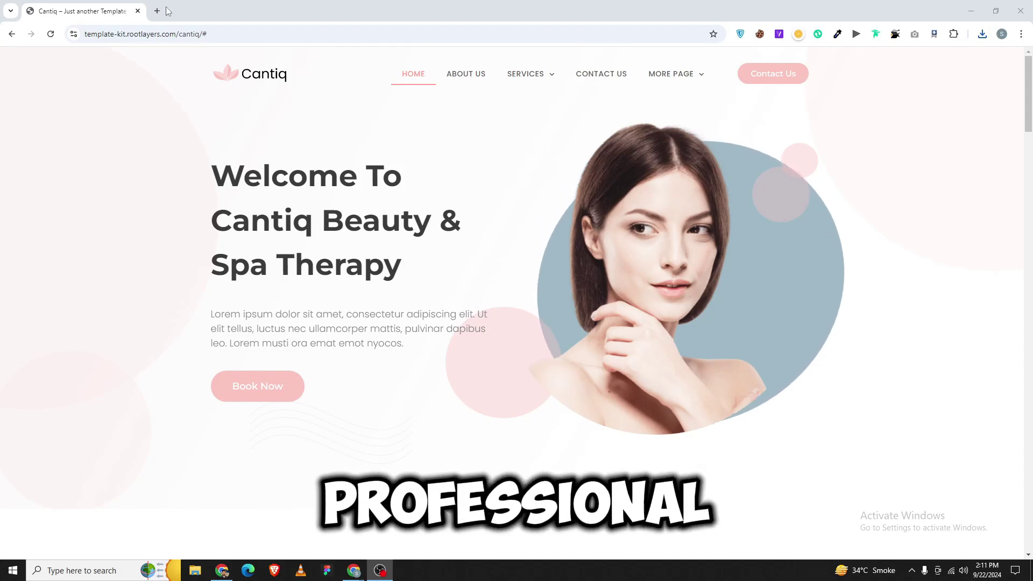
- Open the Wix Studio Sites page in a new browser tab
left_click(157, 11)
type("w")
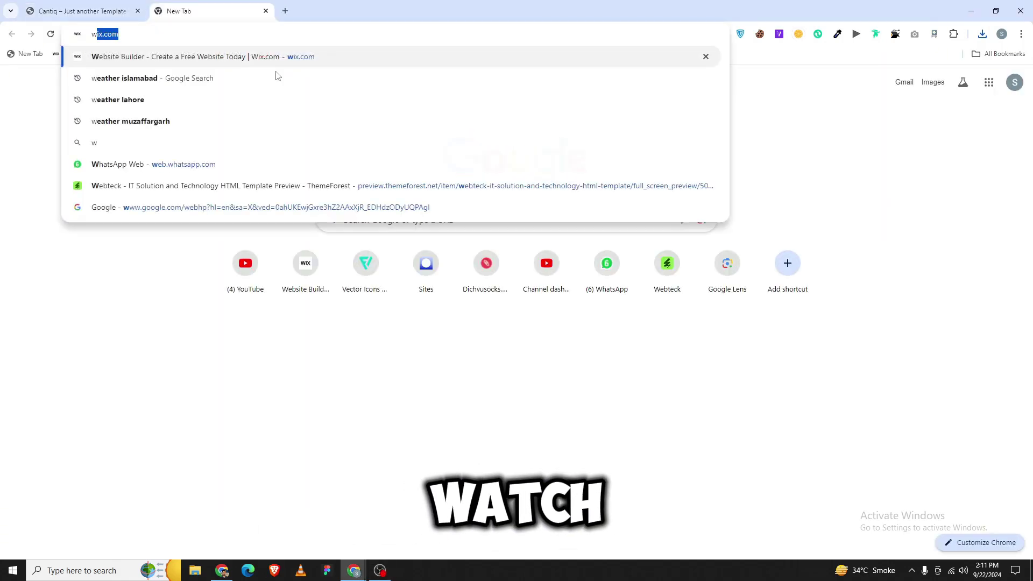
type("ix")
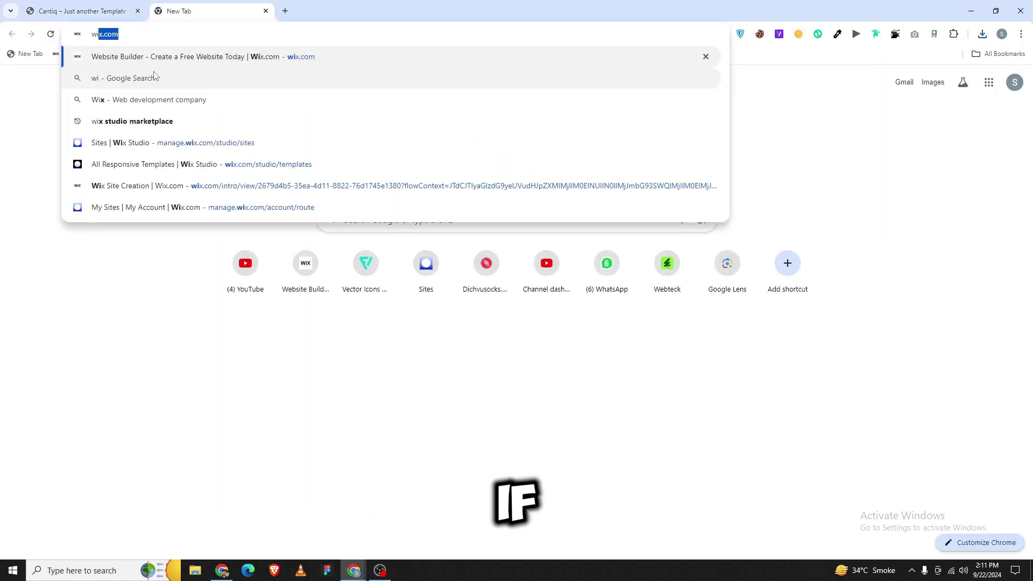
left_click(147, 105)
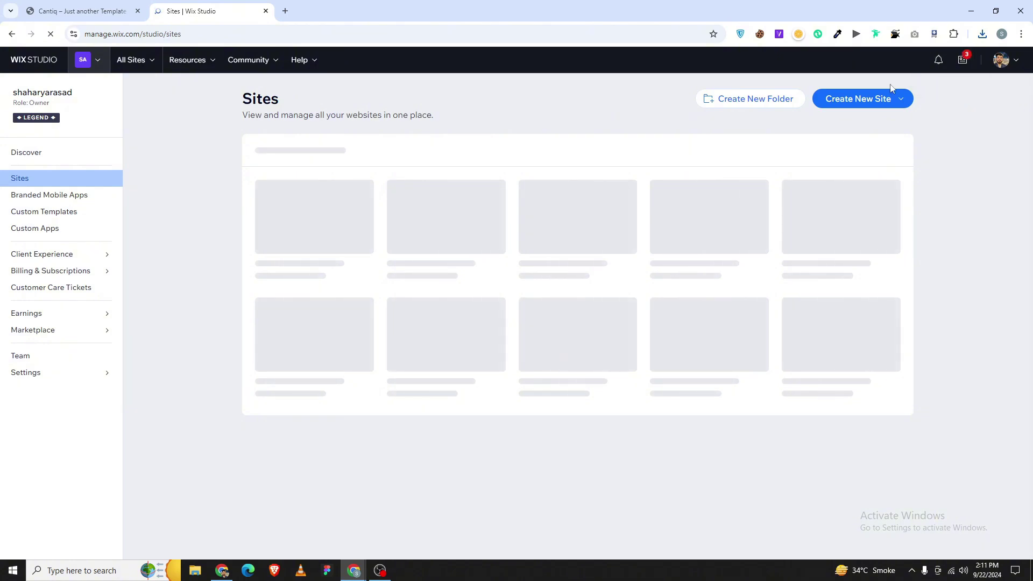
- Create a new Wix Editor site, setting it up without chat and skipping all the setup questions
left_click(863, 100)
left_click(806, 173)
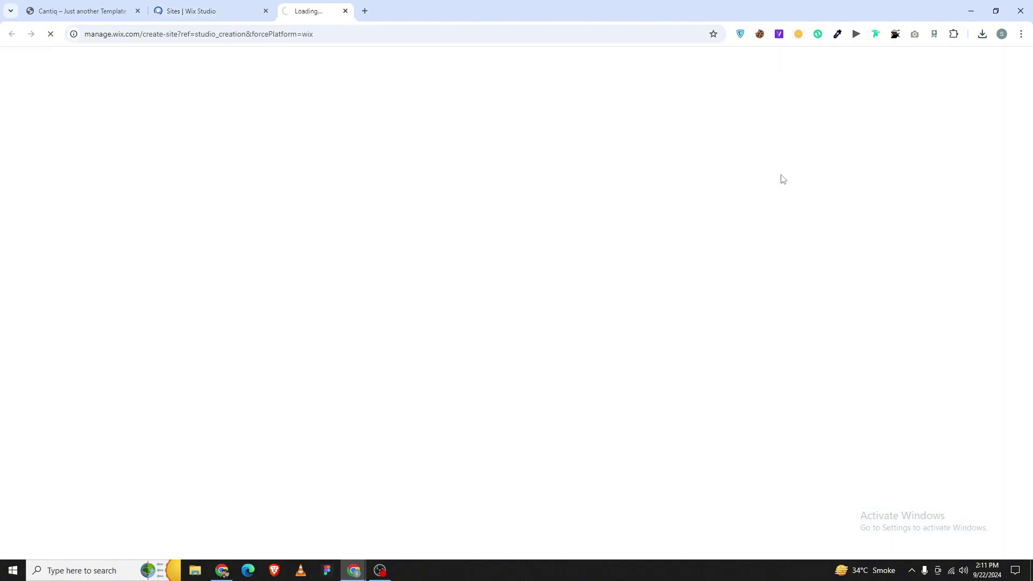
middle_click(247, 6)
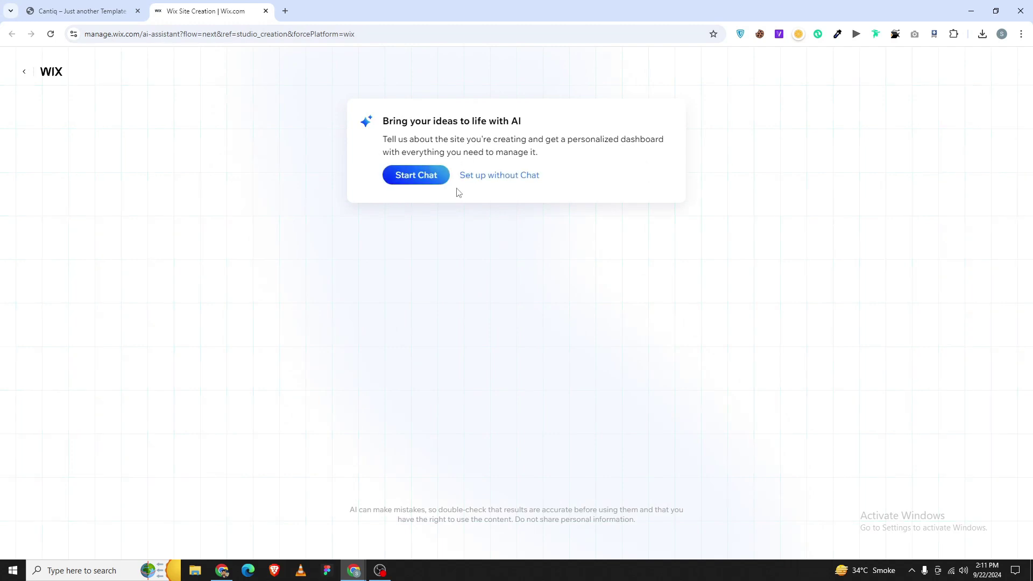
left_click(472, 176)
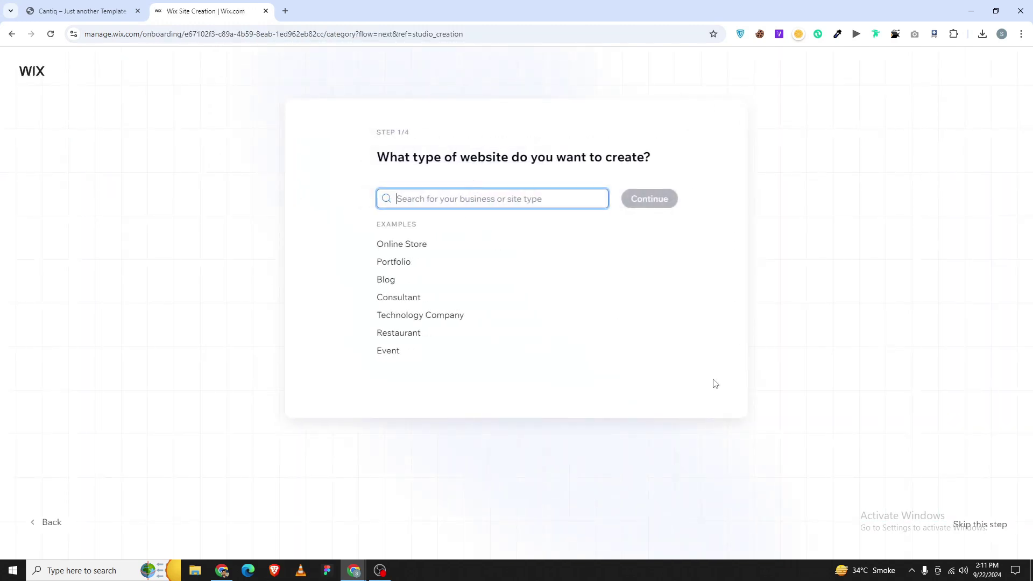
left_click(985, 526)
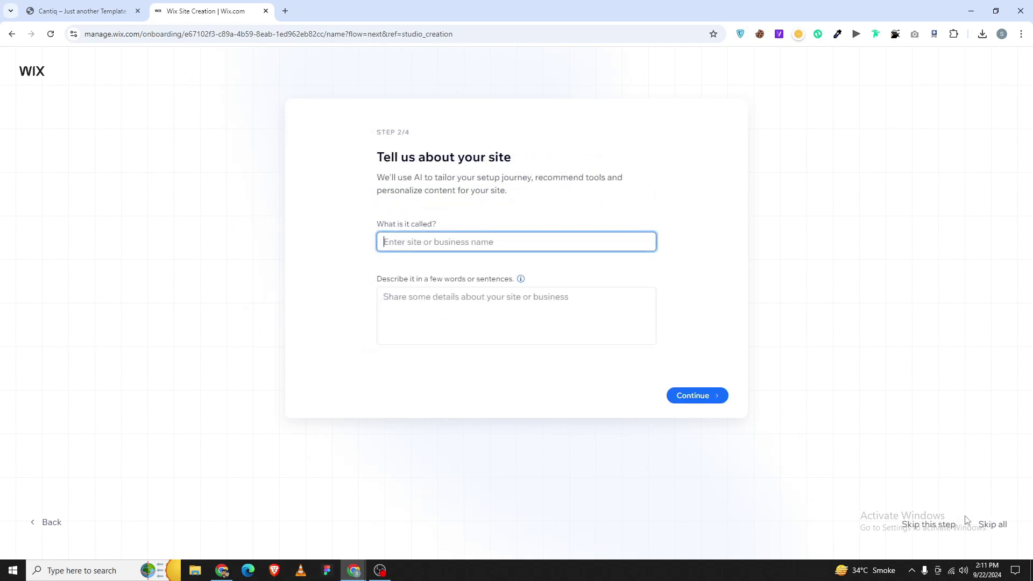
left_click(991, 525)
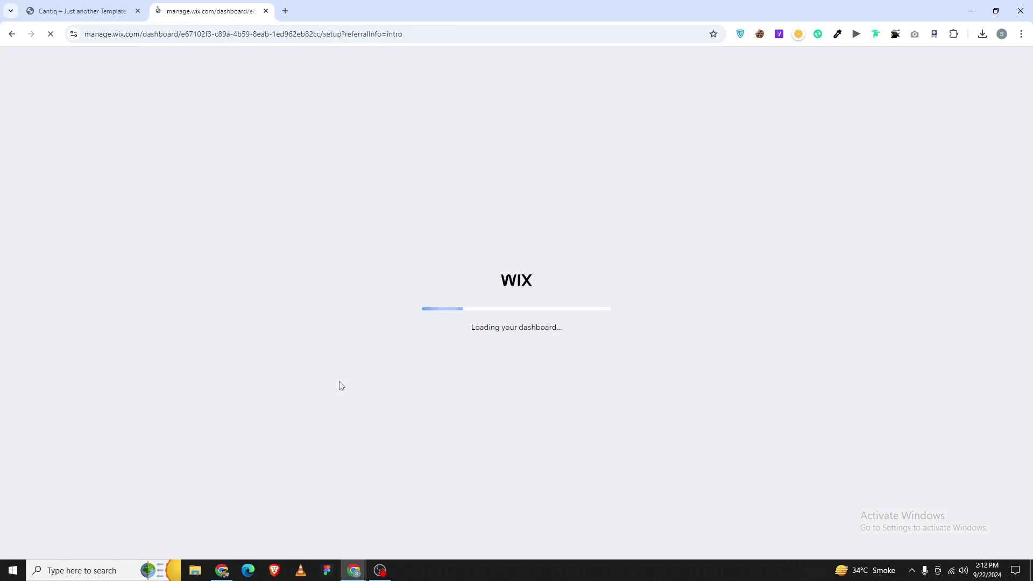
- Start designing the new site from a blank template in the website editor
right_click(339, 385)
left_click(522, 417)
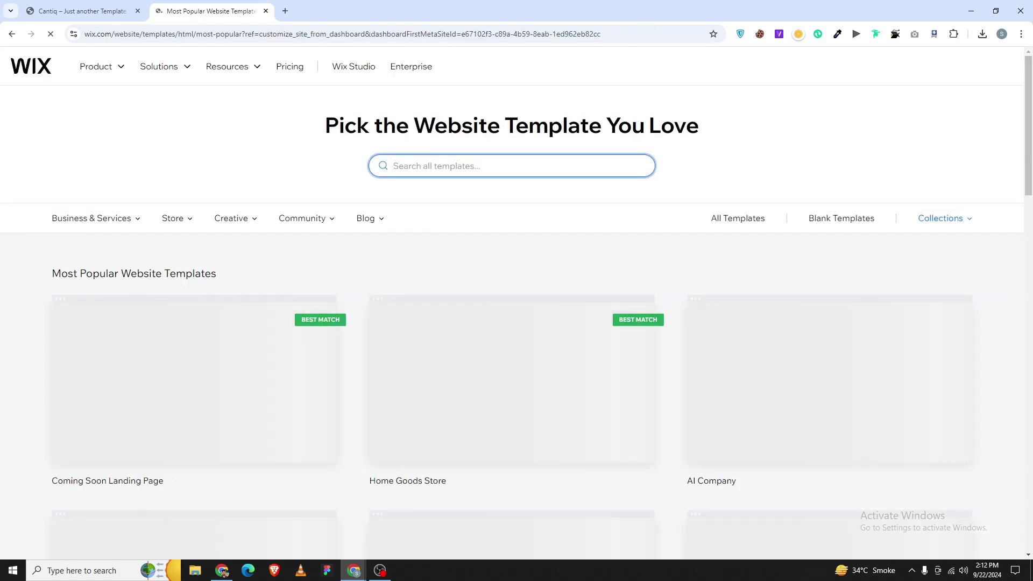
left_click(830, 218)
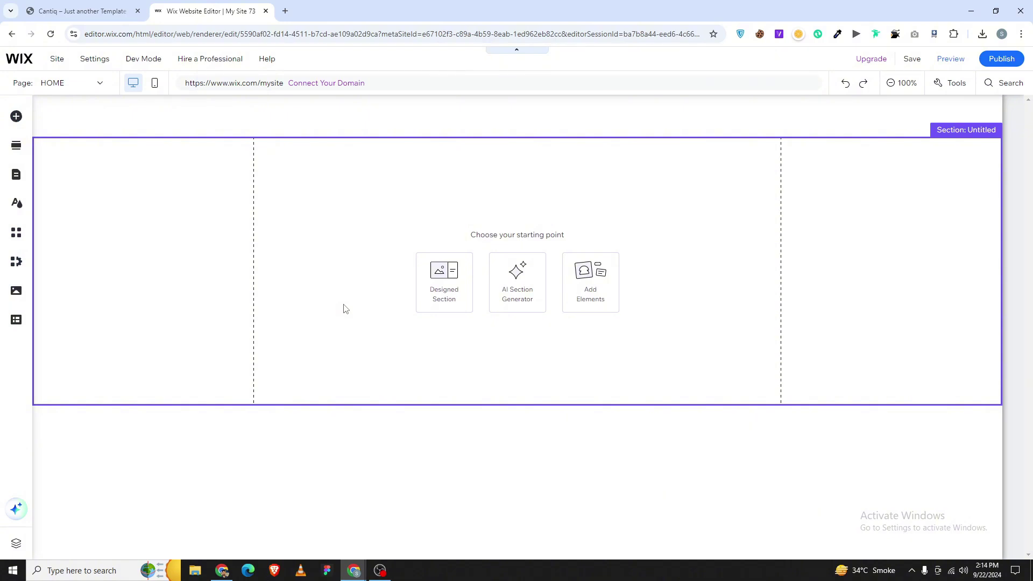
- Increase the empty header's height to about 107 px
left_click(323, 299)
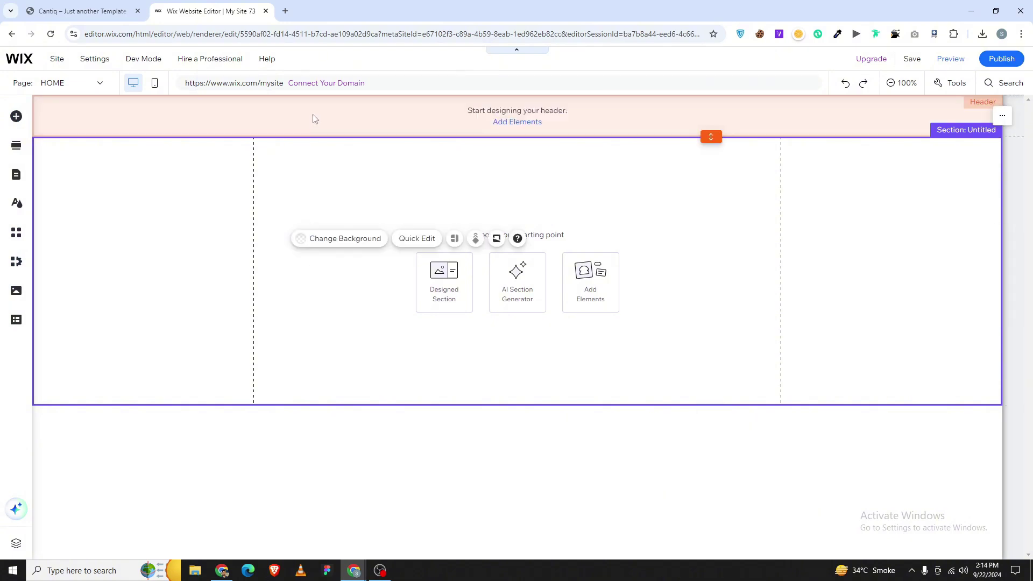
key("Delete")
left_click_drag(711, 138, 711, 152)
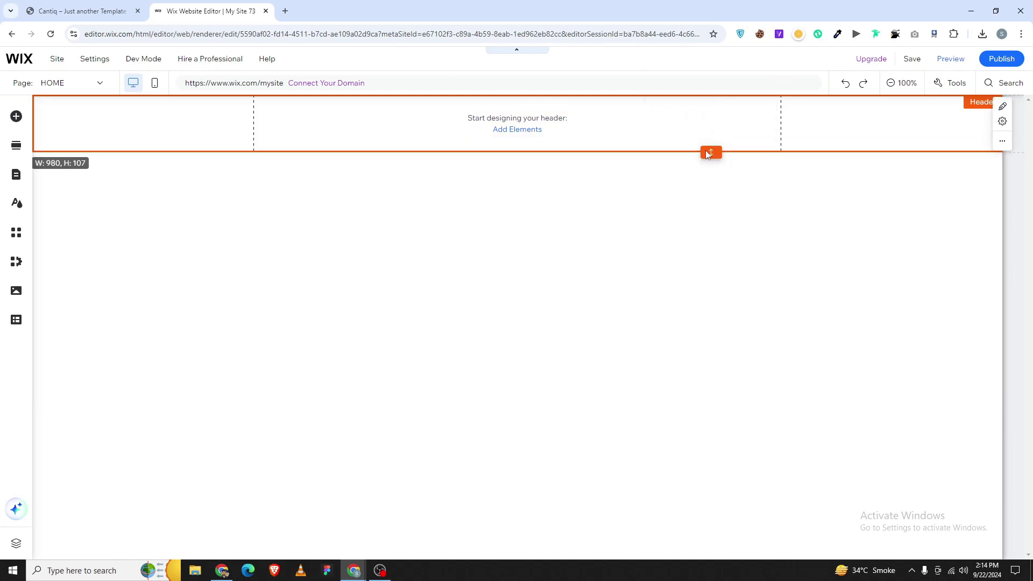
- Inspect the fonts of the hero heading and paragraph on the Cantiq reference page with the font-identifier extension
left_click(126, 5)
left_click(209, 11)
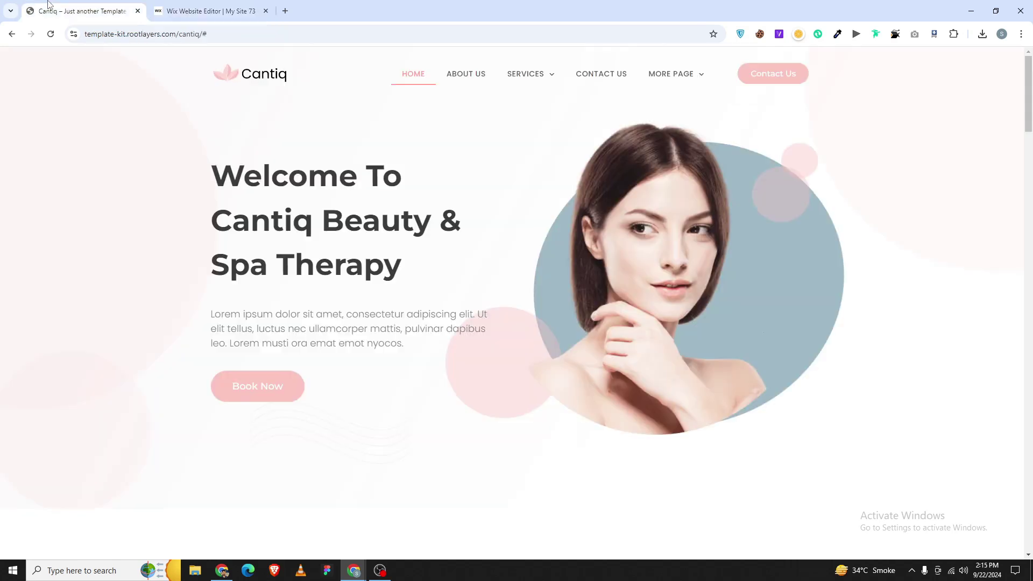
key("ctrl+shift+Tab")
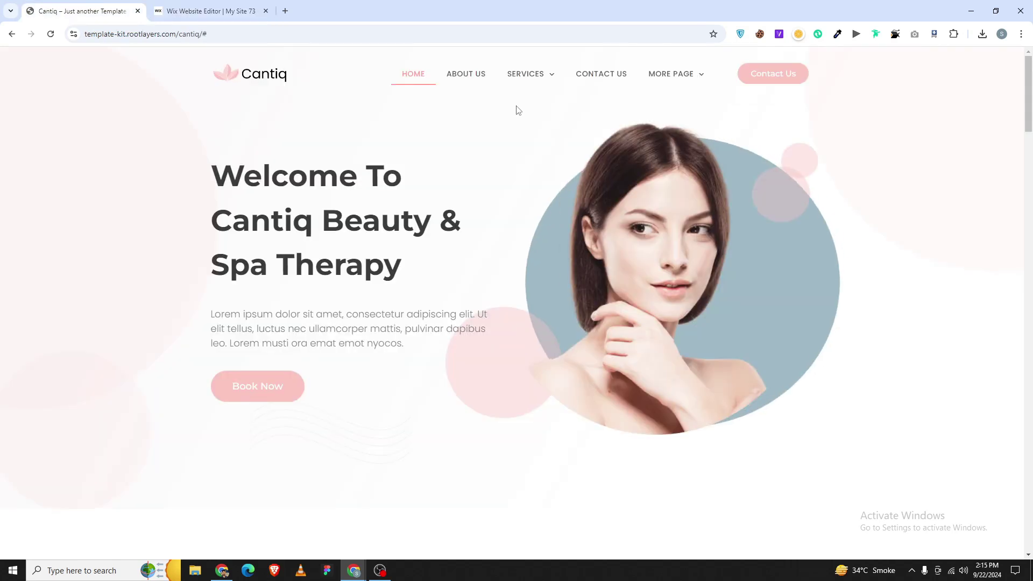
left_click(876, 34)
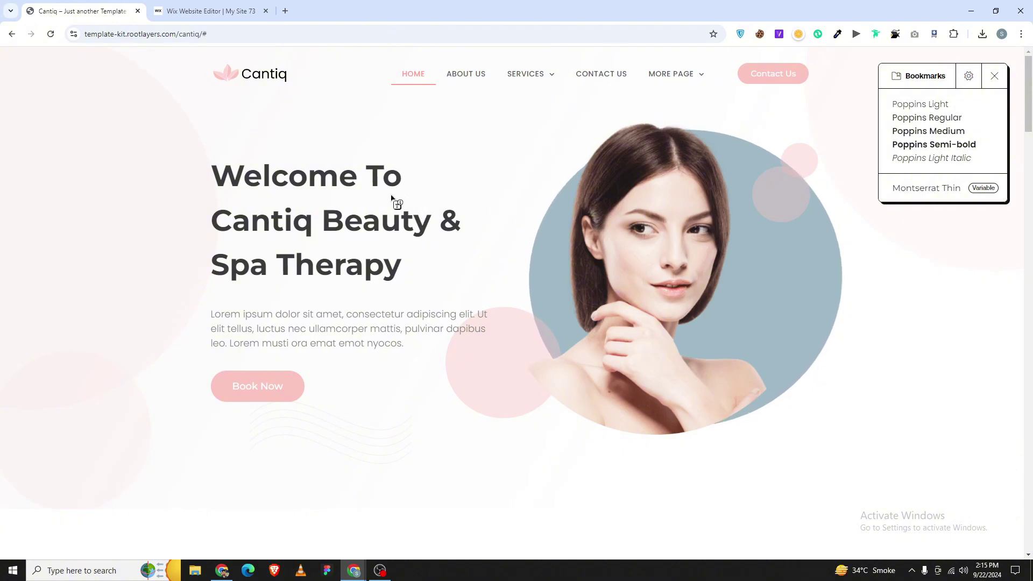
mouse_move(348, 200)
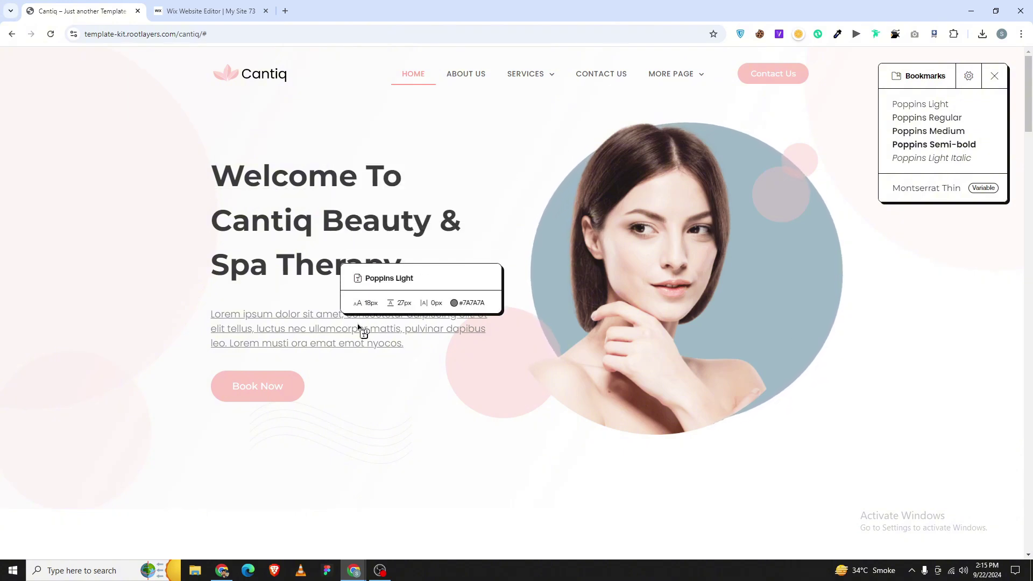
left_click(993, 85)
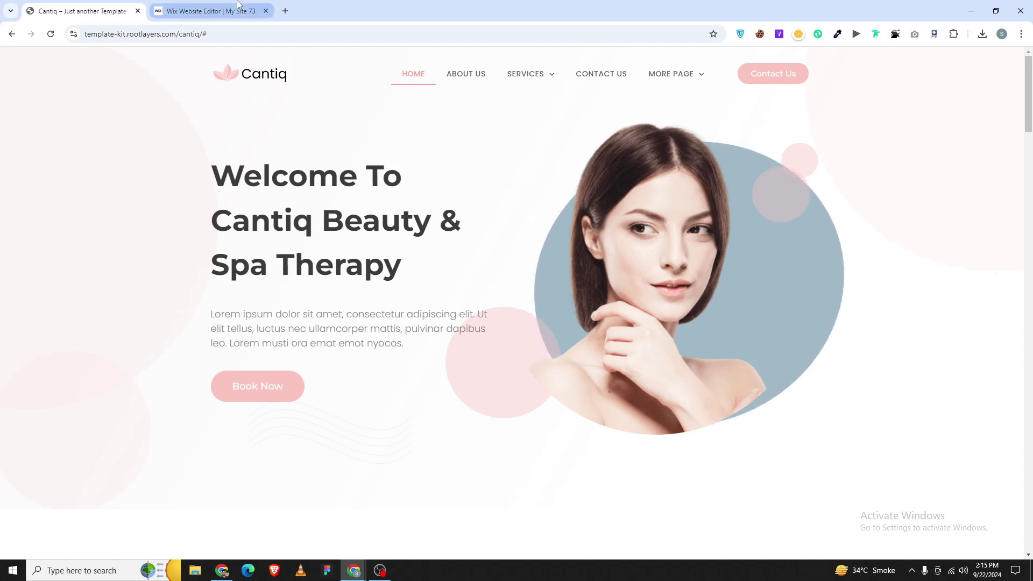
- Return to the Wix editor and set the site text theme's heading font to Montserrat
left_click(207, 11)
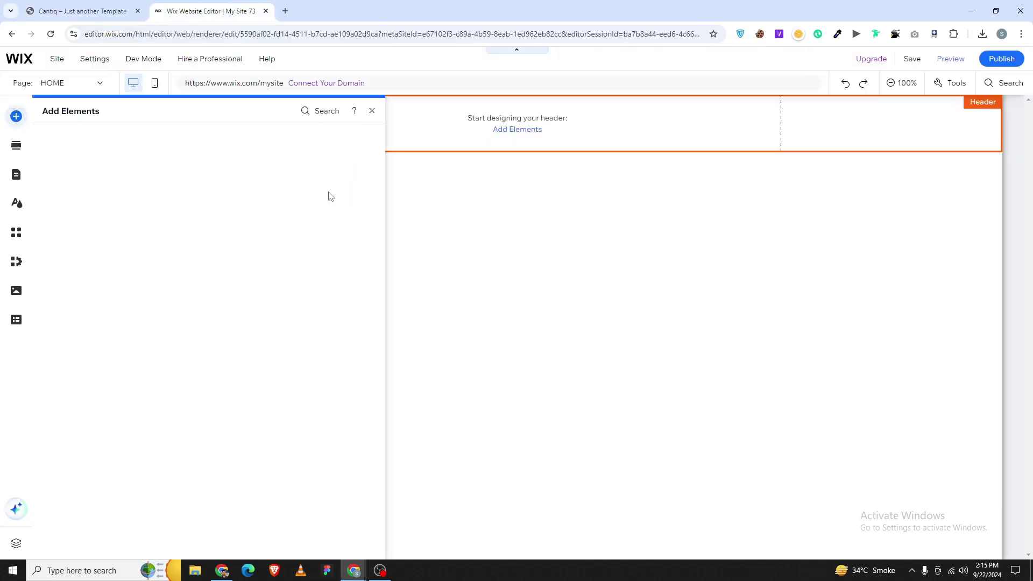
left_click(18, 205)
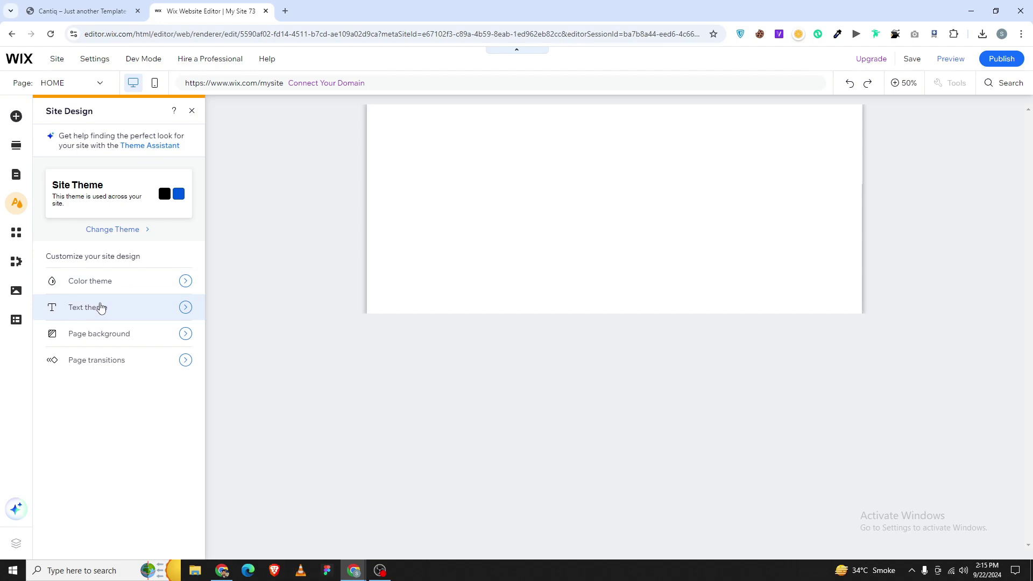
left_click(100, 307)
left_click(99, 272)
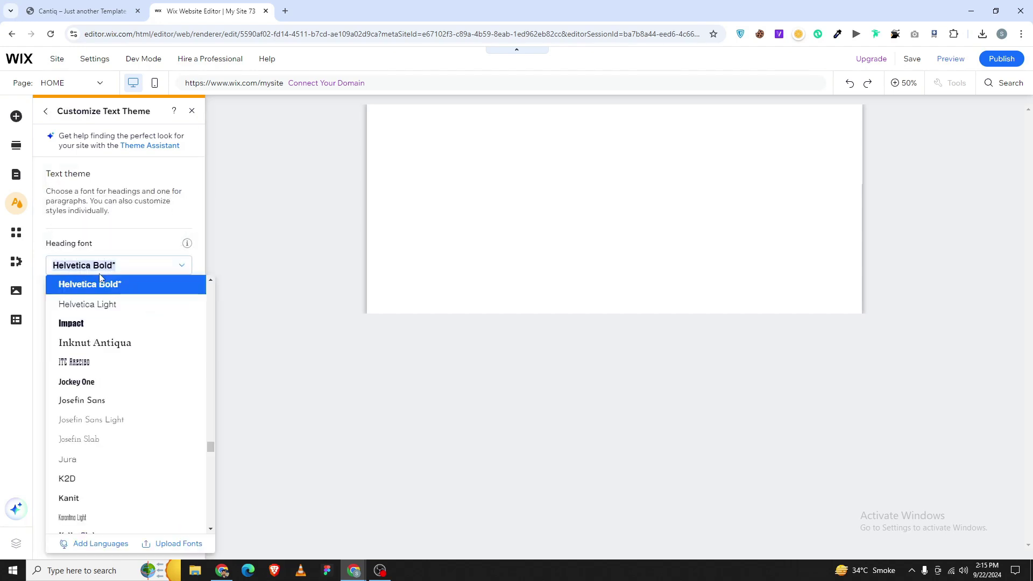
type("Mo")
type("ntserrat")
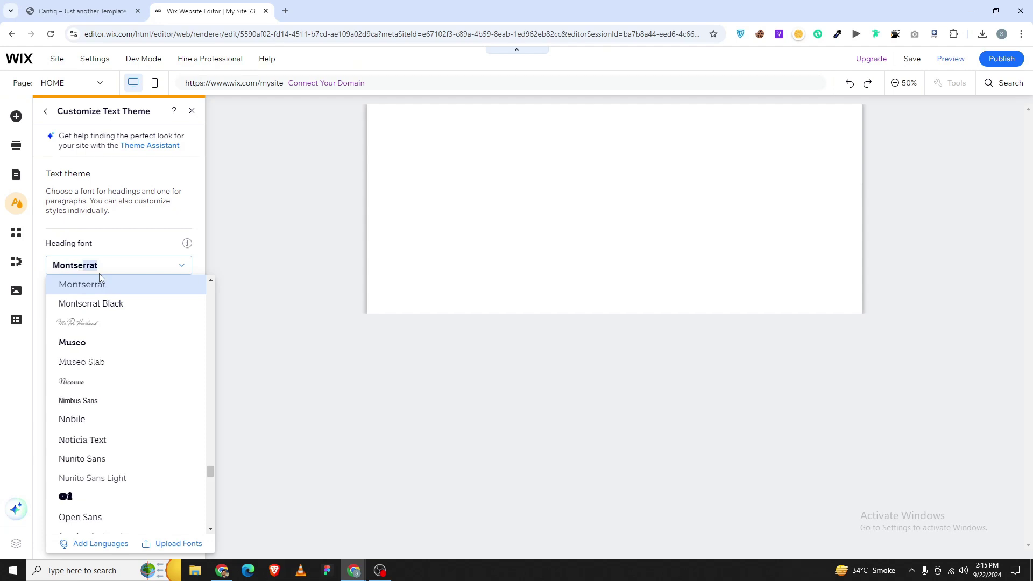
key("Return")
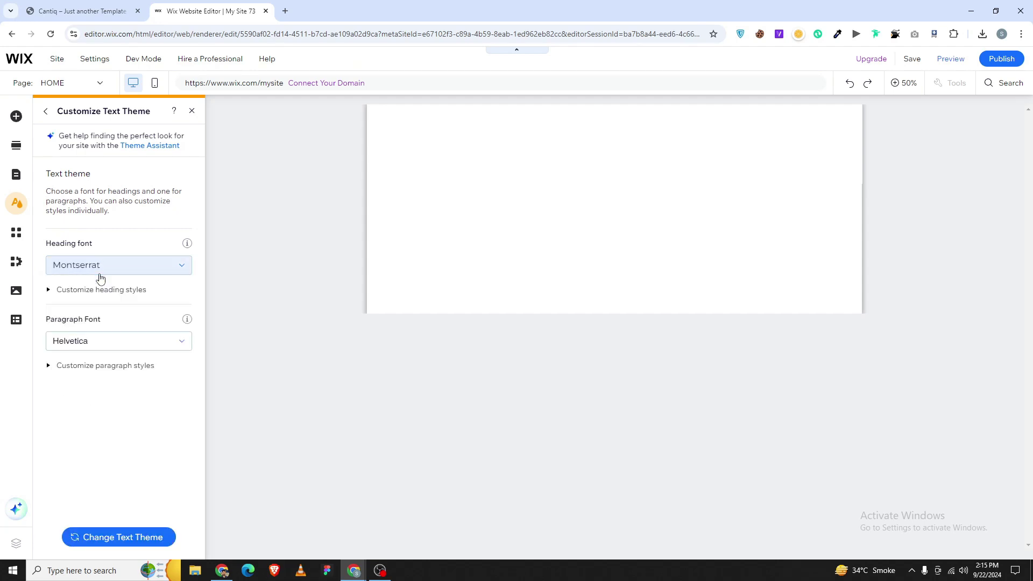
- Set the text theme's paragraph font to Poppins, keeping Montserrat as the heading font
left_click(95, 340)
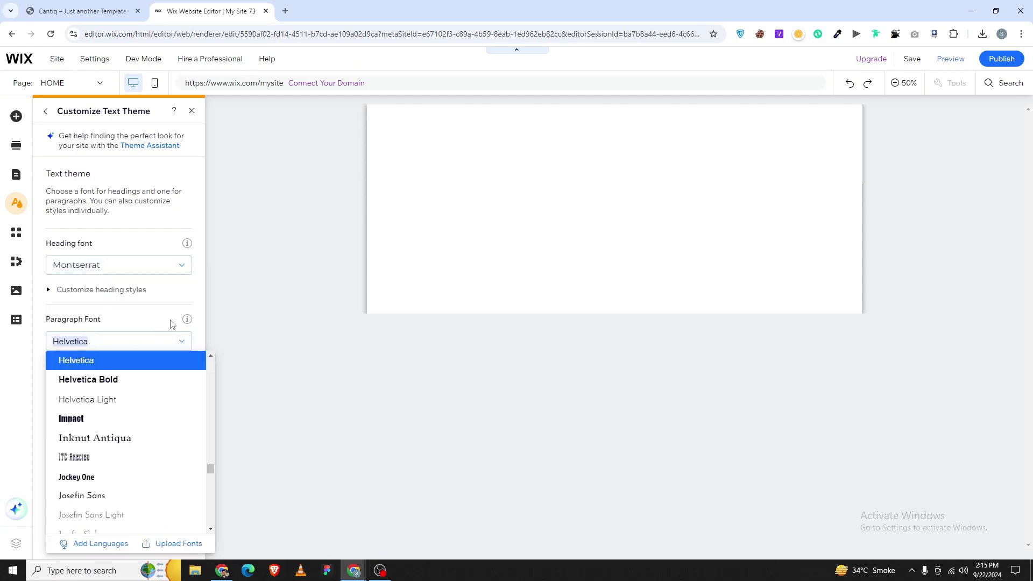
type("Poppins")
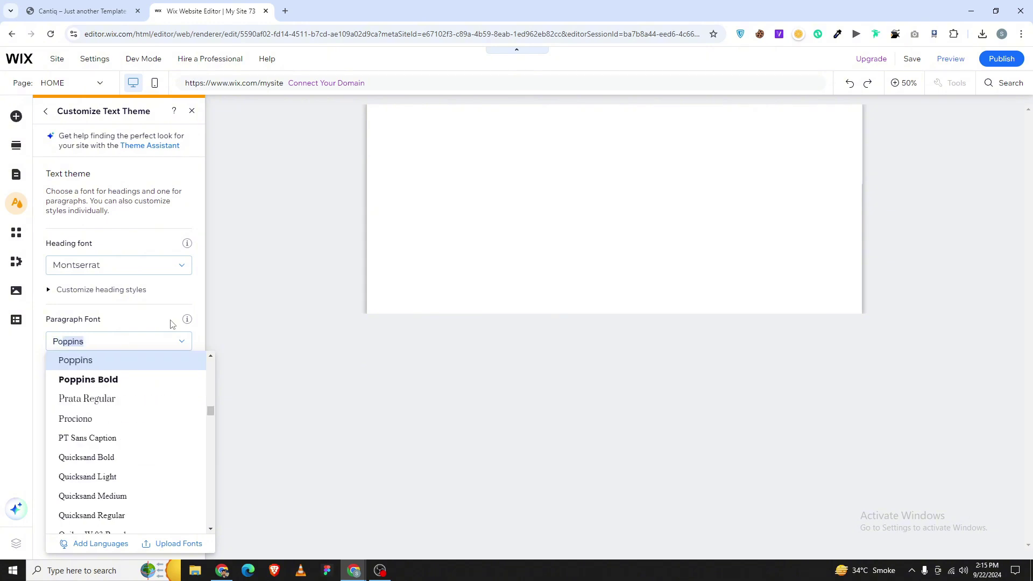
left_click(102, 361)
left_click(113, 275)
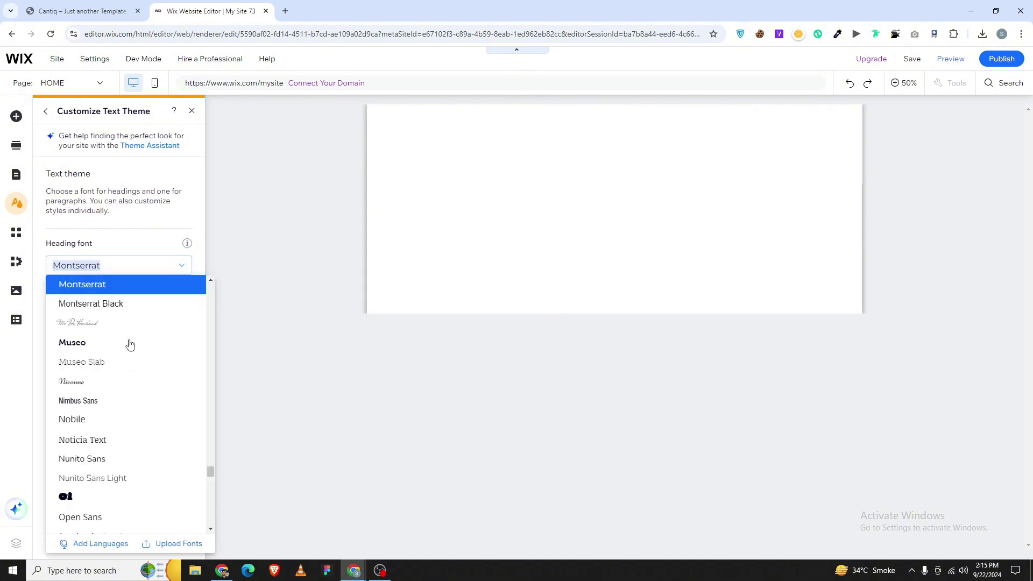
left_click(140, 281)
- Make the Heading 1, Heading 2 and Heading 3 styles bold in the text theme, and close the site design settings
left_click(138, 291)
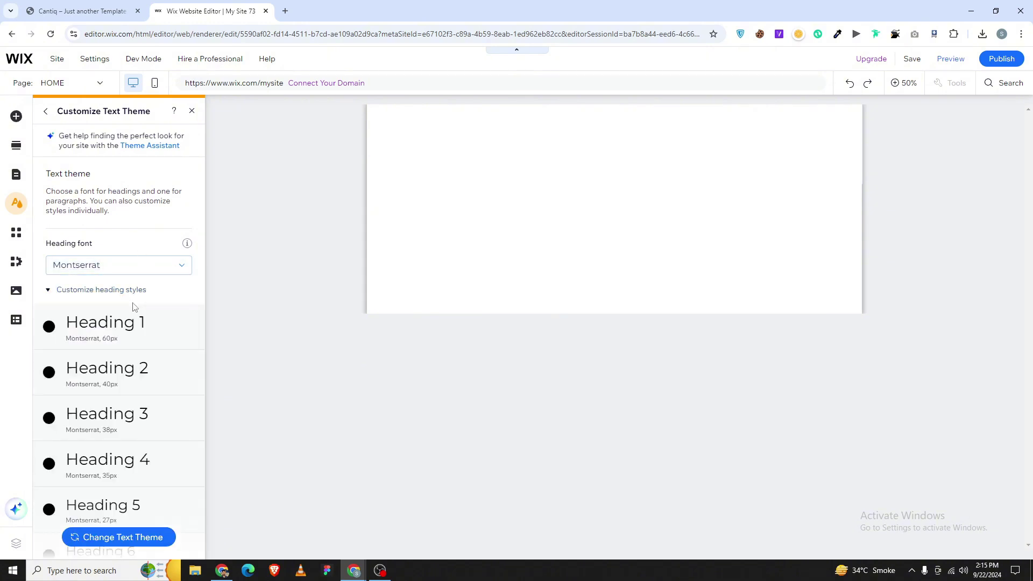
left_click(191, 327)
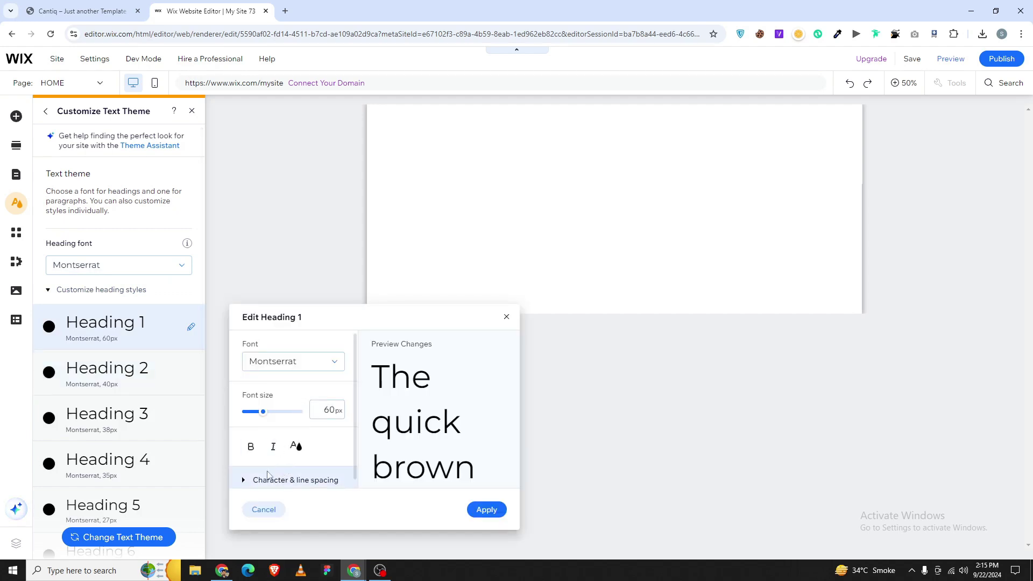
left_click(250, 447)
left_click(476, 509)
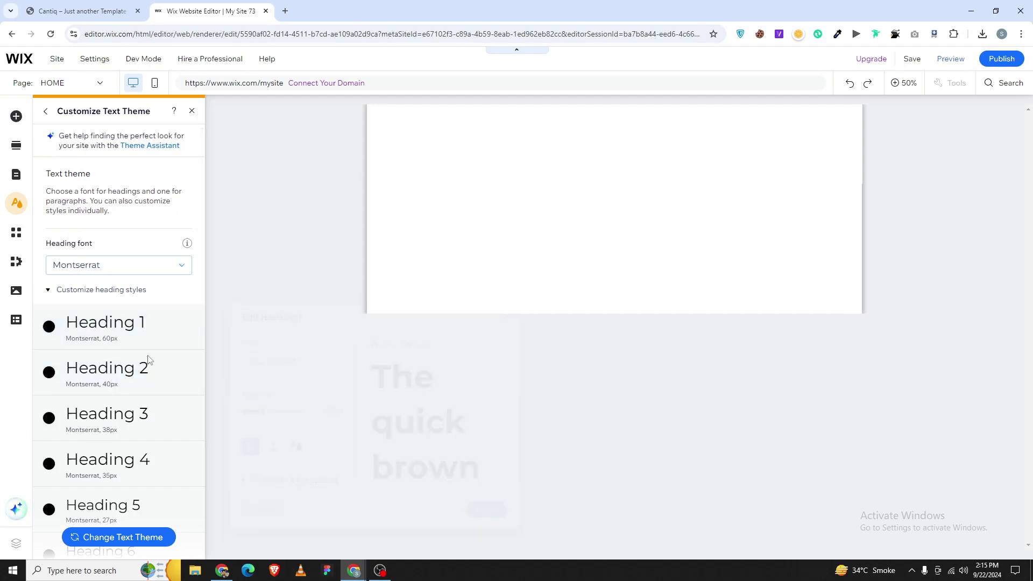
left_click(191, 372)
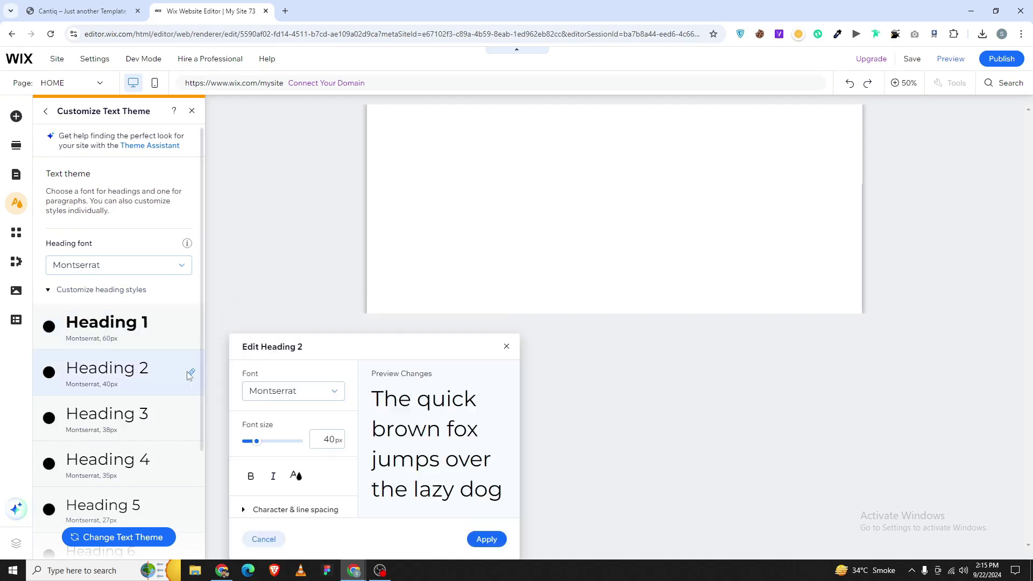
left_click(486, 539)
left_click(191, 418)
left_click(251, 476)
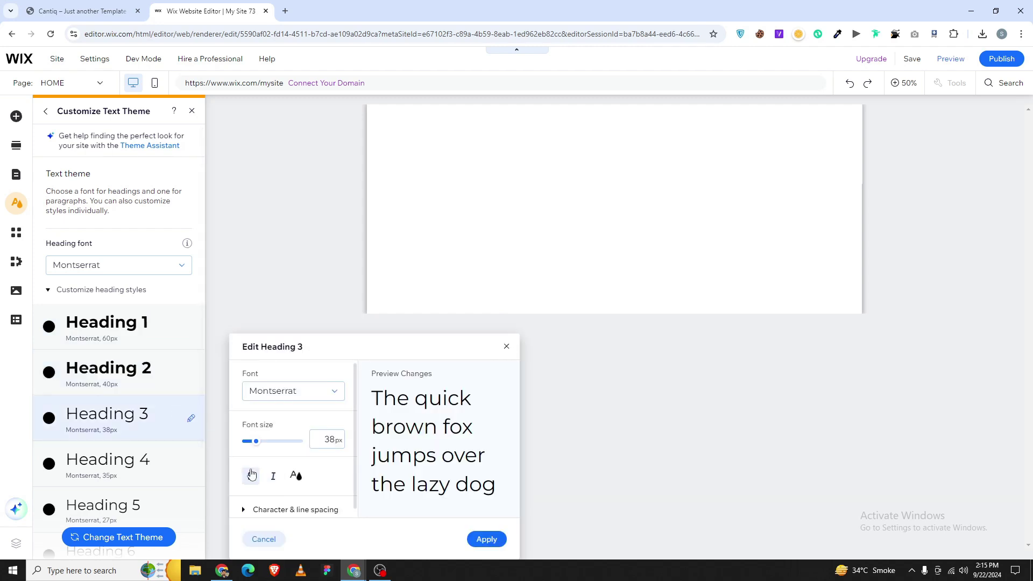
left_click(487, 539)
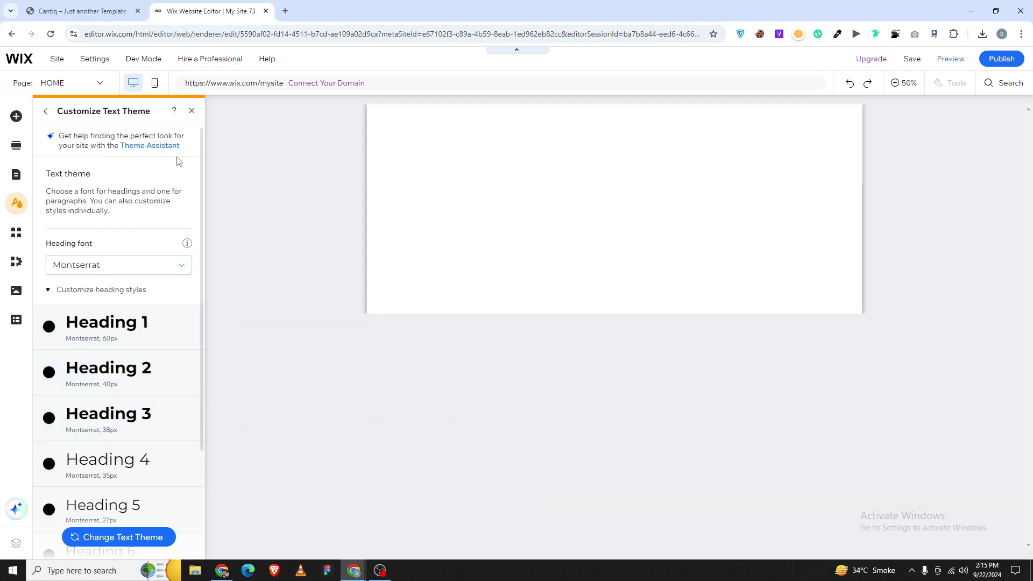
left_click(191, 111)
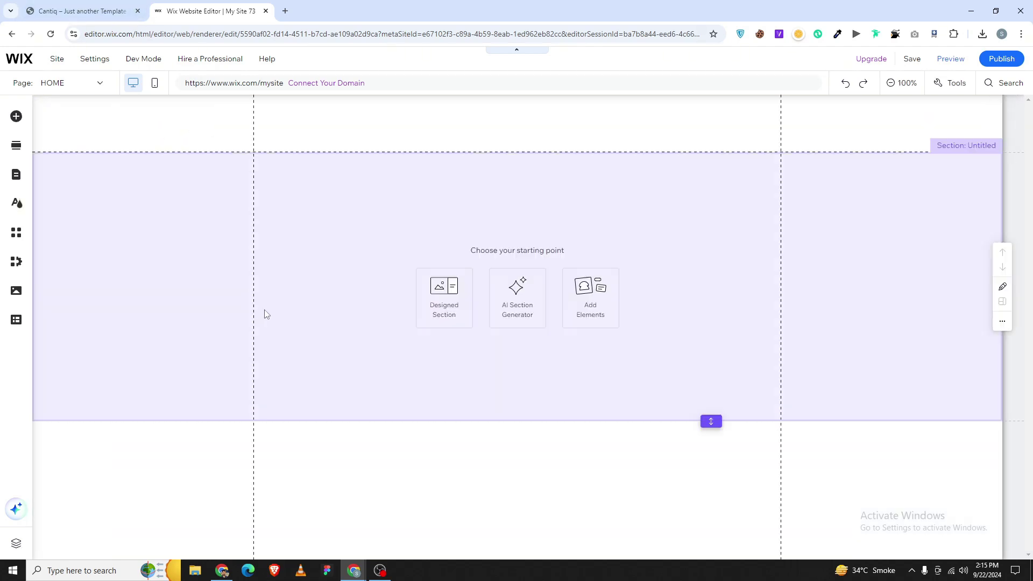
- Upload the cantiq-logo image from the computer's Downloads folder to the site's media files
left_click(16, 117)
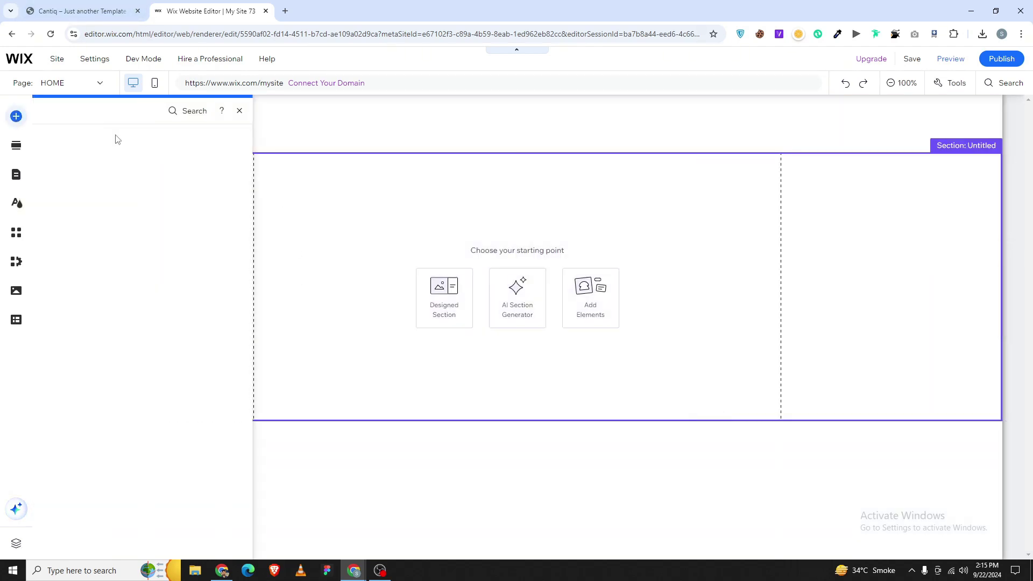
left_click(64, 159)
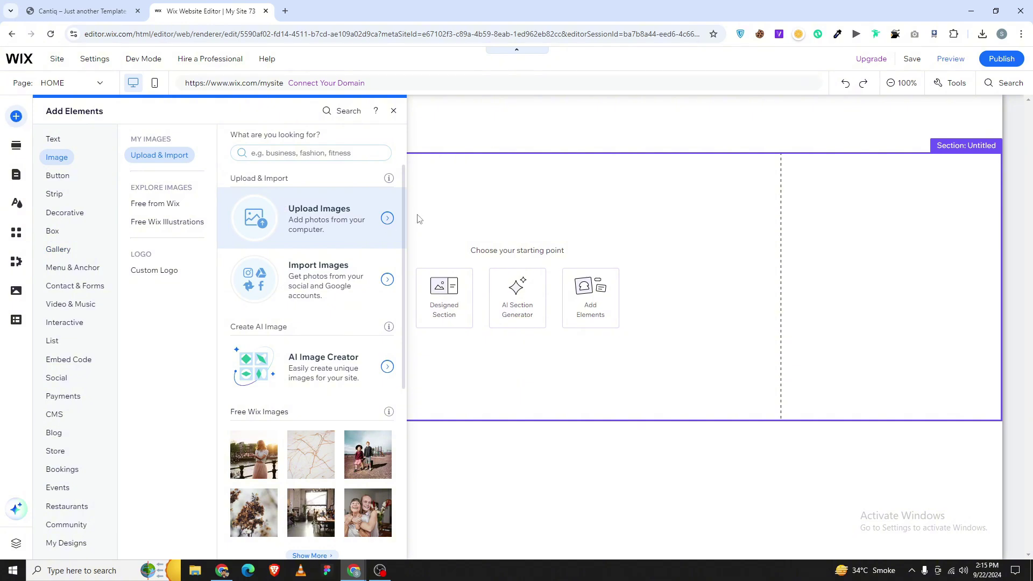
left_click(256, 221)
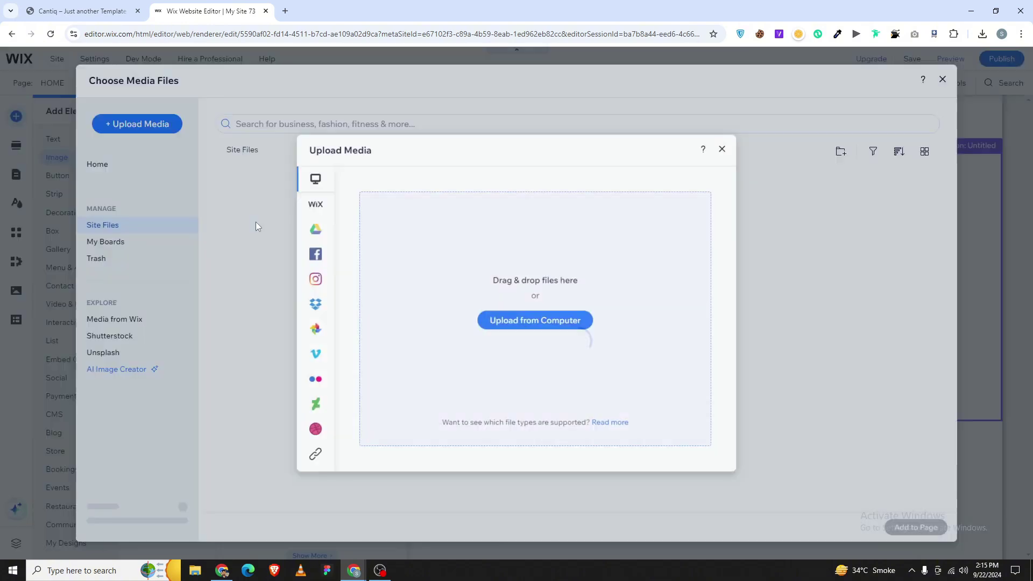
left_click(518, 321)
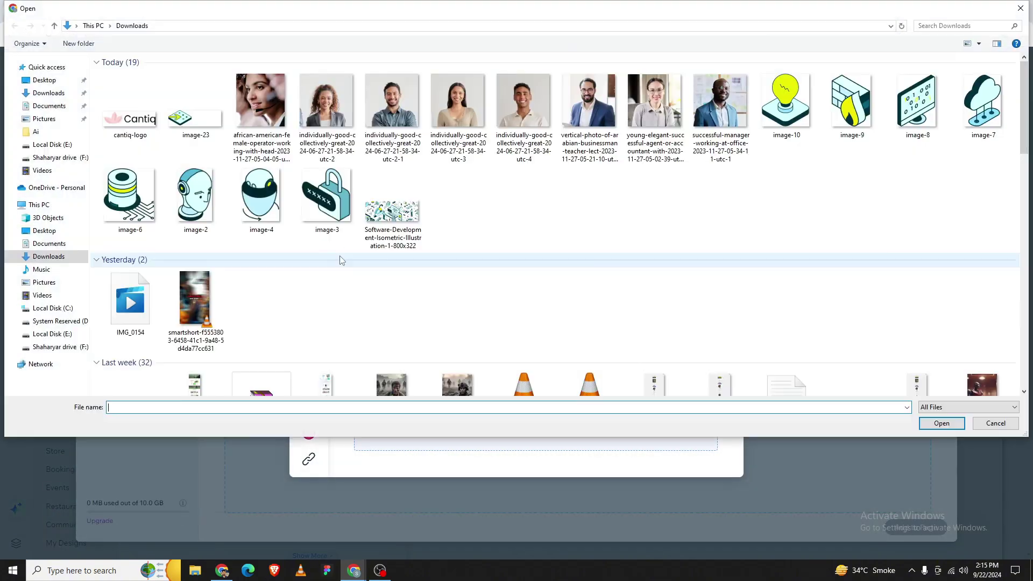
left_click(126, 115)
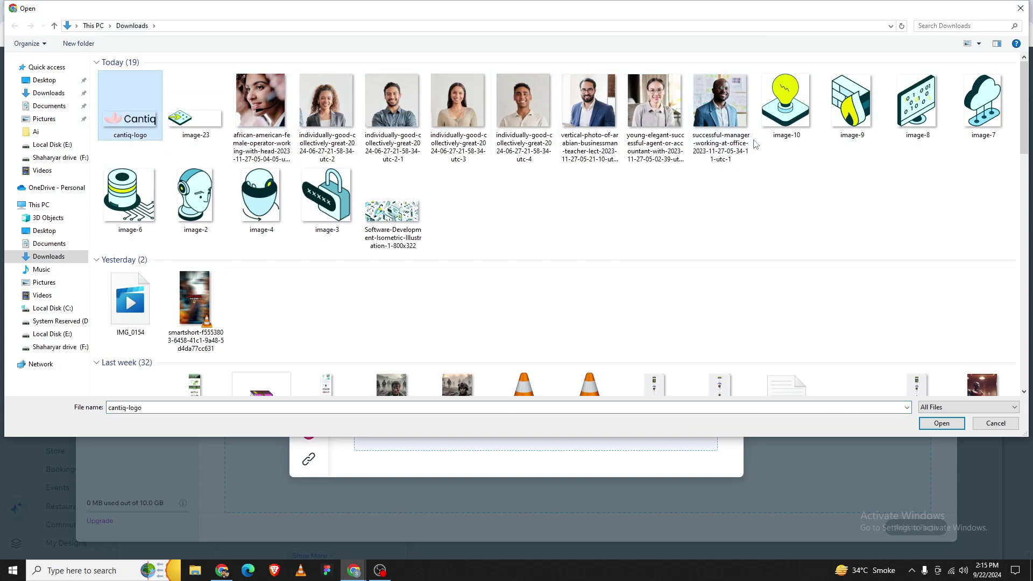
left_click(729, 131, "shift")
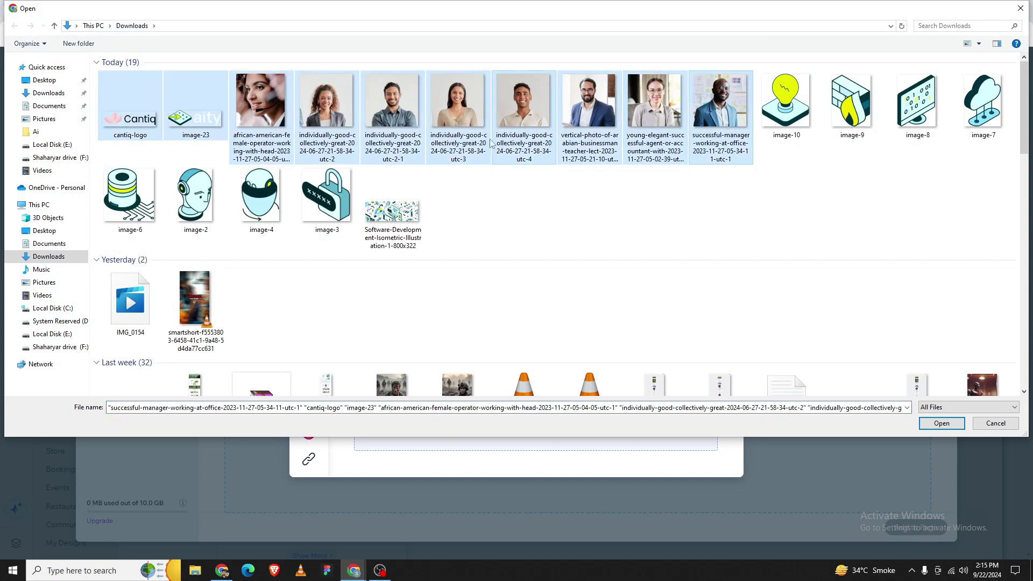
double_click(126, 121)
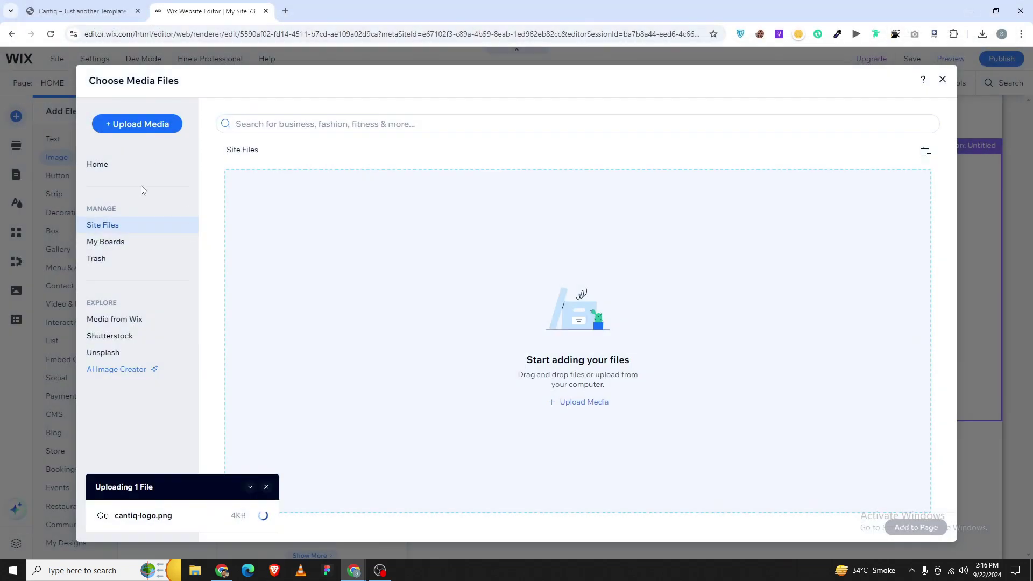
- Upload the icons and pictures from icon-testimoni-83XGMG7-1 through woman-ZBSPGE9-1 in the Desktop folder to the site's media files
left_click(108, 127)
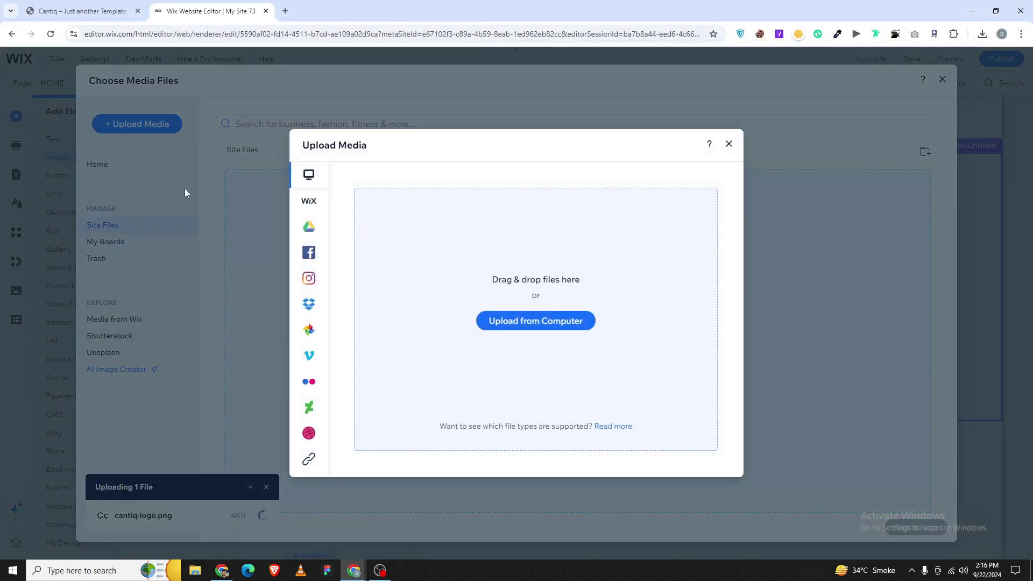
left_click(503, 320)
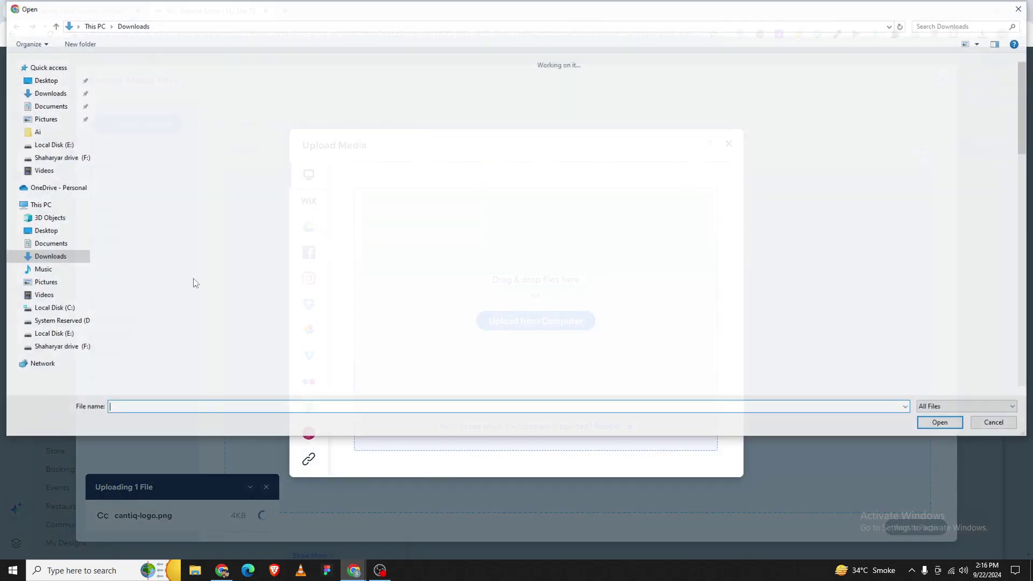
left_click(54, 233)
left_click(134, 105)
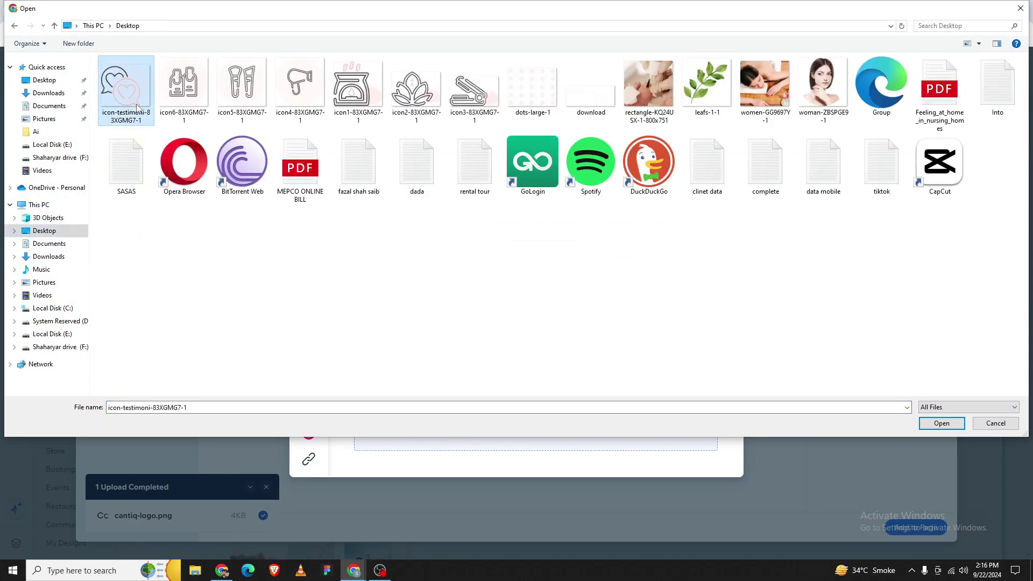
left_click(816, 80, "shift")
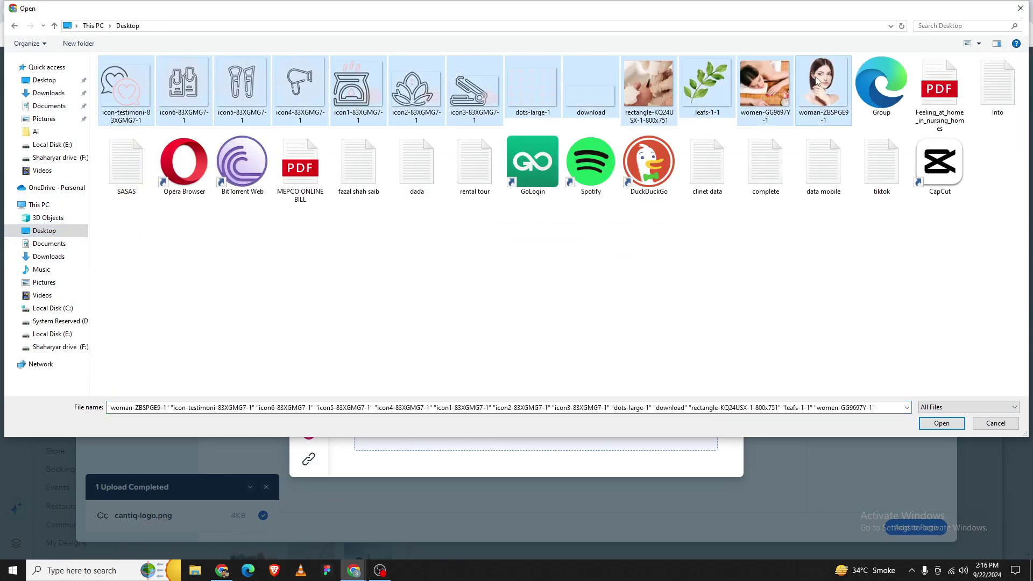
key("Return")
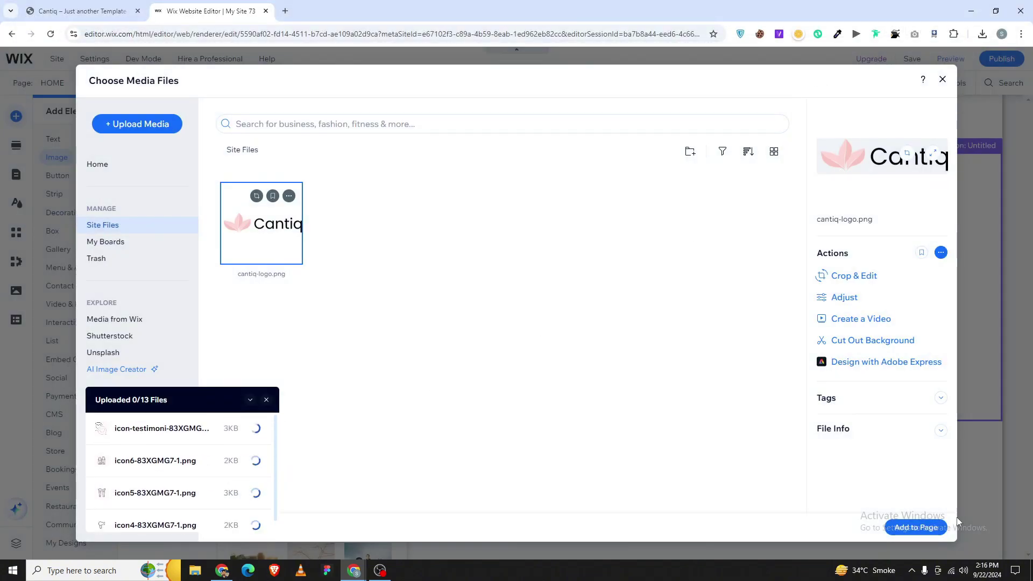
- Add the cantiq-logo image to the page, scaled to about 159 by 44 px at the left gridline of the header
left_click(895, 532)
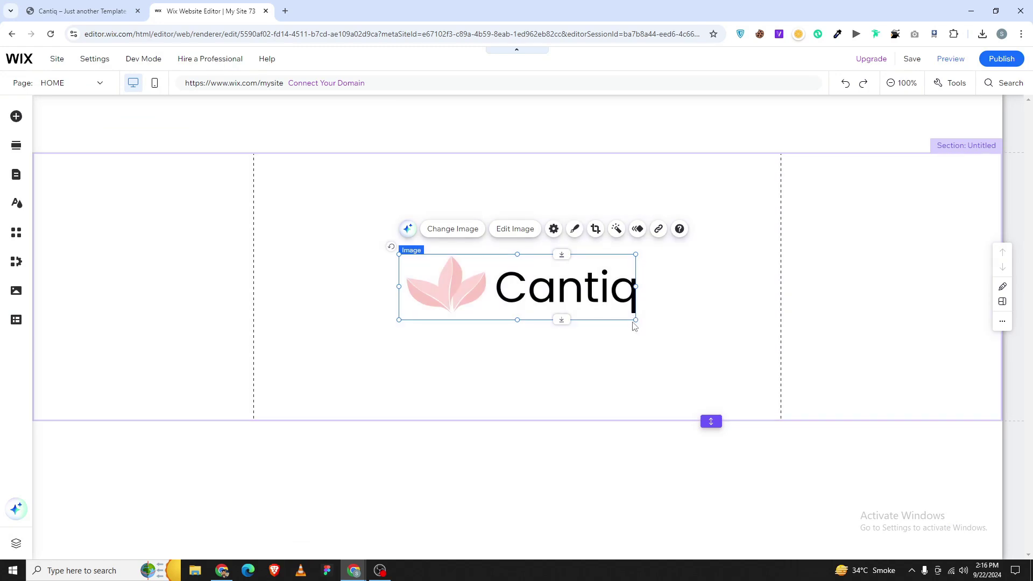
left_click_drag(635, 321, 281, 121)
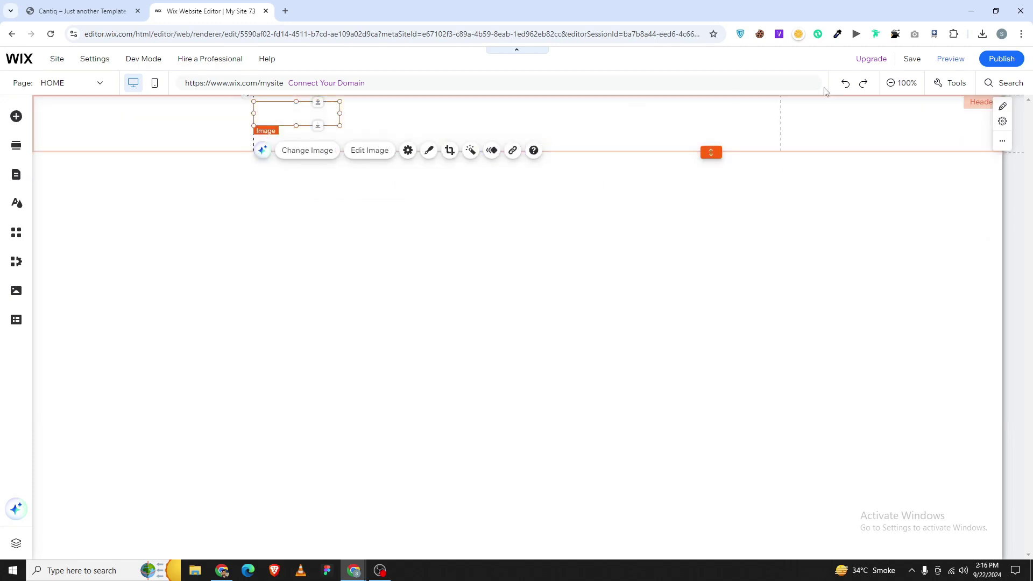
- Show the editor's Toolbar and align the logo vertically to the middle of the header
left_click(950, 83)
left_click(943, 118)
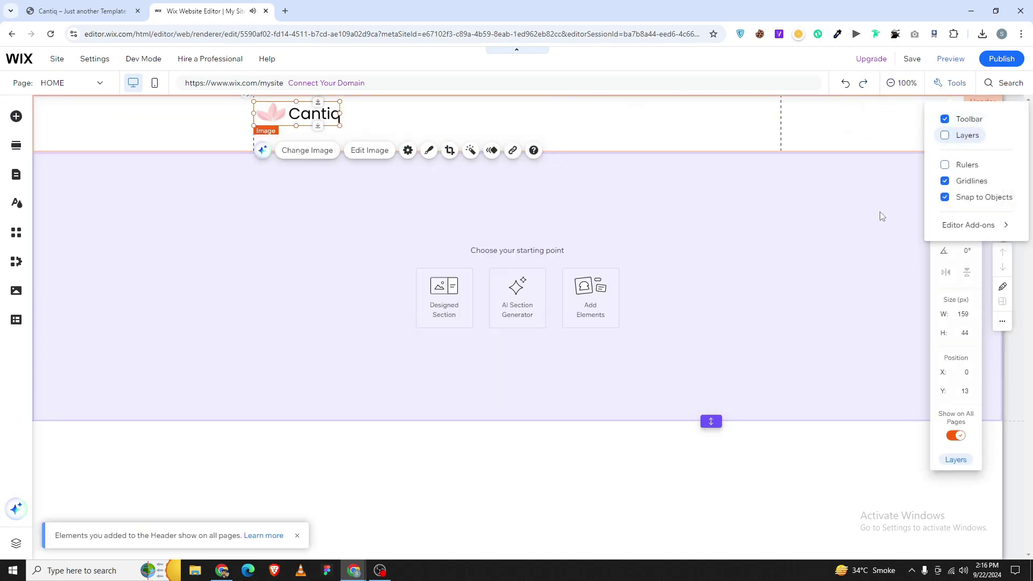
left_click(878, 214)
left_click(330, 120)
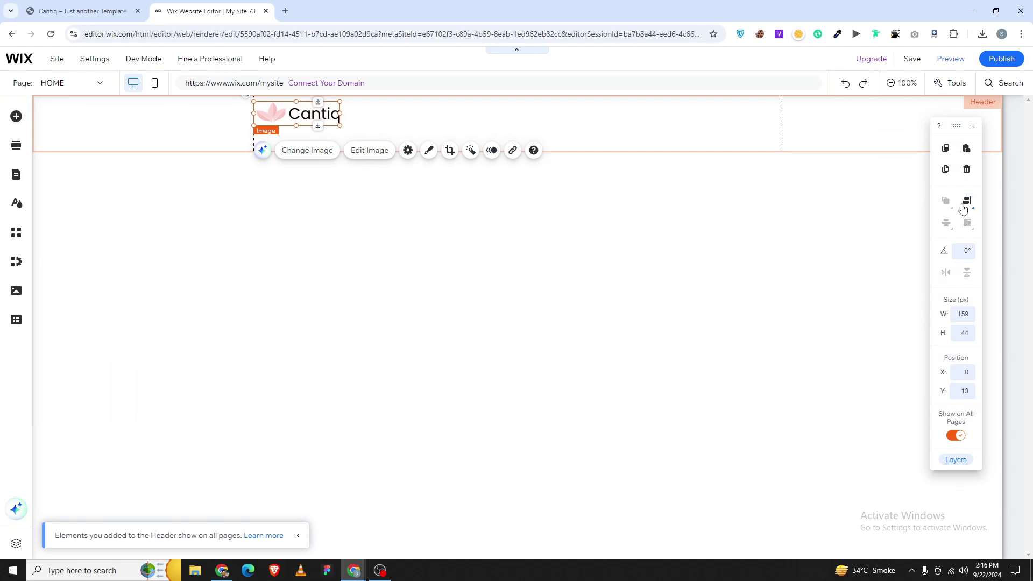
left_click(963, 208)
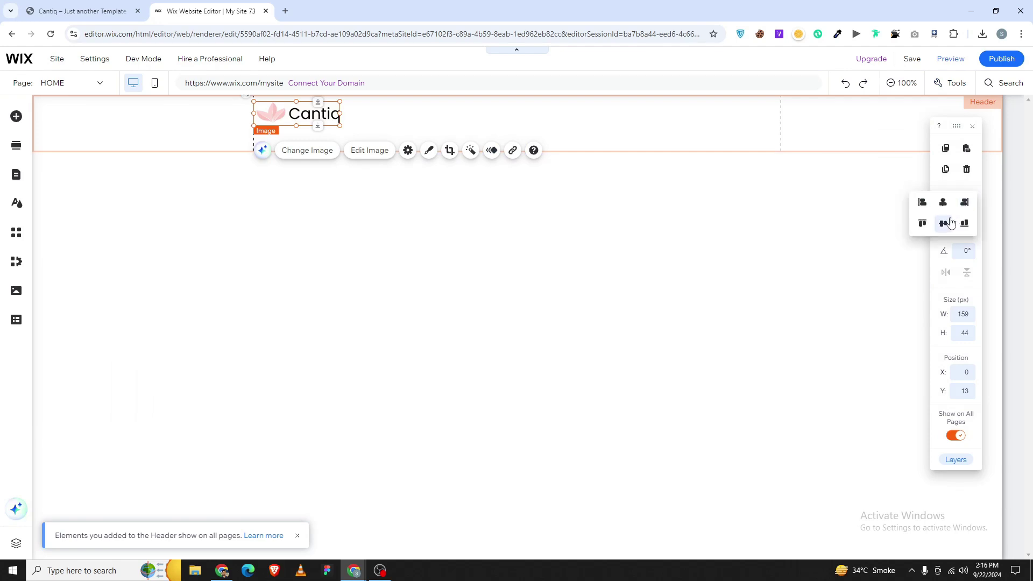
left_click(943, 223)
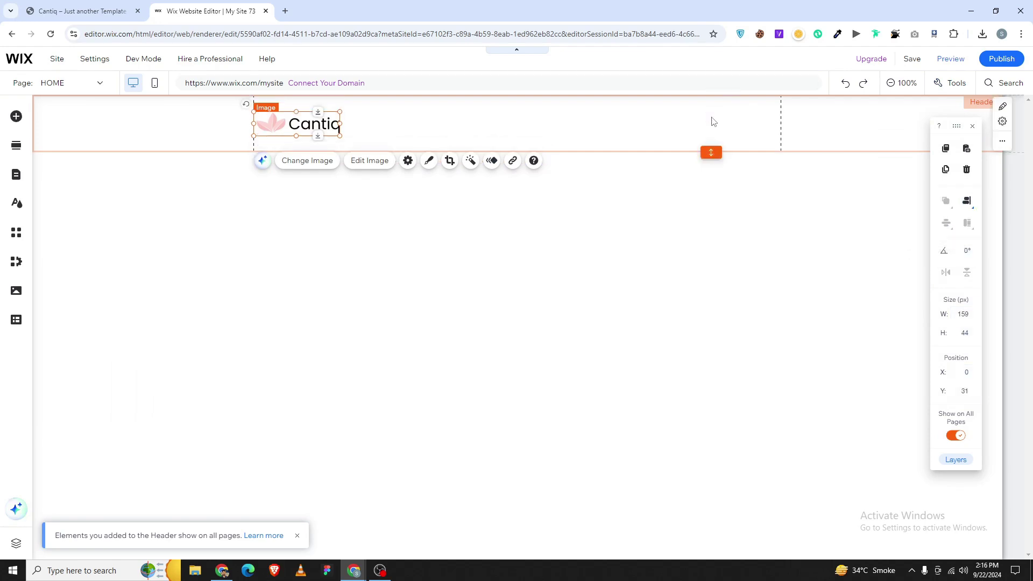
- Shorten the header and vertically centre the logo in it again
left_click(710, 122)
left_click(709, 157)
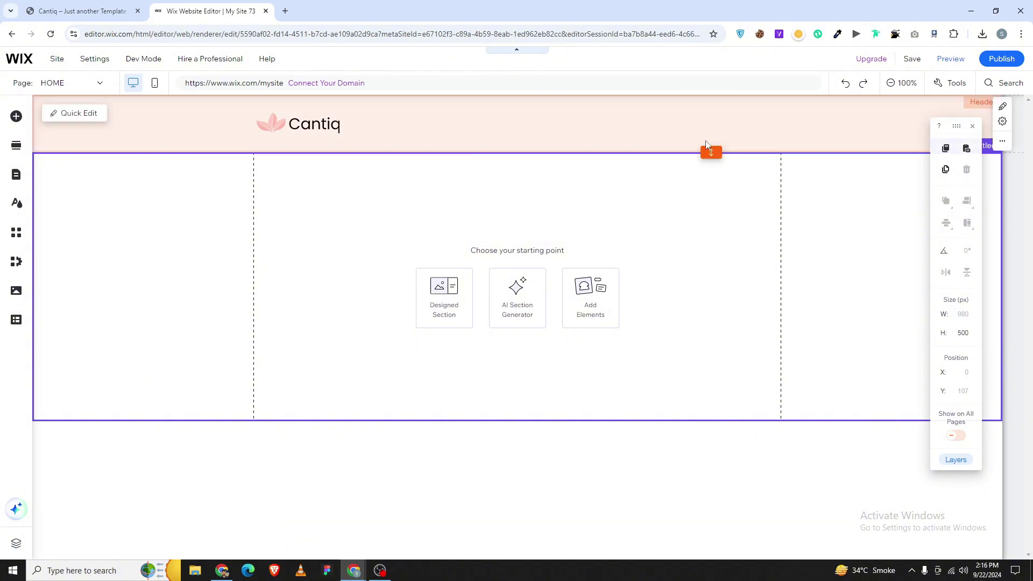
key("Delete")
left_click(339, 115)
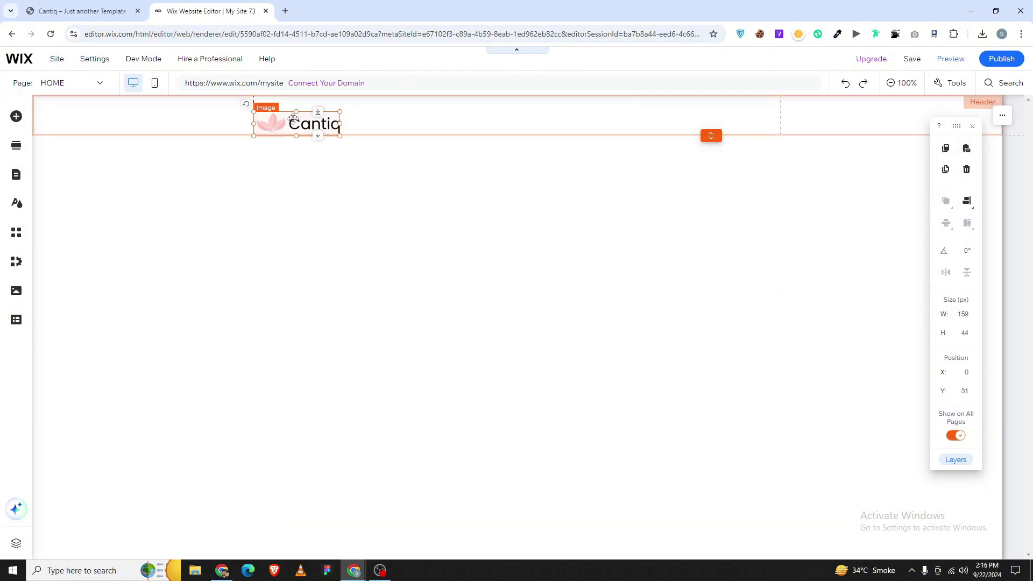
left_click(966, 203)
left_click(943, 224)
left_click(581, 232)
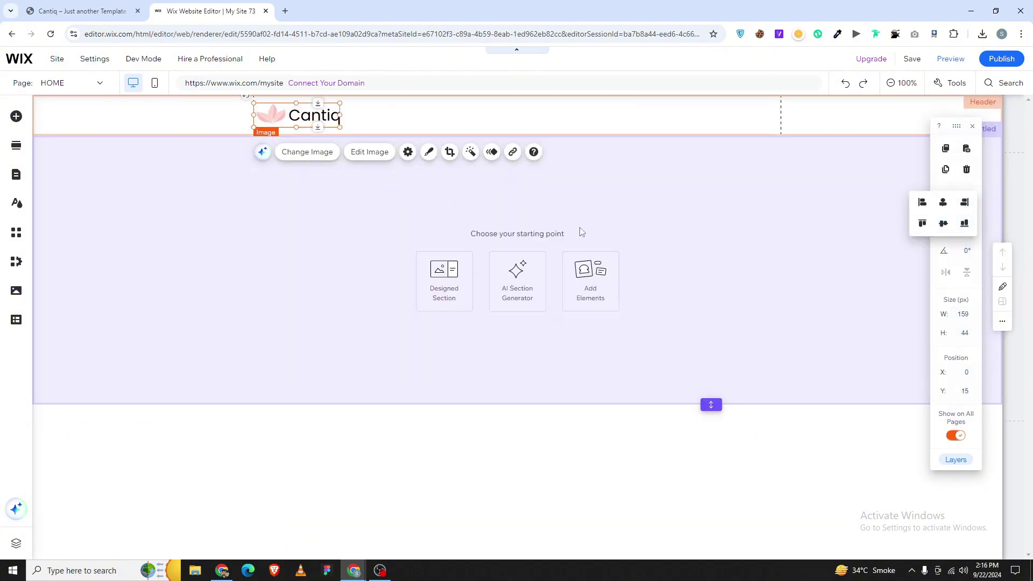
- Check the Cantiq reference page, and add a basic circle shape about 518 by 518 px overlapping the header and first section's left edge
left_click(137, 17)
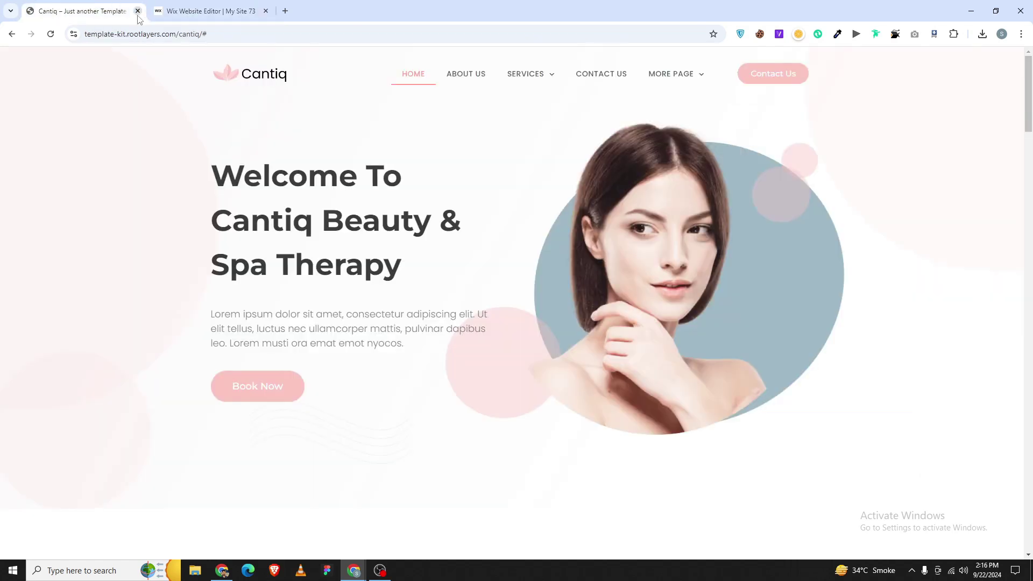
key("ctrl+Tab")
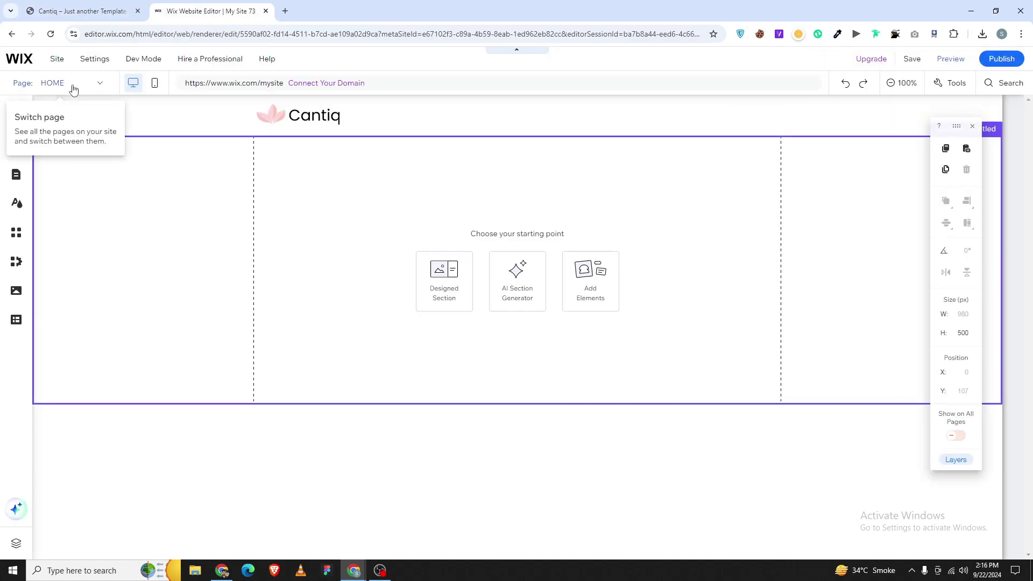
left_click(16, 117)
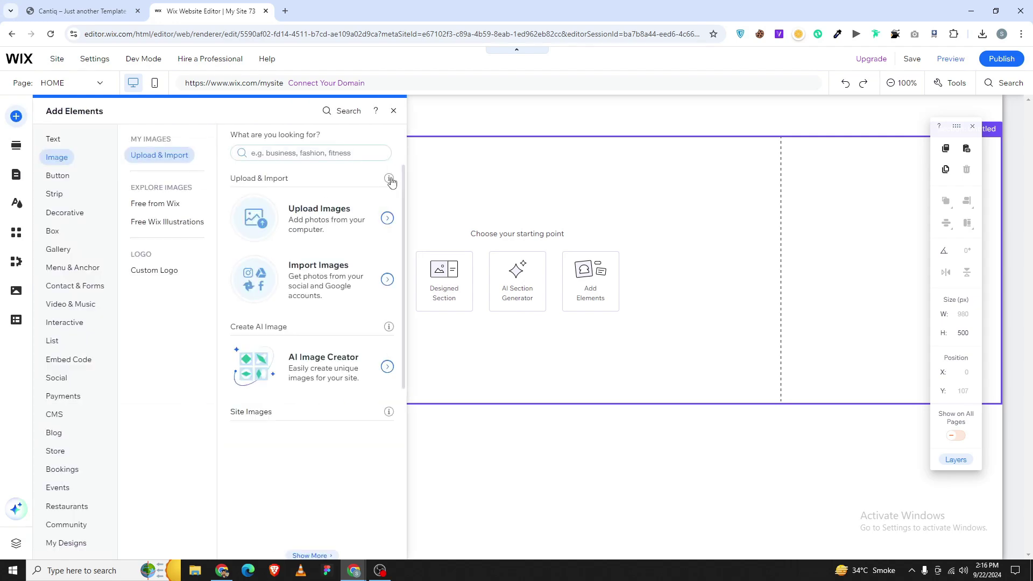
scroll(280, 320, "down", 4)
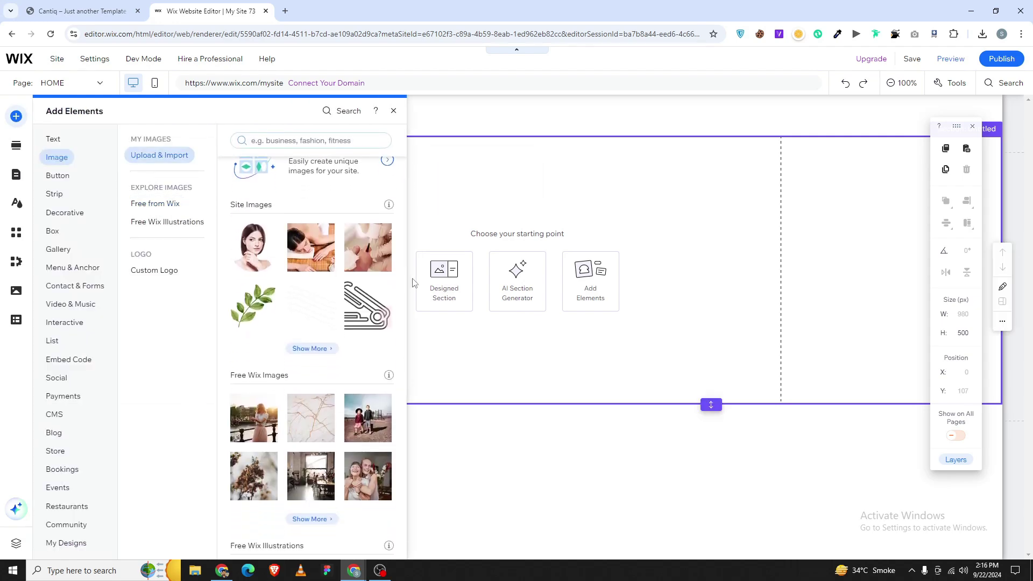
scroll(279, 319, "up", 3)
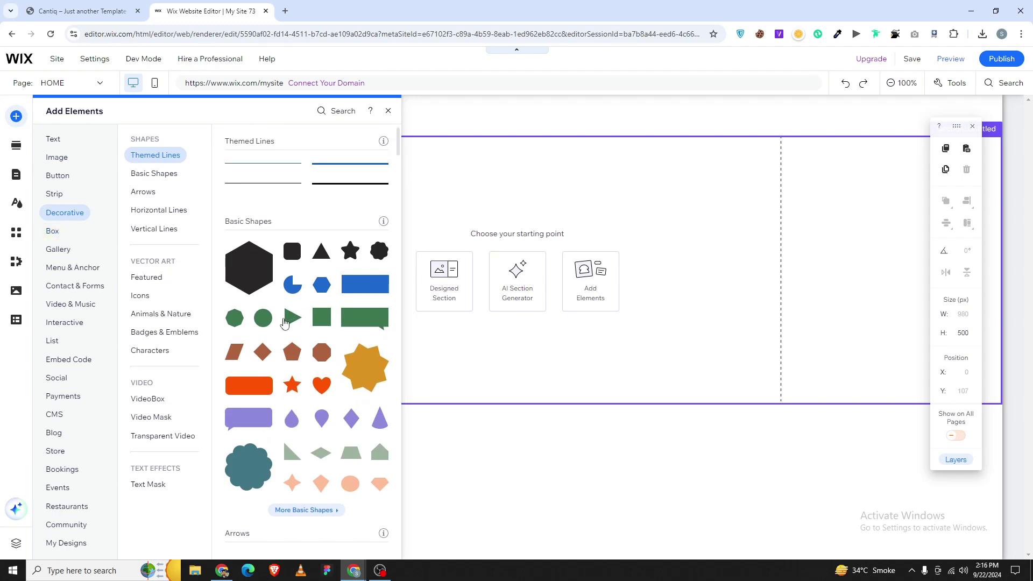
left_click_drag(264, 319, 89, 382)
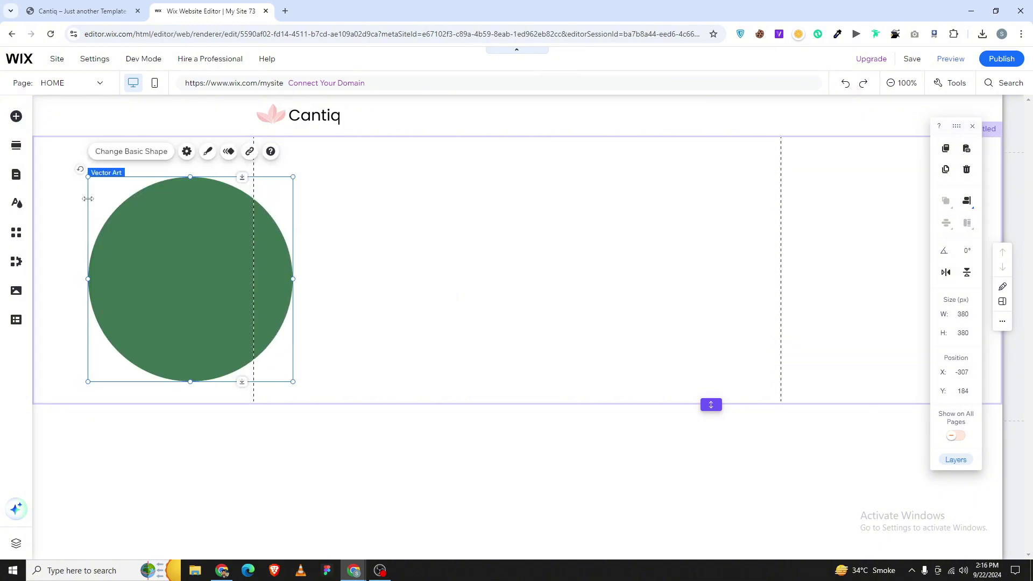
left_click_drag(88, 176, 34, 95)
- Sample the colour of the large pale background circle on the Cantiq reference page with the colour-picker extension
key("ctrl+Tab")
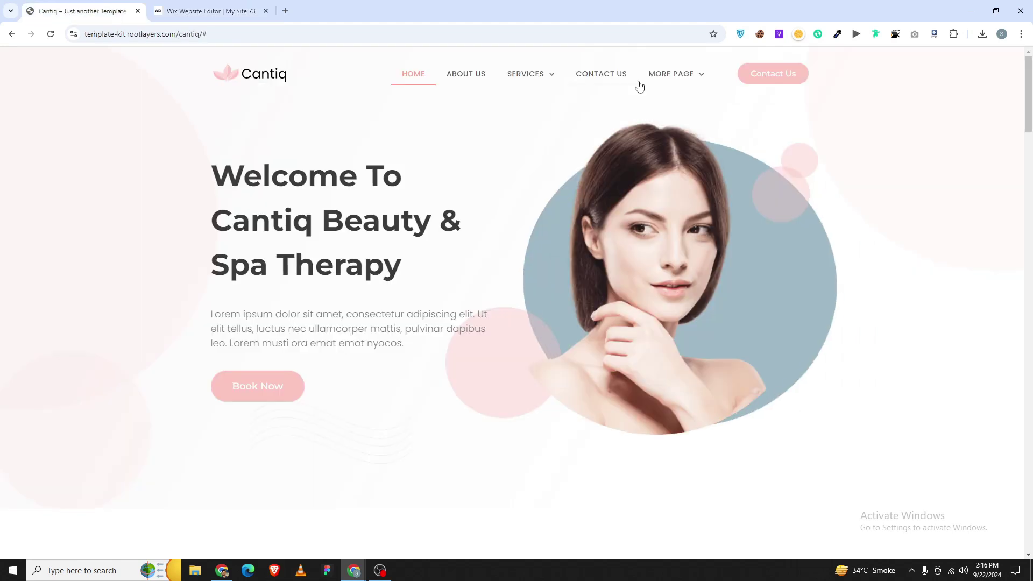
left_click(837, 34)
left_click(780, 65)
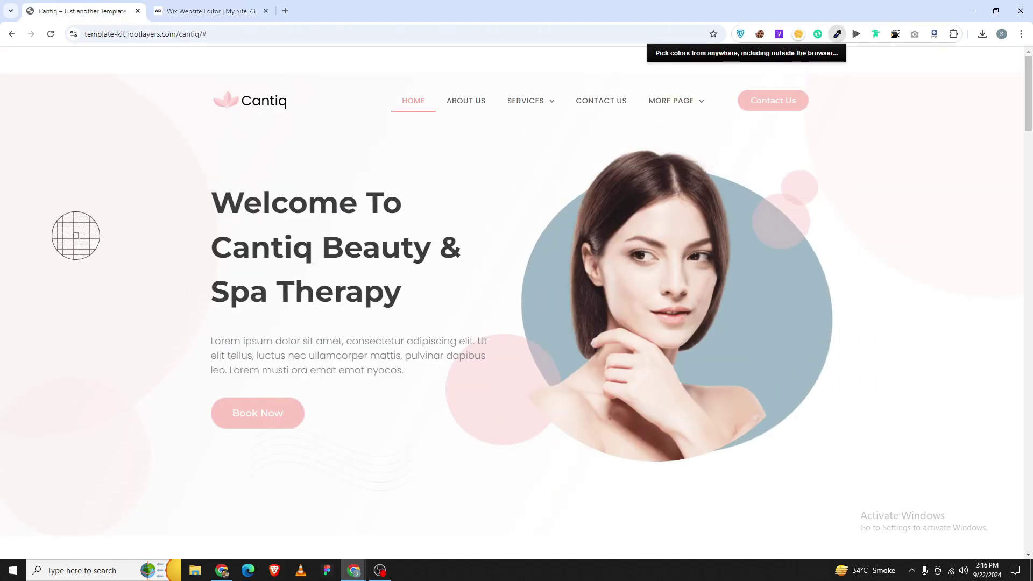
left_click(76, 235)
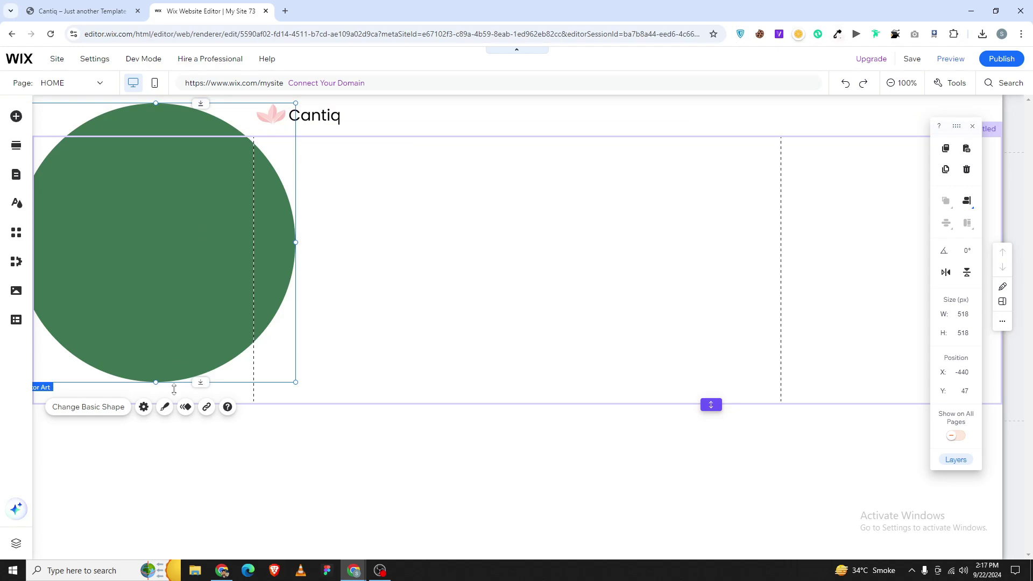
- Fill the circle with the sampled colour #FCF5F5 and move it partly off the page's left edge, to about X -644, Y 32
left_click(164, 409)
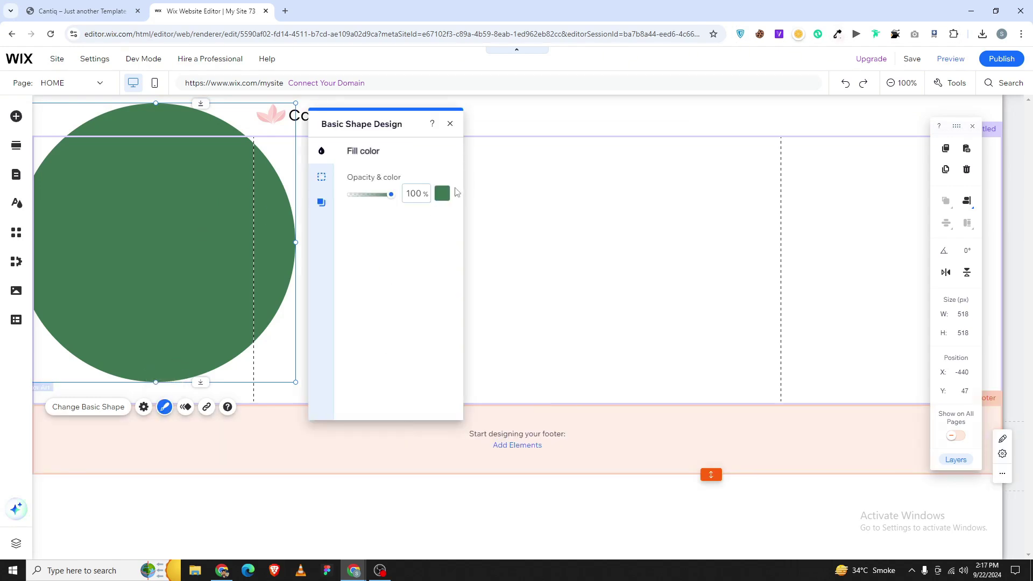
left_click(444, 193)
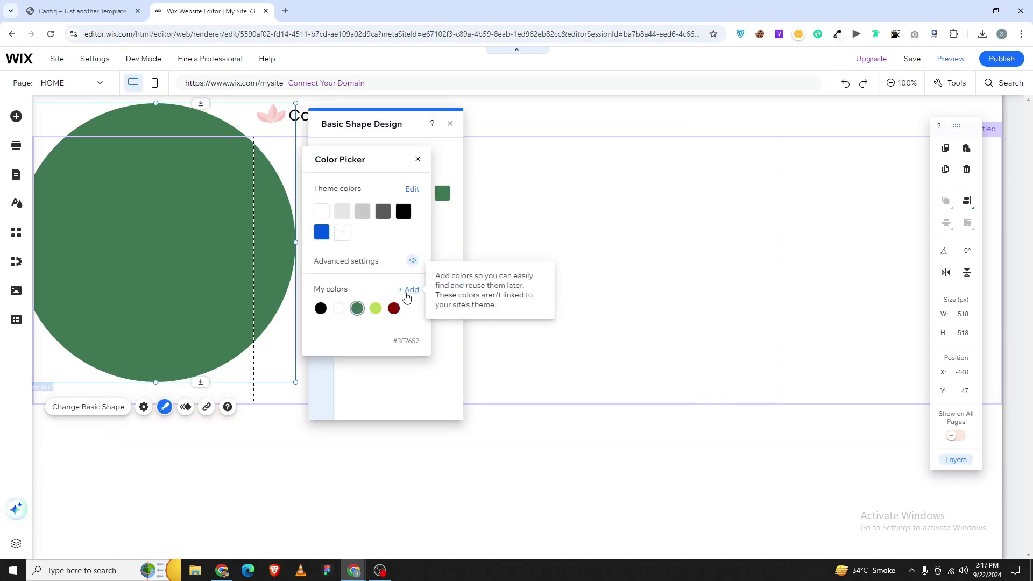
left_click(406, 297)
key("ctrl+v")
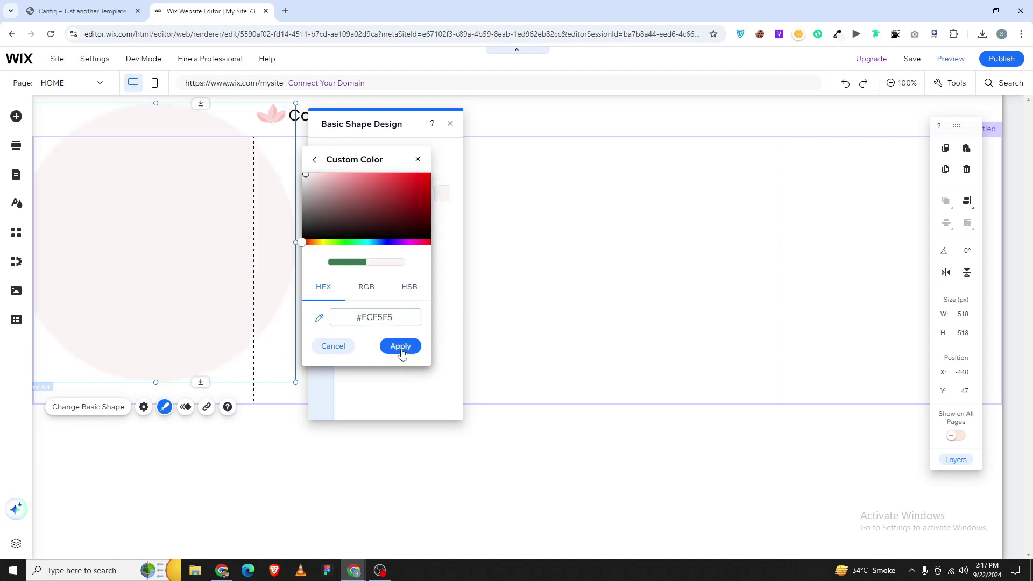
left_click(401, 347)
left_click(453, 133)
left_click(450, 124)
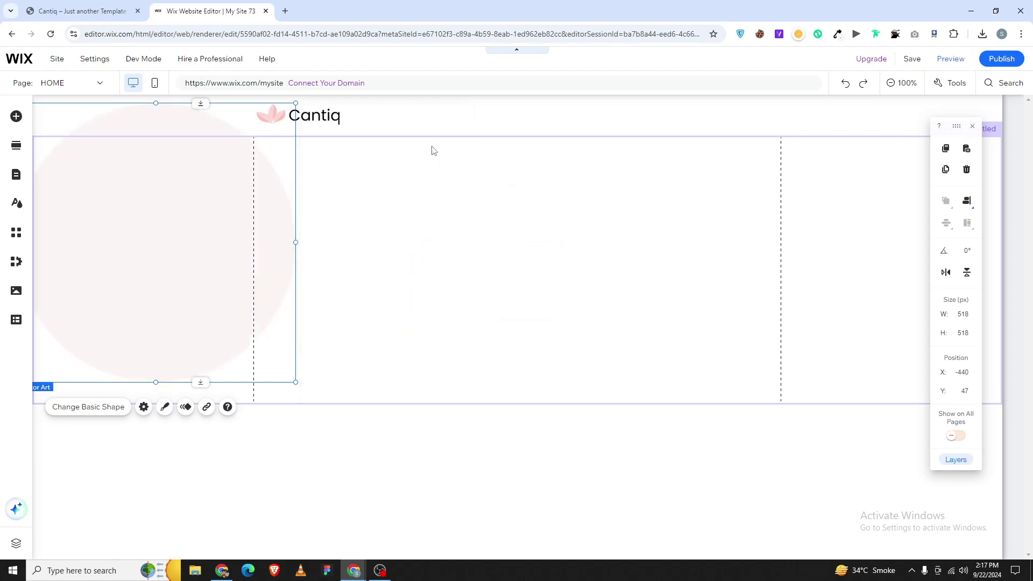
left_click_drag(222, 277, 119, 262)
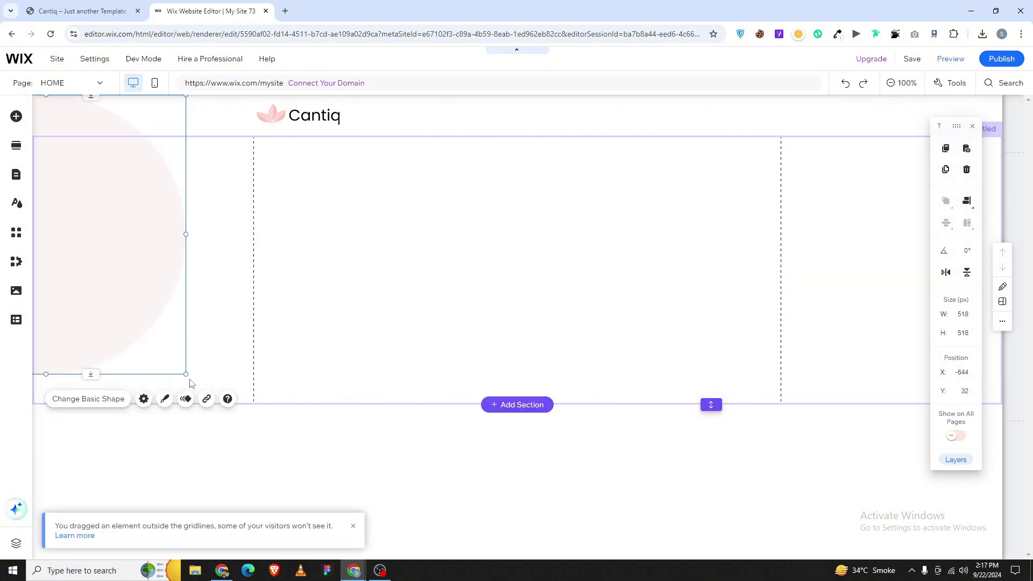
- Enlarge the pale background circle to about 574 by 574 px and shift it further off the page's left edge, to about X -692, Y 31
left_click_drag(185, 374, 204, 412)
left_click(391, 323)
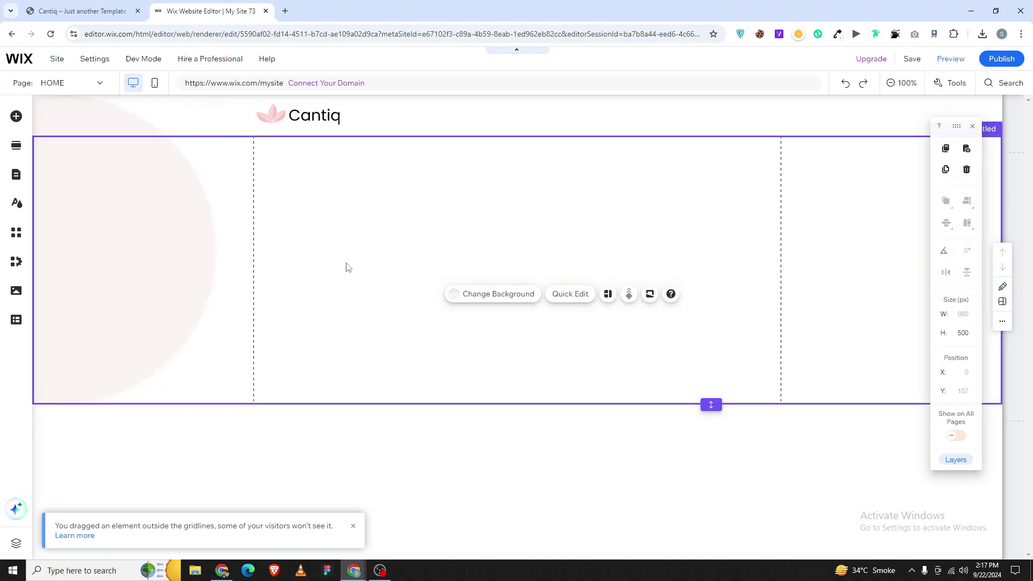
left_click(113, 236)
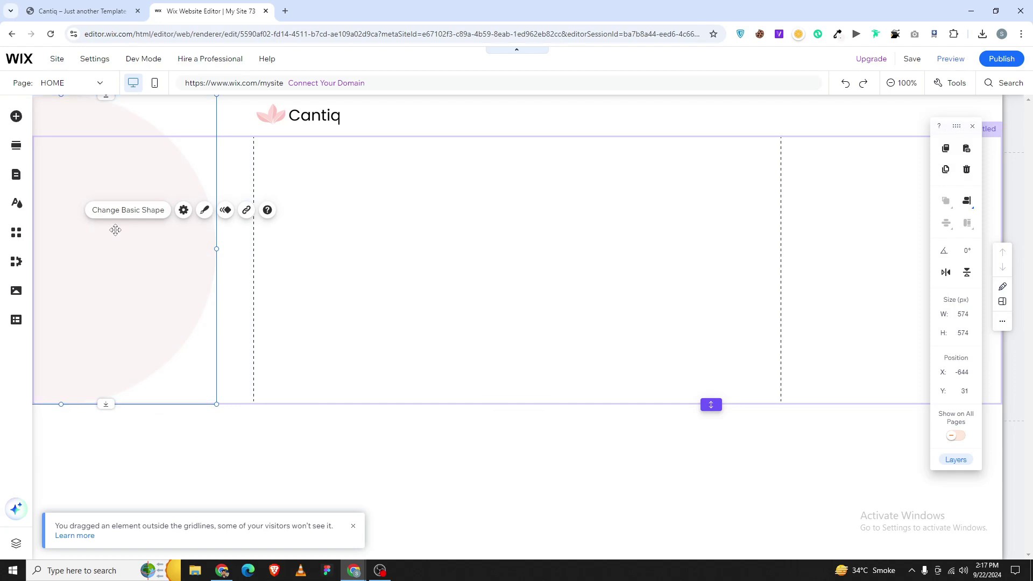
left_click(299, 283)
left_click(121, 284)
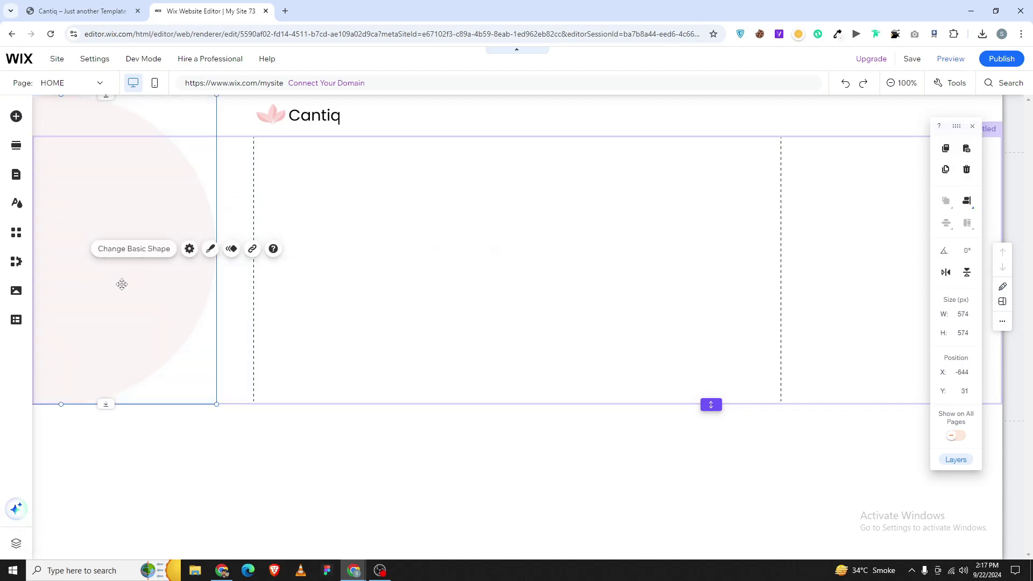
mouse_move(124, 284)
left_mouse_down()
mouse_move(110, 275)
mouse_move(102, 293)
mouse_move(134, 246)
left_mouse_up()
left_click_drag(143, 189, 143, 189)
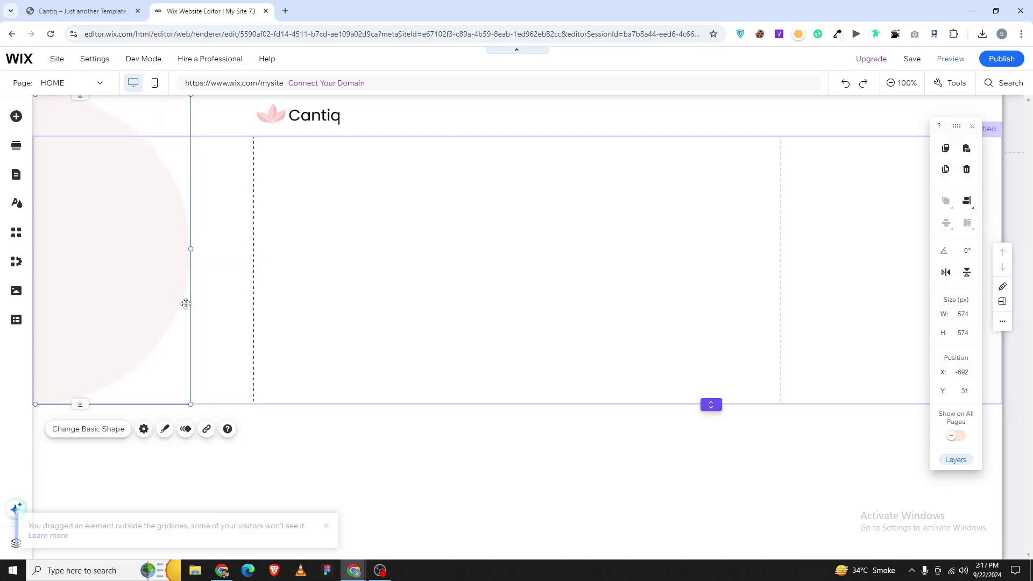
left_click(274, 210)
- Examine the hero and treatment sections on the Cantiq reference page and select its hero heading text
left_click(86, 5)
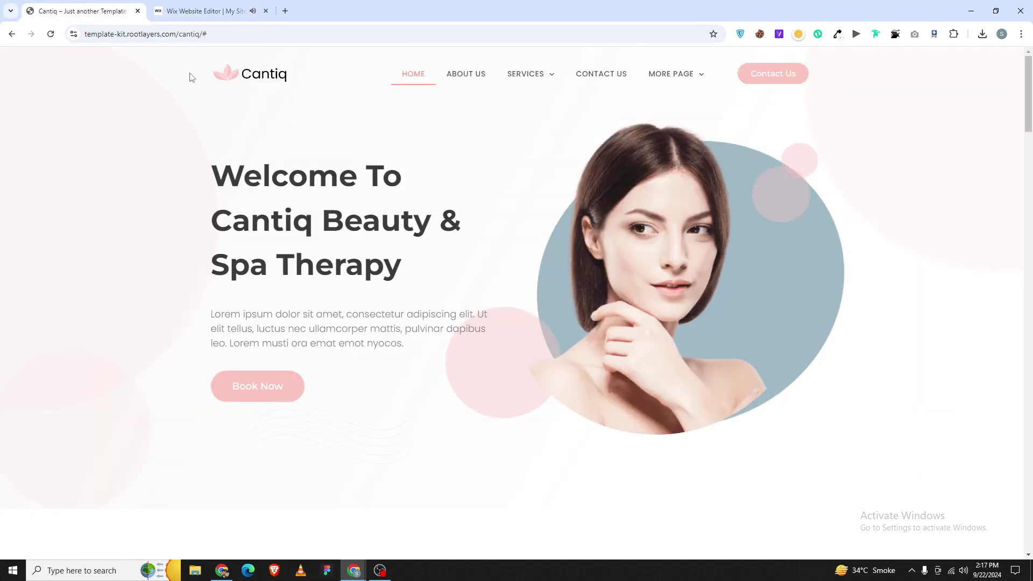
scroll(460, 115, "down", 8)
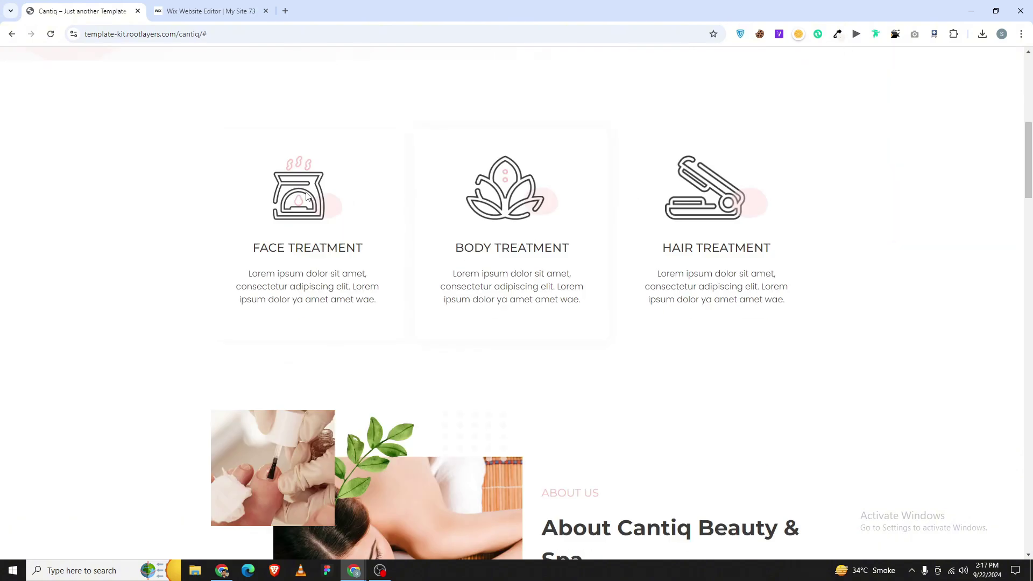
scroll(299, 212, "up", 8)
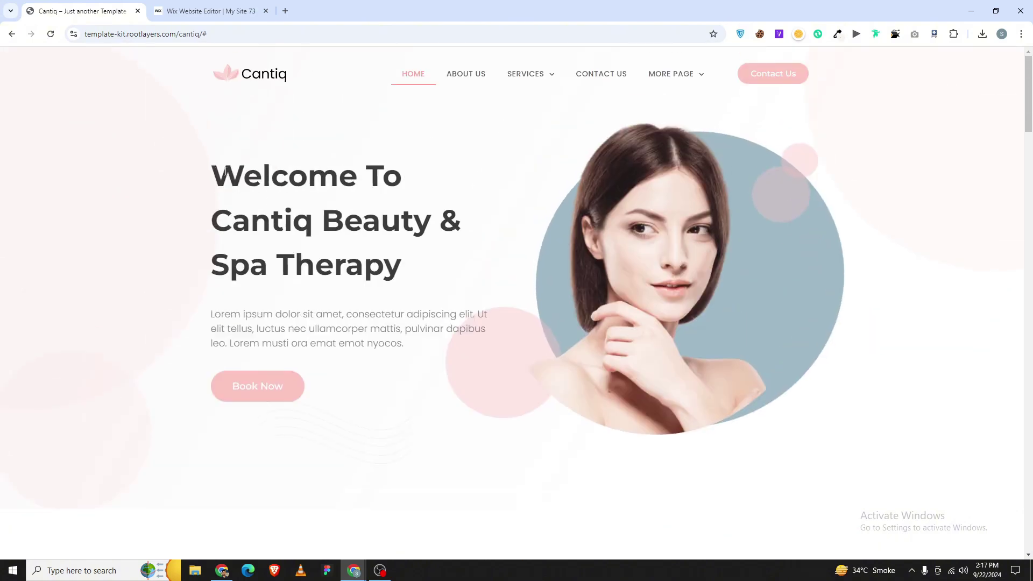
left_click_drag(224, 171, 403, 266)
left_click(213, 7)
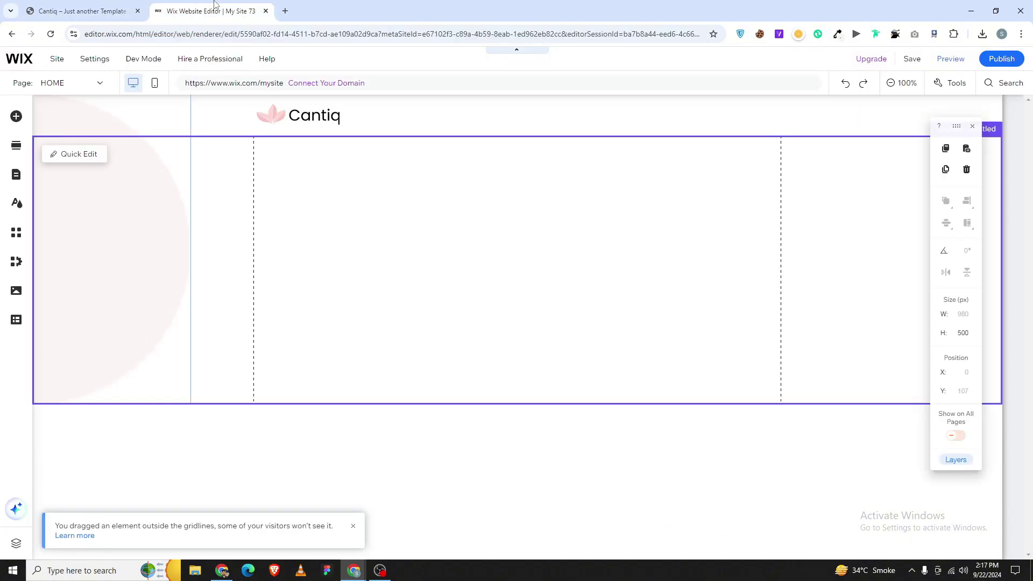
- Add a blank light Classic strip to the first section and limit its stretch to the page width
left_click(25, 127)
left_click(60, 194)
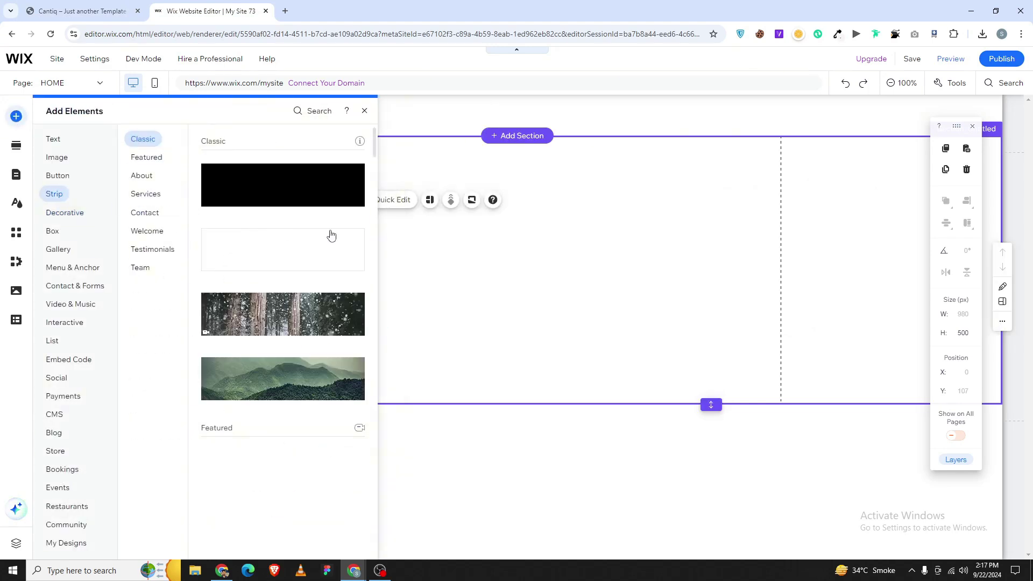
left_click_drag(302, 265, 498, 214)
left_click(426, 128)
left_click(204, 199)
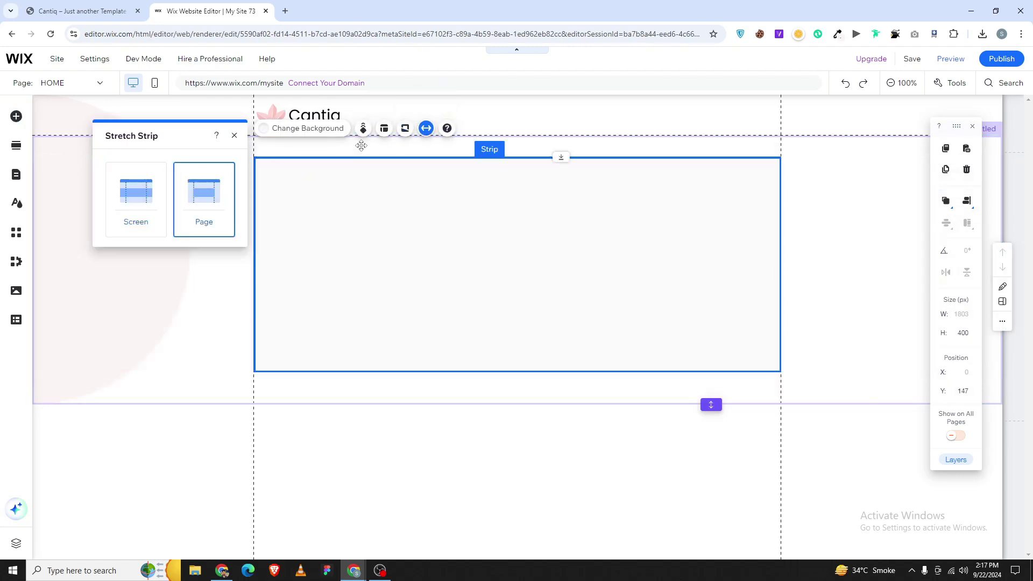
- Set the strip's background colour opacity to 0% and extend its height to about 439 px
left_click(305, 128)
left_click(848, 235)
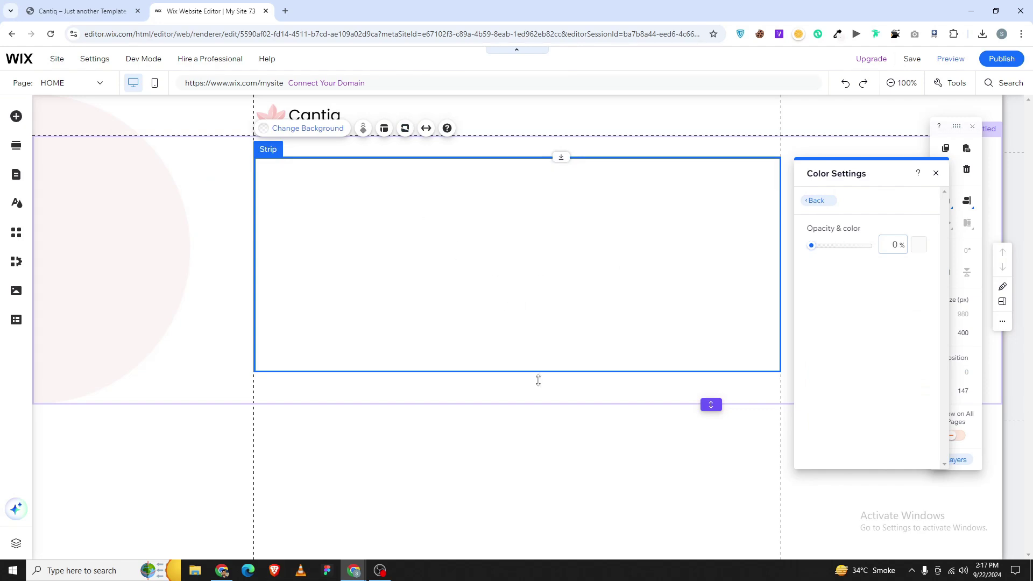
left_click_drag(538, 380, 538, 401)
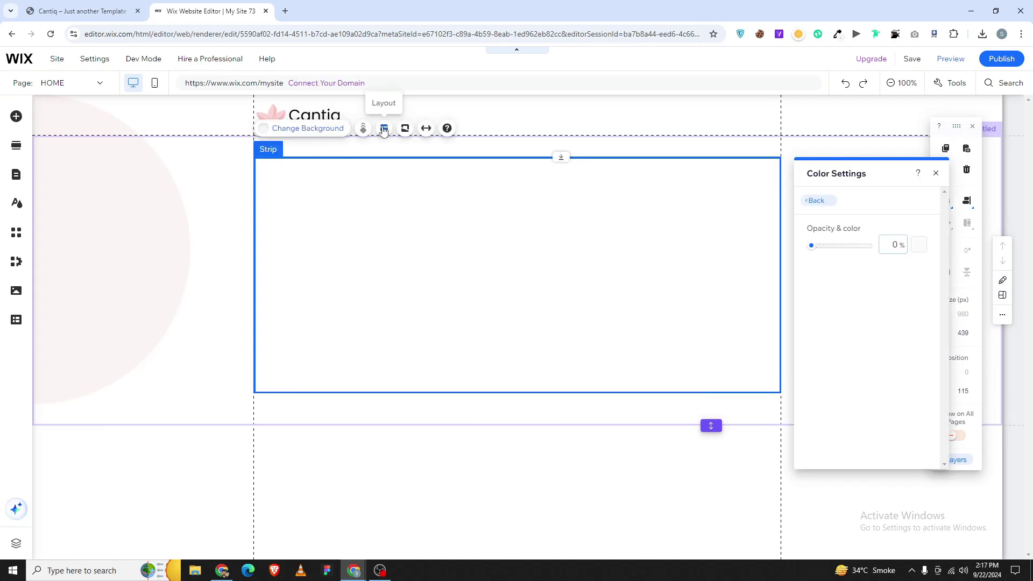
- Split the strip into two columns and extend its height to about 481 px
left_click(383, 128)
left_click(843, 214)
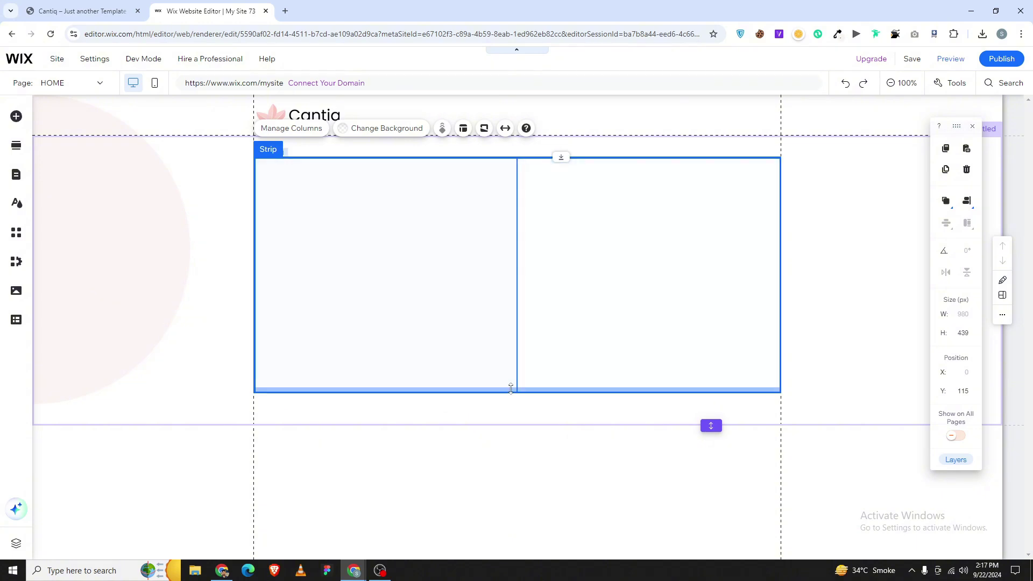
left_click_drag(511, 388, 511, 411)
- Add a Heading 2 text element near the top of the strip's first column
left_click(16, 116)
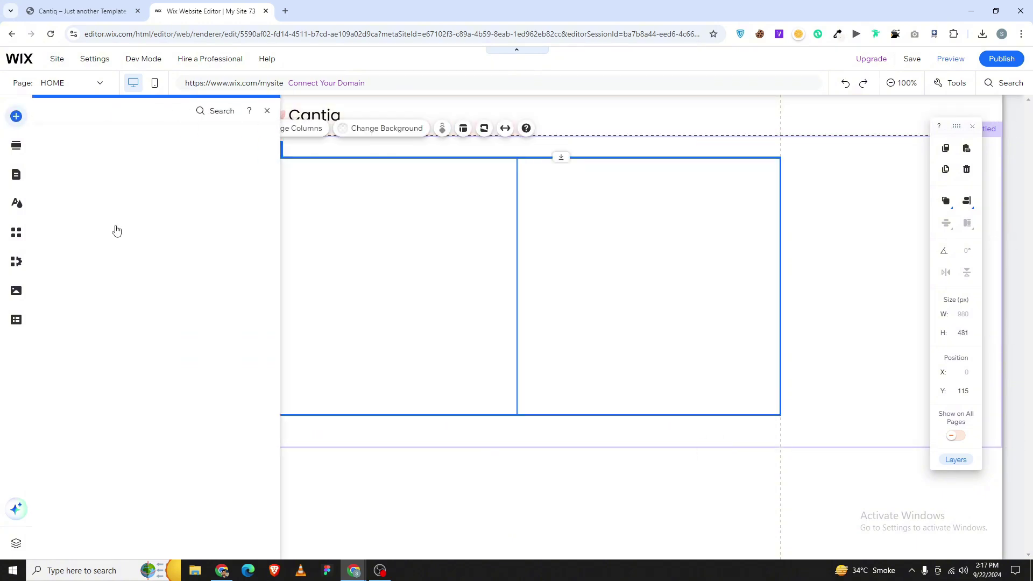
left_click(52, 141)
left_click_drag(334, 219, 268, 219)
- Copy the hero heading from the Cantiq reference page and replace the new heading's text with "Welcome To Cantiq Beauty & Spa Therapy"
key("ctrl+Tab")
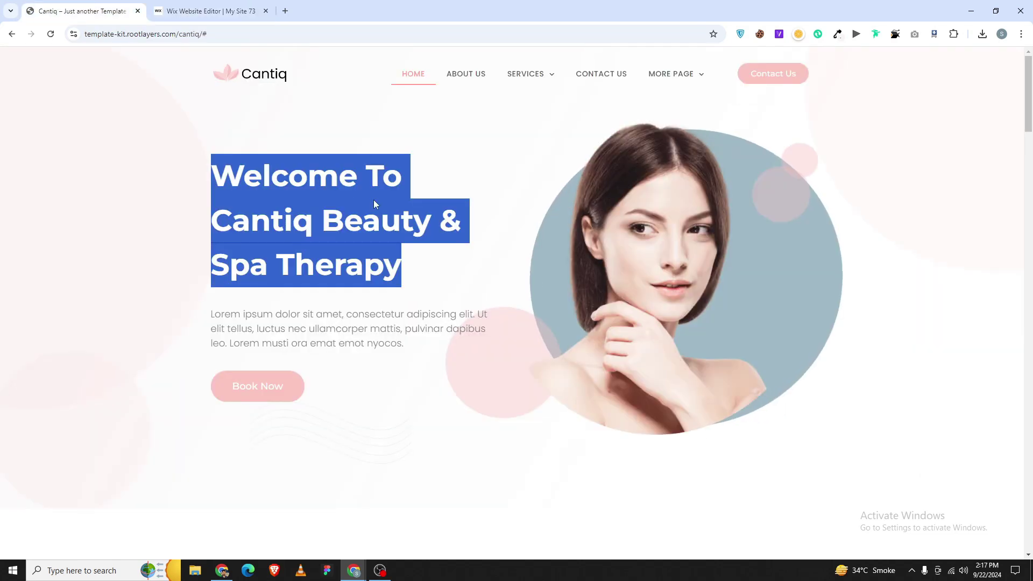
right_click(361, 218)
left_click(371, 215)
key("ctrl+Tab")
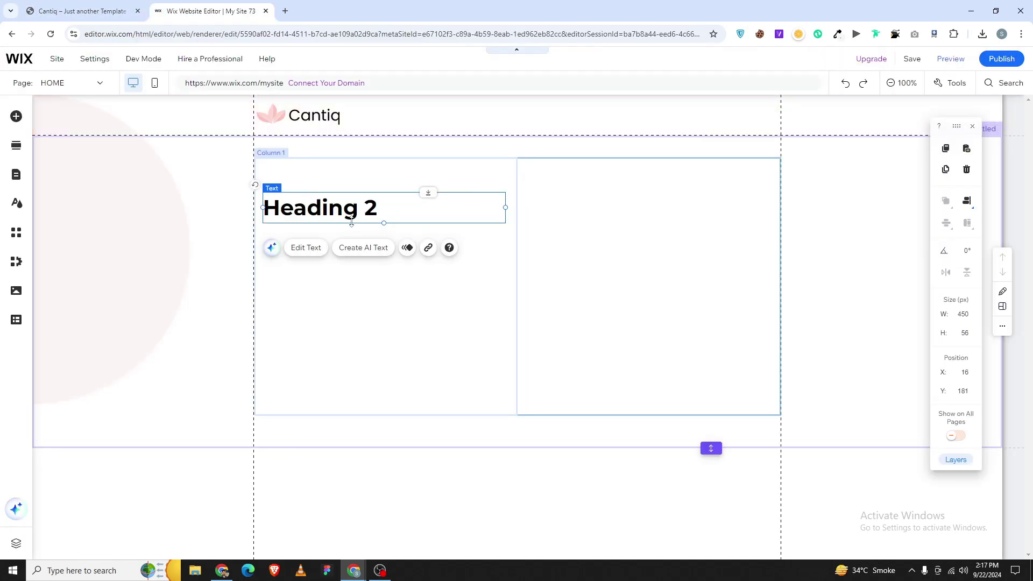
double_click(351, 211)
key("ctrl+v")
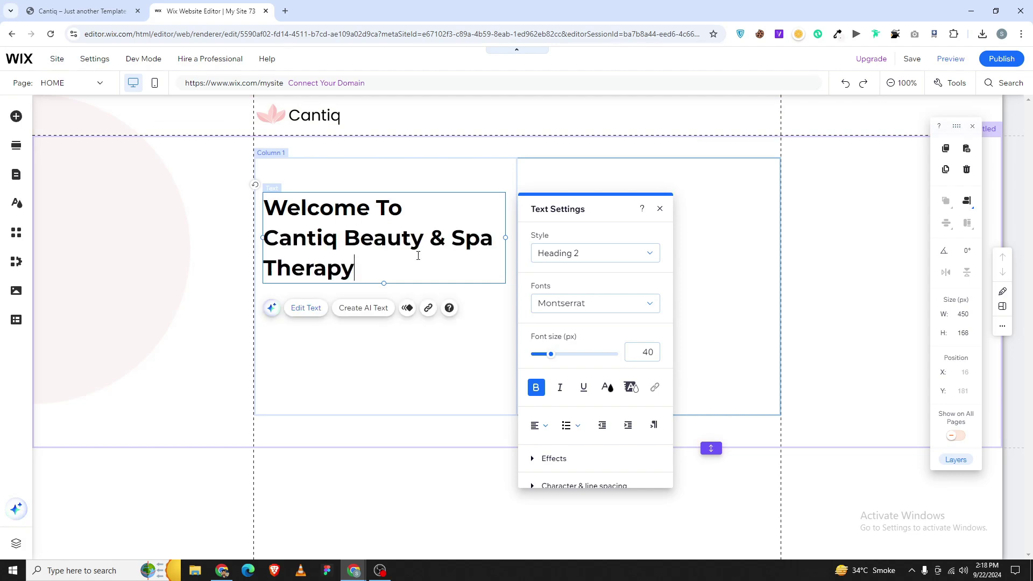
- Set the font size of the whole hero heading to 50 px
key("ctrl+a")
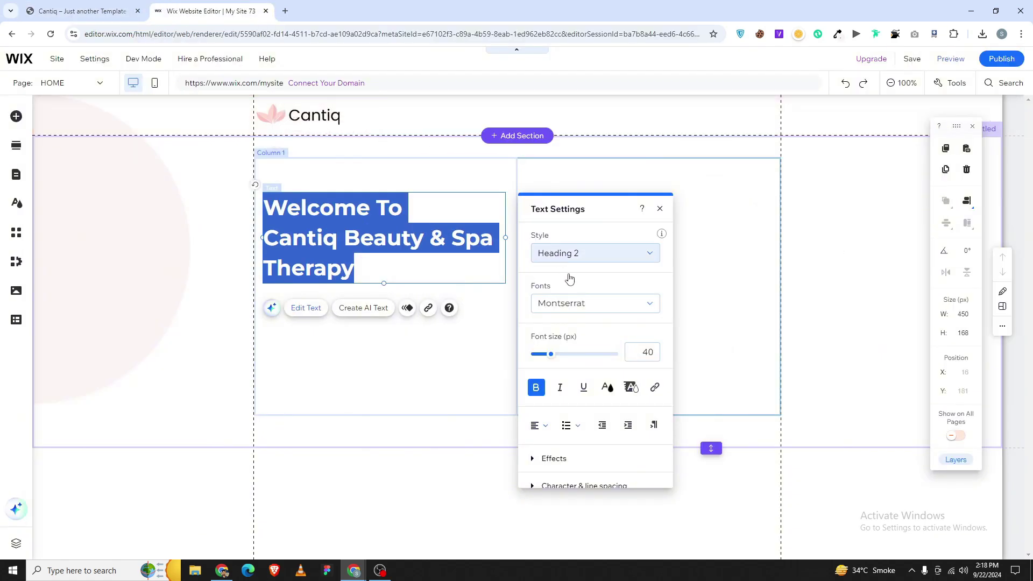
left_click(645, 356)
type("45")
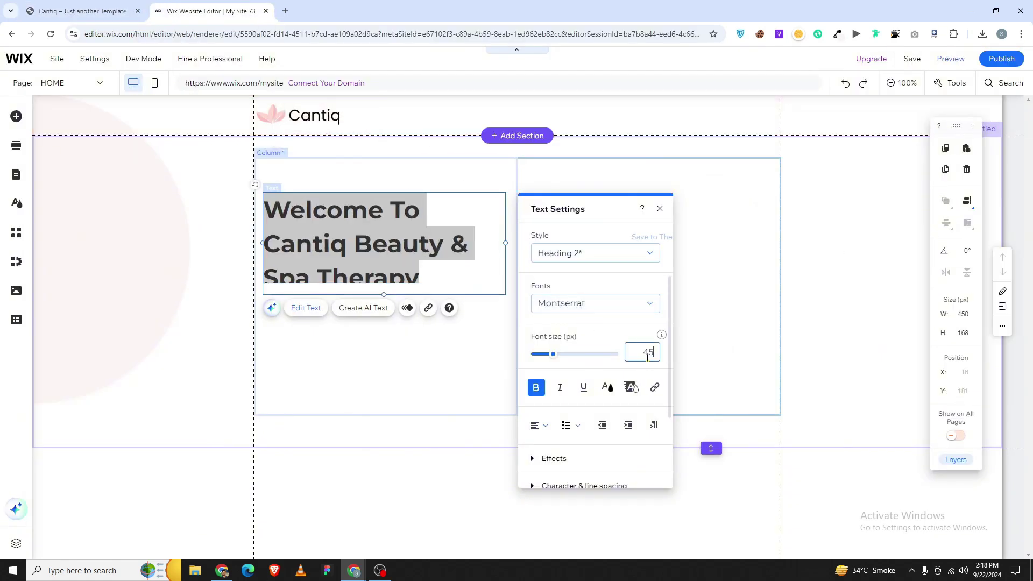
key("BackSpace")
key("BackSpace")
type("50")
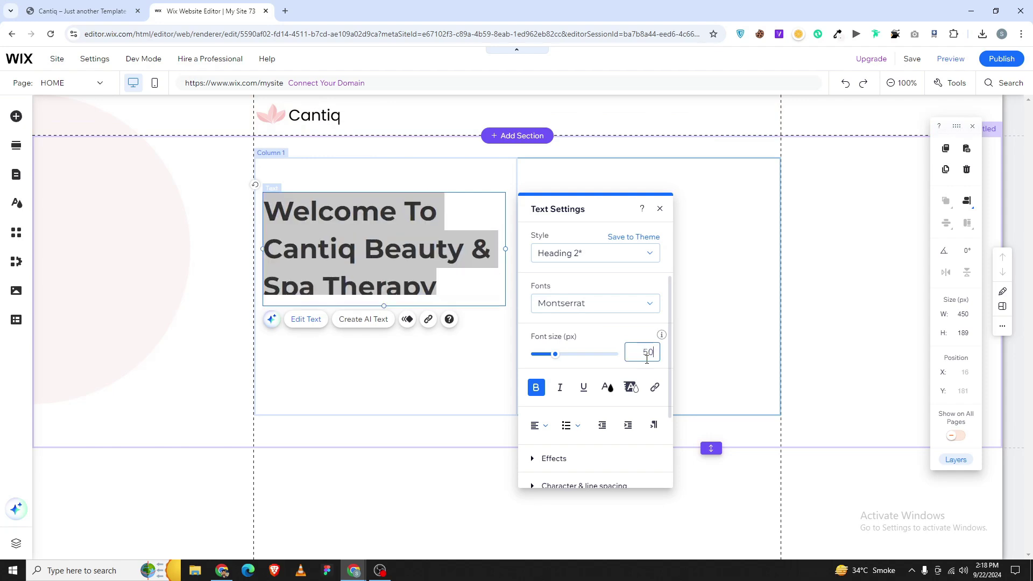
left_click(468, 381)
- Align the hero heading to the top-left corner of the strip's first column
left_click(407, 206)
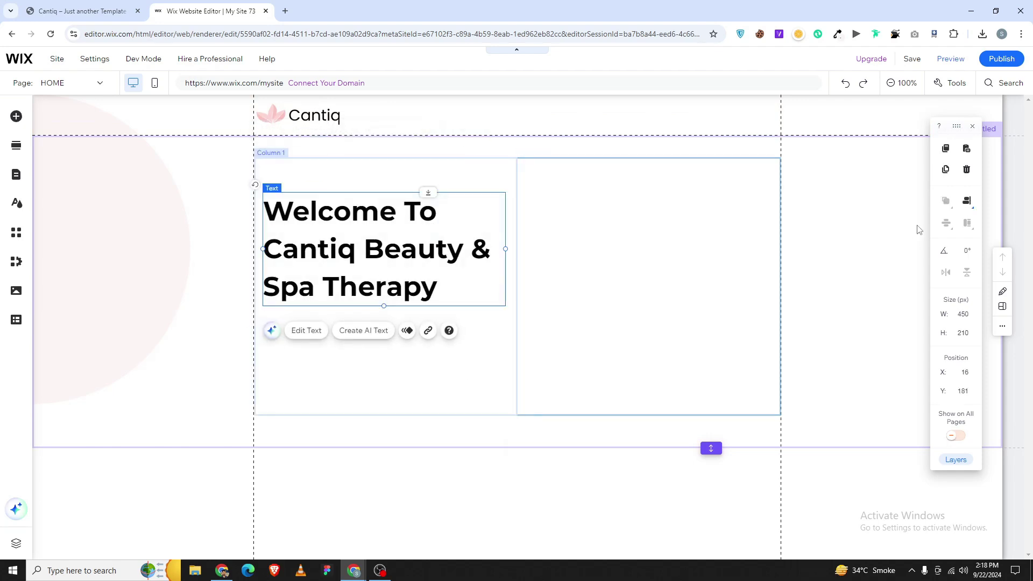
left_click(966, 200)
left_click(943, 223)
left_click(941, 203)
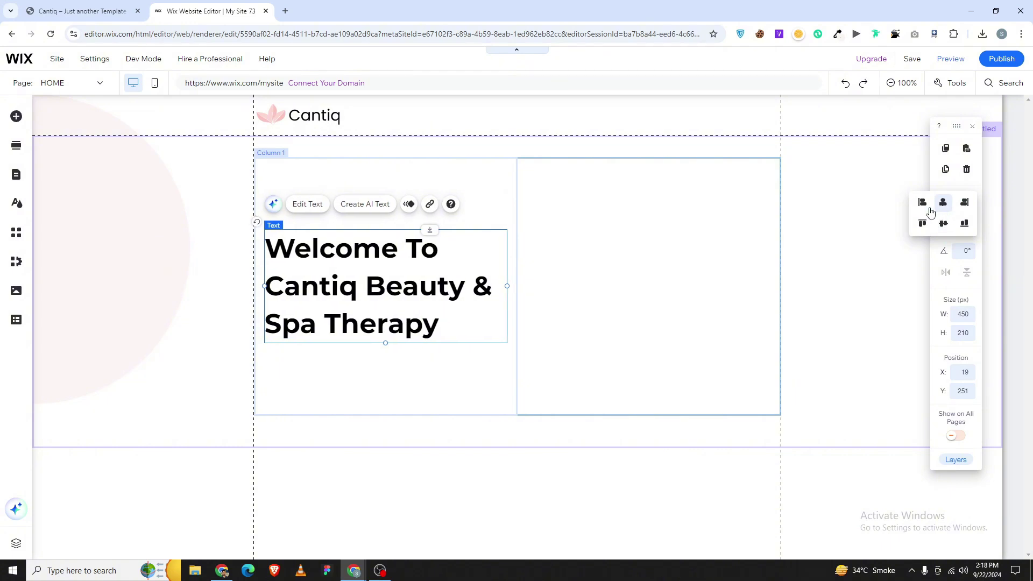
left_click(921, 225)
left_click(923, 203)
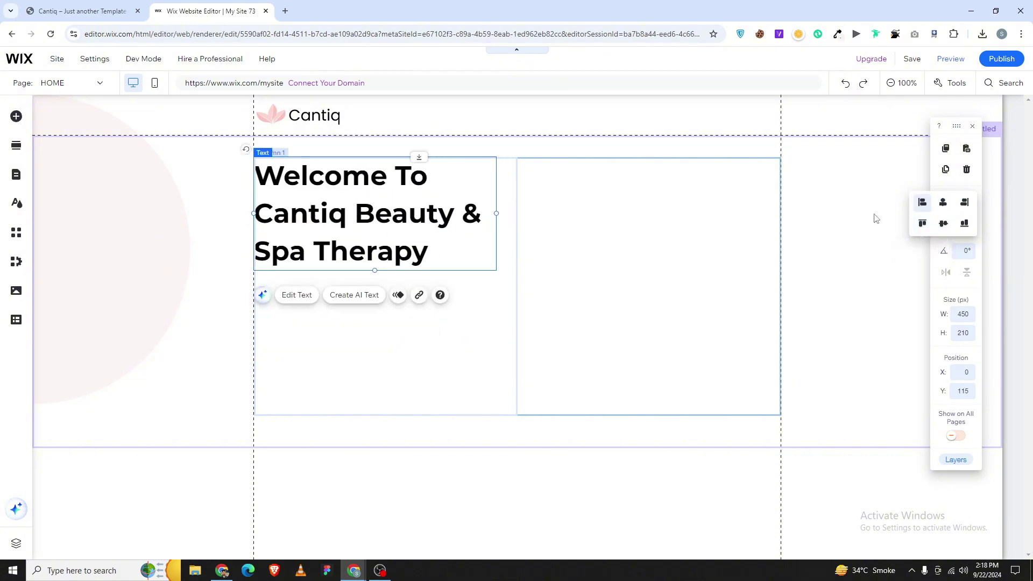
left_click(428, 322)
- Copy the lorem ipsum paragraph below the hero heading on the Cantiq reference page and return to the Wix Editor
left_click(99, 9)
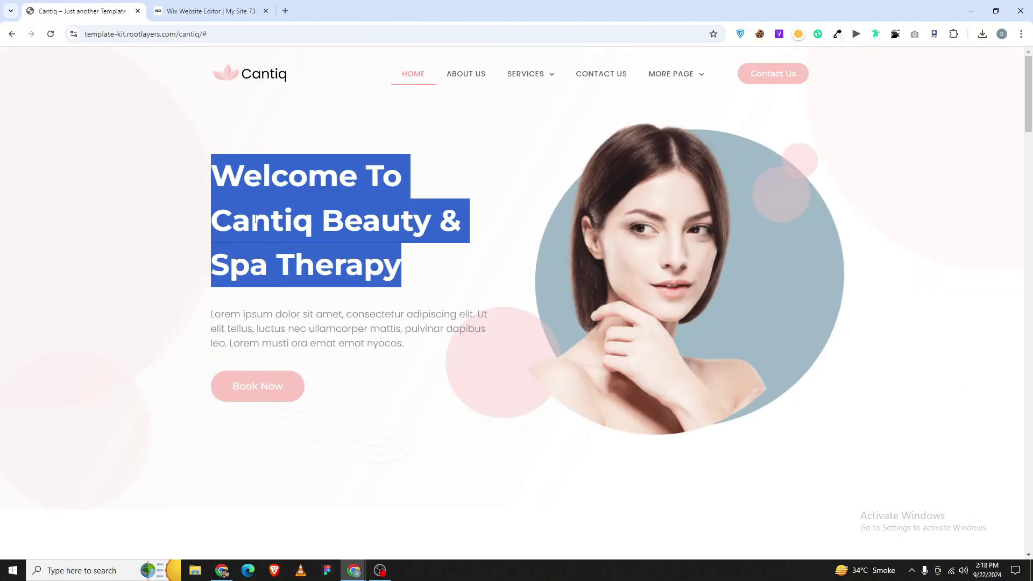
triple_click(239, 312)
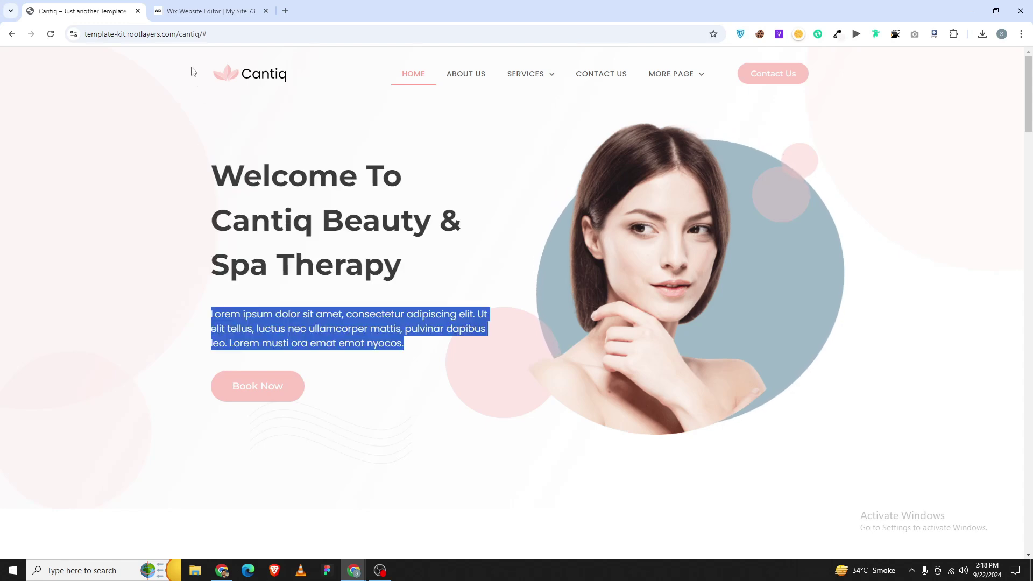
left_click(226, 10)
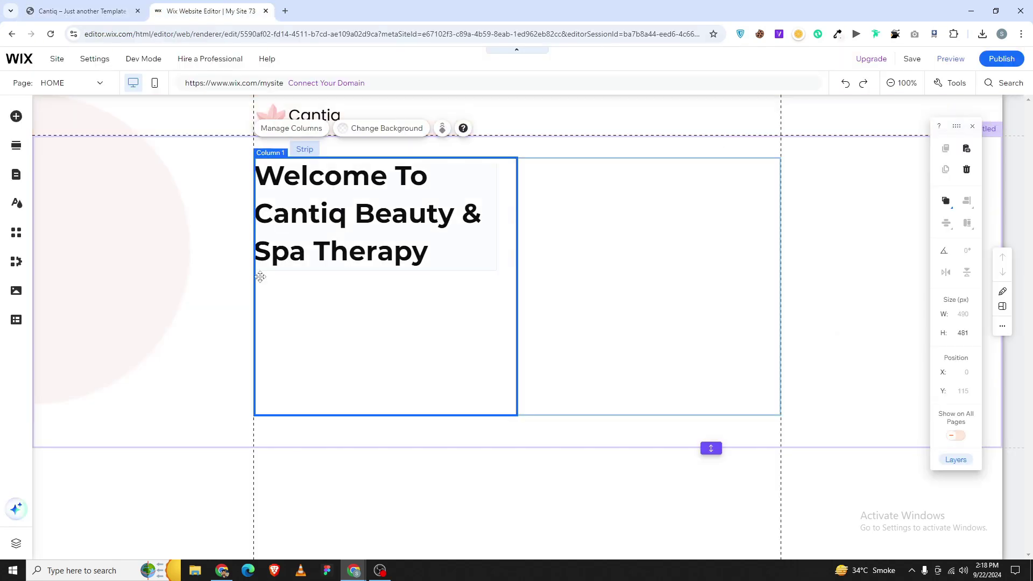
left_click(153, 224)
left_click(350, 215)
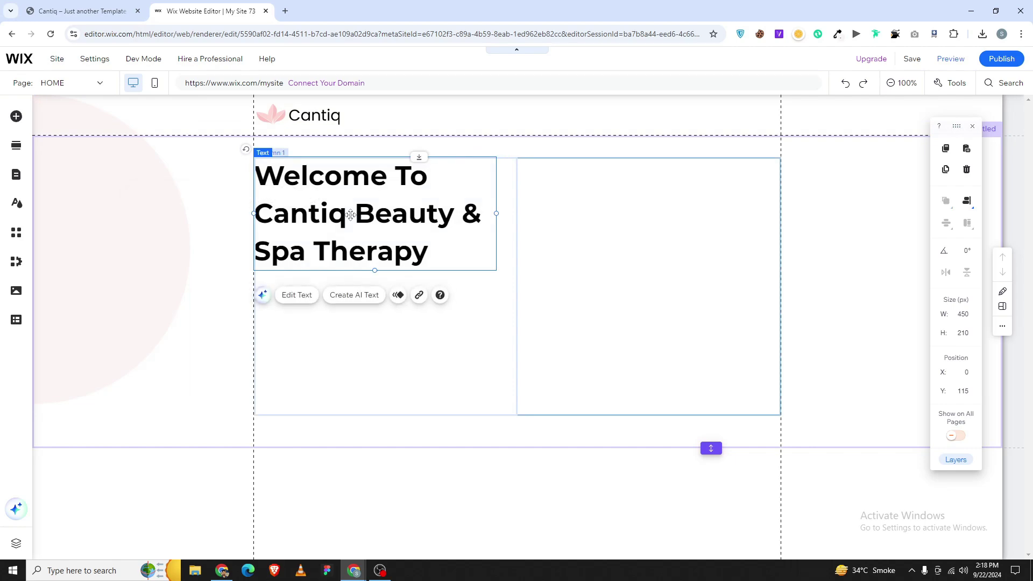
- Add a Paragraph 2 text element below the hero heading at about X 0, Y 344 and replace its text with the copied lorem ipsum paragraph
left_click(10, 121)
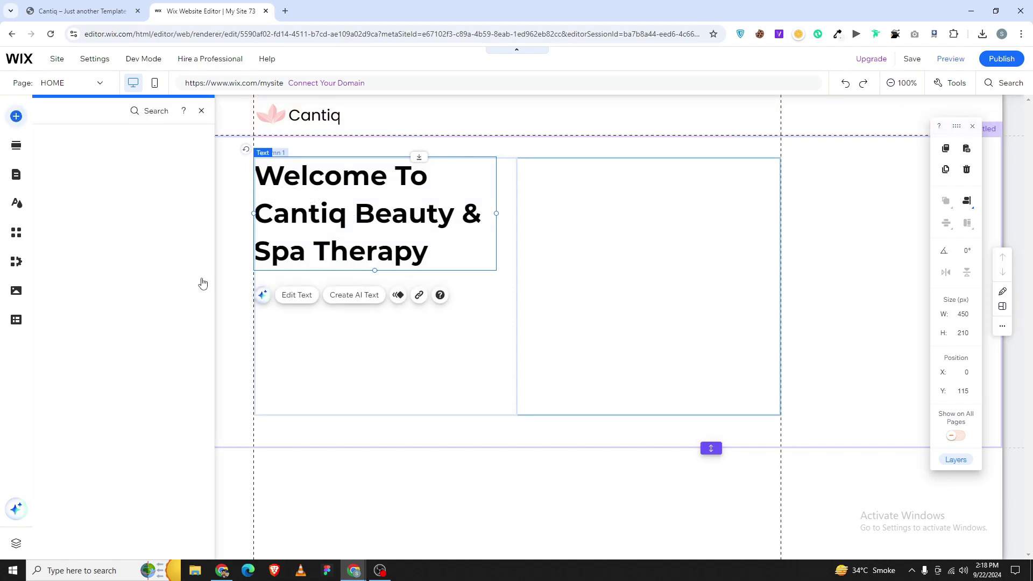
left_click_drag(249, 398, 293, 292)
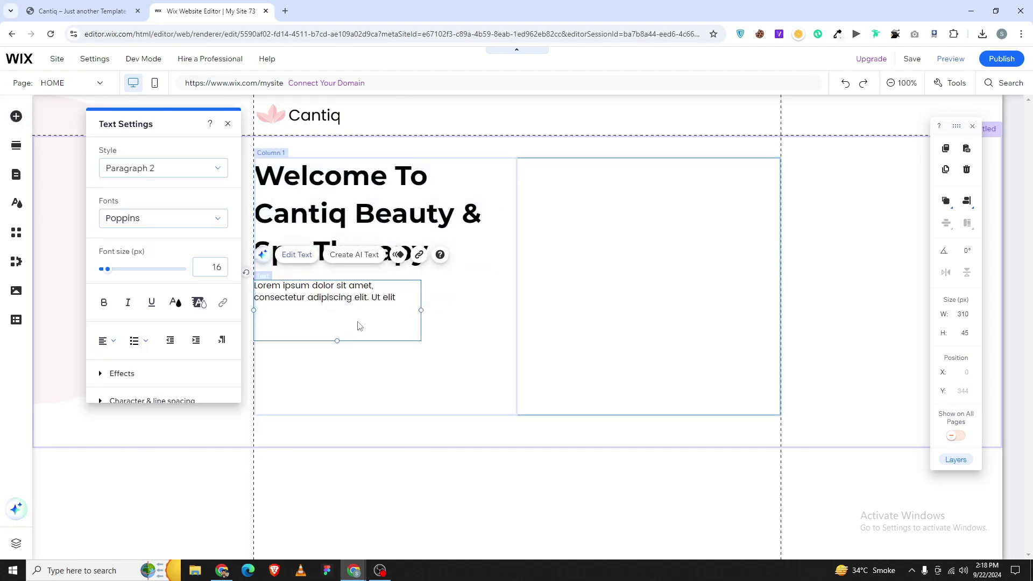
key("ctrl+a")
left_click(80, 11)
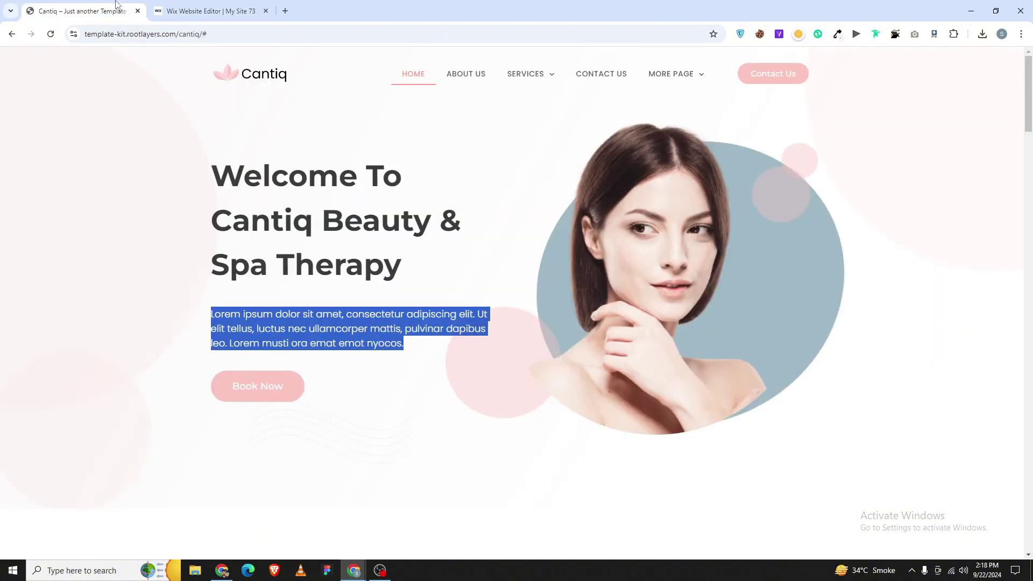
left_click(207, 11)
left_click(409, 393)
- Widen the hero paragraph to about 472 px so it wraps like the paragraph on the reference page
left_click(419, 309)
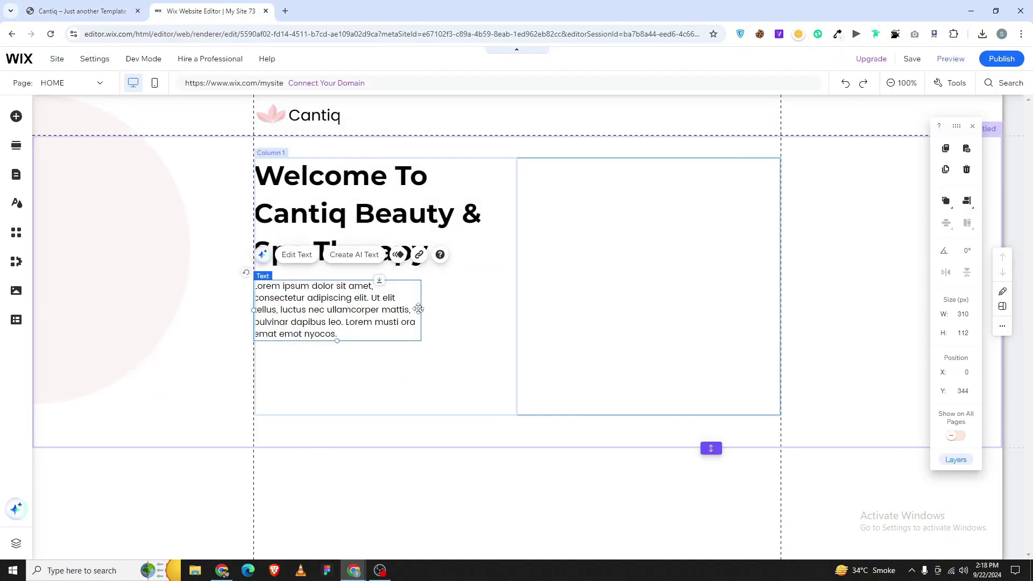
left_click_drag(425, 309, 518, 322)
left_click(81, 10)
left_click(187, 7)
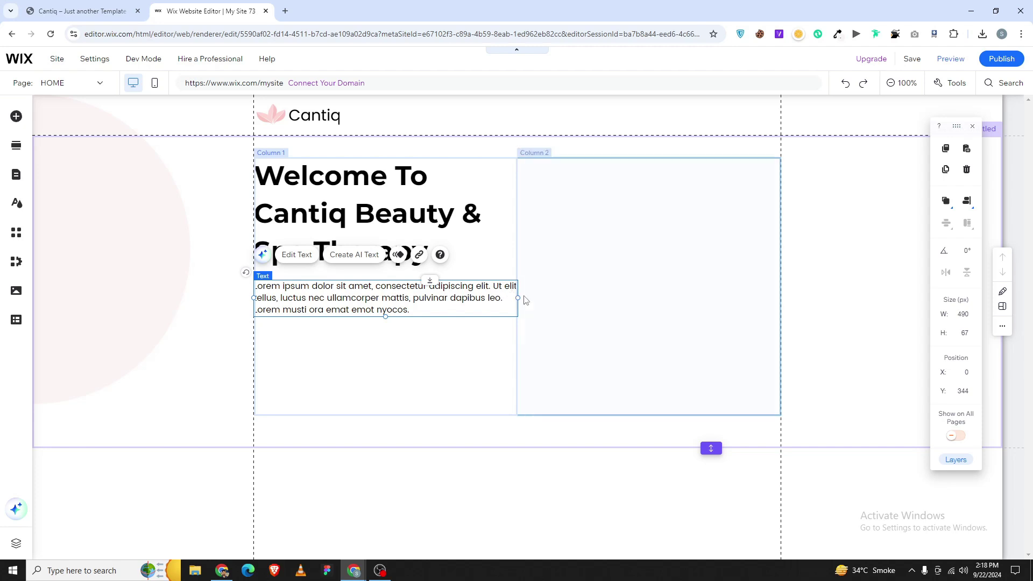
left_click_drag(517, 296, 508, 300)
- Add the View More text button below the hero paragraph in the first column, at about X -3, Y 428
left_click(123, 7)
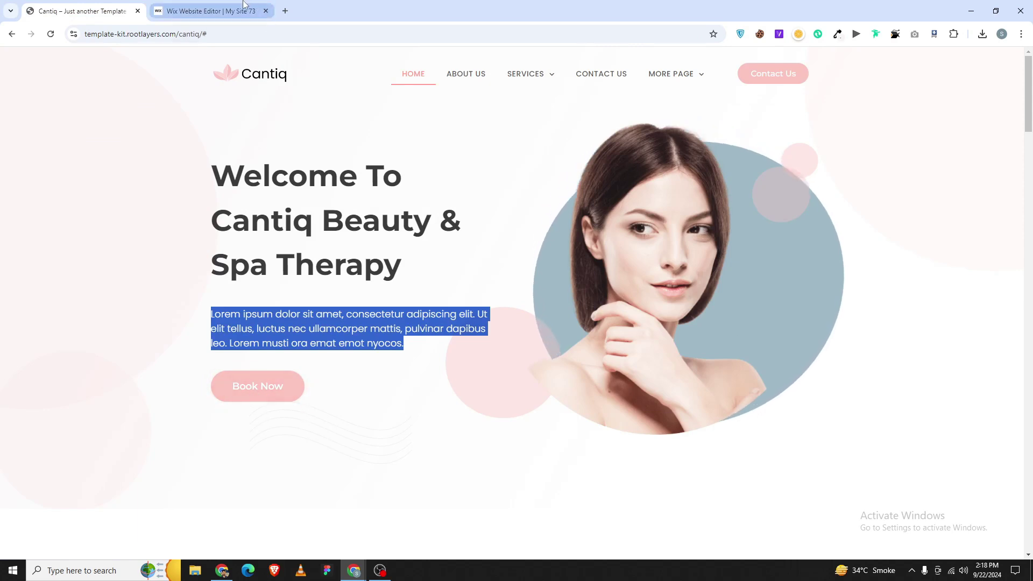
left_click(228, 8)
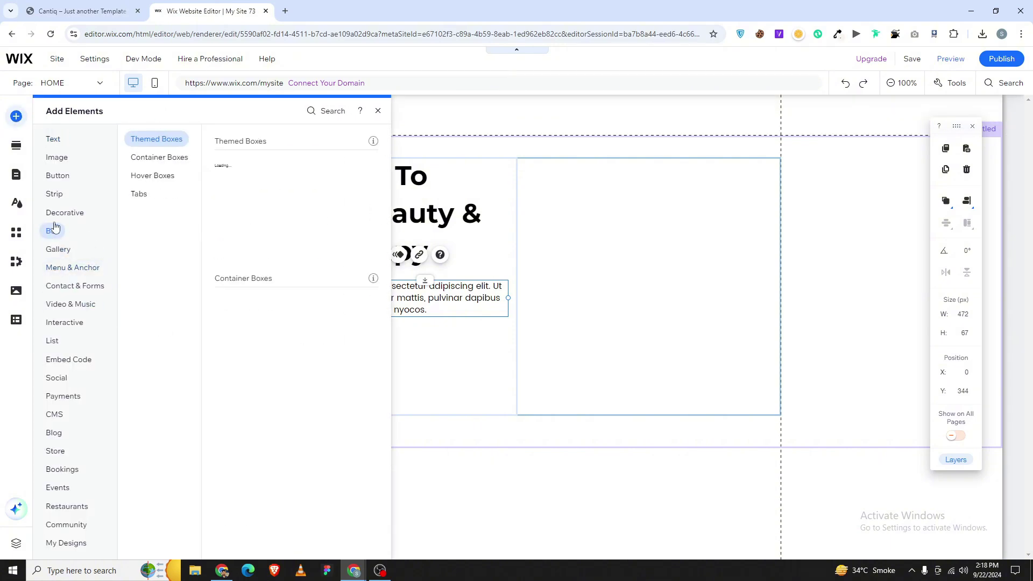
mouse_move(58, 174)
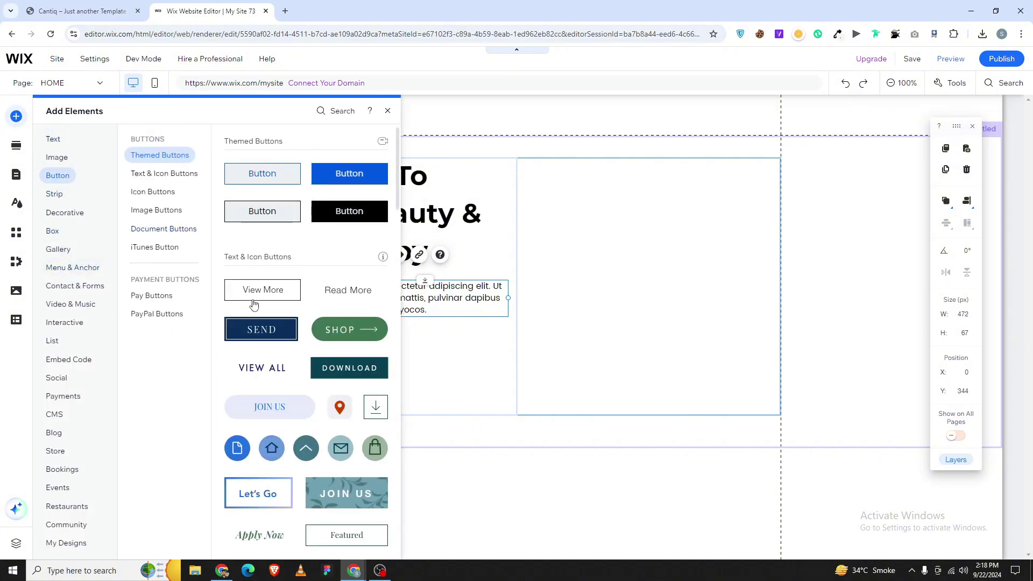
left_click_drag(258, 301, 279, 342)
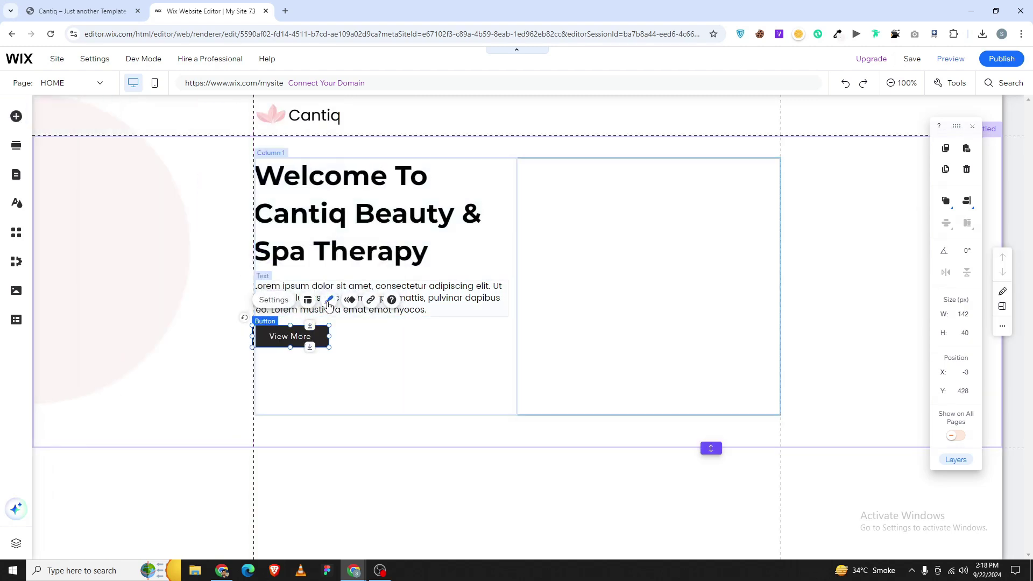
- Open the View More button's custom design options and sample the Book Now button's pink from the Cantiq reference page, returning to the Wix Editor
left_click(328, 300)
left_click(123, 8)
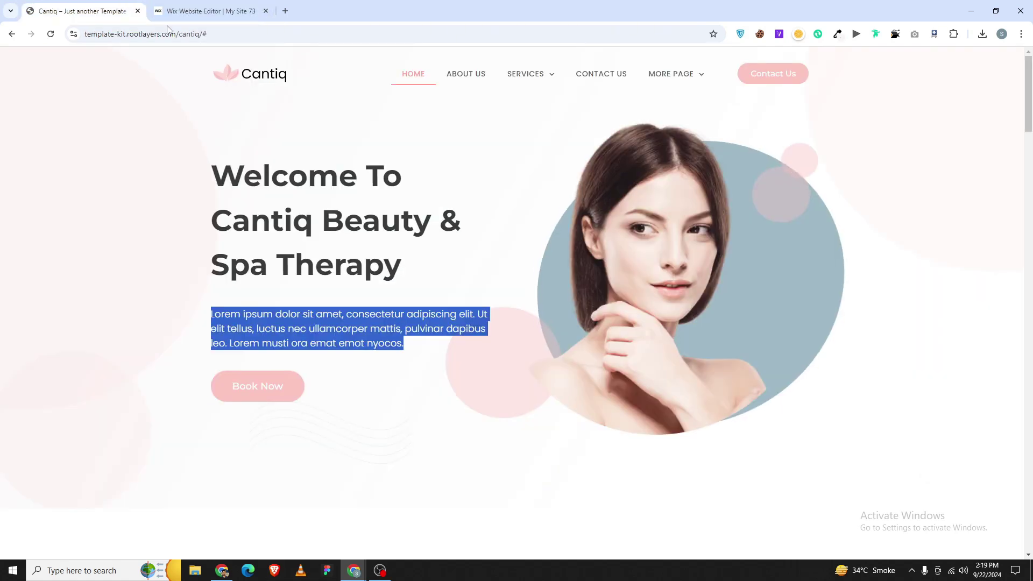
left_click(177, 11)
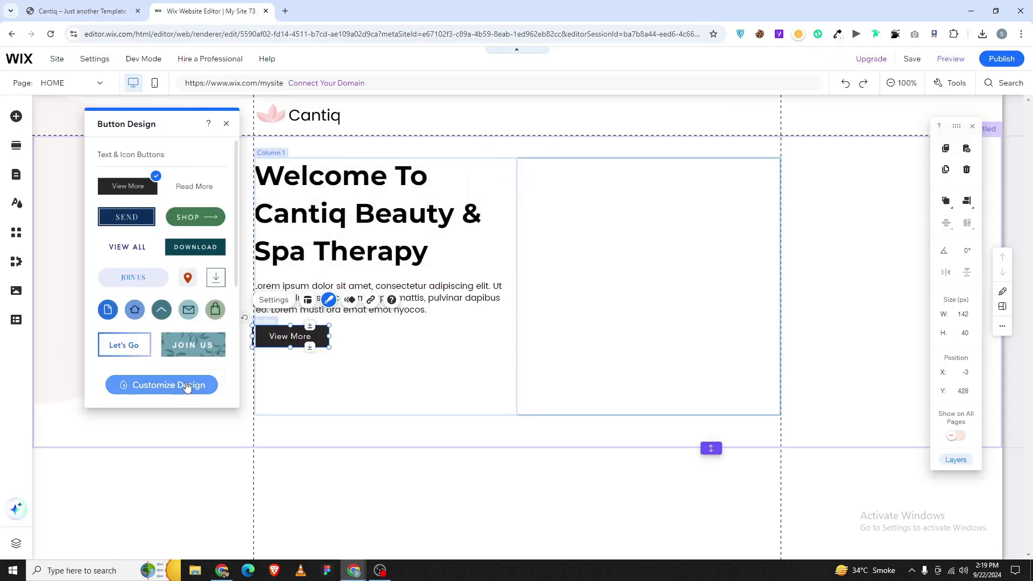
left_click(206, 390)
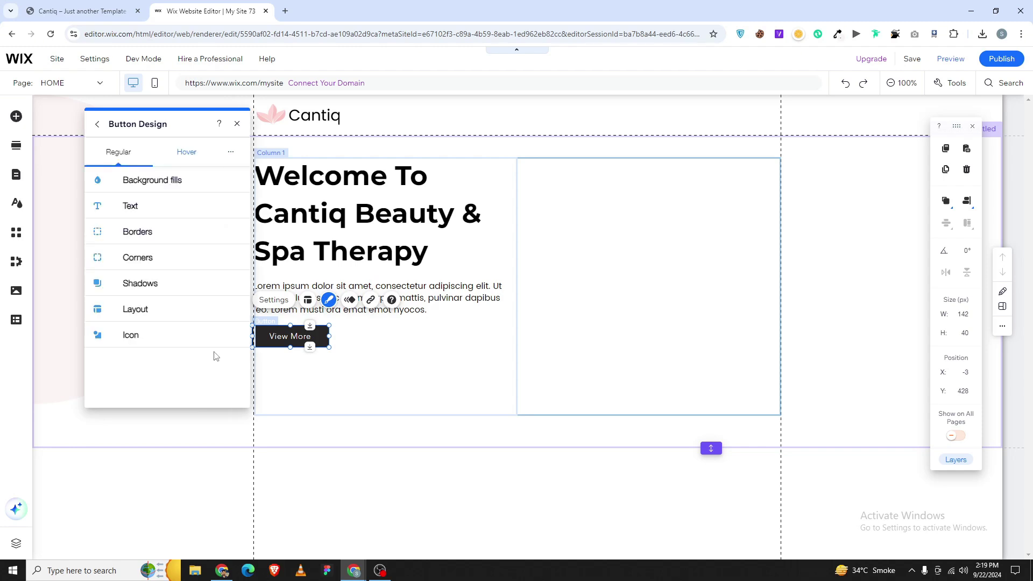
left_click(80, 11)
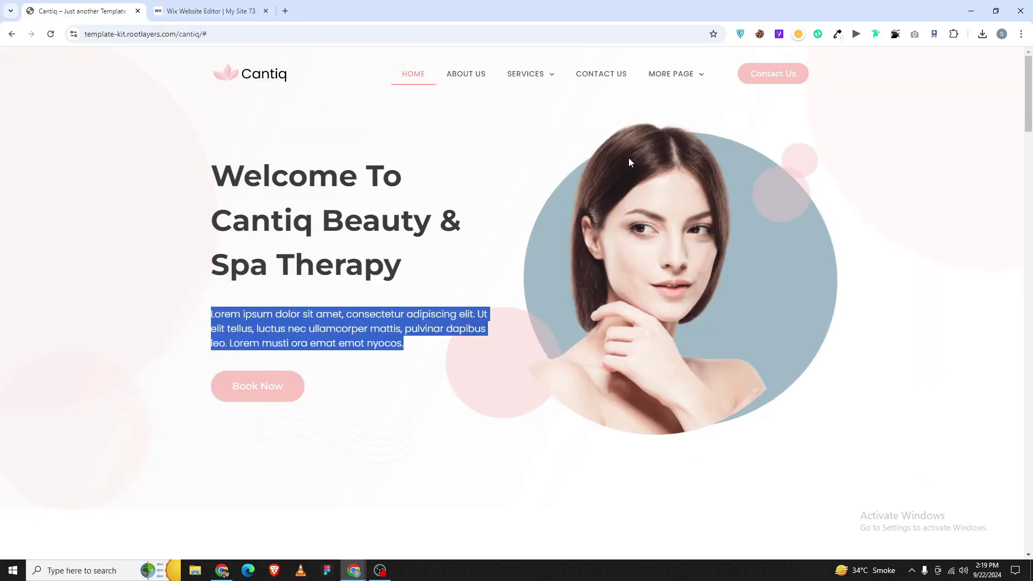
left_click(838, 37)
left_click(793, 65)
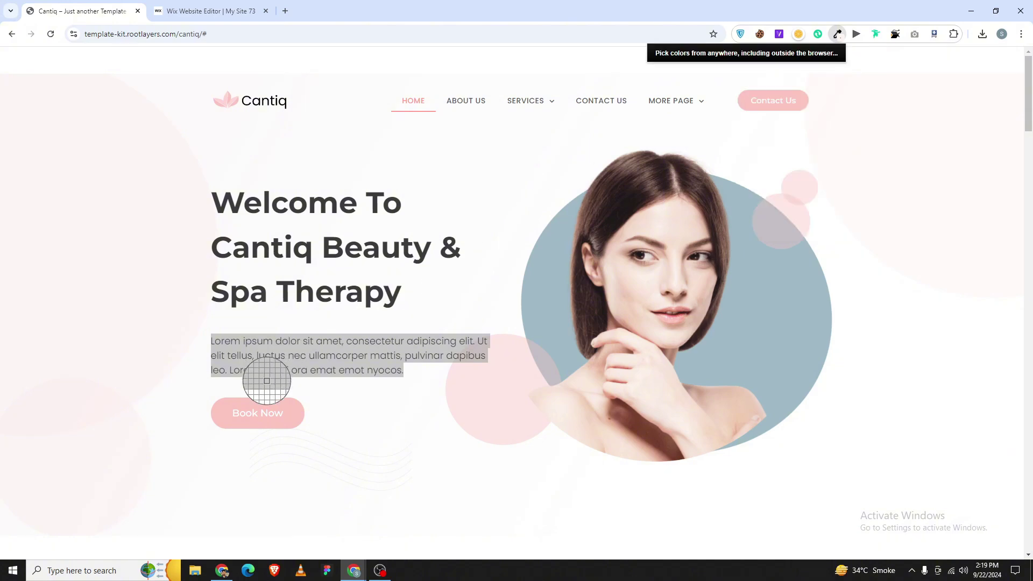
left_click(294, 413)
left_click(240, 7)
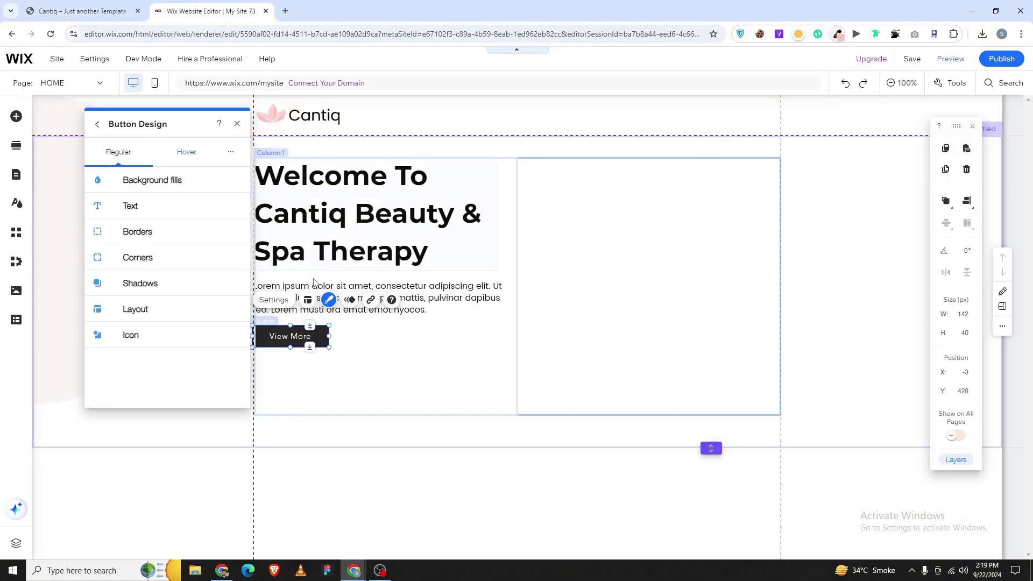
left_click(160, 190)
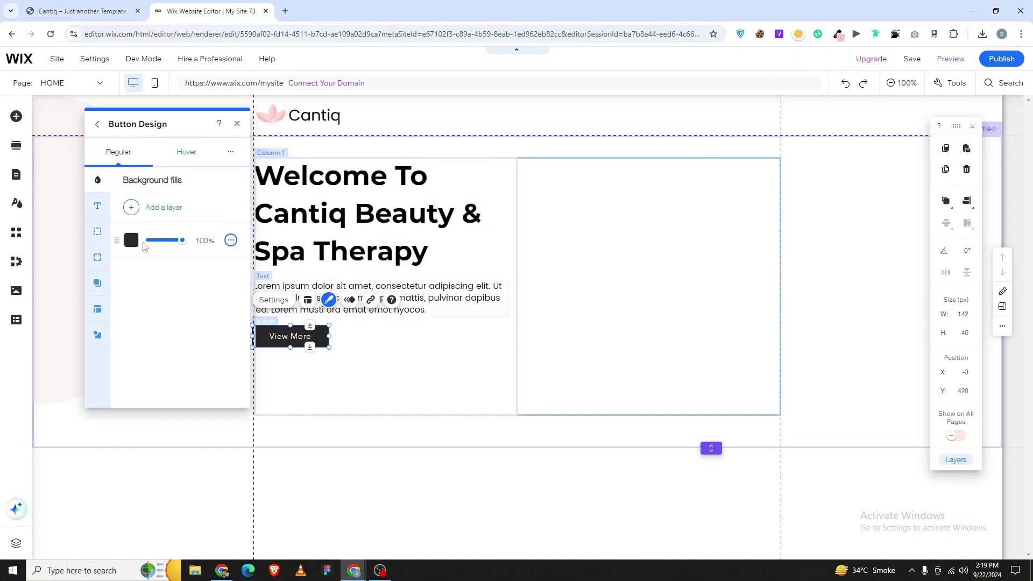
left_click(98, 232)
left_click(97, 180)
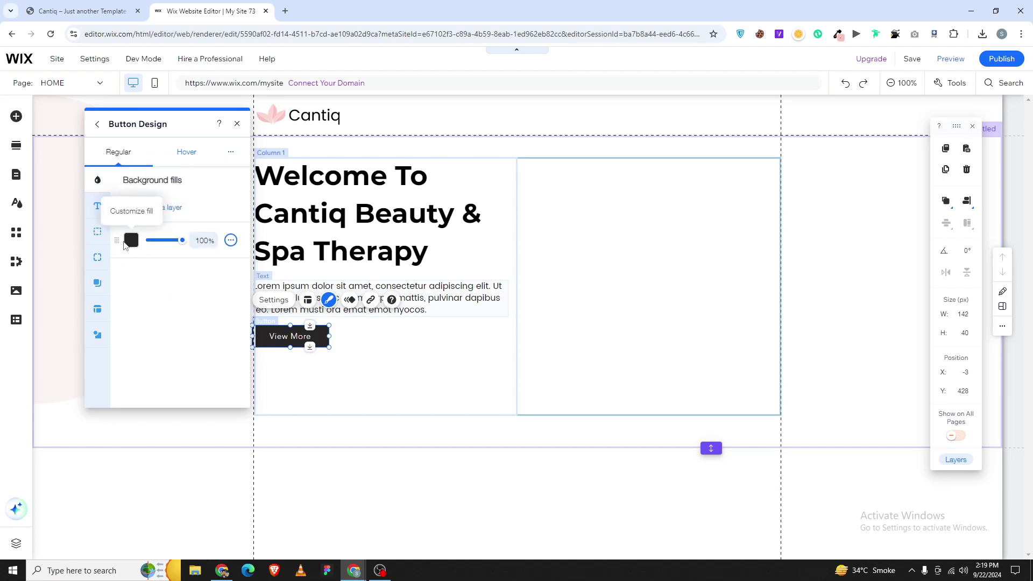
left_click(132, 241)
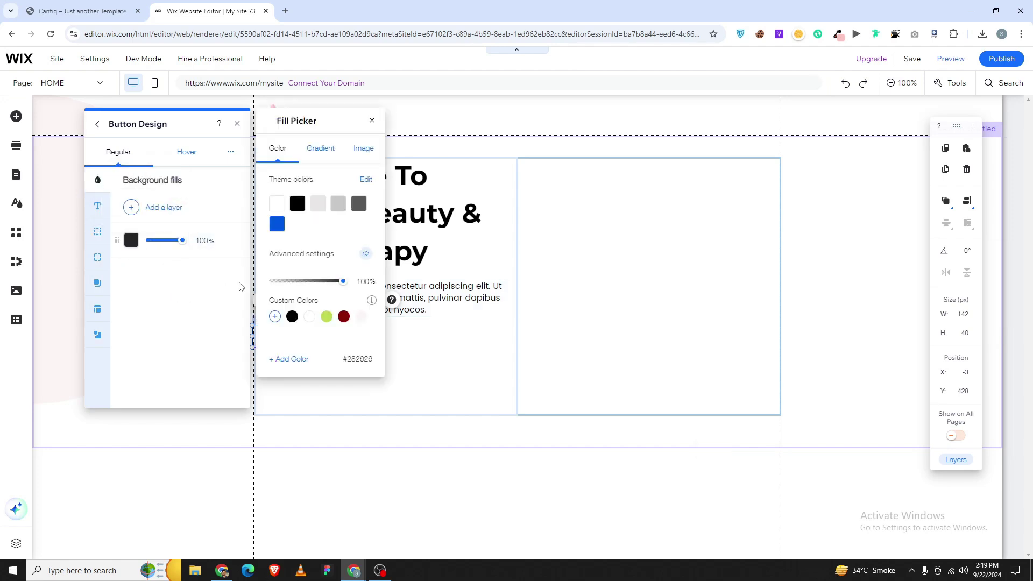
- Change the blue accent color in the site's color theme to #FCC5C0
left_click(16, 203)
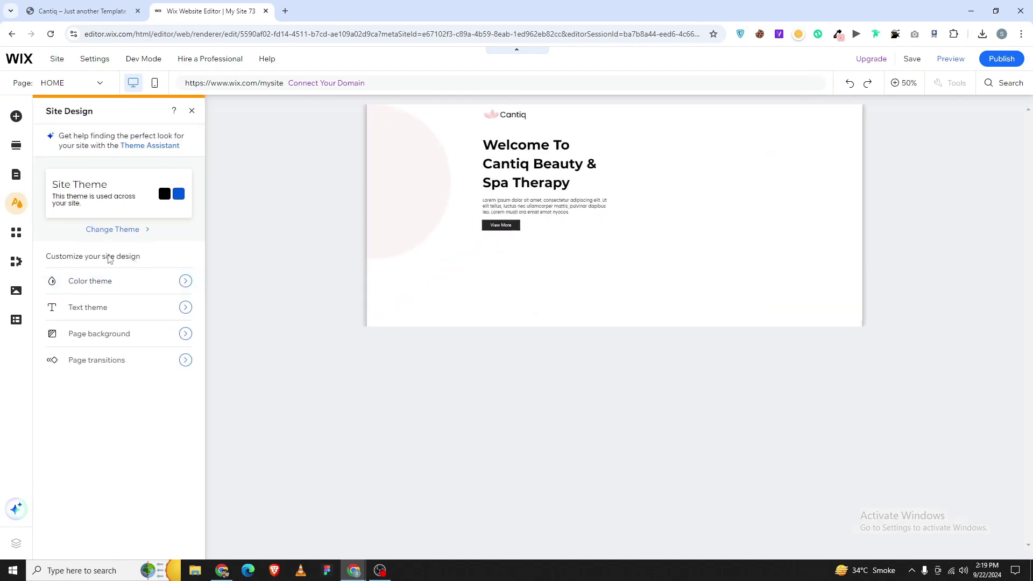
left_click(94, 280)
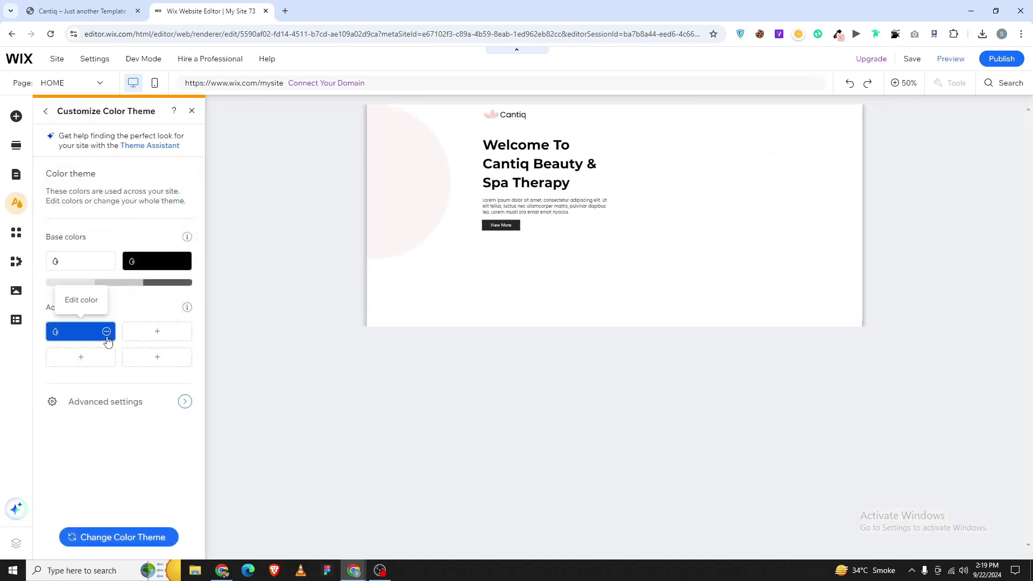
left_click(107, 334)
key("ctrl+v")
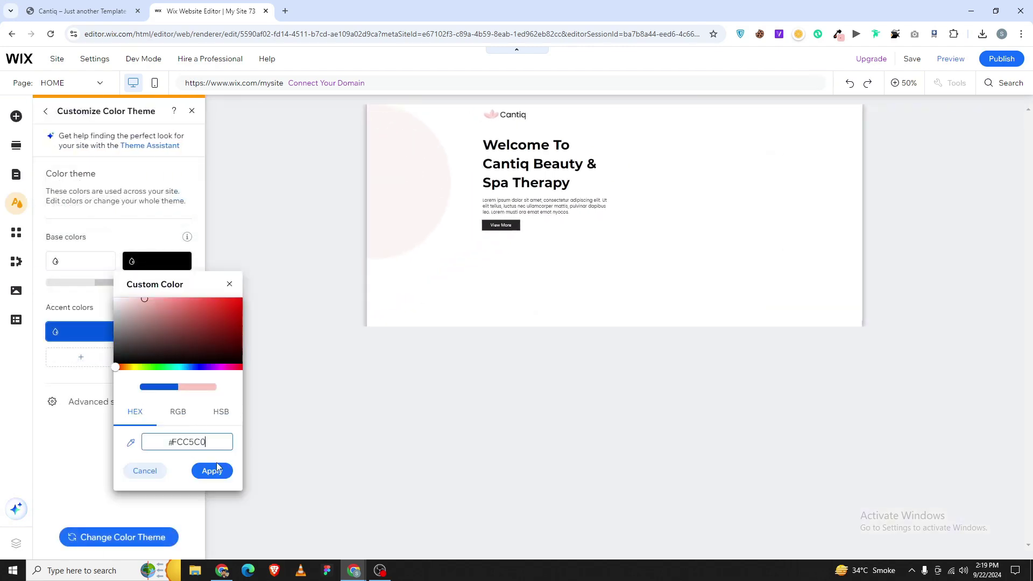
left_click(212, 469)
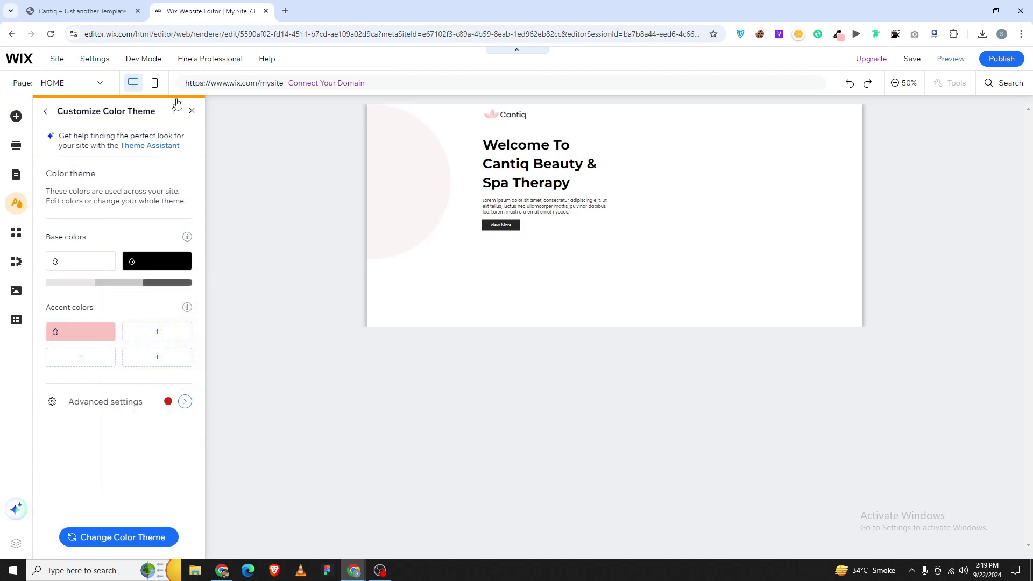
left_click(192, 111)
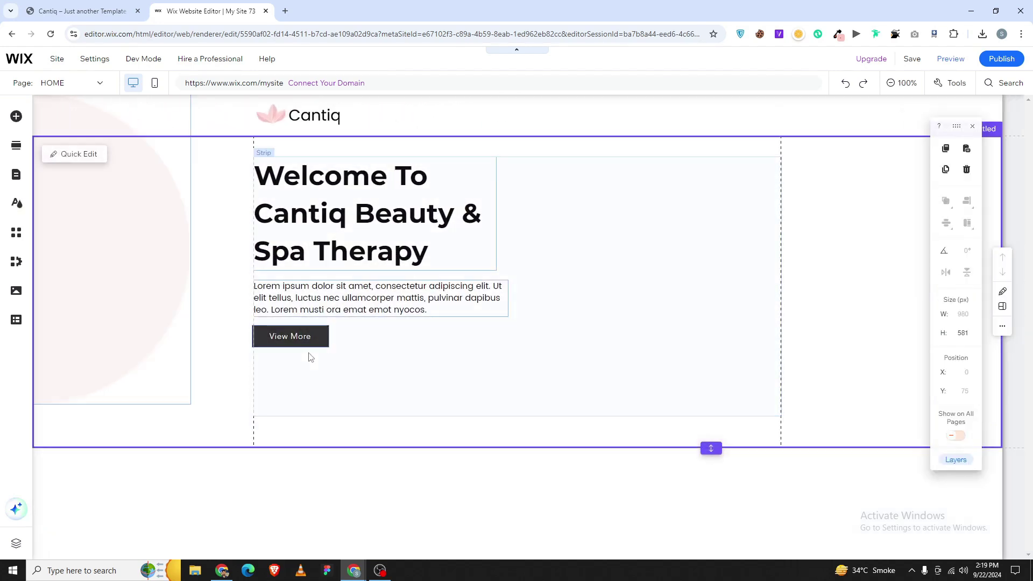
- Align the View More button to the left edge of the strip's first column
left_click(285, 344)
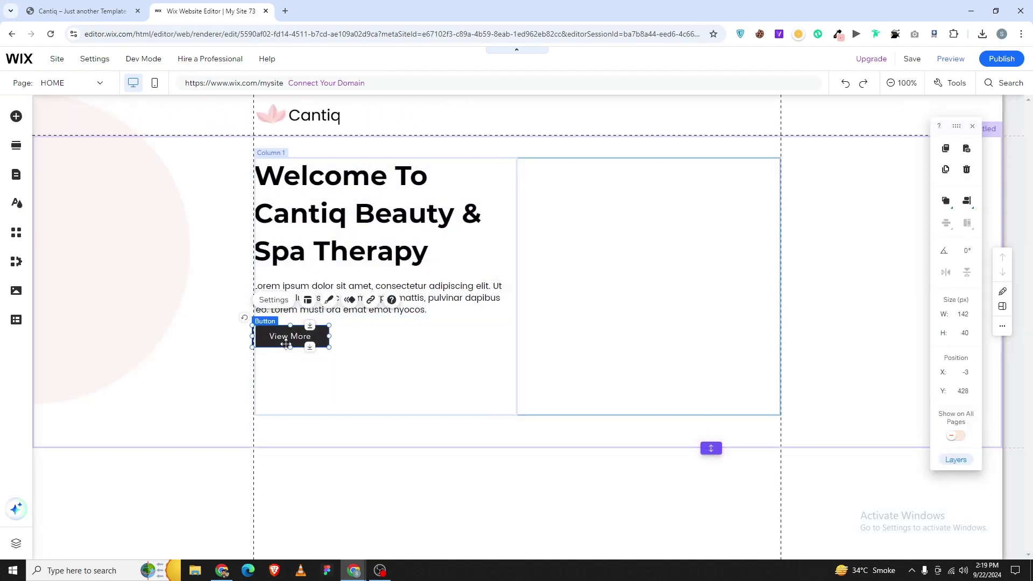
left_click(965, 200)
left_click(924, 204)
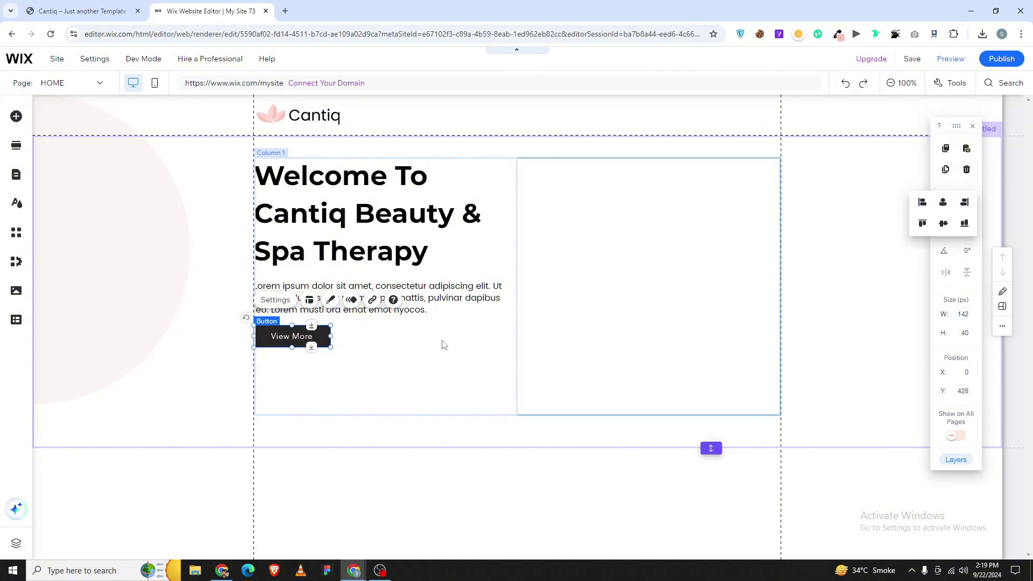
- Set the View More button's regular background fill to the theme's pink accent color #FCC5C0
left_click(330, 299)
left_click(193, 383)
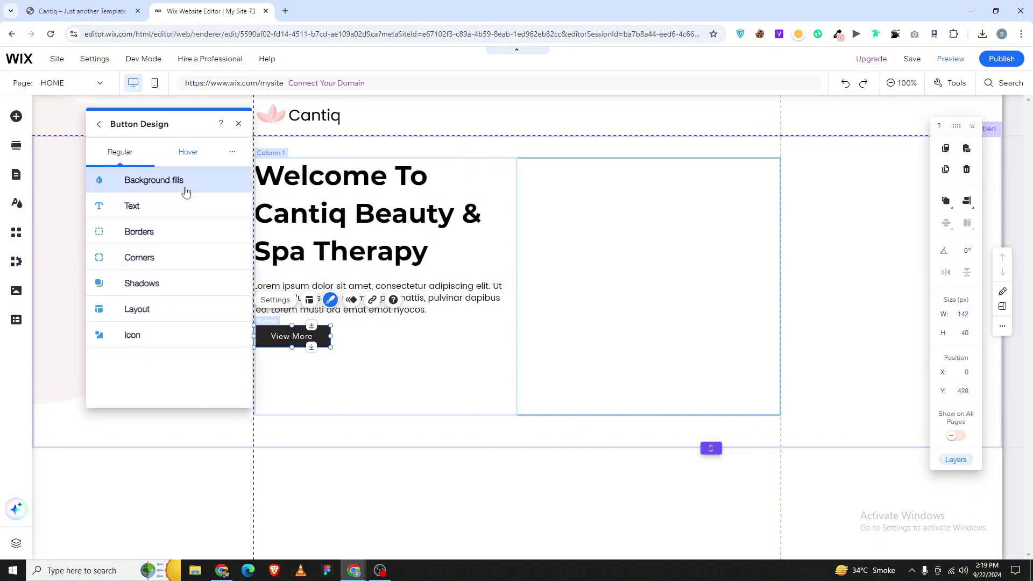
left_click(183, 183)
left_click(133, 240)
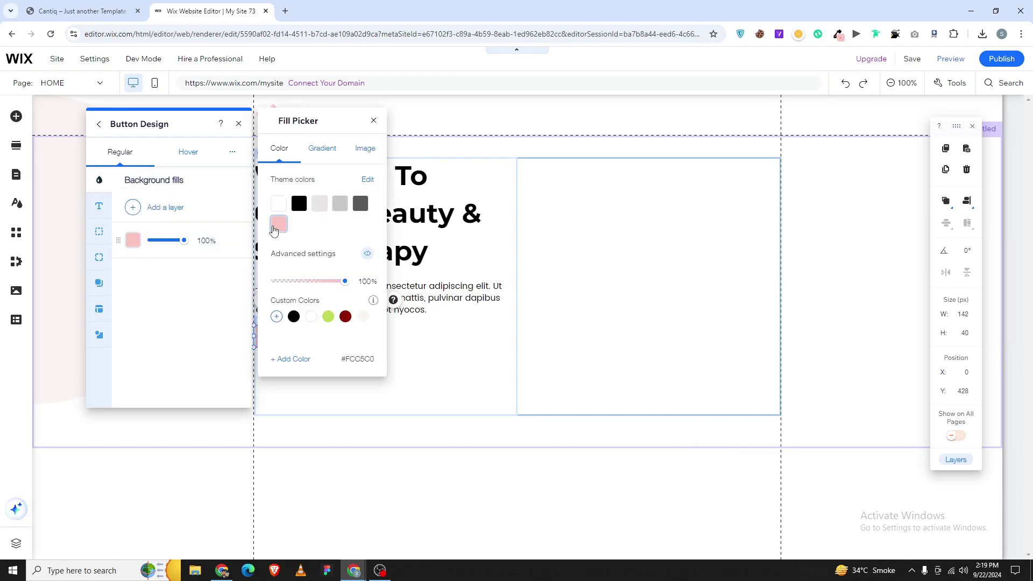
left_click(168, 297)
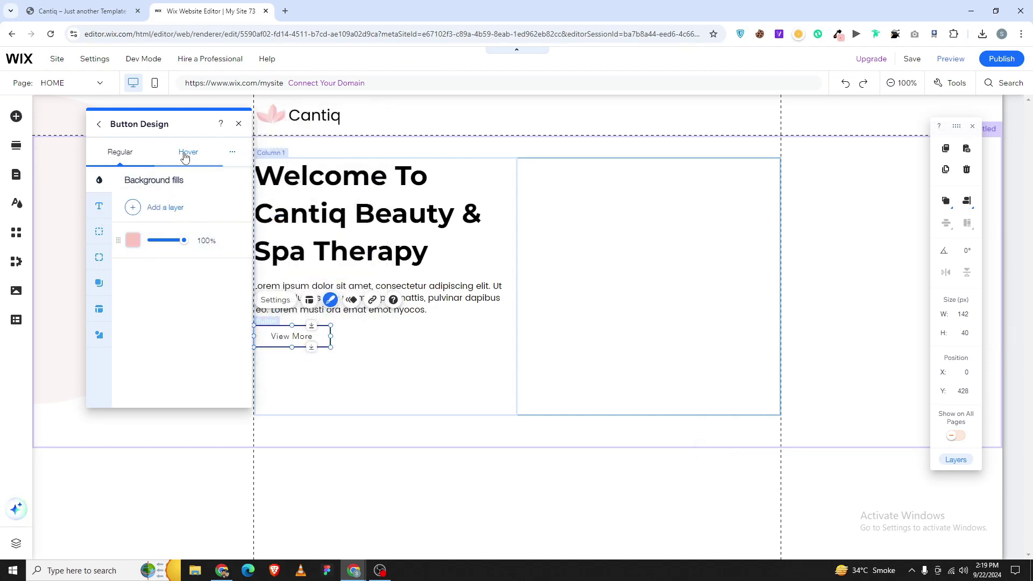
- Compare the View More button's regular and hover background fills with the Book Now button on the Cantiq reference page
left_click(135, 155)
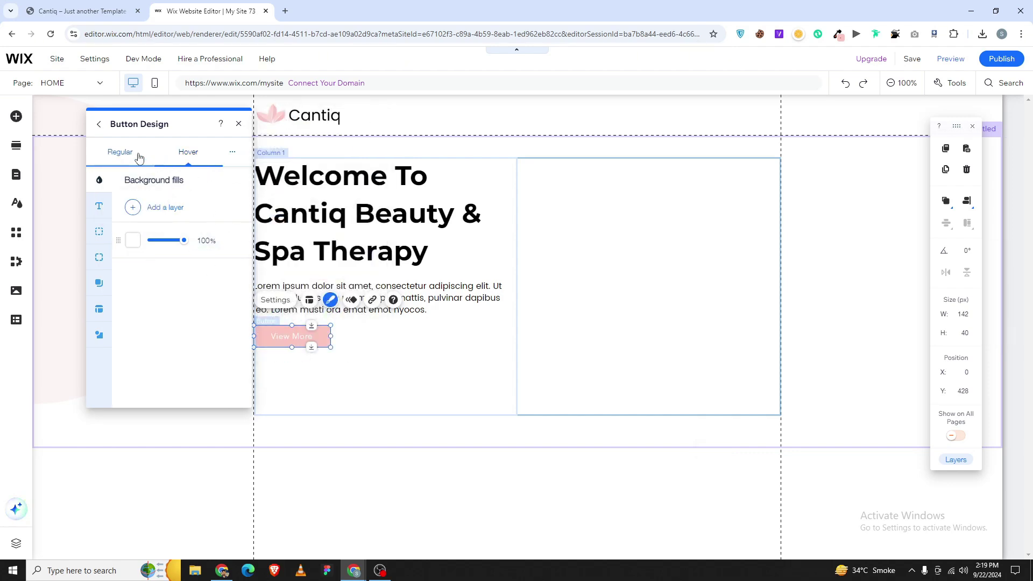
left_click(127, 5)
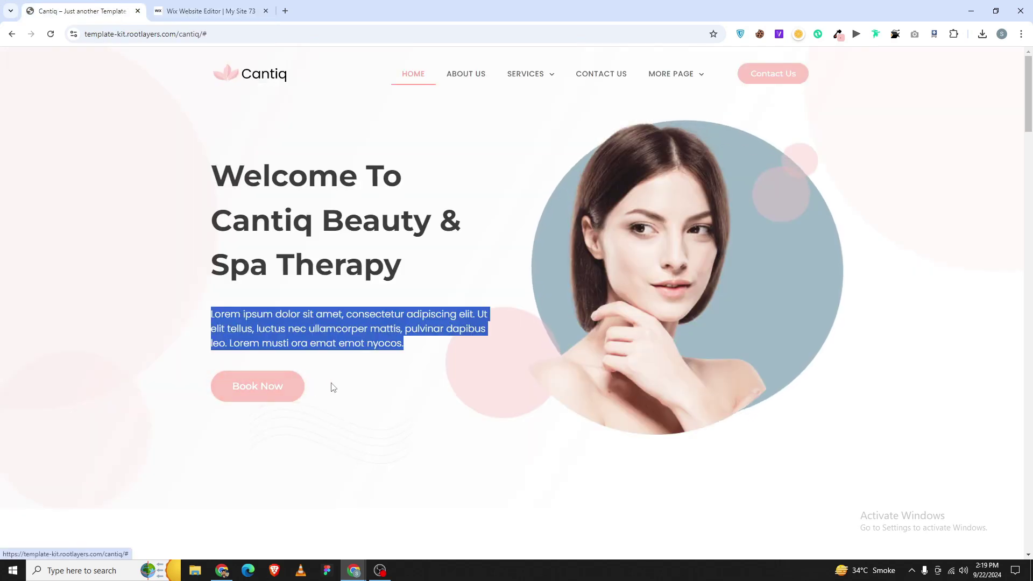
left_click_drag(330, 388, 230, 385)
left_click(350, 376)
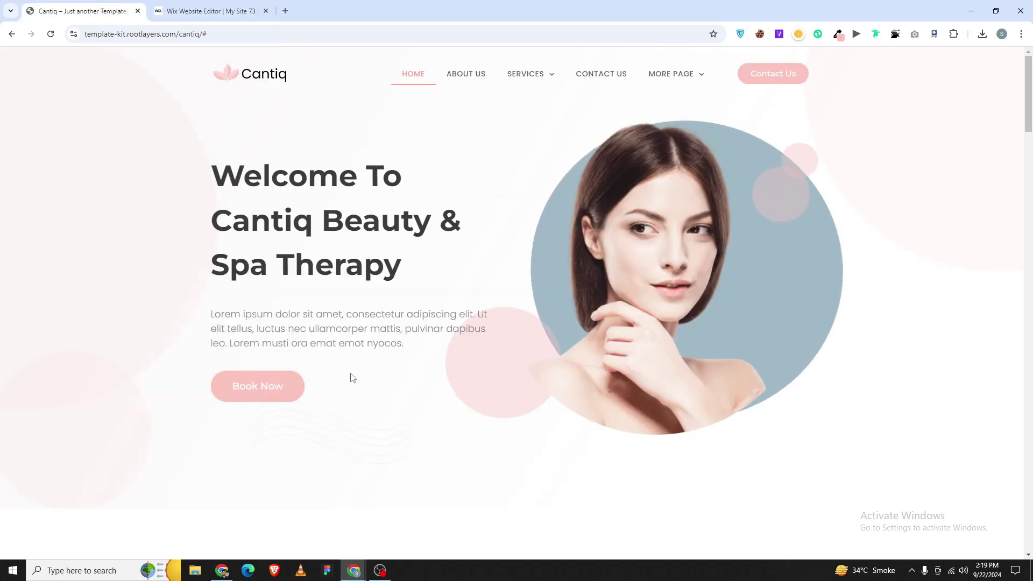
left_click(241, 6)
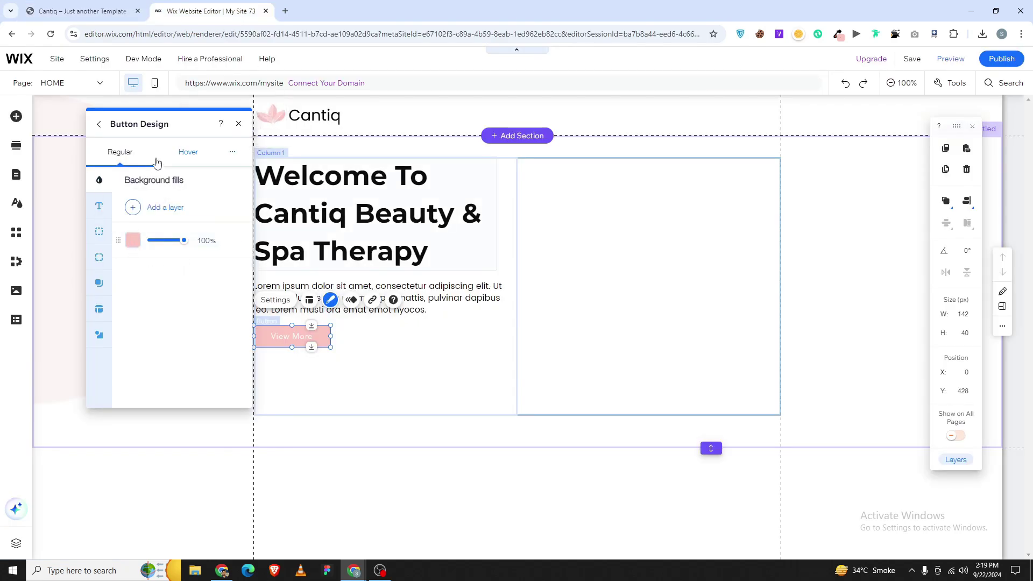
- Sample the Book Now button's hover color #FFAFA7 on the Cantiq reference page and return to the Wix Editor
left_click(81, 11)
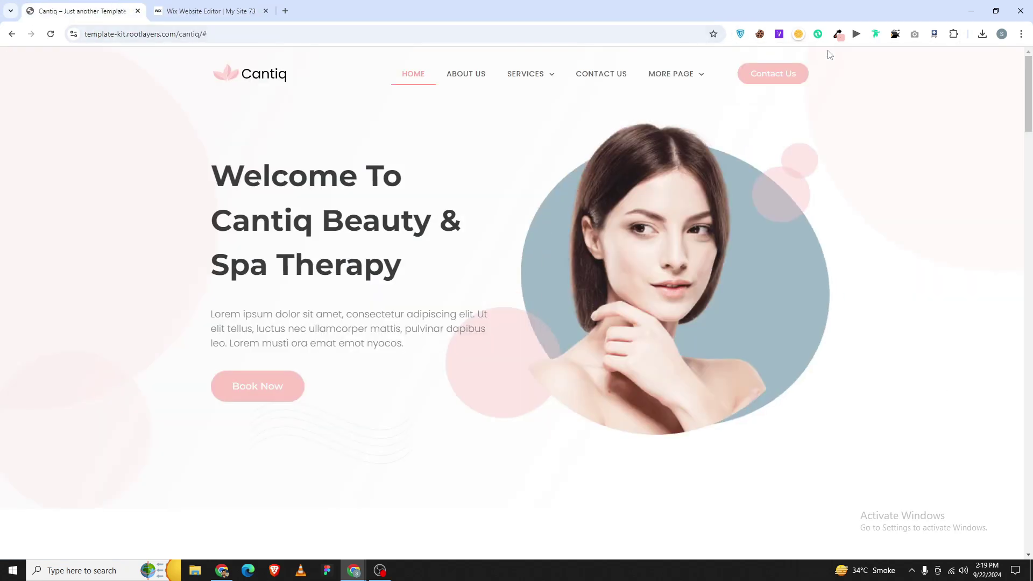
left_click(838, 34)
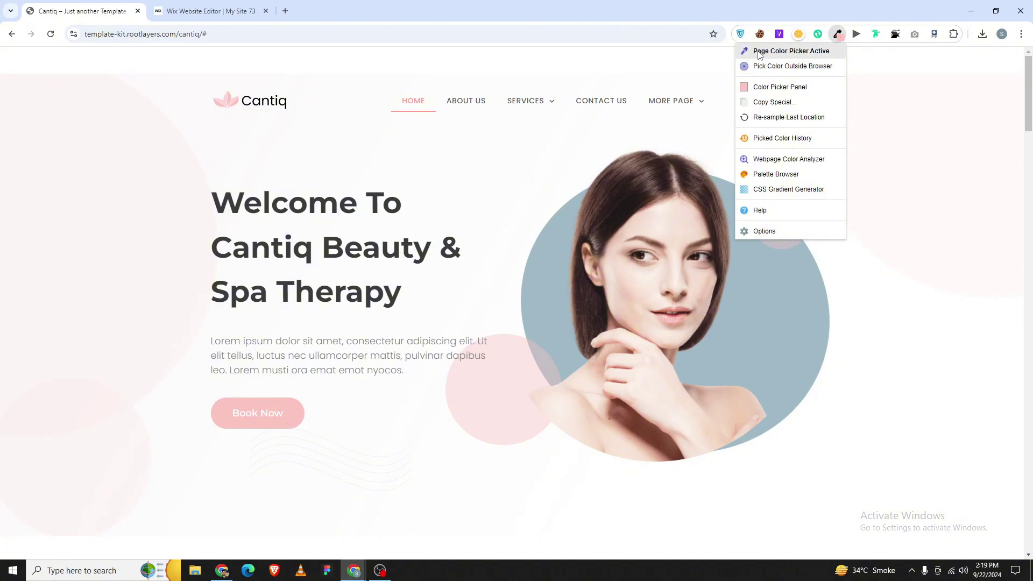
left_click(780, 48)
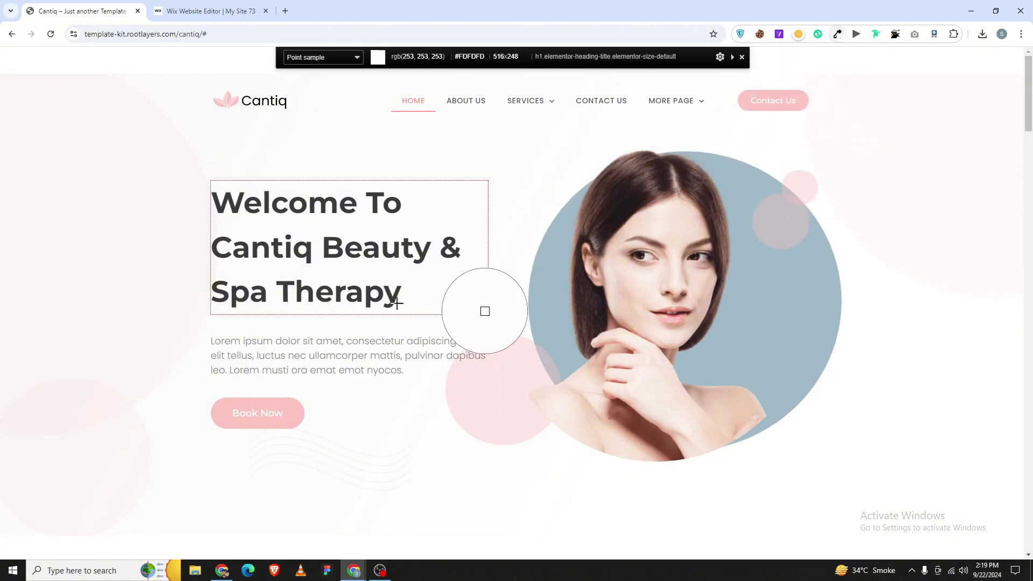
left_click(288, 411)
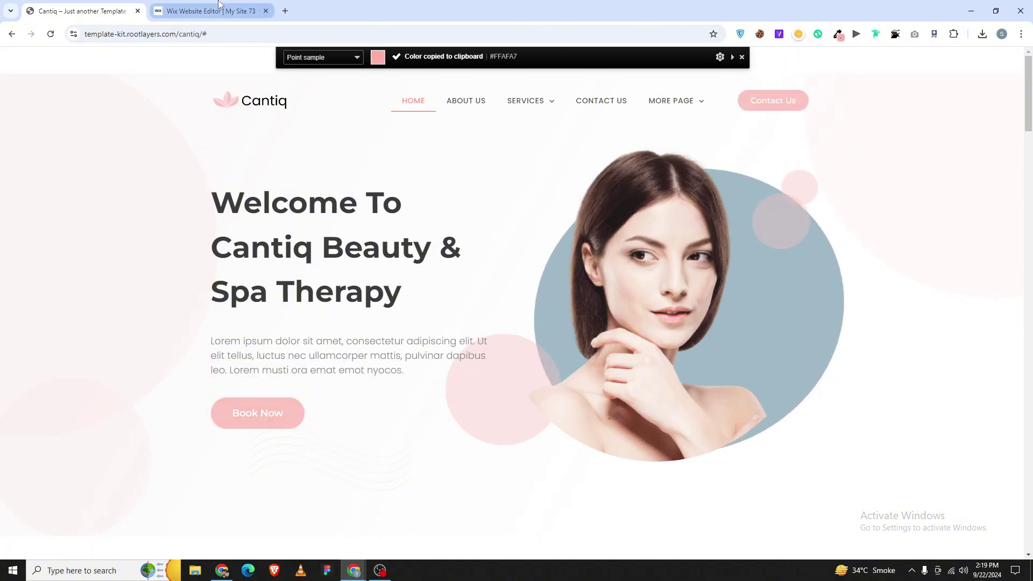
left_click(204, 11)
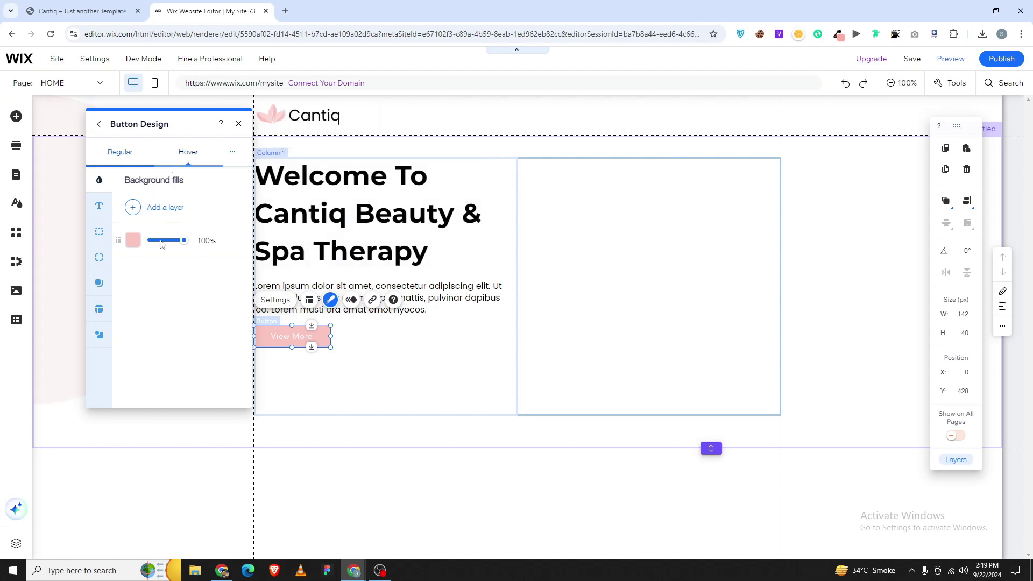
- Add the sampled hover color #FFAFA7 to the site's color theme as a second accent color
left_click(133, 240)
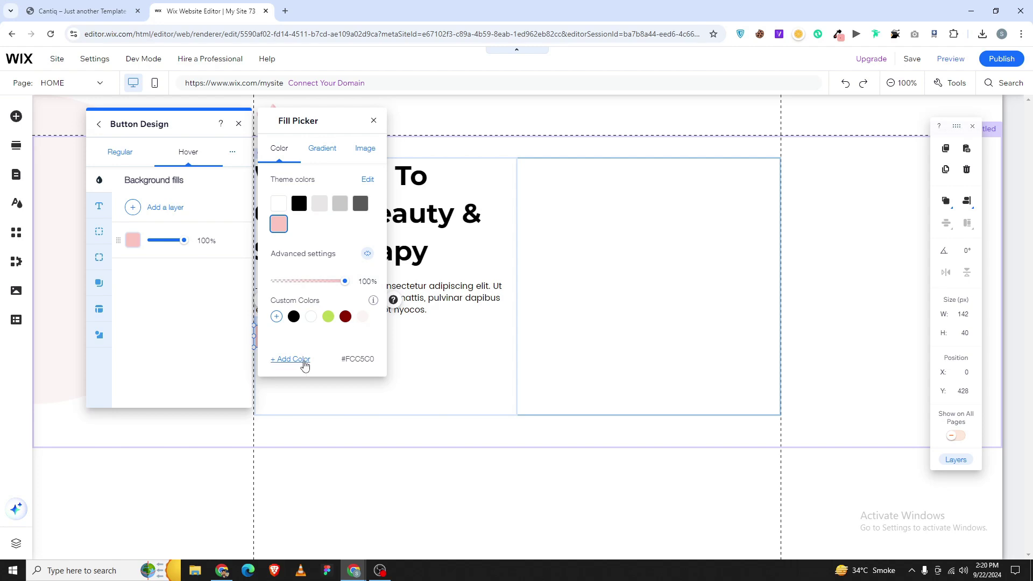
left_click(304, 365)
left_click(360, 175)
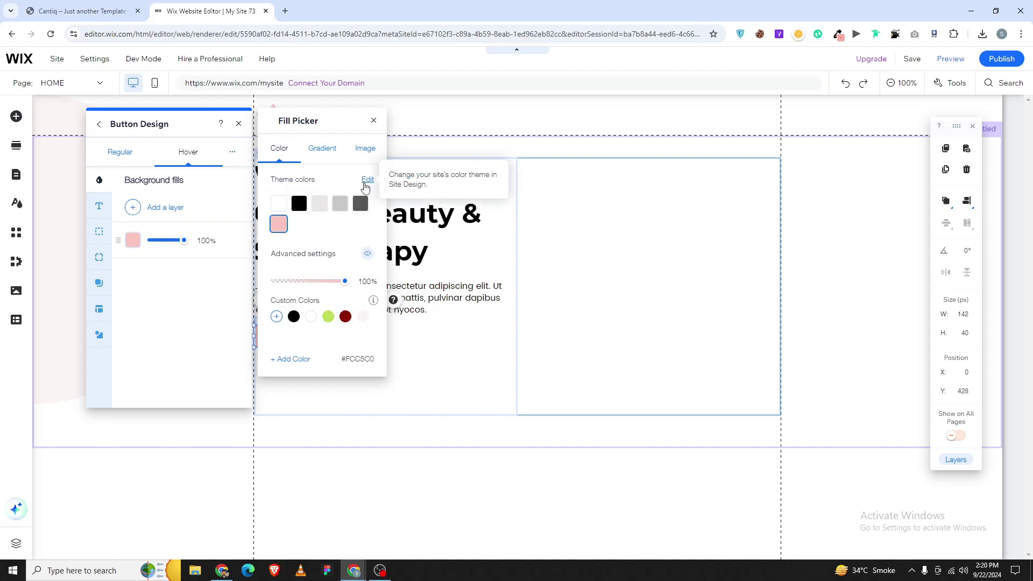
left_click(367, 179)
left_click(157, 331)
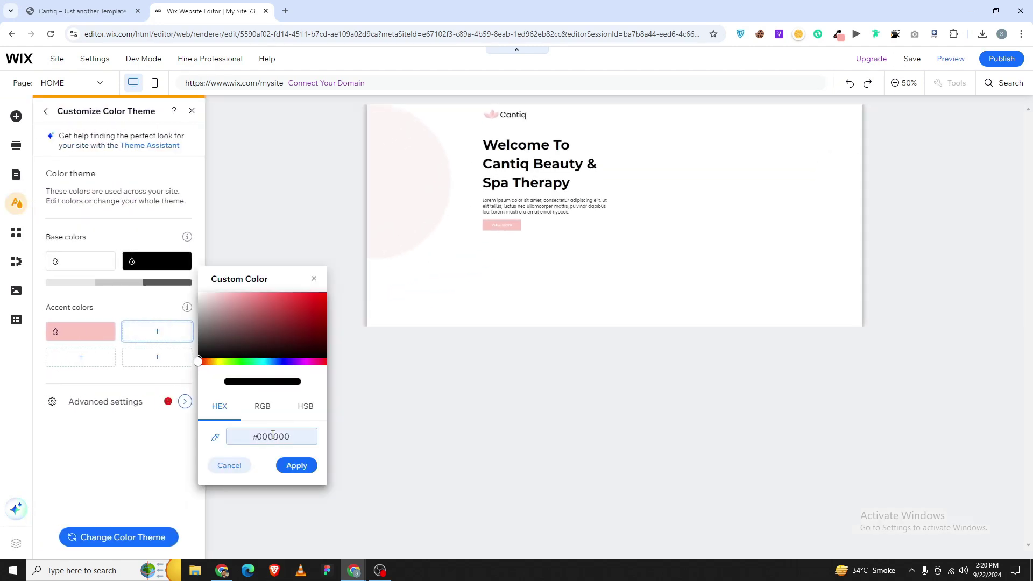
key("ctrl+v")
left_click(288, 465)
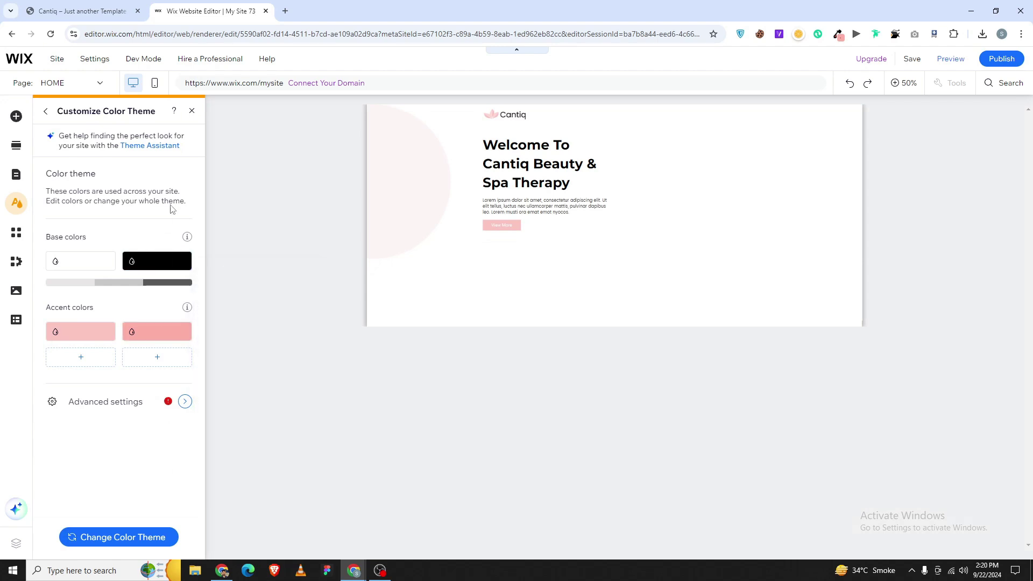
left_click(192, 111)
- Set the View More button's hover background fill to the theme's second accent color #FFAFA7
left_click(295, 338)
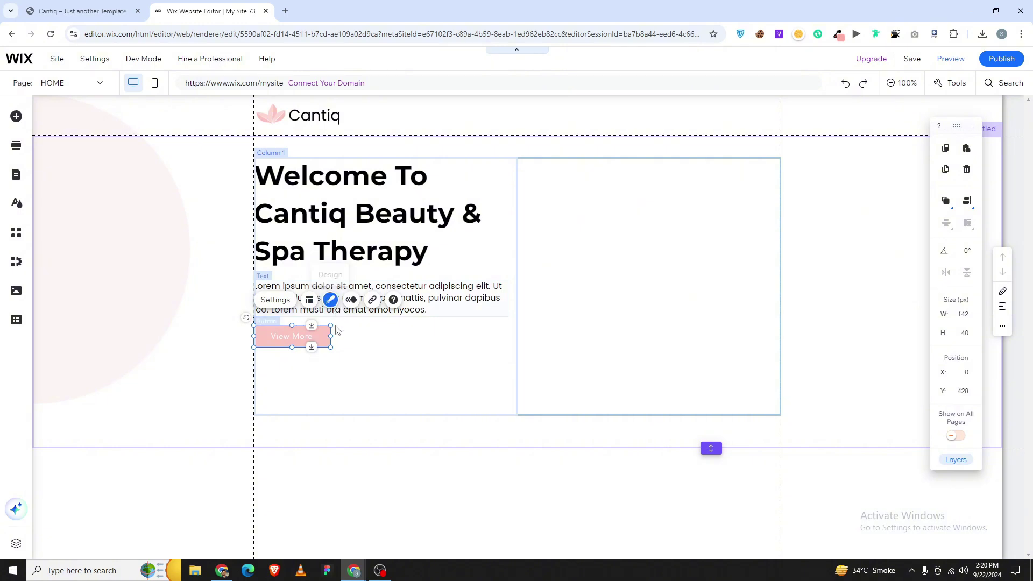
left_click(329, 300)
left_click(161, 384)
left_click(81, 11)
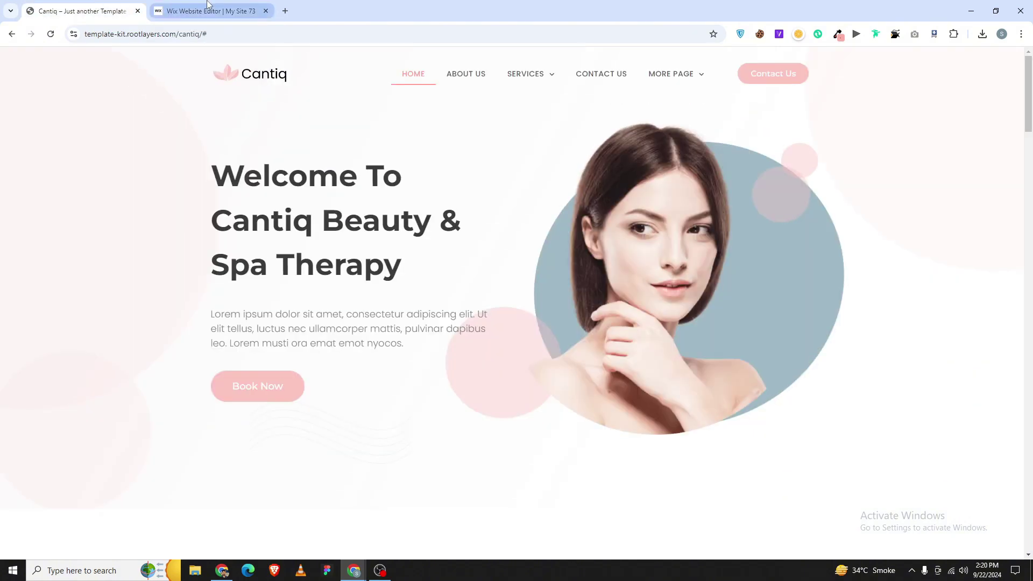
left_click(207, 10)
left_click(188, 152)
left_click(156, 181)
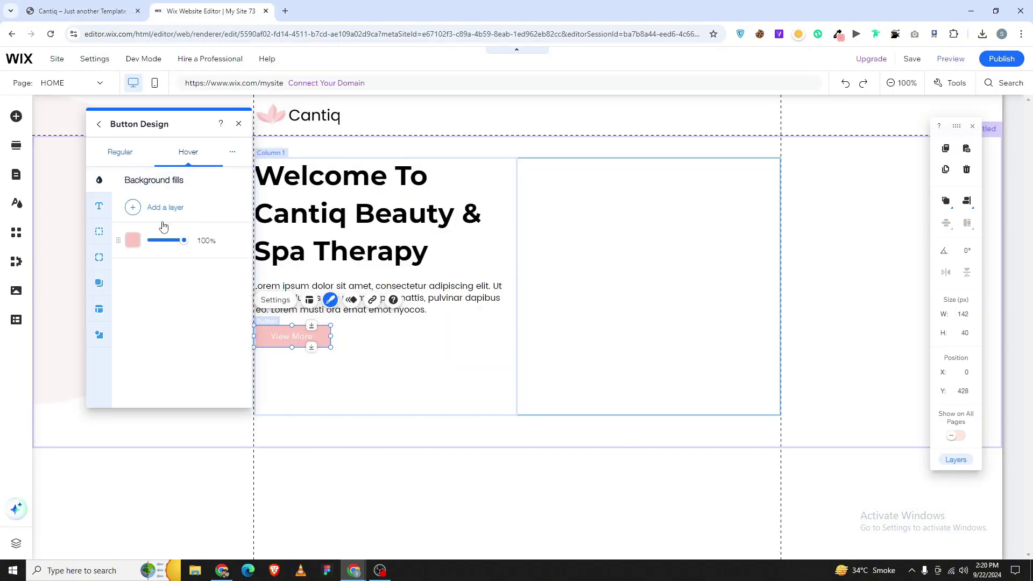
left_click(132, 240)
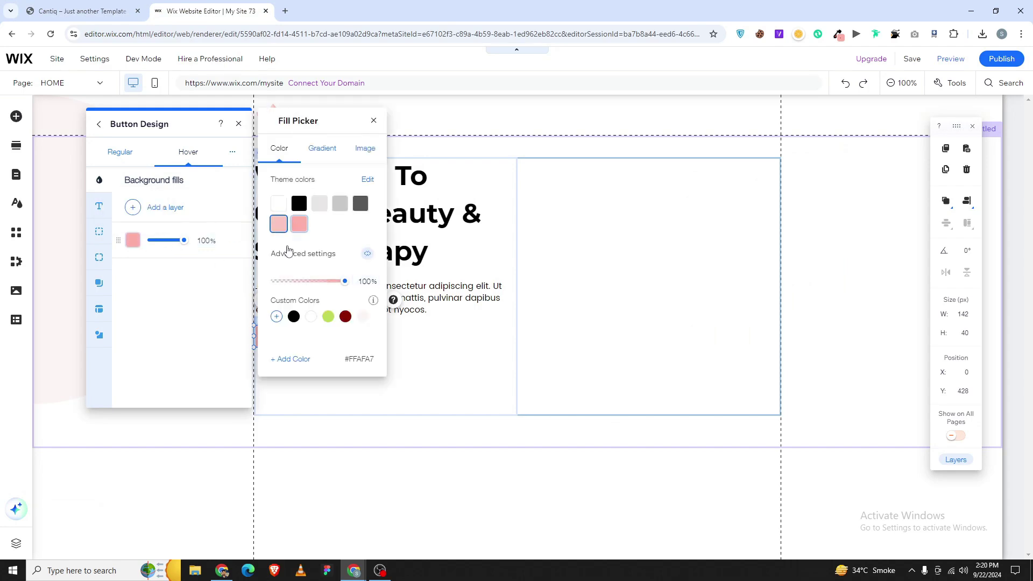
left_click(177, 360)
left_click(346, 395)
- Change the View More button's text to Book Now and shift the button vertically to about Y 430
left_click(288, 336)
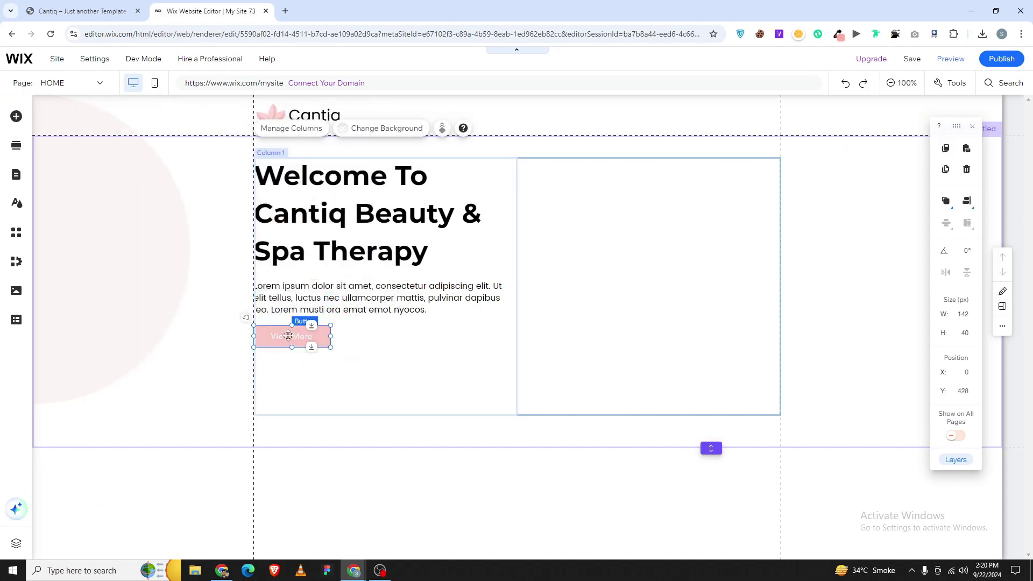
left_click_drag(288, 336, 288, 334)
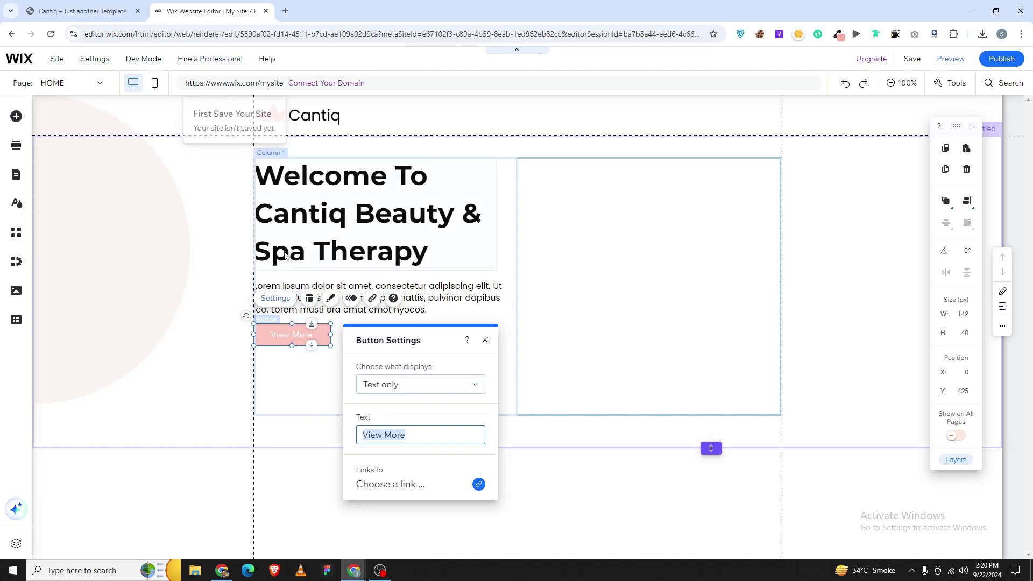
left_click(116, 11)
left_click(215, 11)
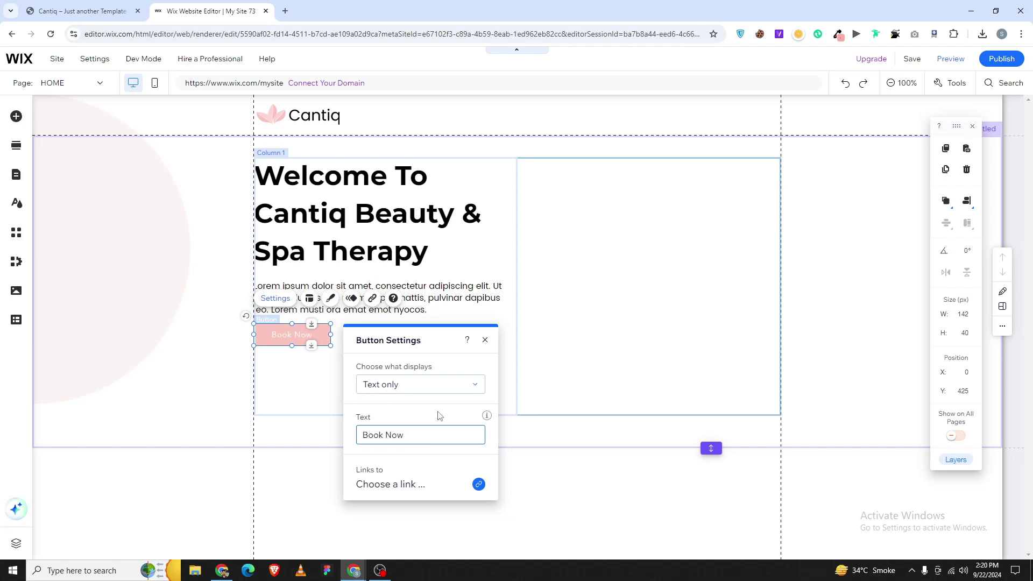
left_click(438, 415)
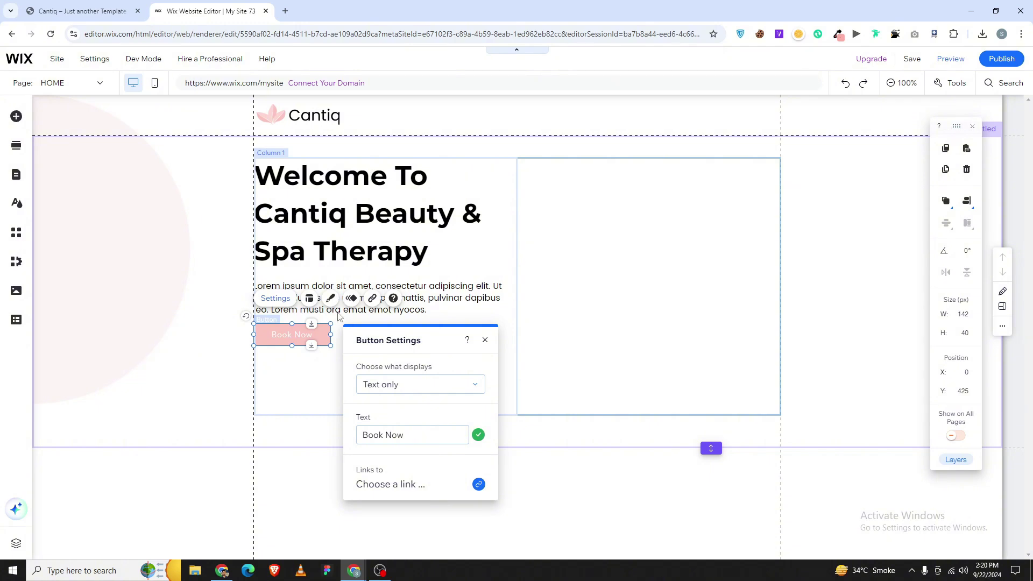
left_click_drag(320, 341, 320, 345)
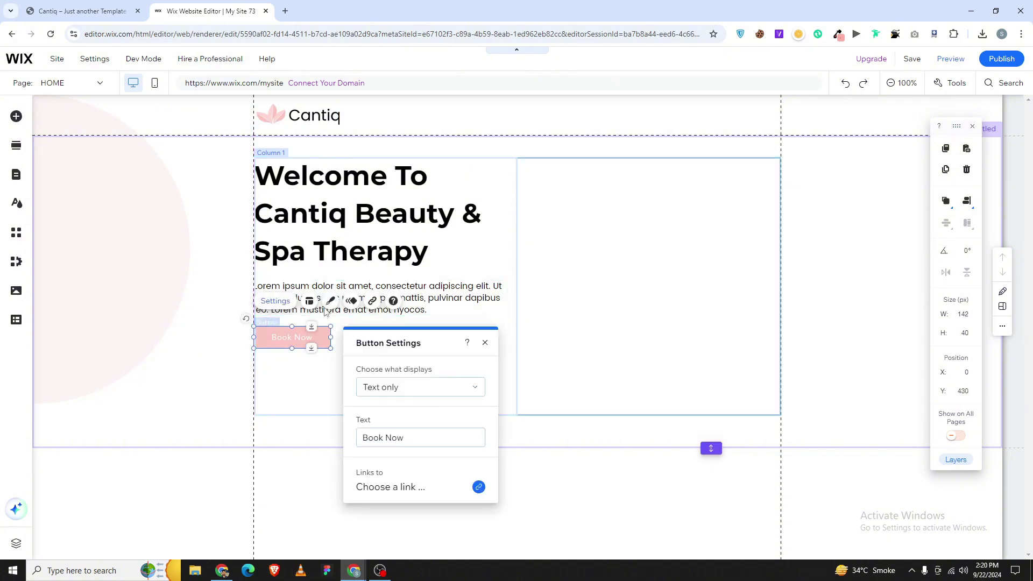
- Round the Book Now button's regular-state corners and enlarge the button to about 154 × 44 px
left_click(330, 301)
left_click(121, 8)
left_click(207, 10)
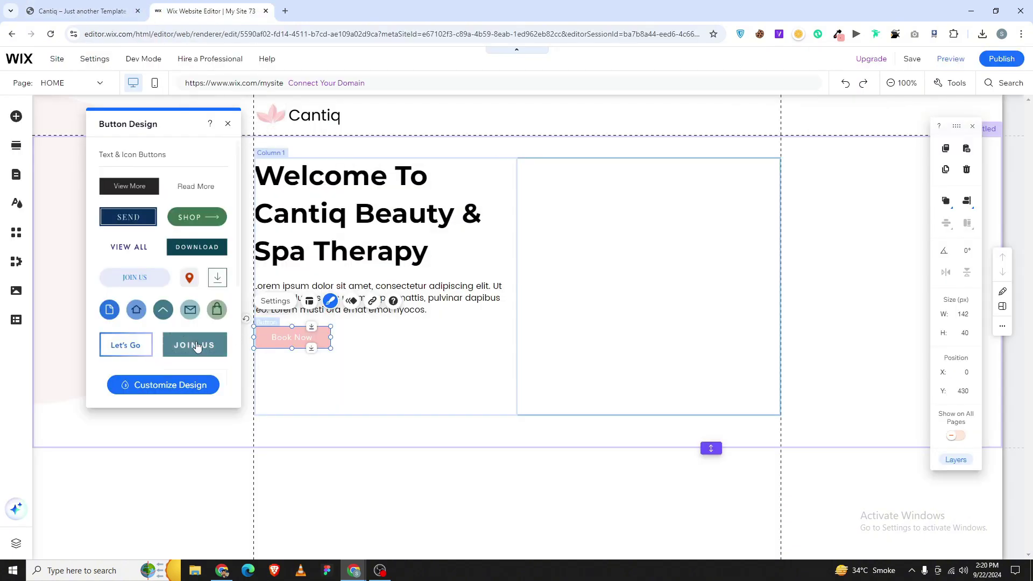
left_click(187, 384)
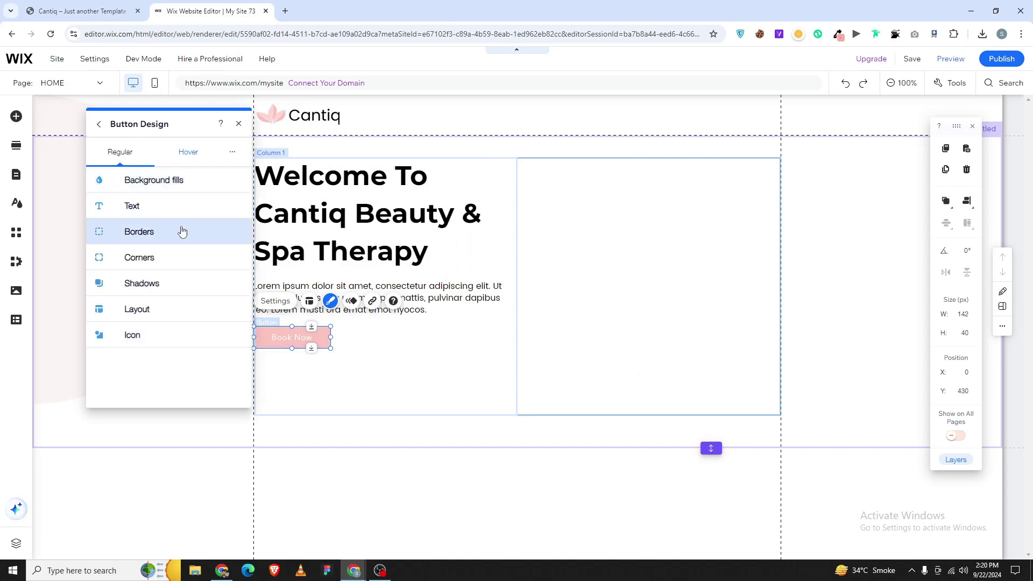
left_click(161, 255)
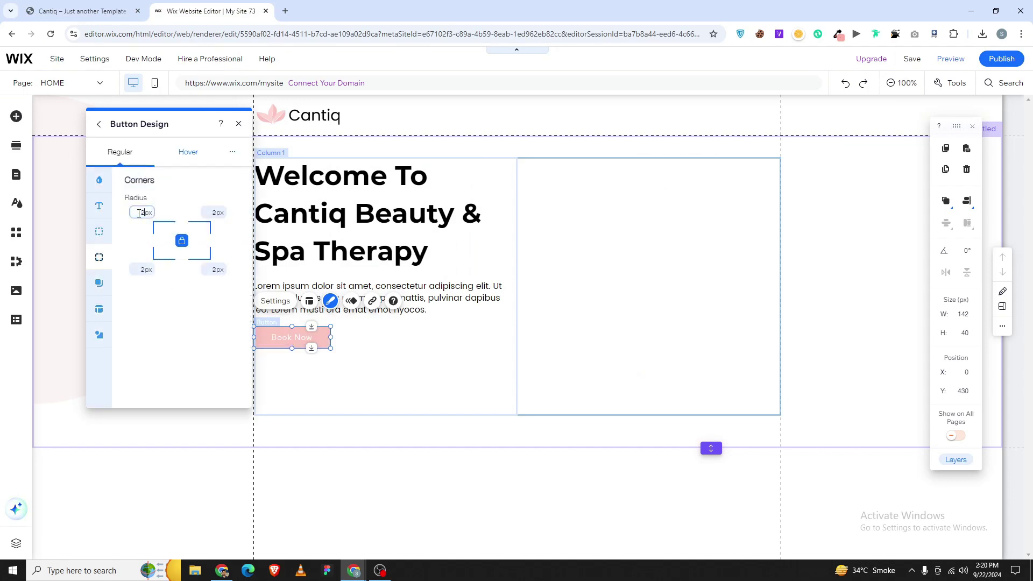
left_click(334, 355)
left_click(323, 342)
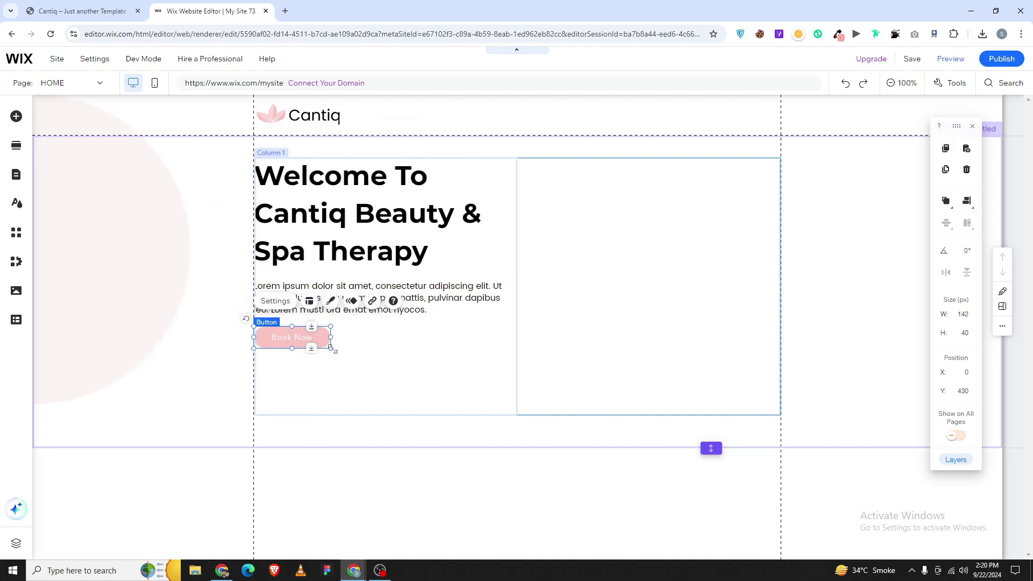
mouse_move(330, 348)
left_mouse_down()
mouse_move(346, 357)
mouse_move(339, 342)
mouse_move(340, 353)
left_mouse_up()
left_click(357, 355)
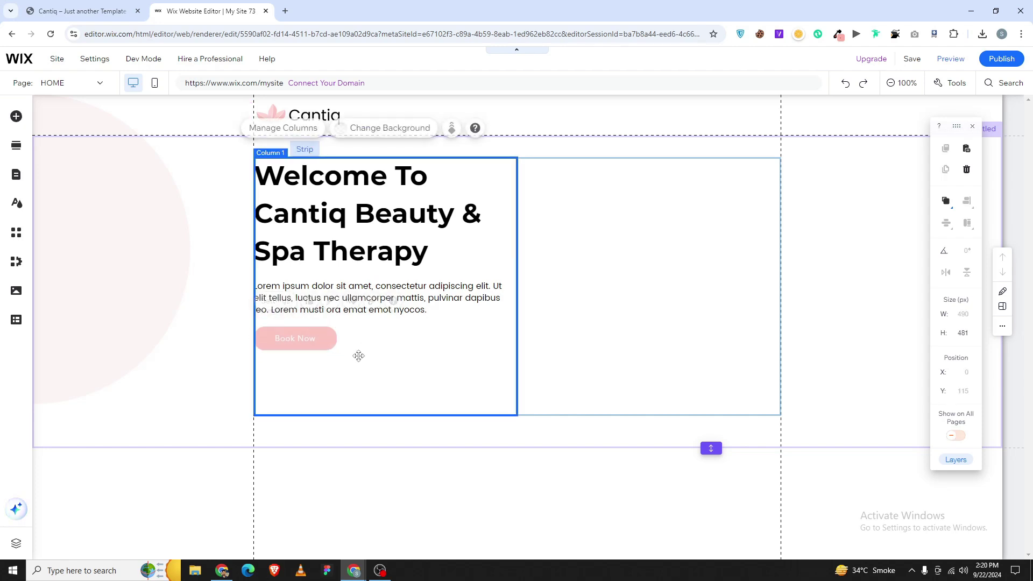
- Adjust the Book Now button's corner radius for a fully rounded pill shape and widen the button slightly
left_click(323, 346)
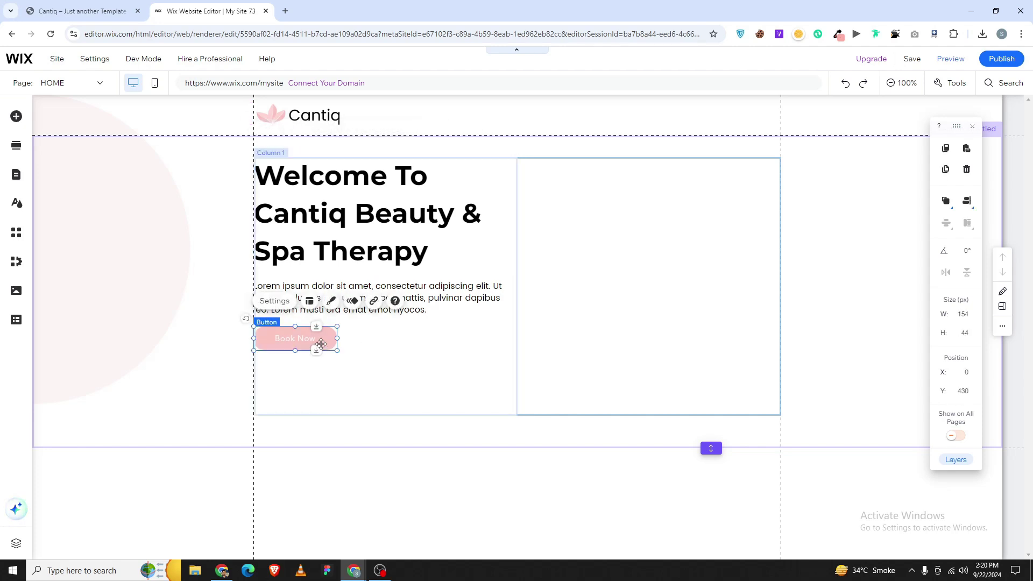
left_click(330, 300)
left_click(163, 384)
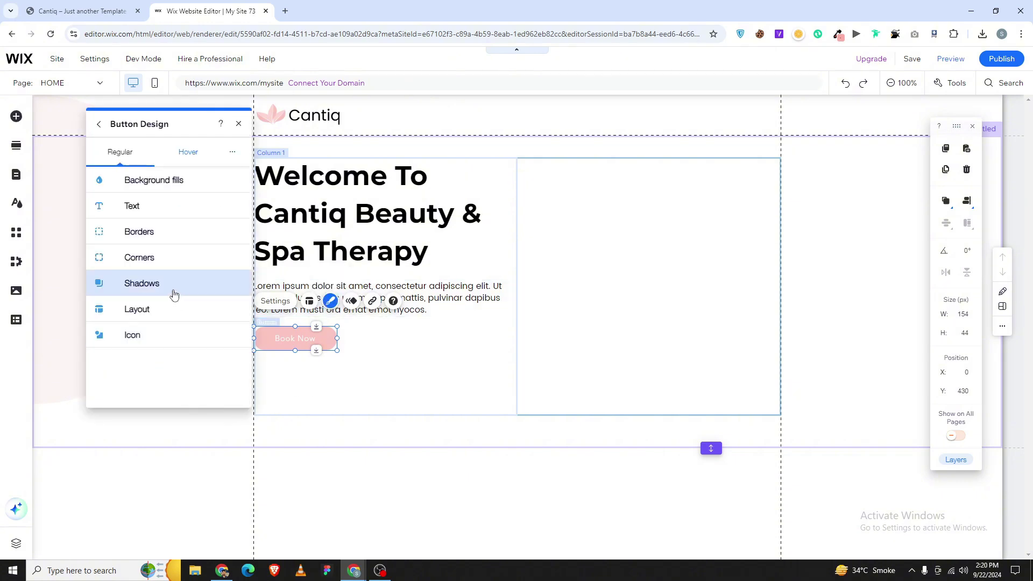
left_click(143, 263)
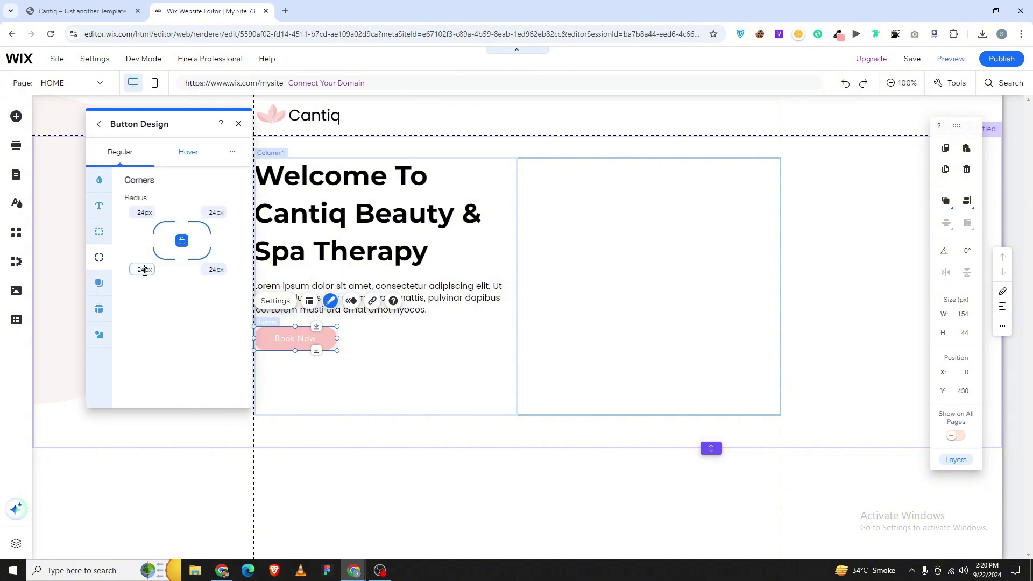
left_click(314, 389)
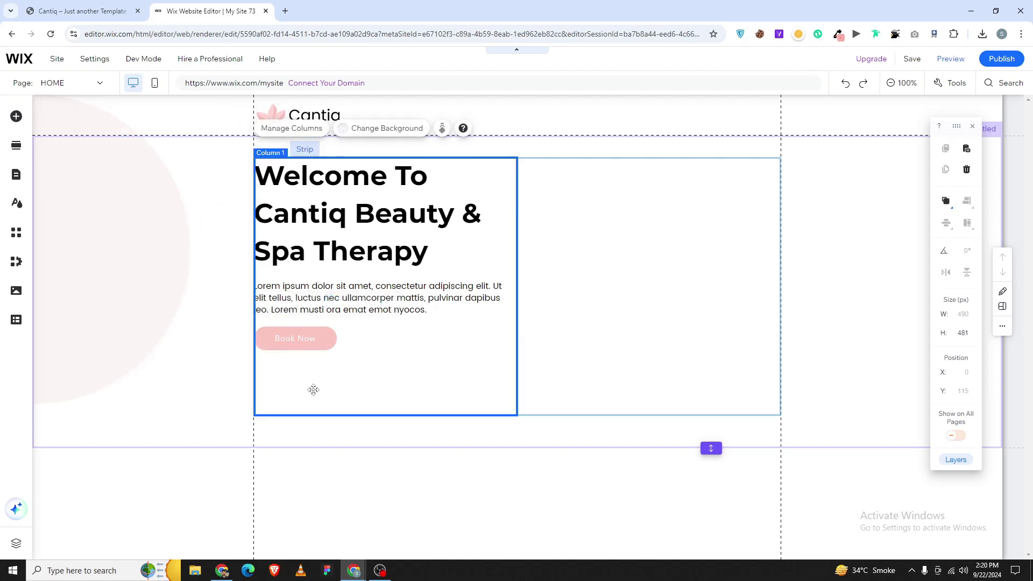
left_click(316, 341)
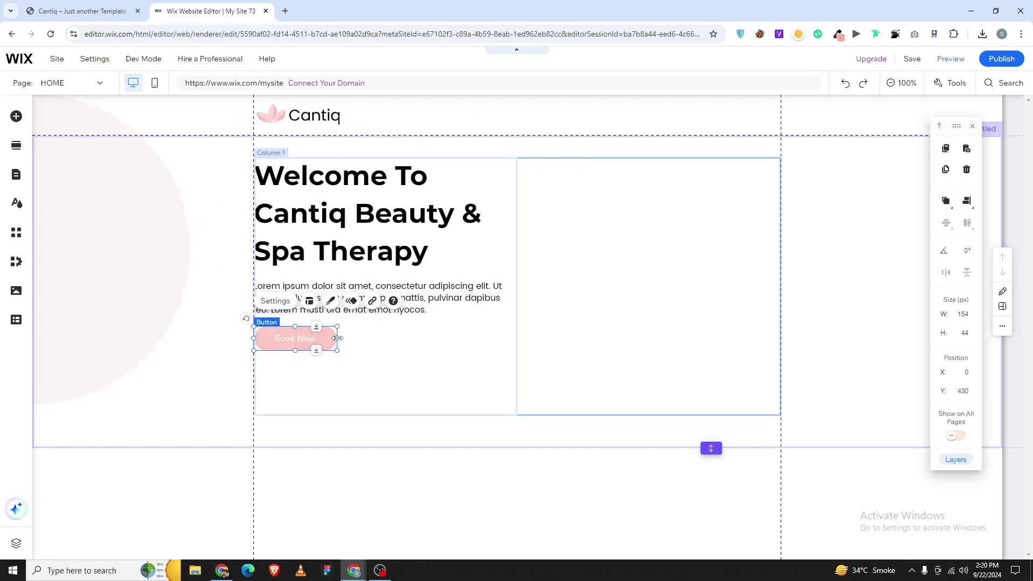
left_click_drag(338, 338, 340, 338)
left_click(288, 394)
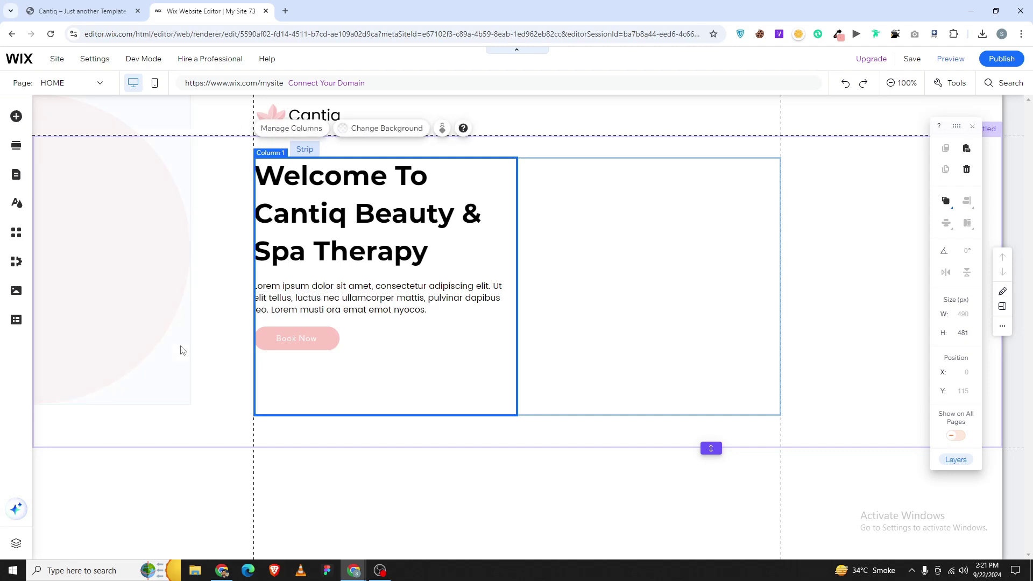
- Add the wavy-lines image download.png from the site files to the page
left_click(15, 116)
left_click(56, 157)
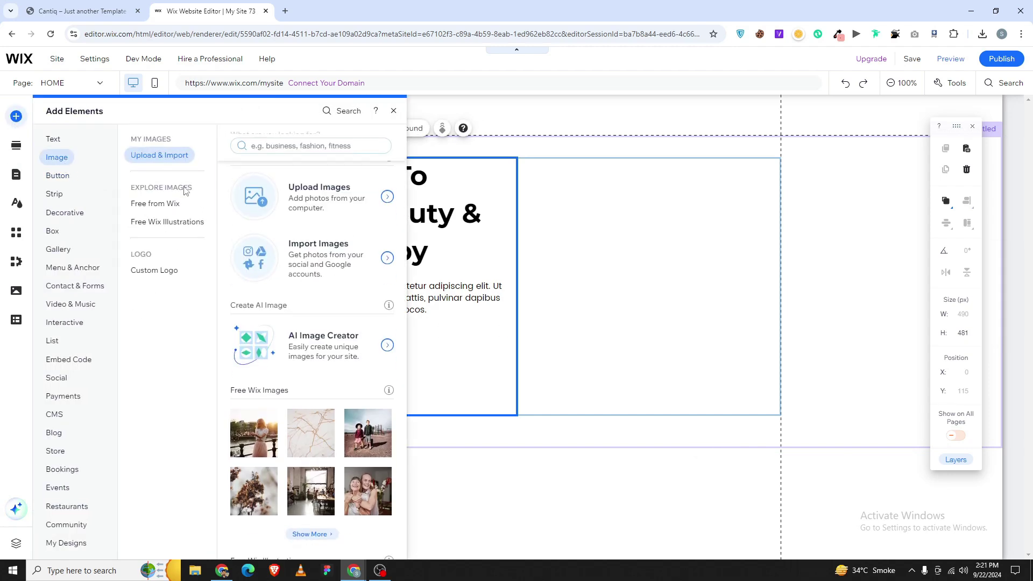
left_click(233, 196)
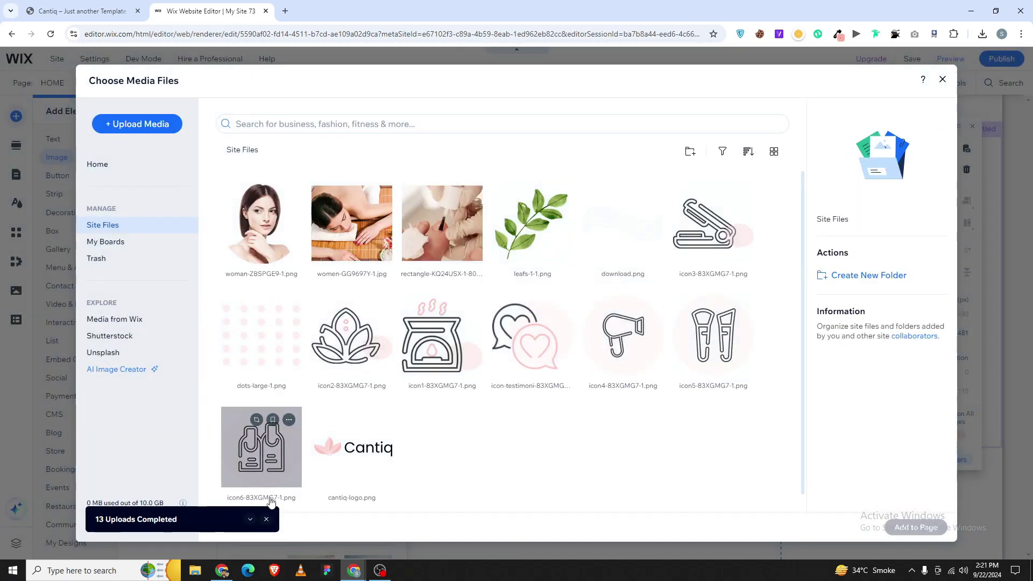
left_click(267, 519)
double_click(590, 259)
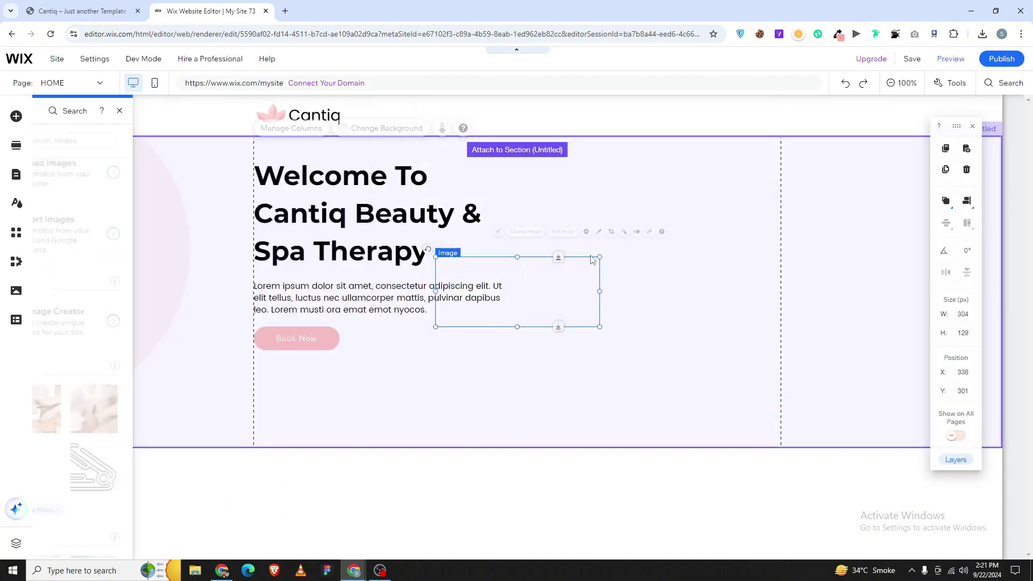
- Place the wavy-lines image beside and below the Book Now button at about X 93, Y 428, sized 304 × 129 px, and compare it with the Cantiq reference
left_click_drag(561, 310, 431, 392)
left_click_drag(346, 357, 351, 370)
right_click(351, 371)
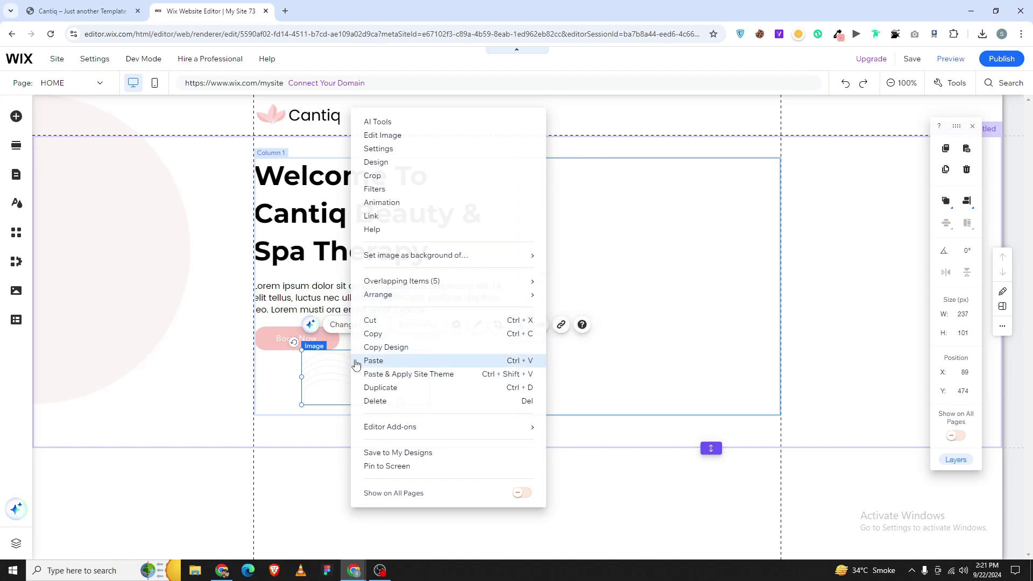
left_click(263, 391)
left_click_drag(339, 381, 341, 371)
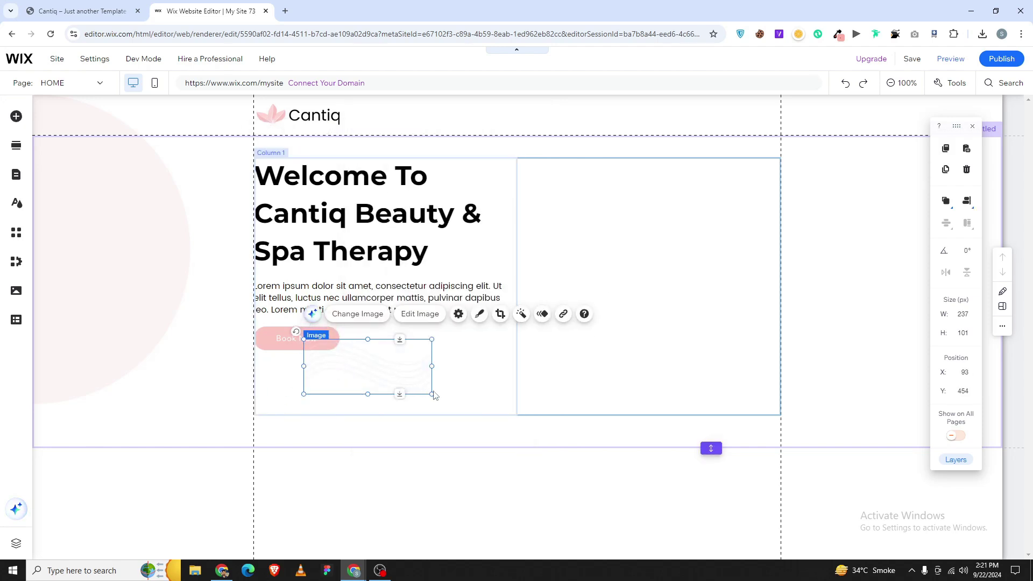
left_click_drag(432, 394, 468, 412)
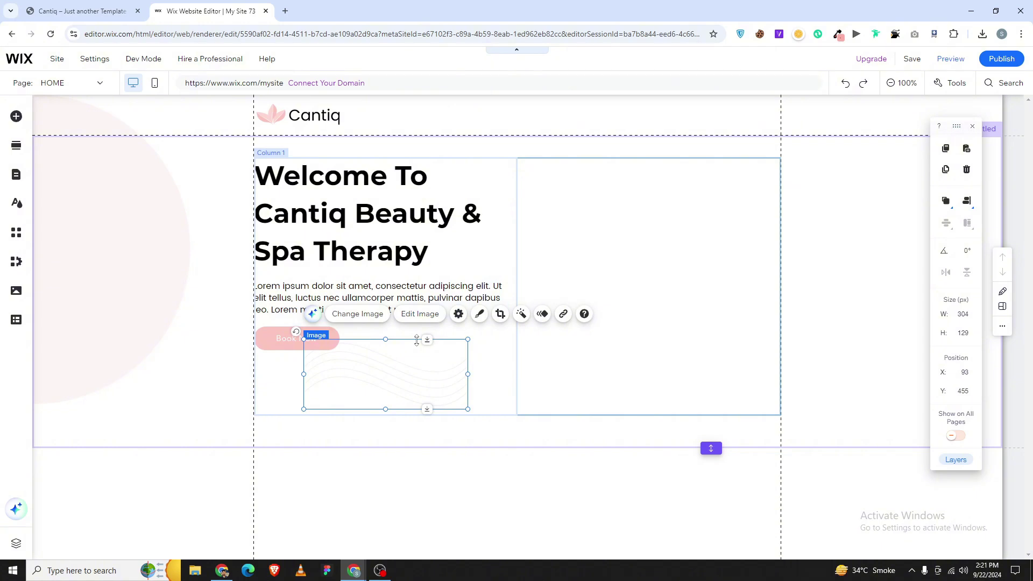
mouse_move(429, 338)
left_mouse_down()
mouse_move(429, 315)
mouse_move(429, 323)
left_mouse_up()
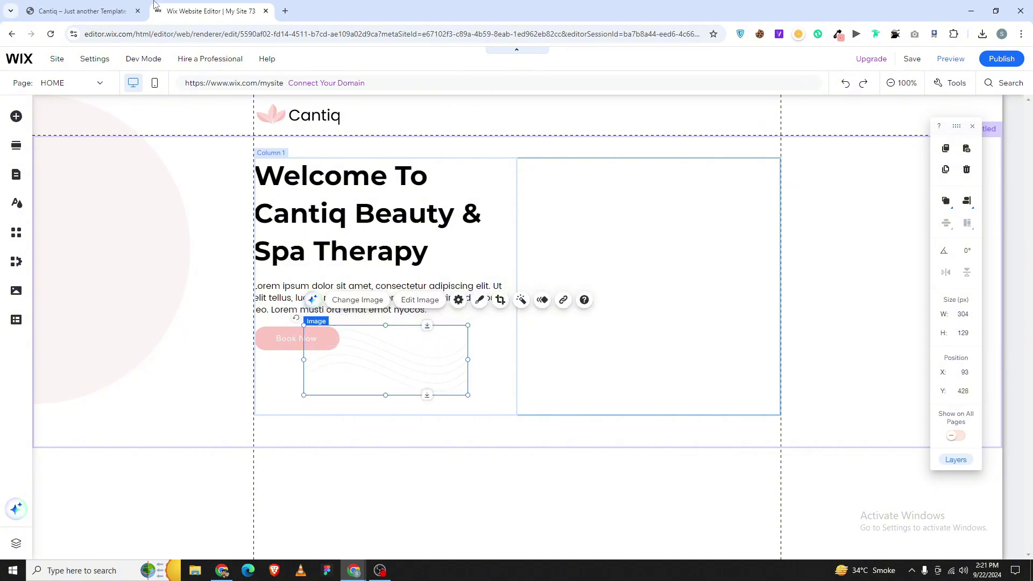
left_click(81, 11)
left_click(204, 11)
- Place the first light themed container box over the strip's empty second column, at about X 436, Y 157
left_click(574, 353)
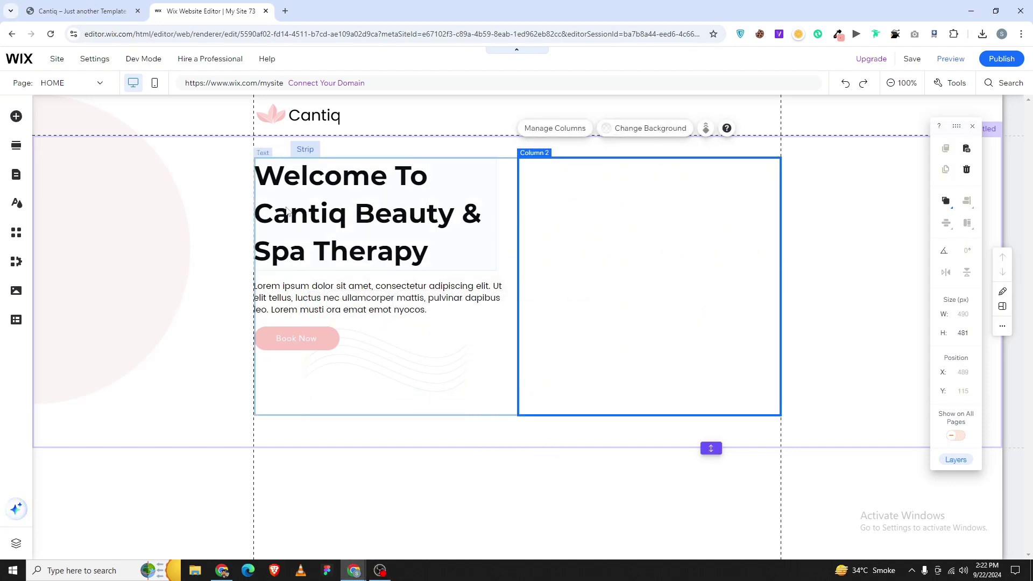
left_click(17, 116)
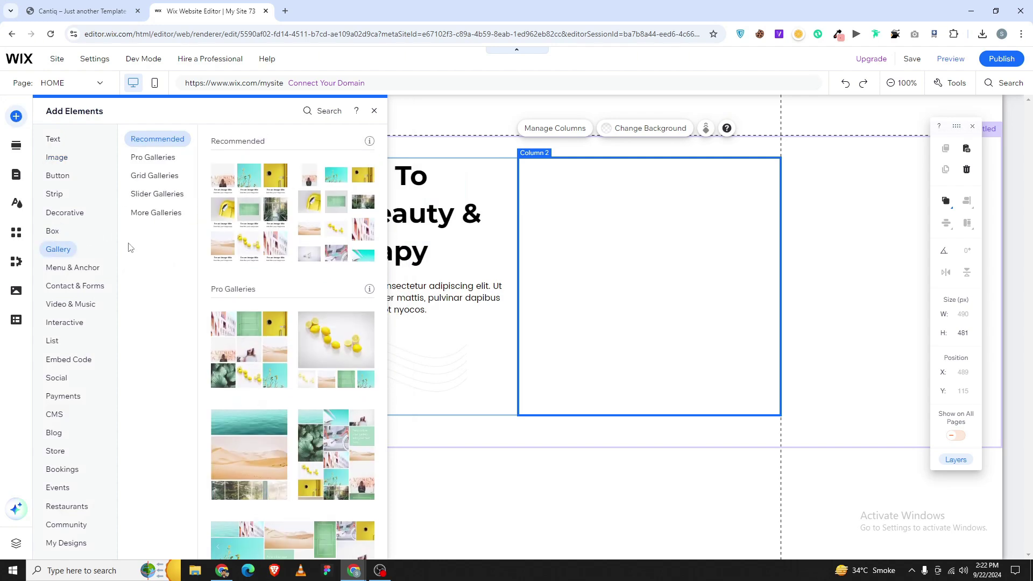
mouse_move(59, 234)
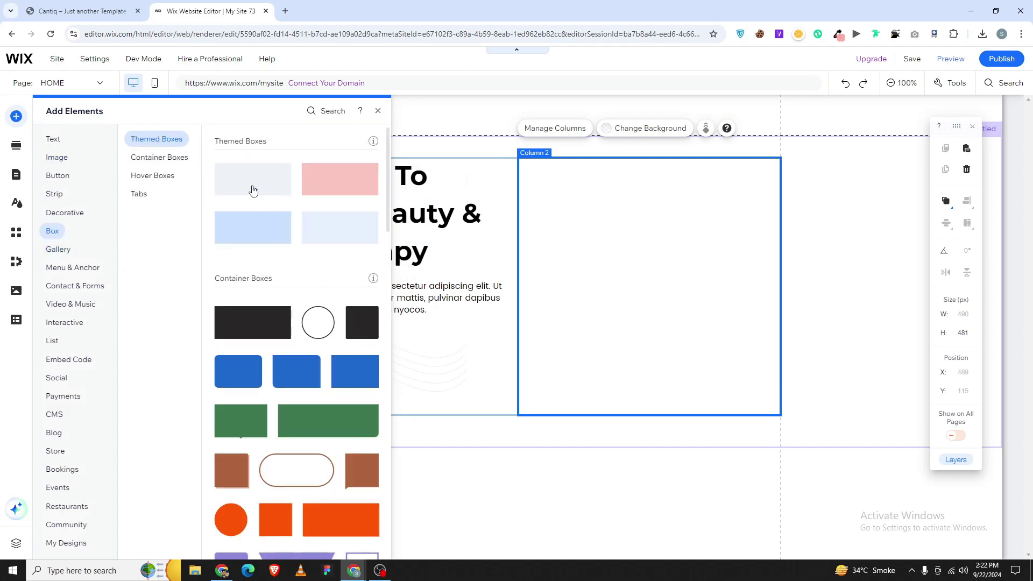
left_click_drag(253, 191, 726, 295)
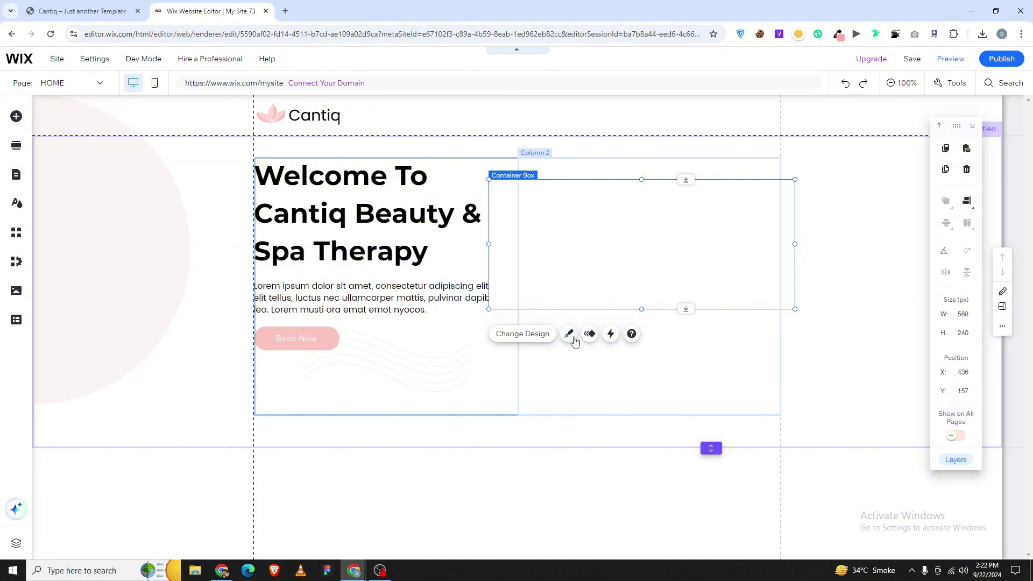
- Customize the container box's design and give it the circular shape
left_click(569, 334)
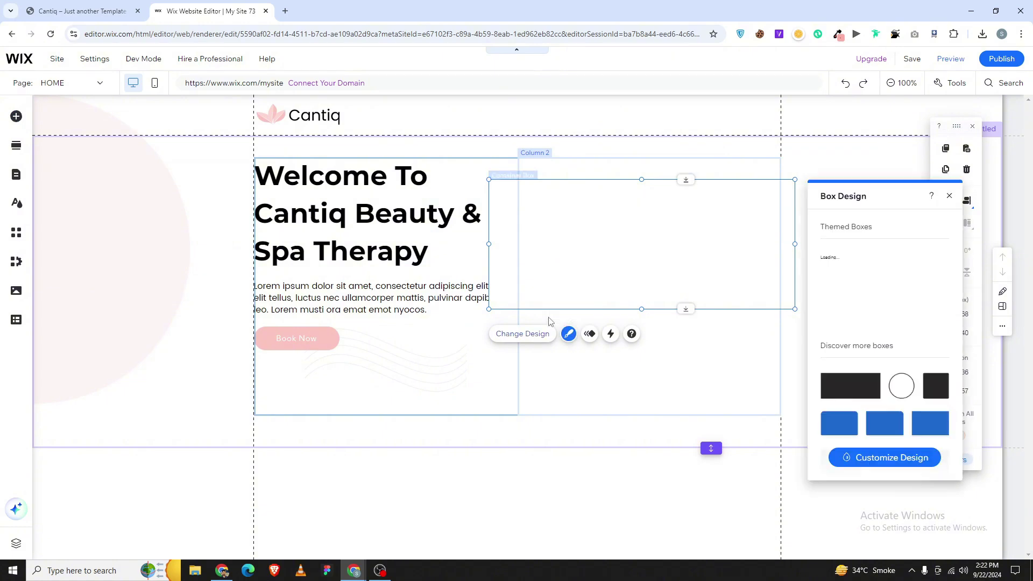
left_click(878, 458)
left_click(956, 227)
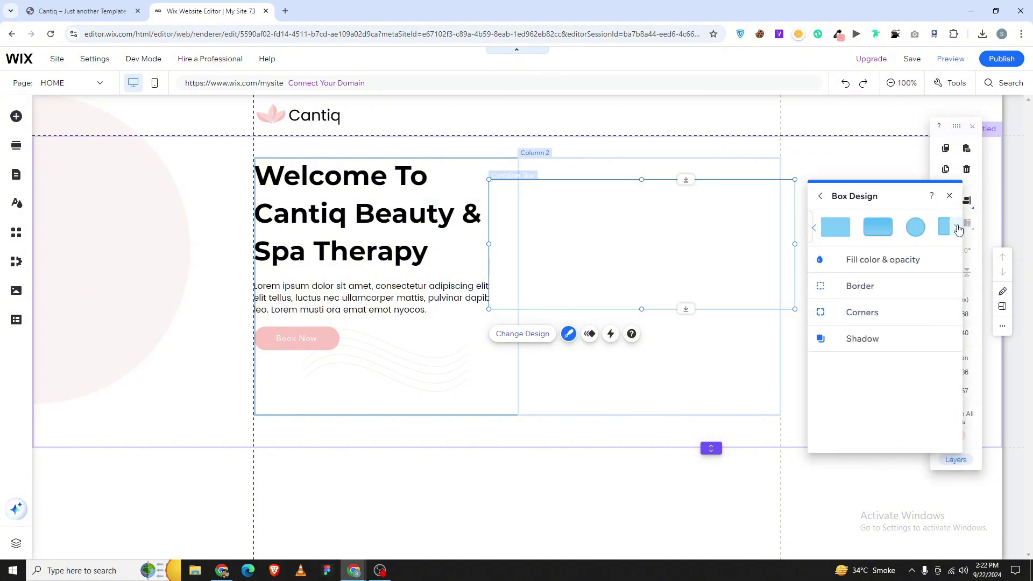
left_click(917, 230)
- Remove the circular box's border by reducing its width to zero and turn off its shadow
left_click(878, 260)
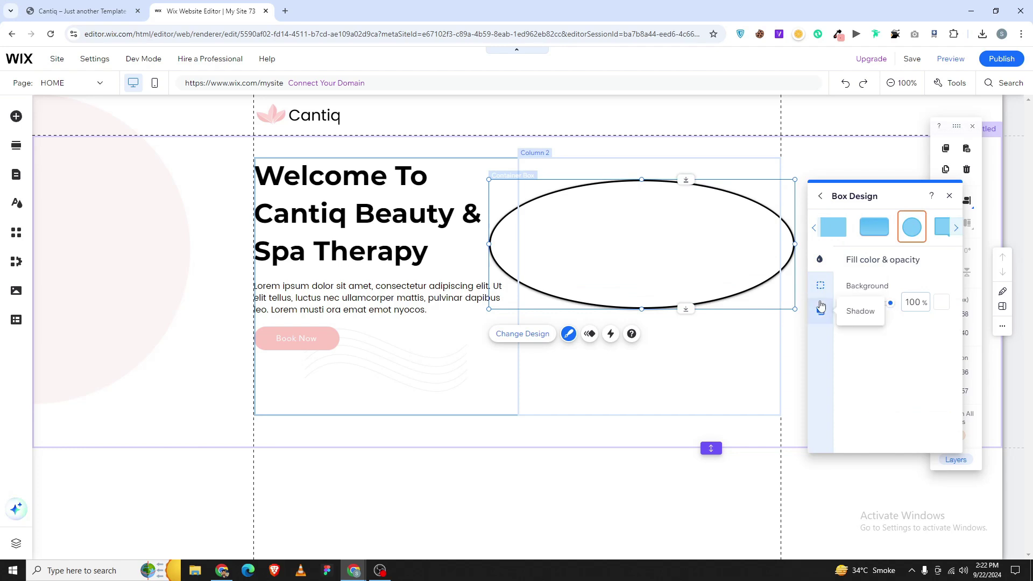
left_click(820, 285)
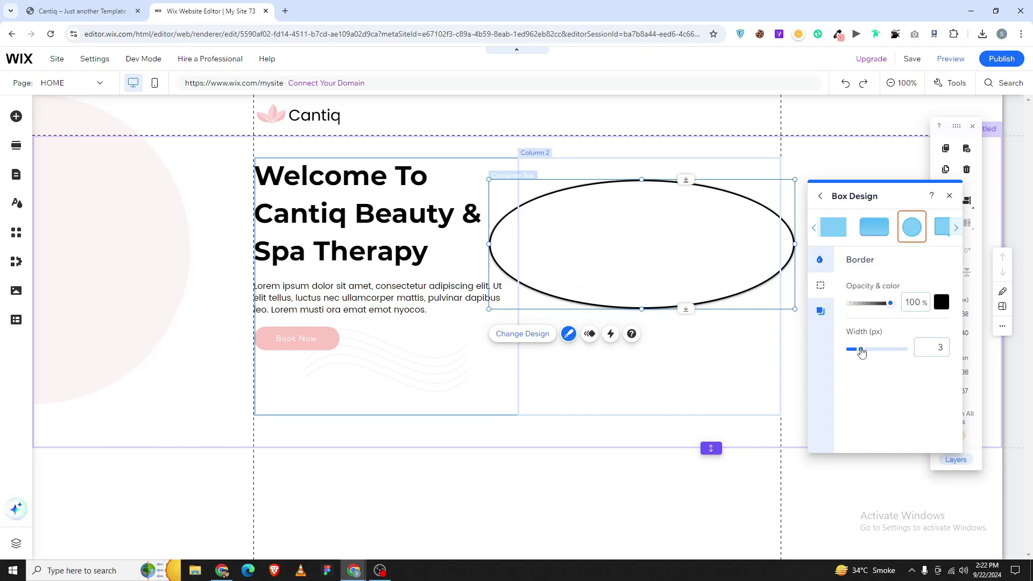
left_click_drag(861, 350, 786, 356)
left_click(820, 311)
left_click(909, 298)
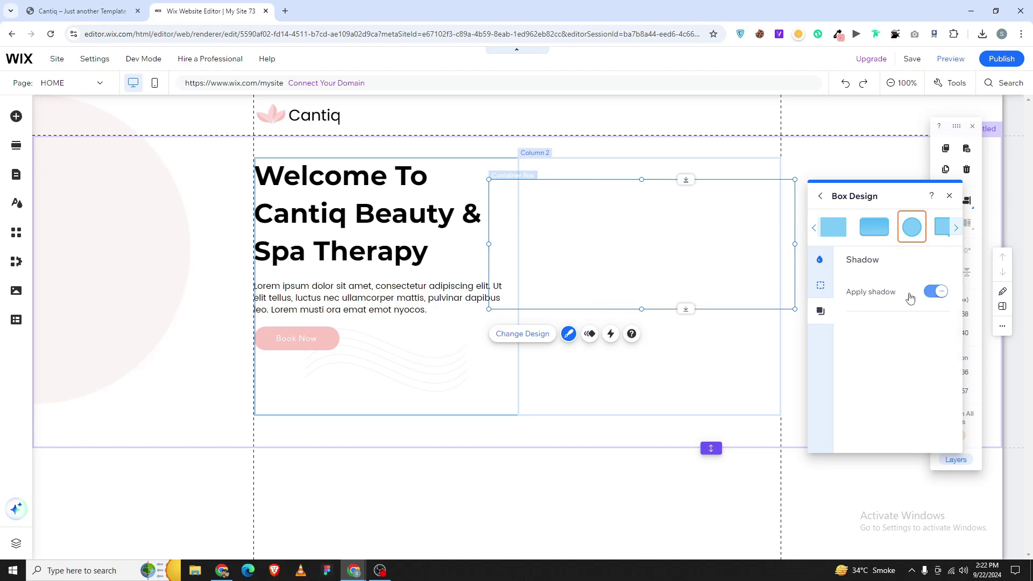
- Narrow the box to about 353 px and place it inside the second column at about X 567, Y 246
left_click_drag(795, 243, 677, 243)
left_click_drag(616, 262, 683, 308)
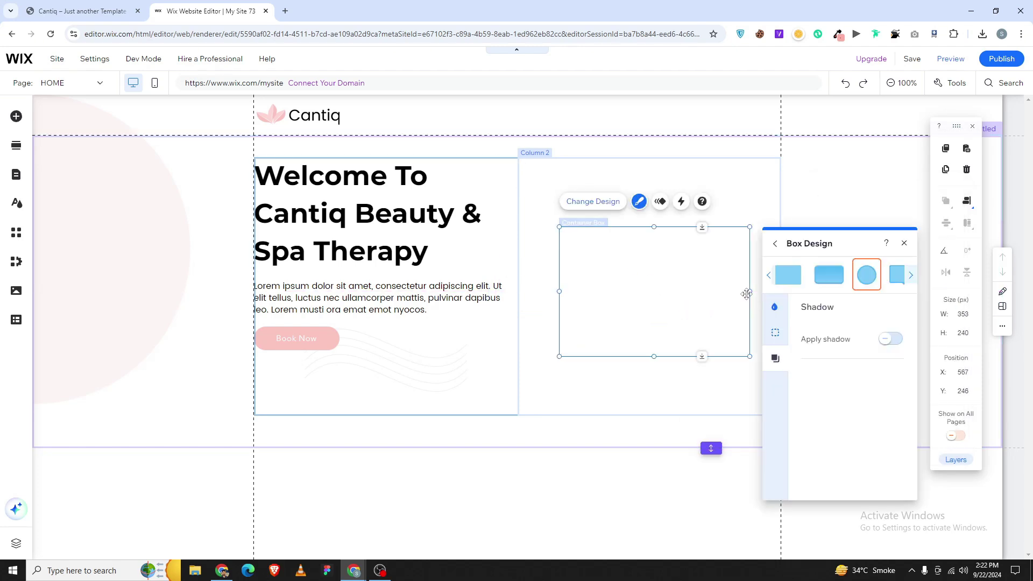
left_click(749, 295)
left_click(737, 288)
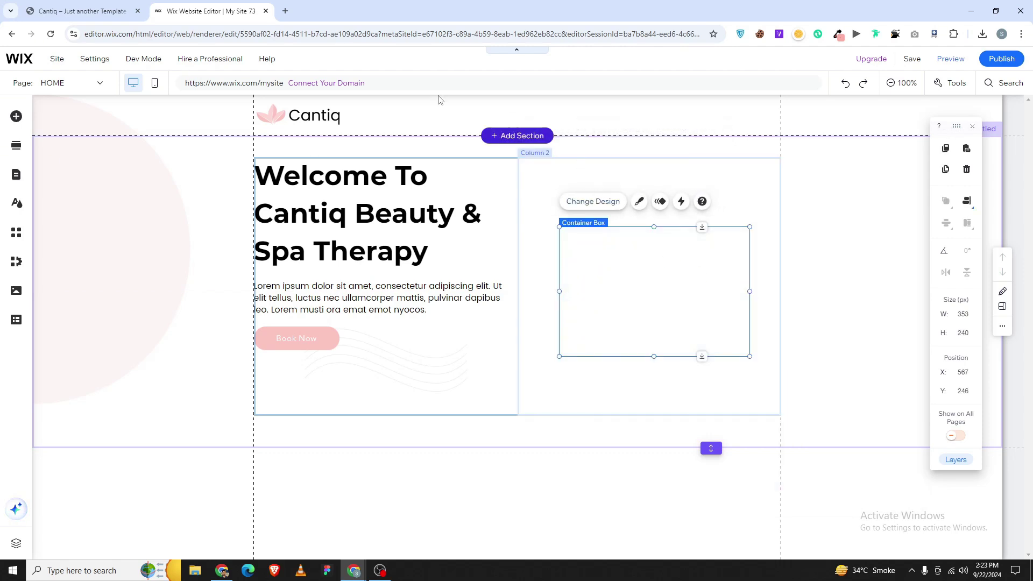
- Sample the blue-grey color #9EB9C6 from the circle behind the woman on the Cantiq reference page
key("ctrl+Tab")
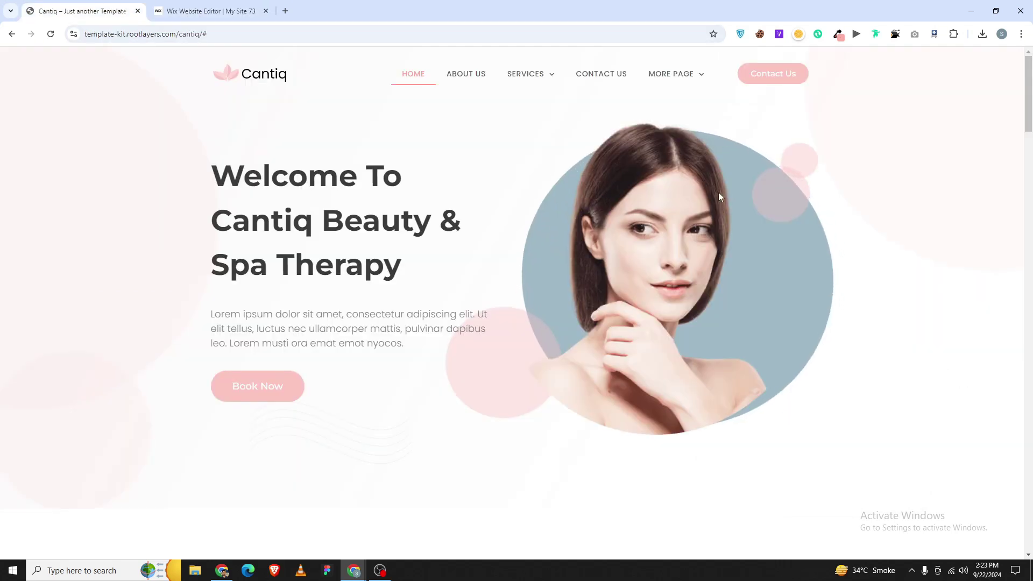
left_click(838, 34)
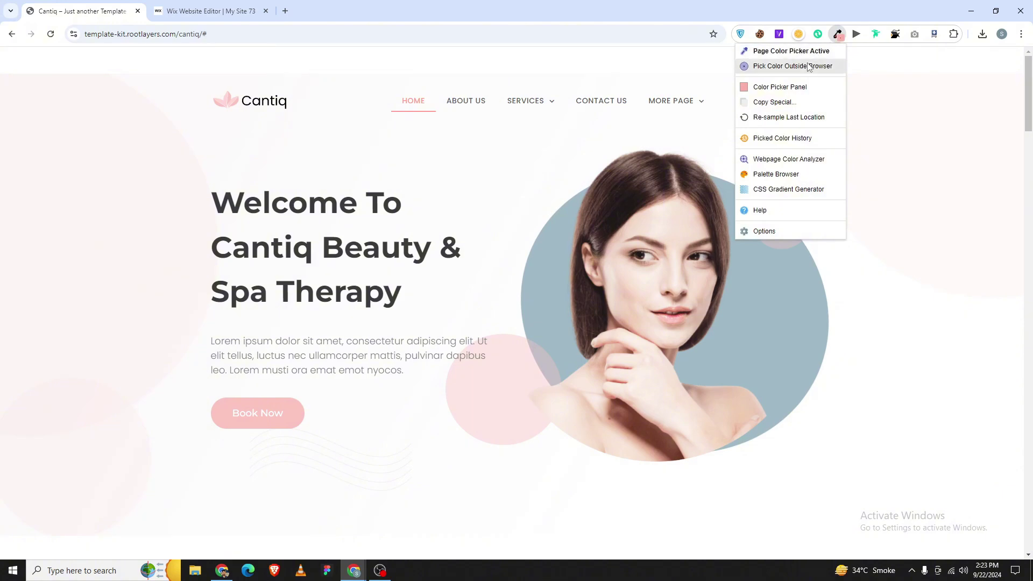
left_click(775, 64)
left_click(757, 305)
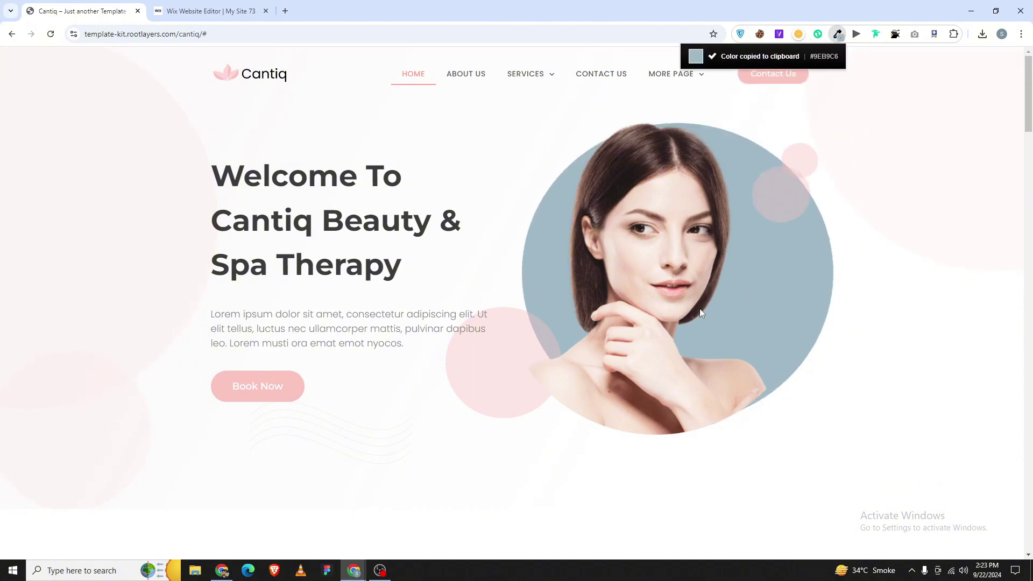
- Back in the Wix Editor, add #9EB9C6 as a custom color and use it as the container box's fill
left_click(205, 11)
left_click(638, 201)
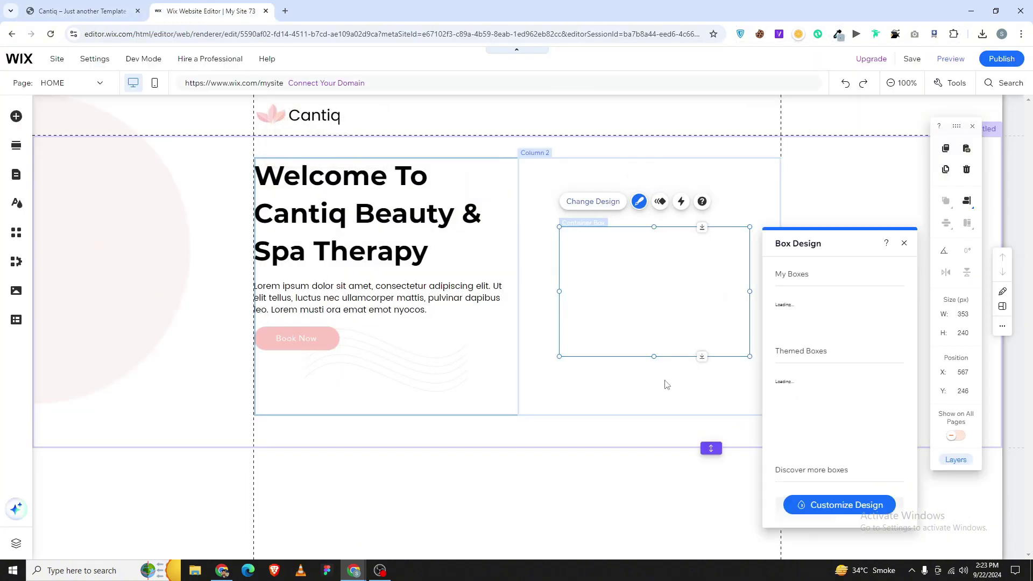
left_click(847, 304)
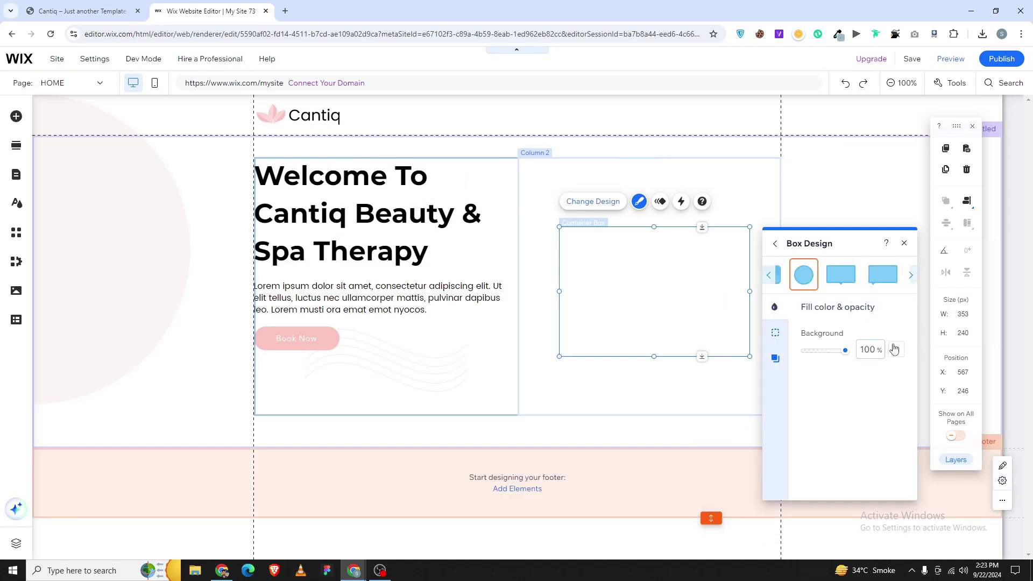
left_click(896, 349)
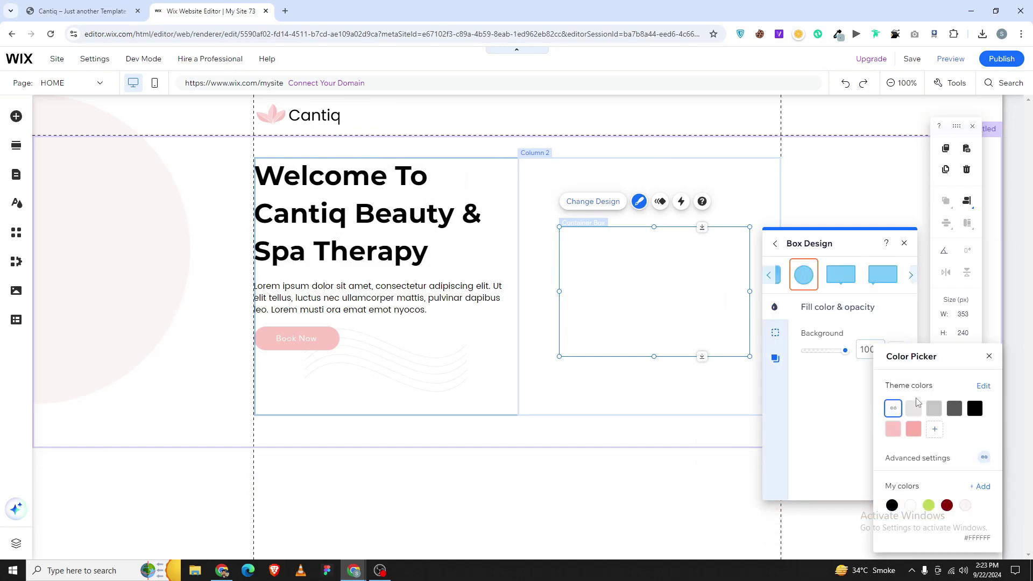
left_click(979, 486)
triple_click(945, 512)
key("ctrl+v")
left_click(972, 544)
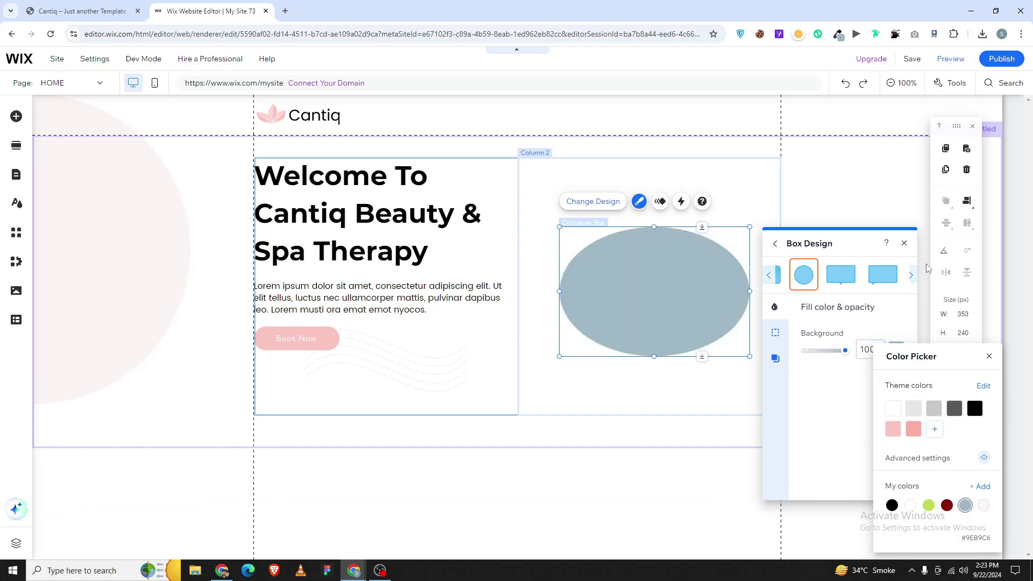
left_click(903, 243)
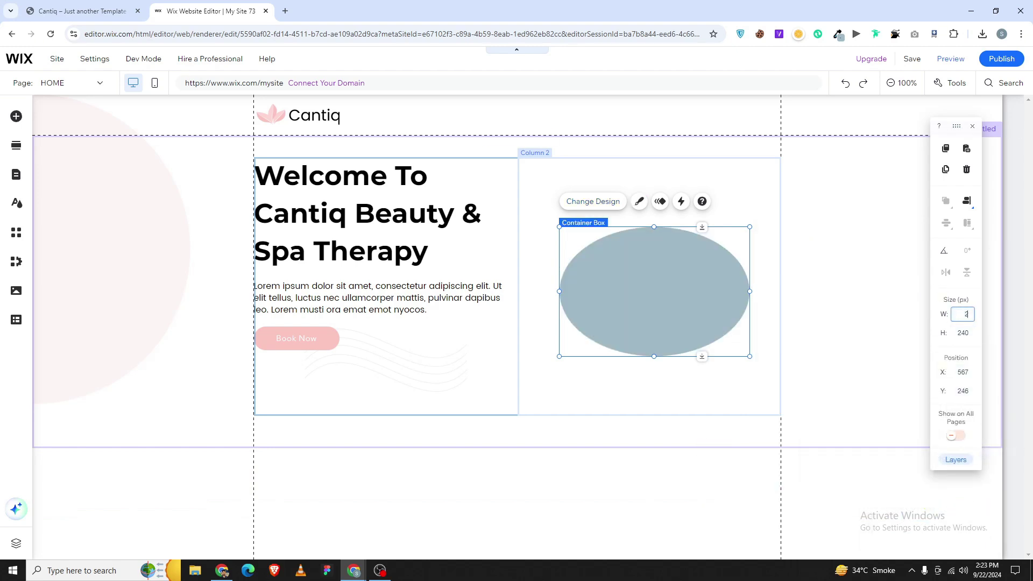
- Set the box's width to 240 px, then enlarge it into a 457 × 457 px circle filling the second column
type("240")
key("Return")
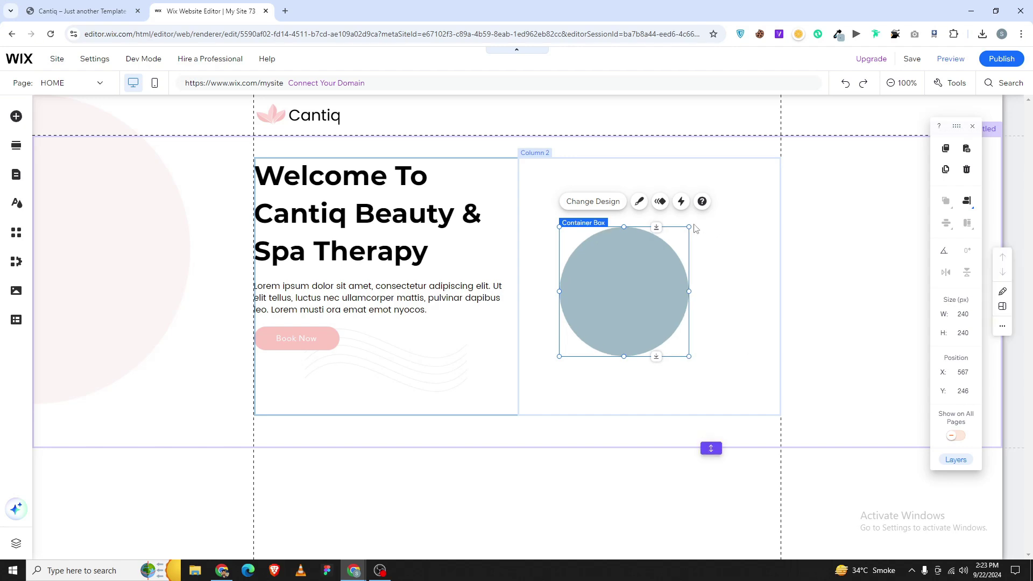
left_click_drag(689, 227, 777, 160)
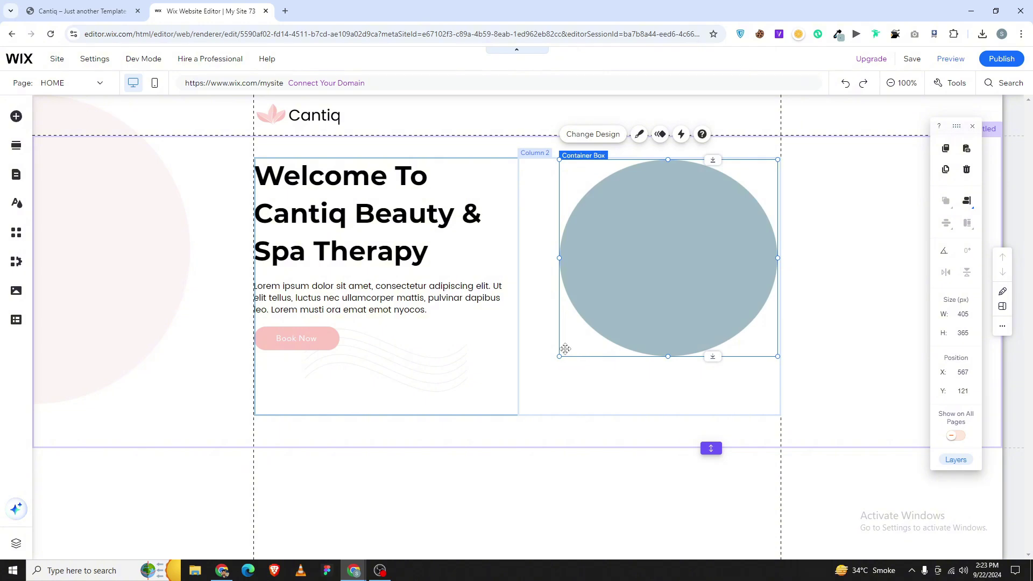
left_click_drag(558, 356, 531, 404)
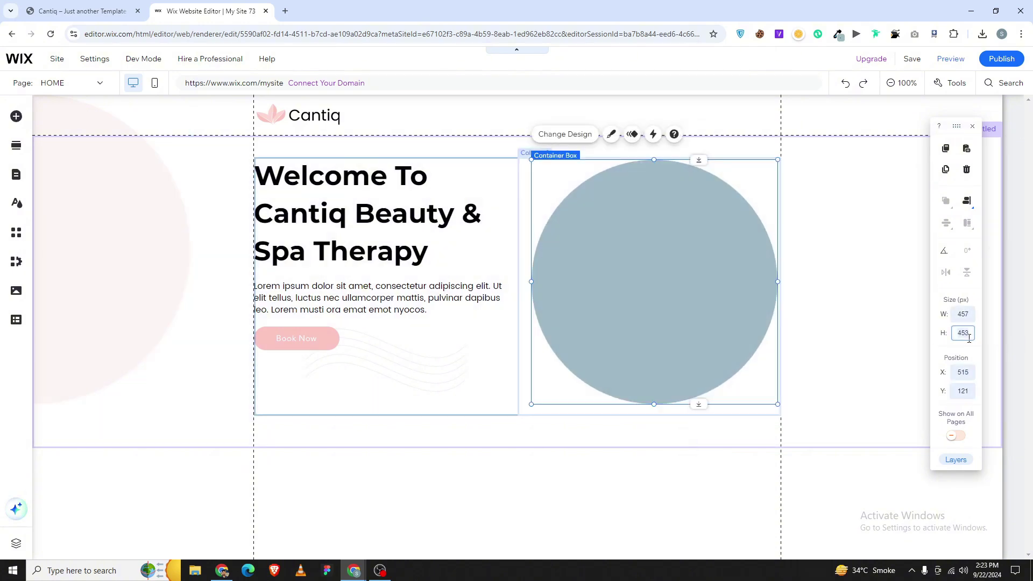
key("Return")
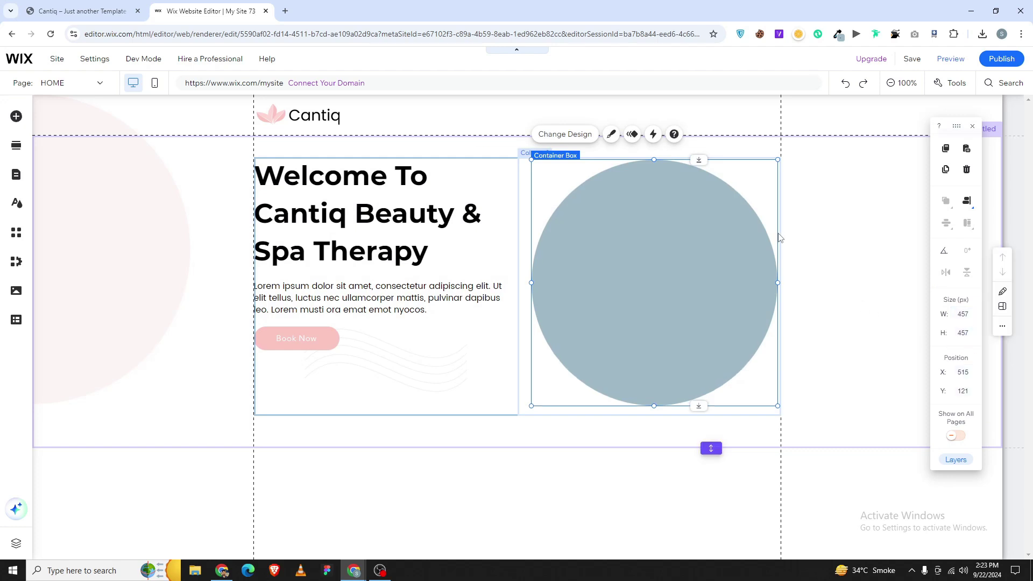
- Center the blue-grey circle horizontally and vertically within the second column
left_click(963, 206)
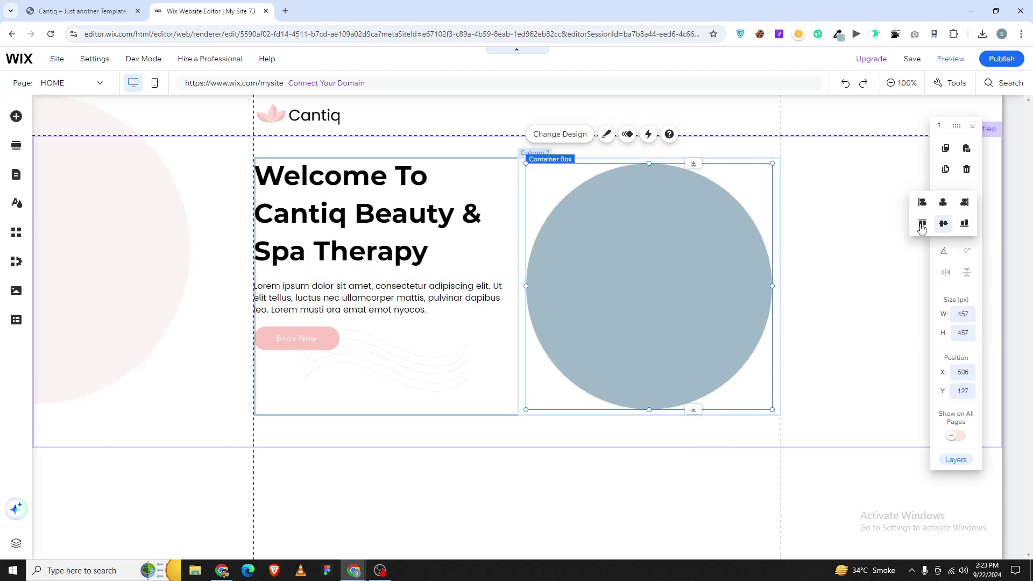
left_click(835, 257)
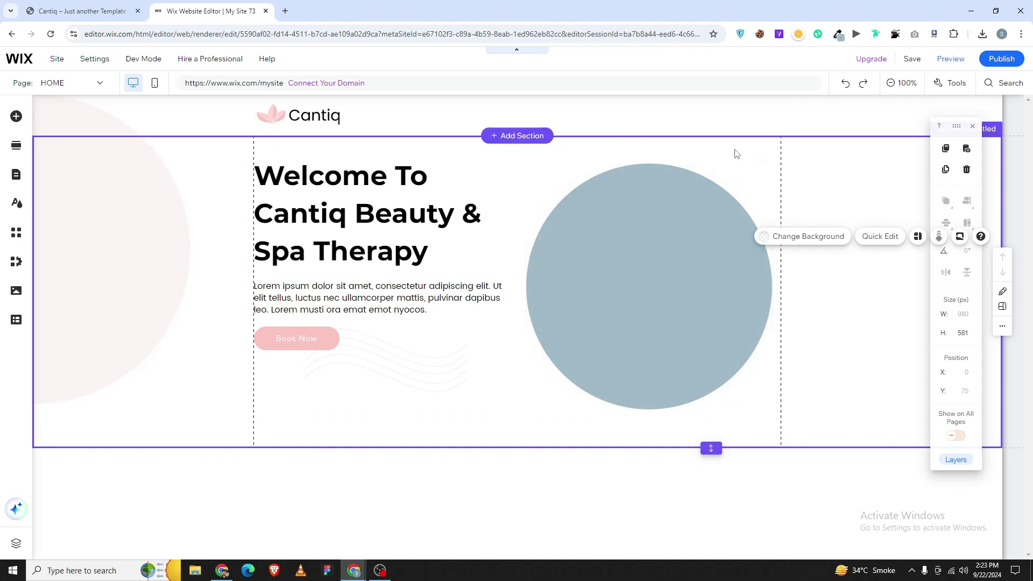
left_click(684, 204)
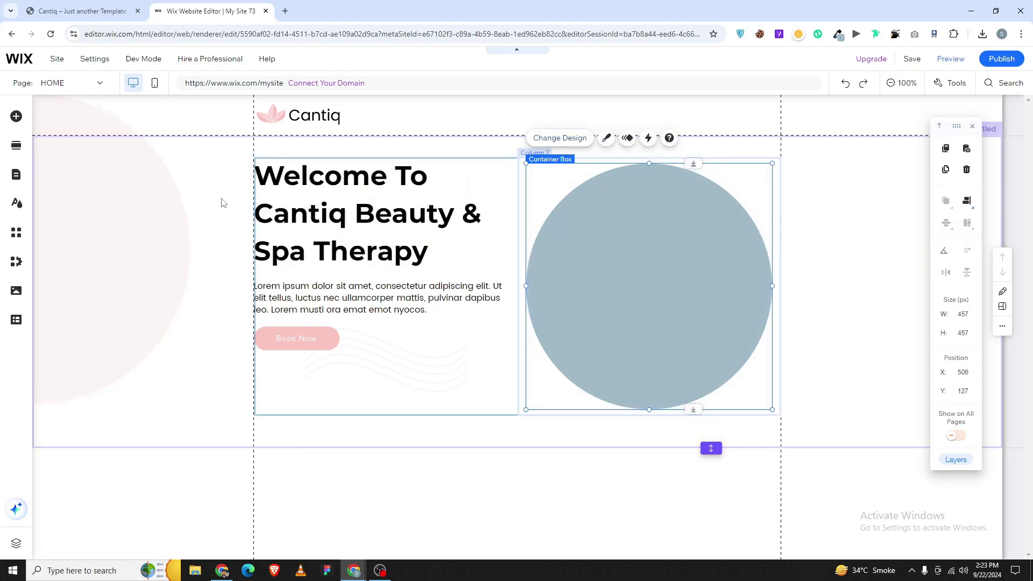
left_click(834, 337)
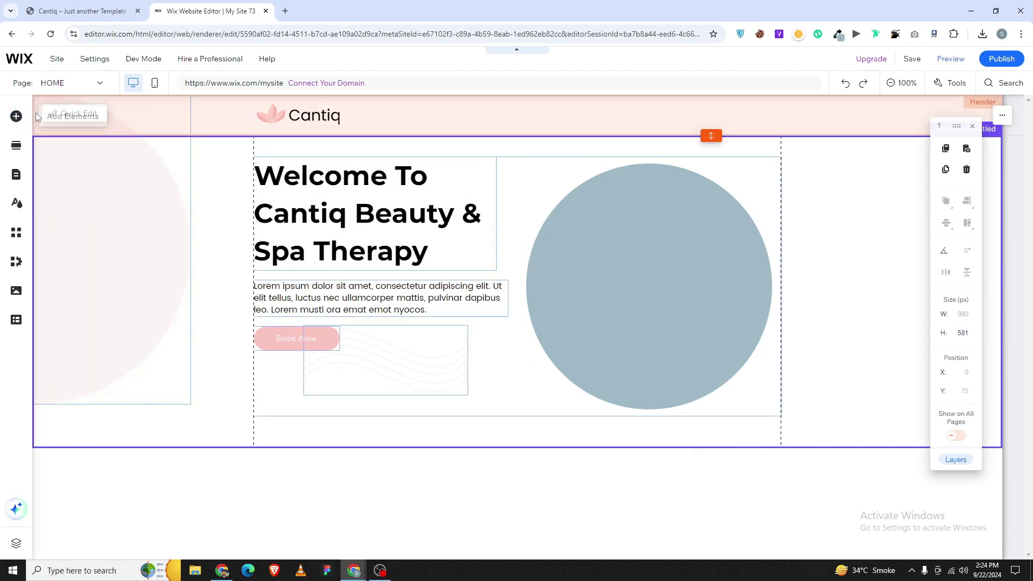
- Add the woman's portrait image from the site files to the page
left_click(17, 116)
left_click(56, 157)
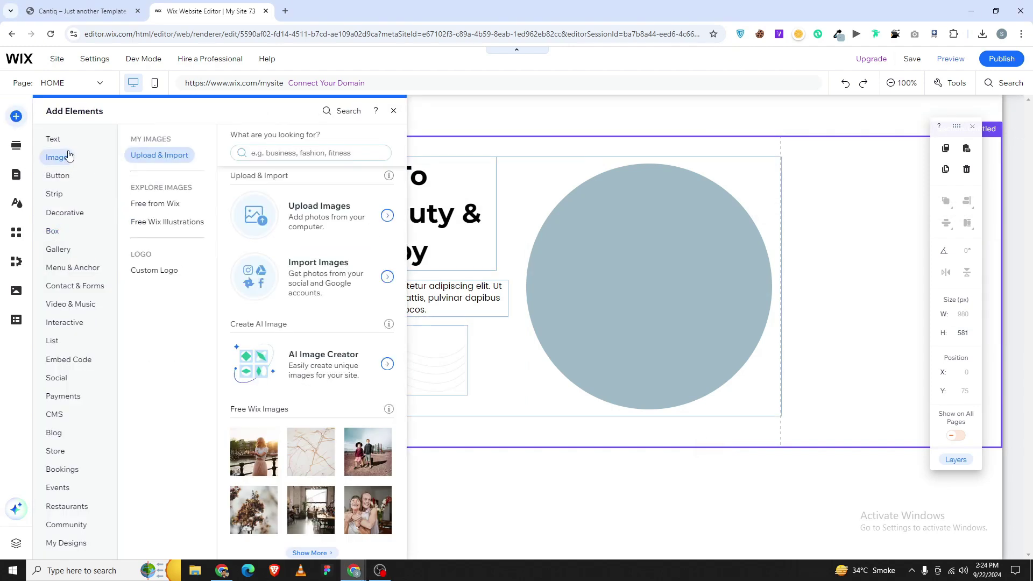
left_click(261, 186)
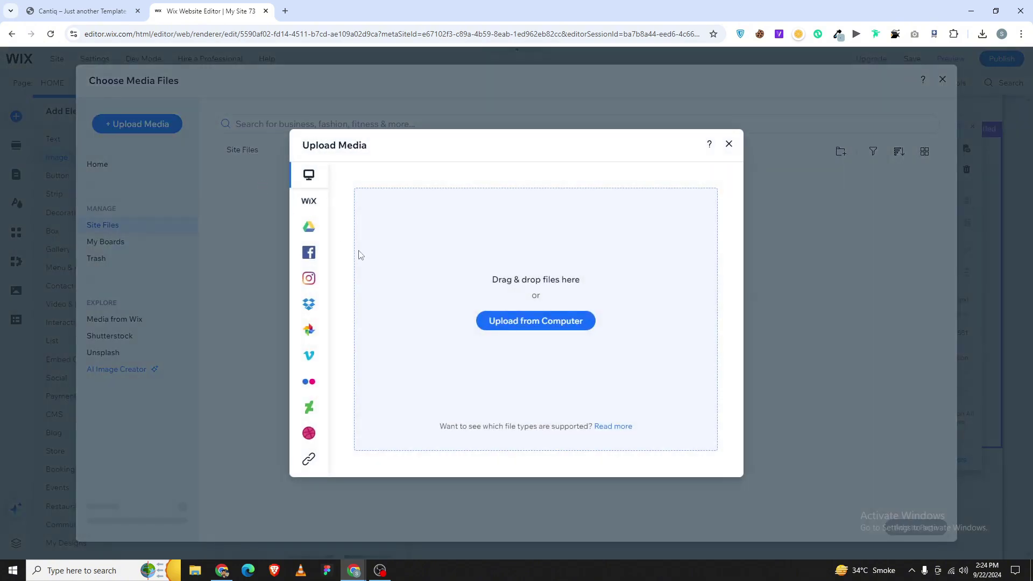
left_click(267, 276)
double_click(298, 235)
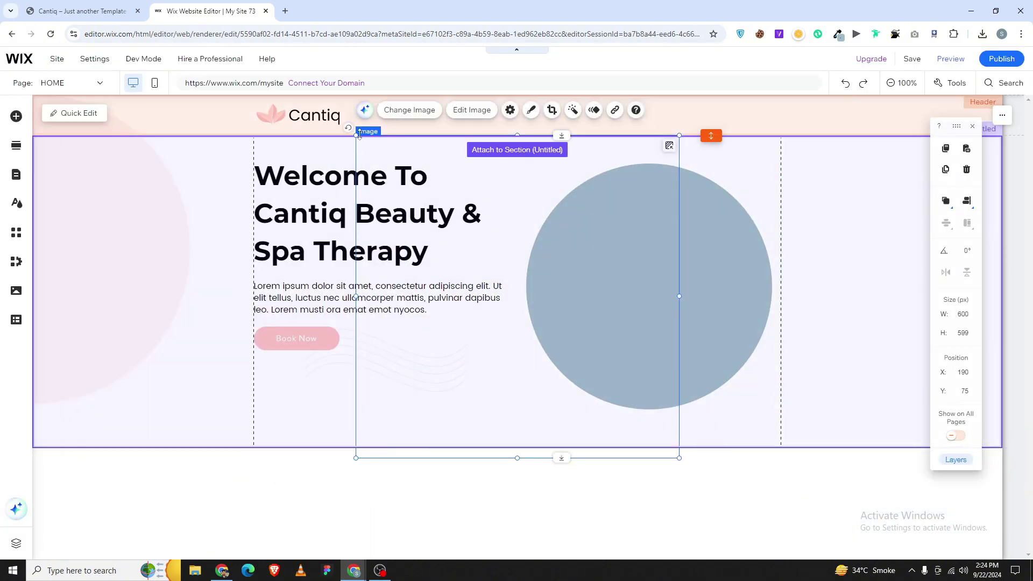
- Scale the portrait down to about 442 × 442 px and center it horizontally over the blue-grey circle, at about X 513, Y 143
left_click_drag(352, 215, 378, 263)
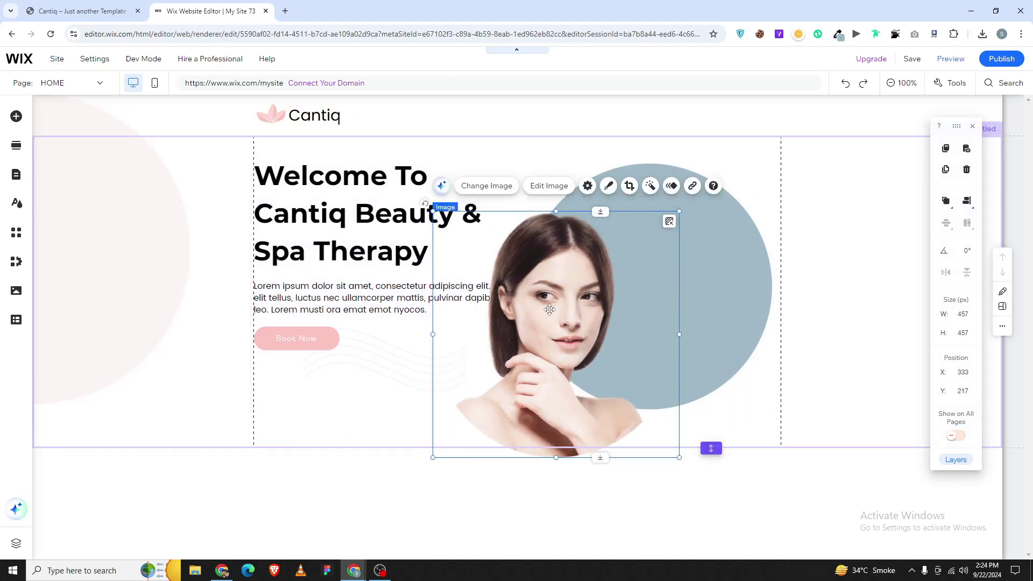
left_click_drag(546, 310, 636, 264)
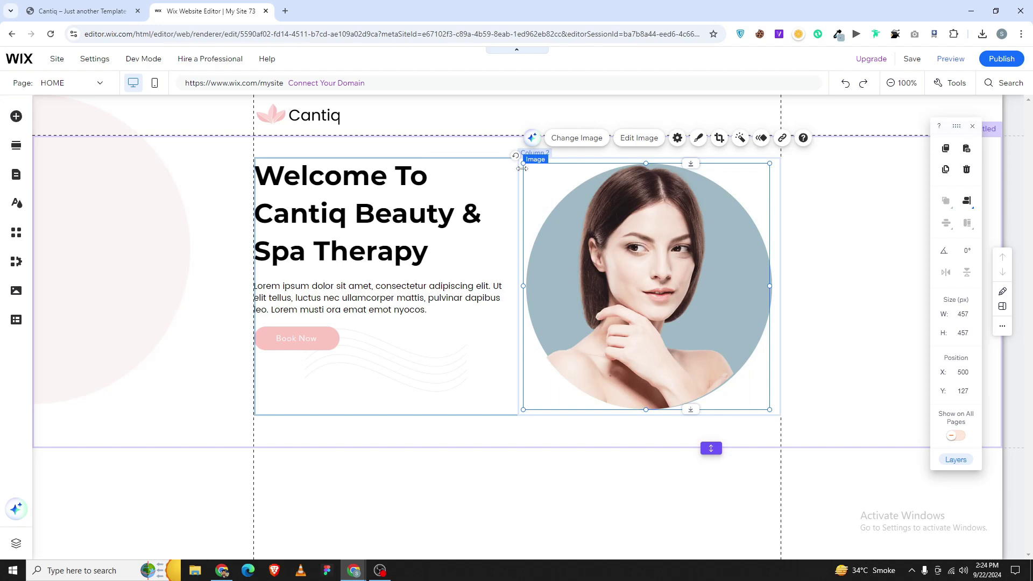
left_click_drag(522, 168, 531, 171)
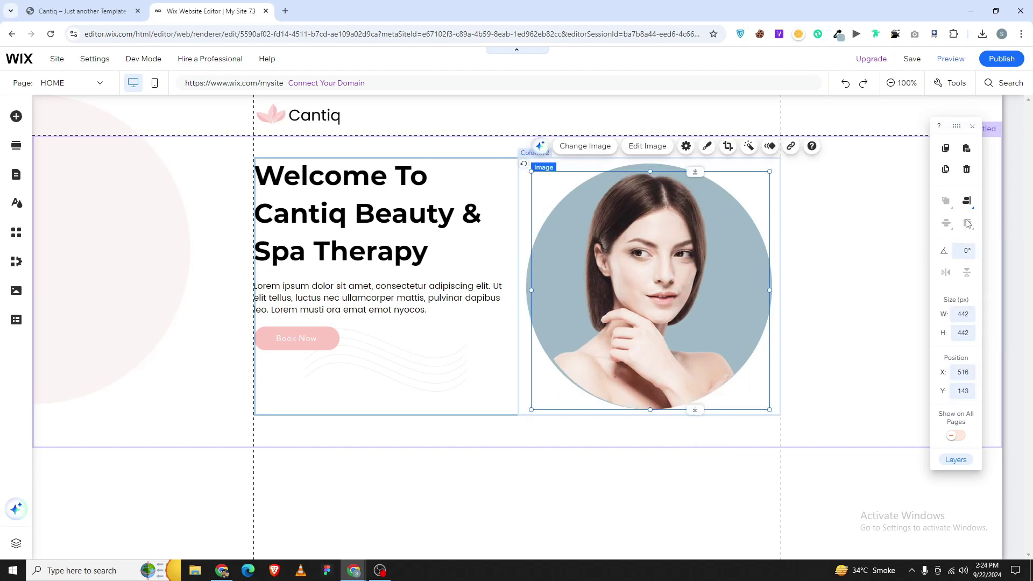
left_click(866, 316)
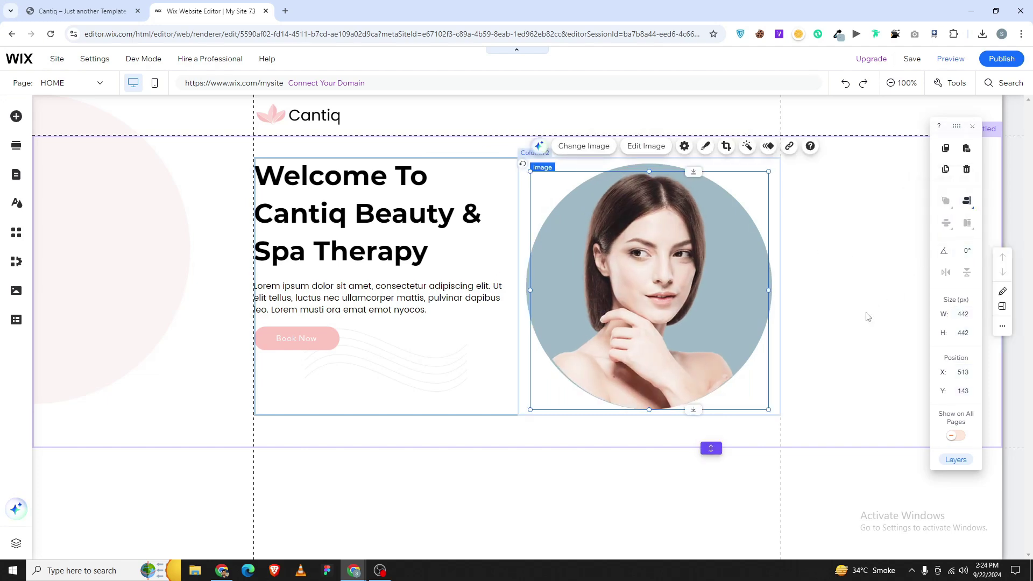
- Nudge the portrait to X 511, Y 147 so its lower edge lines up with the blue-grey circle
left_click(566, 342)
left_click_drag(663, 301, 661, 301)
key("Down")
key("Down")
key("Left")
key("Left")
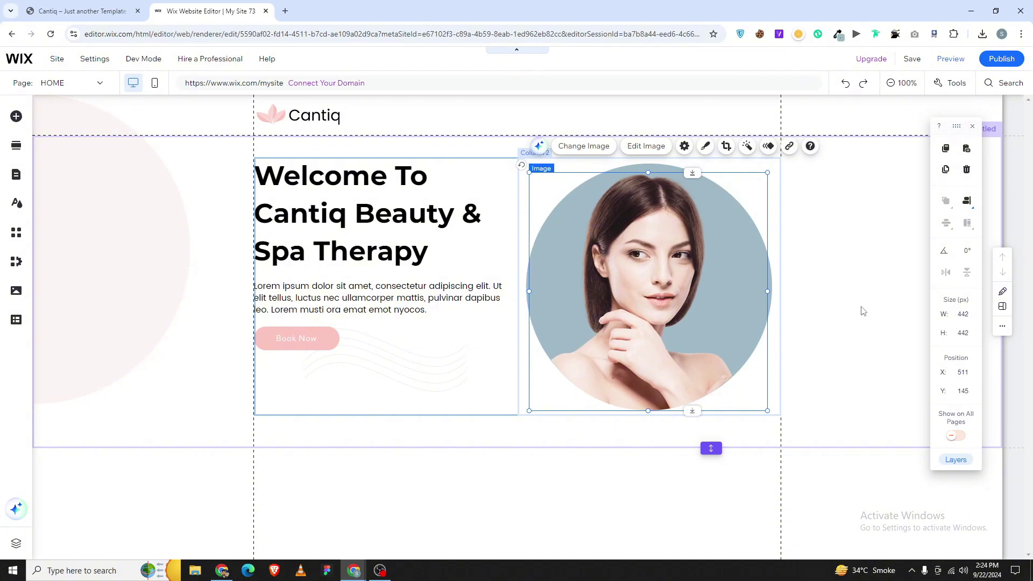
key("Right")
key("Right")
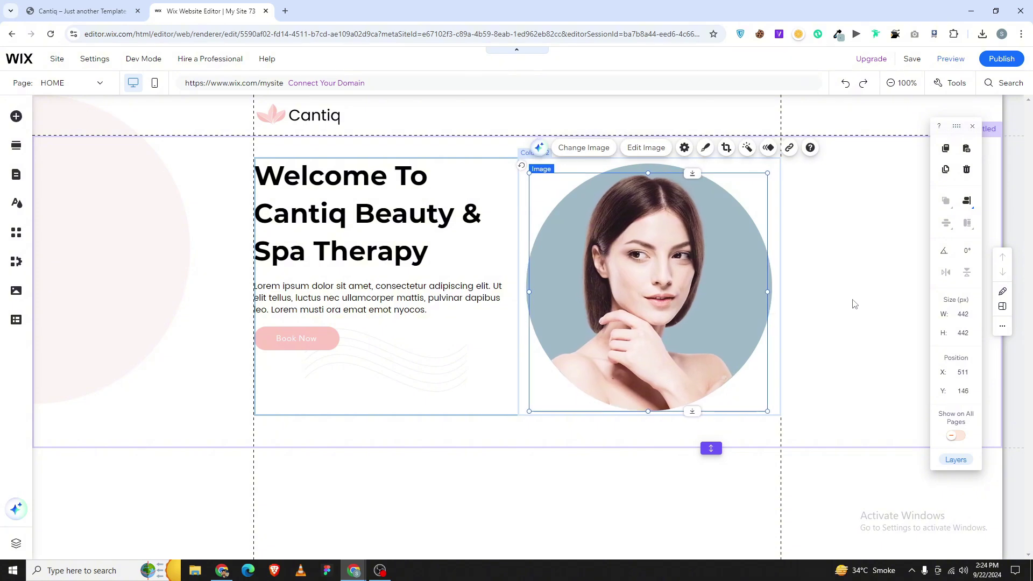
left_click(844, 344)
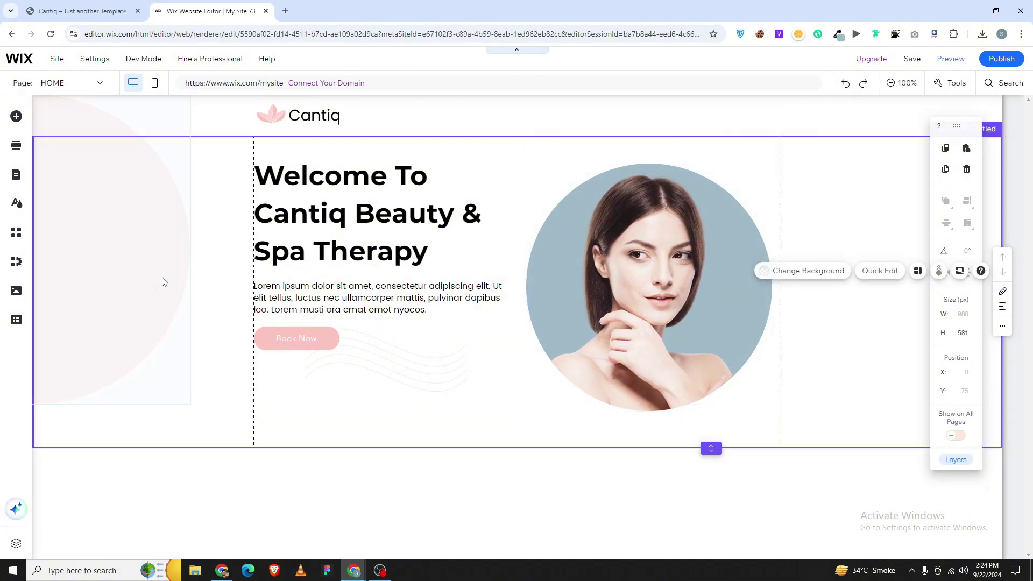
left_click(130, 270)
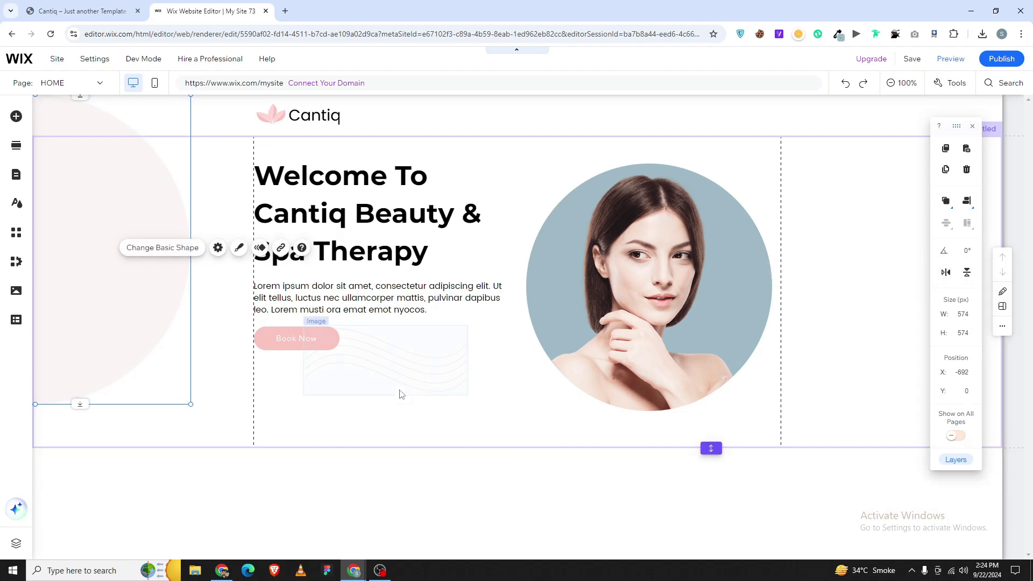
left_click(585, 344)
left_click_drag(586, 344, 585, 344)
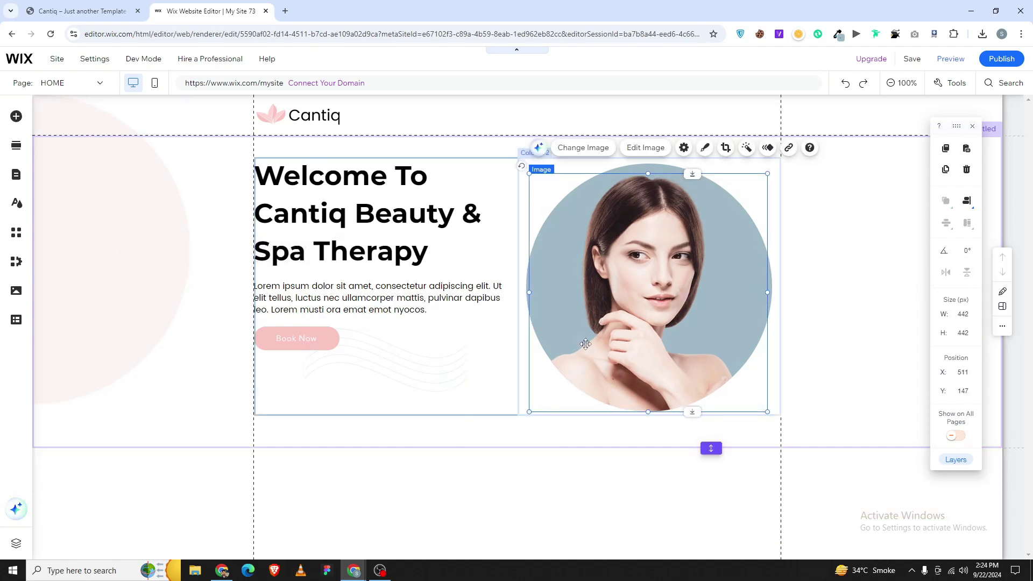
- Nudge the woman's portrait to X 513, Y 148 over the blue-grey circle
left_click(859, 341)
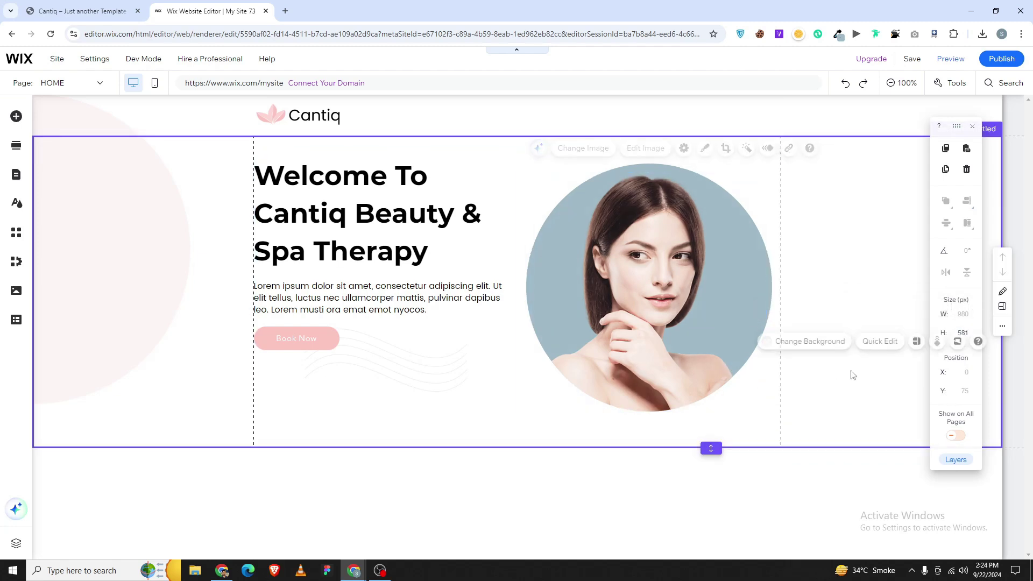
left_click(724, 360)
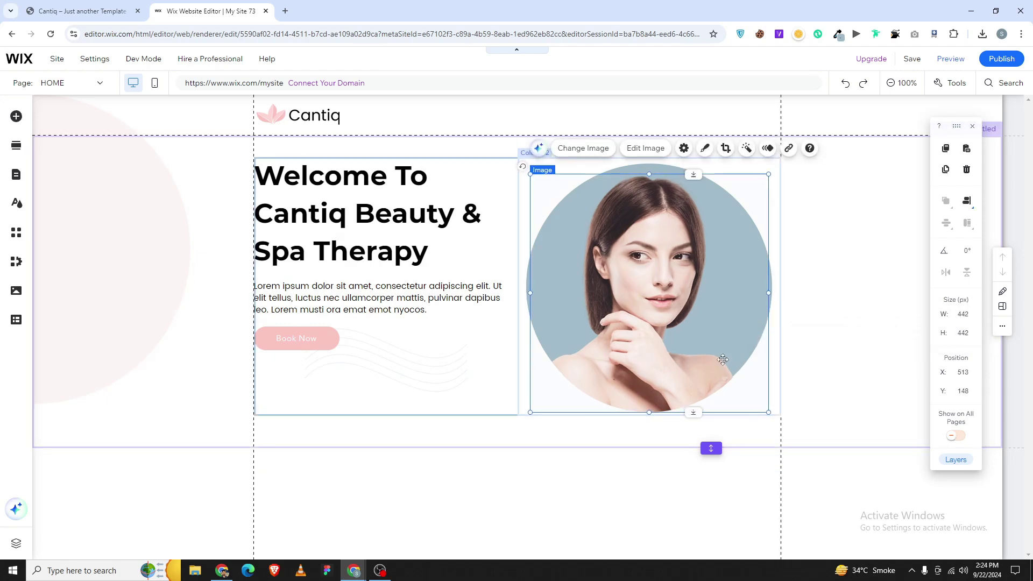
left_click(857, 381)
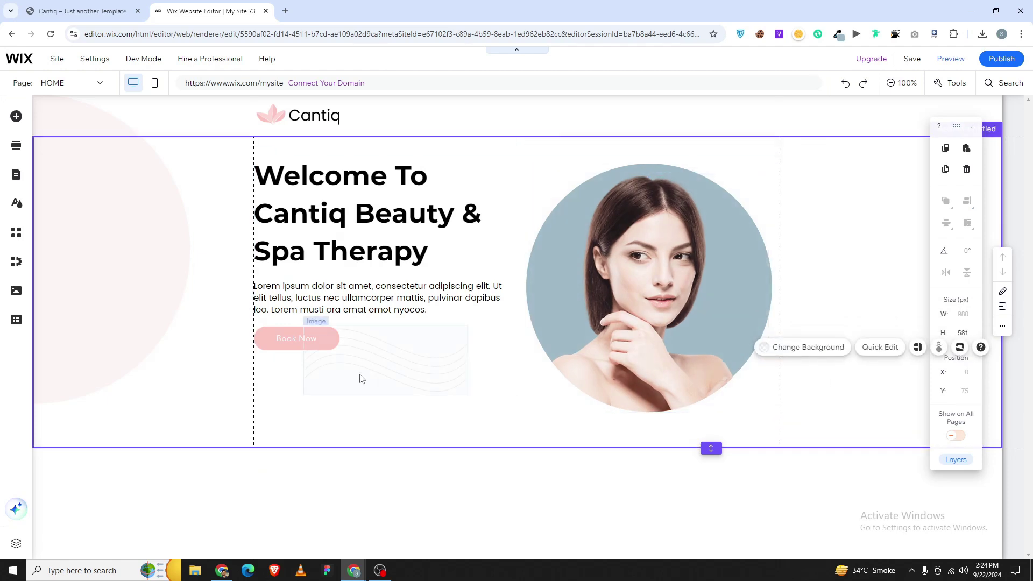
- Duplicate the blue-grey circle behind the portrait, keeping the copy free of the portrait image
left_click(107, 11)
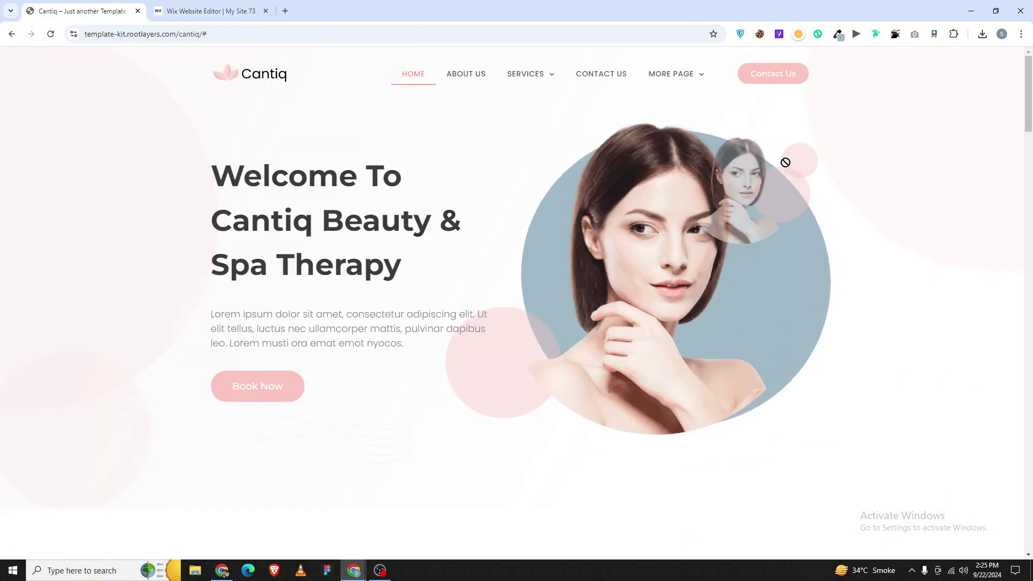
left_click(253, 7)
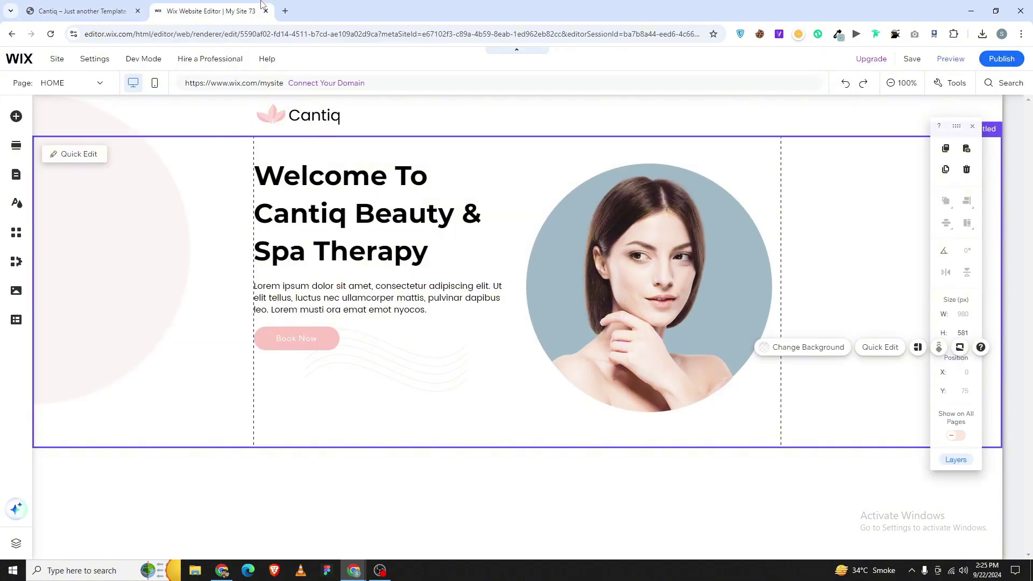
left_click(620, 243)
left_click(525, 281)
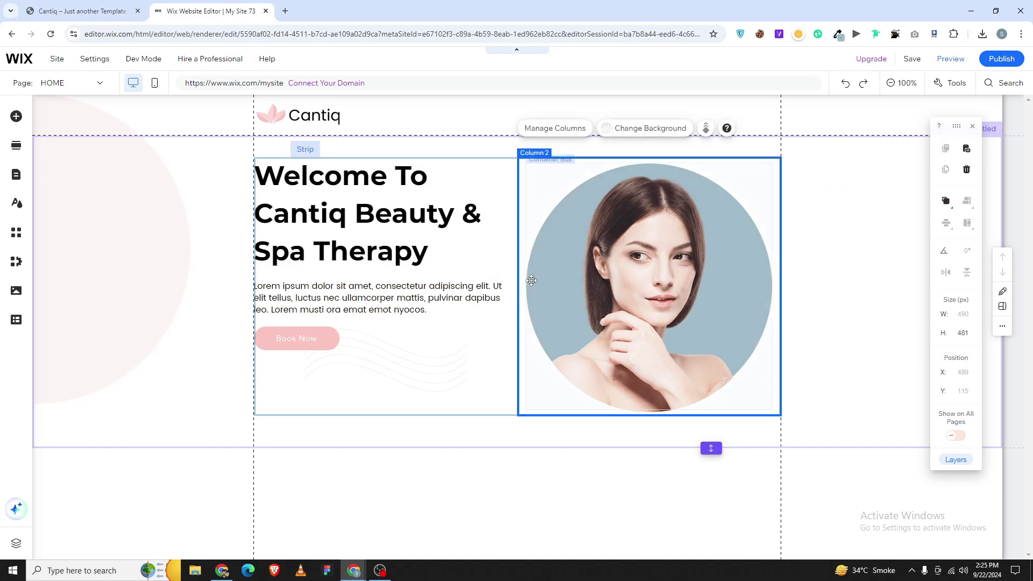
left_click(526, 280)
left_click(527, 278)
key("ctrl+d")
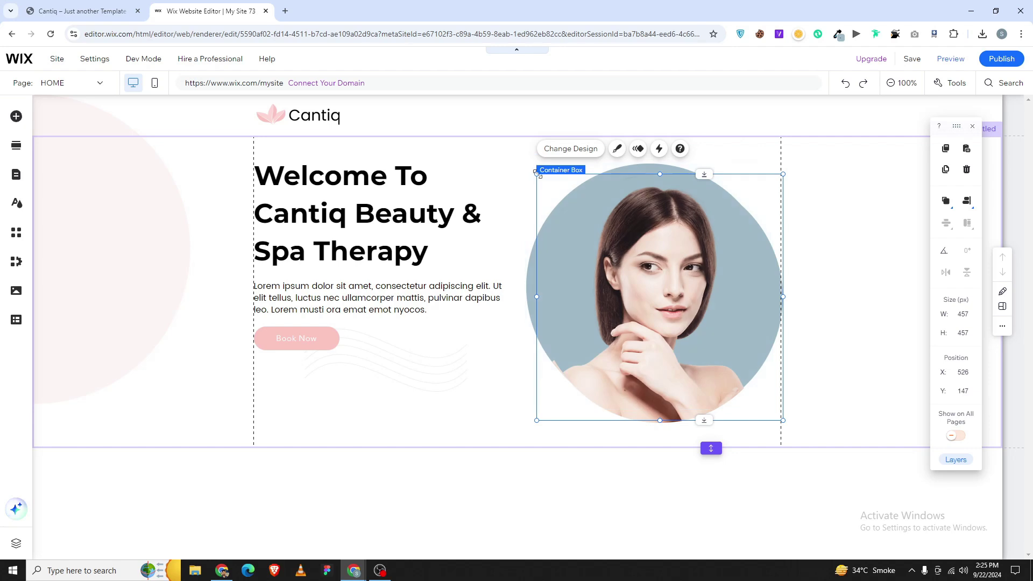
left_click(661, 267)
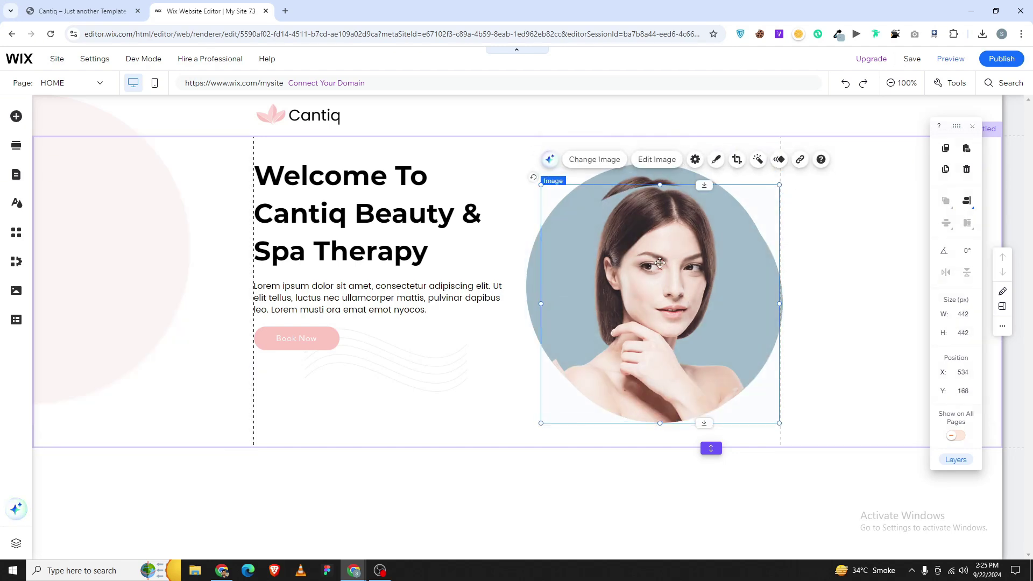
key("ctrl+z")
- Shrink the duplicated circle to about 219 × 198 px and move it to about X 489, Y 405 at the portrait's lower-left edge
mouse_move(541, 186)
left_mouse_down()
mouse_move(606, 274)
mouse_move(597, 290)
mouse_move(643, 286)
mouse_move(649, 309)
mouse_move(670, 324)
left_mouse_up()
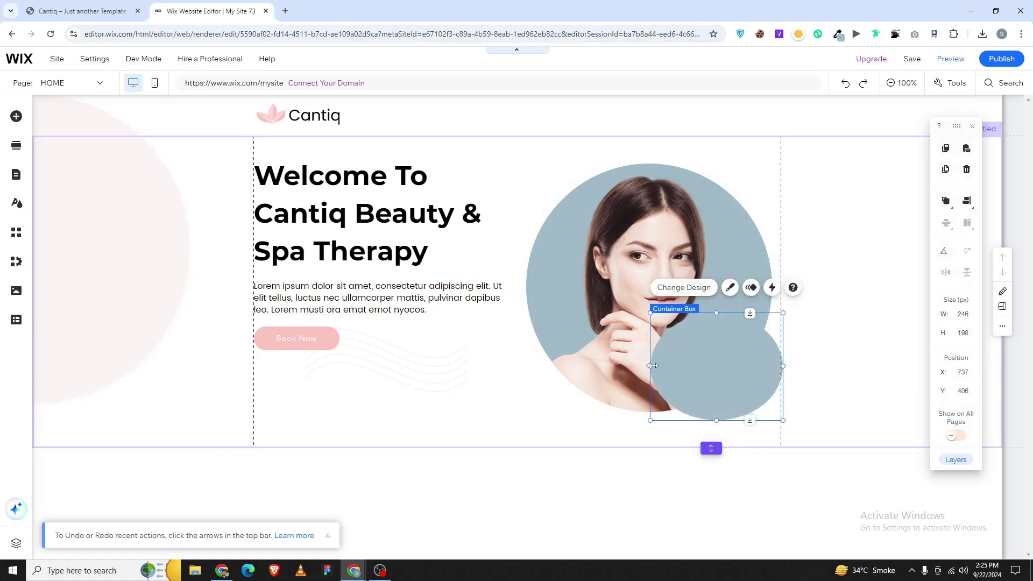
left_click_drag(657, 322, 696, 341)
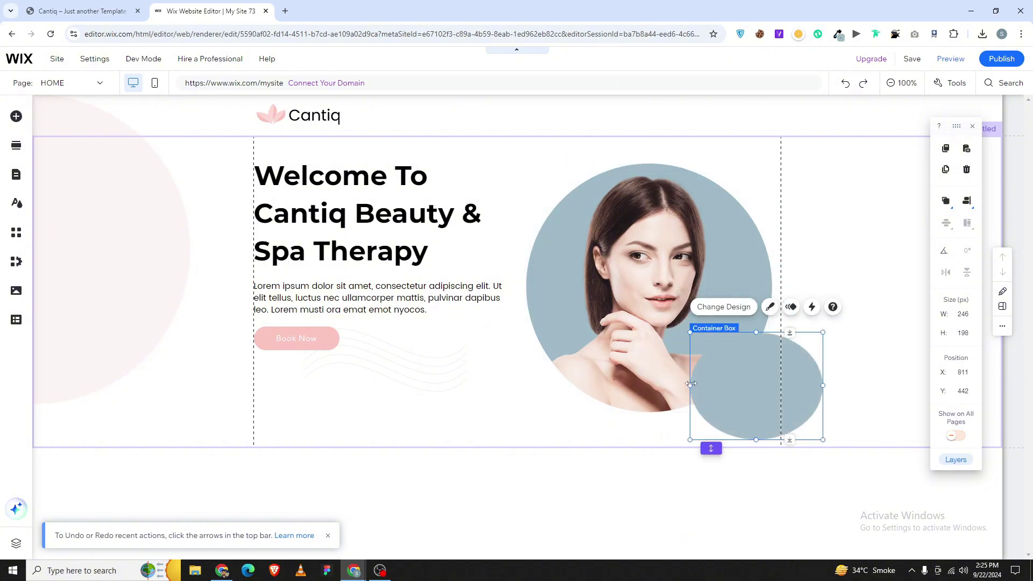
left_click_drag(690, 386, 704, 385)
left_click_drag(773, 395, 549, 374)
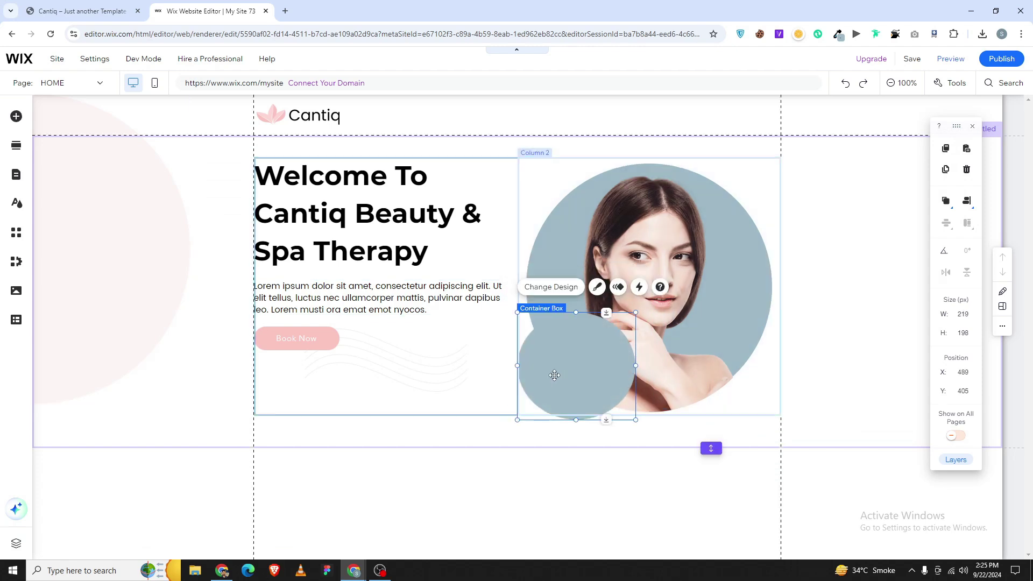
- Fill the small circle with the light pink theme color at 53% opacity and set its width to 198 px
double_click(539, 414)
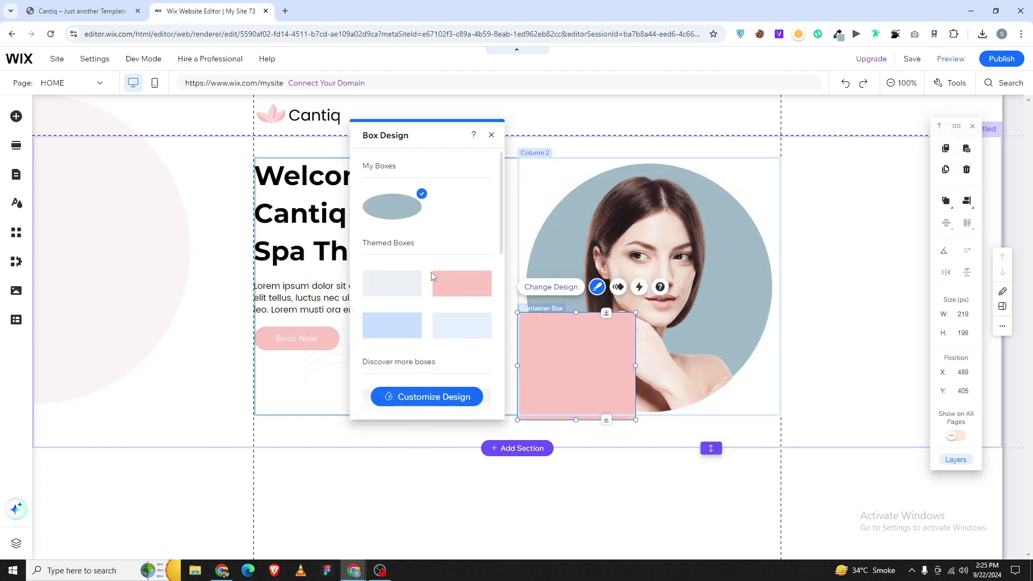
left_click(453, 286)
left_click(431, 396)
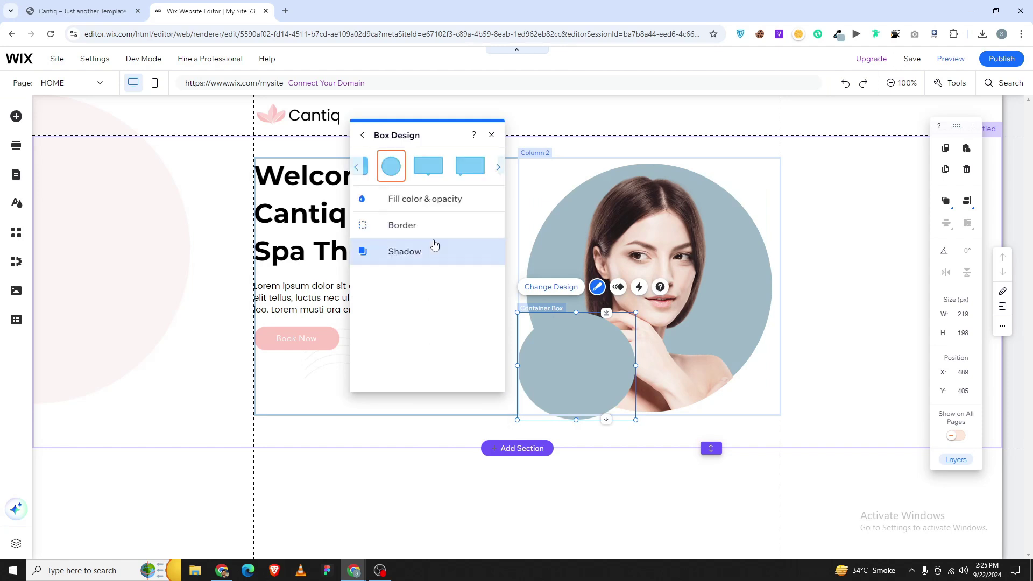
left_click(484, 242)
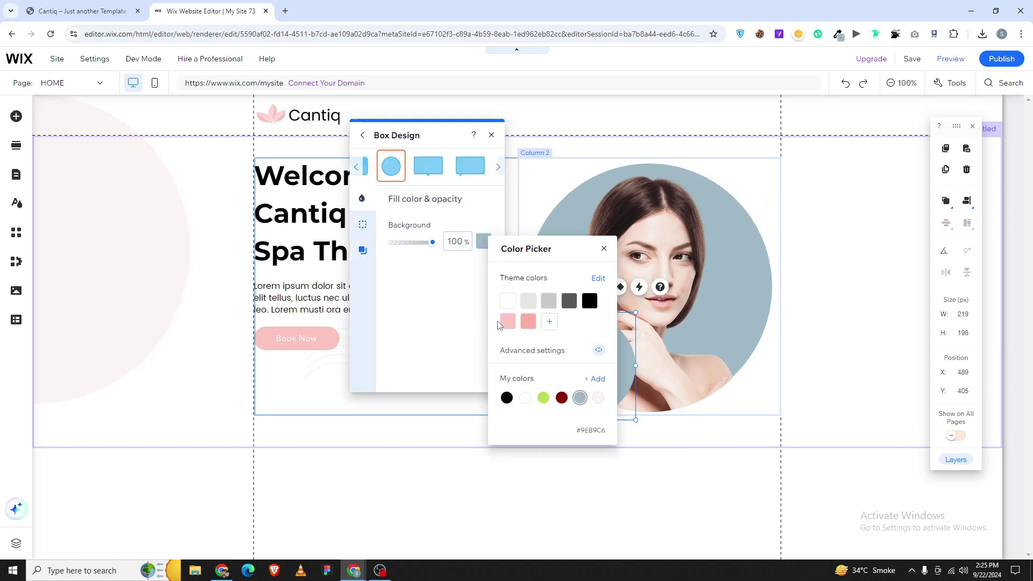
left_click(602, 249)
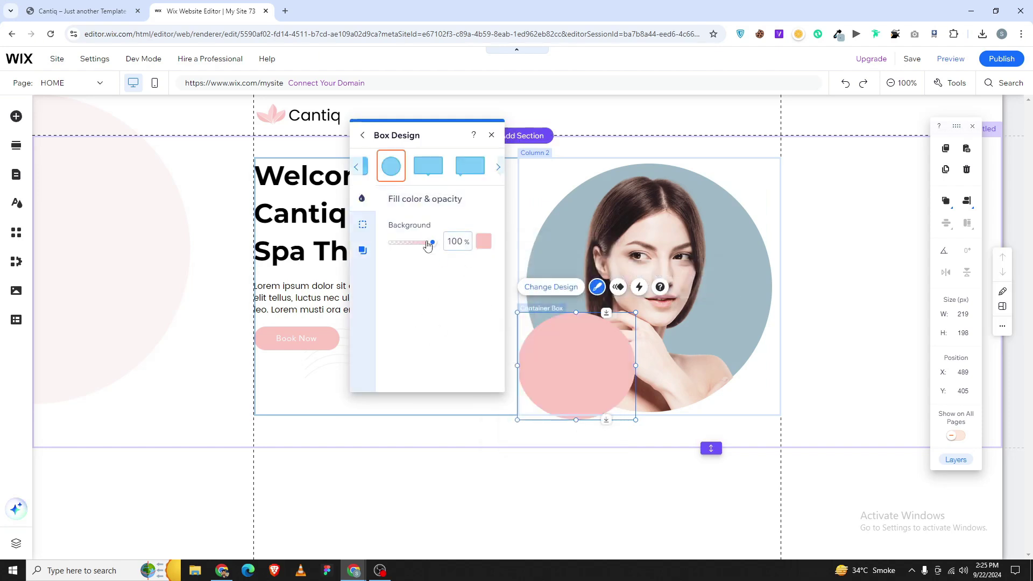
left_click_drag(431, 242, 416, 245)
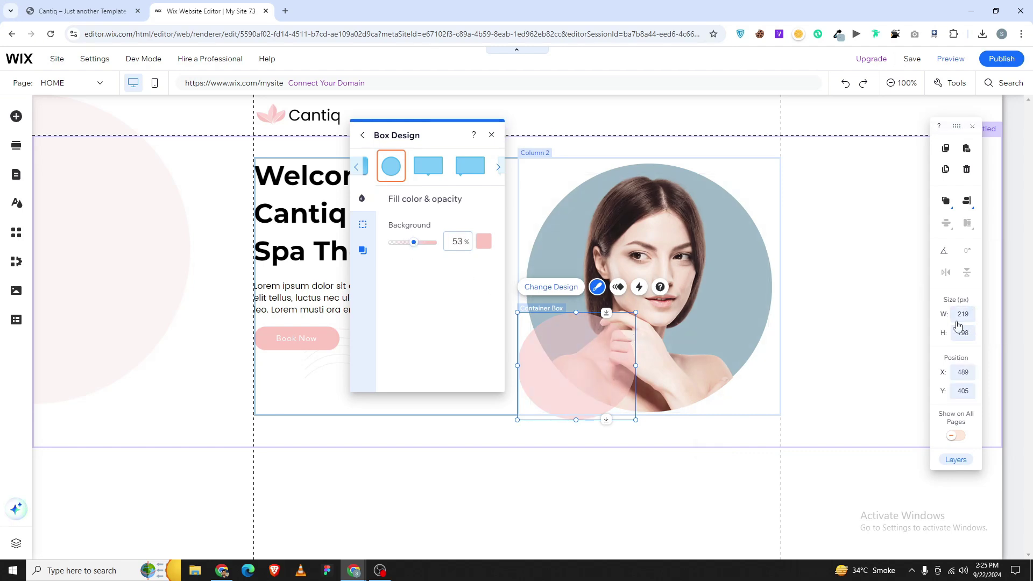
key("Return")
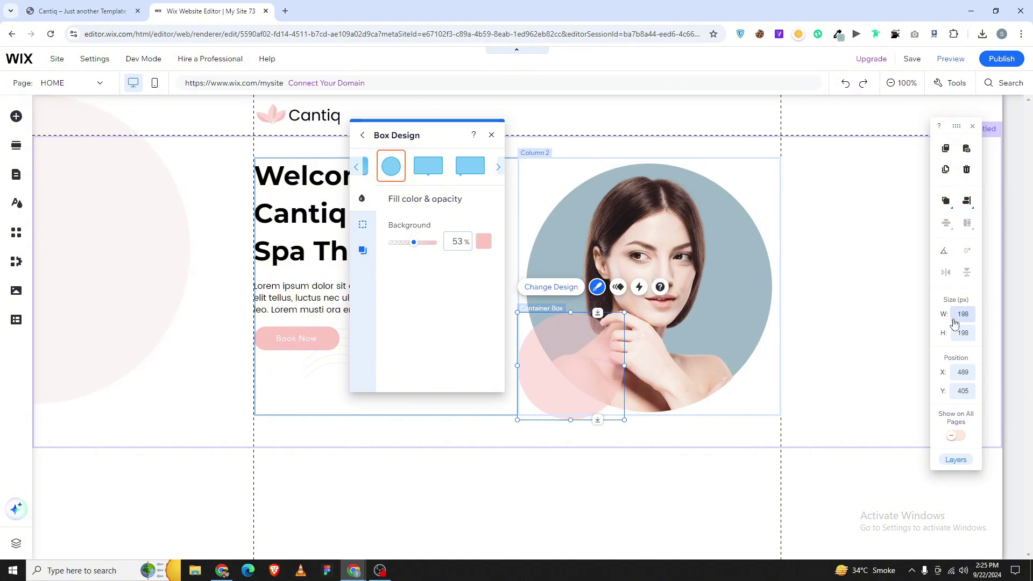
left_click(490, 136)
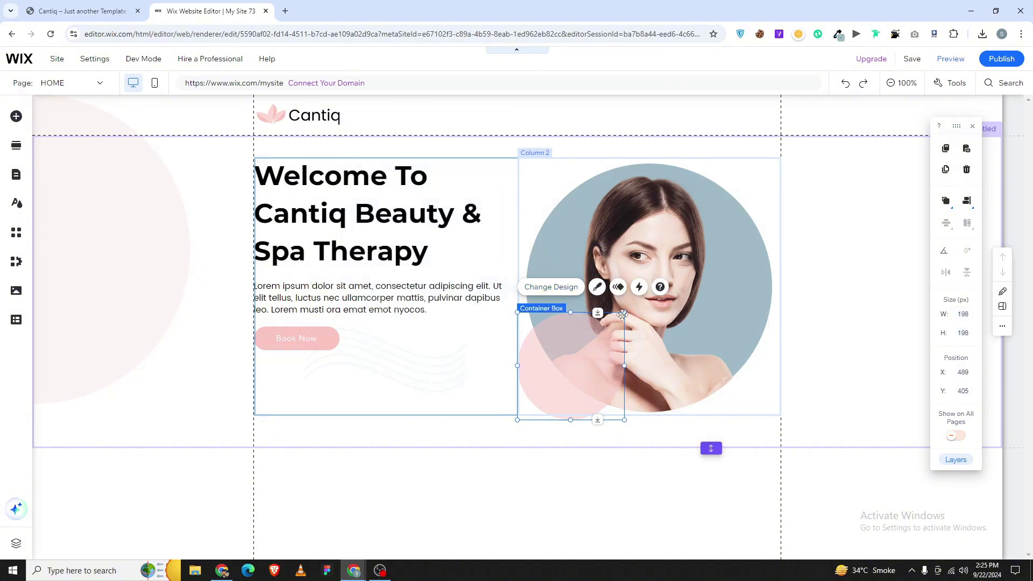
- Shrink the pink circle to about 139 × 129 px and place two copies, one about 114 × 110 px, at the blue-grey circle's right edge
left_click_drag(624, 312, 778, 268)
left_click(528, 404)
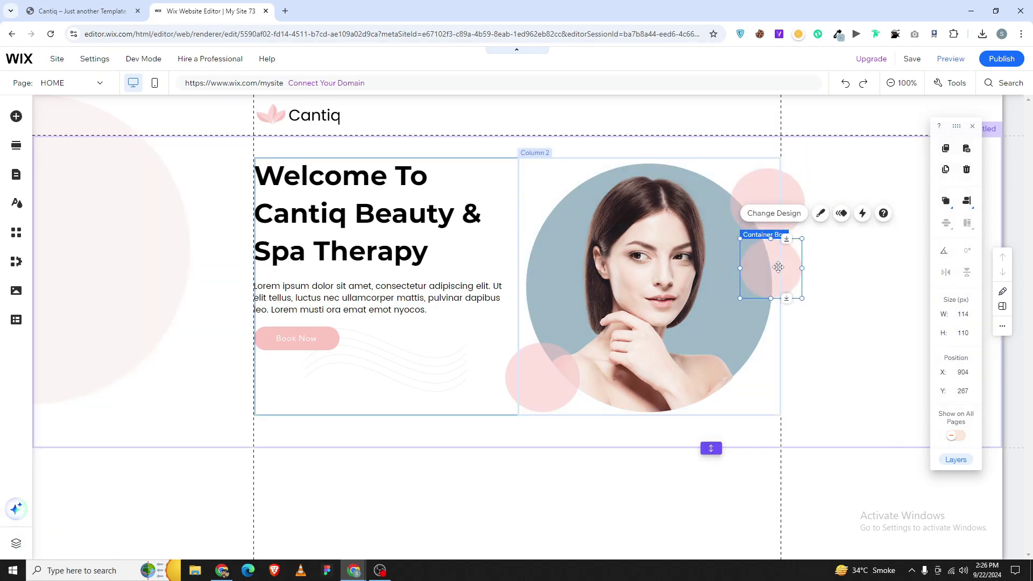
- Move the 114 × 110 px pink circle up to X 964, Y 77, overlapping the corner of the larger upper pink circle
key("ctrl+z")
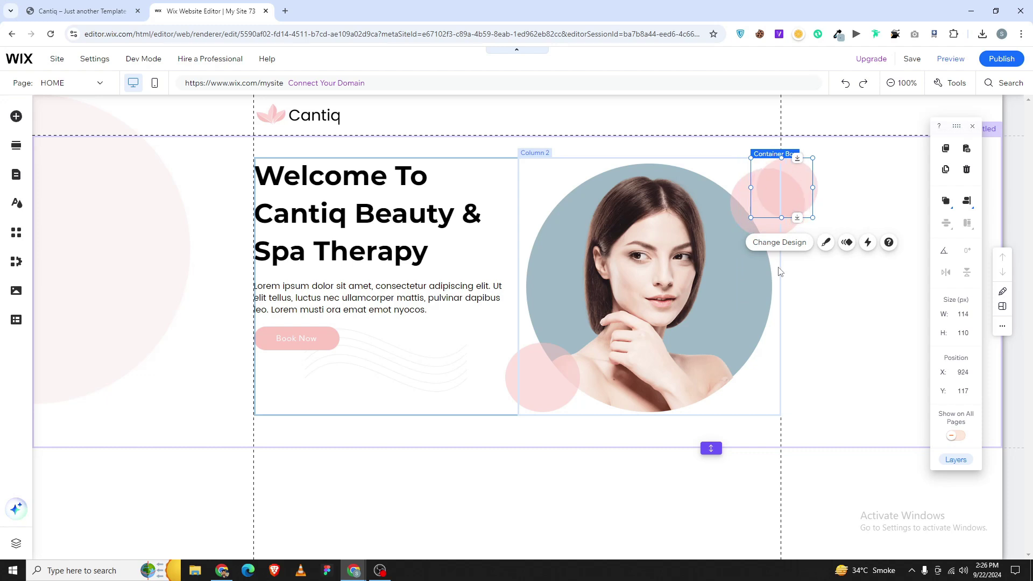
key("shift+Up")
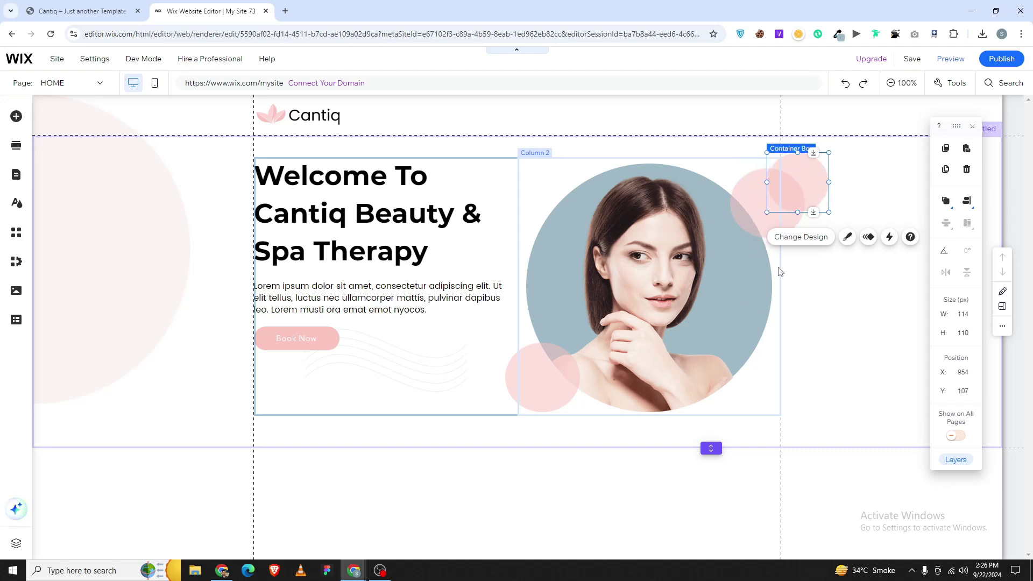
key("shift+Up")
key("shift+Up")
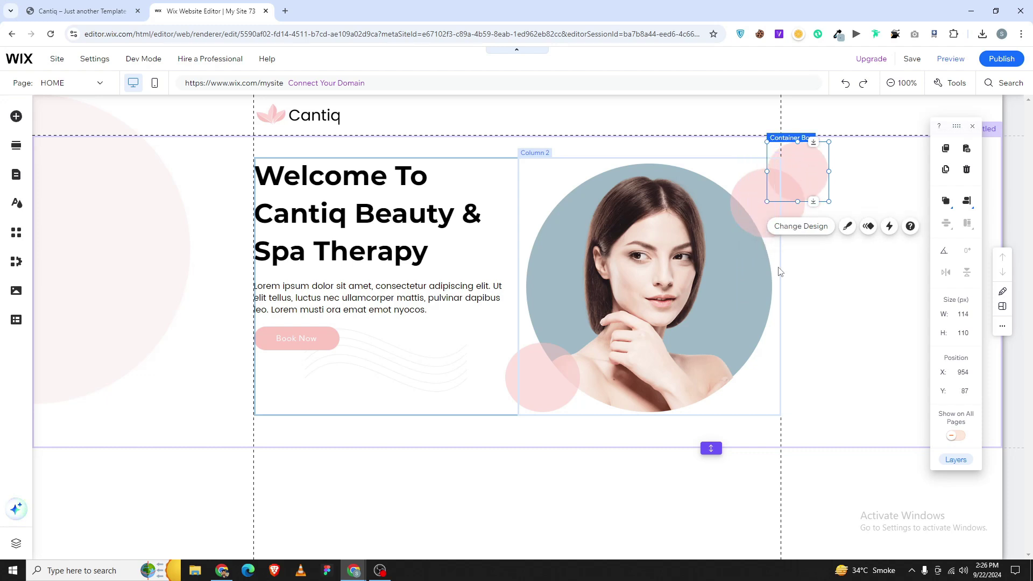
key("shift+Up")
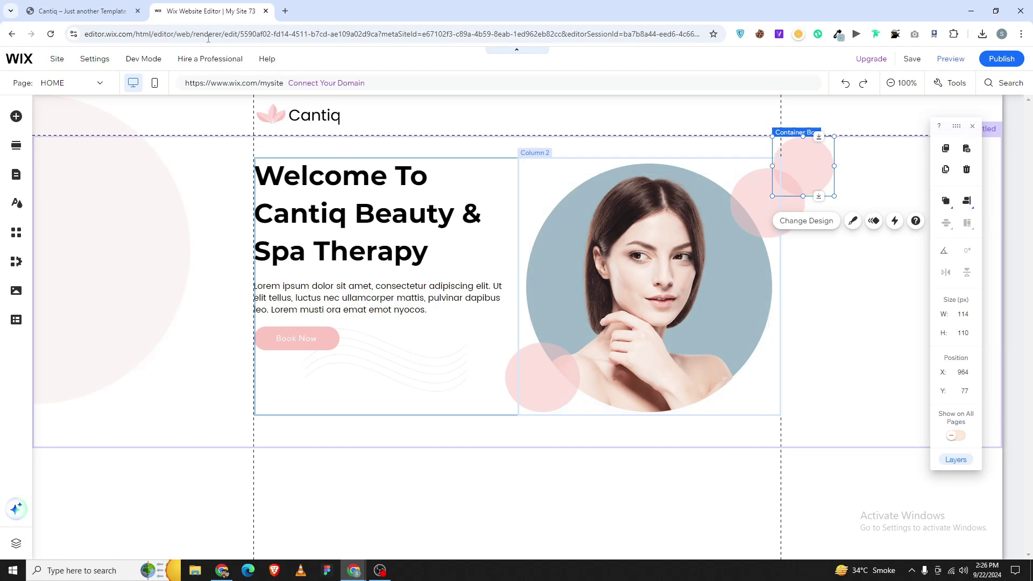
- Scale the uppermost pink circle down to about 64 × 62 px at X 984, Y 115, using the reference site for comparison
left_click(83, 11)
left_click(197, 4)
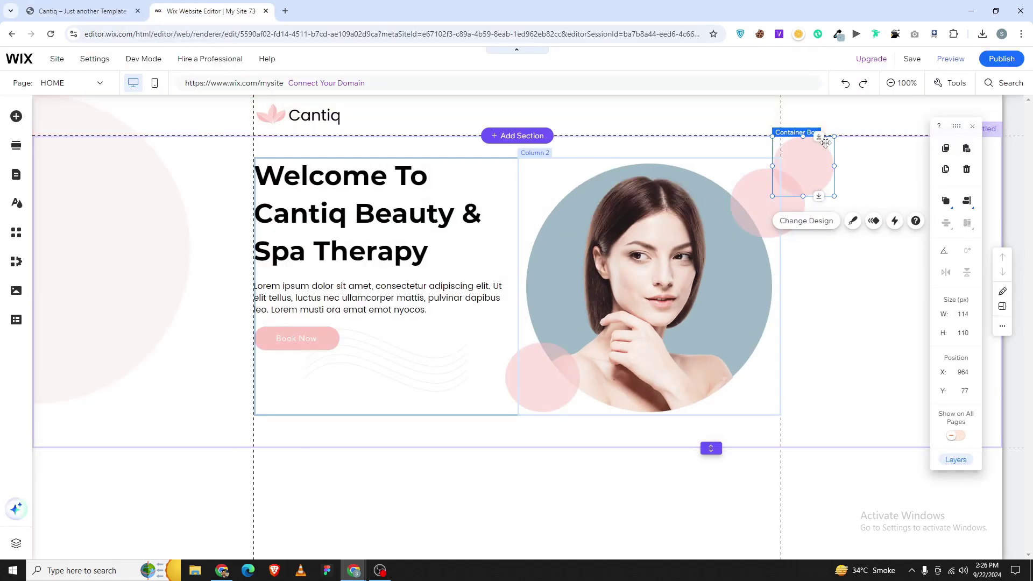
left_click_drag(833, 133, 817, 156)
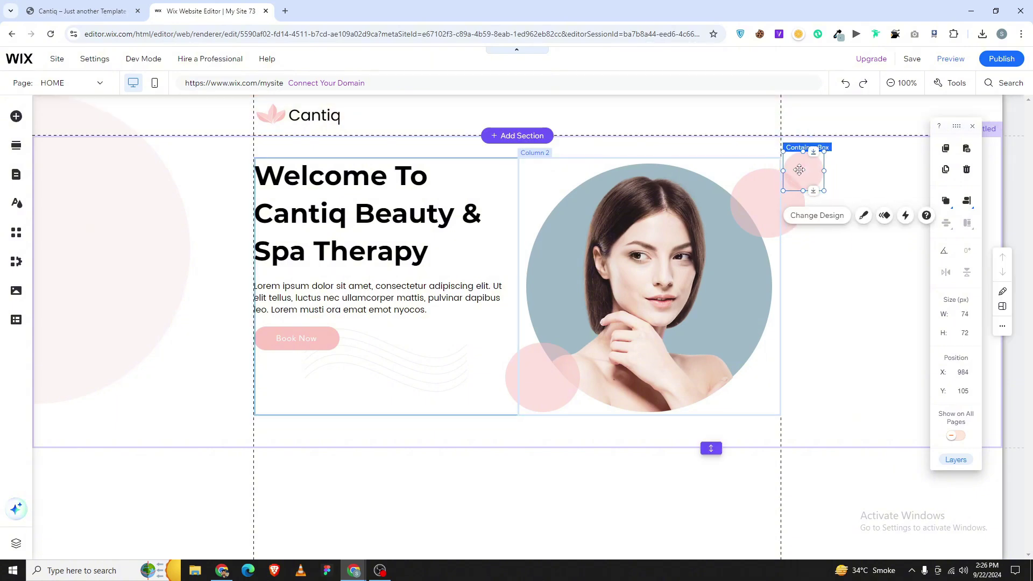
left_click(140, 5)
left_click(210, 10)
left_click_drag(823, 152, 818, 156)
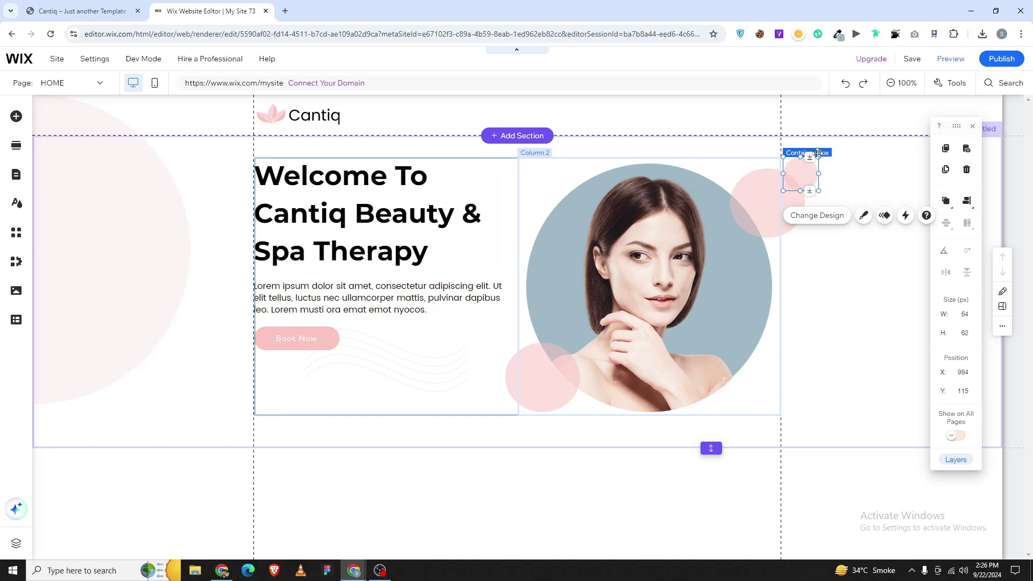
- Set the larger upper pink circle's width to 129 px so it becomes perfectly round
left_click(766, 224)
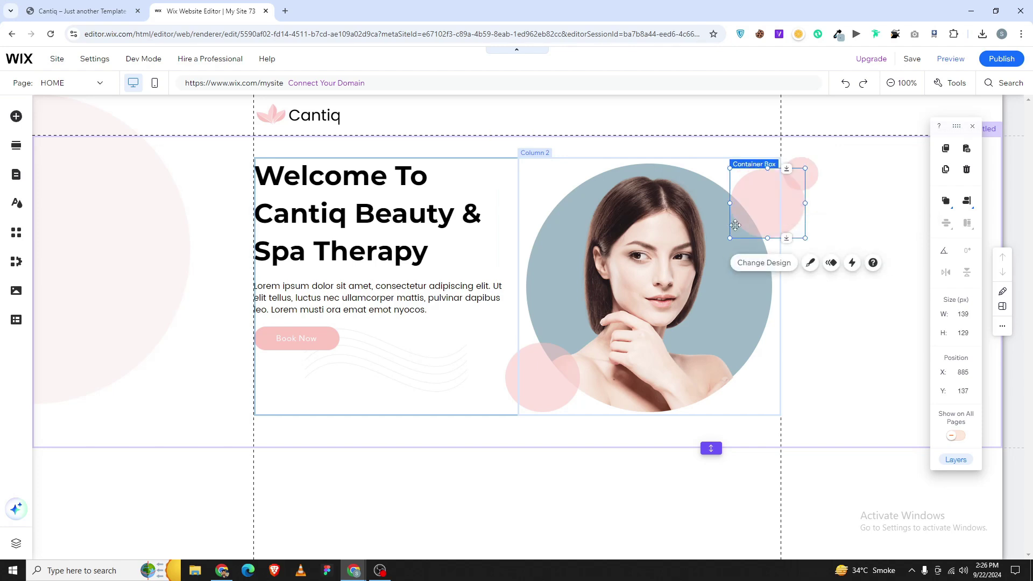
left_click(963, 315)
type("129")
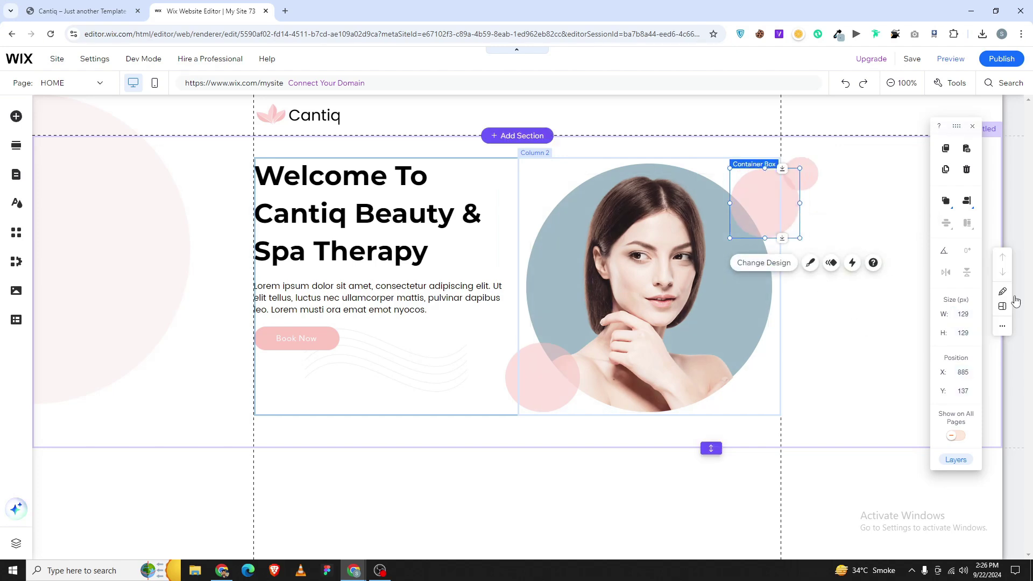
left_click(825, 239)
- Move the 129 px pink circle down and inward over the blue-grey circle's upper-right edge, matching the reference site
left_click(111, 3)
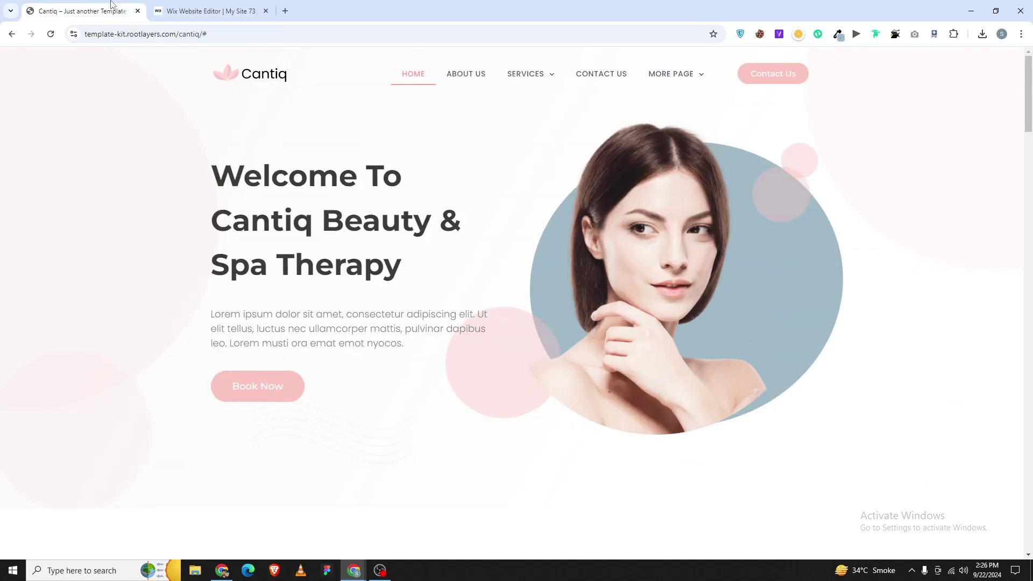
left_click(202, 6)
left_click(807, 206)
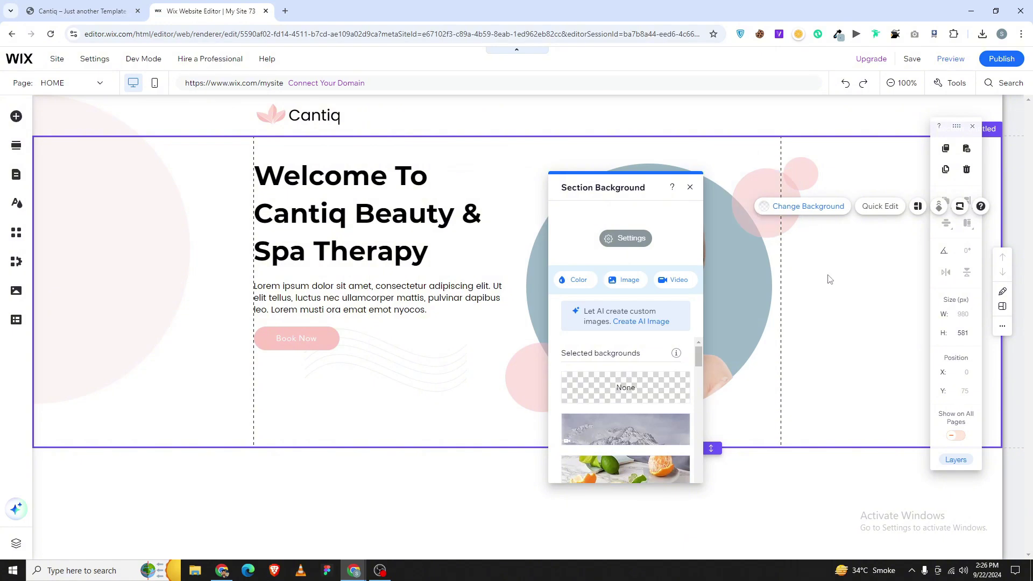
left_click(783, 186)
left_click(770, 200)
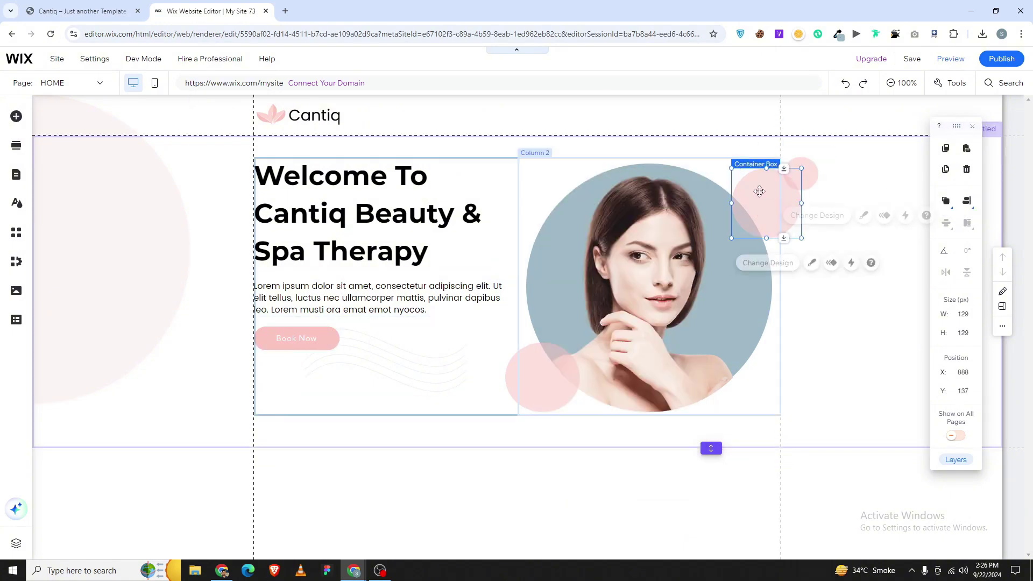
left_click_drag(764, 168, 742, 202)
- Move the smallest pink circle to X 930, Y 134, just above the 129 px pink circle
left_click(805, 171)
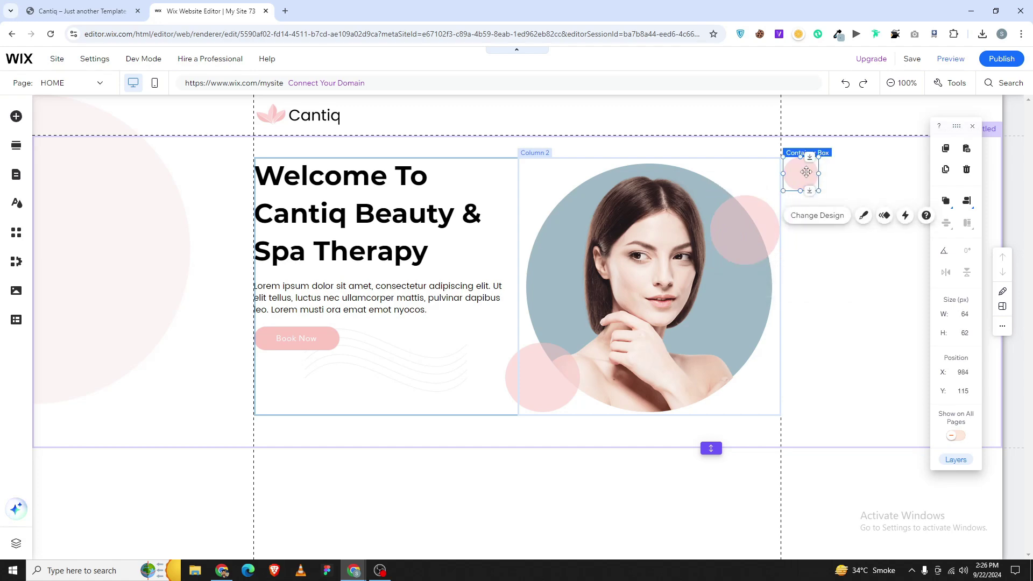
left_click_drag(805, 171, 777, 189)
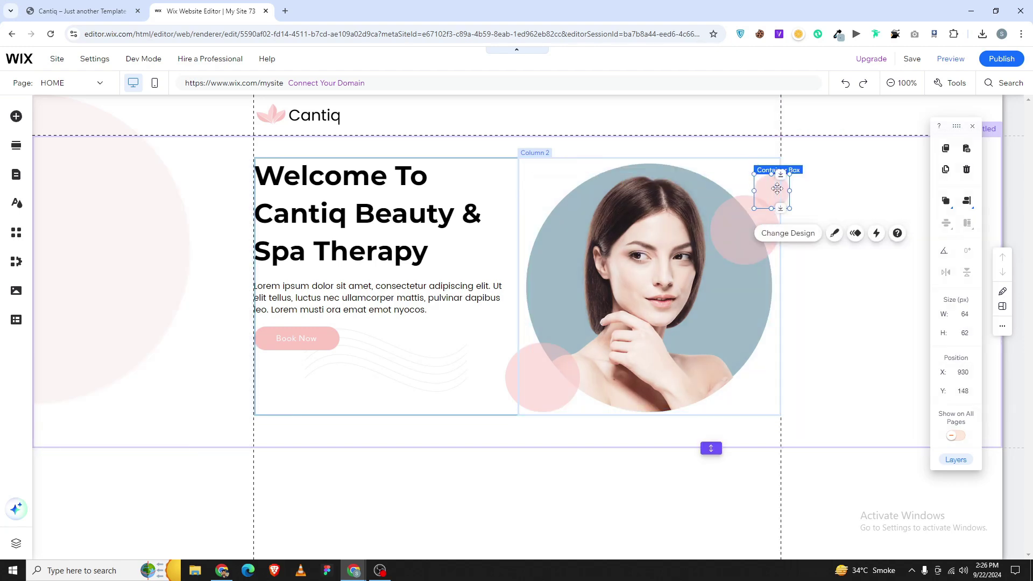
key("shift+Left")
key("shift+Down")
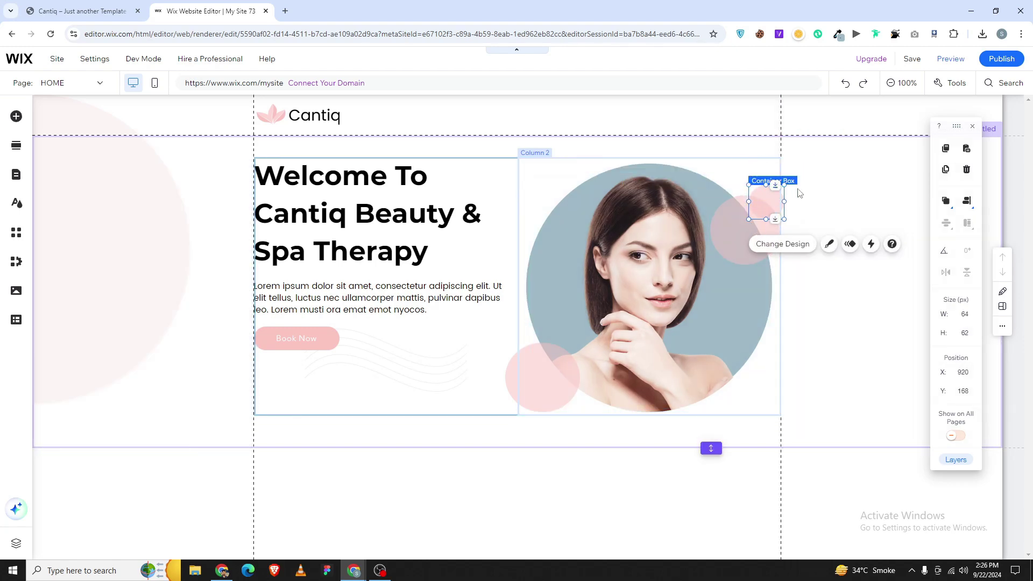
key("Up")
key("Up")
key("Up")
key("shift+Up")
key("shift+Right")
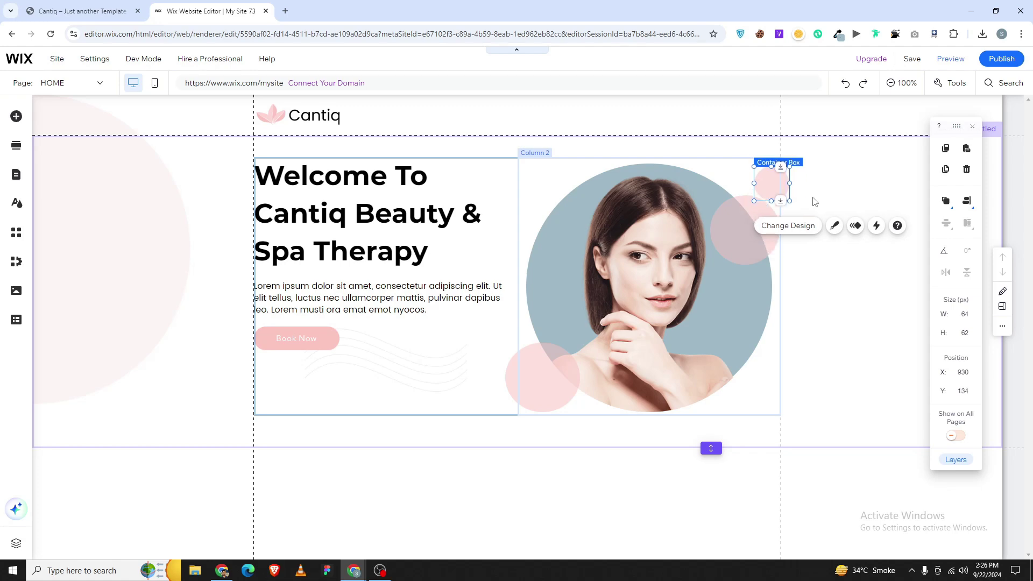
- Duplicate the large pale circle at the hero's left edge and place the copy at the opposite edge, at about X 1040, Y 0
left_click(810, 201)
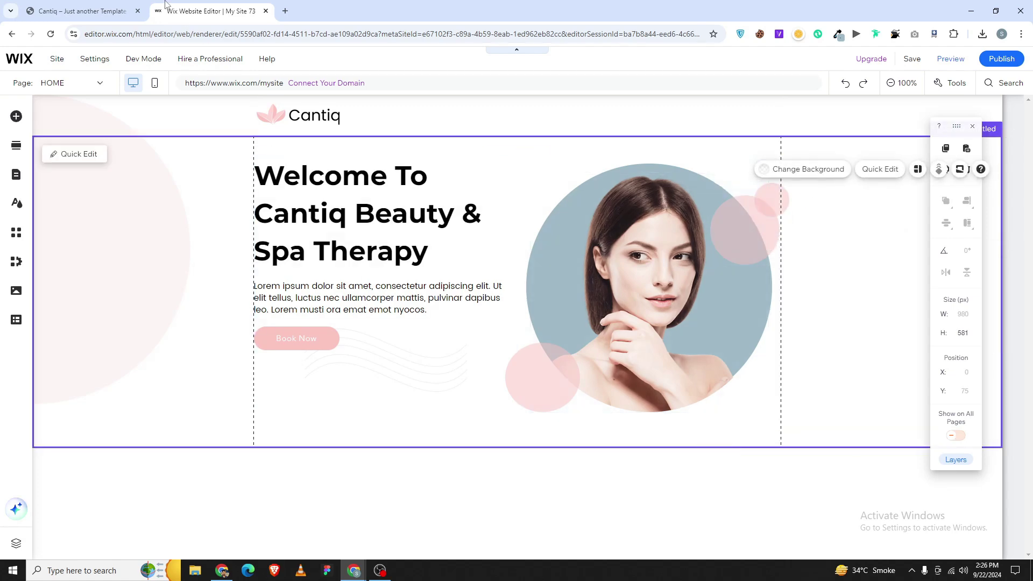
left_click(109, 5)
left_click(207, 10)
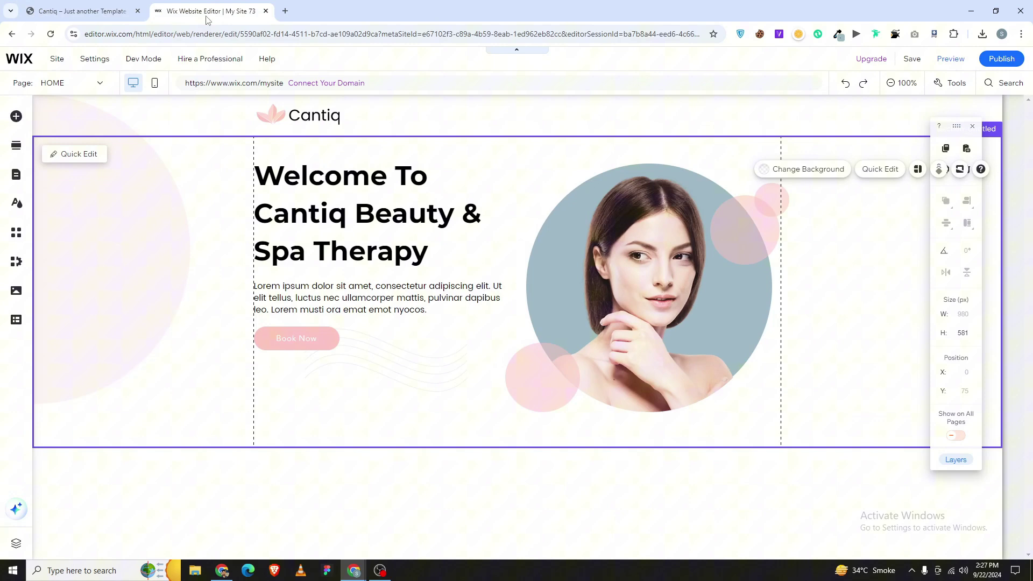
left_click(146, 226)
left_click_drag(145, 225, 963, 145)
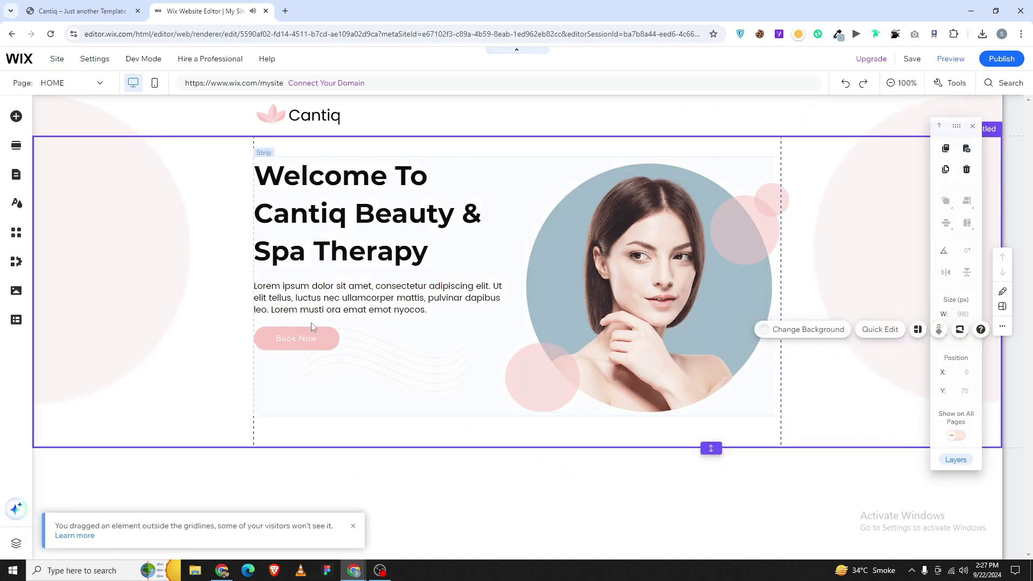
- Shift the left pale circle slightly outward and move its right-hand copy outward to X 1060, Y 0
left_click(109, 270)
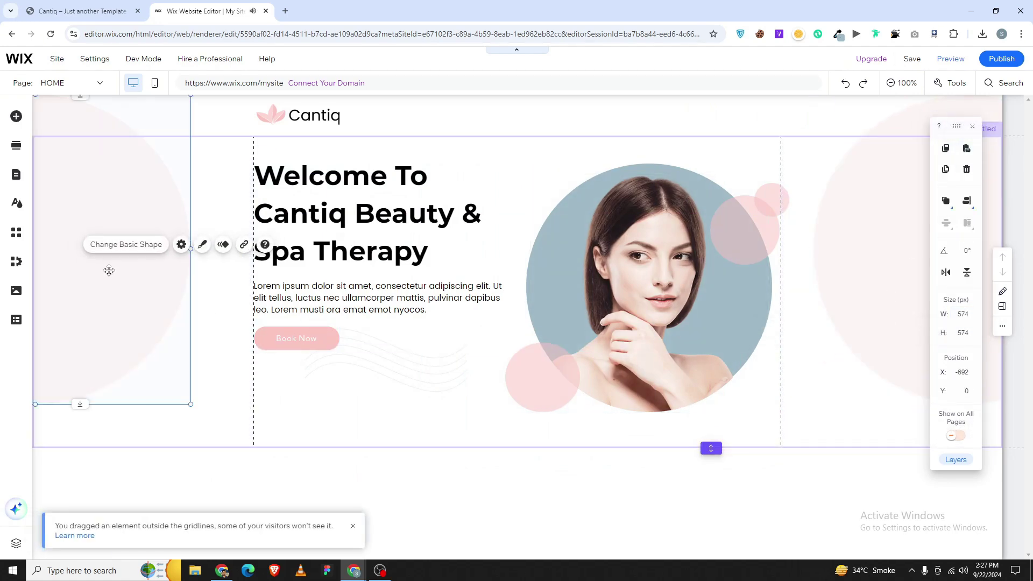
left_click(835, 377)
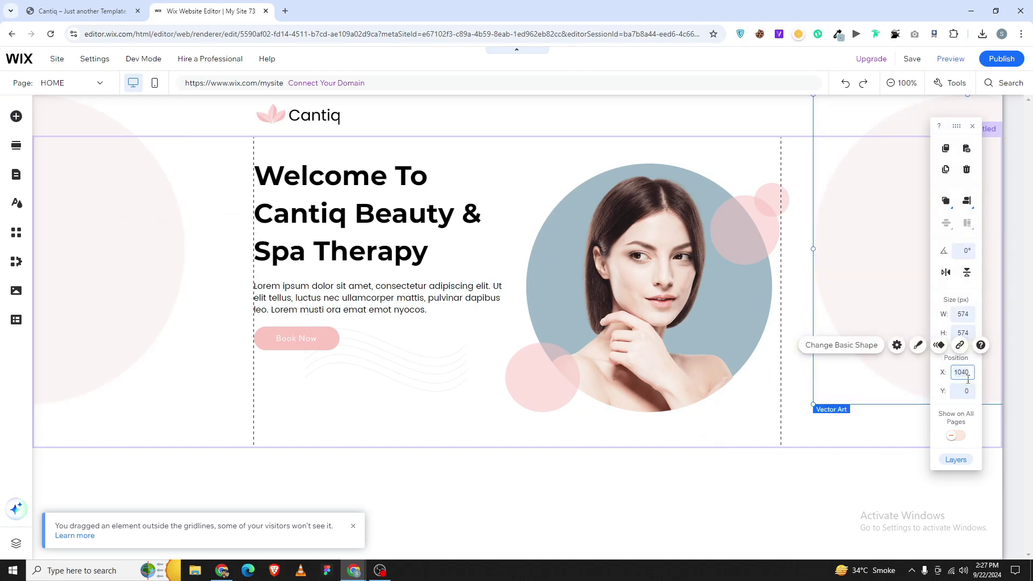
type("700")
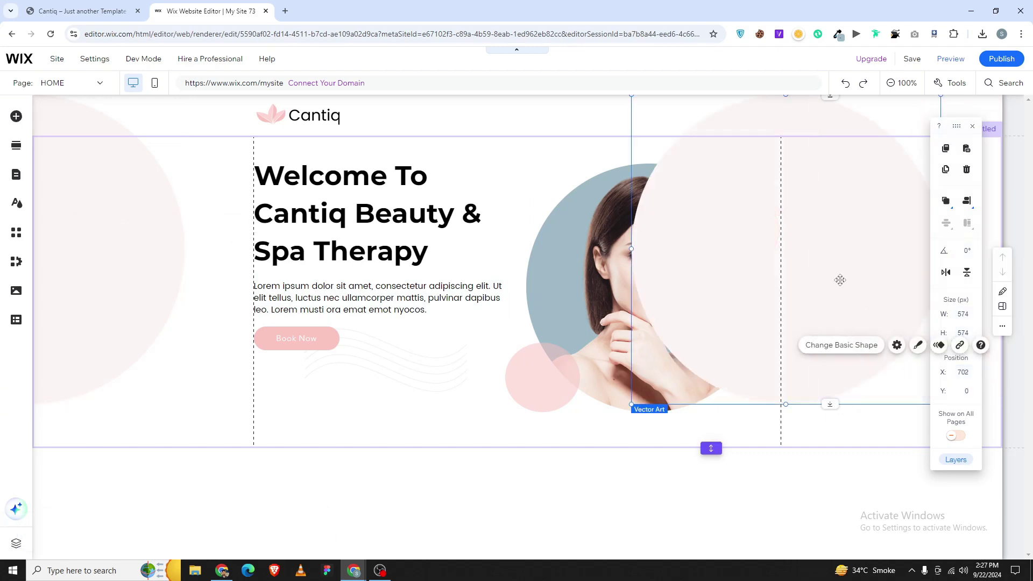
left_click_drag(835, 272, 1026, 268)
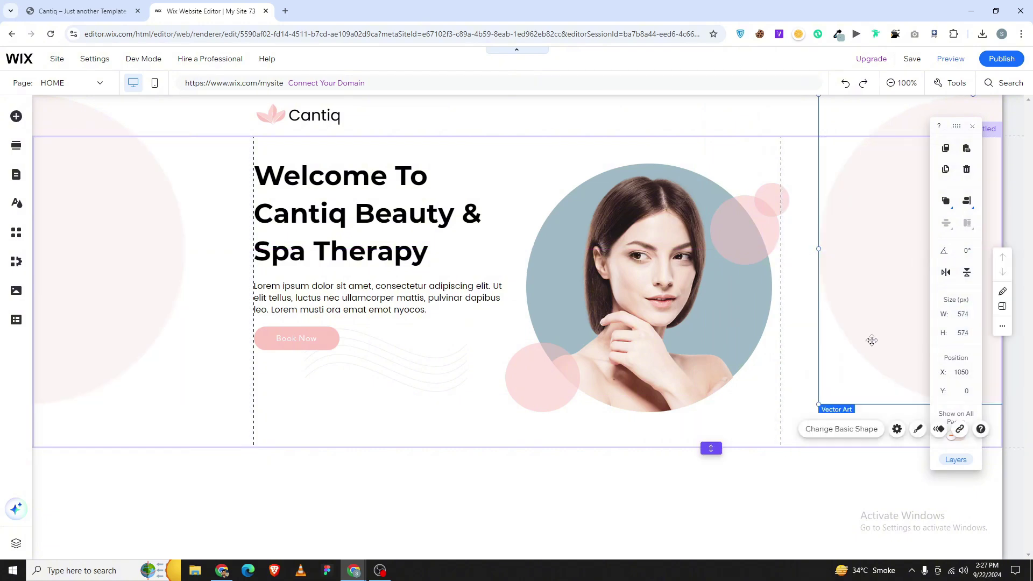
- Center the two-column strip vertically within the hero section, at Y 125
left_click(711, 410)
left_click(505, 260)
left_click(507, 261)
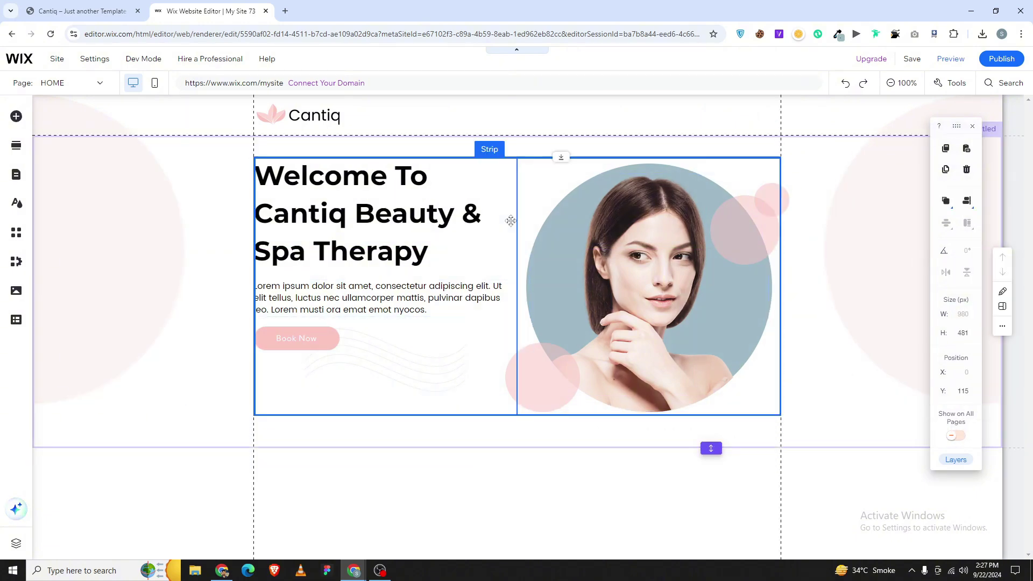
left_click(946, 224)
left_click(946, 230)
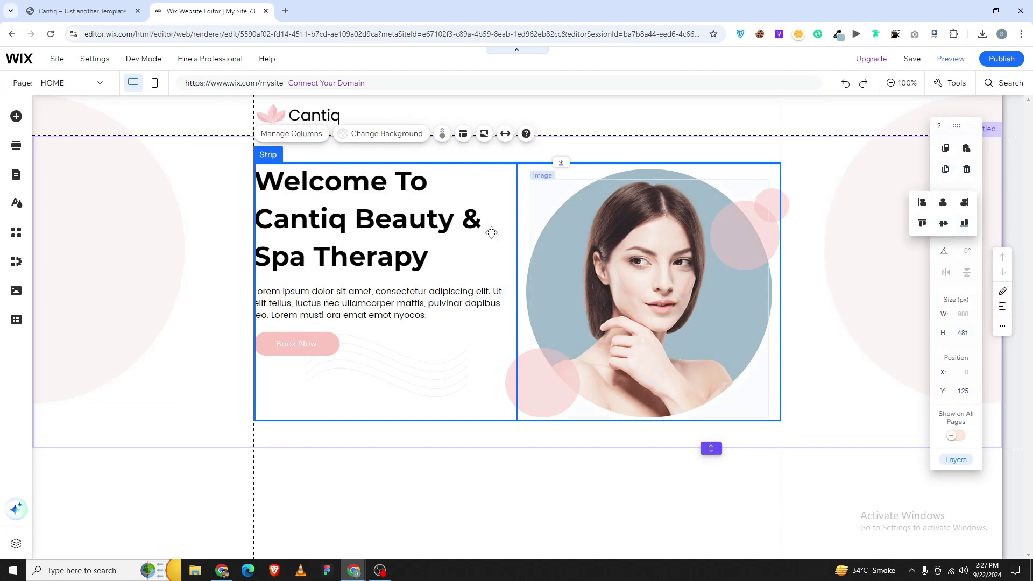
- Select the heading, paragraph and Book Now button together in the hero's first column
left_click(512, 297)
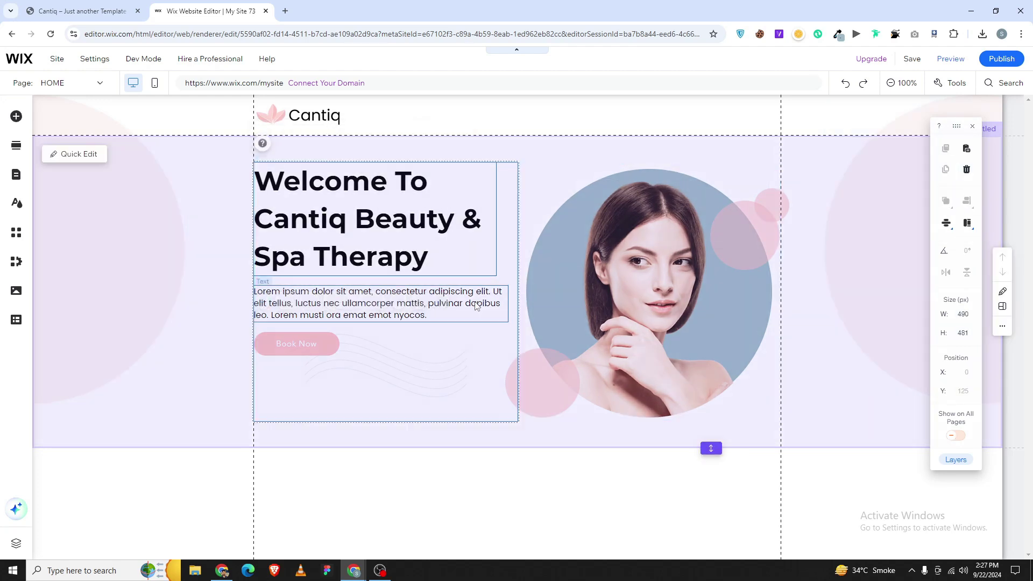
left_click_drag(324, 422, 391, 318)
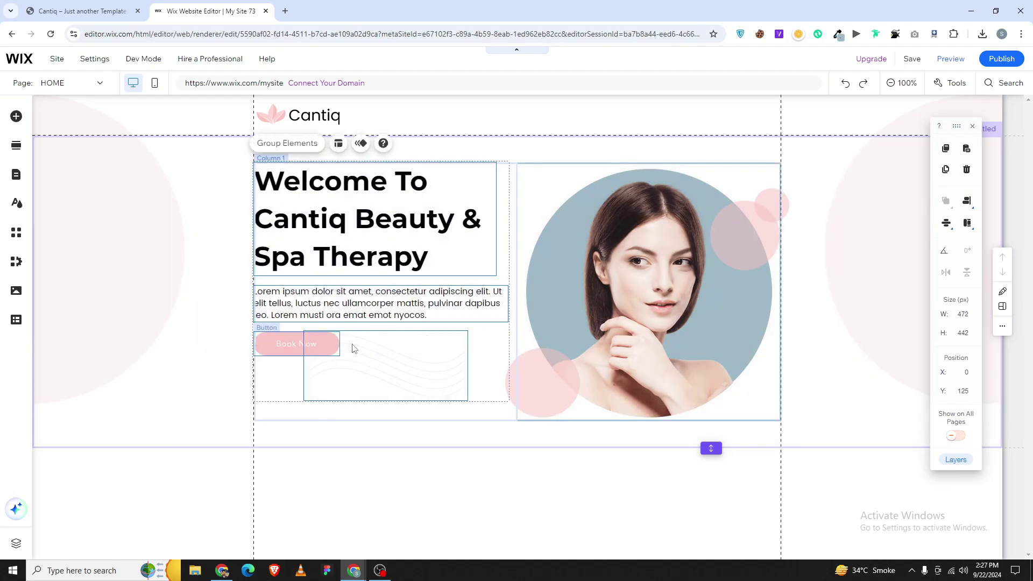
left_click(280, 348)
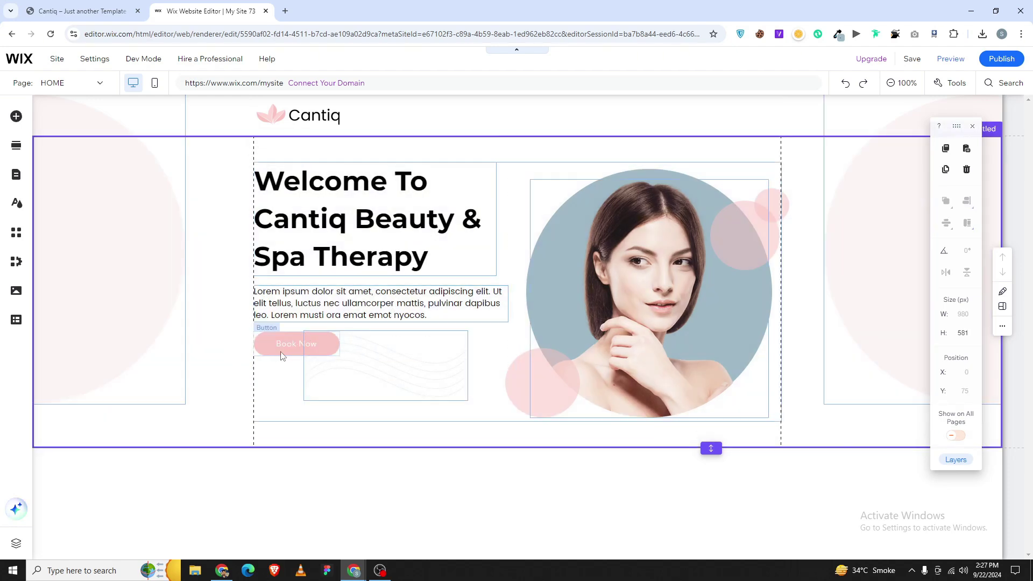
left_click(437, 314, "shift")
left_click(377, 236, "shift")
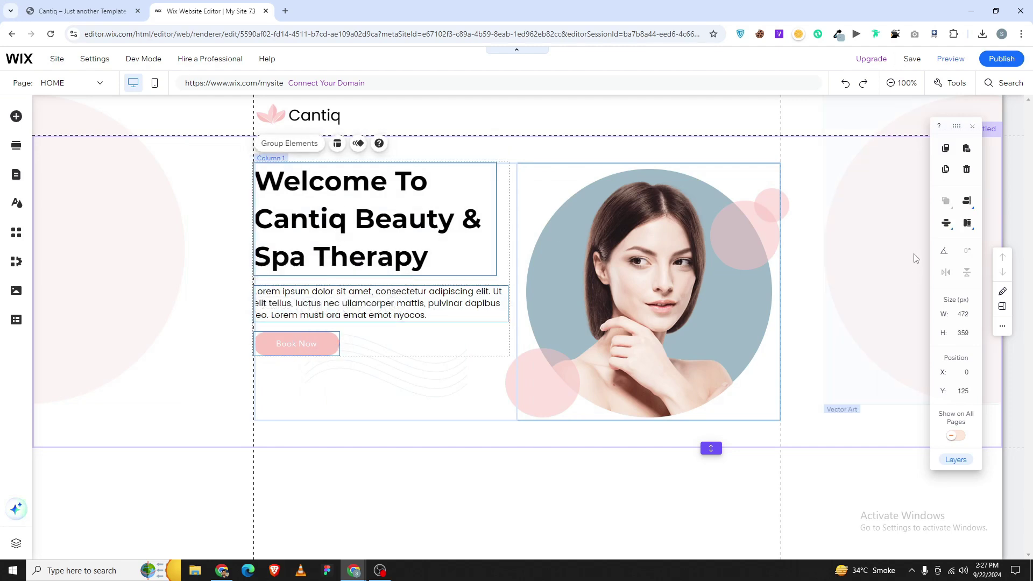
- Try distributing the selected heading, paragraph and button and aligning them to the left
left_click(943, 221)
left_click(927, 228)
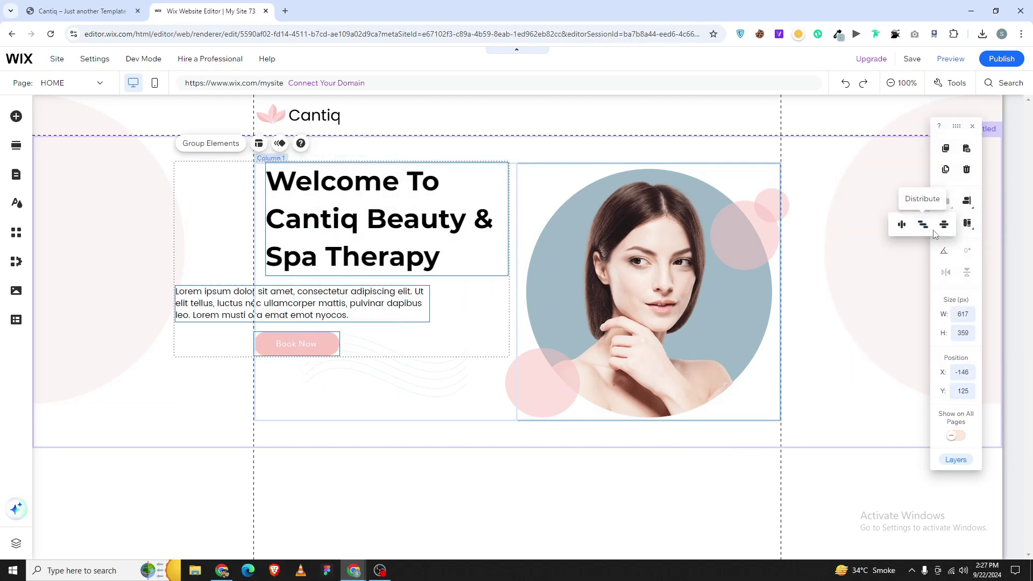
mouse_move(966, 200)
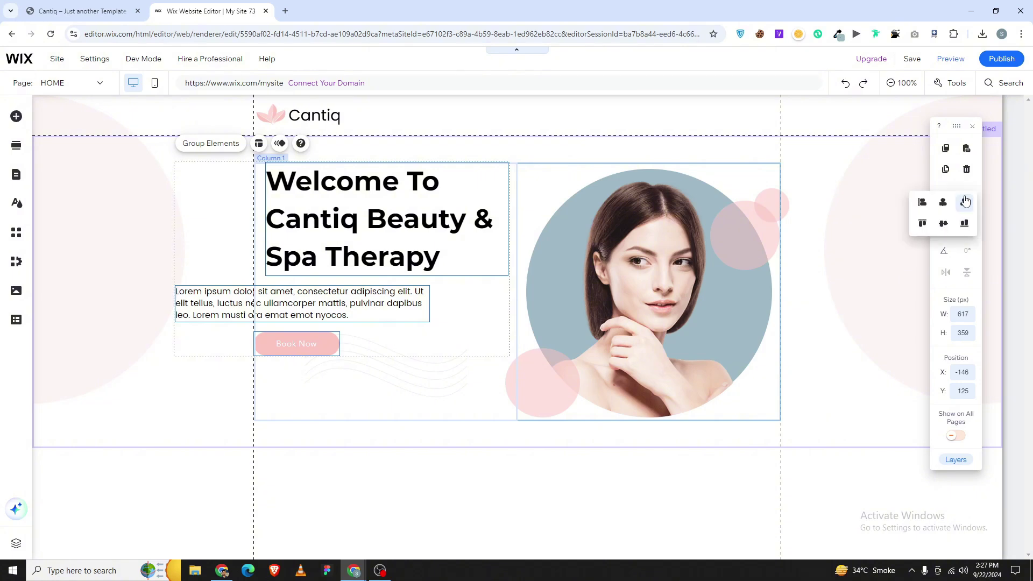
left_click(923, 201)
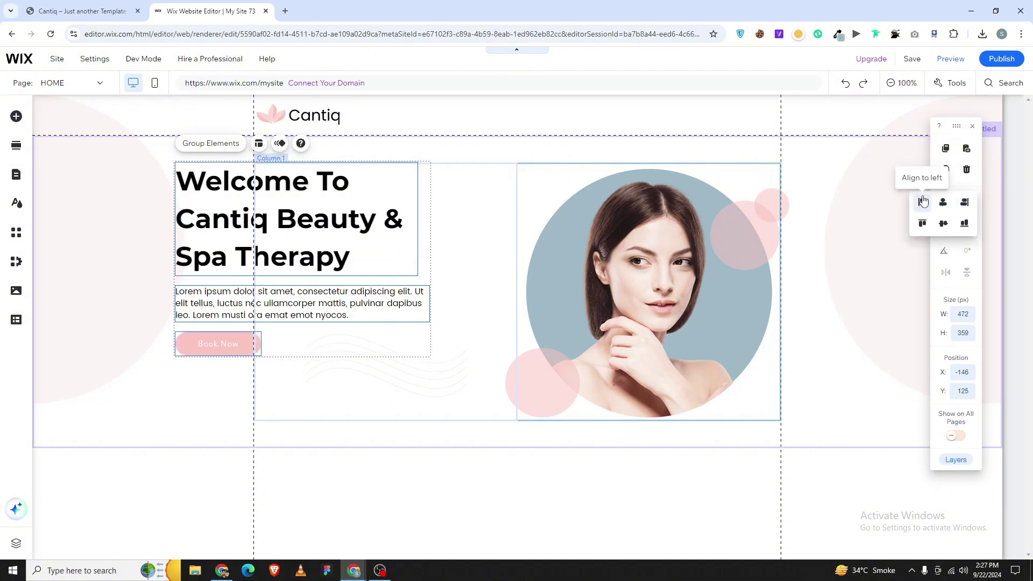
left_click(923, 201)
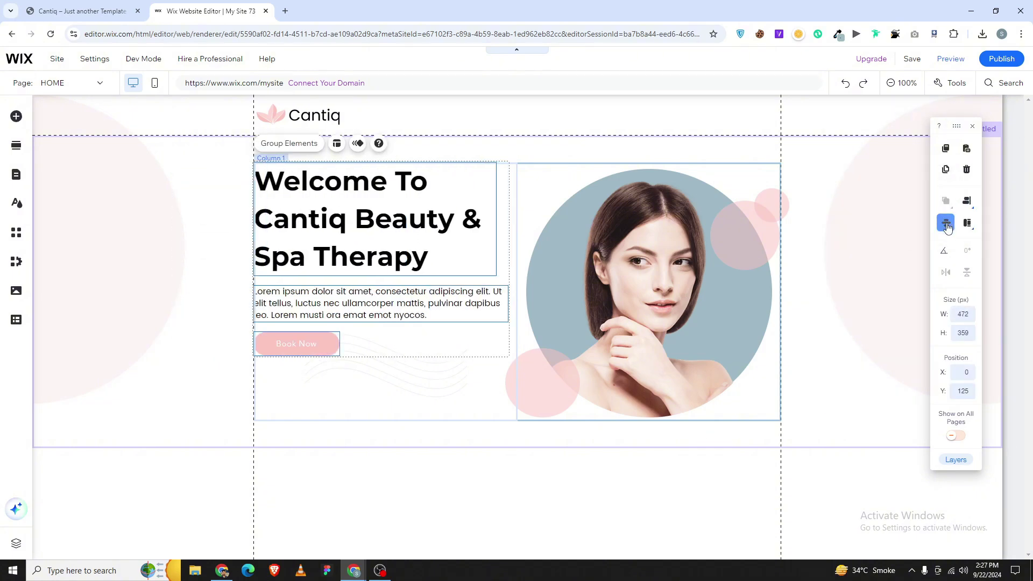
mouse_move(948, 228)
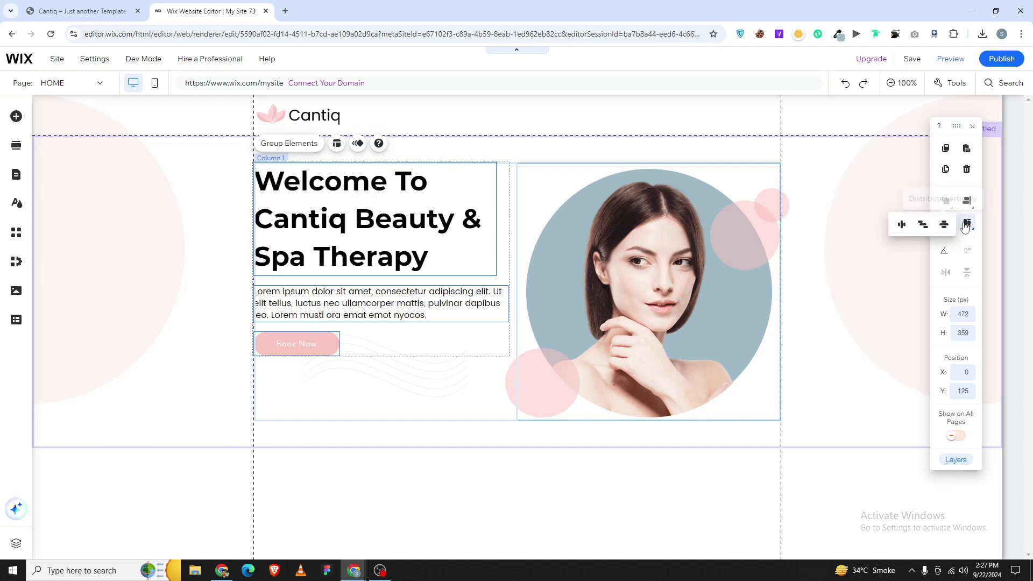
left_click(923, 224)
key("ctrl+z")
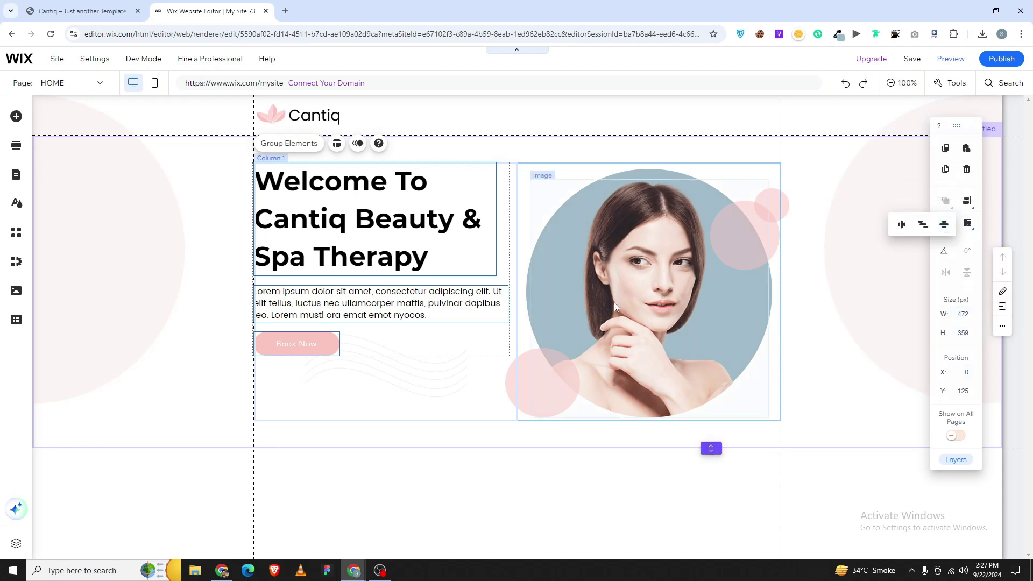
- Group the heading, paragraph, button and wavy-line graphic, center the group horizontally and vertically in its column, and compare with the reference site
left_click(438, 369, "shift")
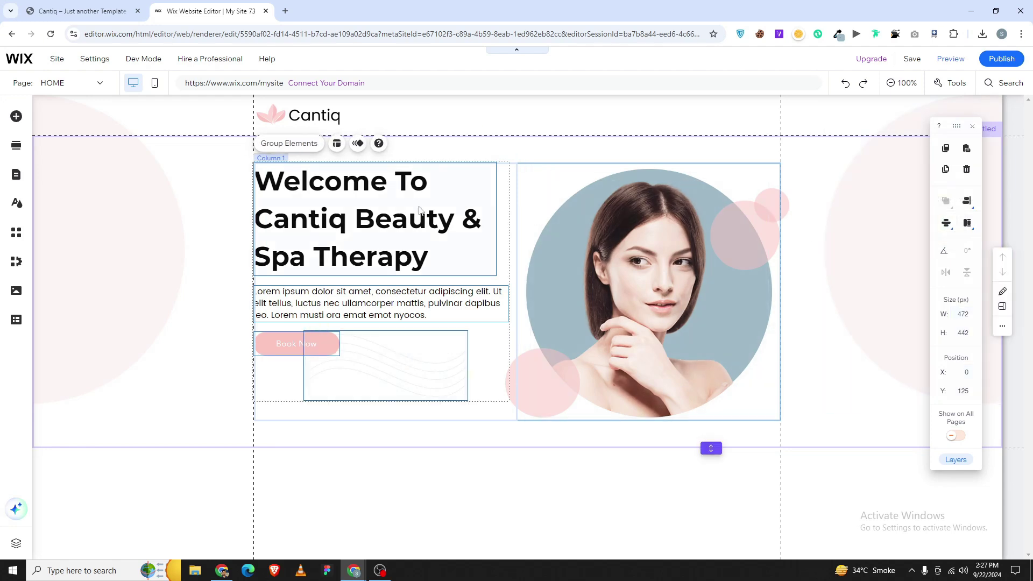
left_click(289, 143)
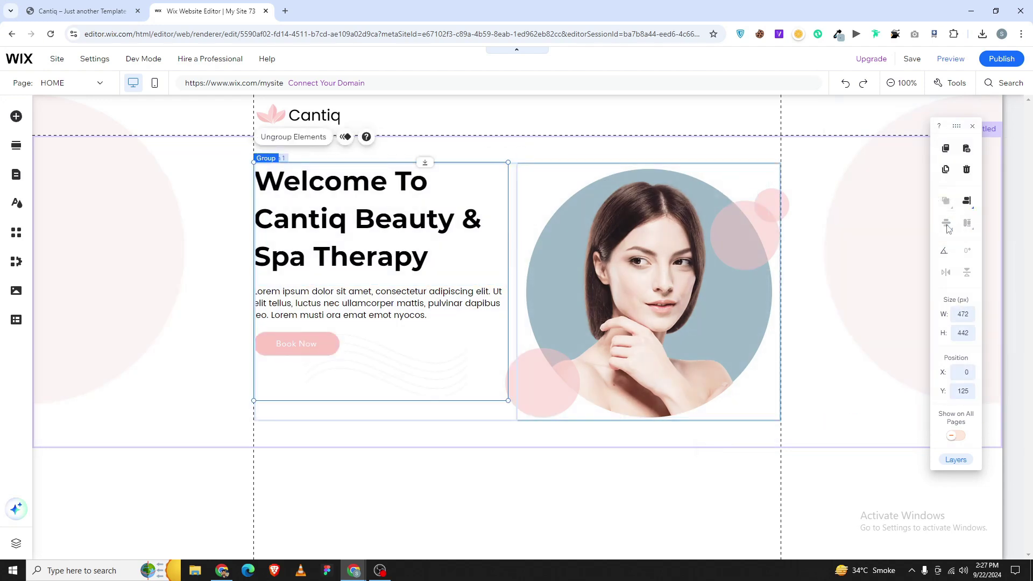
left_click(967, 204)
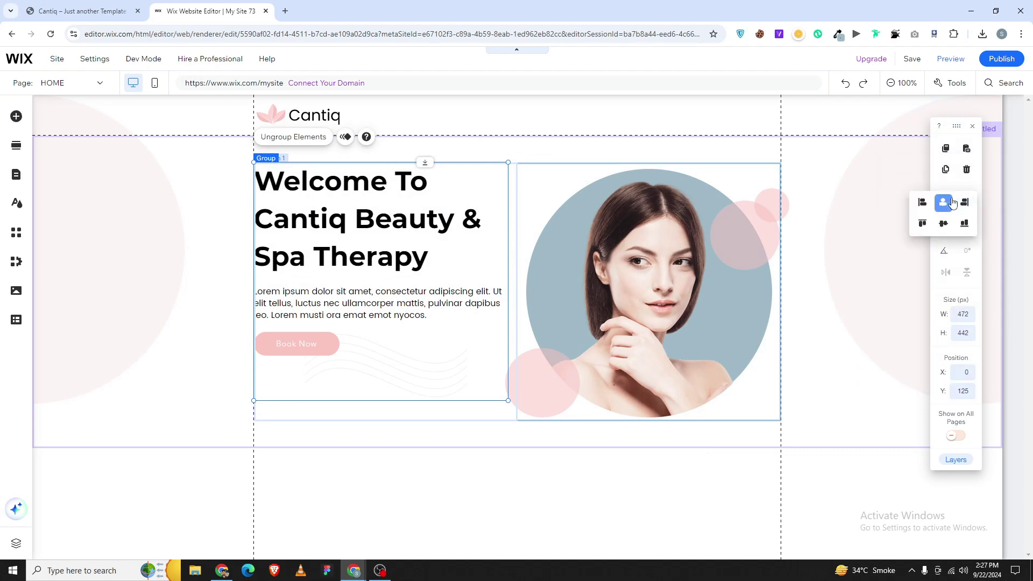
left_click(952, 202)
left_click(943, 223)
left_click(828, 345)
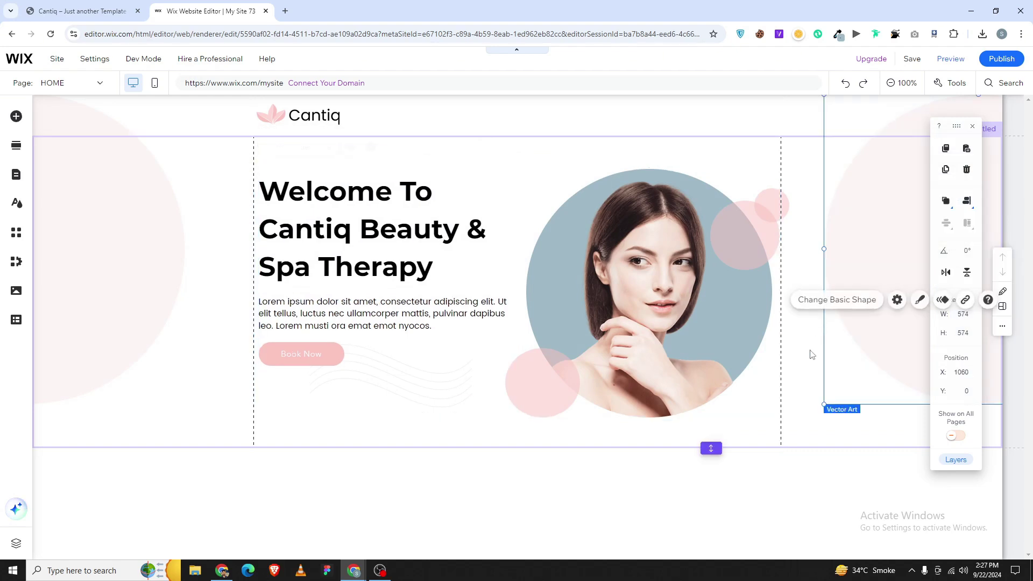
left_click(812, 406)
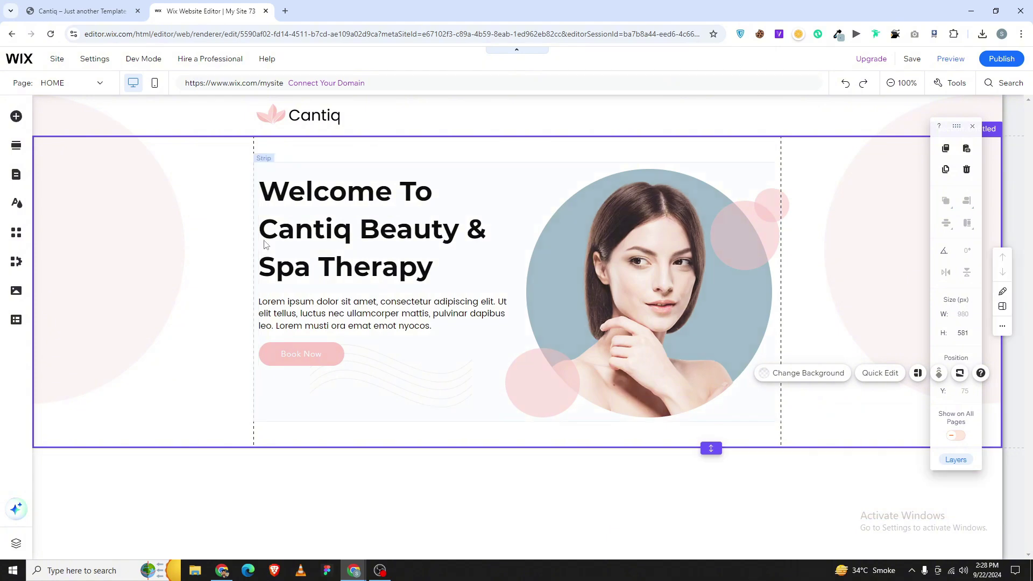
key("ctrl+Tab")
key("ctrl+Tab")
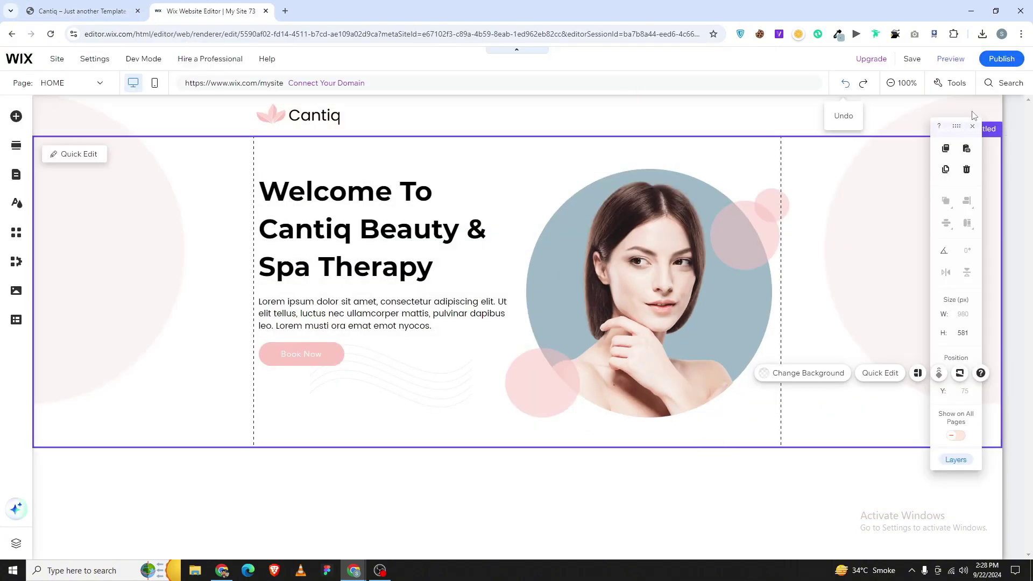
- Save the site under the free Wix.com domain with the address ending my-site-73
left_click(912, 60)
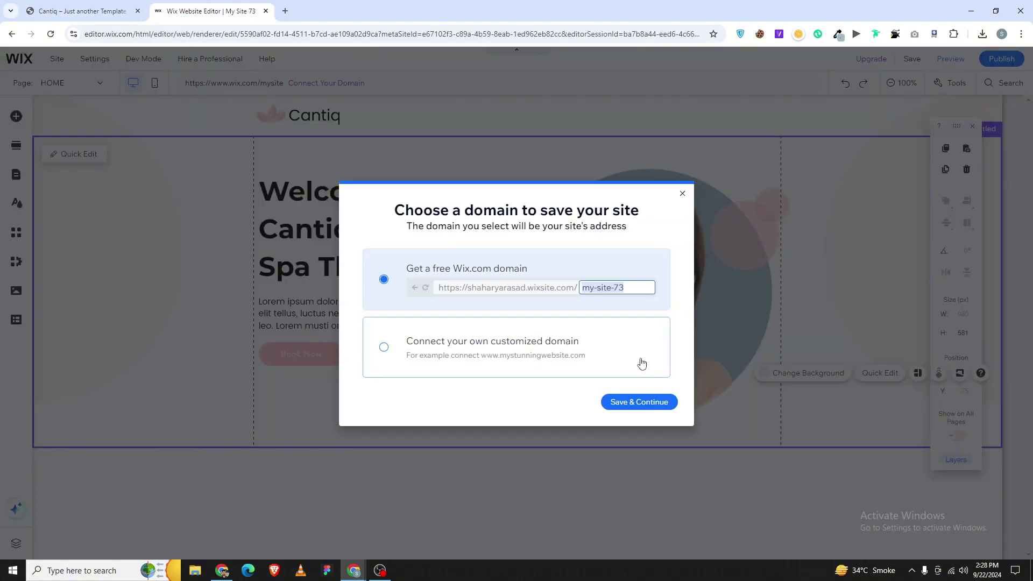
left_click(645, 403)
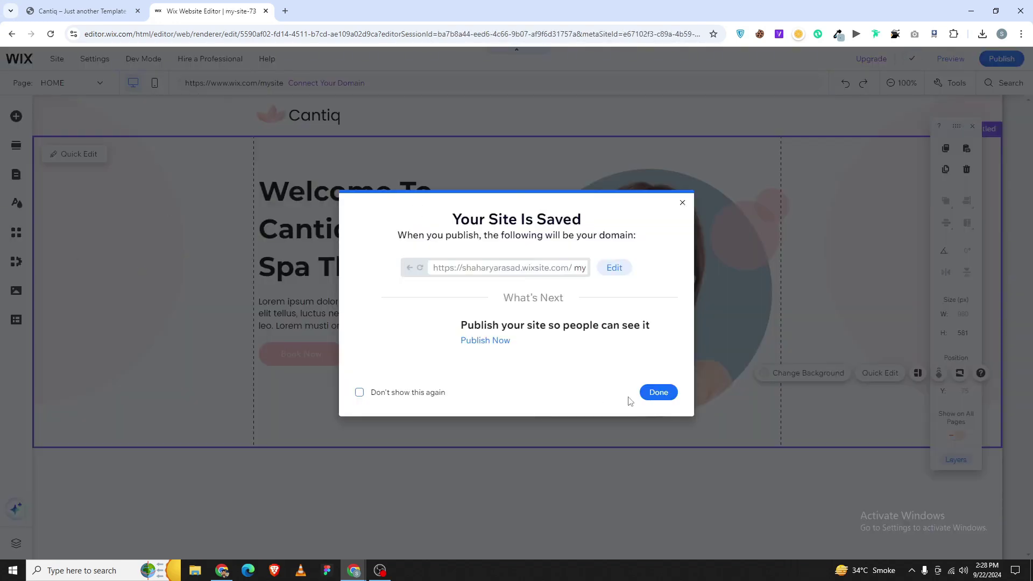
left_click(657, 392)
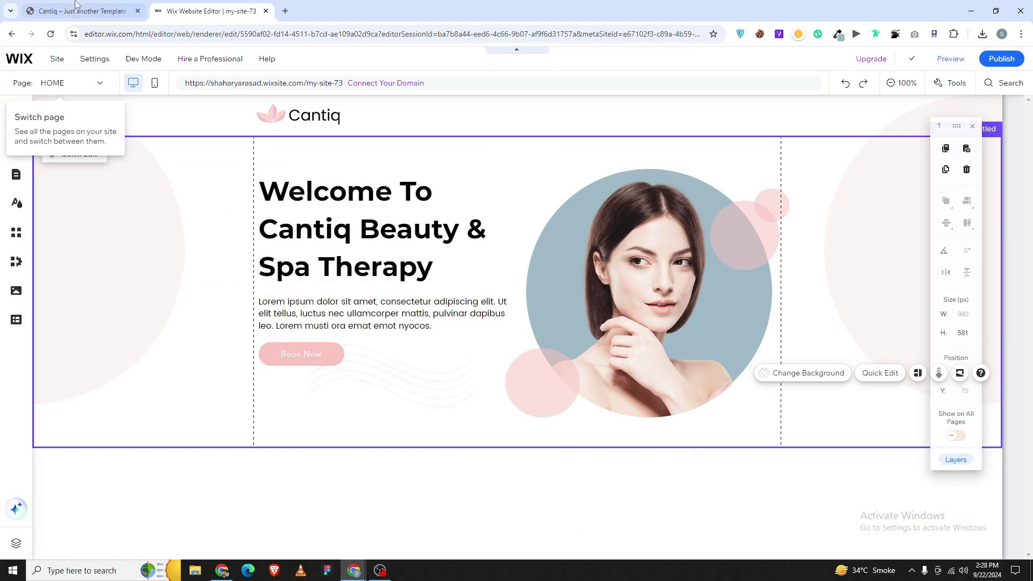
- Add a blank section below the hero, checking the reference site's Face, Body and Hair Treatment cards
left_click(81, 11)
scroll(359, 225, "down", 8)
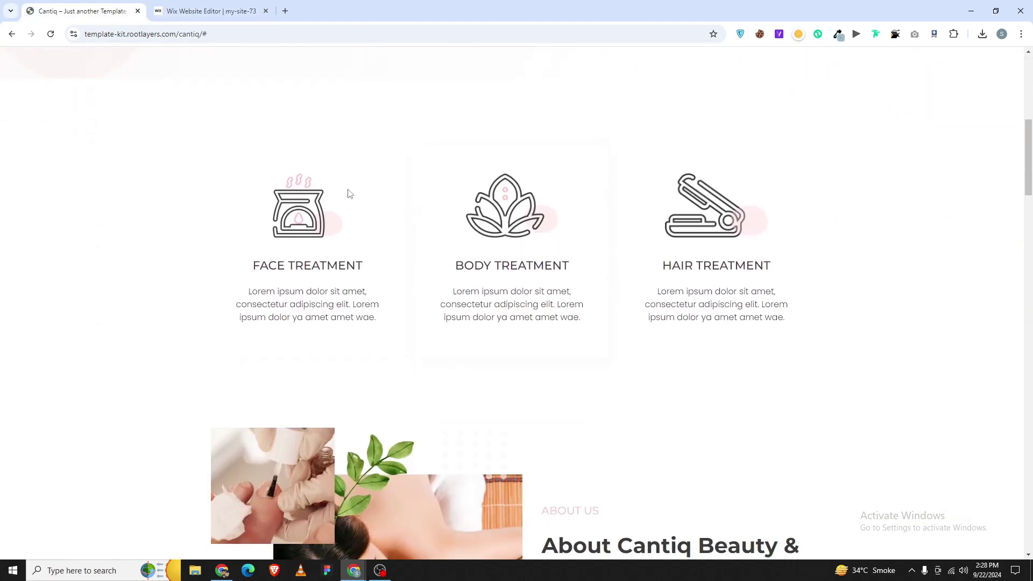
left_click(244, 7)
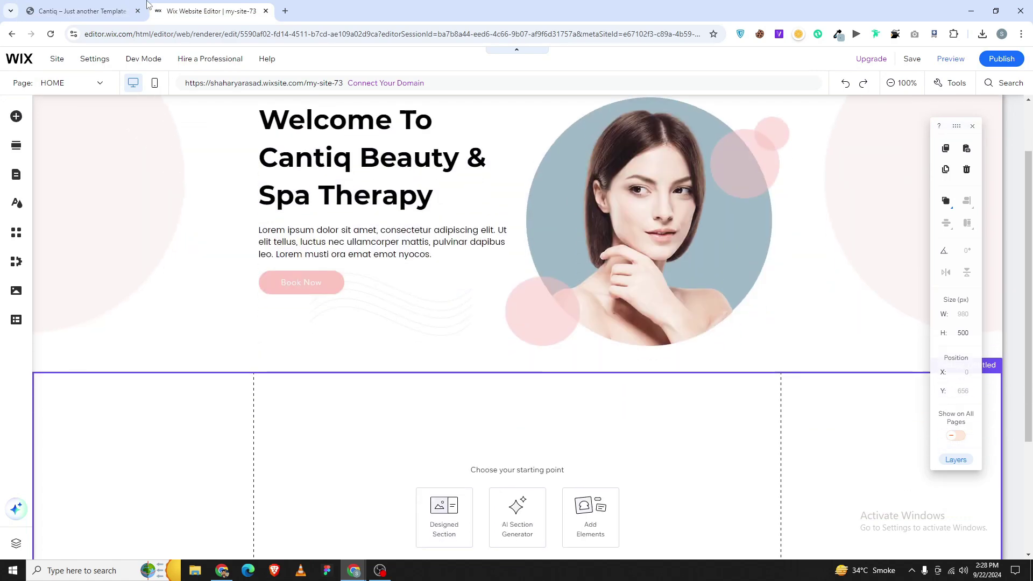
left_click(118, 2)
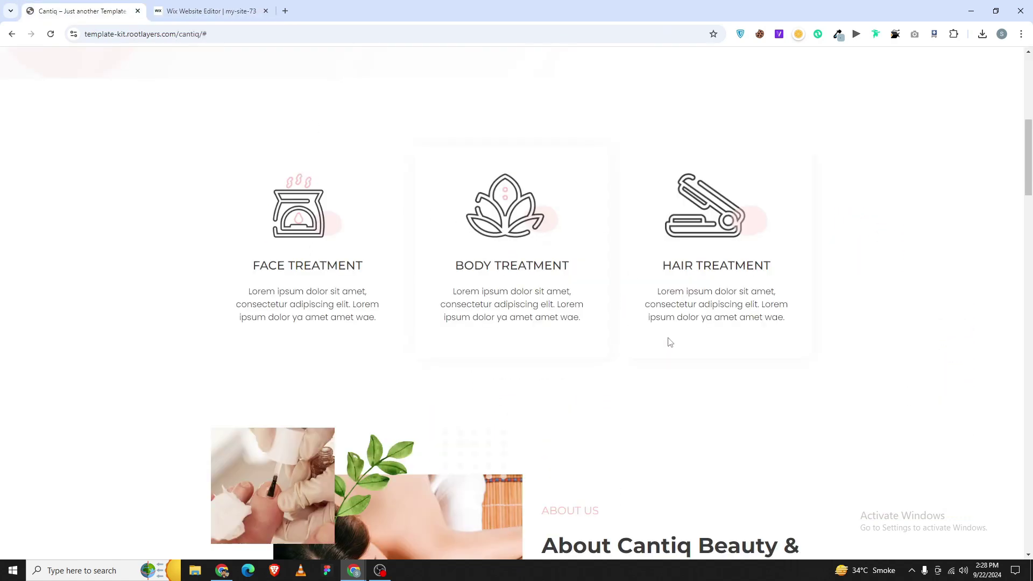
left_click(211, 11)
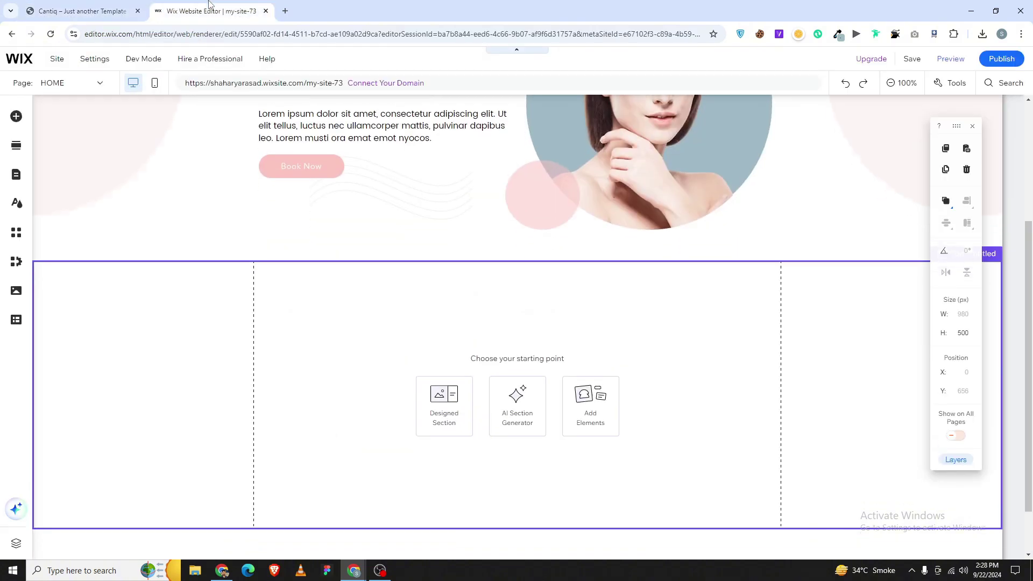
- Add the blank white classic strip to the new section, fit it to the page width and center it vertically
left_click(17, 117)
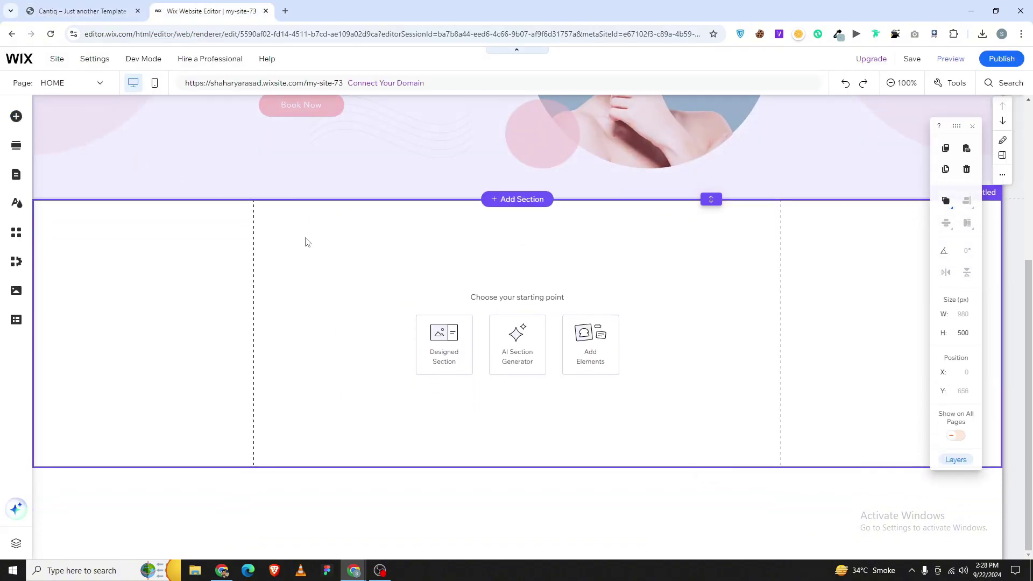
left_click(53, 194)
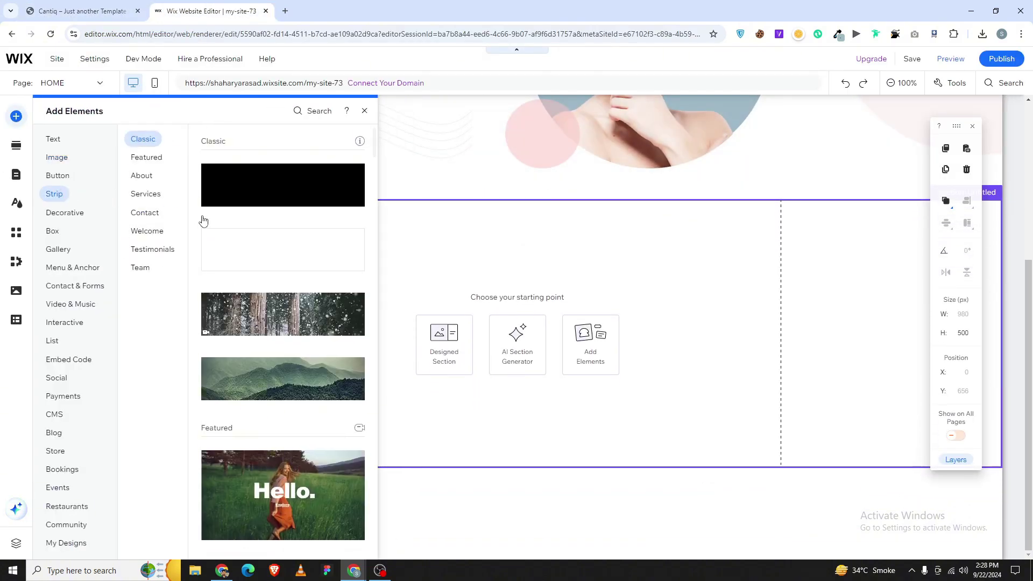
left_click(208, 265)
left_click(425, 191)
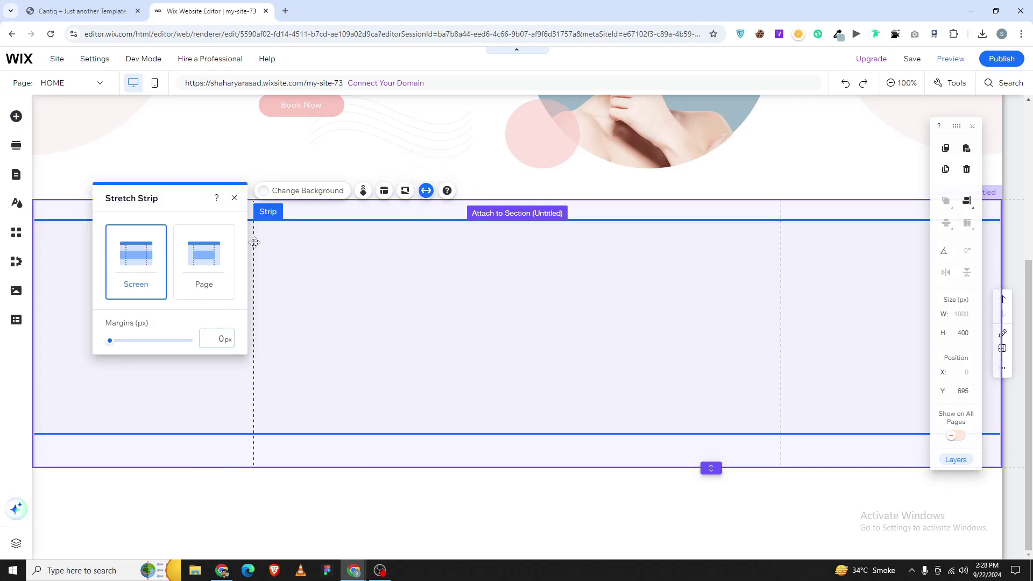
left_click(226, 253)
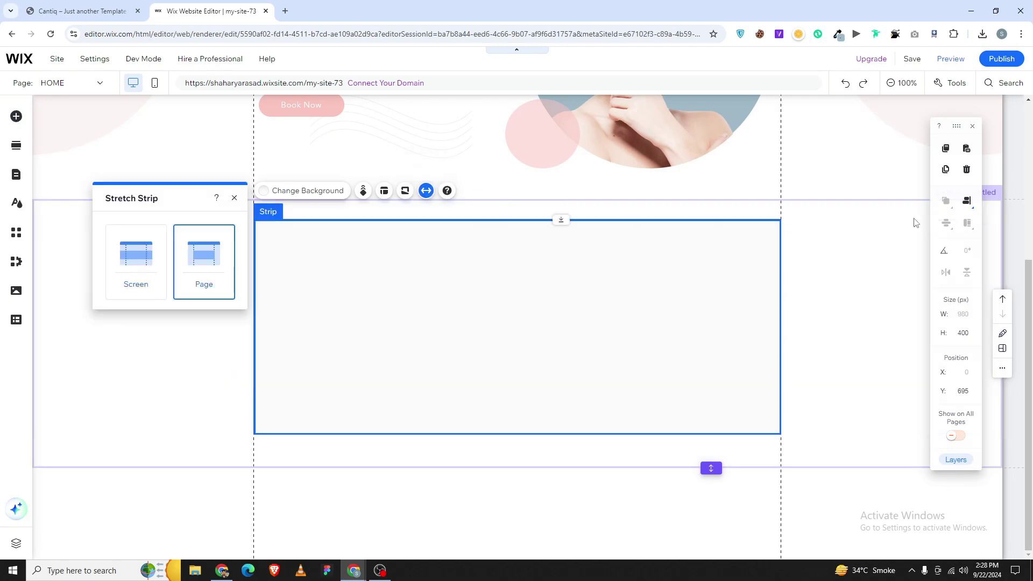
left_click(966, 205)
left_click(943, 224)
- Make the strip's background transparent and split the strip into three equal columns
left_click(293, 198)
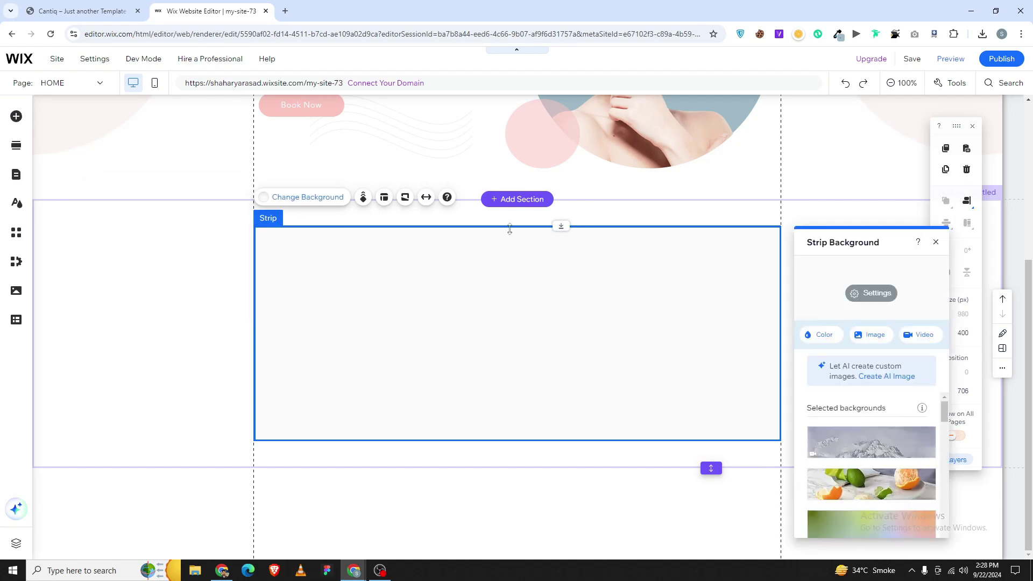
left_click(872, 292)
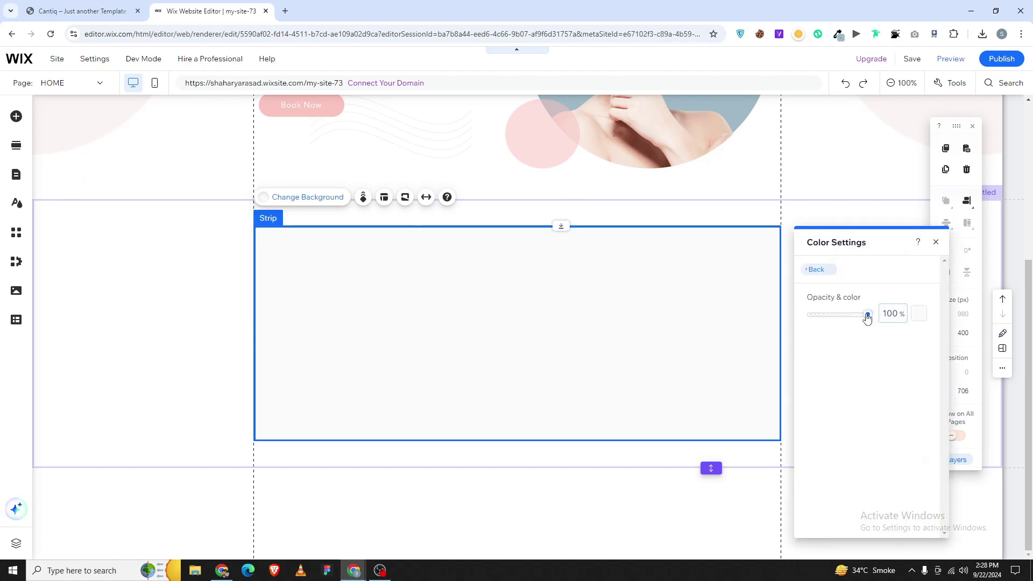
left_click(384, 197)
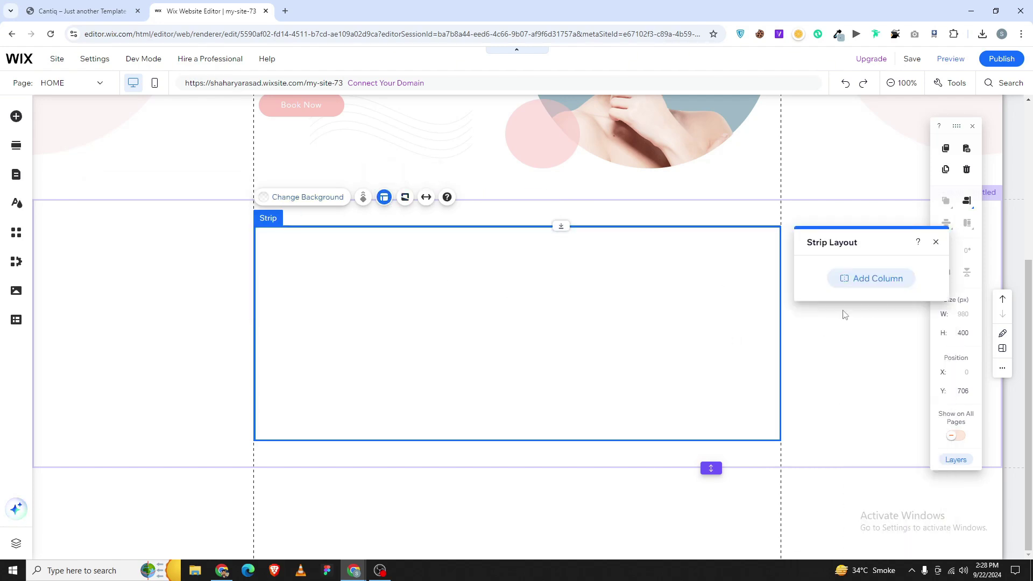
left_click(864, 275)
left_click(388, 295)
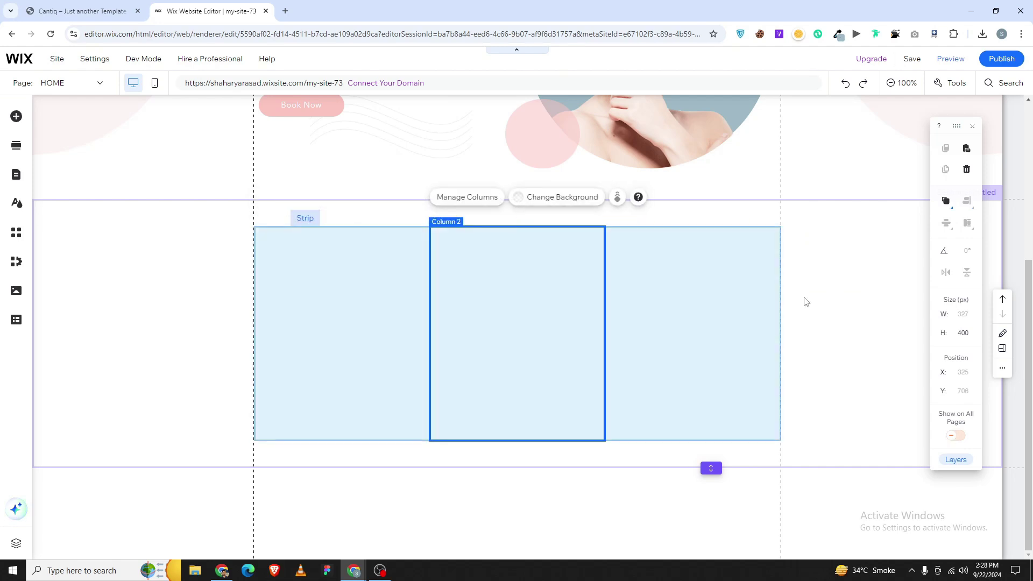
left_click(742, 289)
left_click(270, 290)
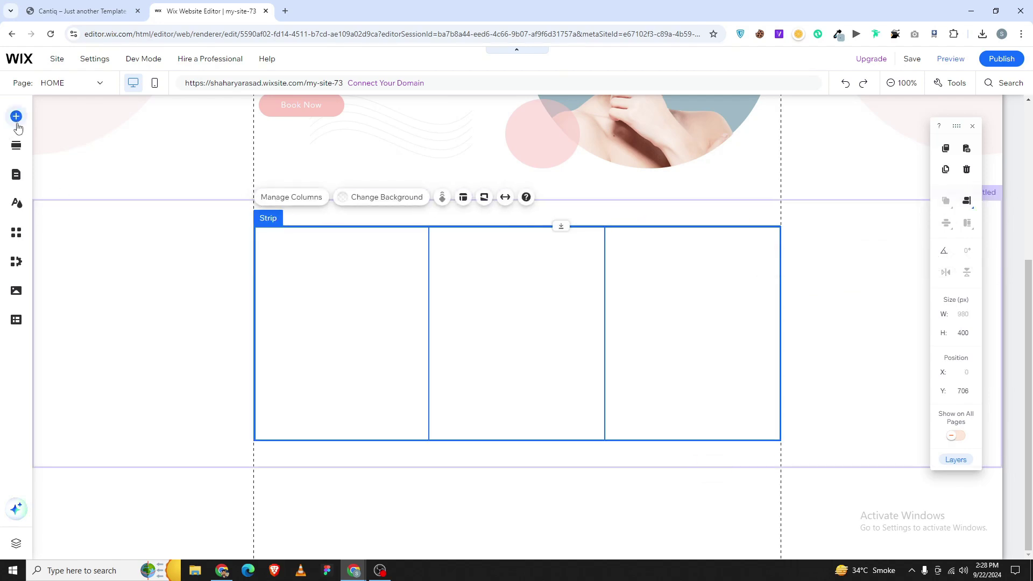
- Add a container box, narrow it to about 275 px and place it inside the strip's first column
left_click(16, 117)
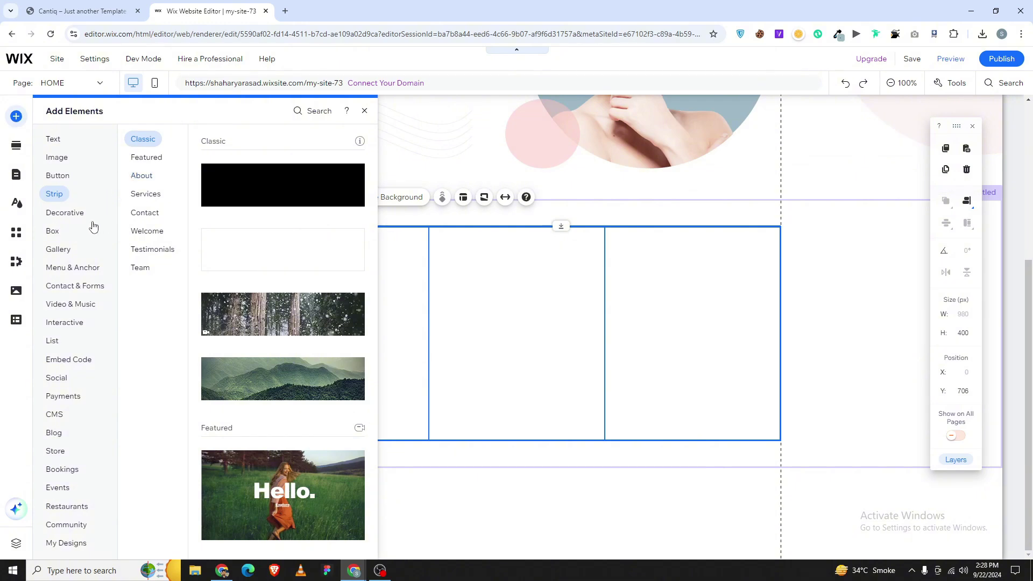
left_click(59, 230)
left_click_drag(272, 270, 500, 307)
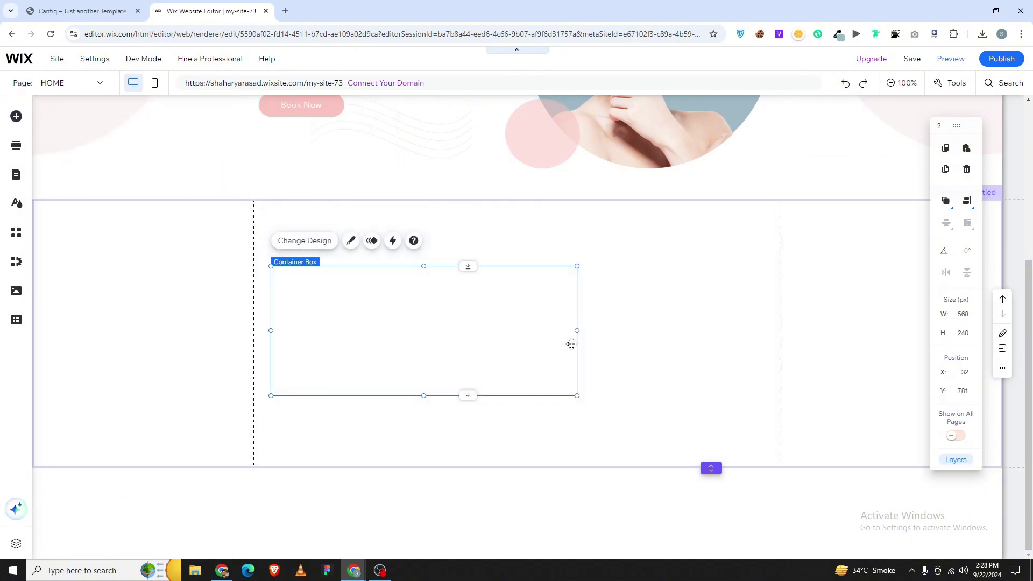
left_click(575, 330)
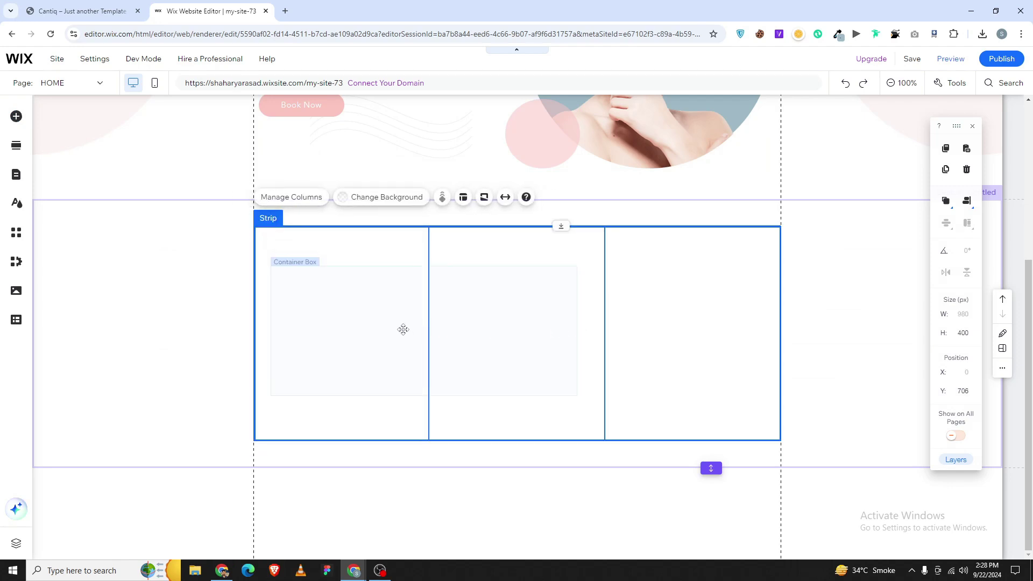
left_click(565, 339)
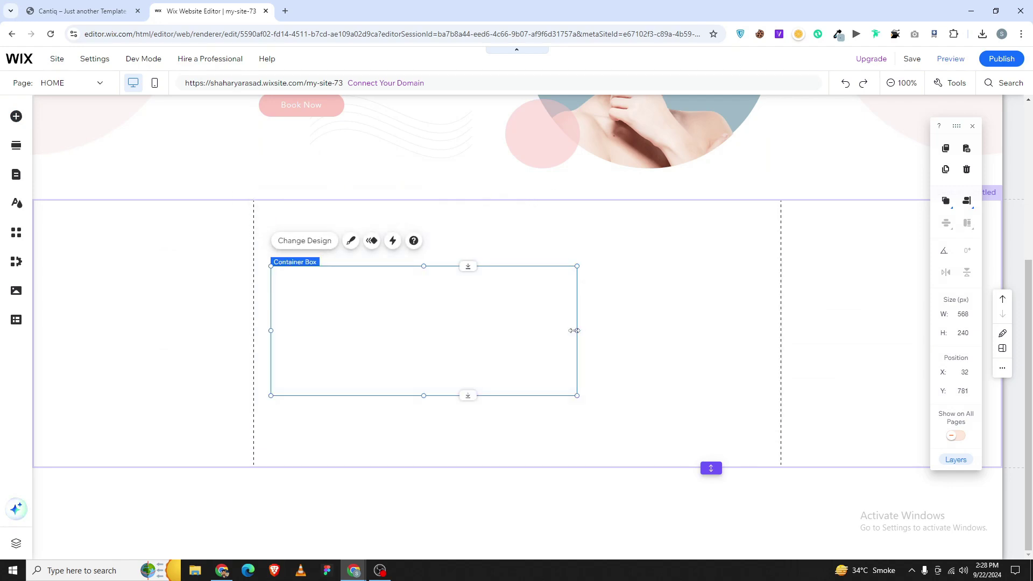
left_click_drag(577, 330, 374, 315)
mouse_move(956, 202)
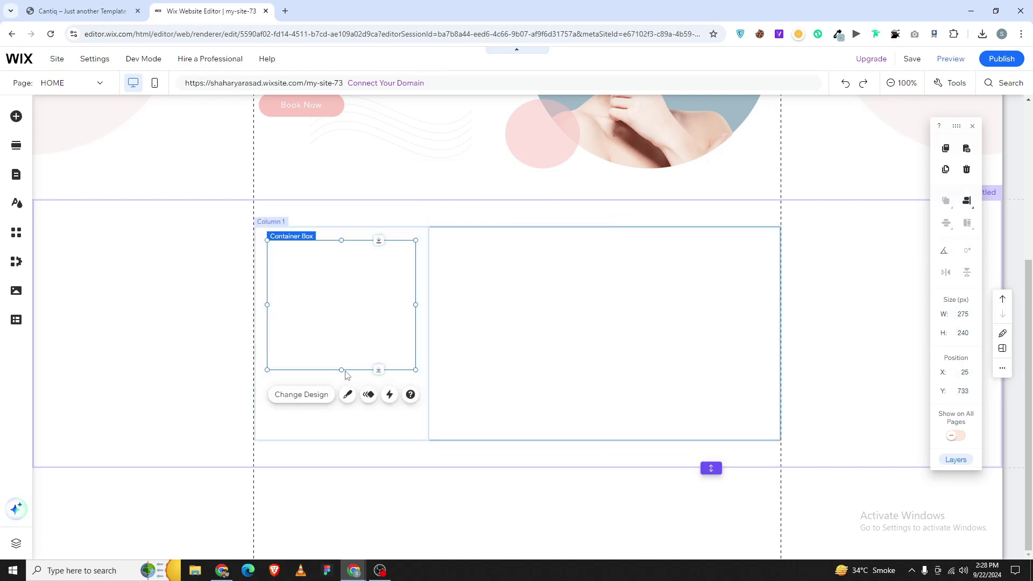
- Enlarge the container box to about 291 by 372 px and center it horizontally in the first column
left_click_drag(343, 369, 340, 432)
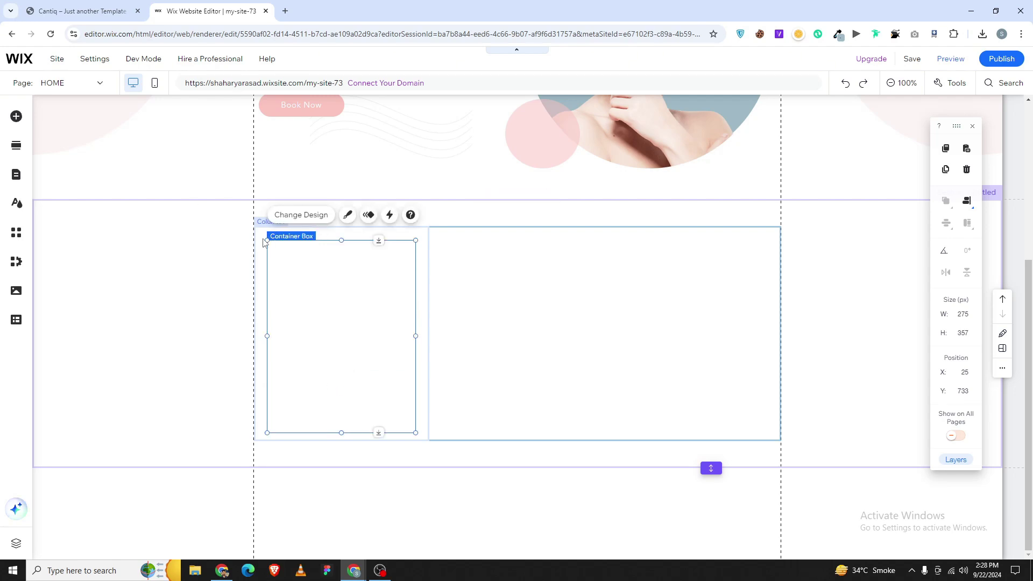
left_click_drag(266, 239, 258, 232)
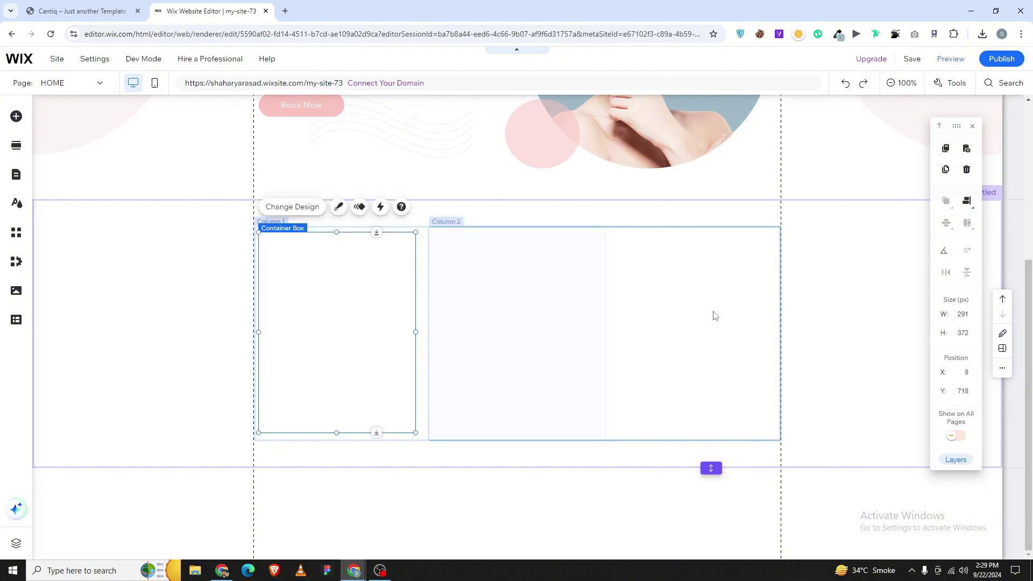
left_click(967, 201)
left_click(943, 204)
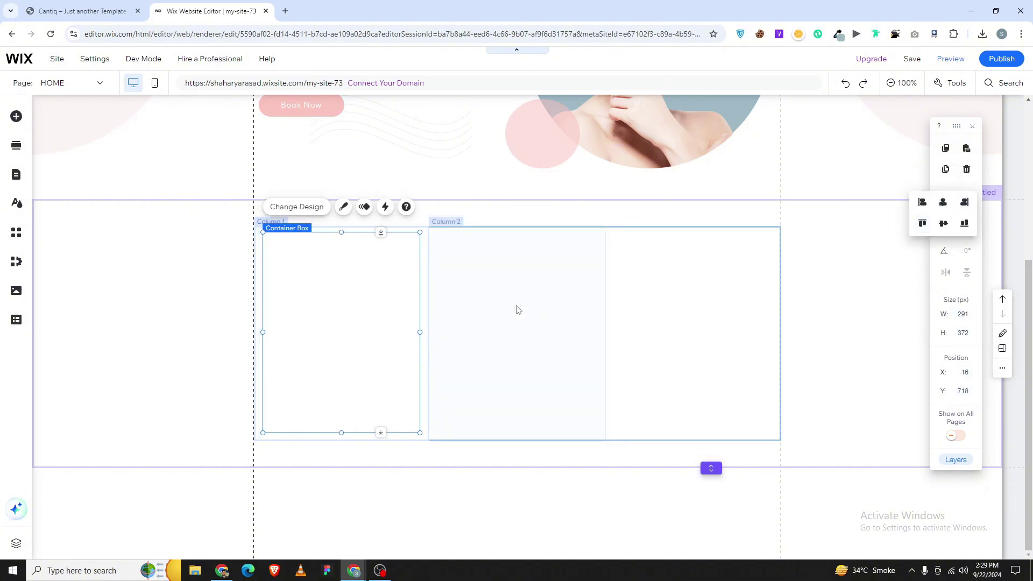
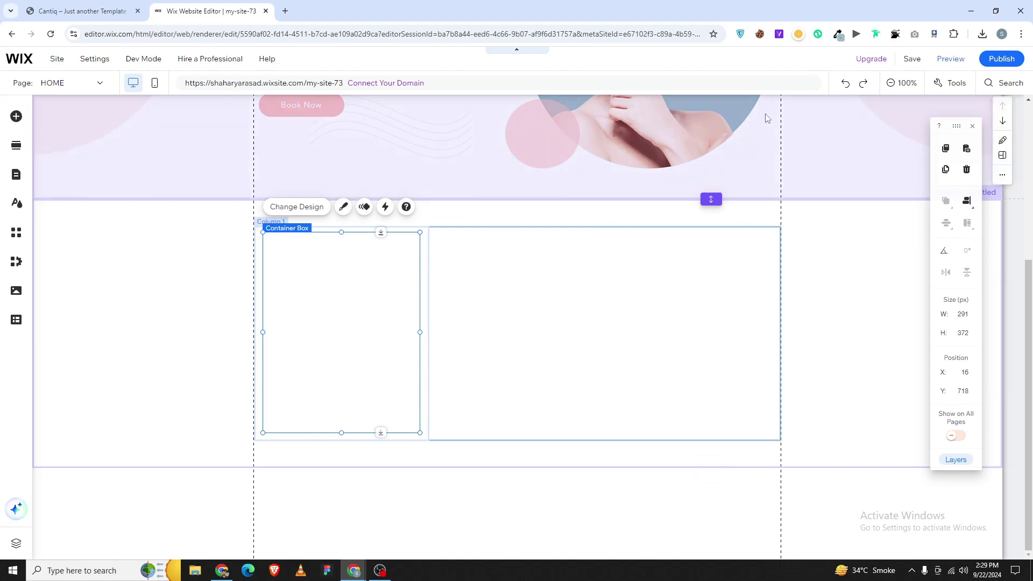
- Nudge the hero's circular woman portrait to about X 512, Y 157 in its column
left_click(719, 117)
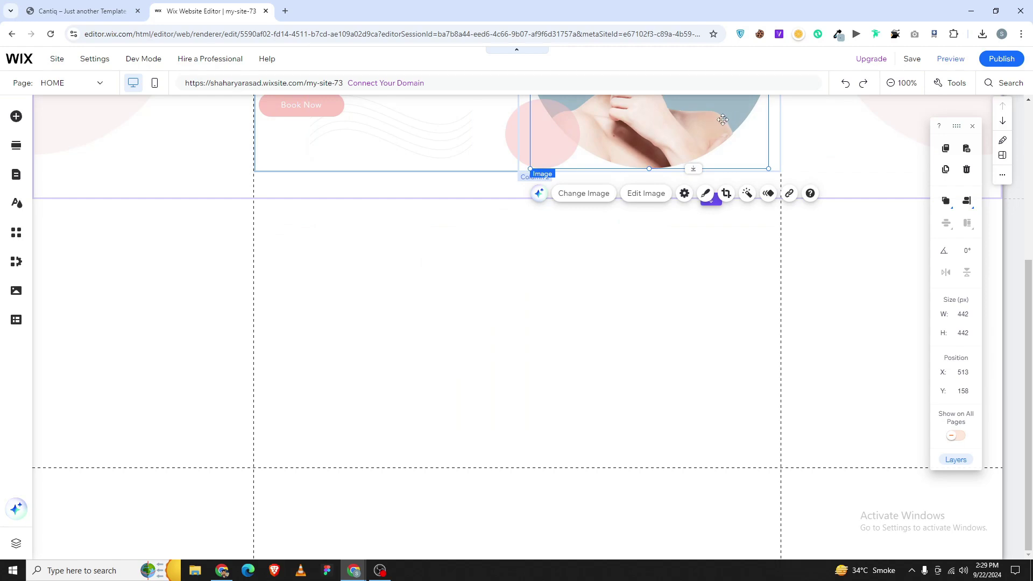
key("shift+Up")
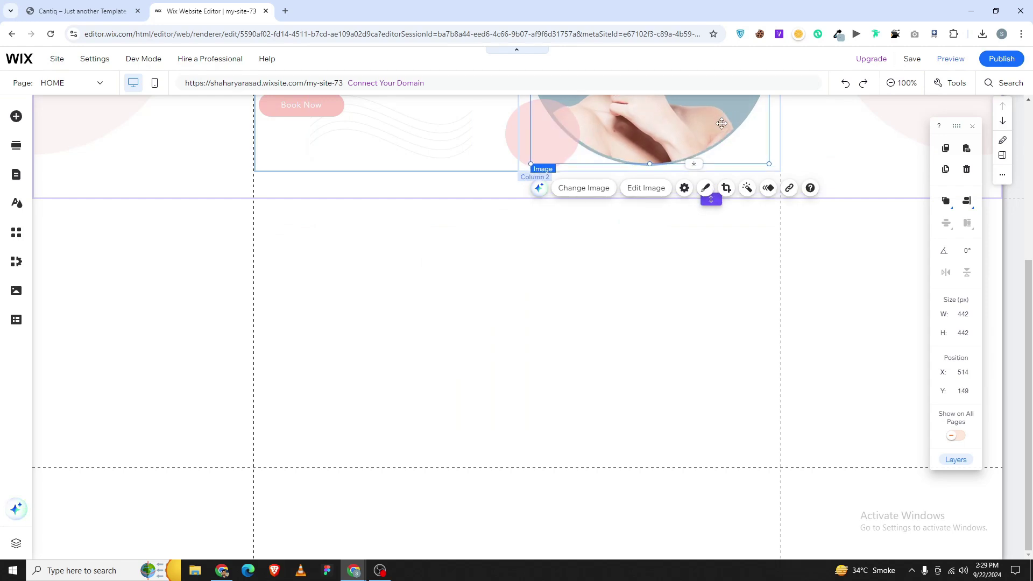
key("shift+Down")
key("Up")
key("Up")
key("Up")
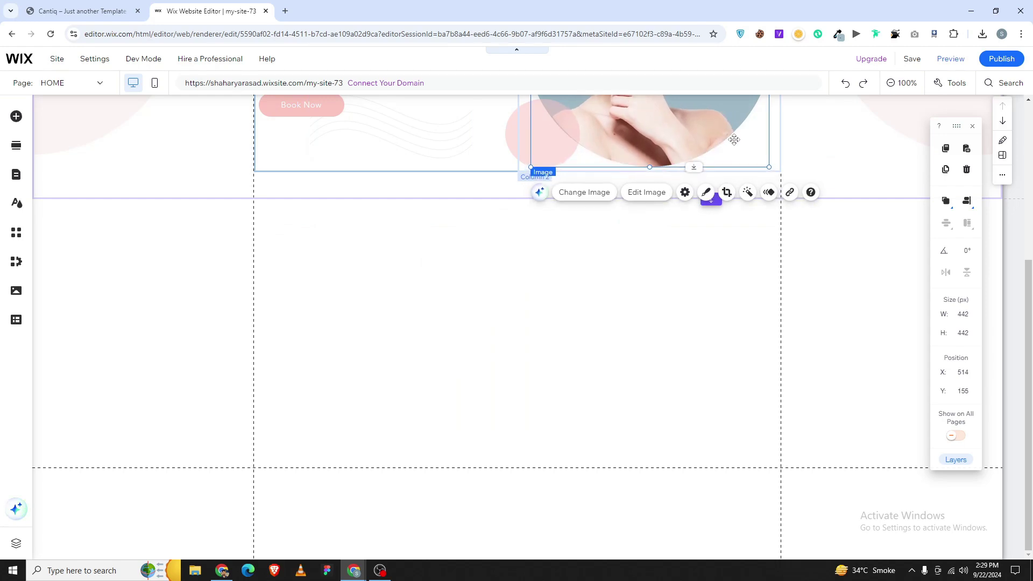
left_click(780, 135)
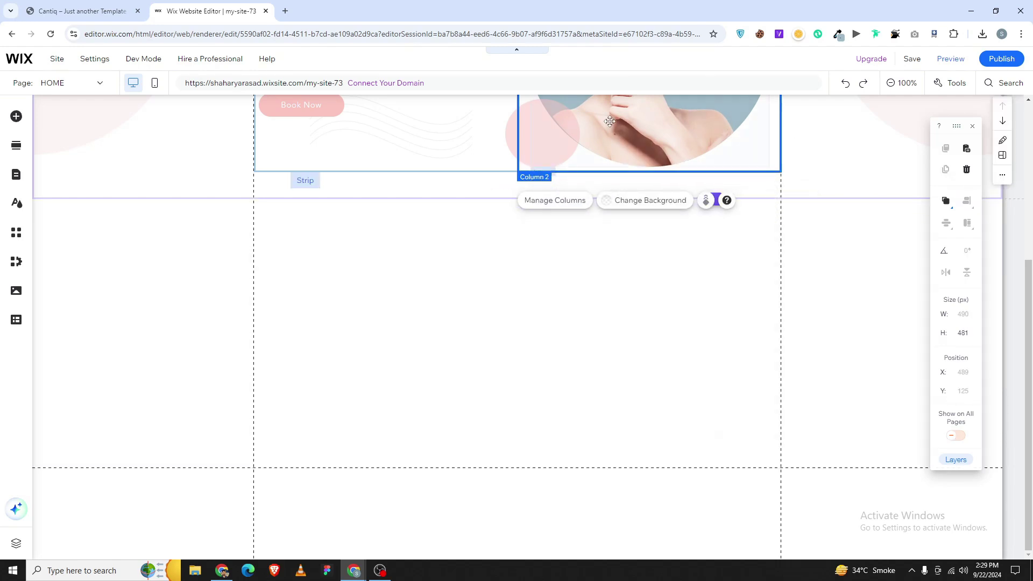
left_click(609, 121)
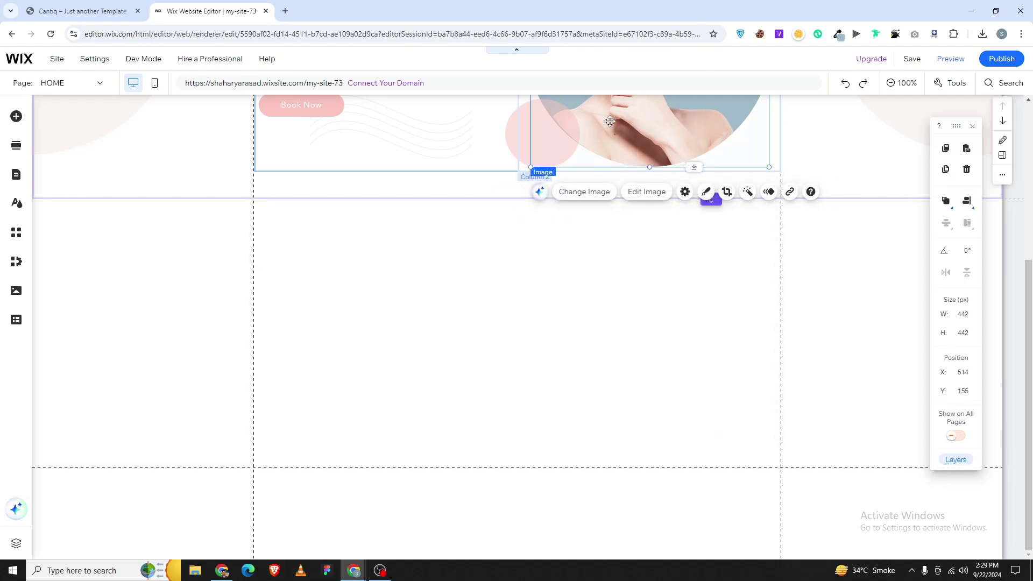
key("Down")
key("Down")
key("Down")
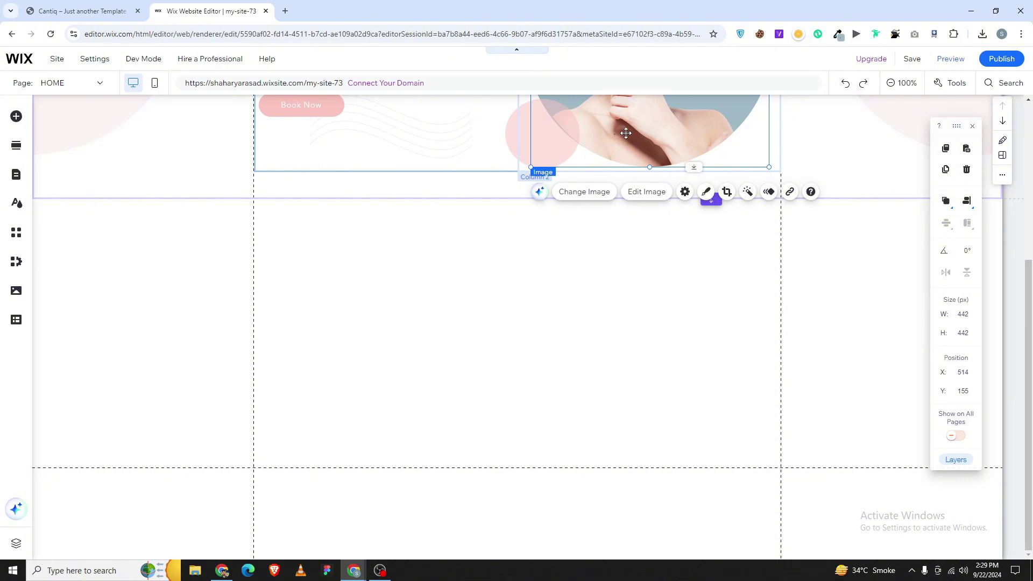
key("Up")
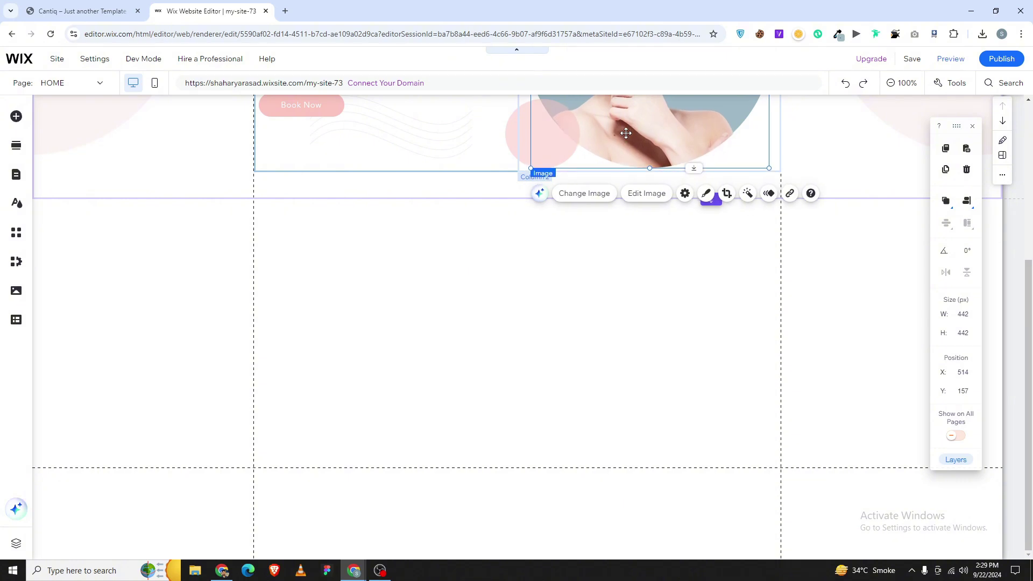
key("Right")
key("Up")
key("Up")
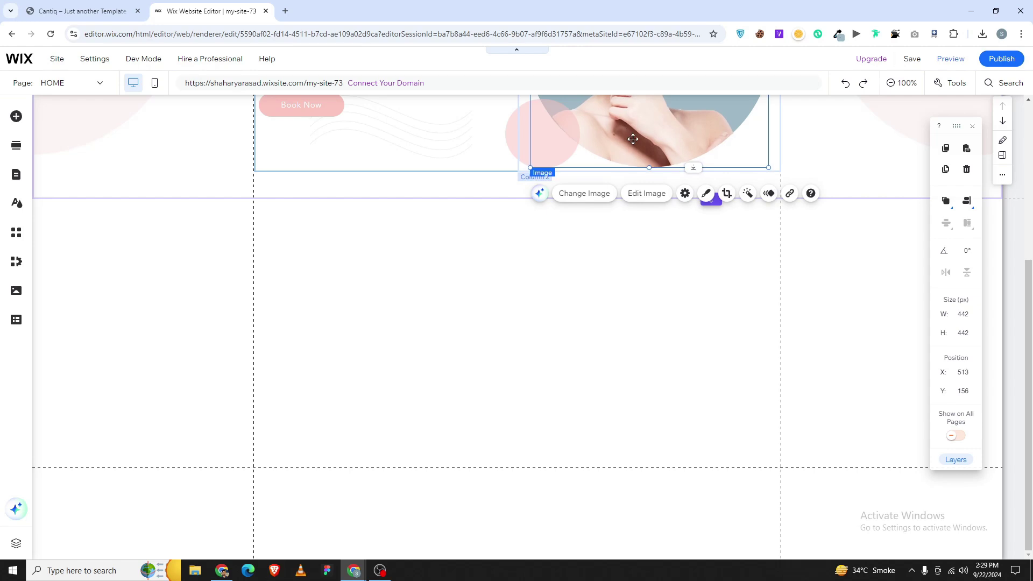
key("Left")
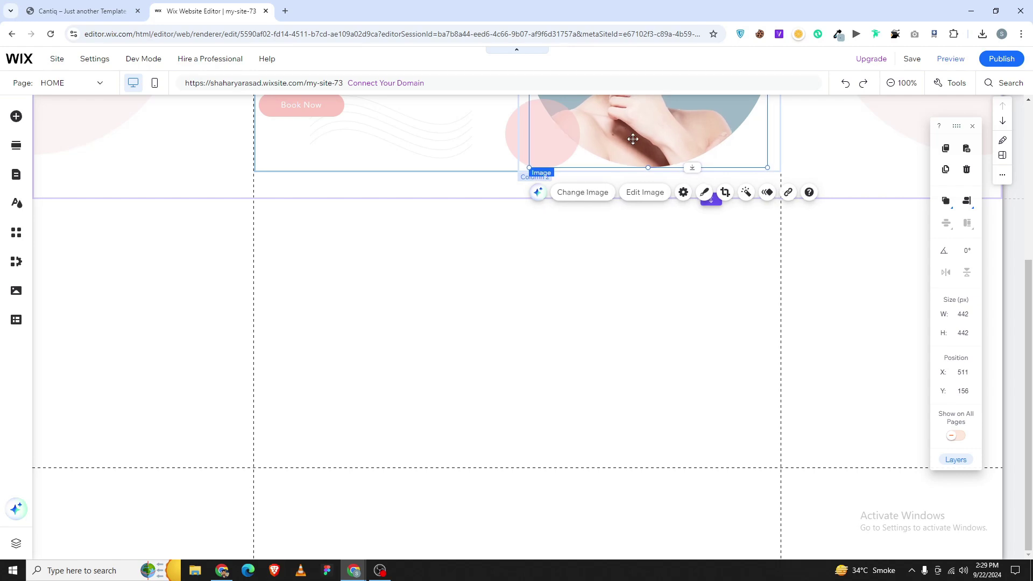
key("Right")
key("Right")
key("Down")
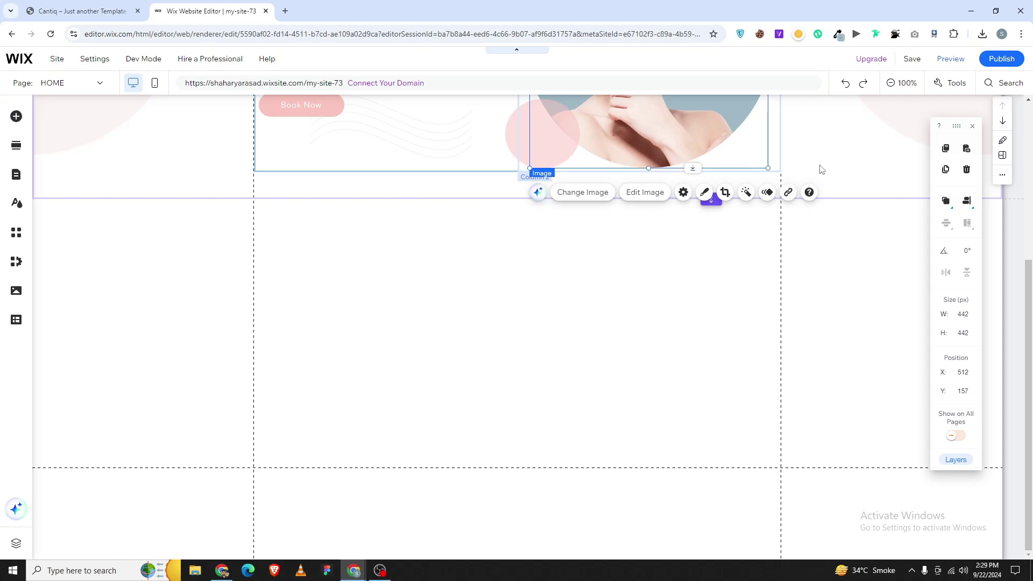
left_click(493, 258)
left_click(395, 334)
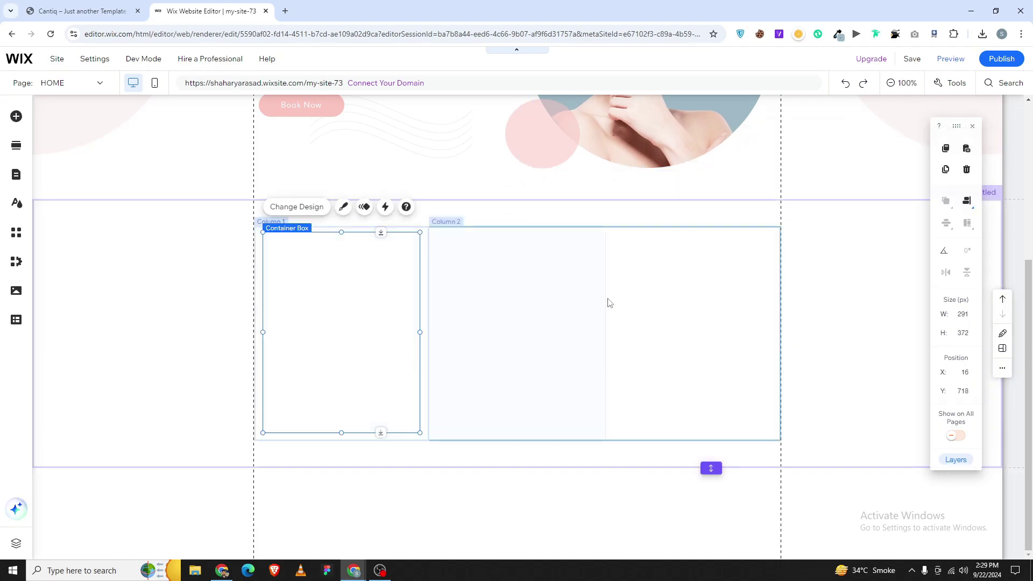
left_click(343, 207)
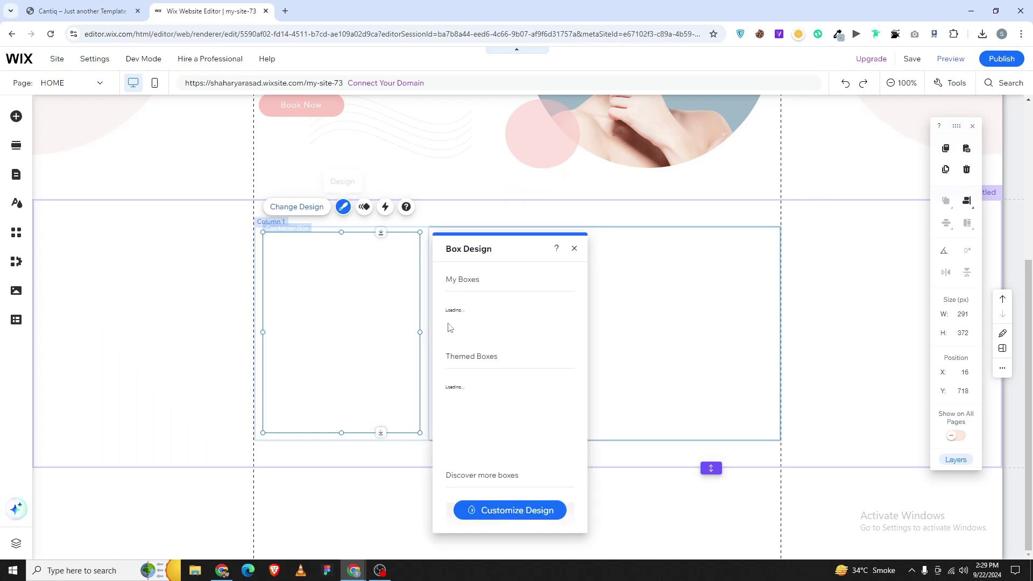
left_click(233, 339)
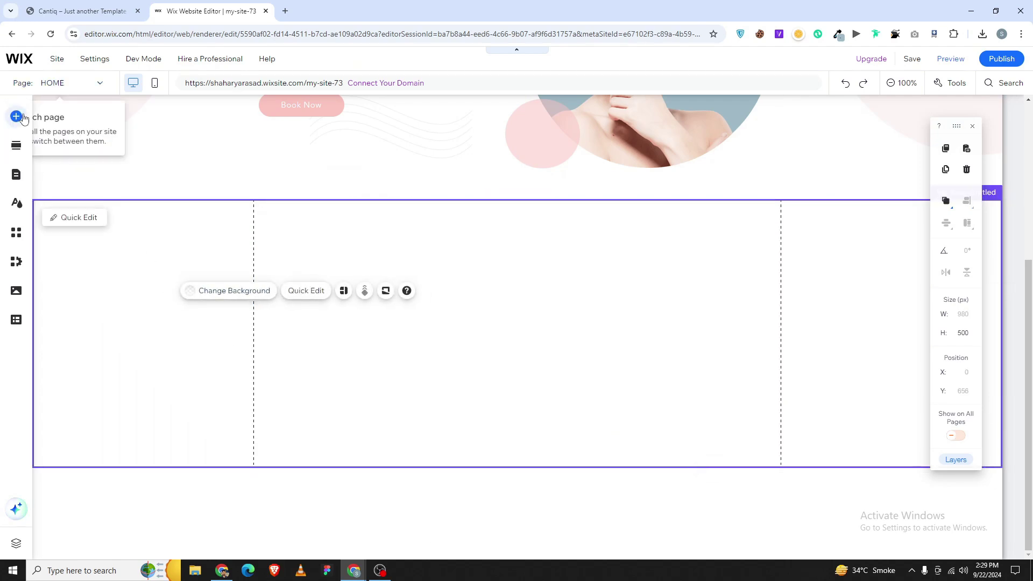
- Check the reference site's treatment cards and insert the image icon1-83XGMG7-1.png from the site files
left_click(135, 4)
left_click(208, 8)
left_click(16, 116)
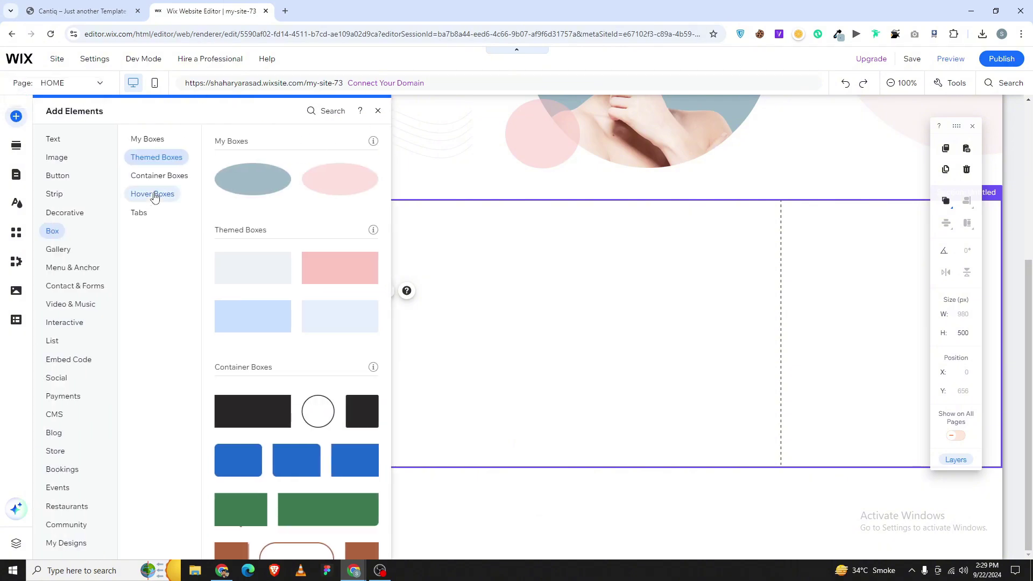
left_click(56, 157)
left_click(262, 207)
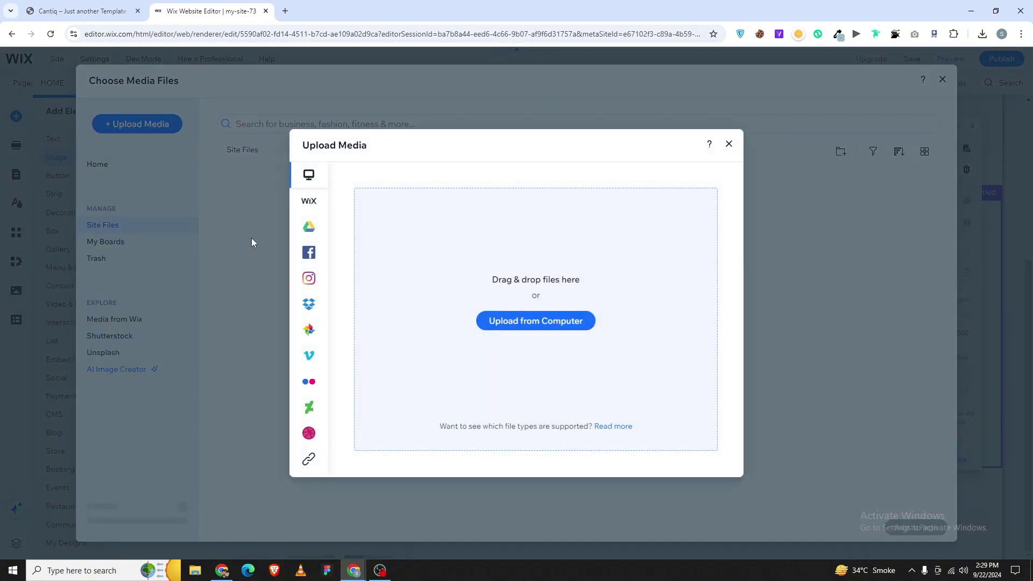
left_click(138, 7)
left_click(213, 7)
double_click(472, 335)
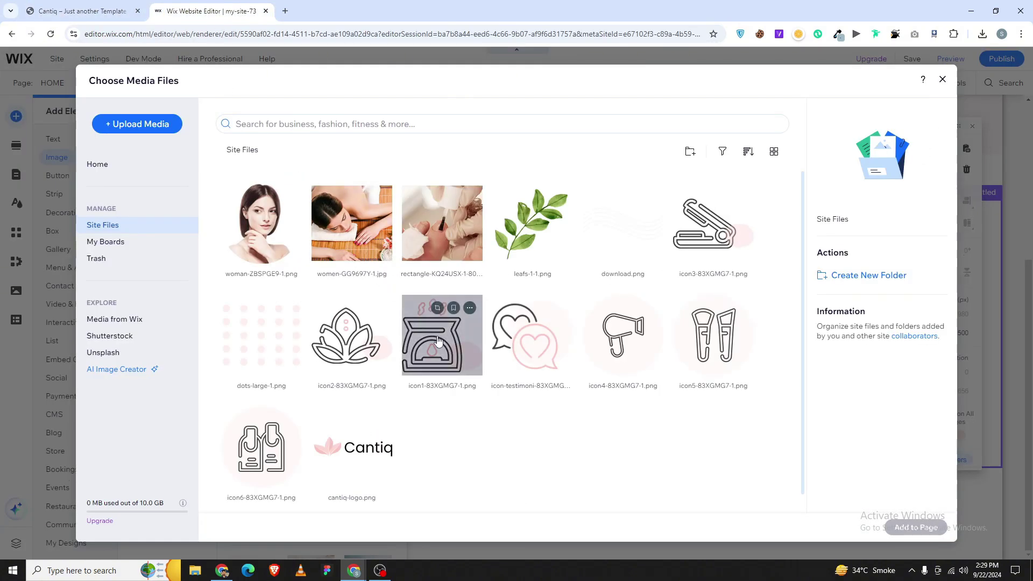
- Move the icon into the upper part of the first column's container box, sized about 83 by 77 px
left_click_drag(536, 355, 330, 273)
left_click(371, 283)
left_click(352, 277)
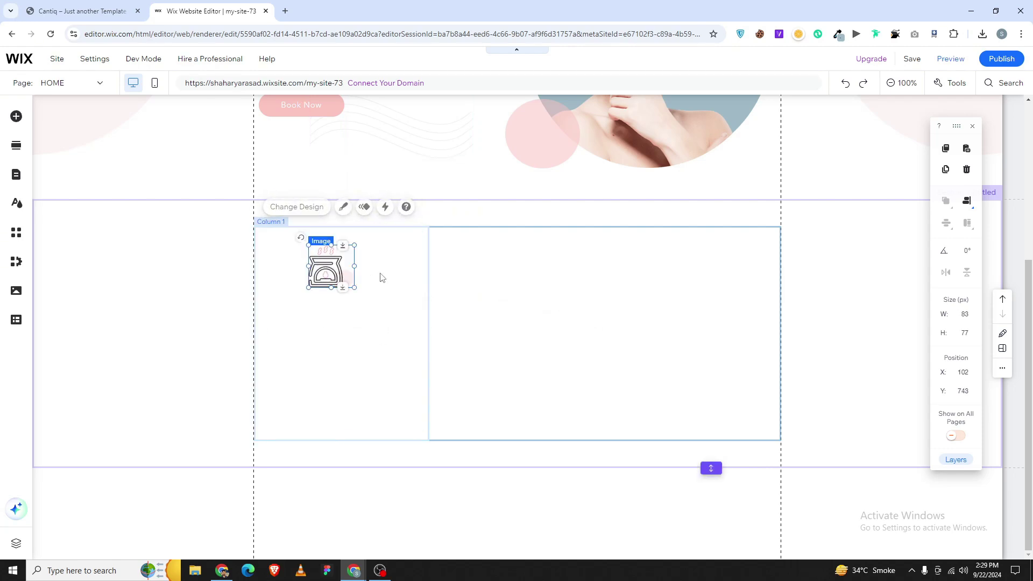
- Center the icon horizontally in the first column's container box and place it in the upper part, at about X 120, Y 757
left_click(965, 203)
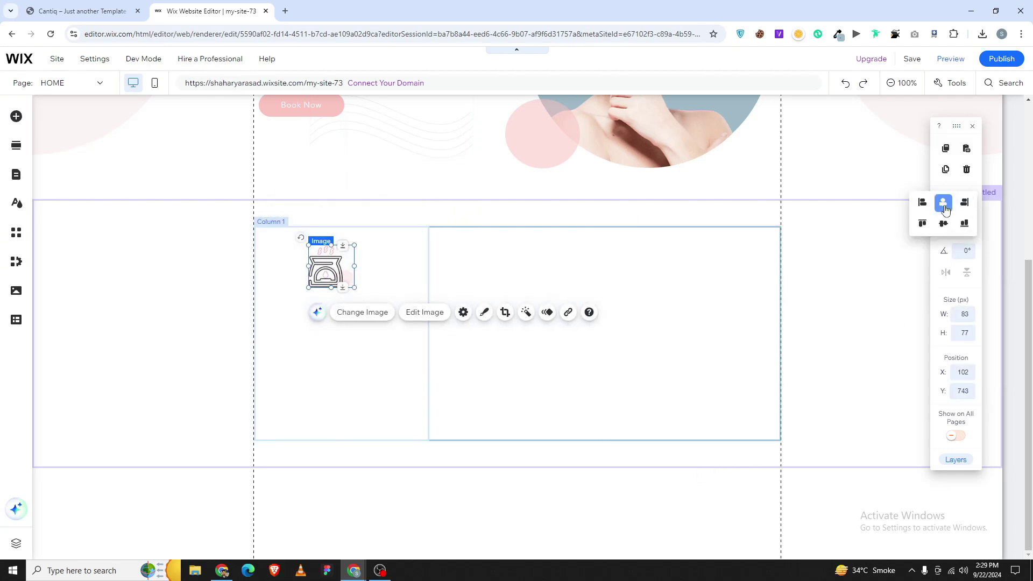
left_click(945, 207)
left_click(945, 225)
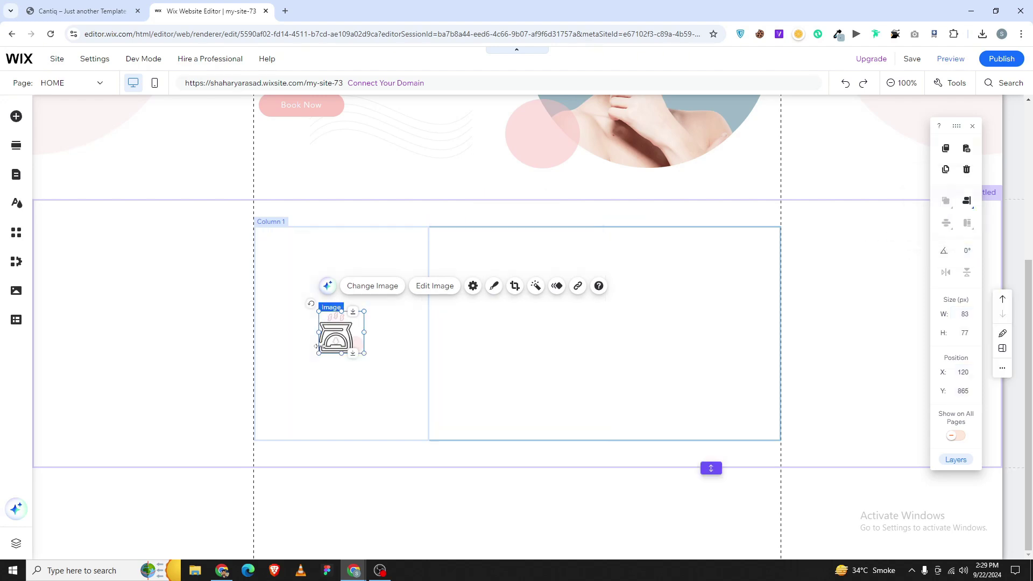
left_click_drag(328, 342, 336, 282)
left_click(420, 282)
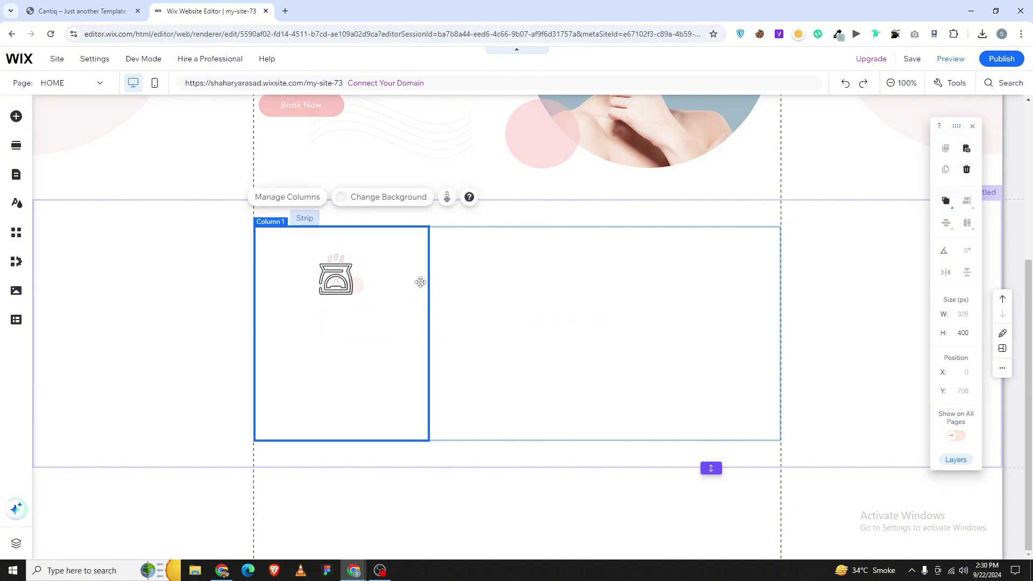
- Check the icon's image settings and switch to the Cantiq reference site to examine its treatment cards
left_click(368, 281)
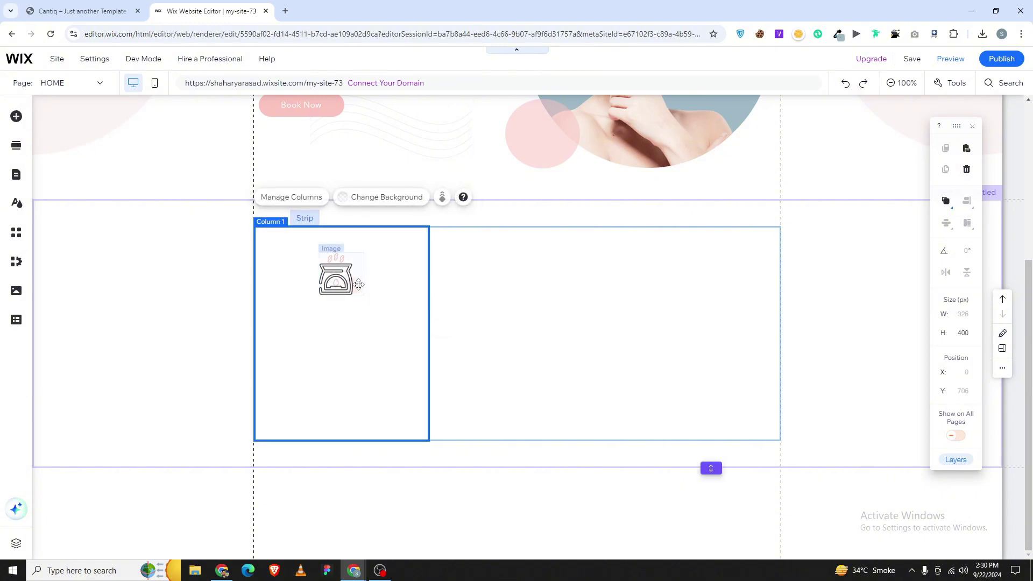
left_click(474, 321)
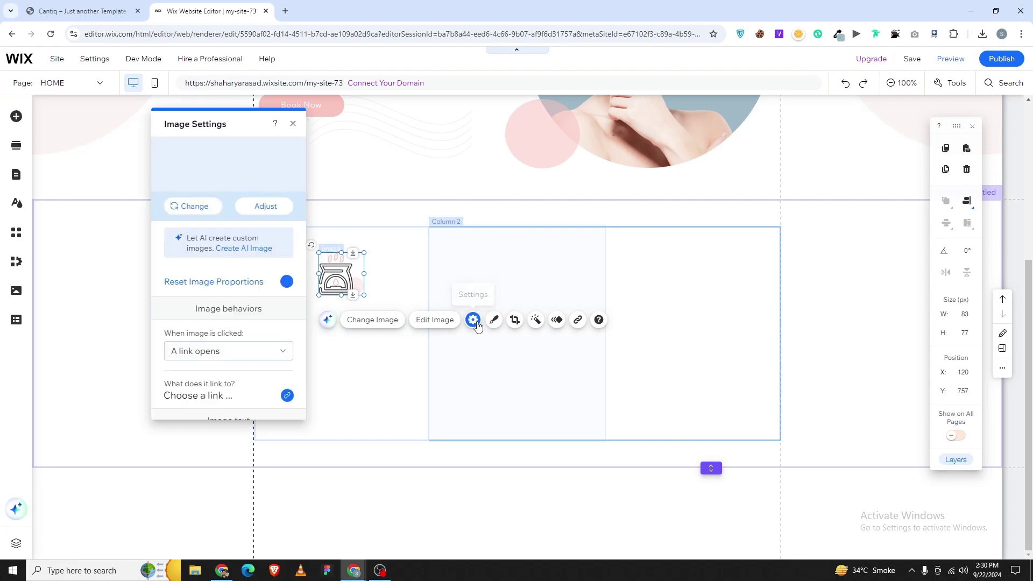
left_click(364, 277)
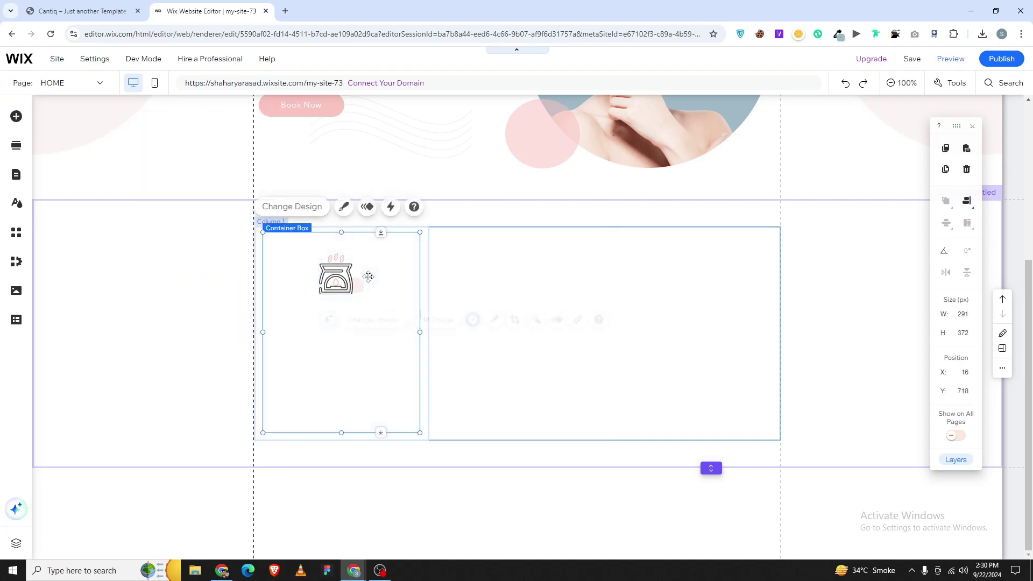
left_click(124, 4)
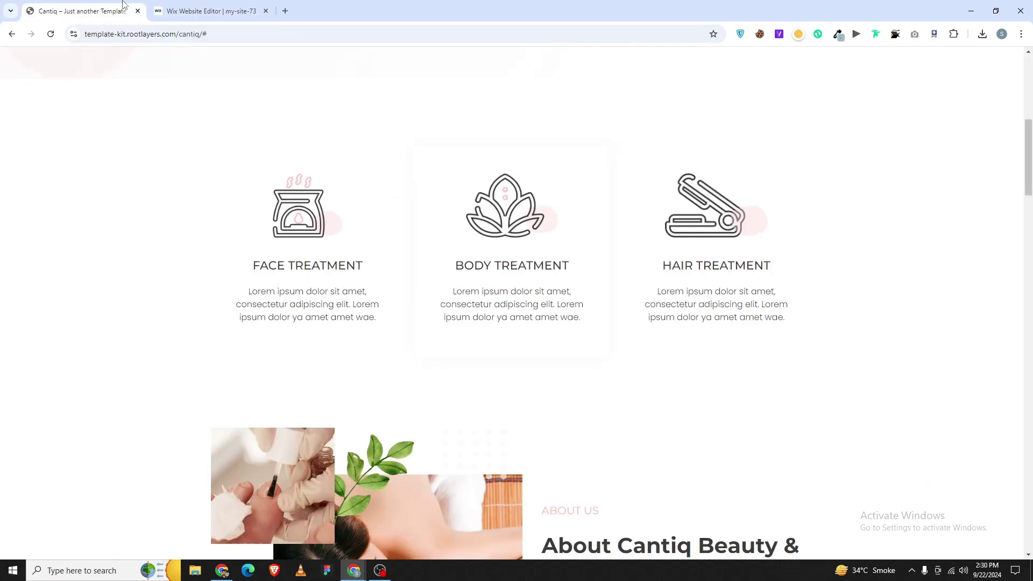
- Add a Heading 6 text below the icon in the first column, with the reference page's wording "Face Treatment"
left_click_drag(370, 277, 248, 257)
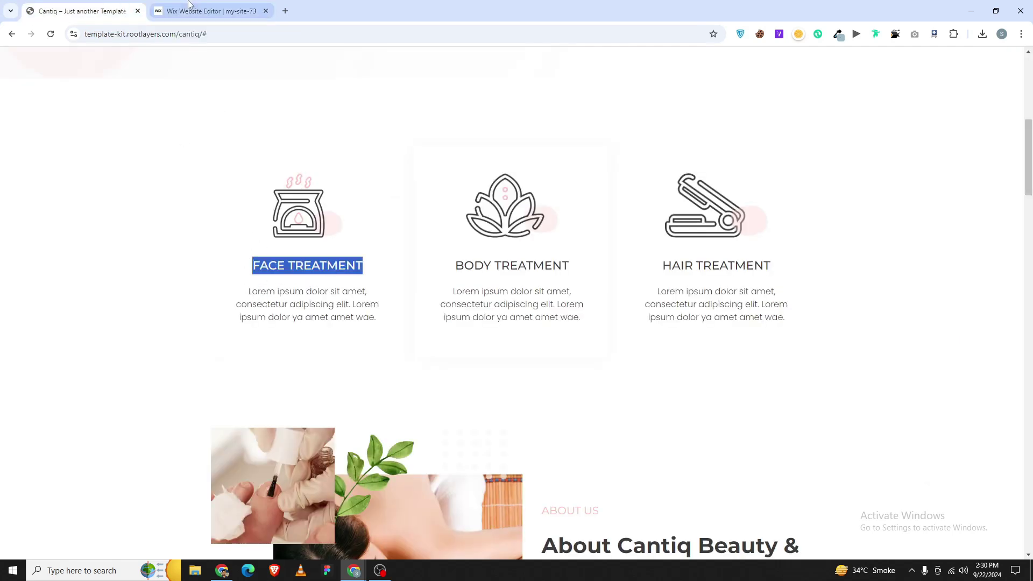
left_click(210, 11)
left_click(16, 116)
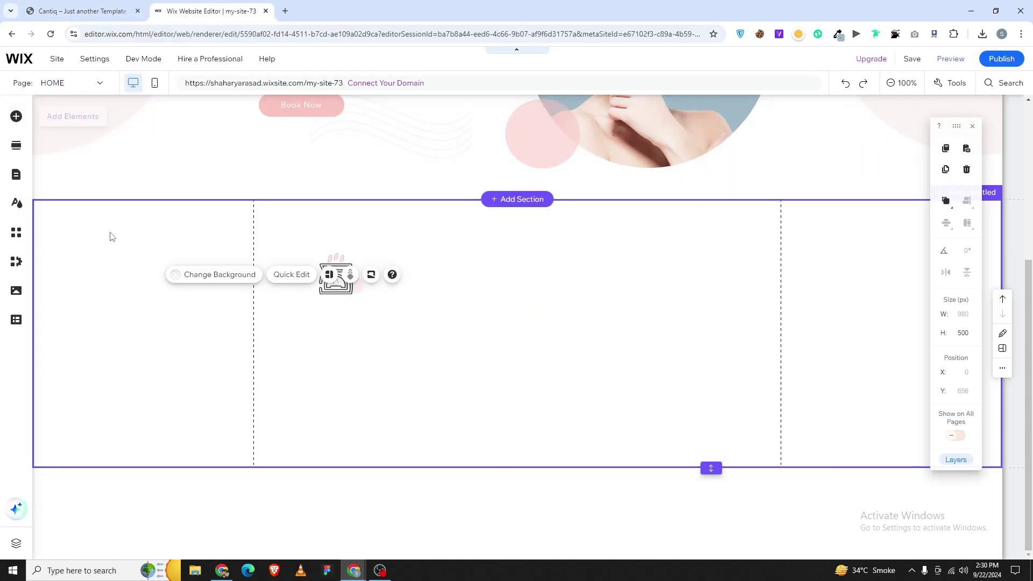
left_click(53, 139)
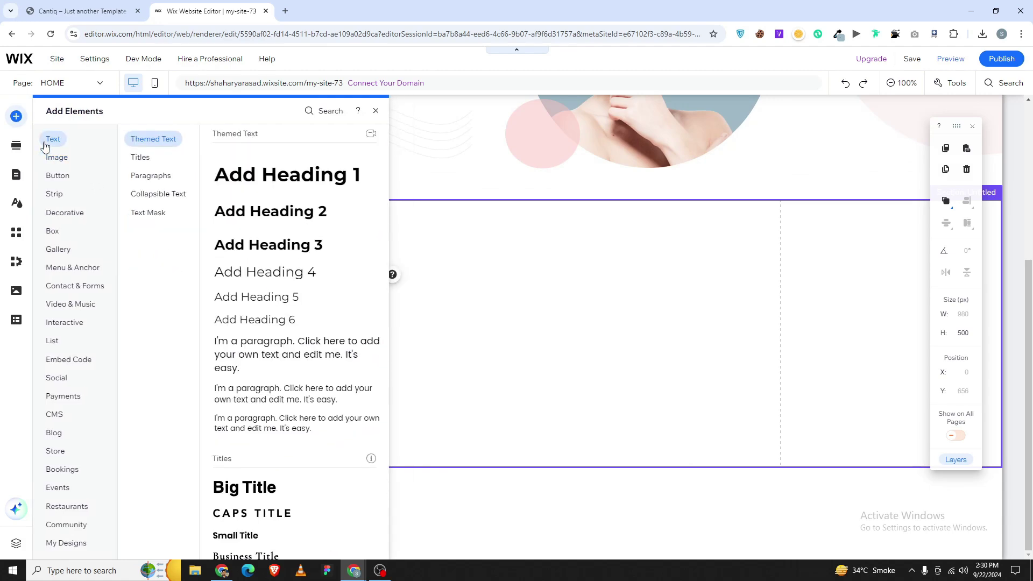
left_click_drag(231, 327, 309, 321)
double_click(325, 321)
type("Face Treatment")
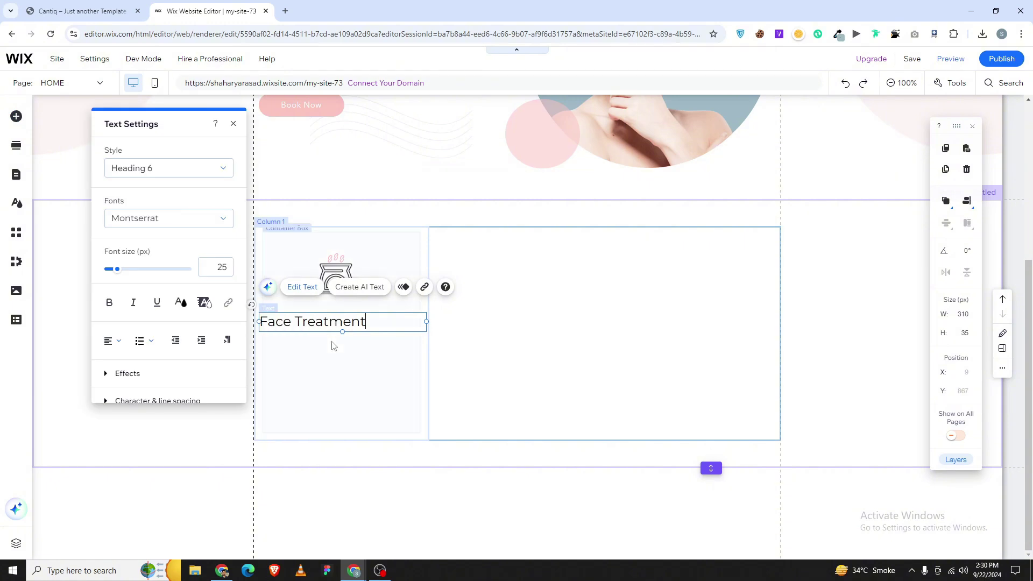
- Centre-align the "Face Treatment" heading and set its font size to 22 px
key("ctrl+a")
left_click(117, 340)
left_click(120, 357)
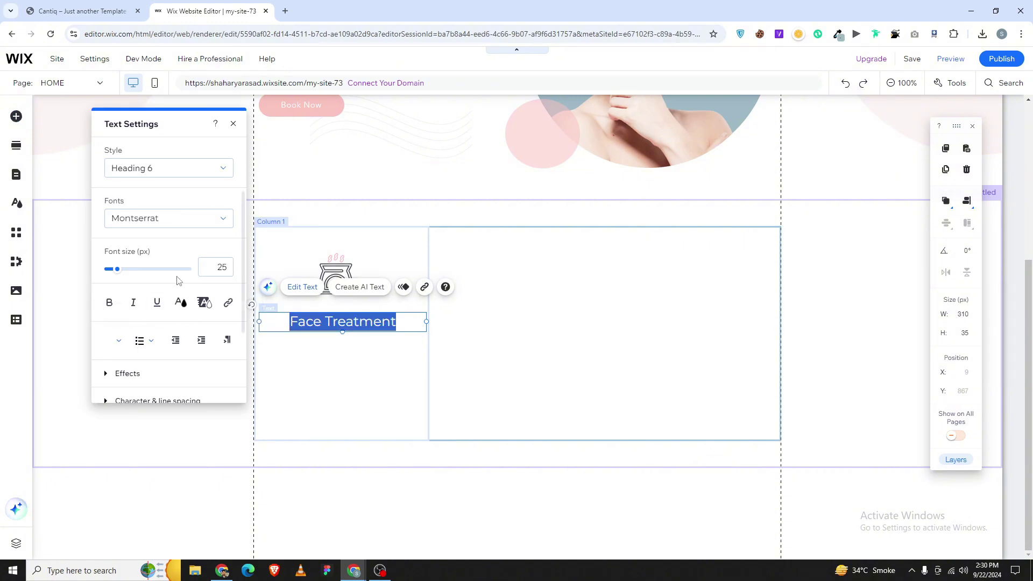
left_click(212, 266)
type("23")
key("Return")
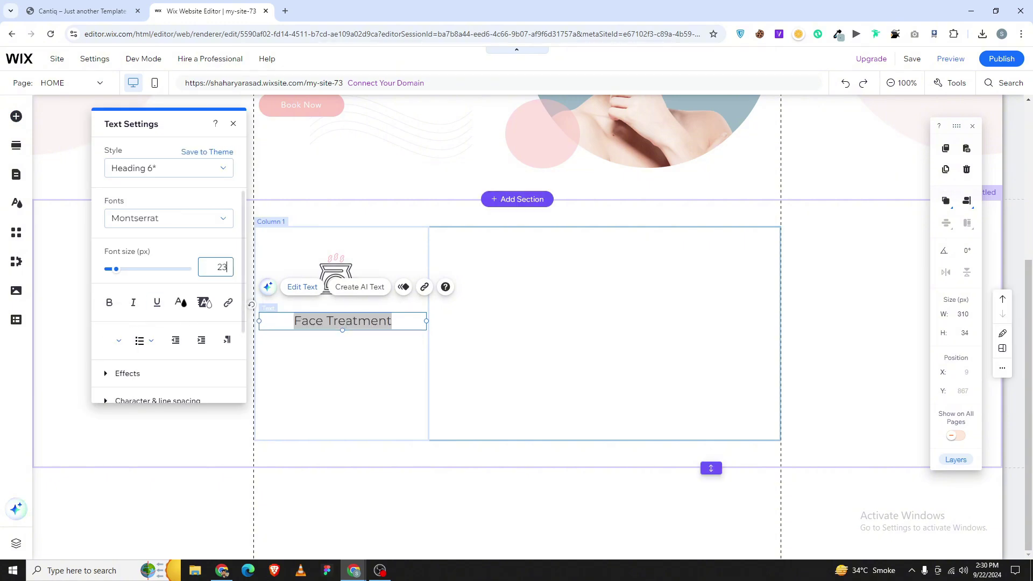
key("Down")
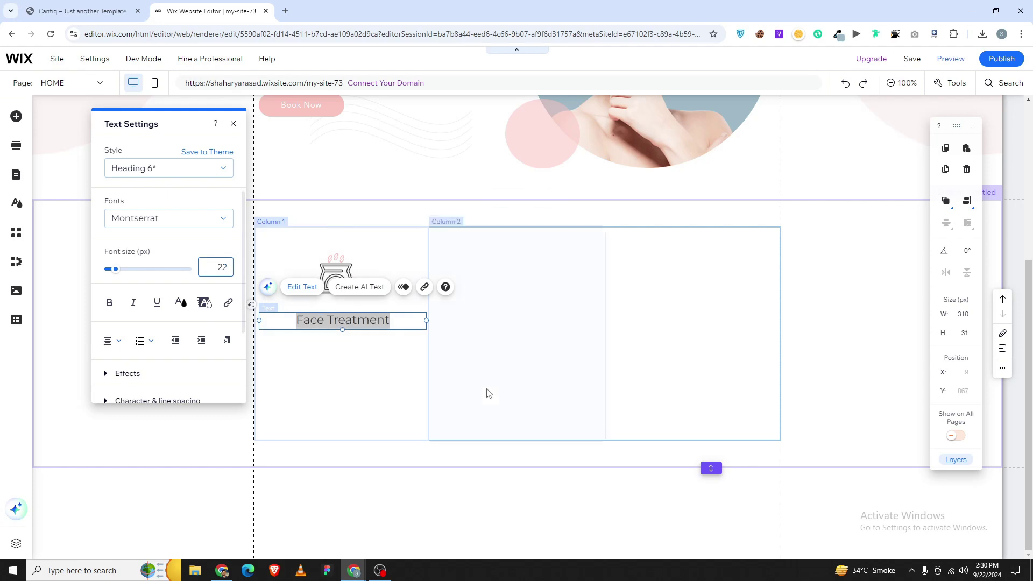
left_click(331, 360)
- Narrow the "Face Treatment" text box to about 196 px and centre it closely beneath the icon
left_click(322, 322)
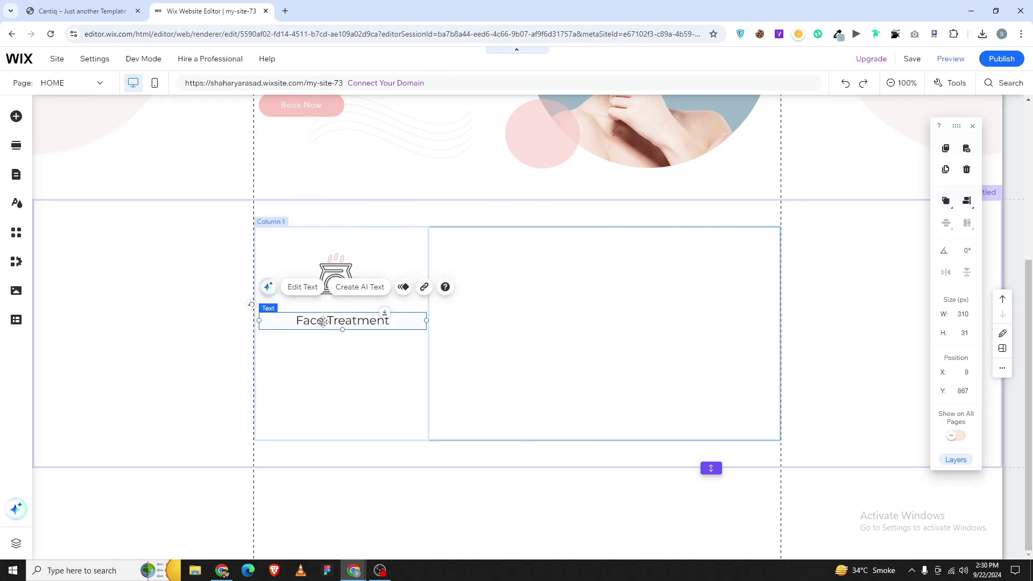
left_click_drag(322, 322, 372, 315)
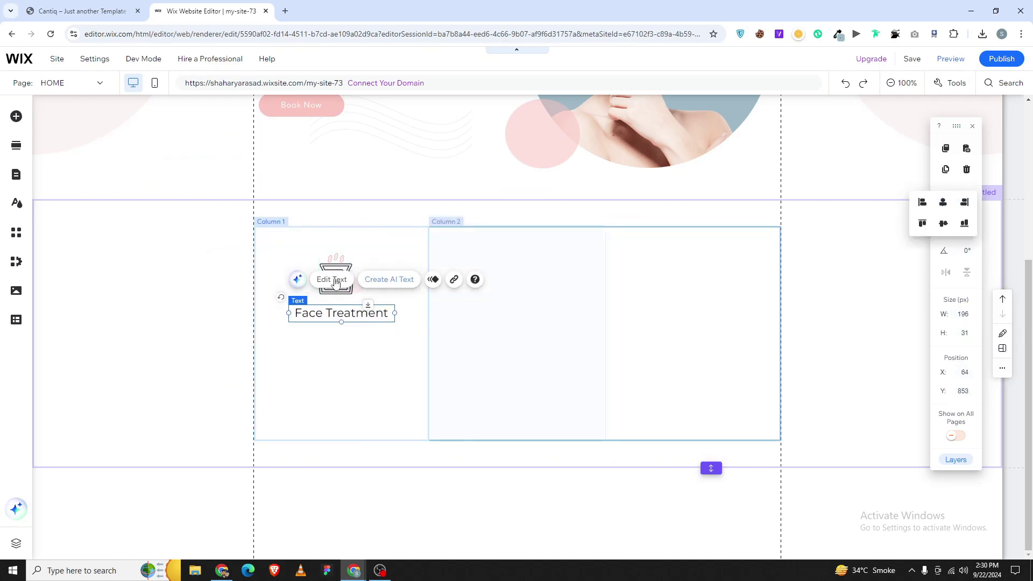
- Duplicate the hero section's paragraph and place the copy in the new section's middle column
scroll(315, 207, "up", 4)
left_click(378, 250)
left_click(377, 279)
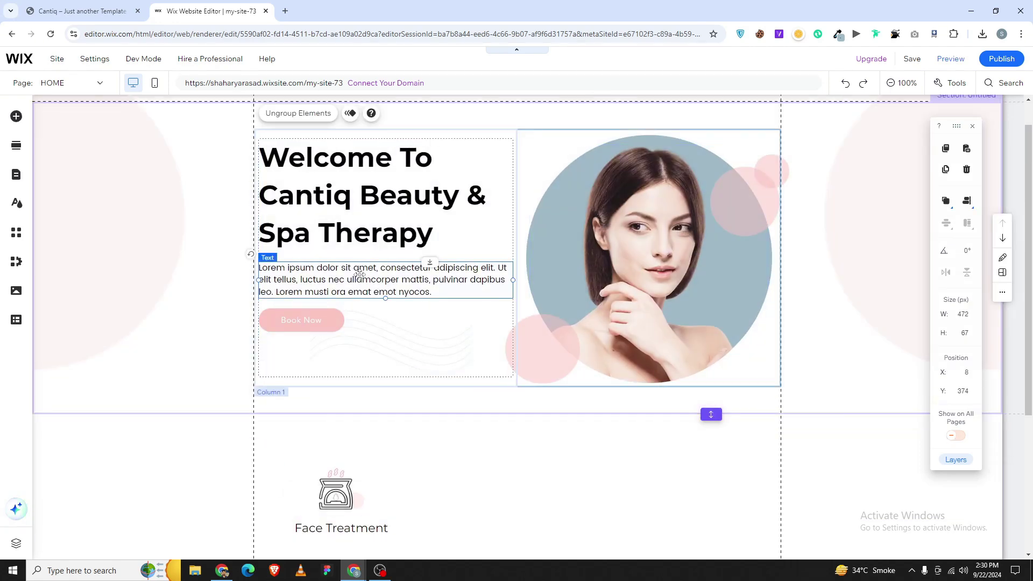
left_click_drag(377, 280, 542, 364)
- Replace the duplicated paragraph's wording with the Face Treatment description copied from the reference template page
left_click(81, 11)
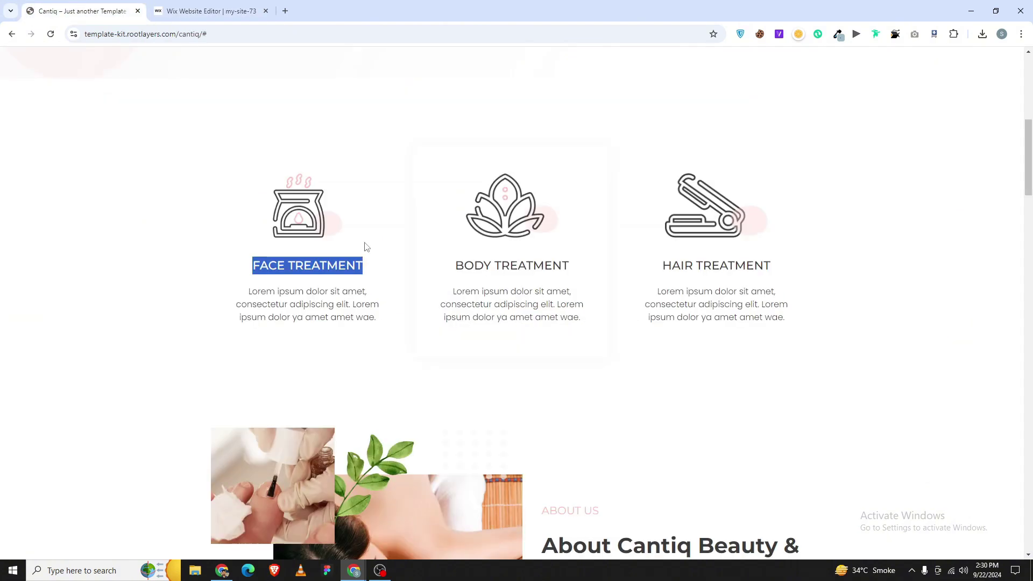
triple_click(315, 306)
key("ctrl+c")
left_click(210, 11)
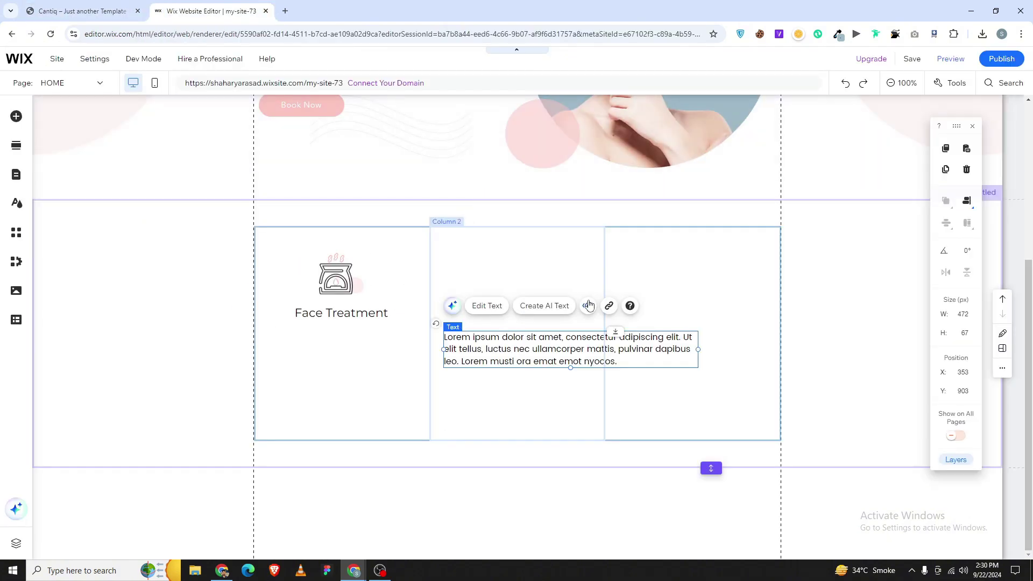
double_click(518, 348)
key("ctrl+v")
- Centre-align the description, narrow its box to about 277 px and place it below the "Face Treatment" heading
left_click(737, 340)
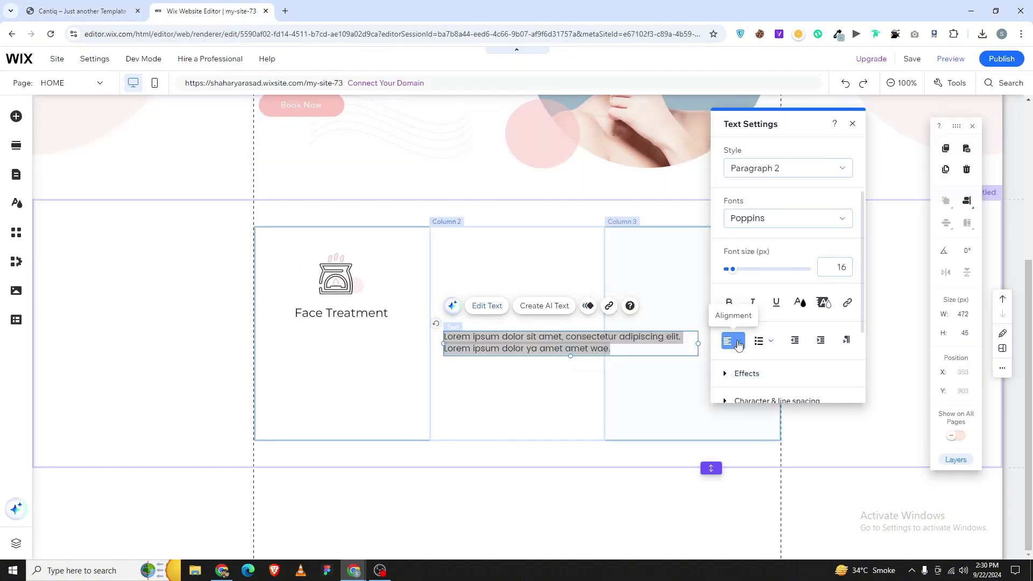
left_click(736, 358)
left_click(557, 392)
left_click(694, 339)
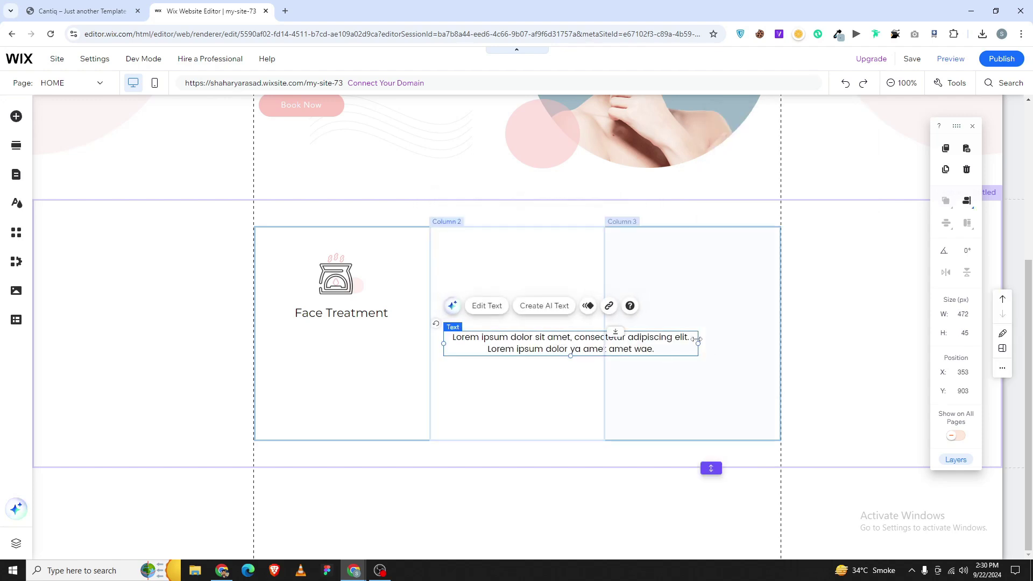
left_click_drag(697, 338, 591, 348)
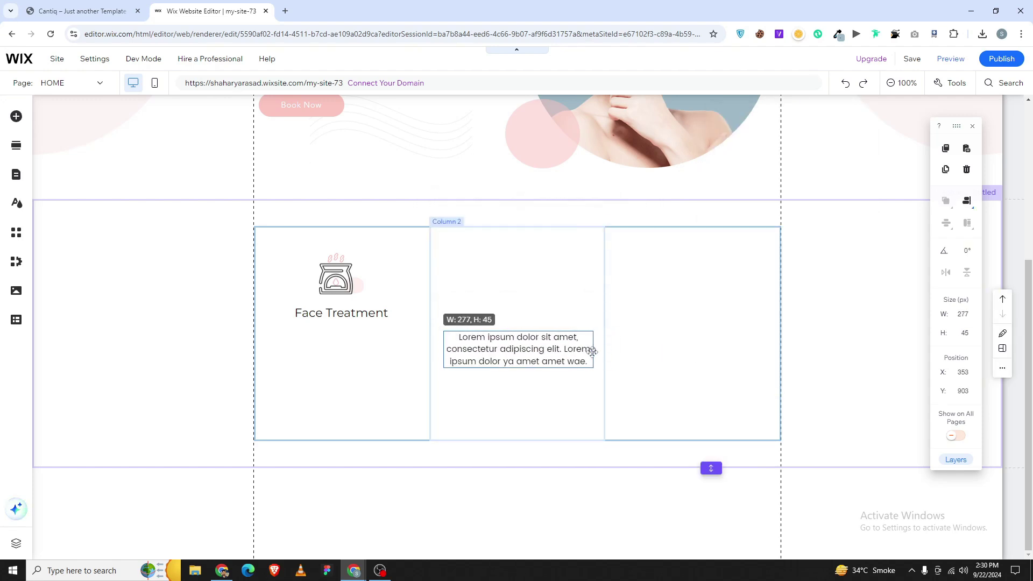
left_click_drag(502, 356, 319, 364)
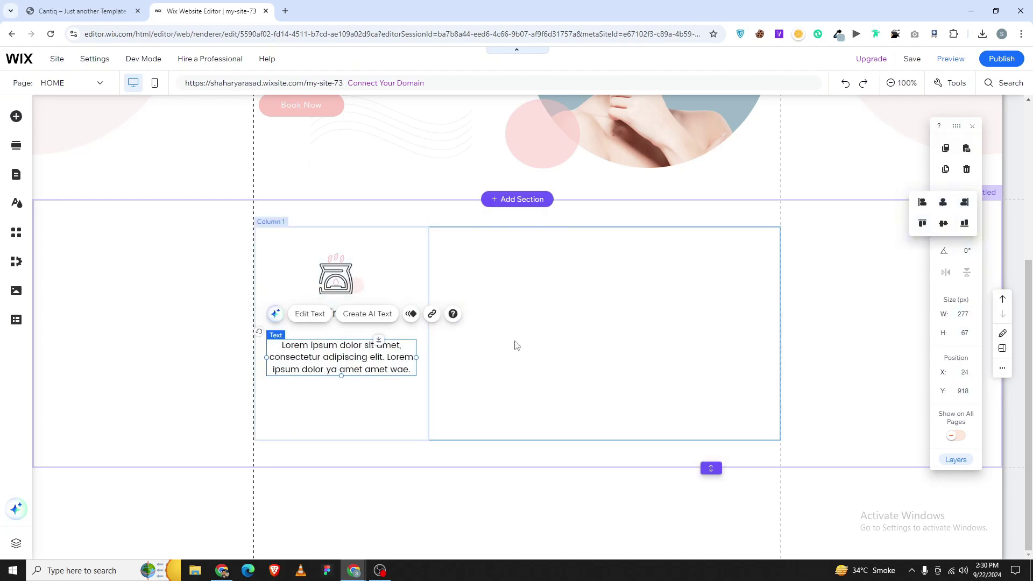
- Shorten the Face Treatment container box to about 309 px and the column strip to about 321 px high
left_click(391, 413)
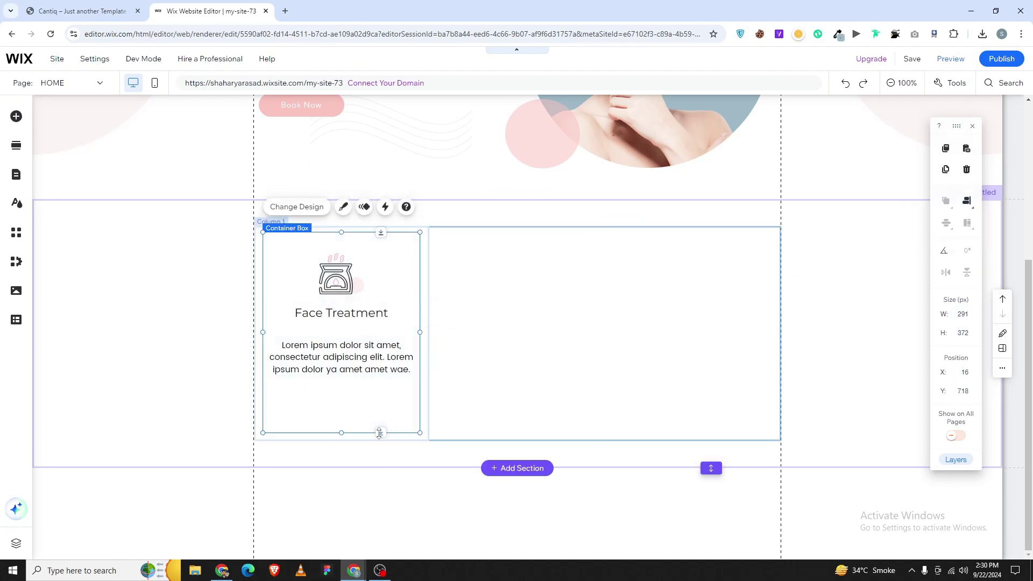
left_click_drag(379, 433, 379, 400)
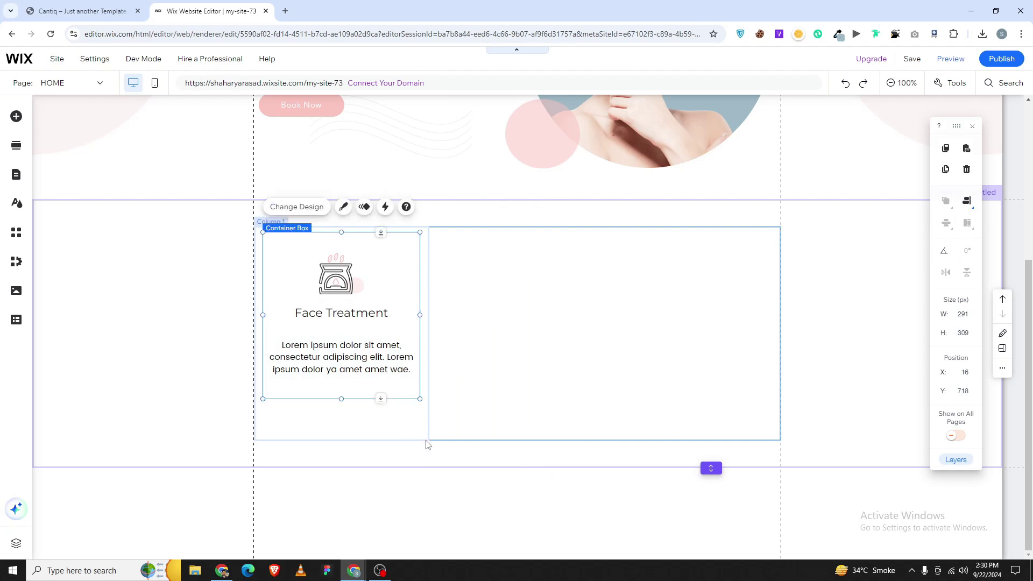
left_click(399, 431)
left_click_drag(404, 444, 363, 396)
- Align the Face Treatment container box to the vertical middle of its column
left_click(402, 322)
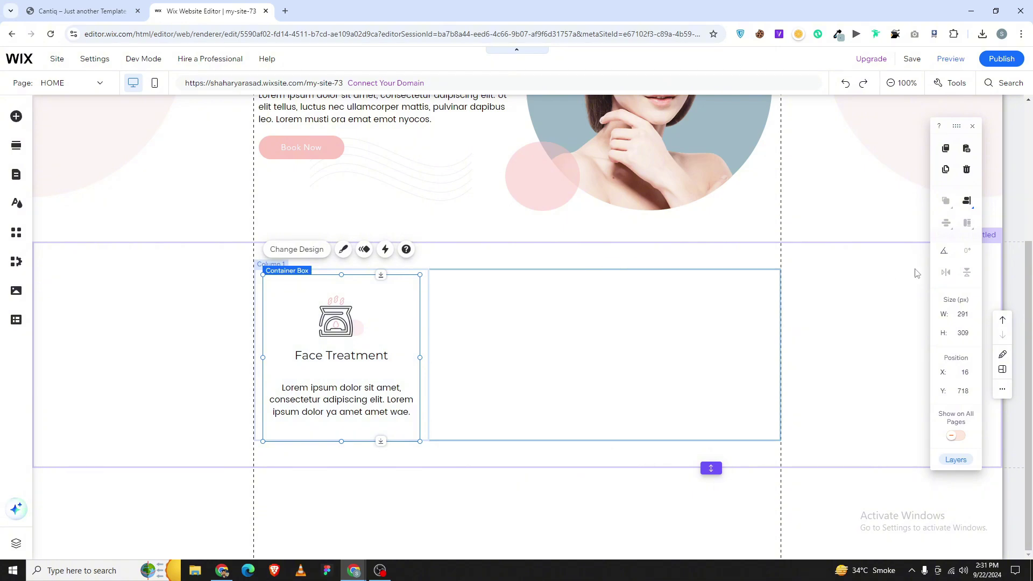
left_click(965, 205)
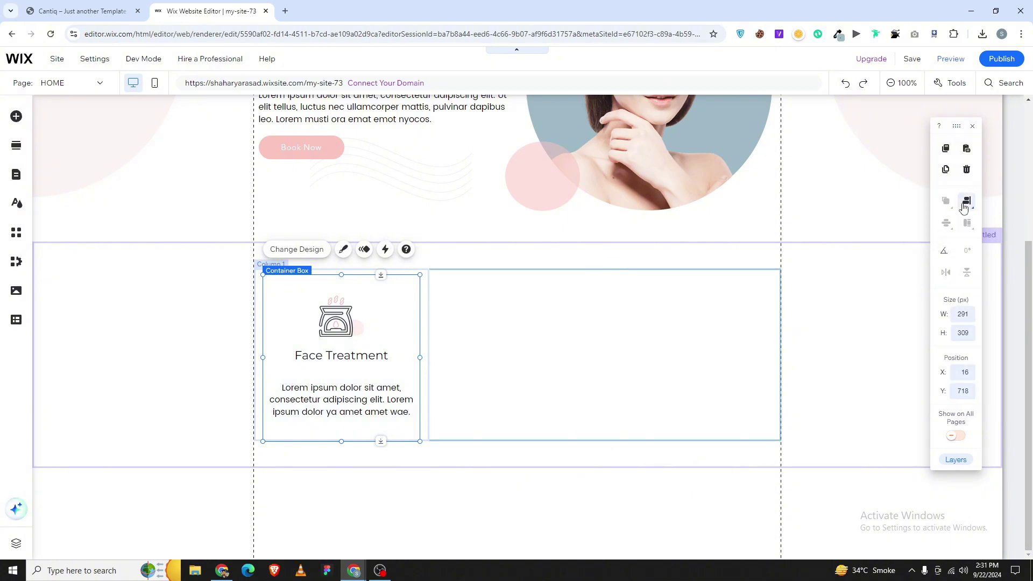
left_click(963, 207)
left_click(947, 223)
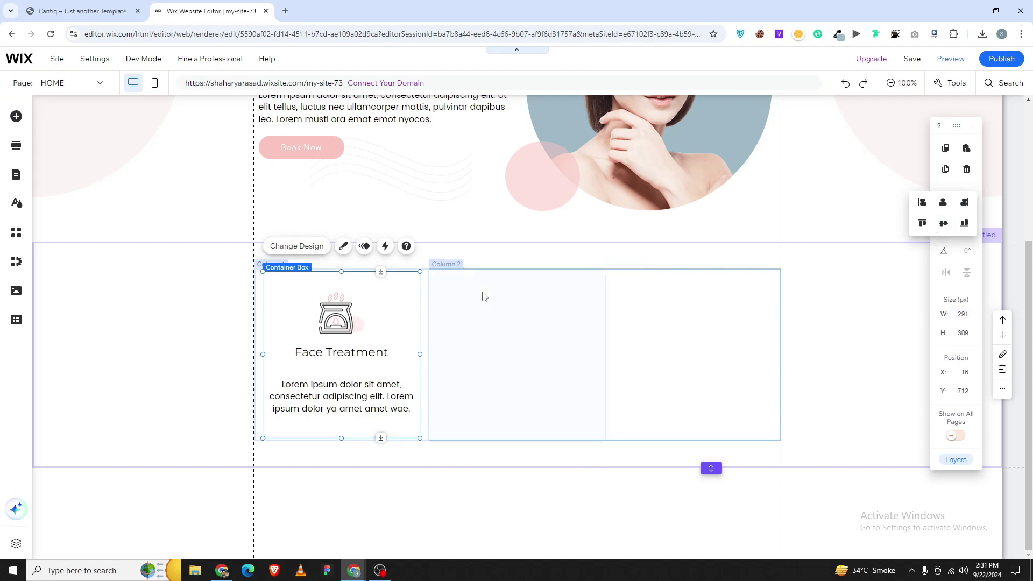
- Distribute the icon, heading and description evenly in the vertical direction and group the three elements
left_click(336, 318)
left_click(319, 354, "shift")
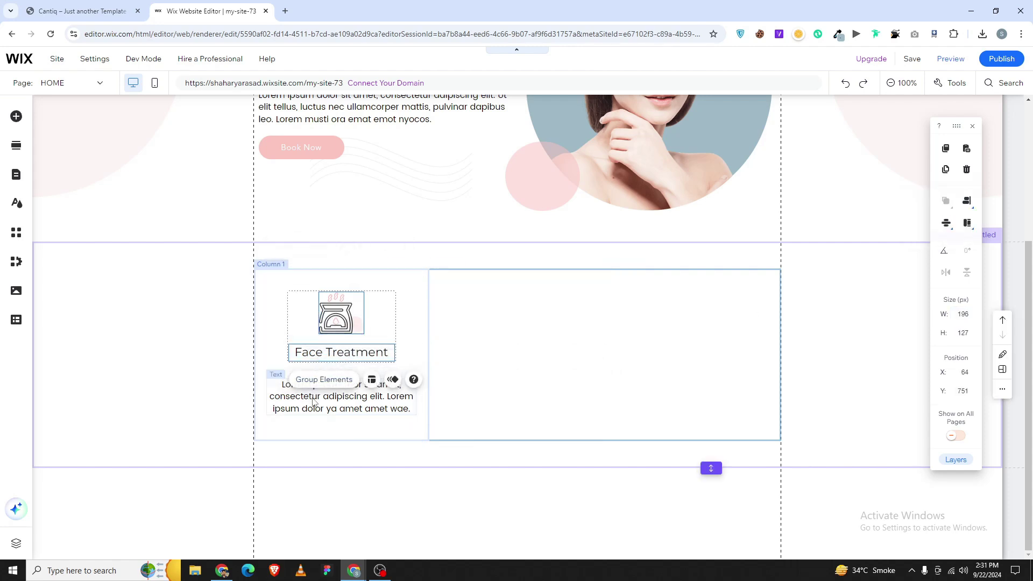
left_click(341, 397, "shift")
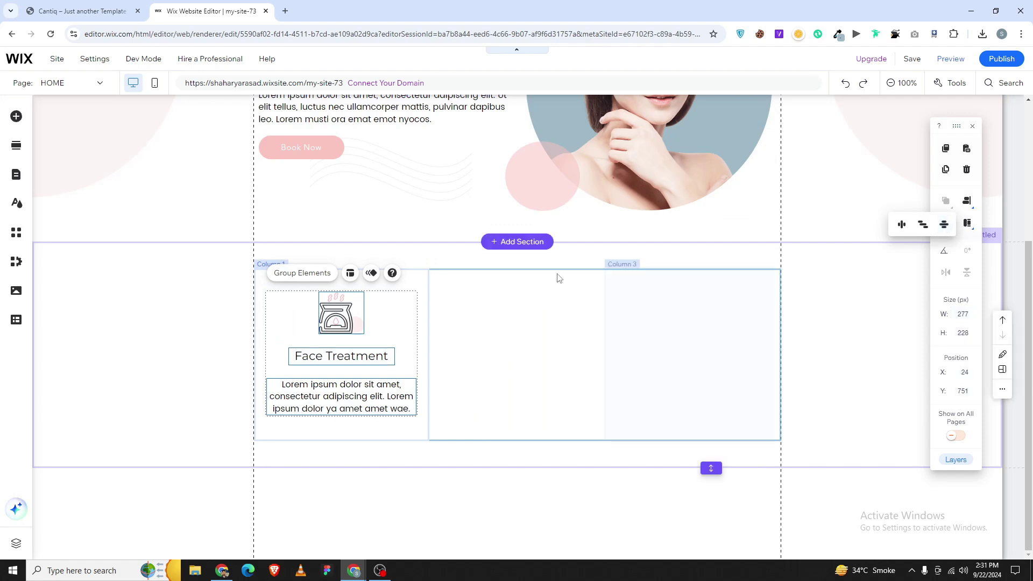
left_click(302, 273)
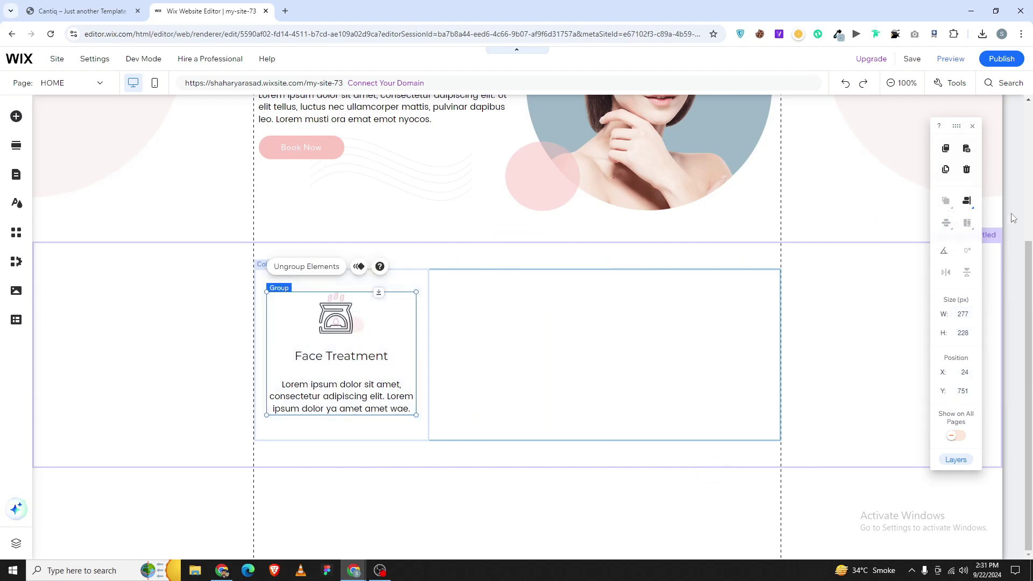
- Align the grouped icon and texts to the vertical middle of the container box
mouse_move(959, 204)
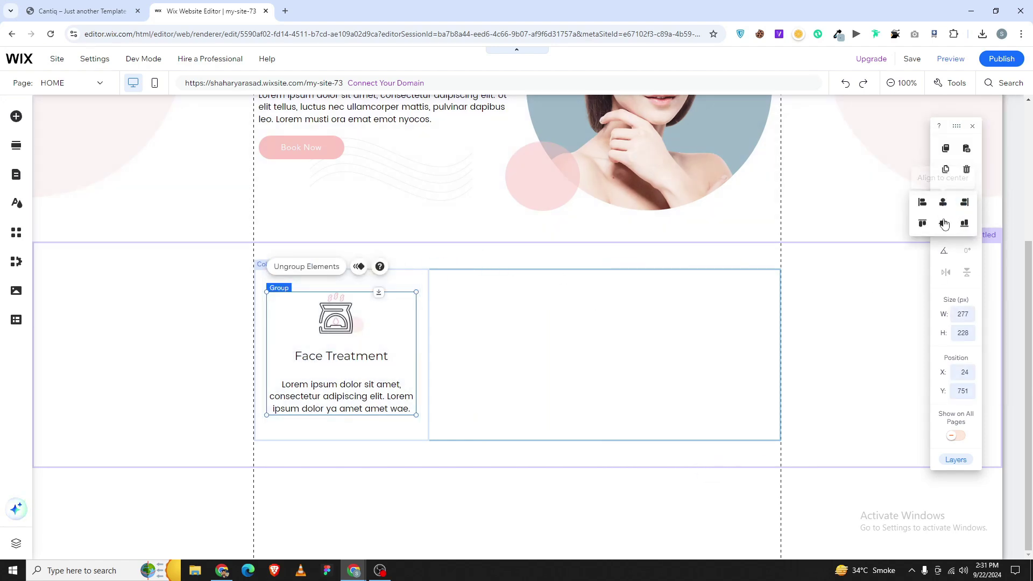
left_click(487, 387)
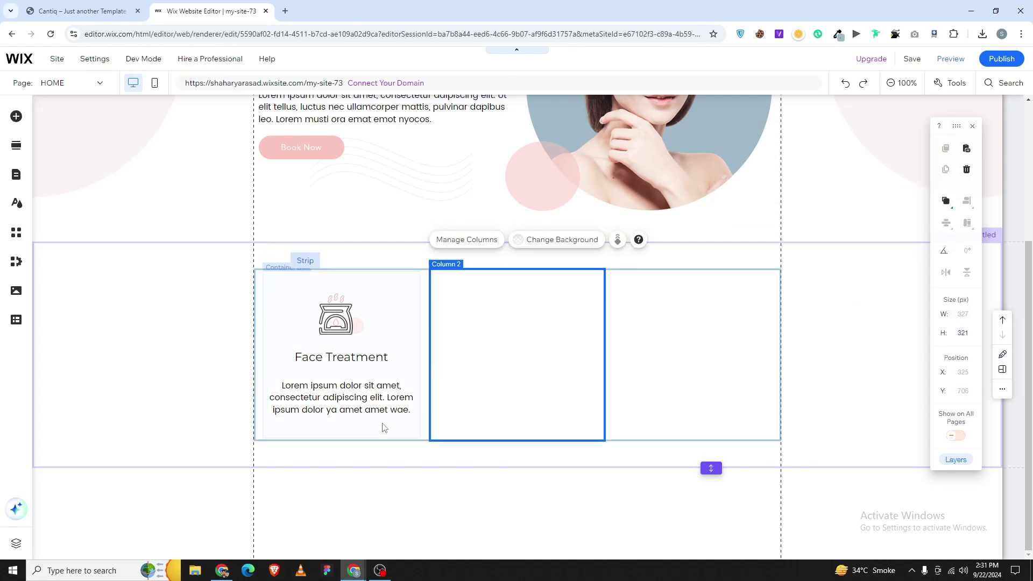
- Turn on a shadow in the hover state design of the Face Treatment container box
left_click(371, 288)
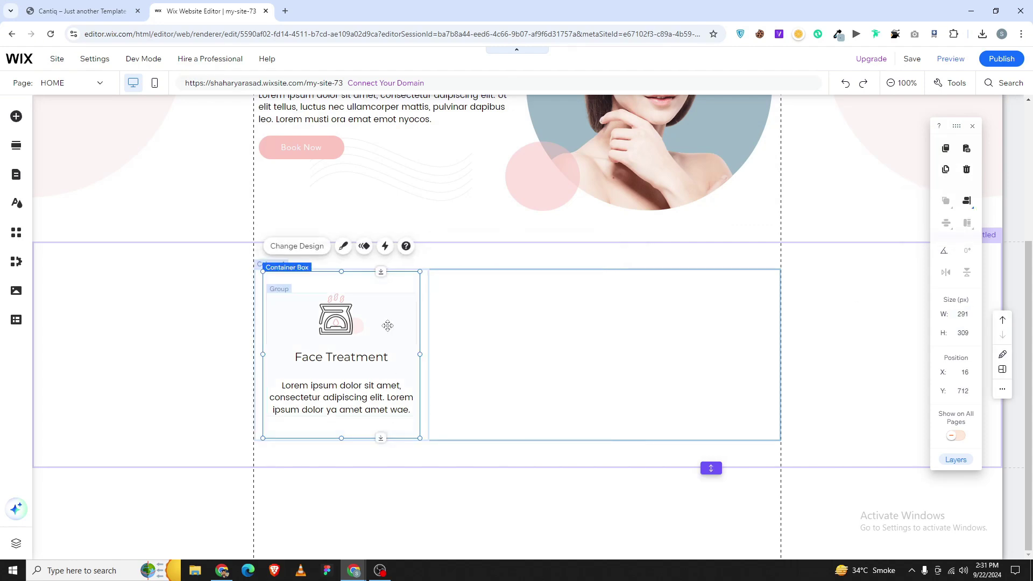
left_click(385, 246)
left_click(510, 428)
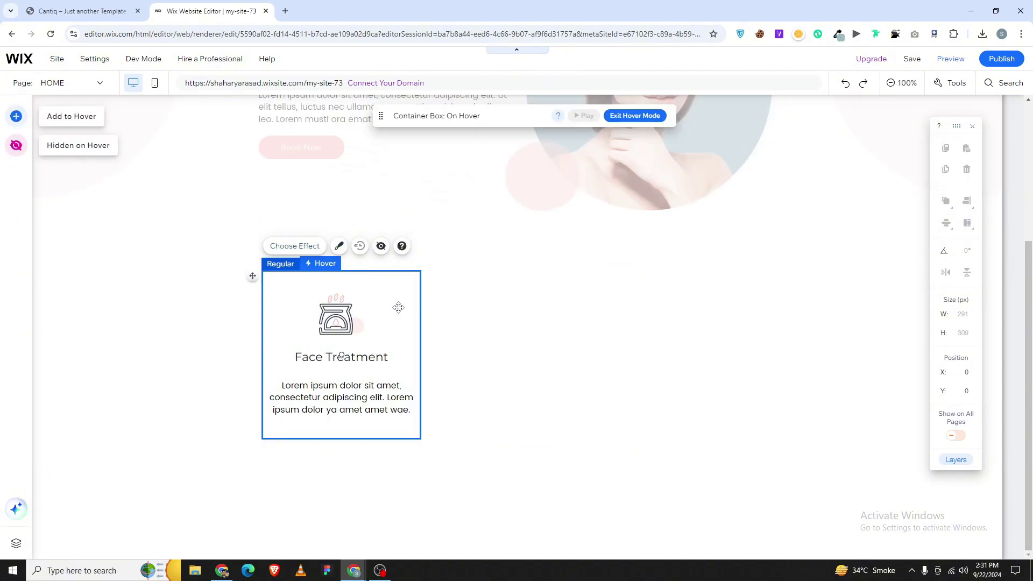
left_click(339, 245)
left_click(446, 392)
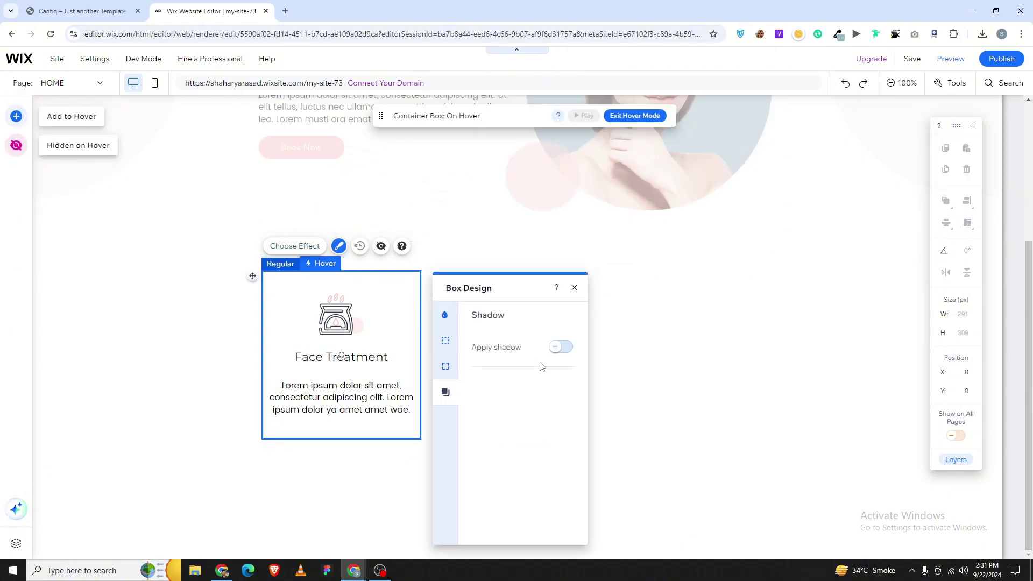
left_click(561, 347)
left_click(444, 315)
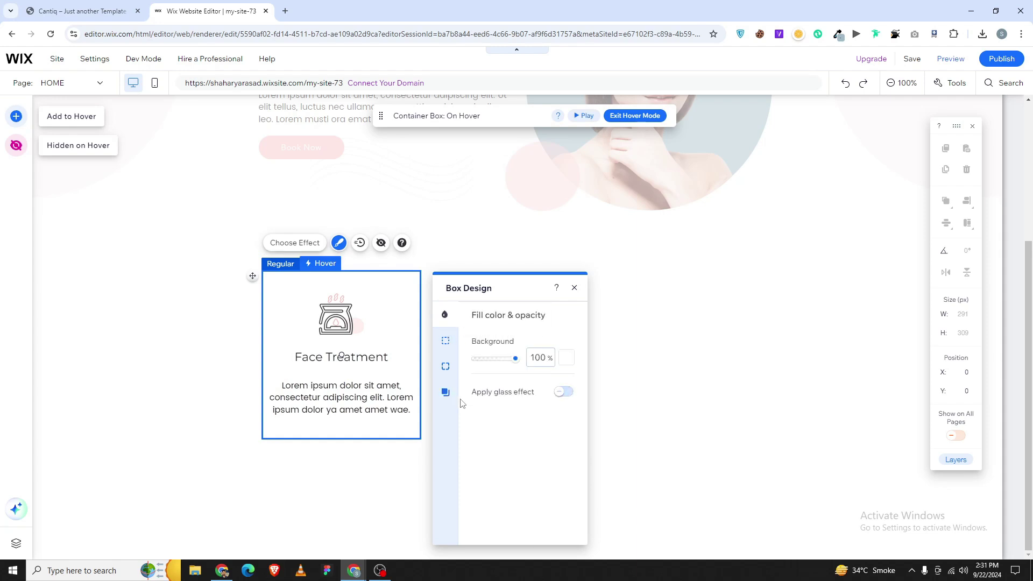
left_click(447, 393)
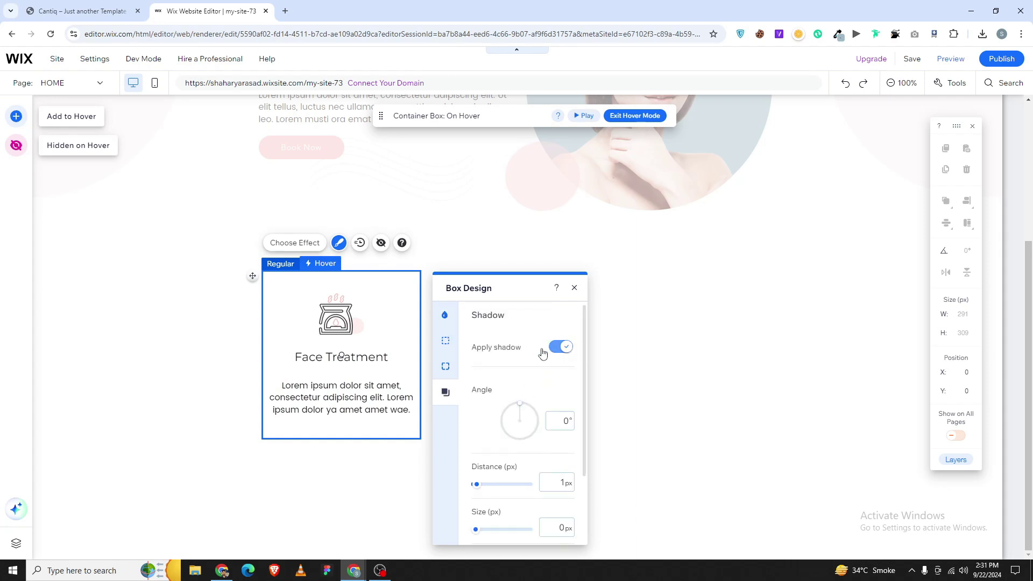
scroll(533, 388, "down", 2)
left_click(398, 472)
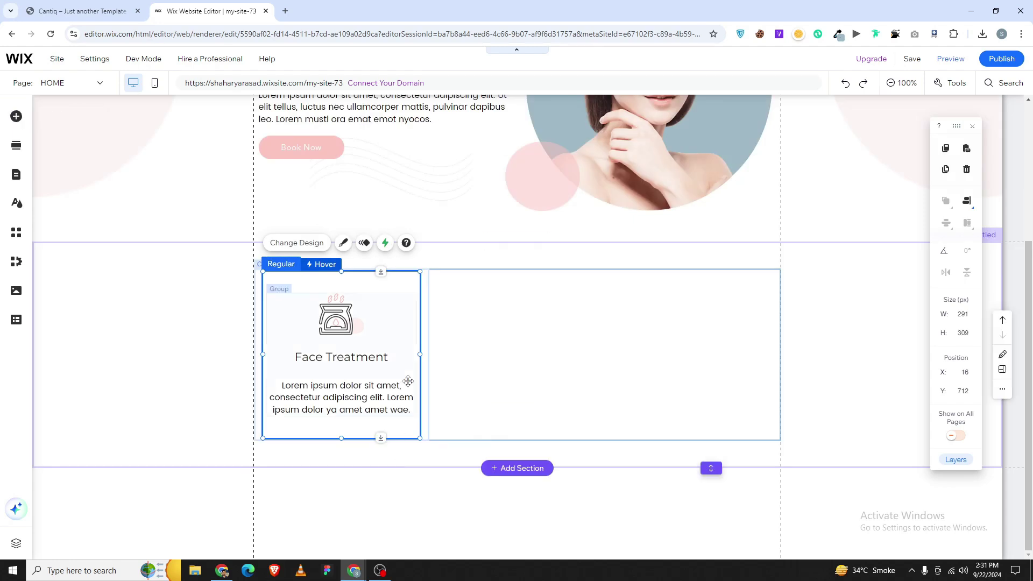
- In the hover state design of the first Face Treatment box, set the shadow distance to 0 px and size to 2 px
left_click(324, 263)
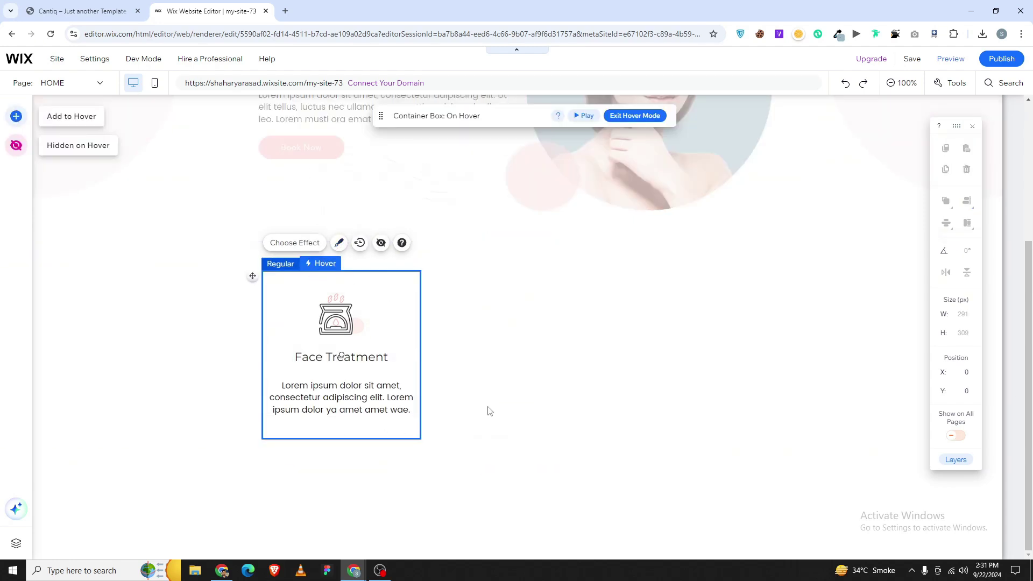
left_click(359, 243)
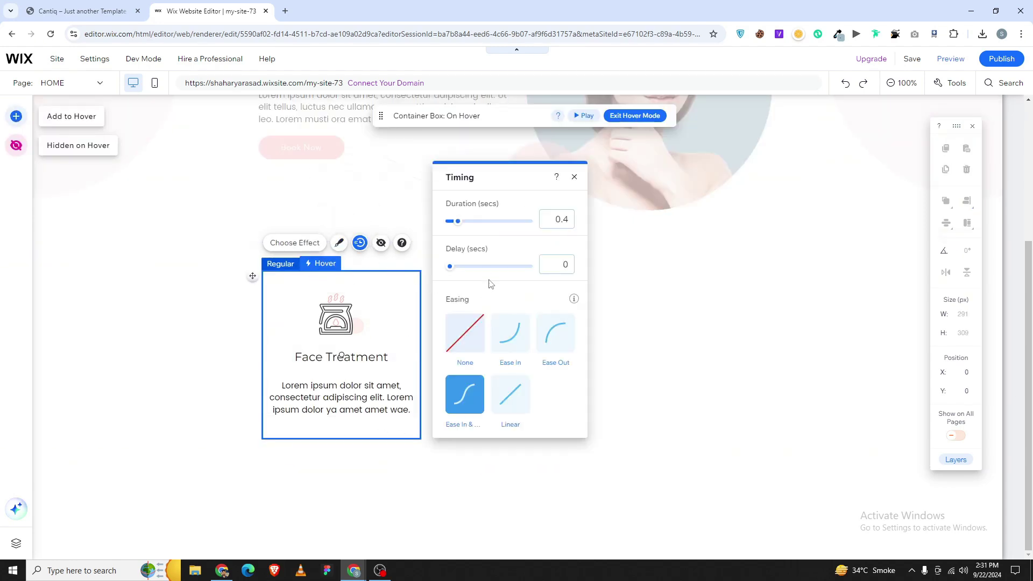
left_click(301, 244)
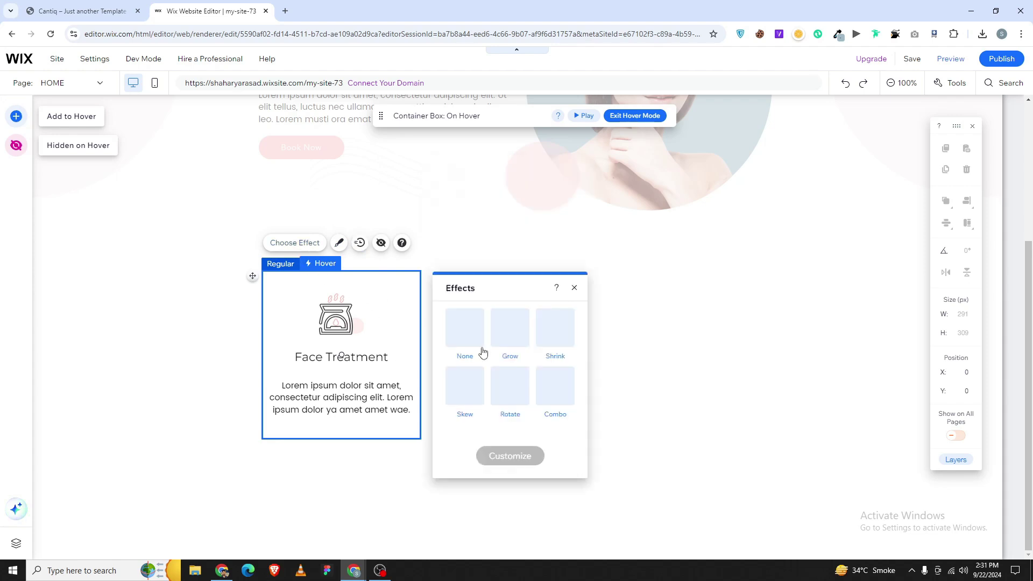
left_click(338, 243)
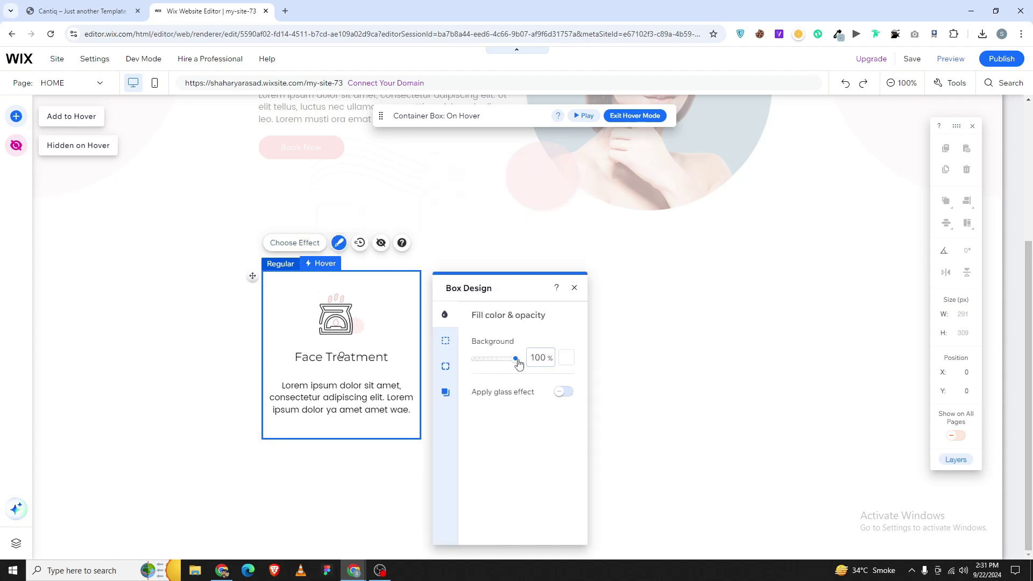
left_click(438, 390)
scroll(542, 457, "down", 2)
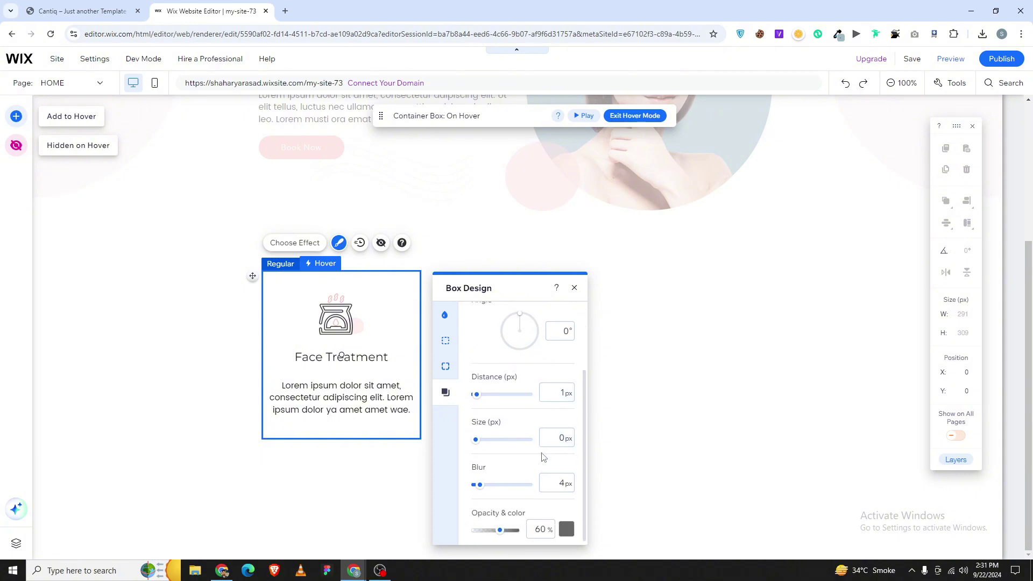
left_click_drag(483, 398, 468, 401)
mouse_move(476, 443)
left_mouse_down()
mouse_move(488, 443)
mouse_move(476, 448)
left_mouse_up()
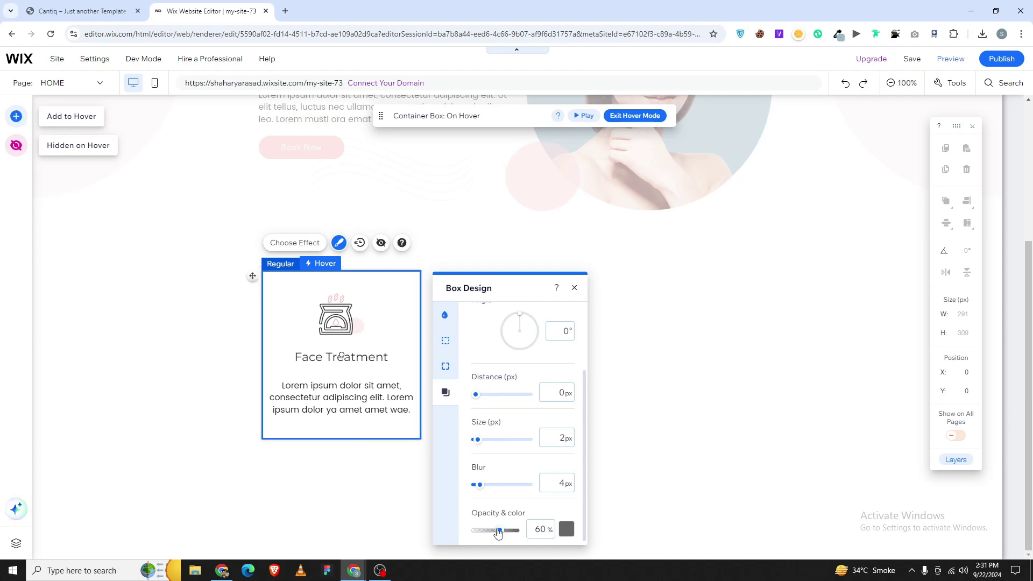
- Set the hover shadow's blur to 23 px and its opacity to 25%, and exit the hover state
left_click_drag(500, 536, 489, 532)
left_click_drag(477, 446, 475, 446)
left_click_drag(478, 490, 504, 489)
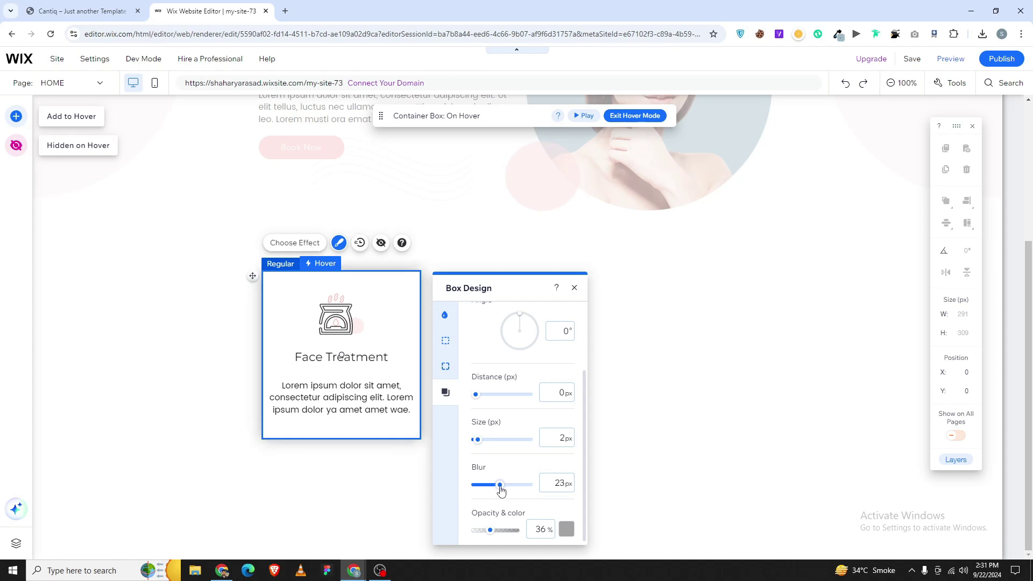
left_click_drag(490, 532, 485, 536)
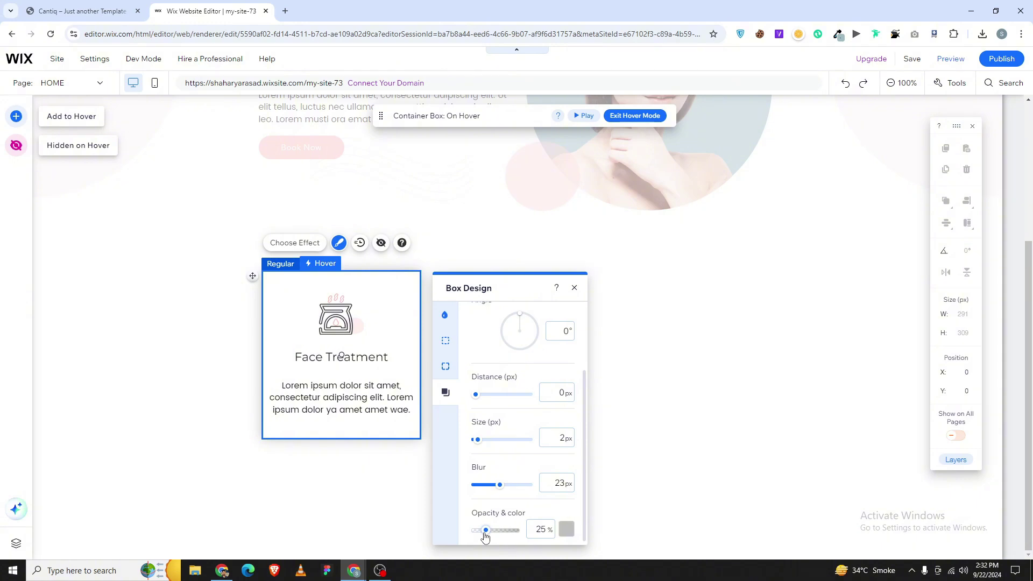
left_click(364, 504)
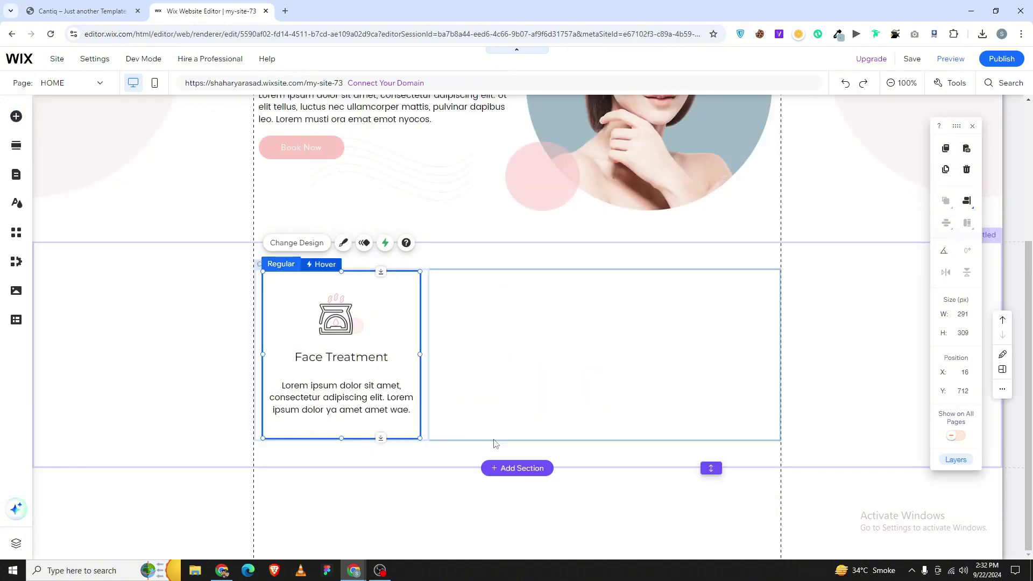
- Duplicate the Face Treatment container box into the third column and center it there horizontally and vertically
left_click(407, 339)
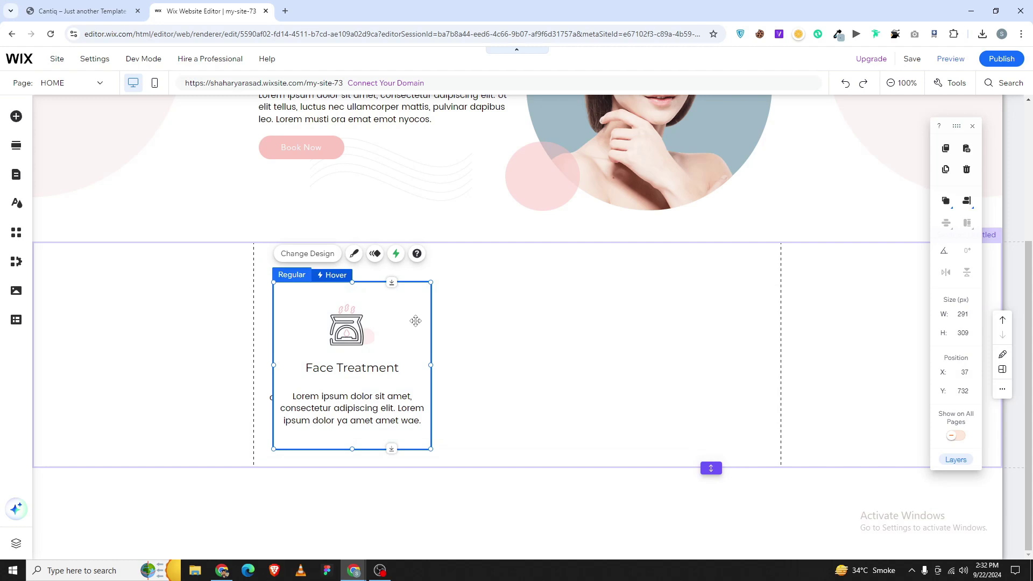
left_click_drag(414, 321, 753, 312)
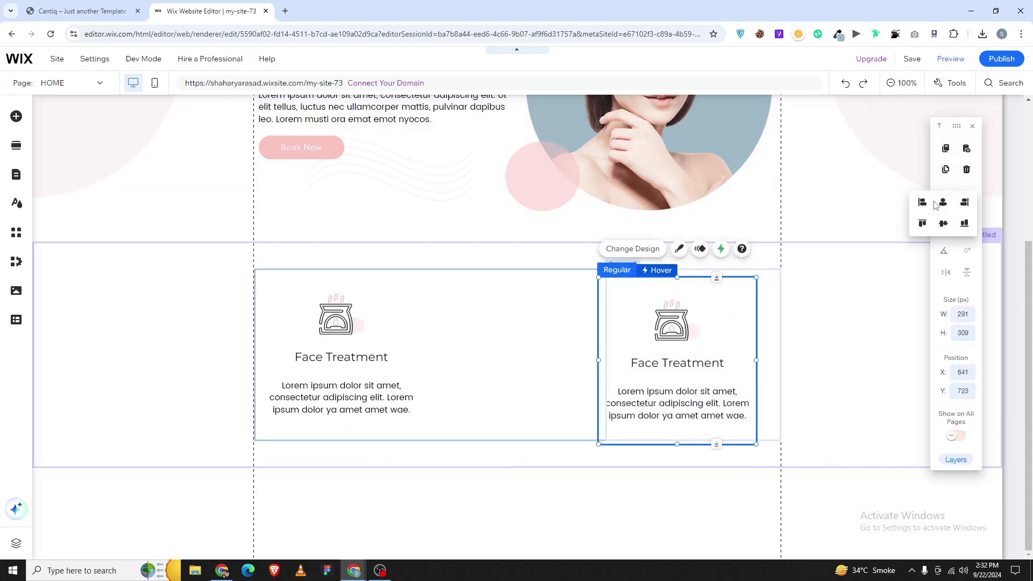
left_click(943, 202)
left_click(943, 223)
- Place another copy of the Face Treatment box in the second column and center it there horizontally and vertically
left_click(828, 303)
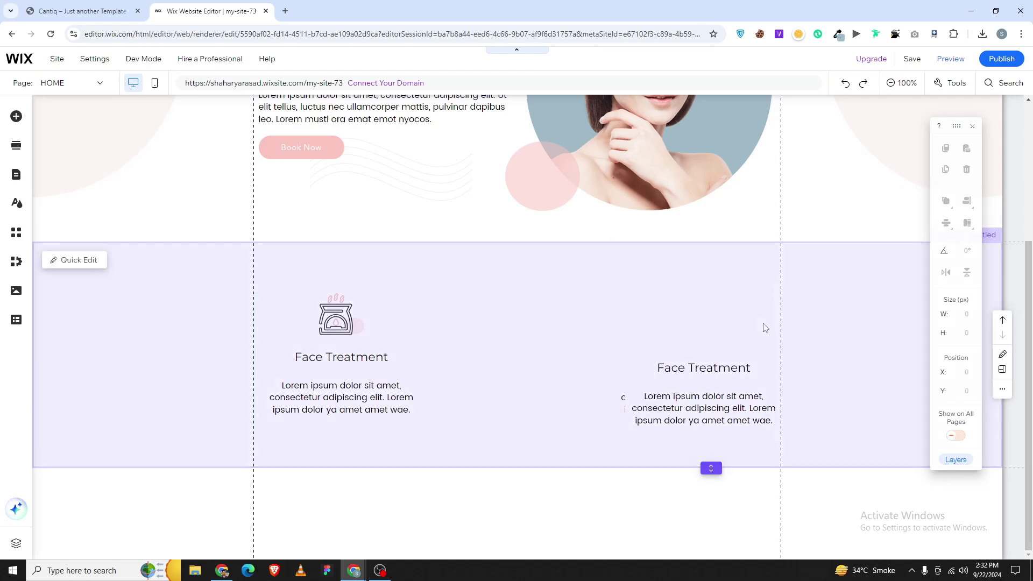
left_click(772, 308)
left_click_drag(772, 308, 589, 314)
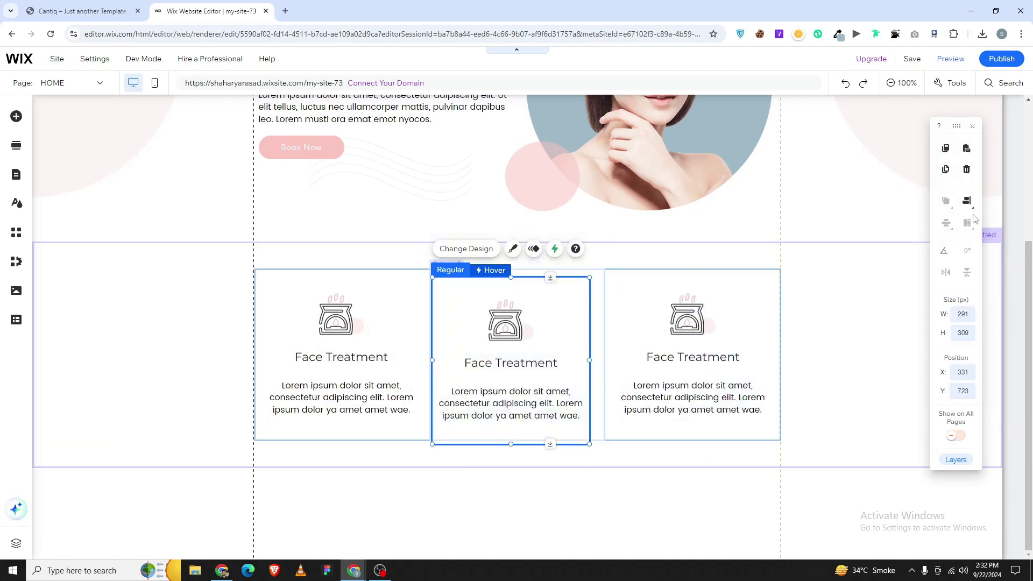
left_click(942, 202)
left_click(942, 229)
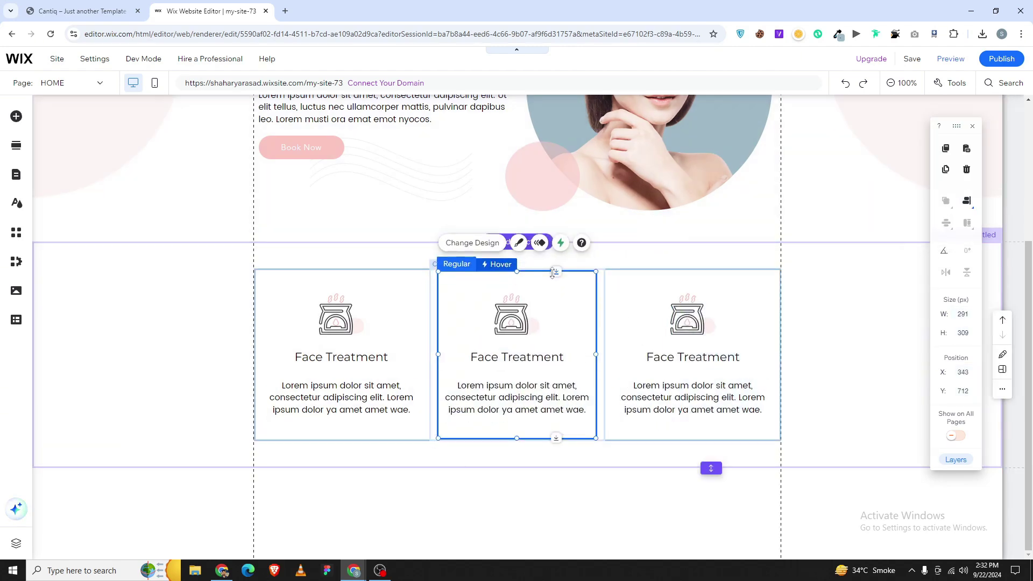
- Remove the hover interaction from the Face Treatment box in the second column
left_click(559, 243)
left_click(685, 395)
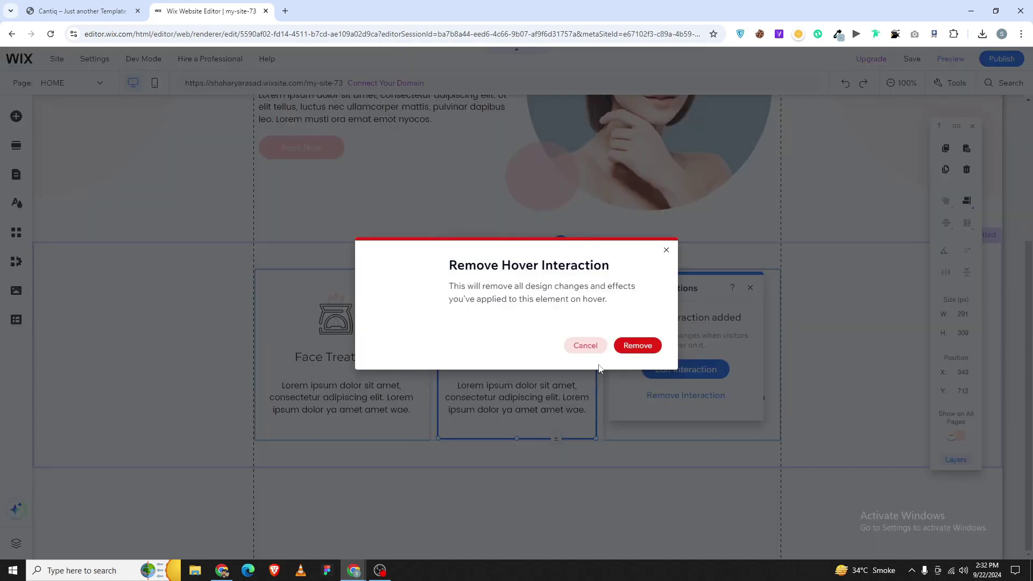
left_click(634, 347)
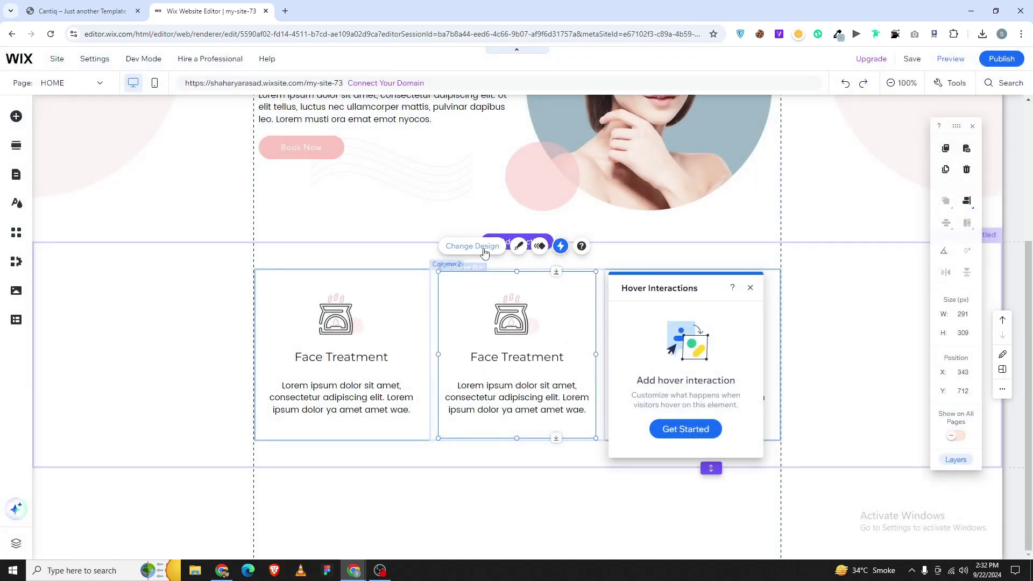
- Apply a shadow in the regular box design of the second column's Face Treatment box
left_click(518, 246)
left_click(687, 416)
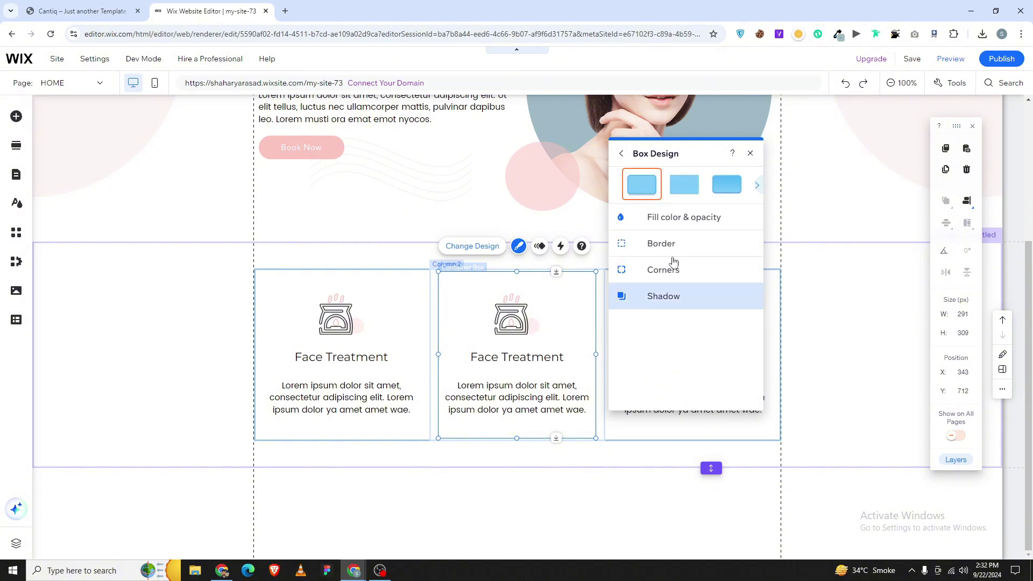
left_click(672, 308)
left_click(740, 252)
scroll(699, 322, "down", 3)
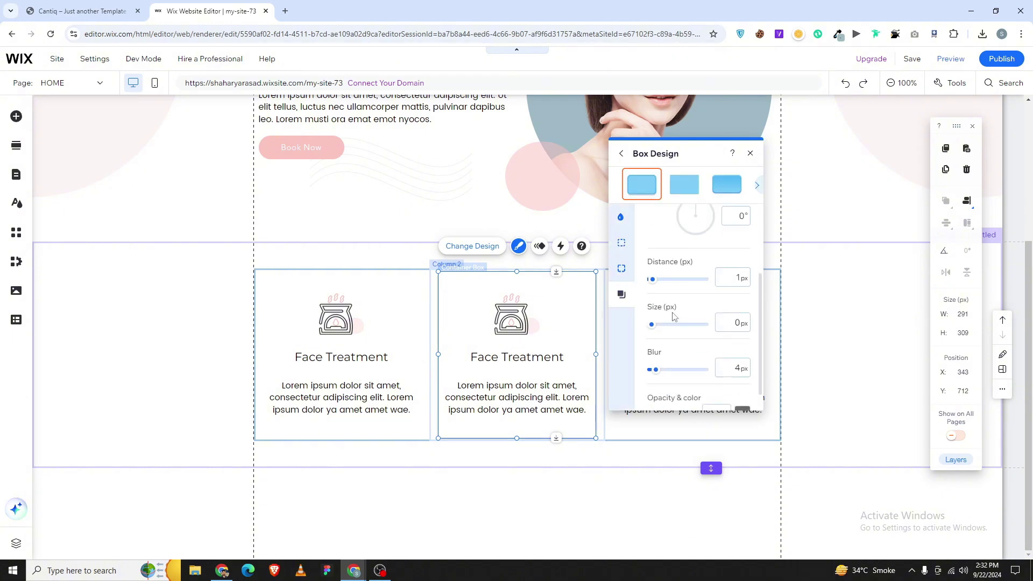
left_click(620, 216)
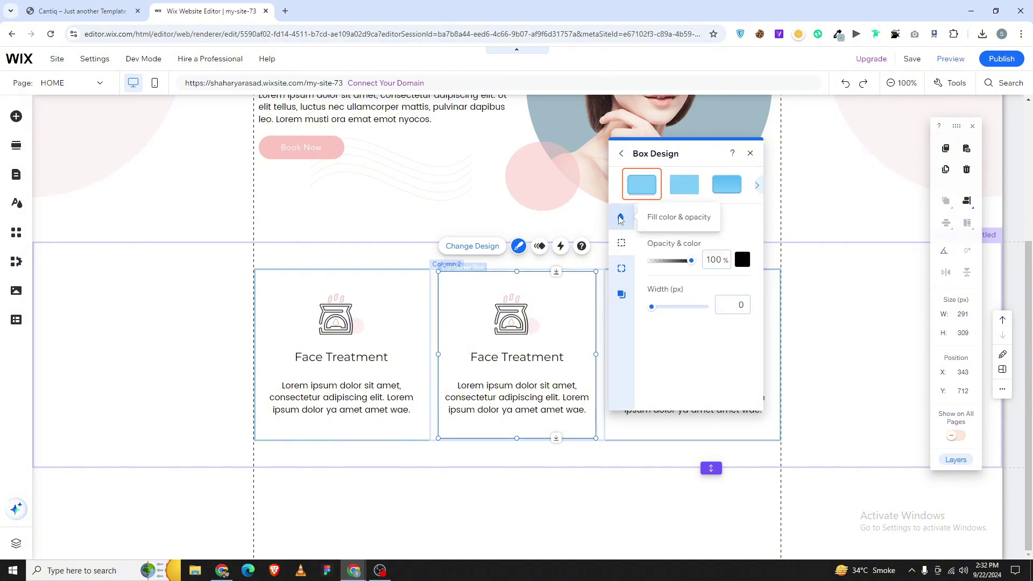
left_click(623, 293)
scroll(699, 349, "down", 3)
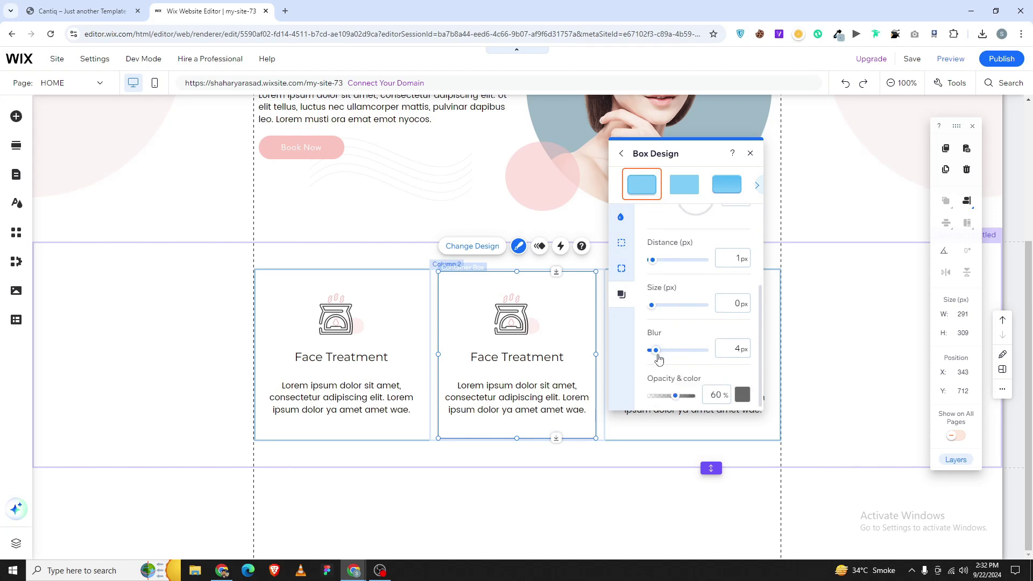
- Set the second column box's shadow blur to 6 px and its size to 1 px
scroll(659, 359, "up", 3)
scroll(677, 364, "down", 2)
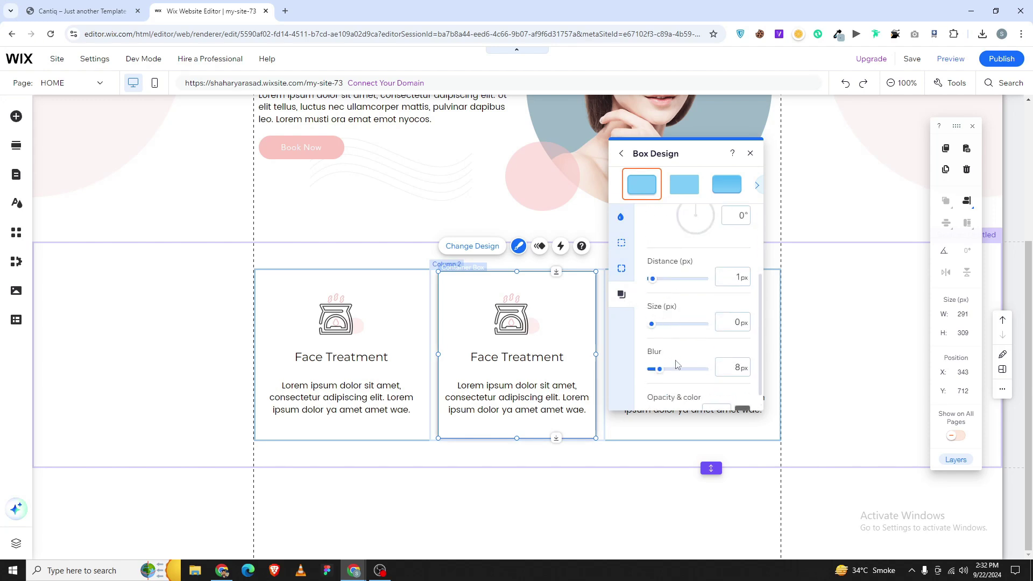
mouse_move(658, 371)
left_mouse_down()
mouse_move(694, 376)
mouse_move(657, 370)
left_mouse_up()
scroll(670, 390, "up", 2)
scroll(670, 390, "down", 2)
scroll(657, 374, "up", 2)
scroll(656, 371, "down", 3)
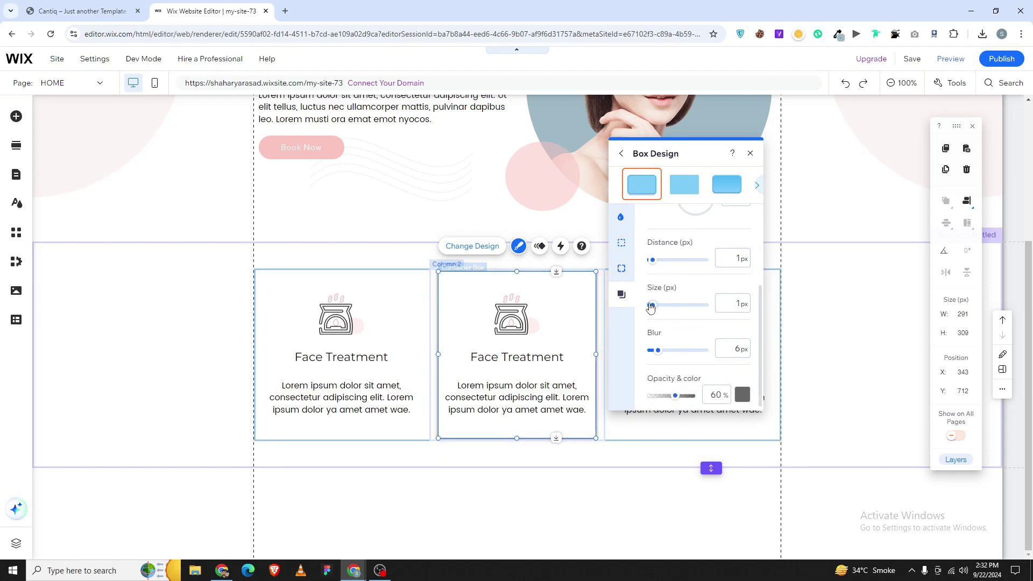
scroll(658, 317, "up", 2)
scroll(656, 382, "down", 2)
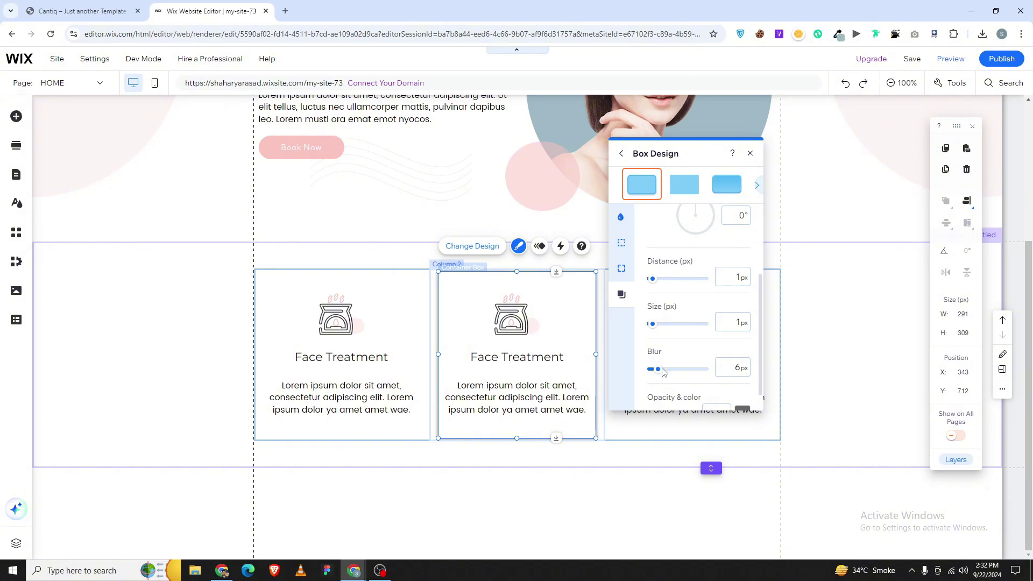
- Set the second column box's shadow blur to 16 px and its opacity to 14%
left_click_drag(660, 377, 668, 376)
scroll(657, 385, "up", 2)
scroll(661, 388, "down", 3)
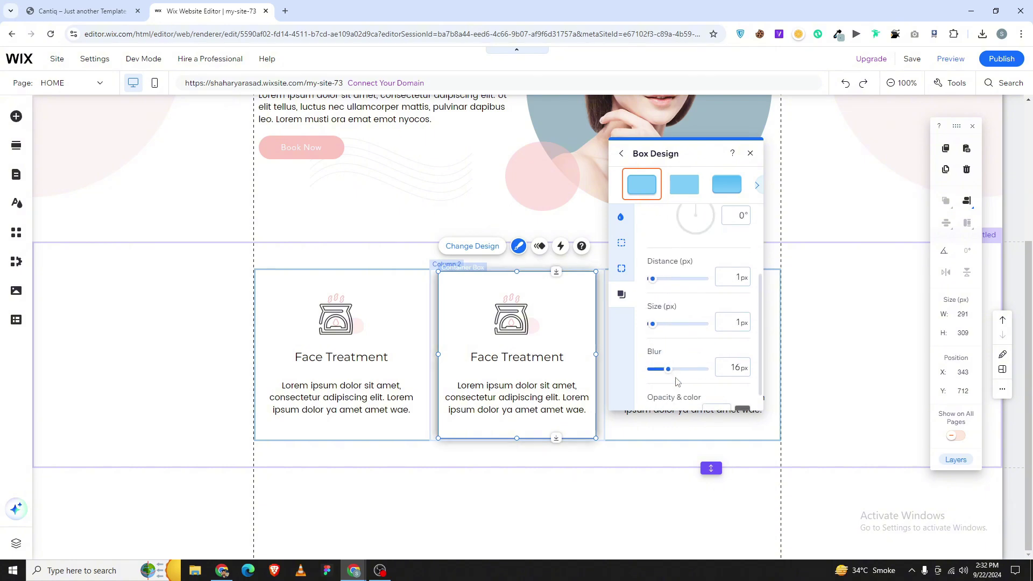
scroll(667, 401, "up", 3)
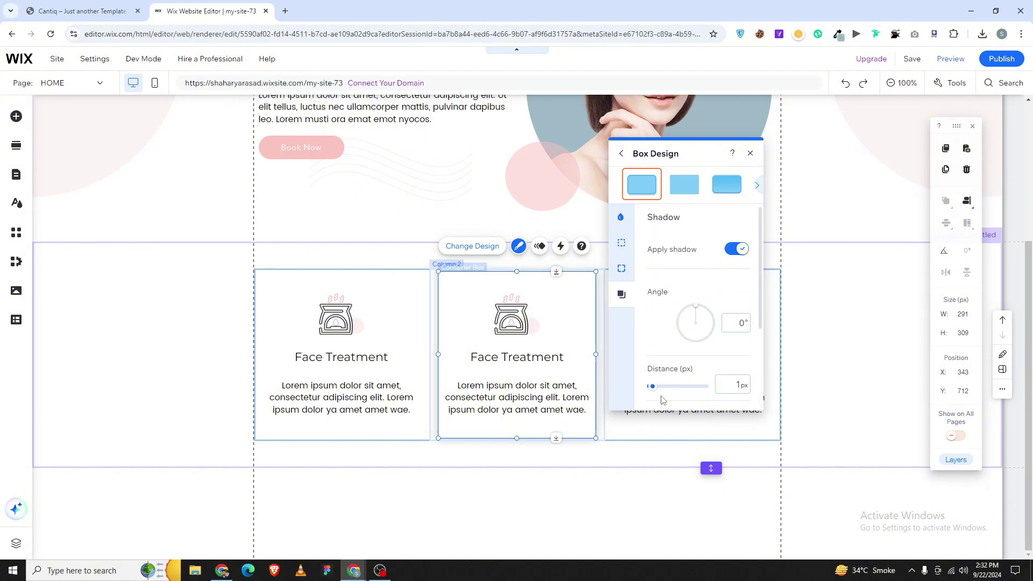
scroll(665, 383, "down", 3)
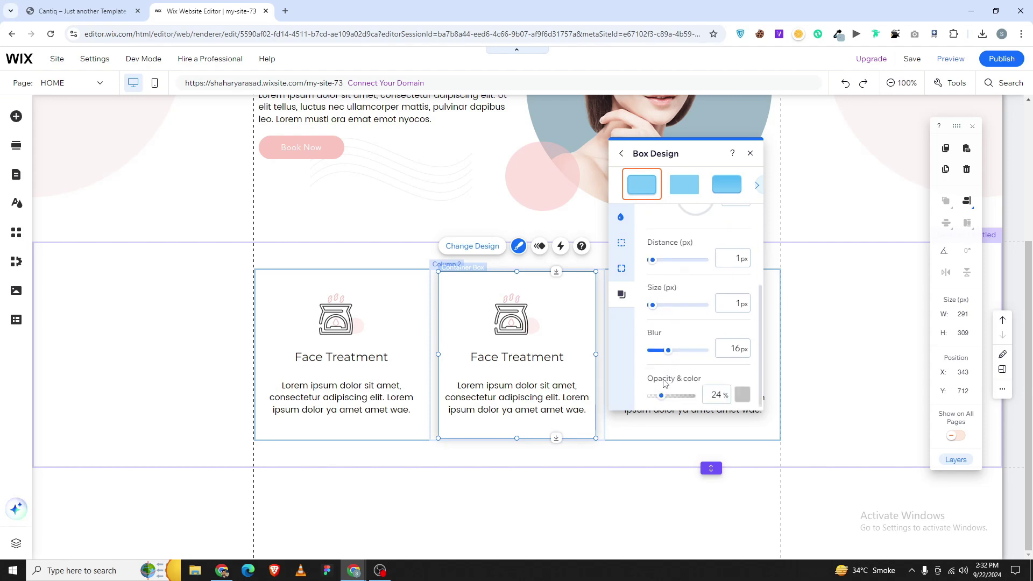
scroll(657, 401, "up", 3)
scroll(665, 403, "down", 3)
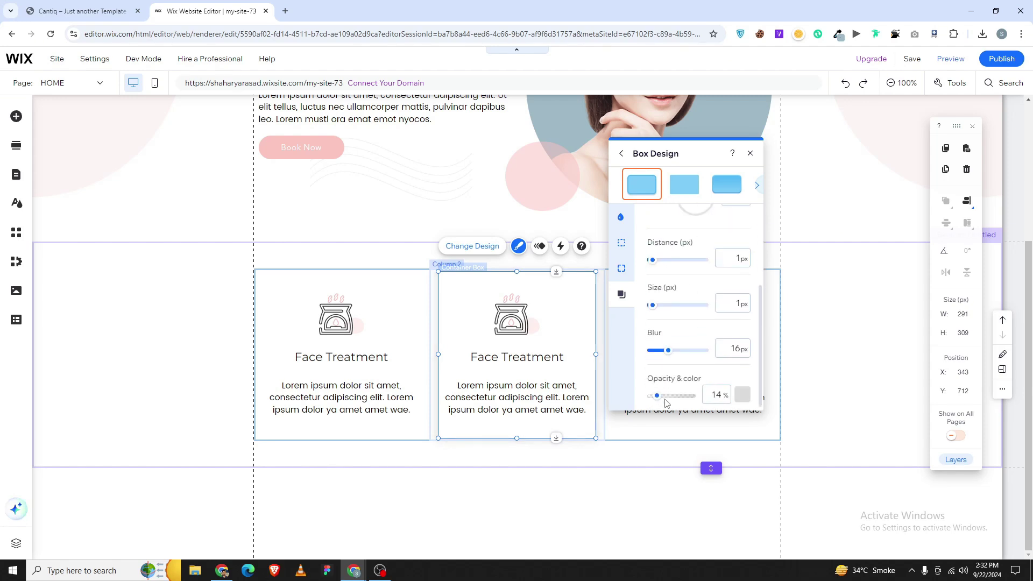
left_click(608, 453)
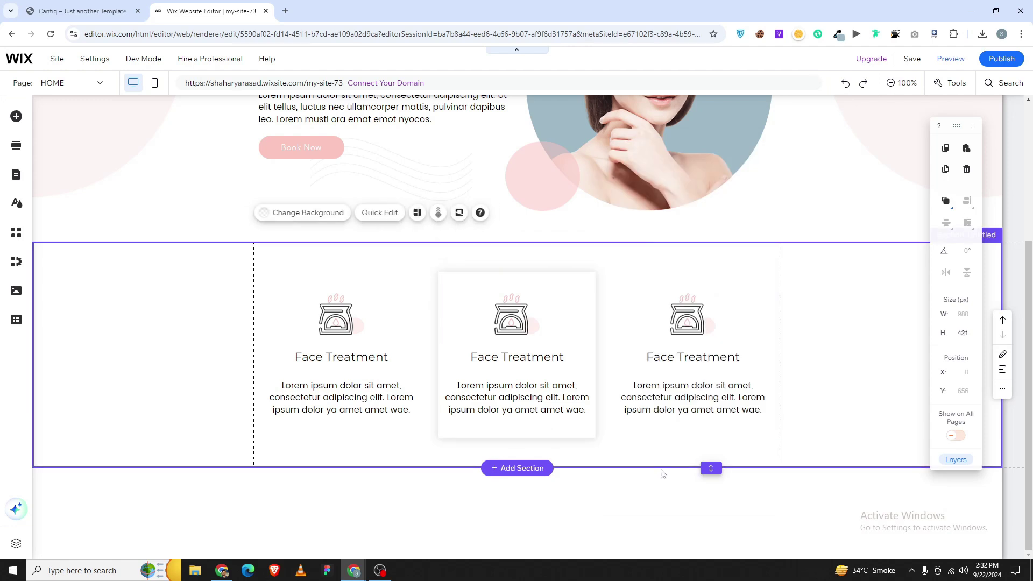
- Set the second column box's shadow opacity to 15%, keep the box at X 343, and select it again
left_click(589, 405)
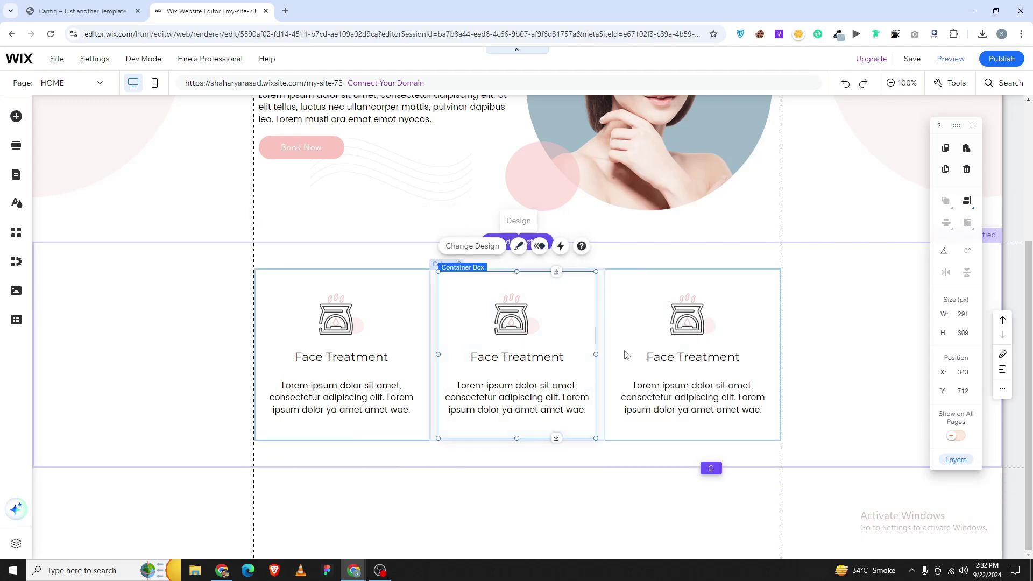
left_click(518, 246)
left_click(686, 415)
left_click(664, 292)
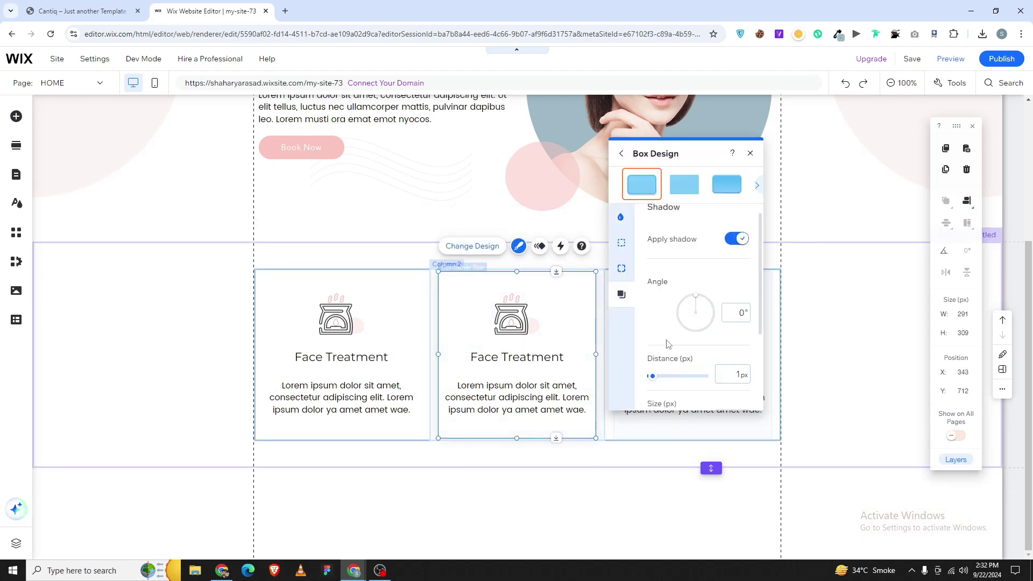
scroll(667, 345, "down", 3)
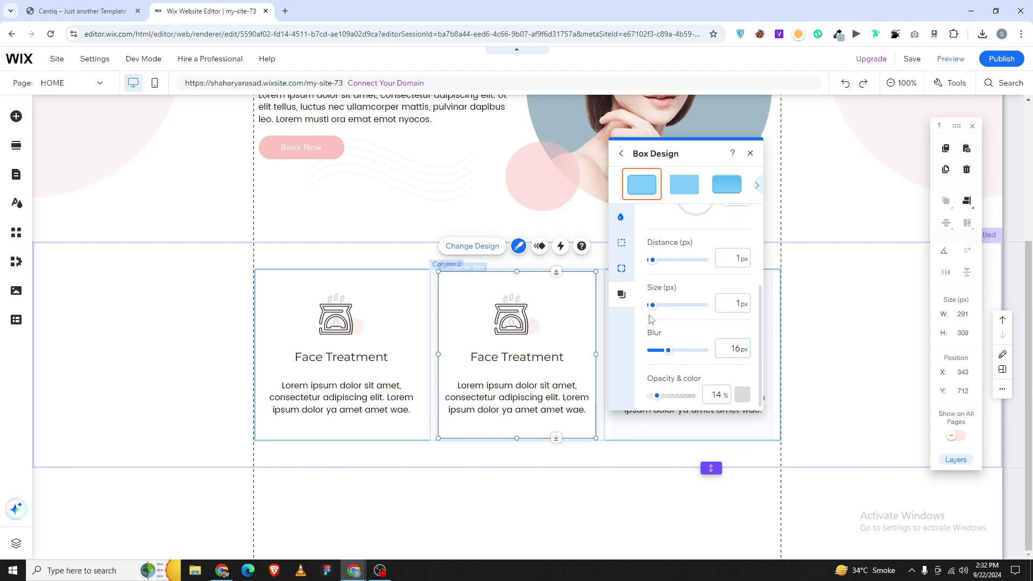
left_click_drag(659, 399, 663, 397)
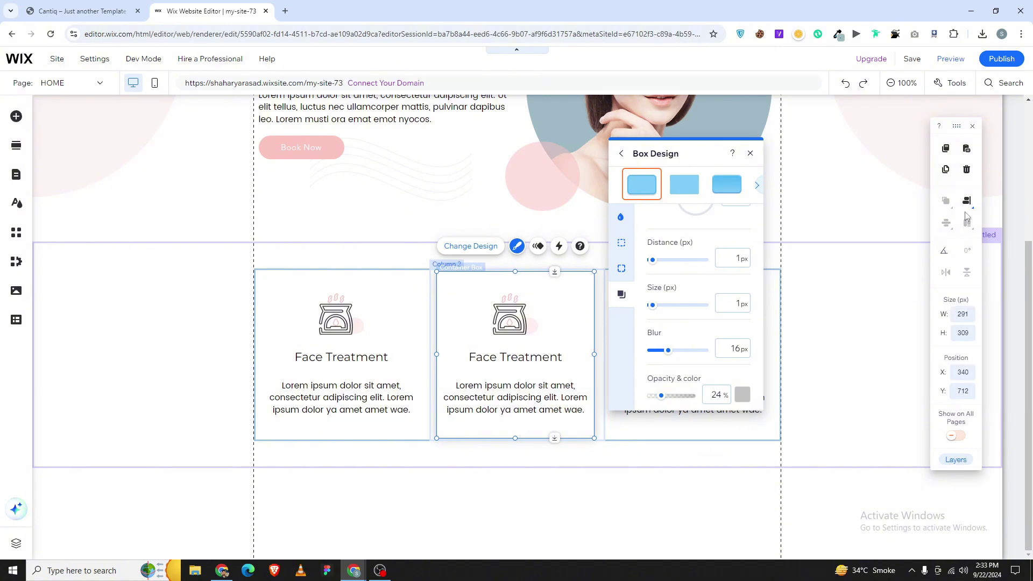
key("Right")
key("Right")
key("Right")
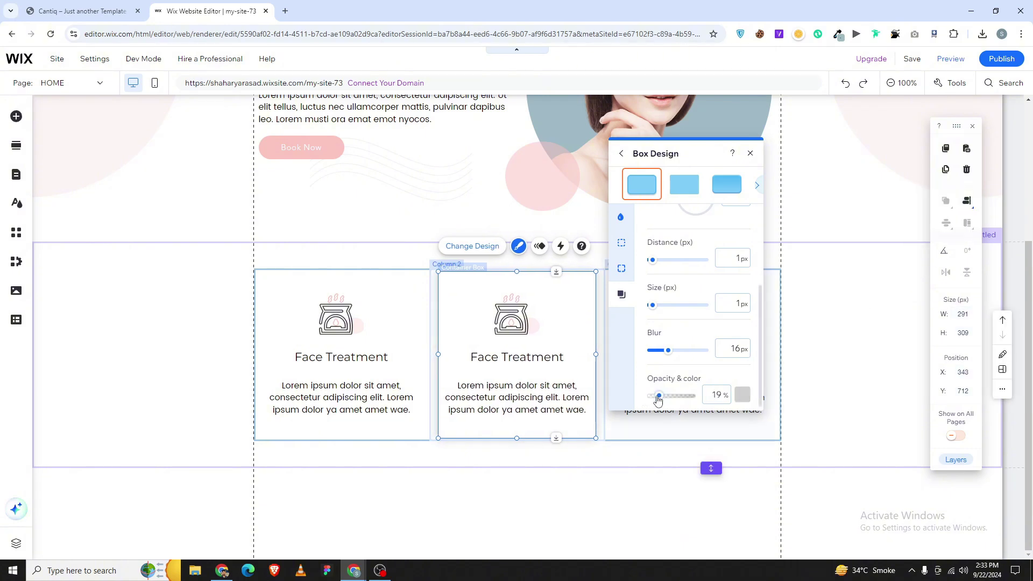
left_click(716, 395)
type("17")
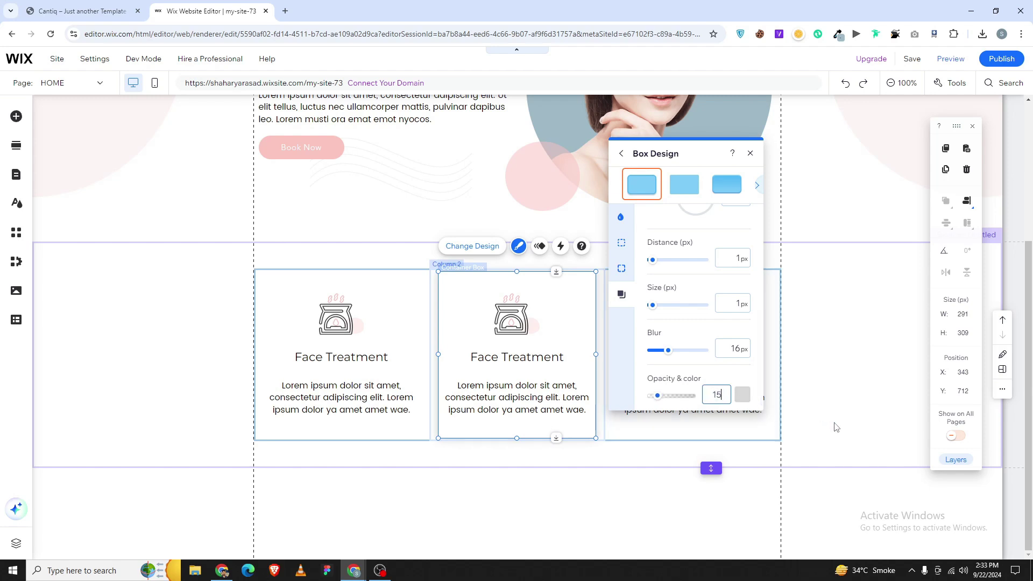
left_click(834, 427)
left_click(567, 290)
left_click(570, 292)
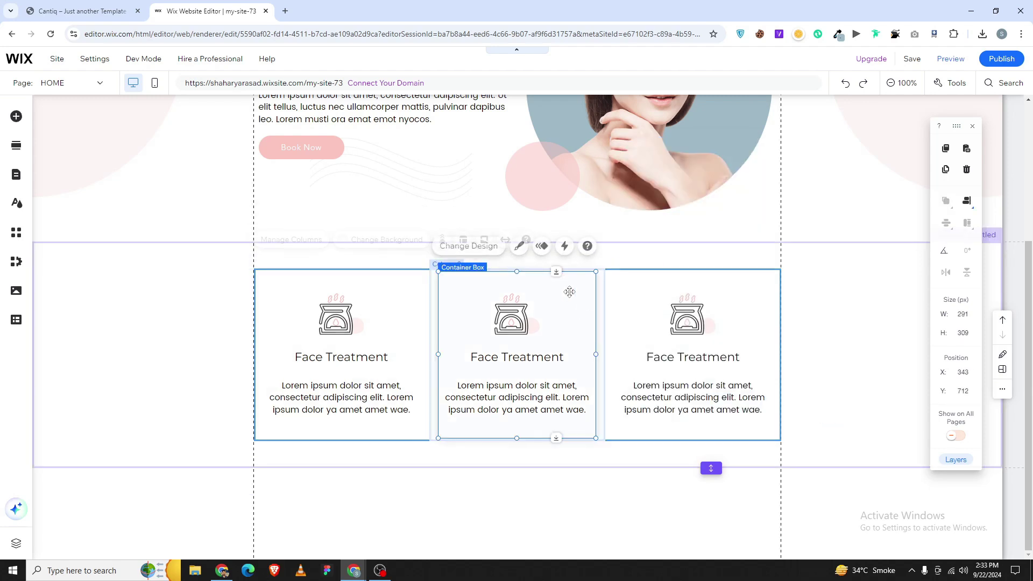
- Set the shadow distance of the second column's Face Treatment box to 0 px
left_click(519, 246)
left_click(670, 417)
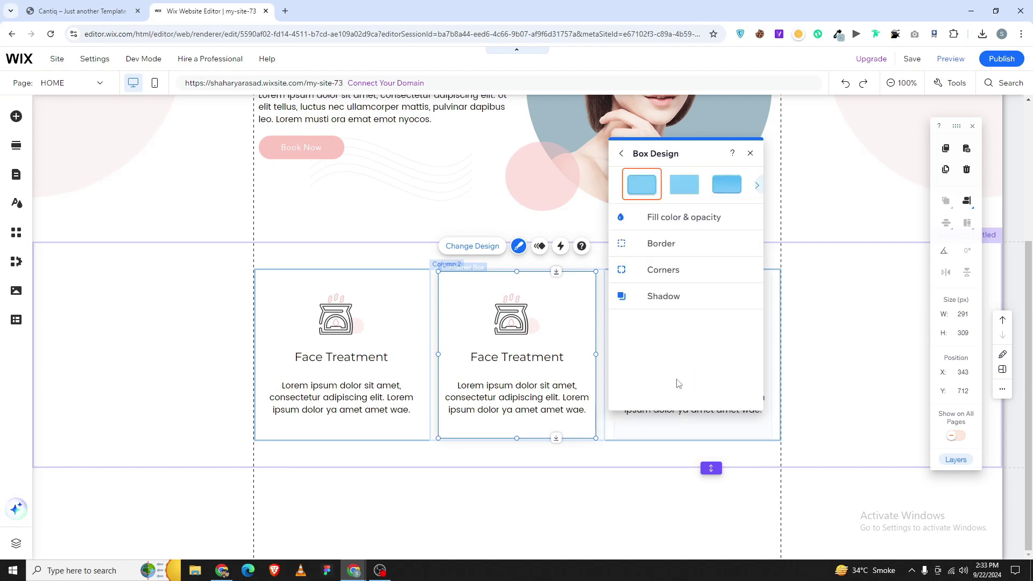
left_click(676, 304)
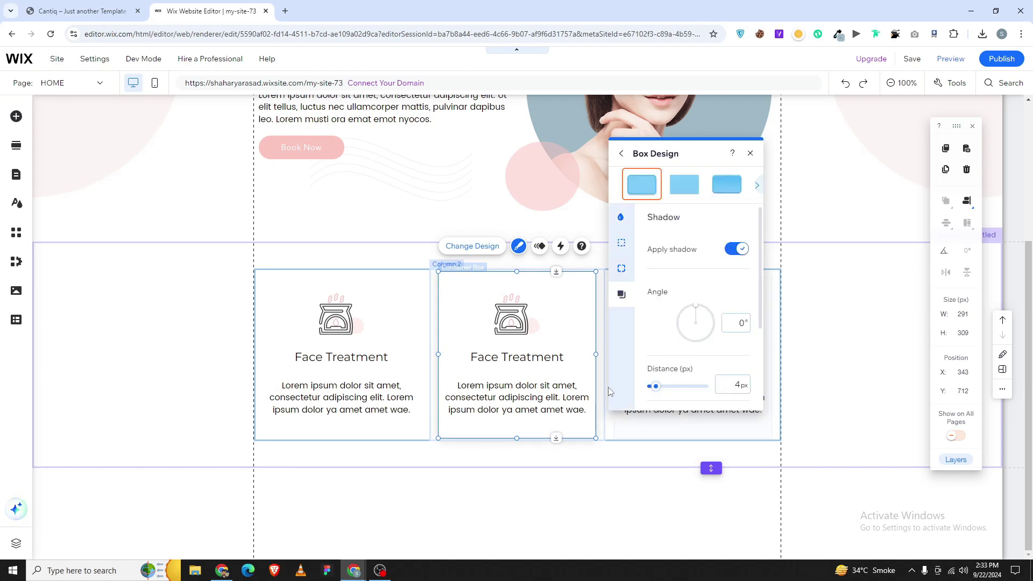
left_click(821, 405)
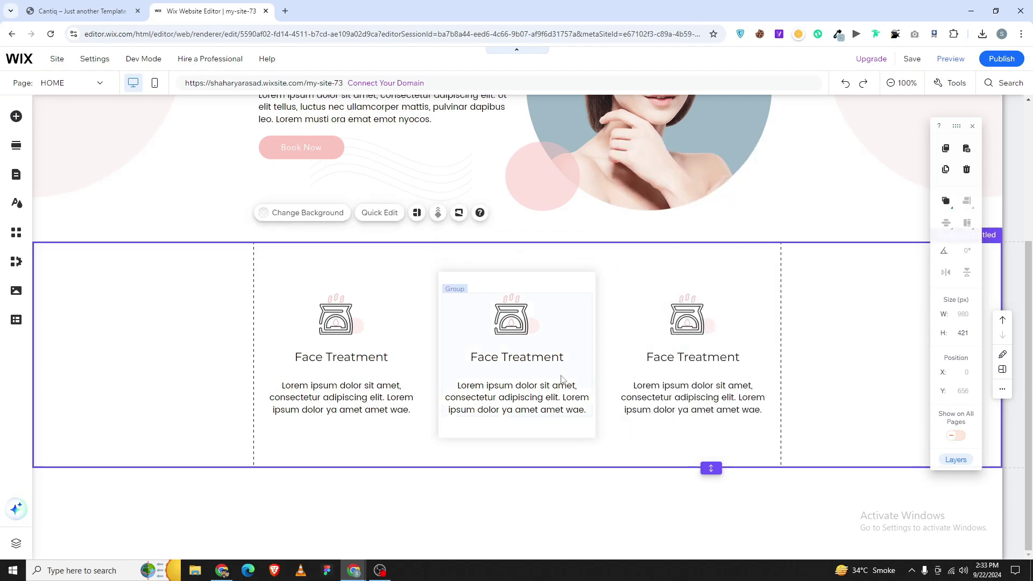
- Set the second column box's shadow blur to 10 px
left_click(572, 277)
left_click(518, 246)
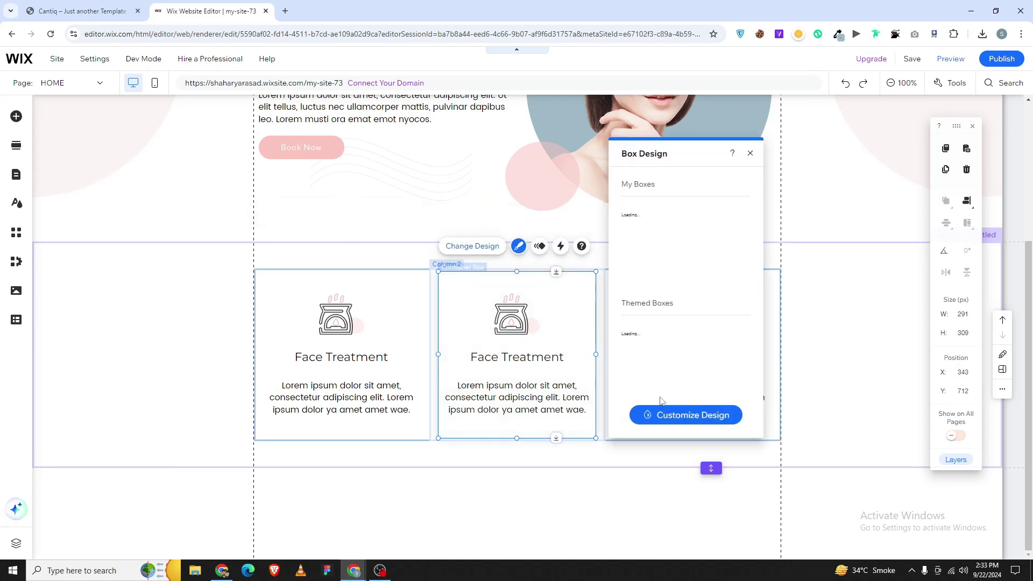
left_click(685, 415)
left_click(665, 297)
scroll(674, 369, "down", 1)
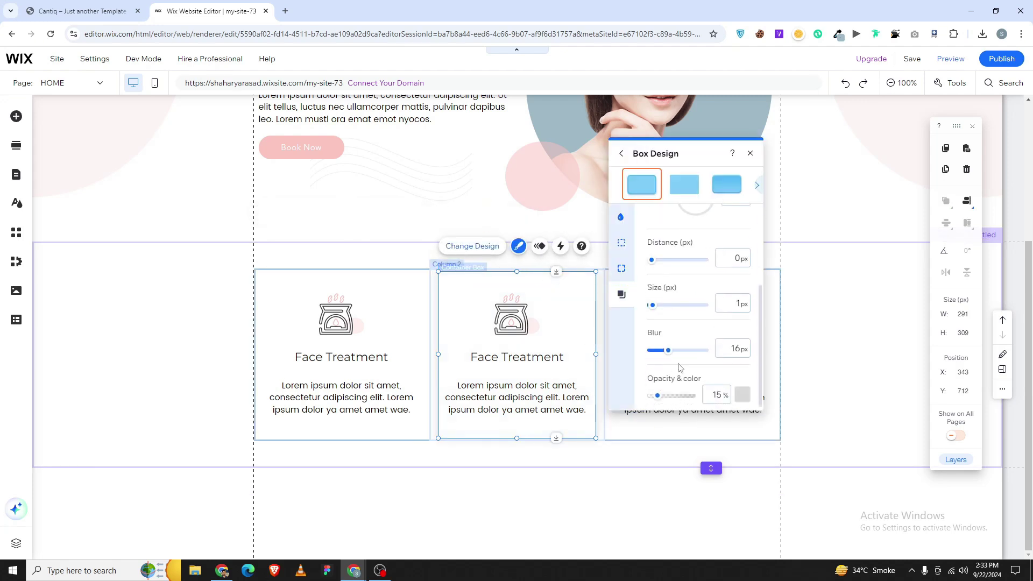
left_click(832, 334)
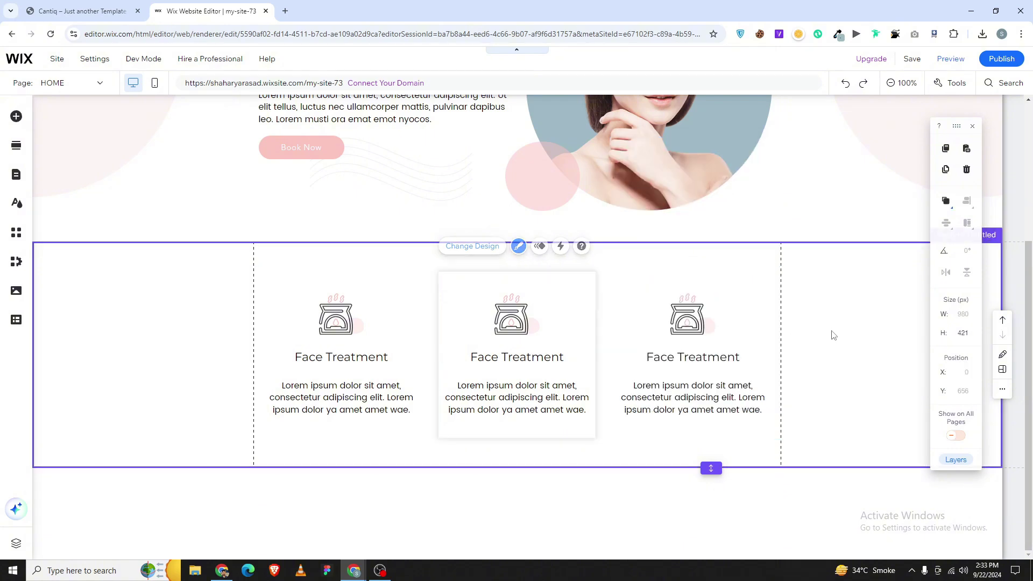
- Set the second column box's shadow size to 0 px
left_click(584, 315)
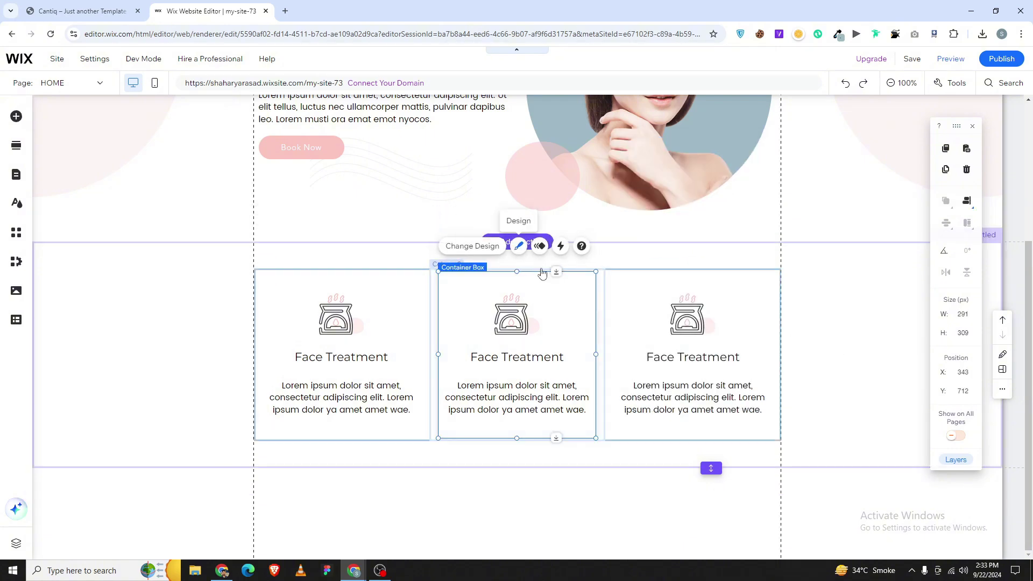
left_click(518, 246)
left_click(685, 415)
left_click(686, 308)
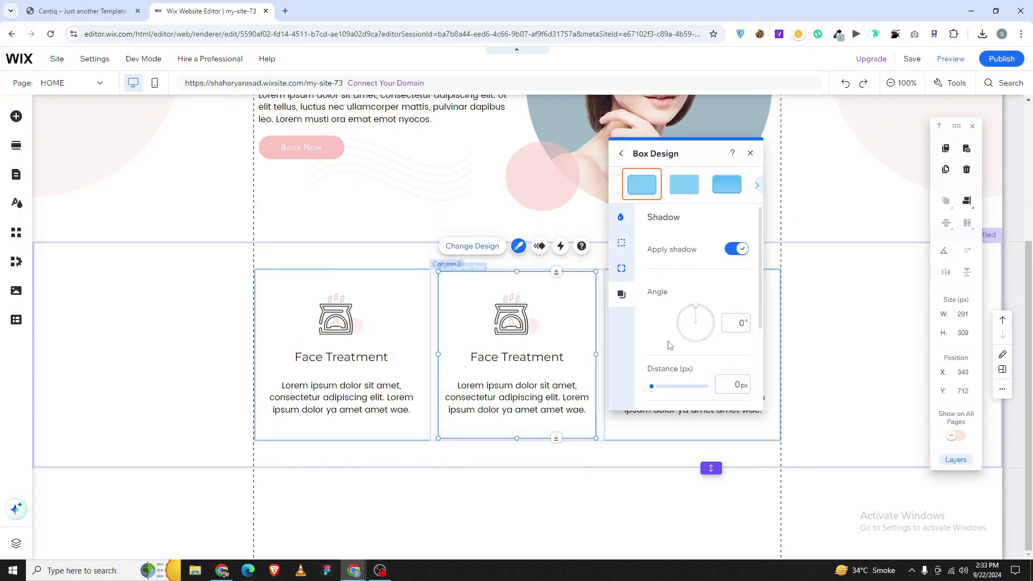
scroll(665, 350, "down", 3)
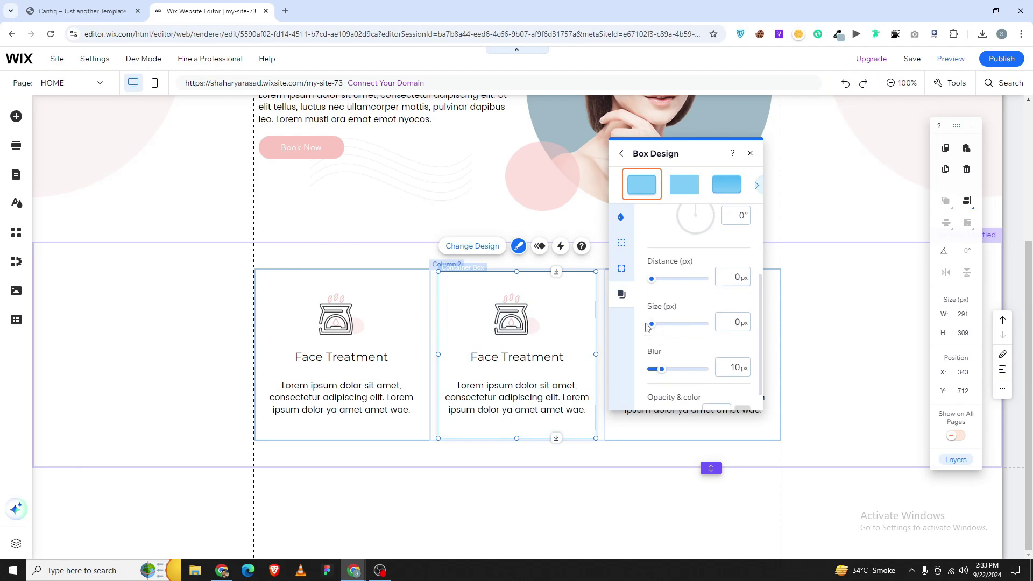
left_click(871, 346)
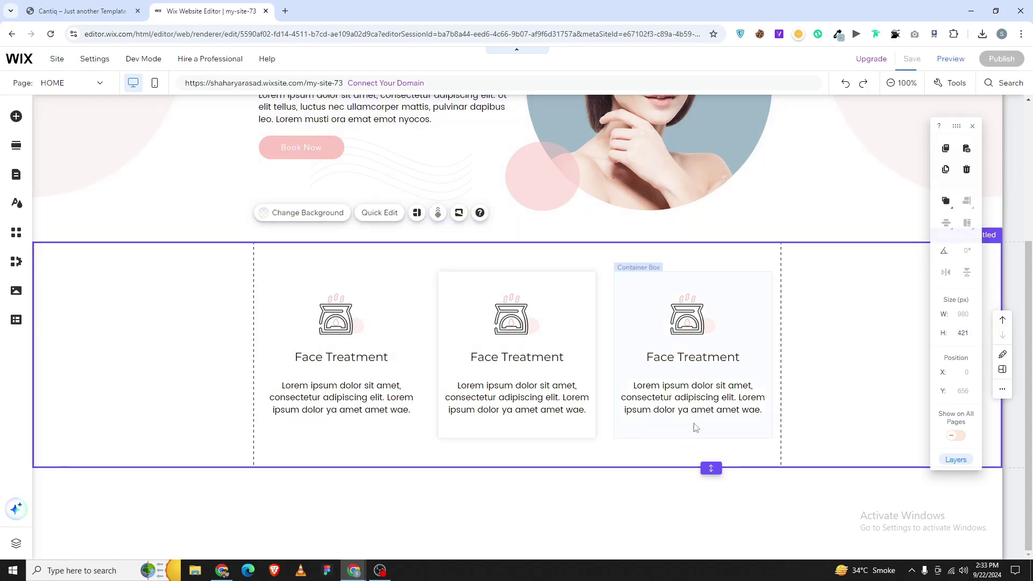
- Save the site and check the shadow of the Body Treatment card in the Cantiq template
key("ctrl+s")
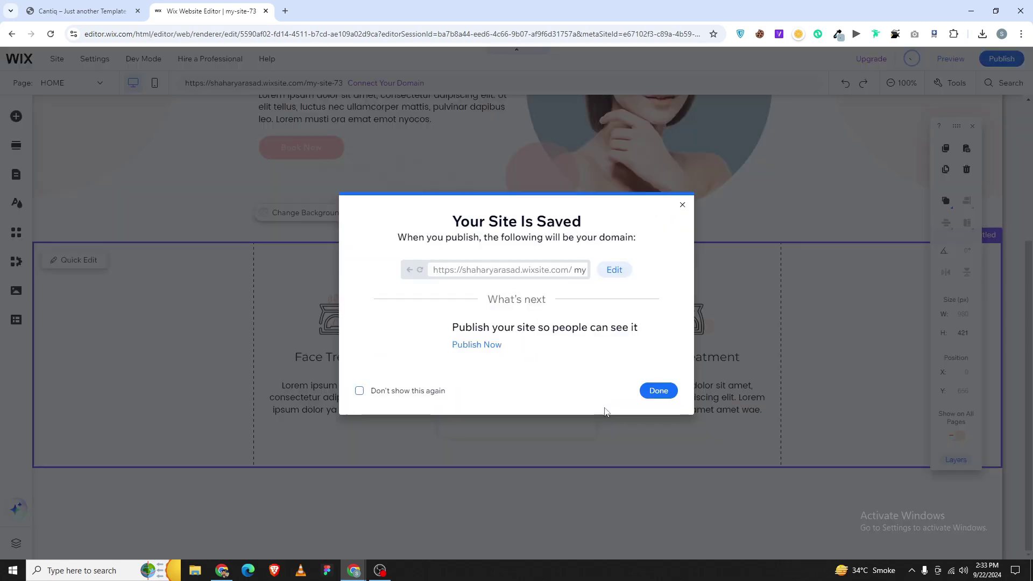
left_click(643, 392)
left_click(124, 10)
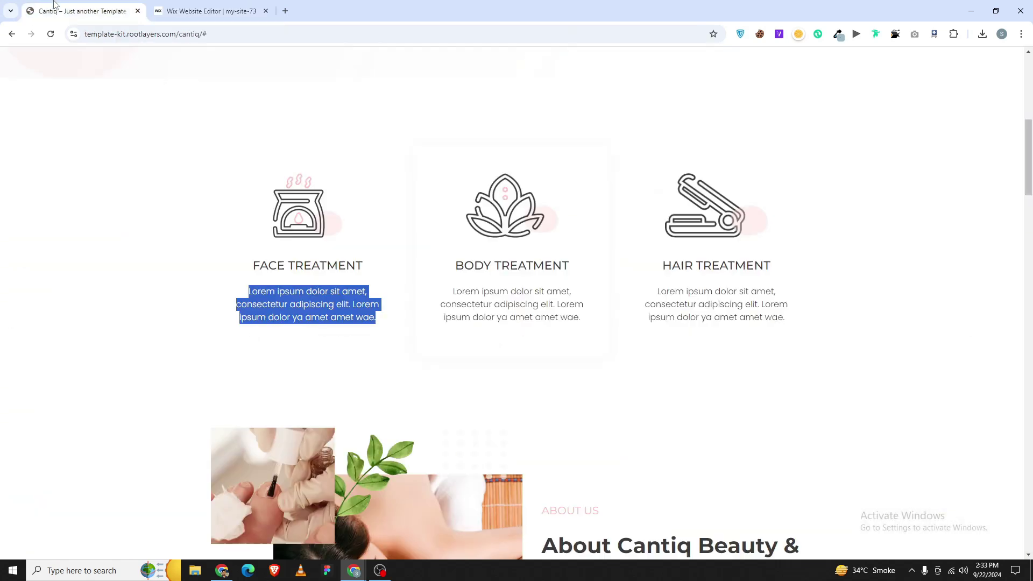
left_click(164, 5)
- Set the second column box's shadow blur to 8 px
left_click(447, 280)
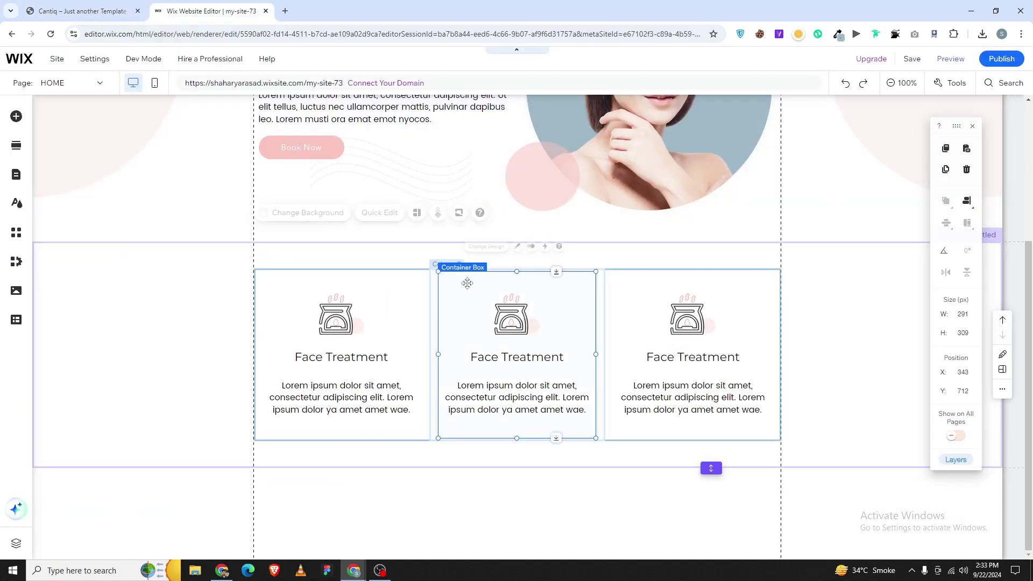
left_click(518, 246)
left_click(694, 414)
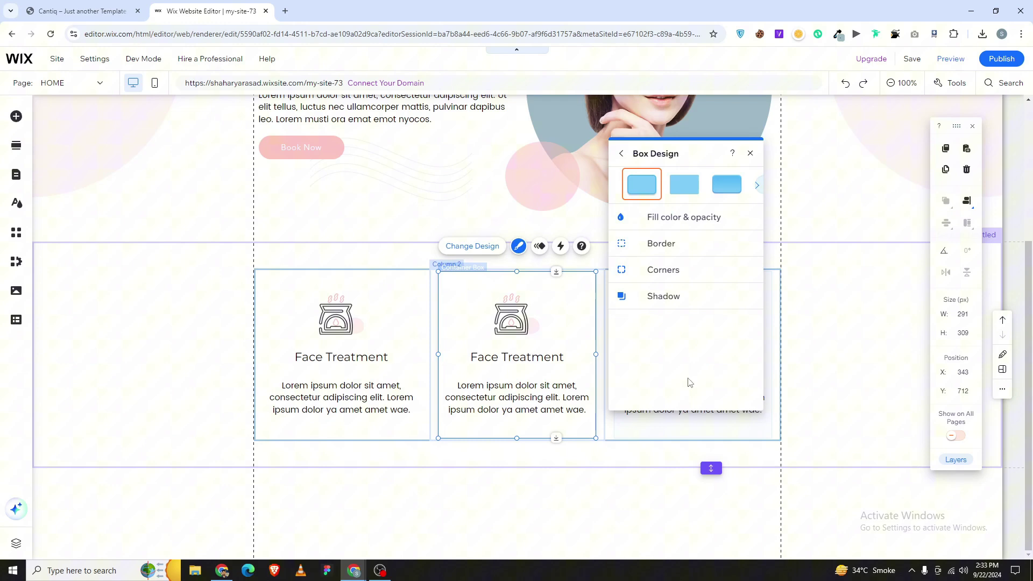
left_click(677, 304)
scroll(683, 350, "down", 3)
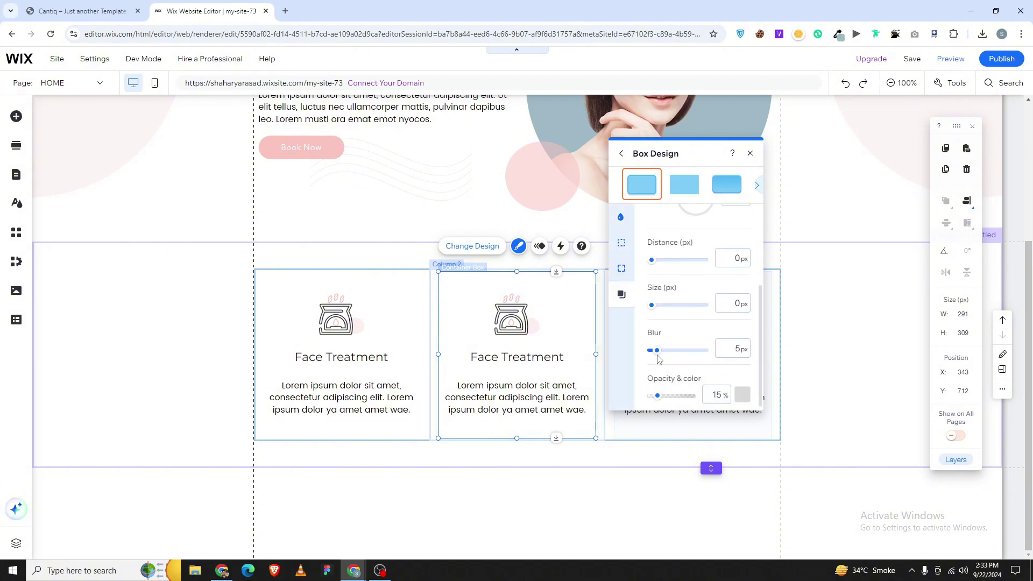
left_click(803, 358)
- Reduce the second column box's shadow blur to 3 px
left_click(570, 299)
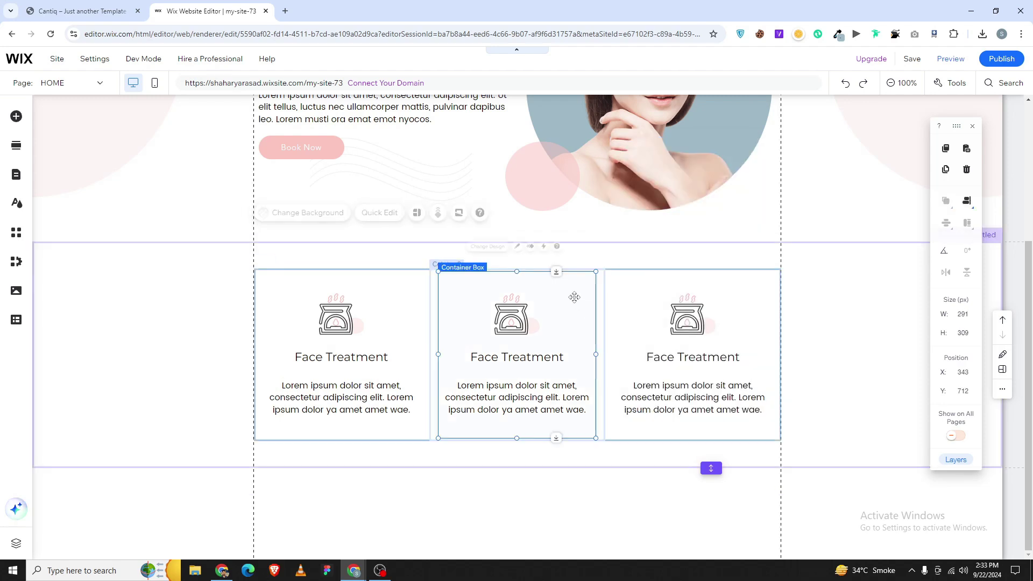
left_click(520, 246)
left_click(691, 414)
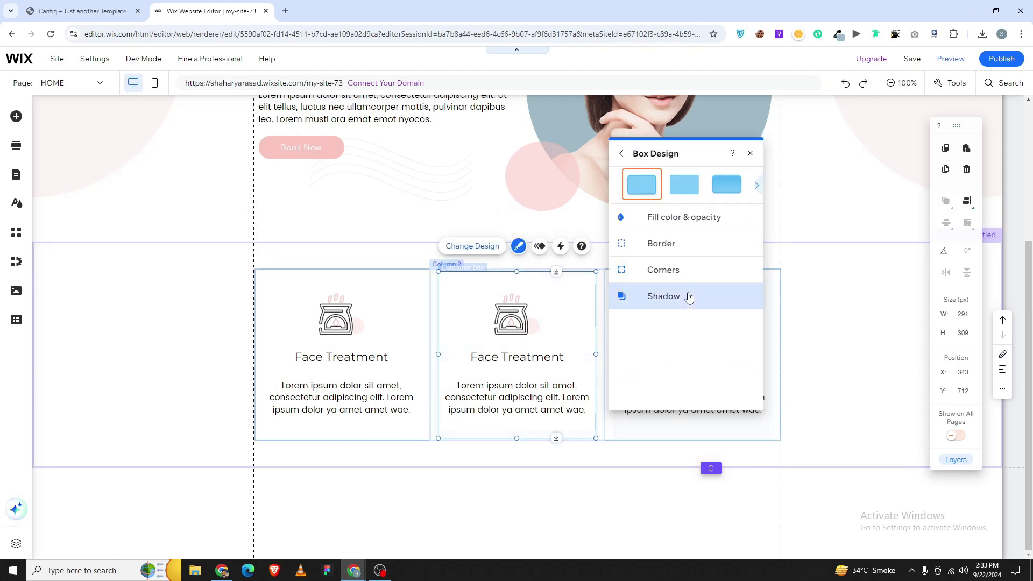
left_click(687, 295)
scroll(692, 353, "down", 2)
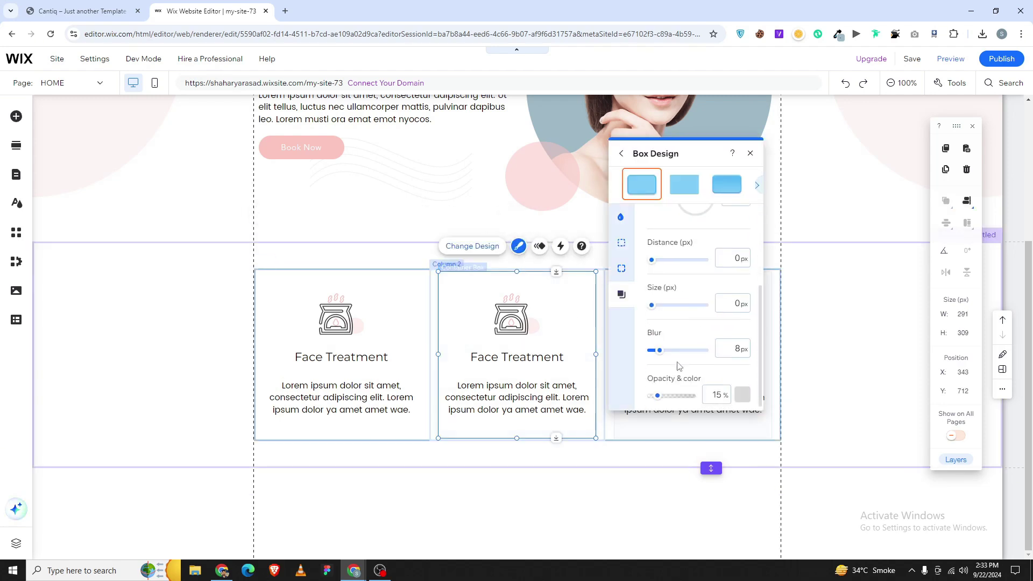
left_click(723, 352)
type("5")
key("BackSpace")
type("4")
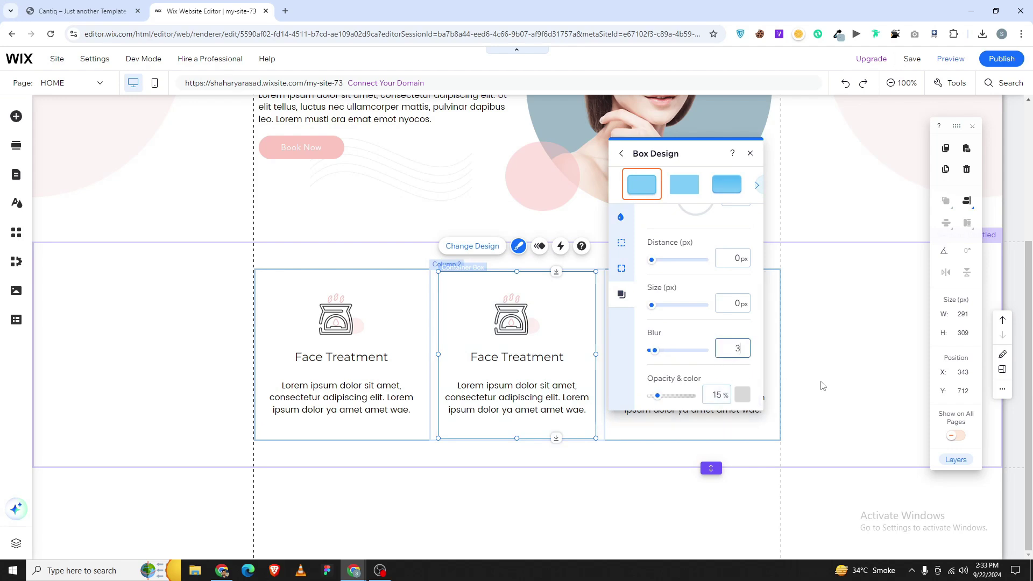
left_click(821, 386)
- Raise the second column box's shadow blur to 6 px
left_click(586, 311)
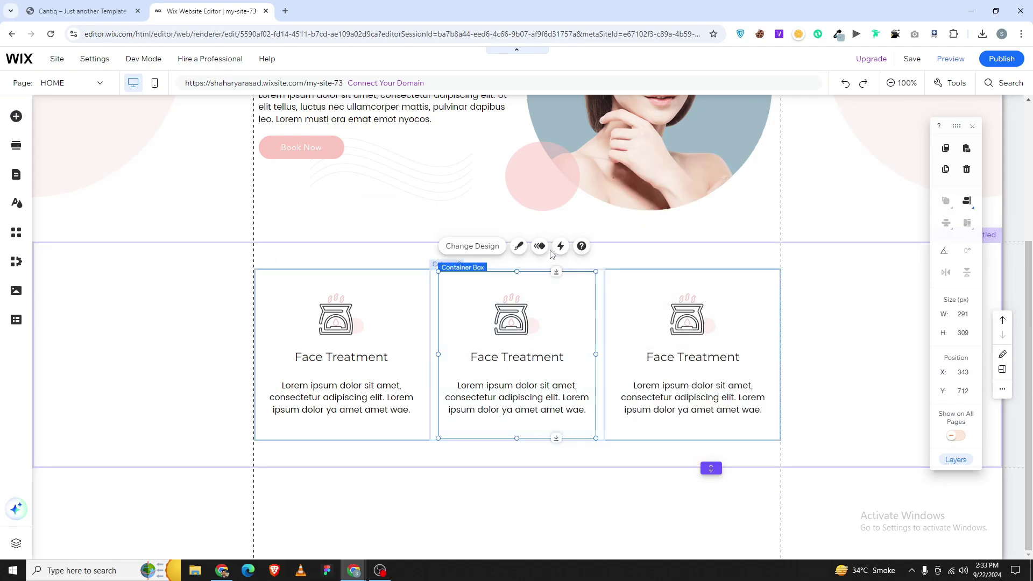
left_click(518, 246)
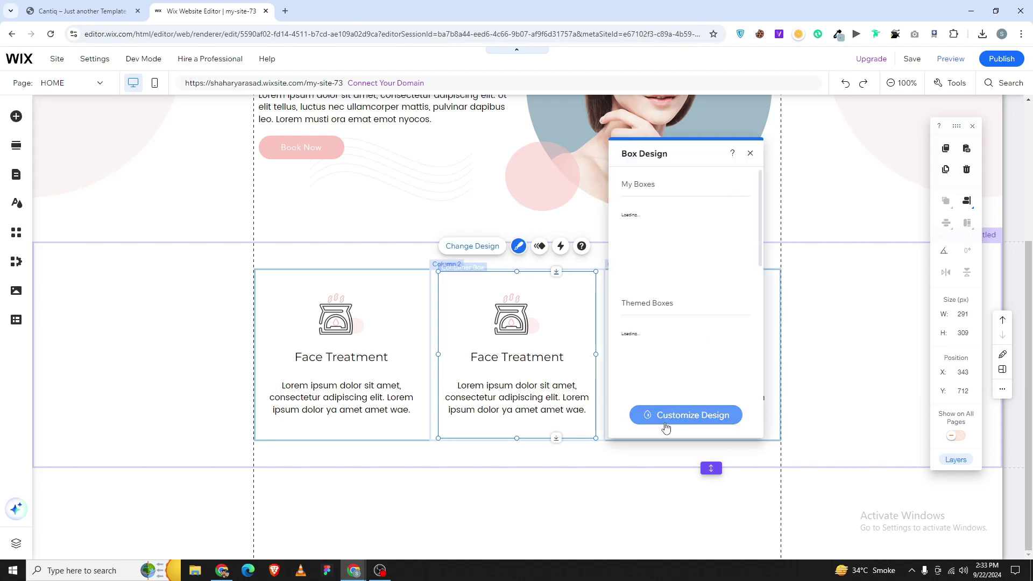
left_click(683, 415)
left_click(671, 302)
scroll(685, 353, "down", 1)
scroll(684, 352, "down", 1)
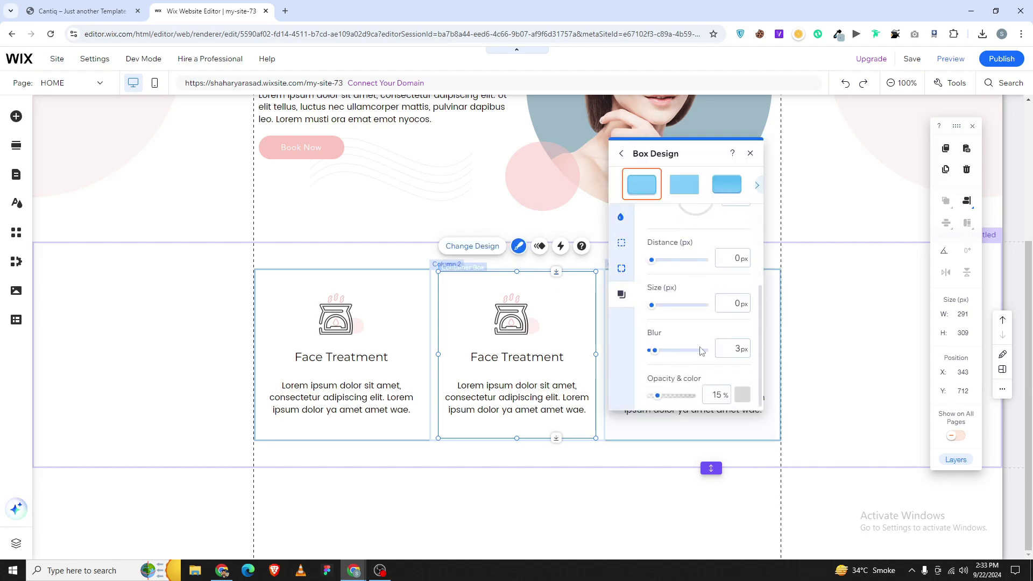
left_click(822, 387)
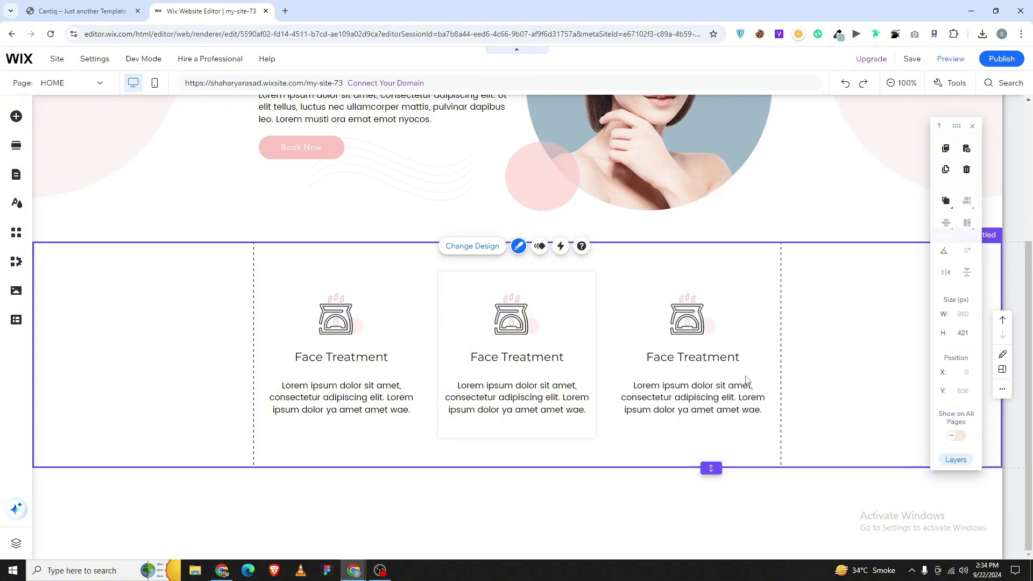
- Set the second column box's shadow opacity to 10% and its blur to 9 px
left_click(559, 303)
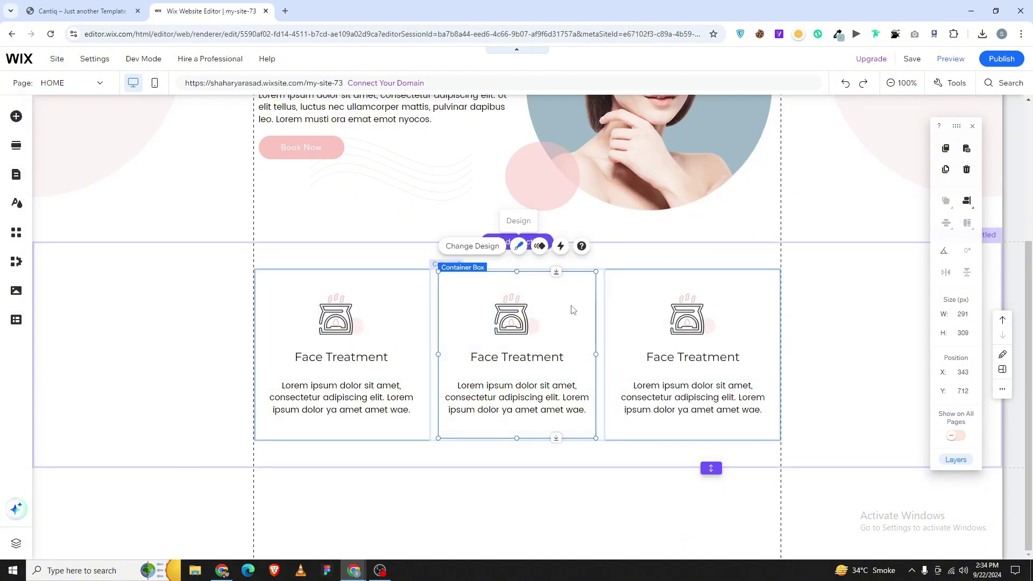
left_click(518, 246)
left_click(672, 417)
left_click(684, 296)
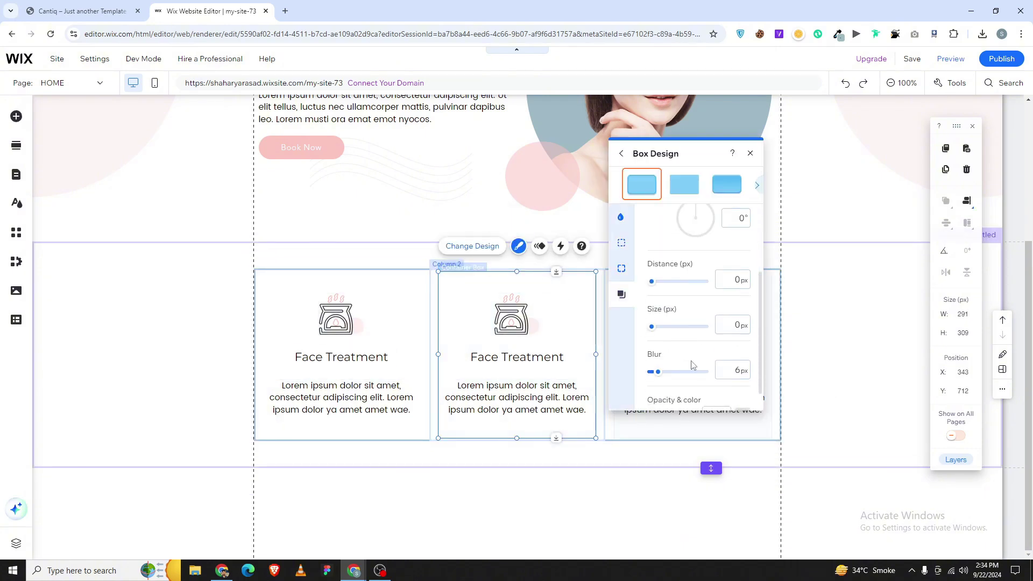
scroll(721, 377, "down", 1)
left_click(730, 395)
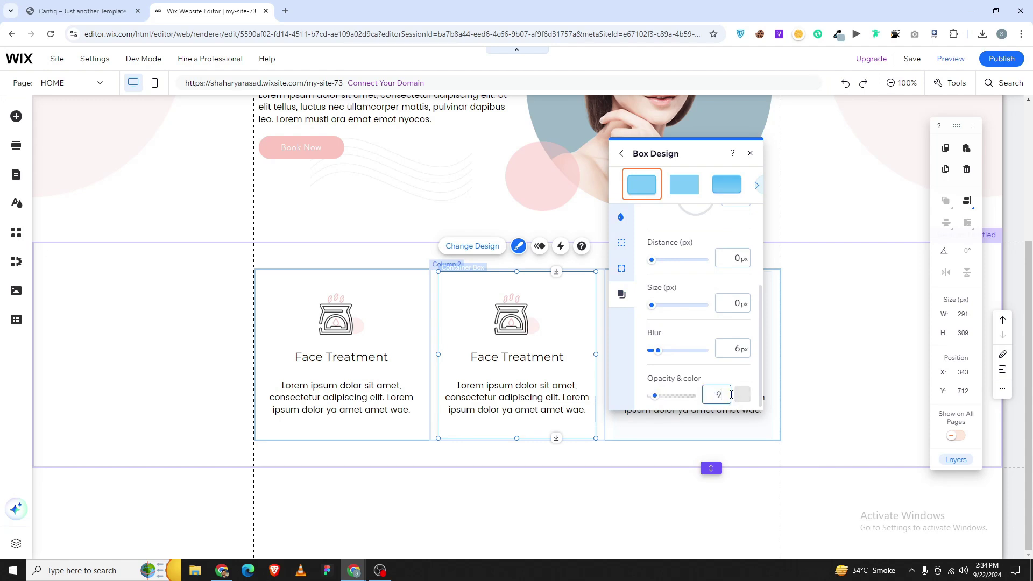
left_click(736, 348)
type("8")
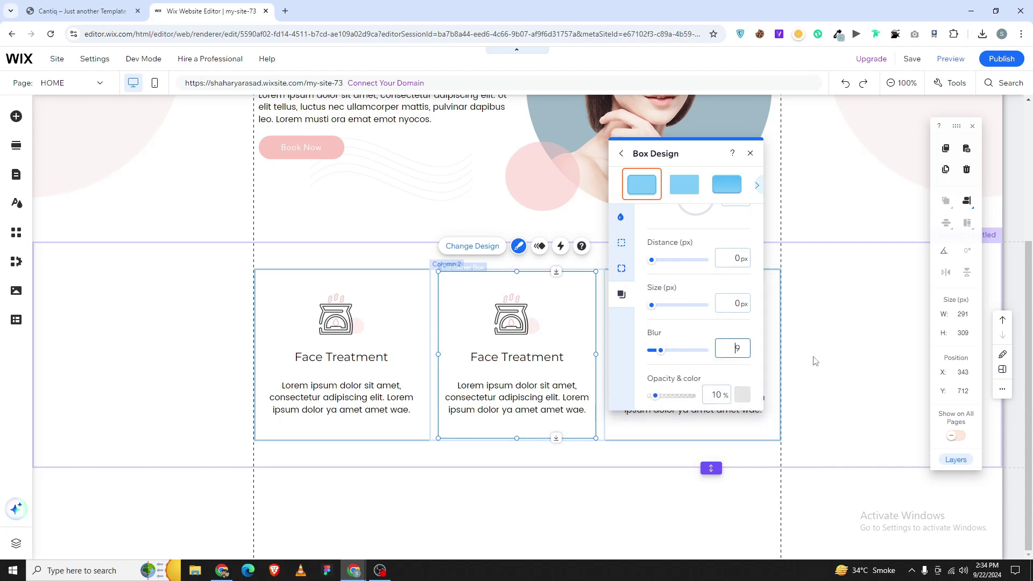
left_click(815, 361)
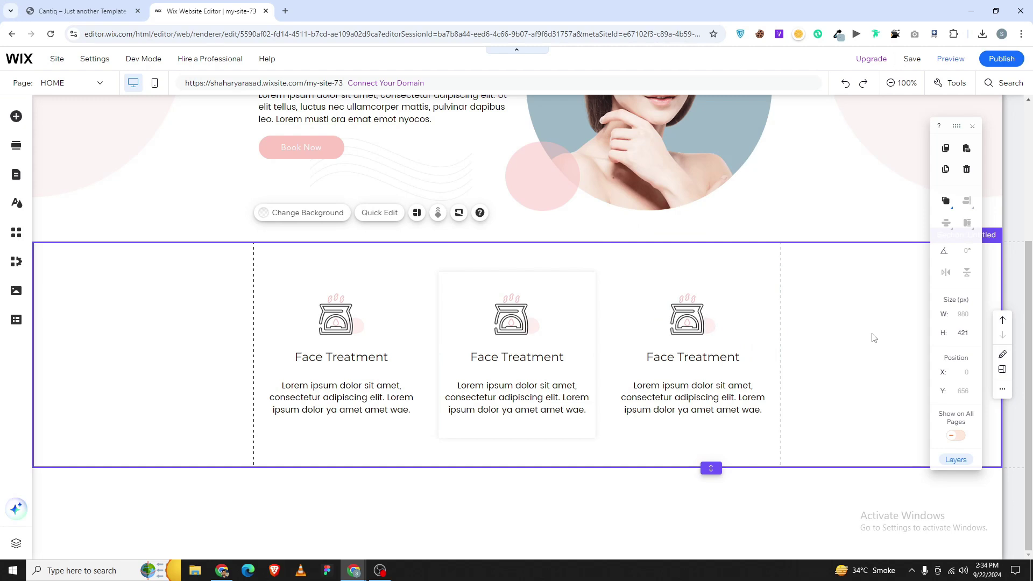
- Select the second column's paragraph, then select the Body Treatment description in the Cantiq template and return to the Wix editor
left_click(552, 381)
left_click(551, 380)
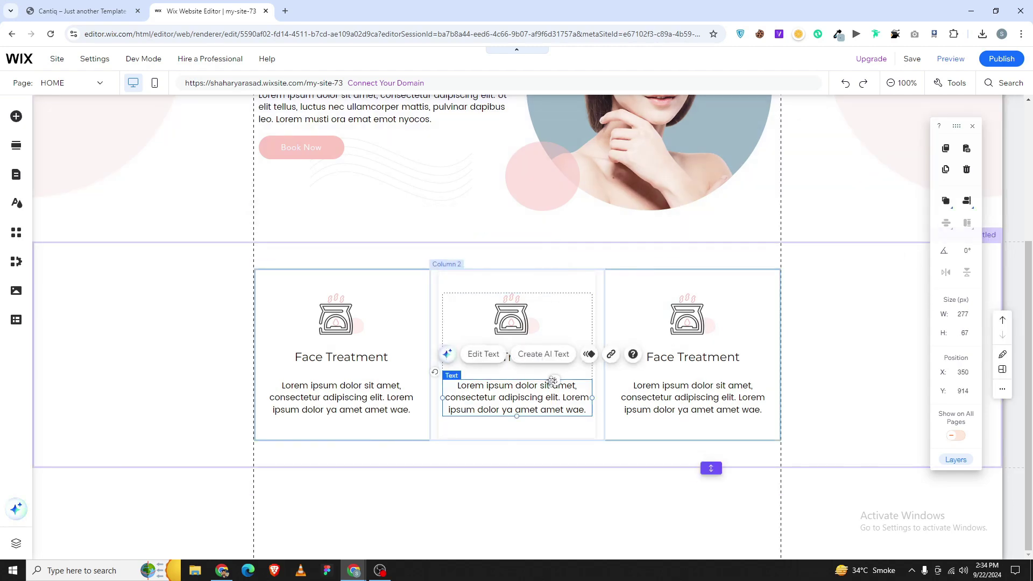
key("ctrl+Tab")
double_click(546, 318)
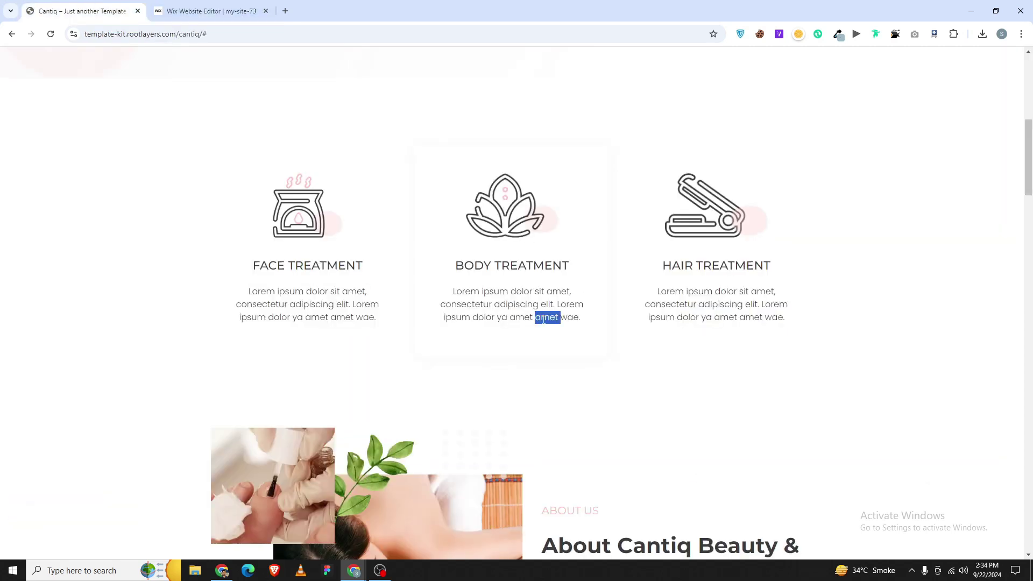
triple_click(543, 317)
left_click(169, 6)
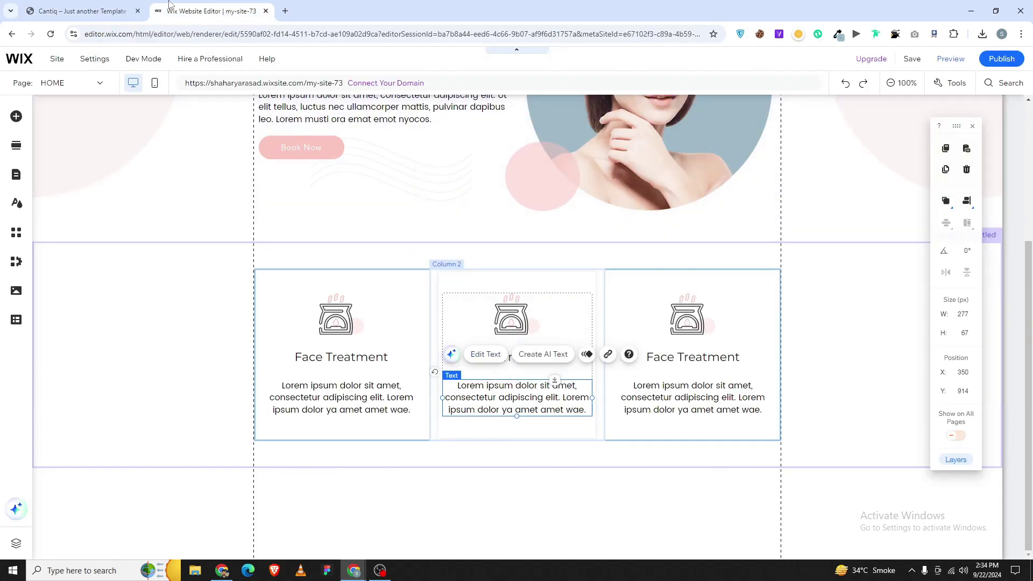
- Check the middle heading in the Cantiq template and change the second column's heading in Wix to "Body Treatment"
key("ctrl+Tab")
triple_click(508, 264)
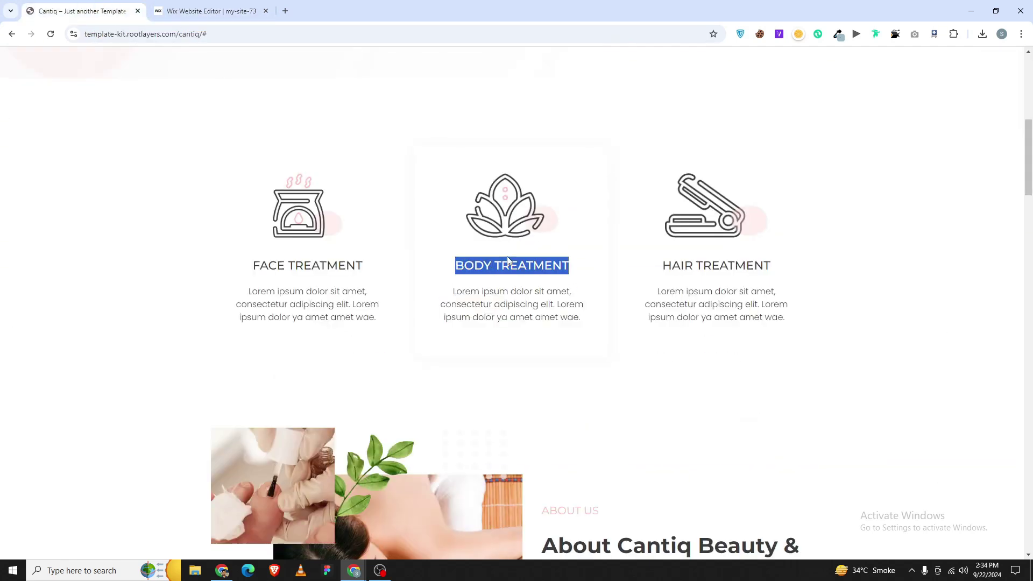
left_click(226, 11)
left_click(544, 355)
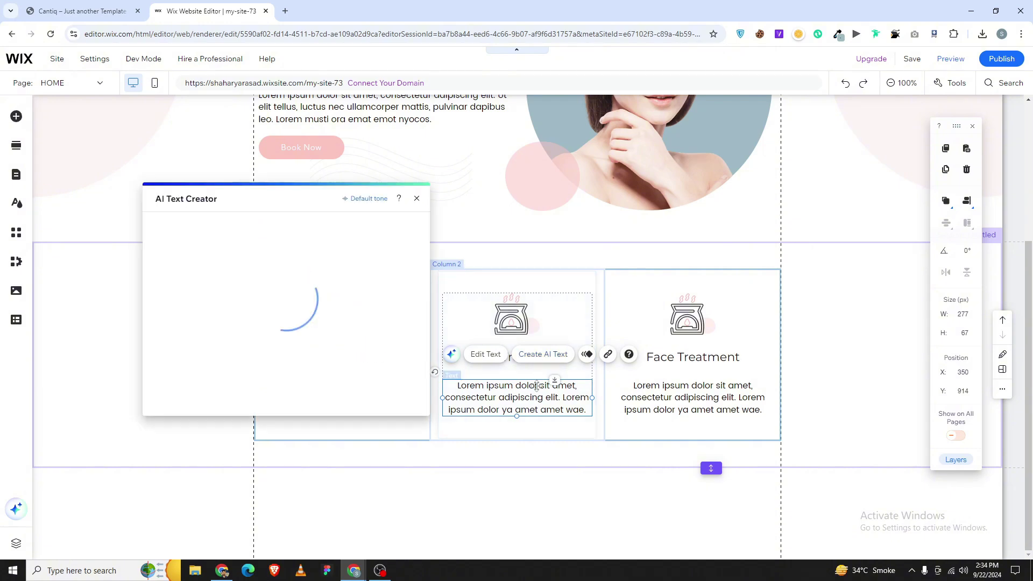
left_click(518, 356)
left_click(518, 356)
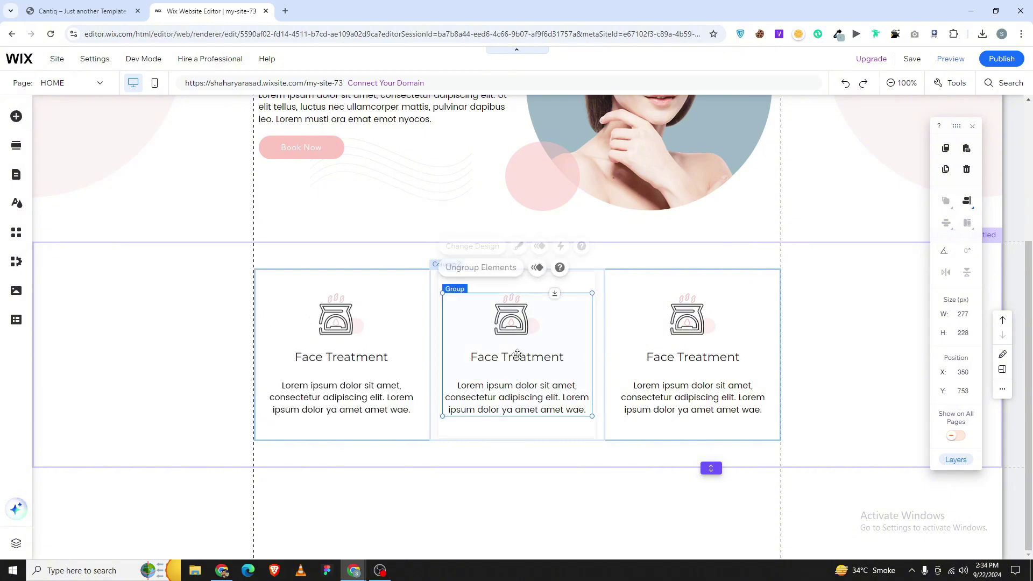
double_click(517, 355)
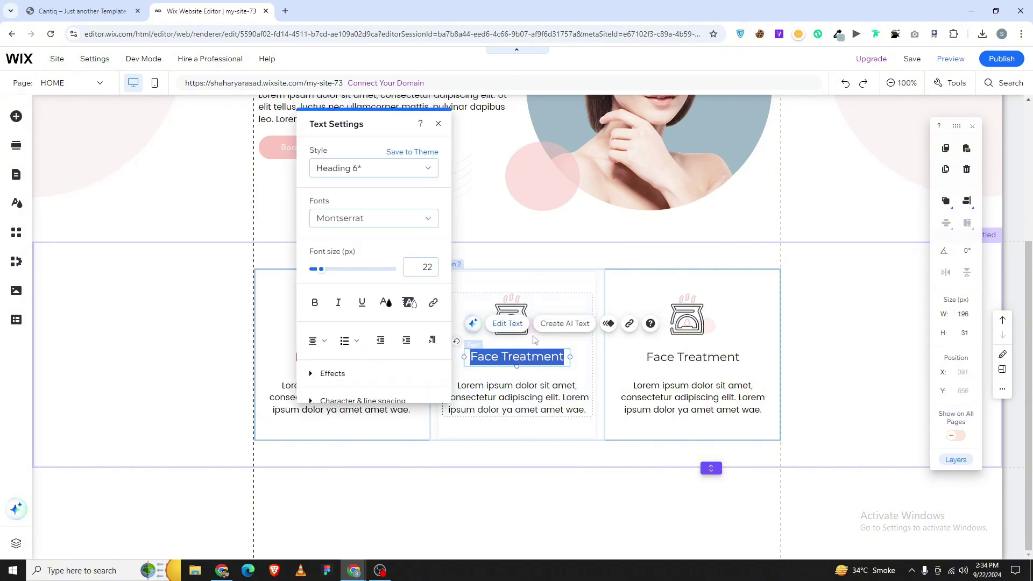
type("Body Treatment")
- Check the last treatment heading in the Cantiq template and change the third column's heading in Wix to "Hair Treatment"
left_click(86, 10)
triple_click(722, 262)
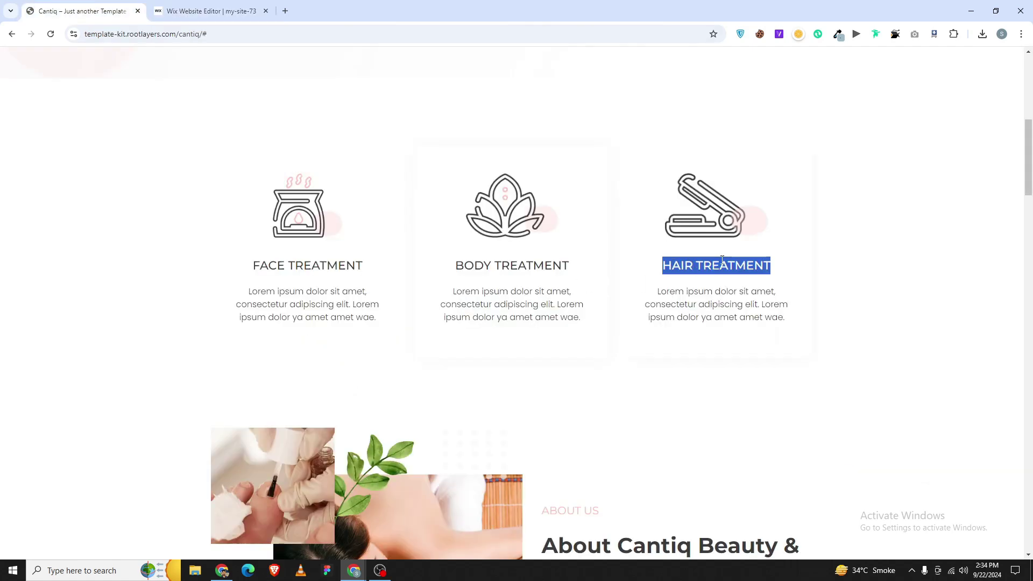
left_click(223, 11)
left_click(711, 358)
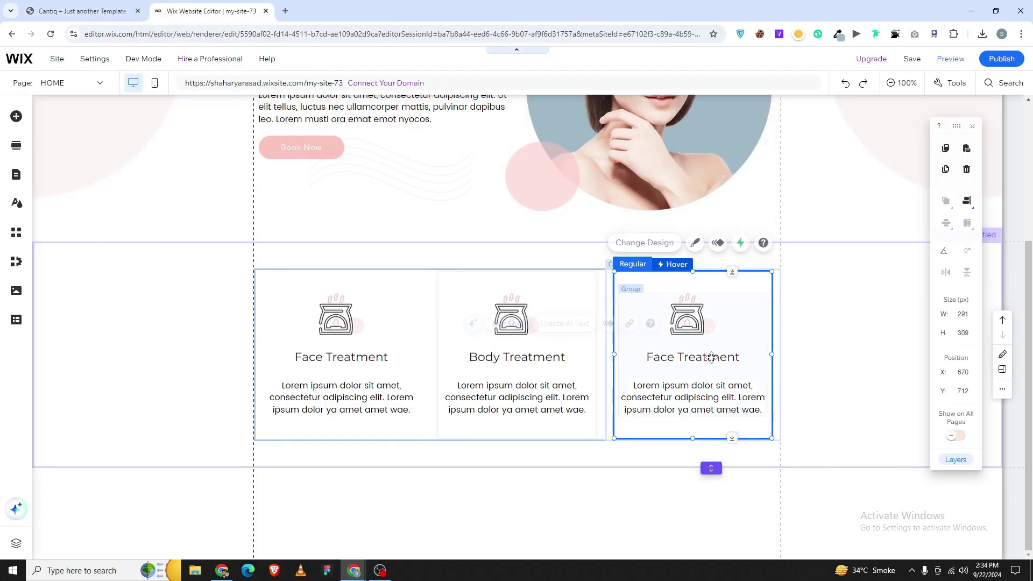
left_click(711, 357)
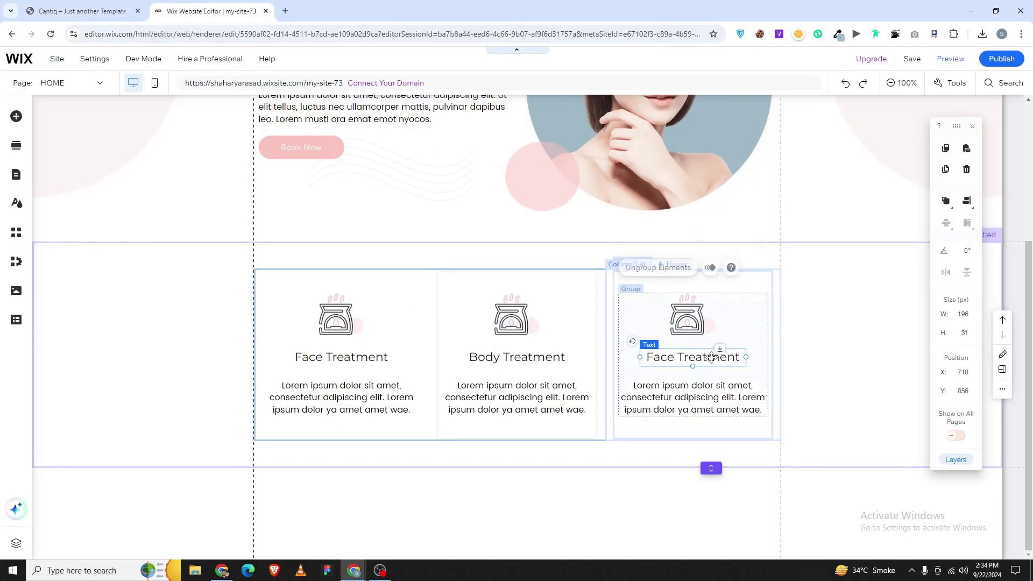
left_click(679, 329)
left_click(647, 358)
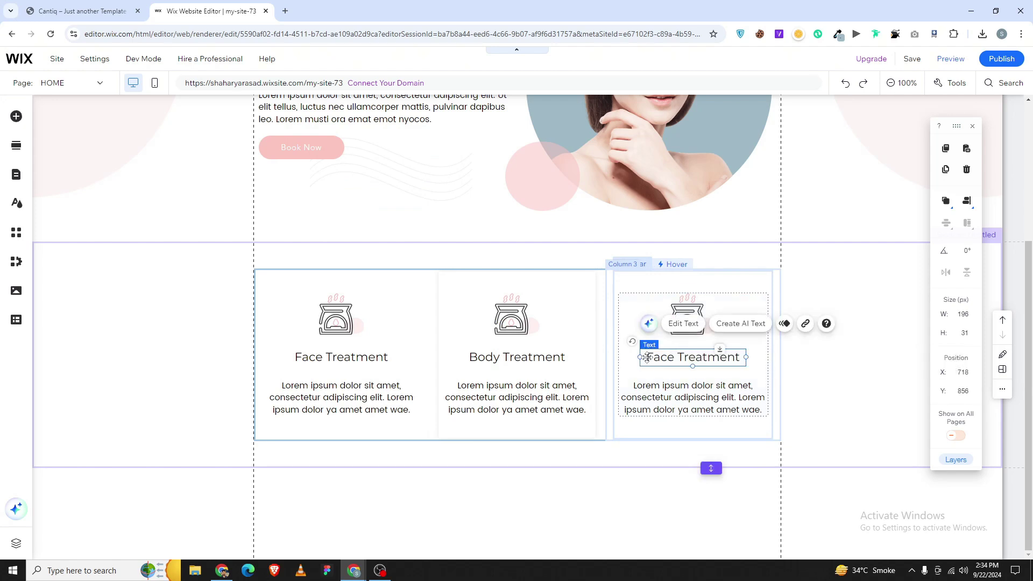
left_click(667, 326)
type("Hair Treatment")
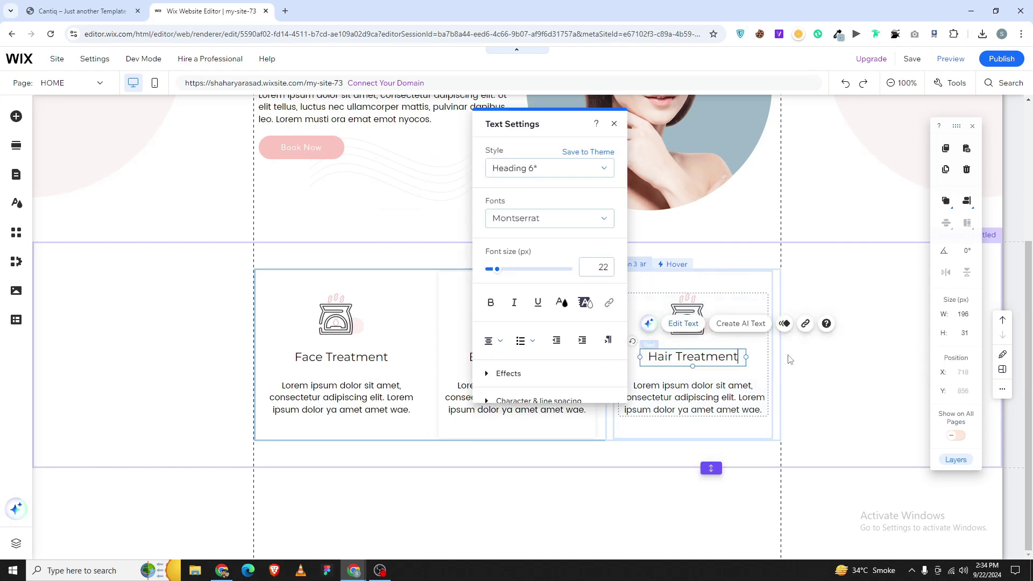
- Replace the Hair Treatment column's icon with the lotus image icon2-83XGMG7-1.png from the site files
left_click(683, 321)
left_click(683, 321)
left_click(684, 322)
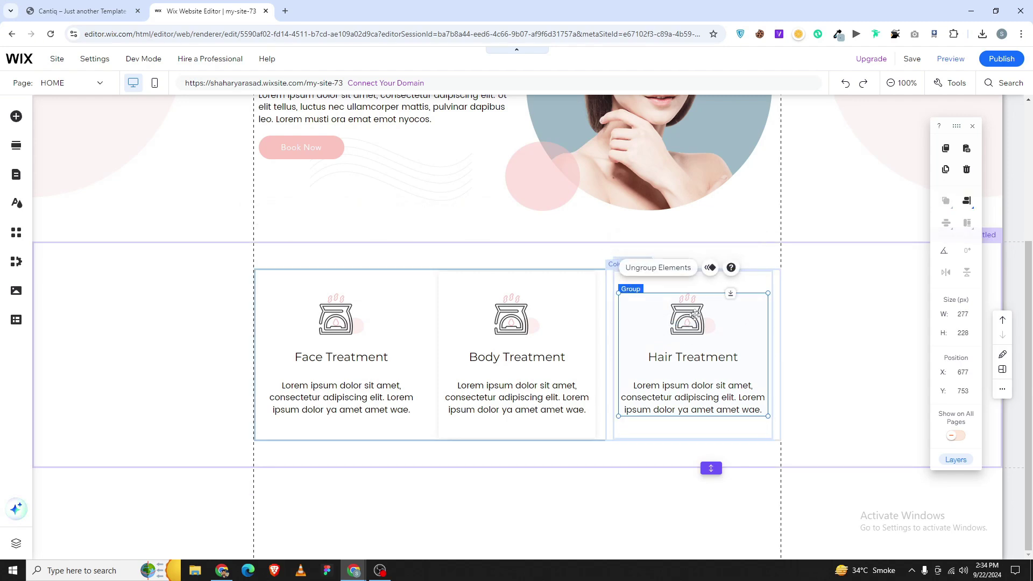
left_click(683, 322)
left_click(716, 361)
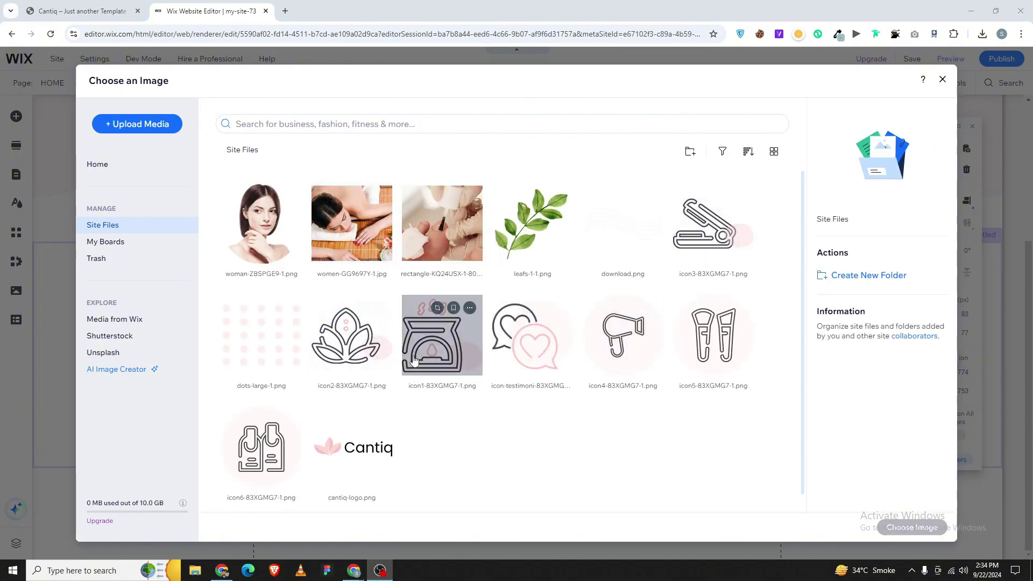
left_click(350, 336)
key("Escape")
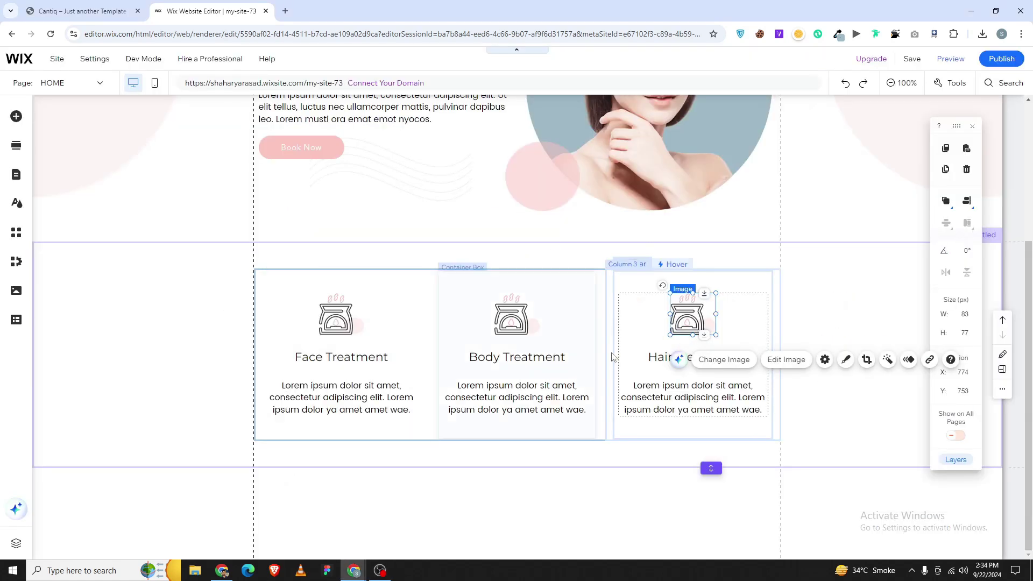
- Replace the Hair Treatment column's icon with icon3-83XGMG7-1.png from the site files and reset its image proportions
left_click(707, 360)
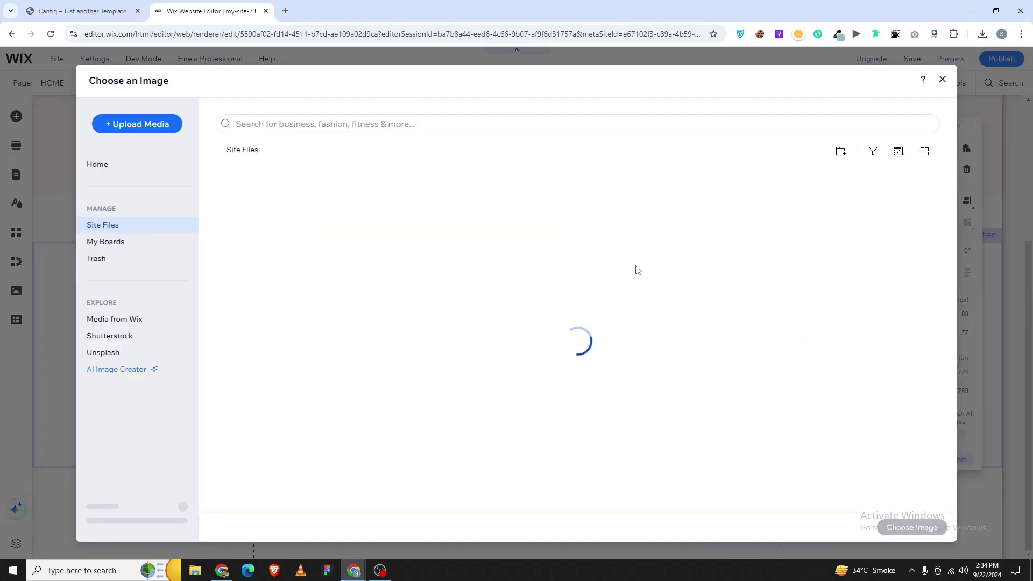
left_click(712, 223)
left_click(911, 527)
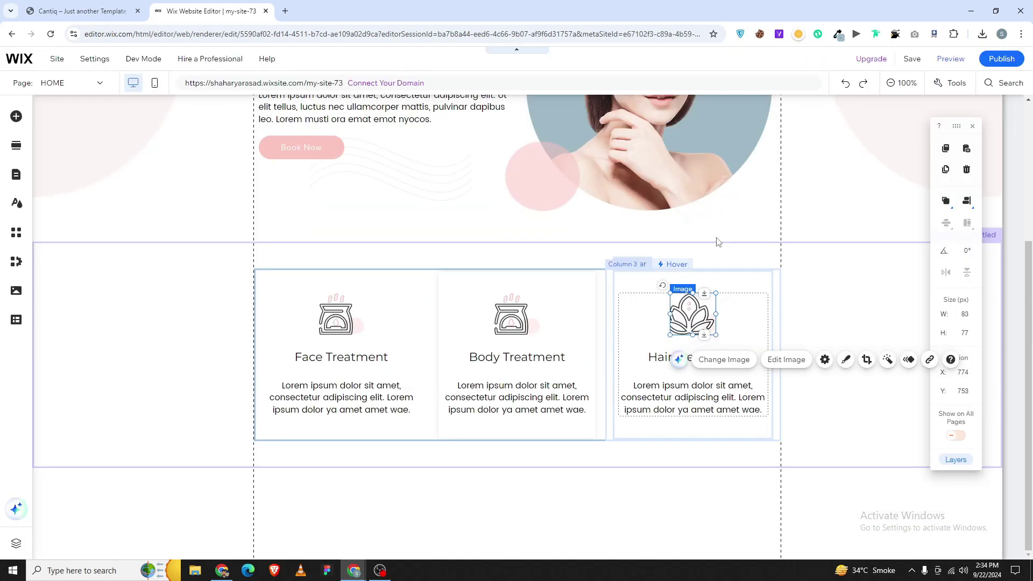
left_click(825, 359)
left_click(638, 281)
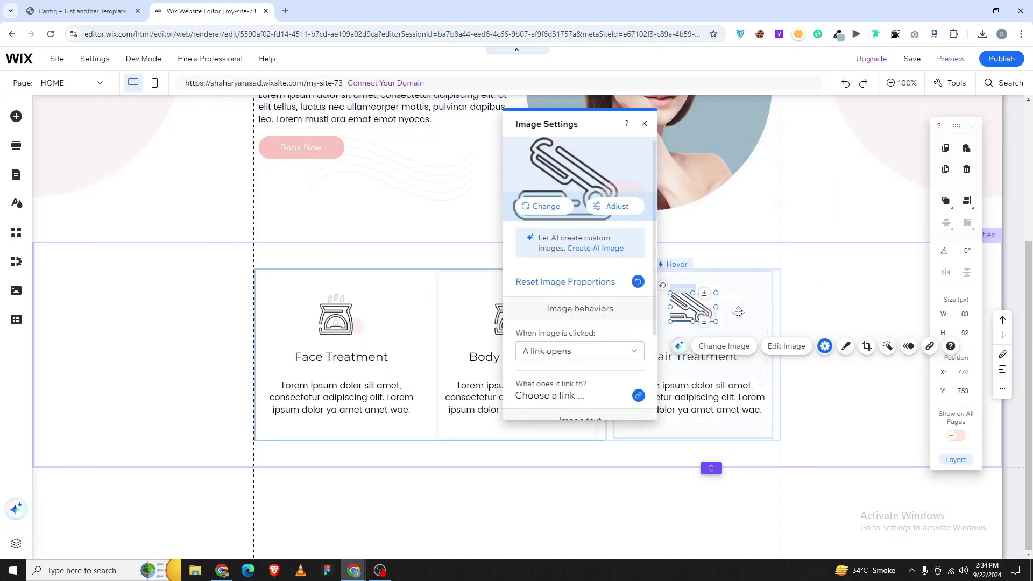
- Enlarge the Hair Treatment icon to about 108 × 67 px and center it horizontally in its column
left_click(694, 305)
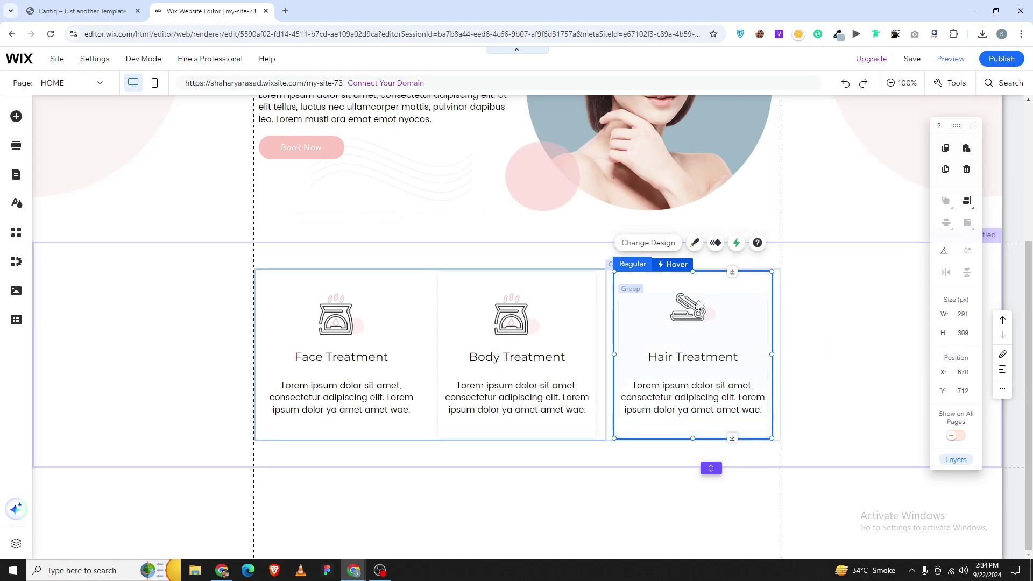
left_click(697, 314)
left_click_drag(716, 323, 720, 346)
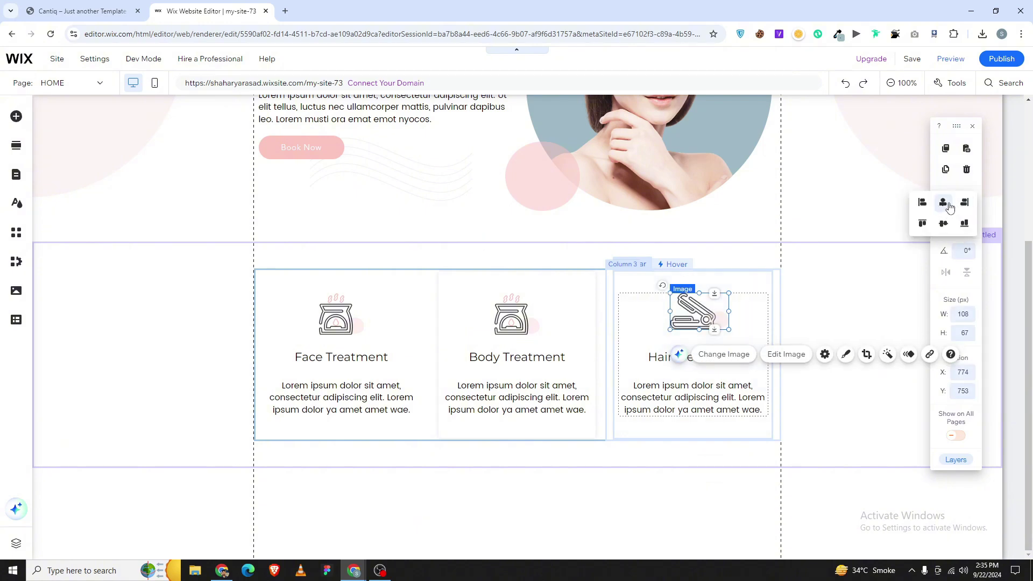
left_click(949, 207)
- Replace the Body Treatment column's icon with icon2-83XGMG7-1.png from the site files and reset its image proportions
left_click(505, 321)
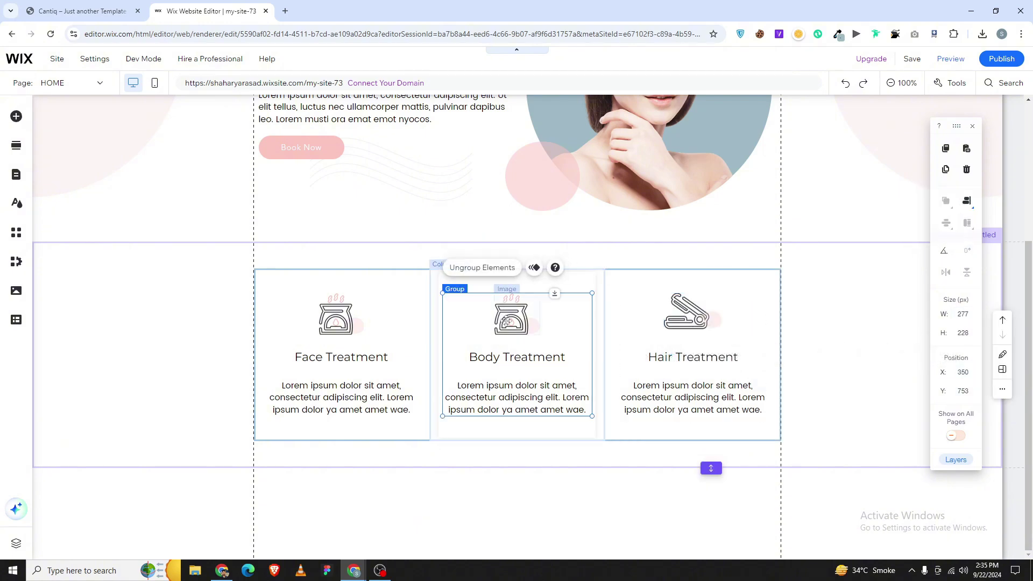
left_click(505, 322)
left_click(560, 358)
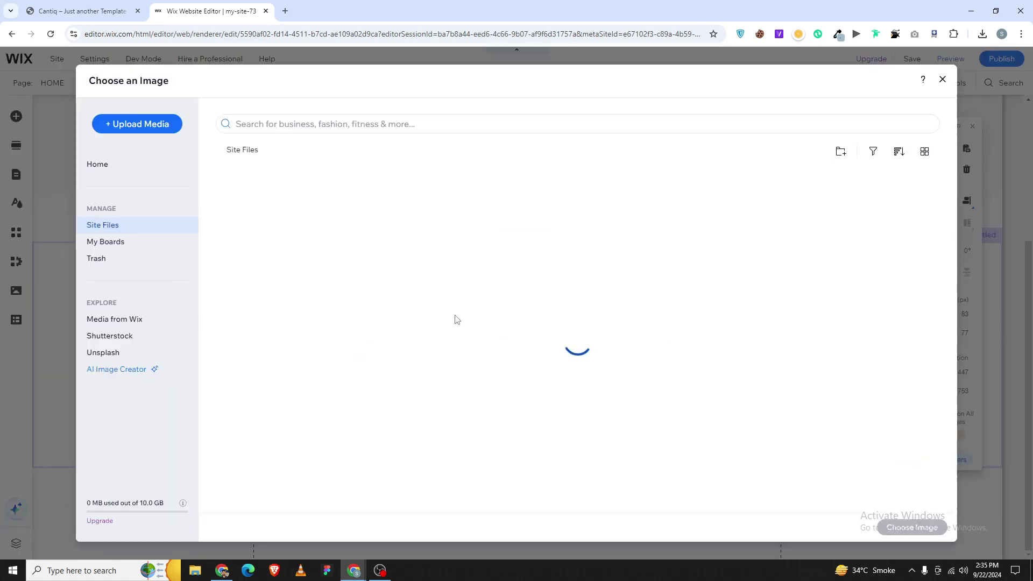
left_click(86, 11)
left_click(210, 11)
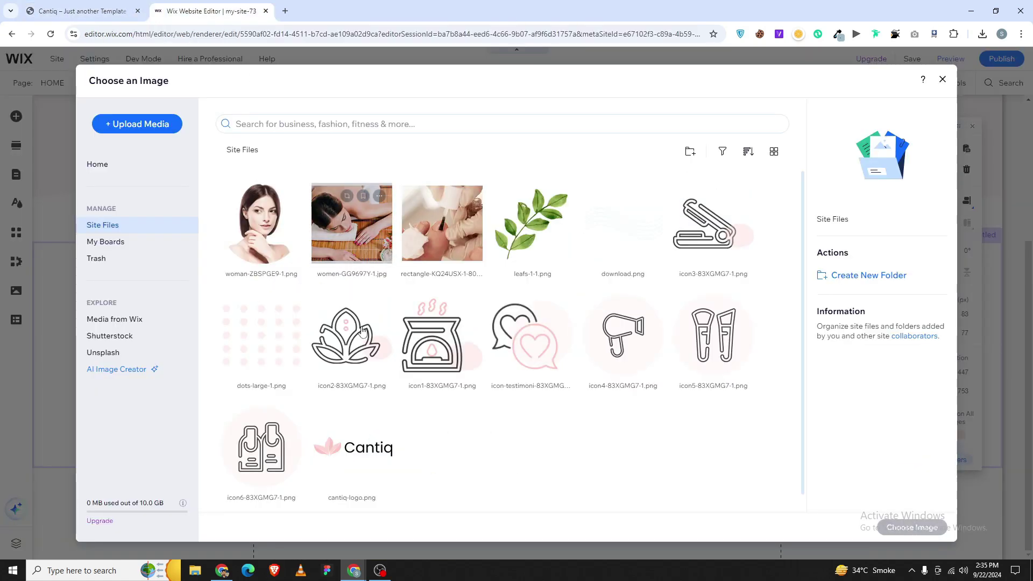
left_click(359, 356)
key("Escape")
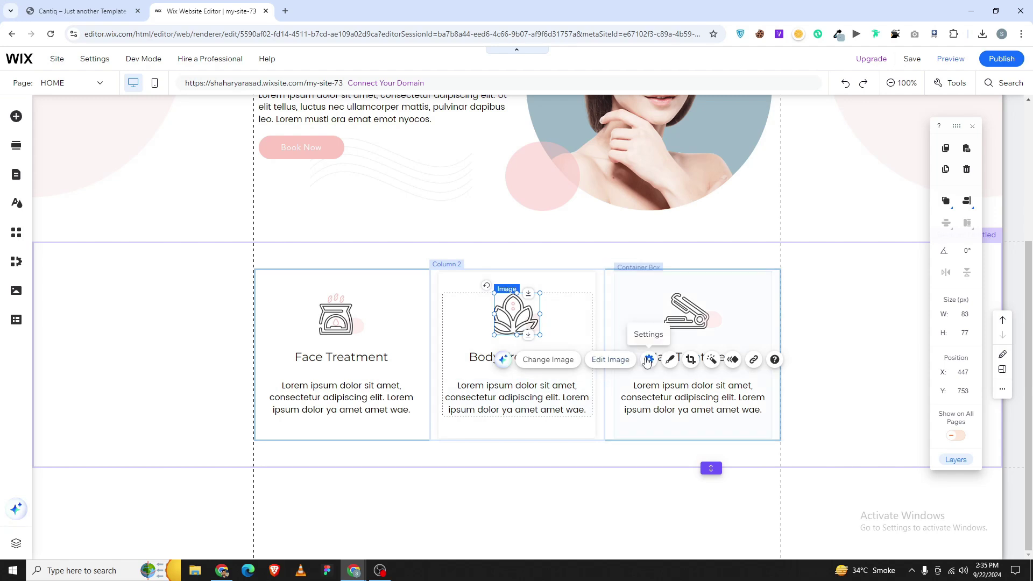
left_click(648, 359)
left_click(461, 284)
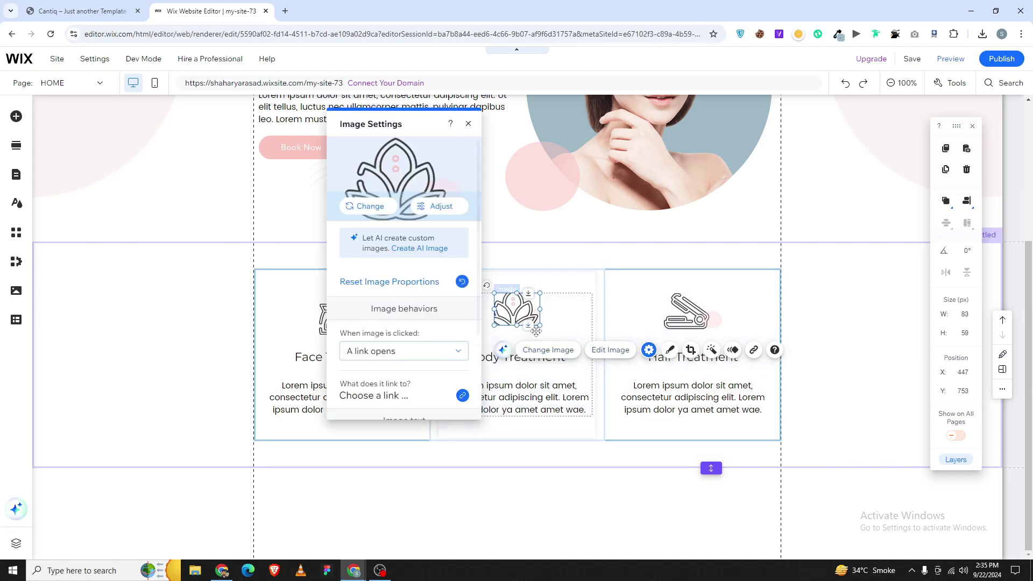
- Enlarge the Body Treatment icon to about 108 × 77 px, centered horizontally in its column, and save the site
left_click_drag(494, 330, 494, 361)
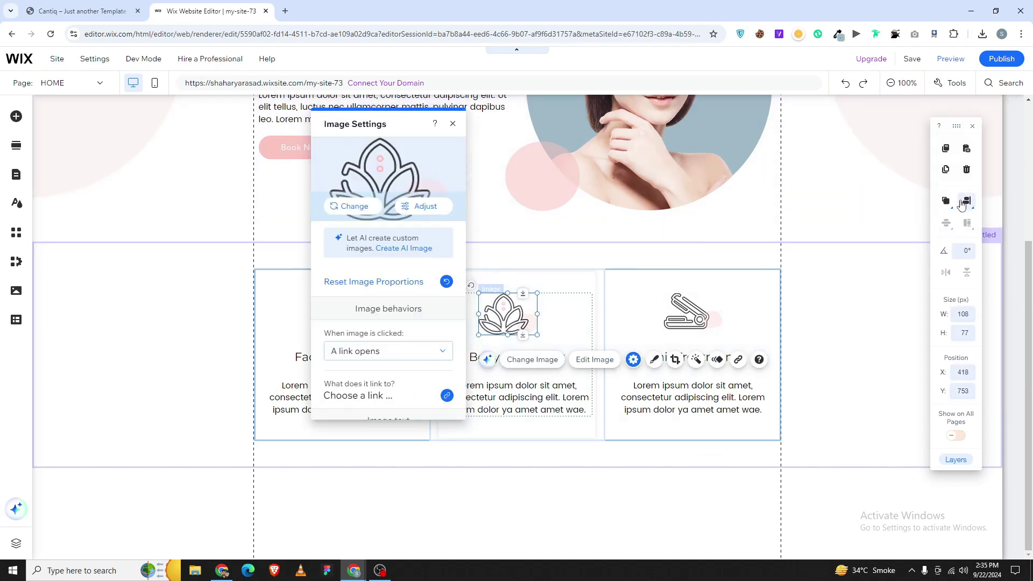
left_click(943, 202)
left_click(825, 364)
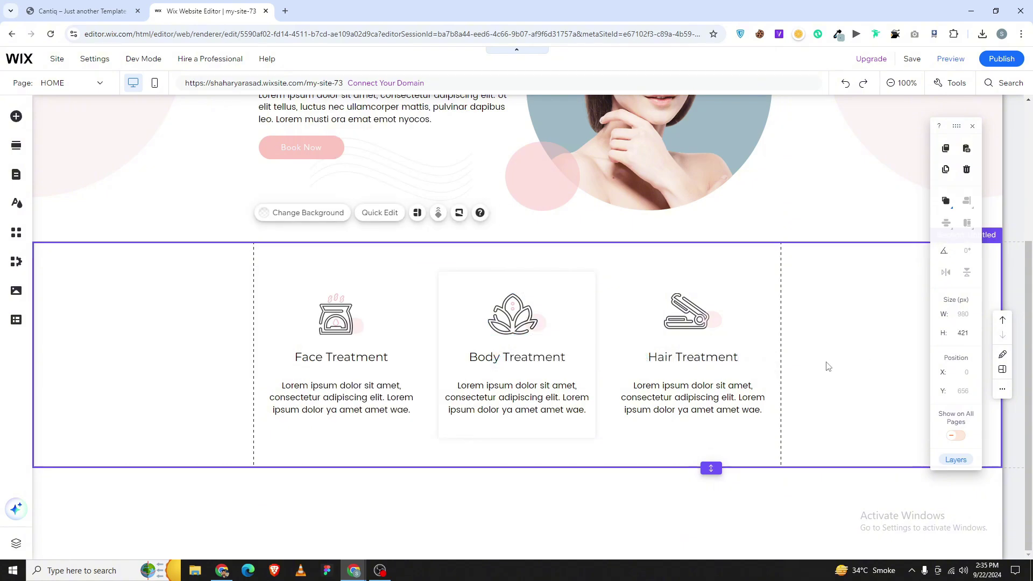
key("ctrl+s")
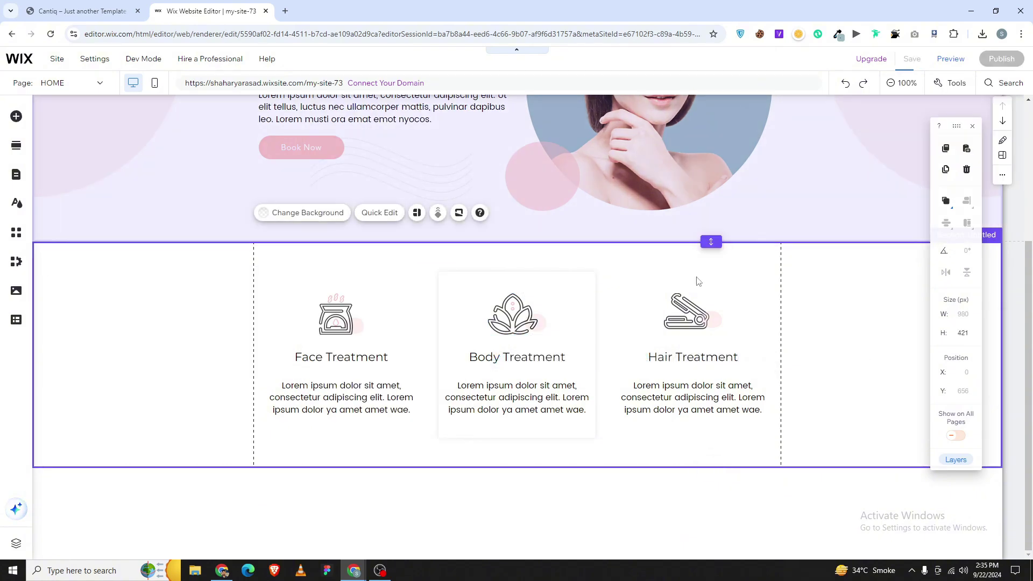
left_click(657, 393)
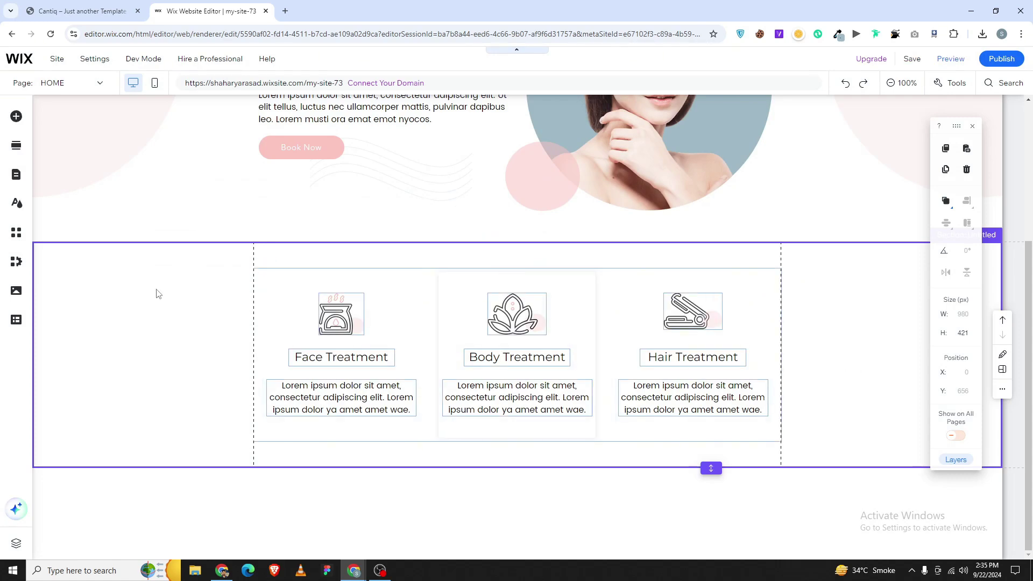
- Review the About Us section in the Cantiq template and add a blank section below the treatments section in Wix
left_click(113, 7)
scroll(286, 272, "down", 3)
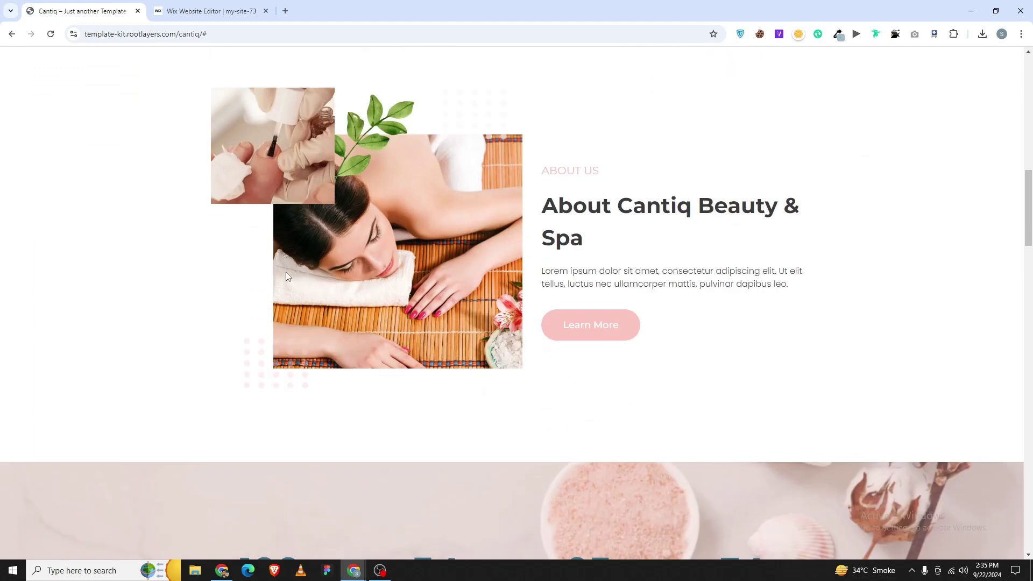
scroll(327, 282, "up", 2)
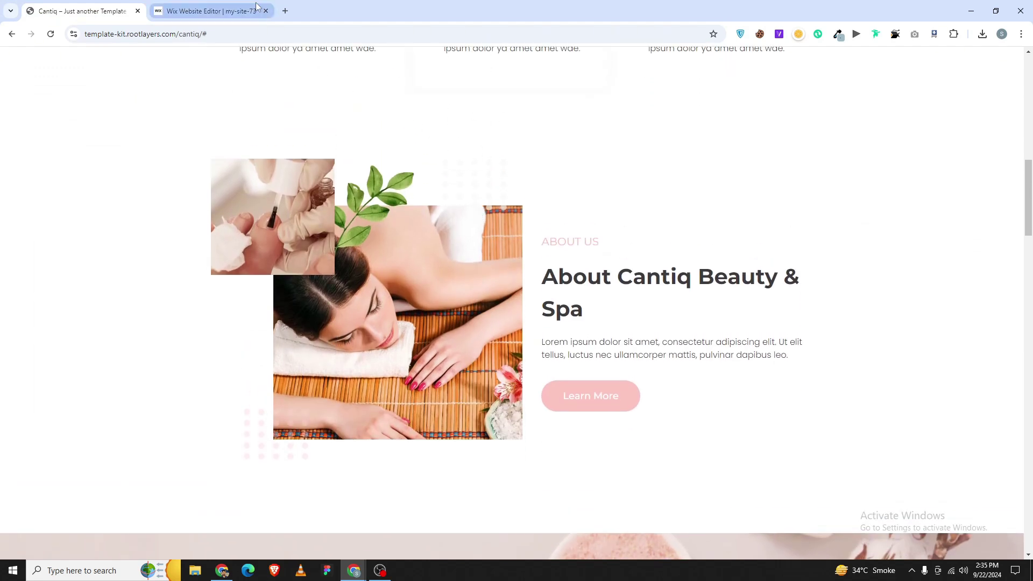
left_click(217, 6)
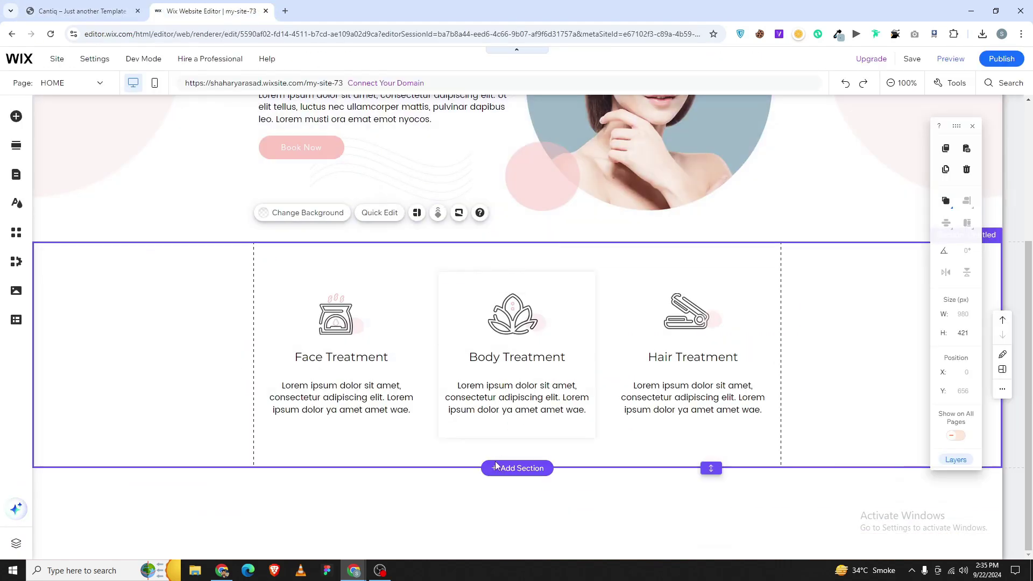
left_click(202, 193)
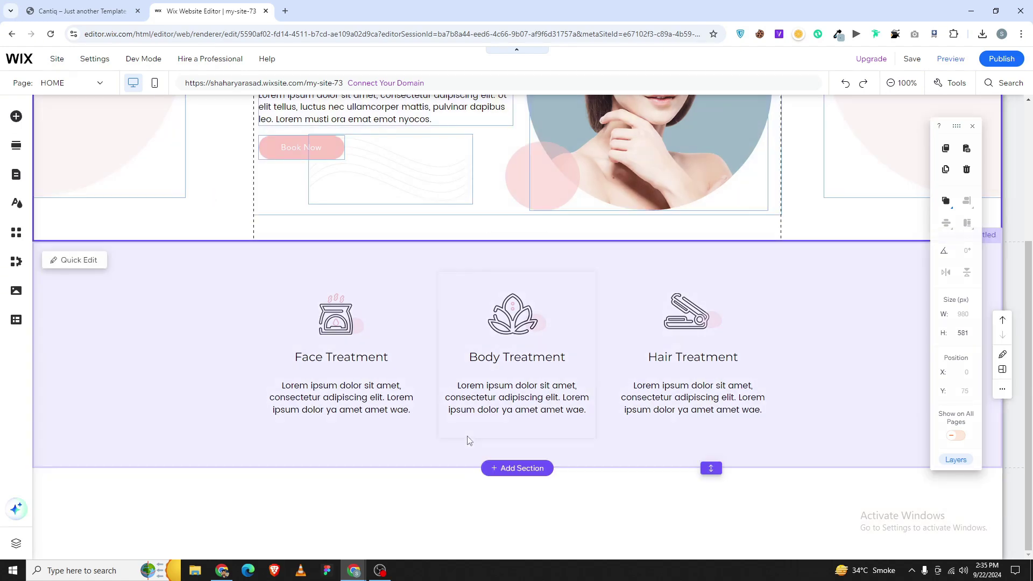
left_click(511, 468)
left_click(118, 11)
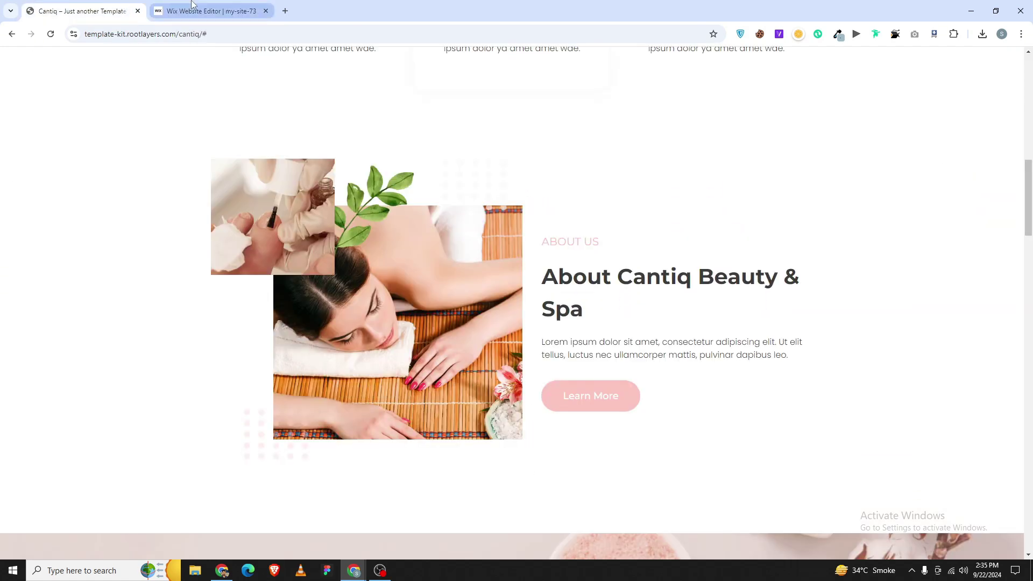
left_click(156, 6)
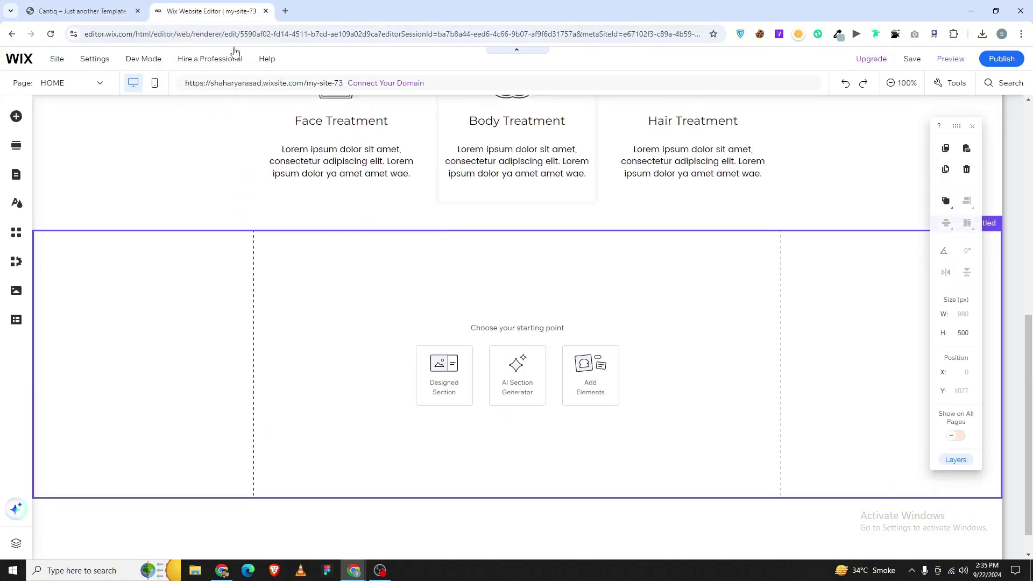
scroll(362, 348, "down", 1)
left_click(354, 313)
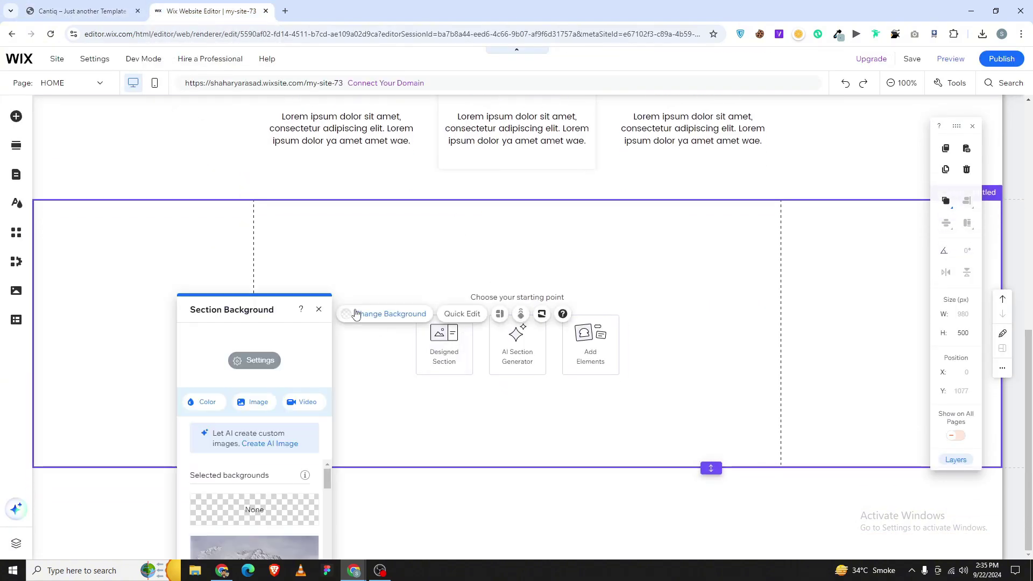
left_click(320, 309)
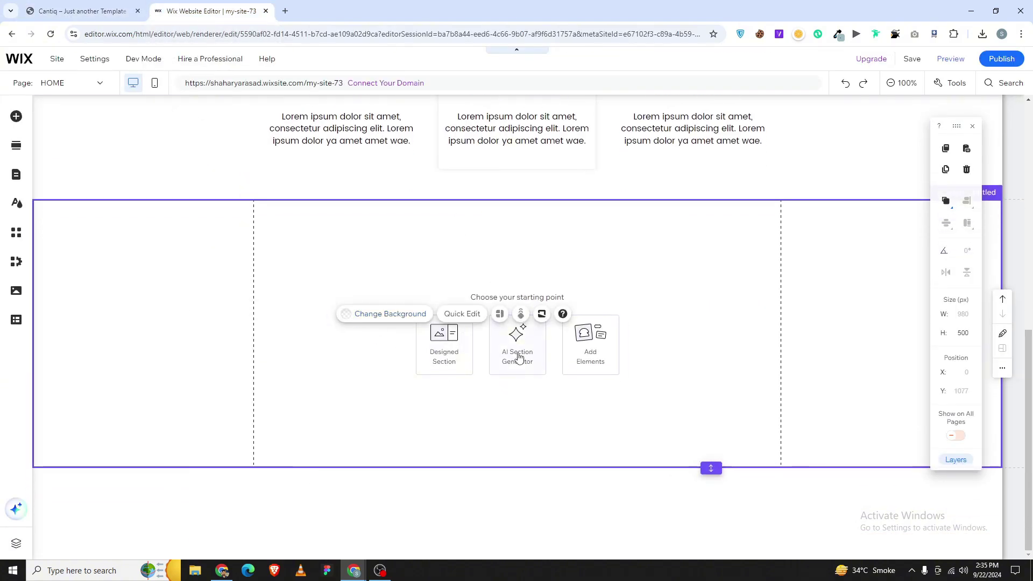
- Add a plain light strip to the blank section, center it vertically, and limit its stretch to the page width
left_click(571, 348)
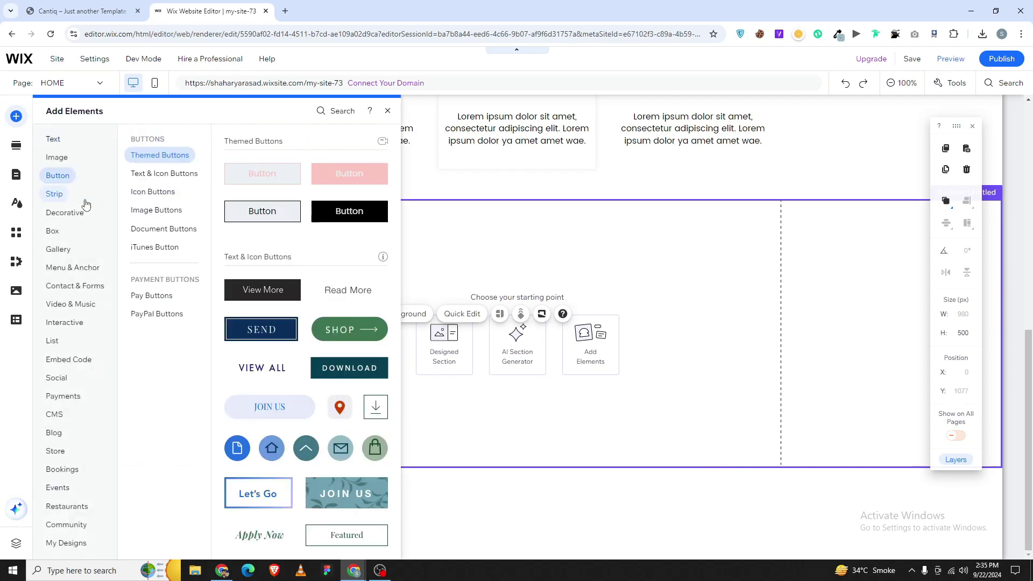
mouse_move(54, 193)
left_click(284, 235)
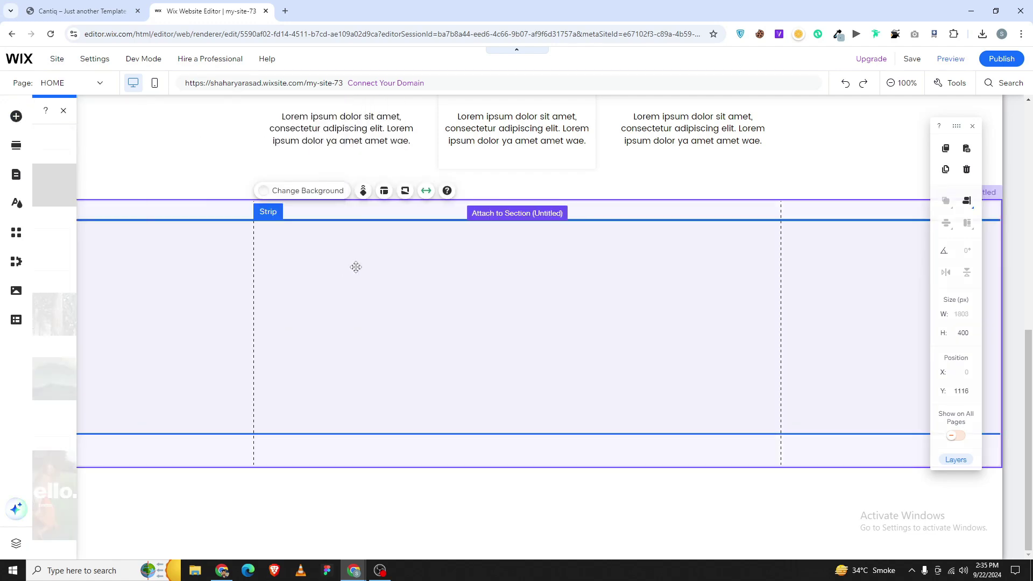
left_click(966, 202)
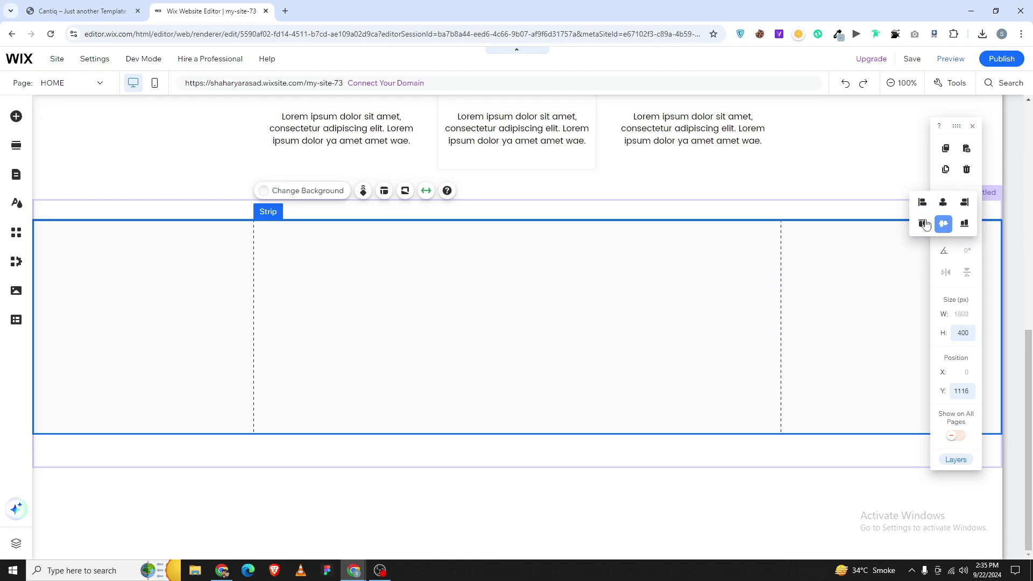
left_click(925, 224)
left_click(430, 199)
left_click(231, 247)
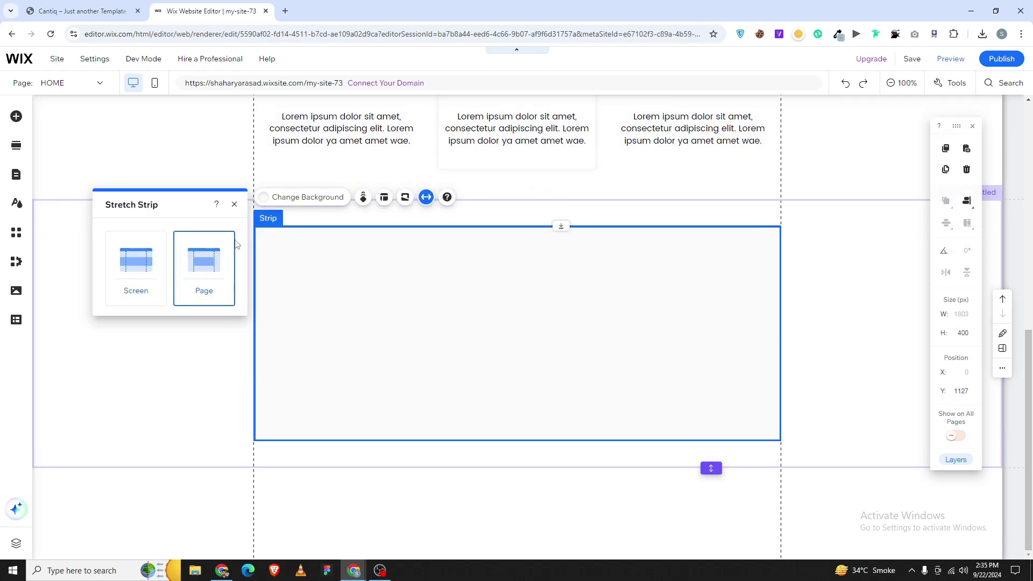
- Set the strip's background color opacity to 0% and split the strip into two columns
left_click(275, 198)
left_click(866, 302)
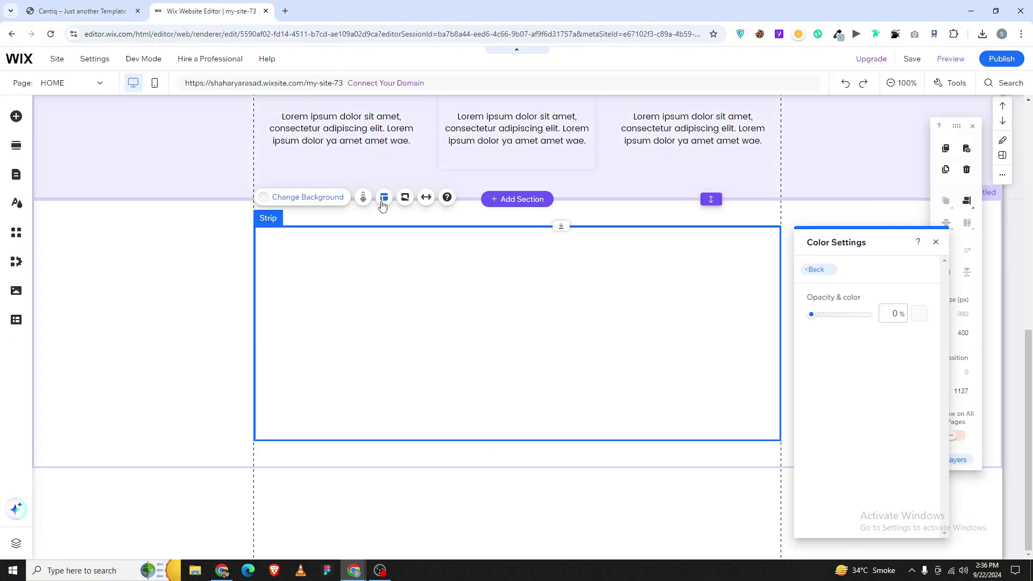
left_click(383, 198)
left_click(855, 287)
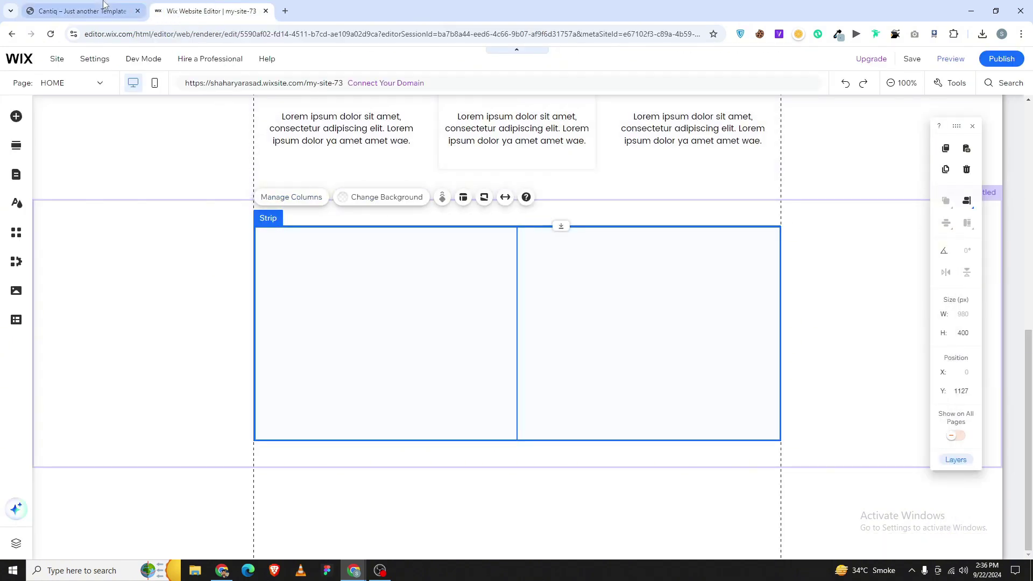
- Compare with the Cantiq template and add the pedicure photo rectangle-KQ24USX-1 from the site files to the Wix page
left_click(104, 8)
left_click(172, 5)
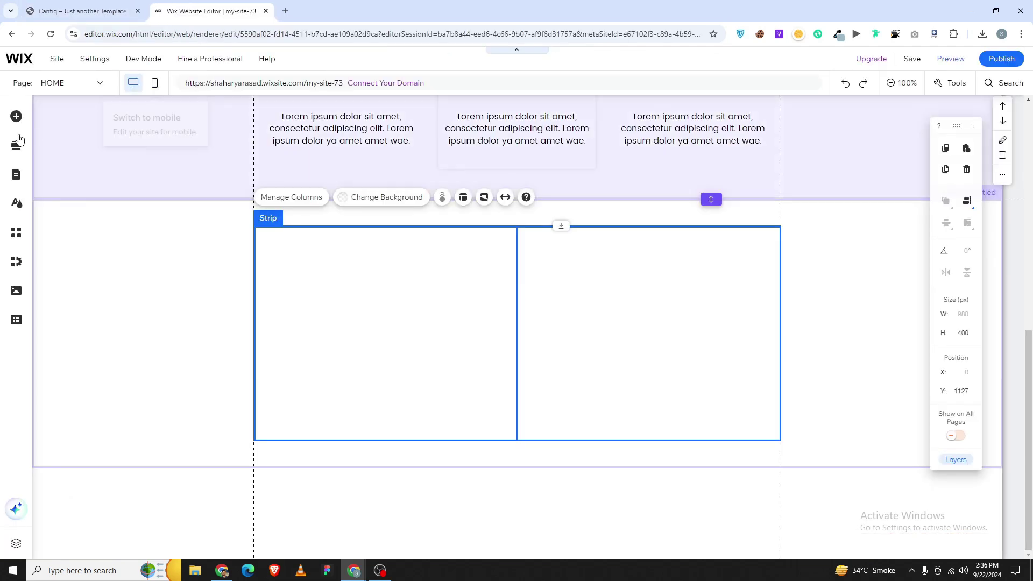
left_click(16, 117)
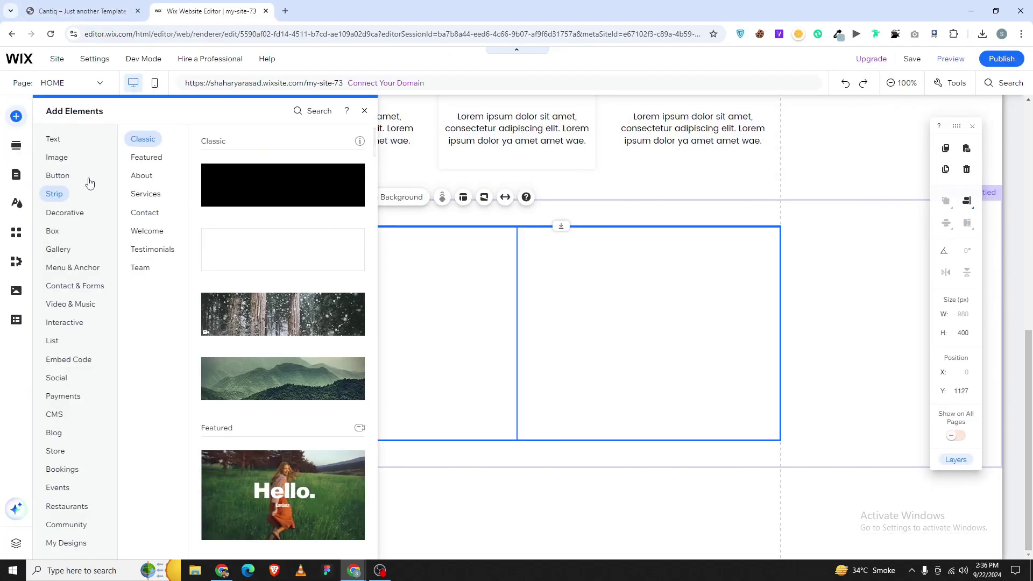
left_click(76, 160)
left_click(270, 184)
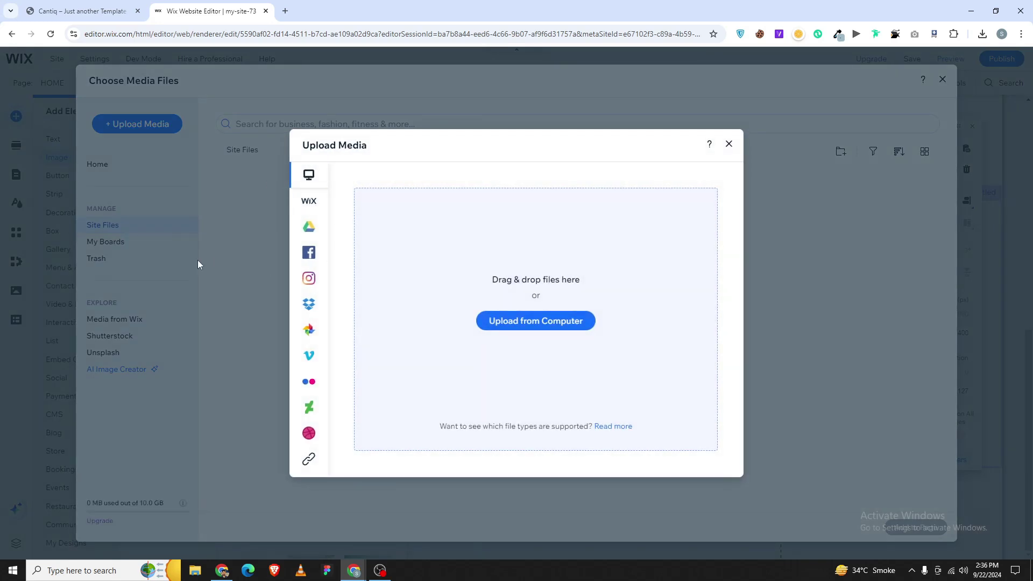
left_click(198, 260)
left_click(86, 10)
left_click(231, 6)
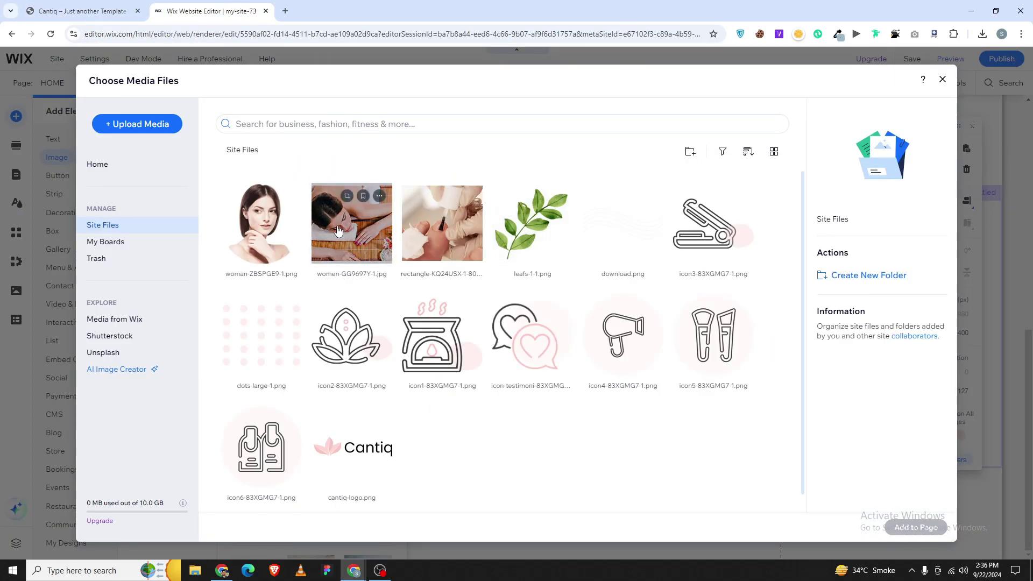
left_click(453, 230)
double_click(454, 230)
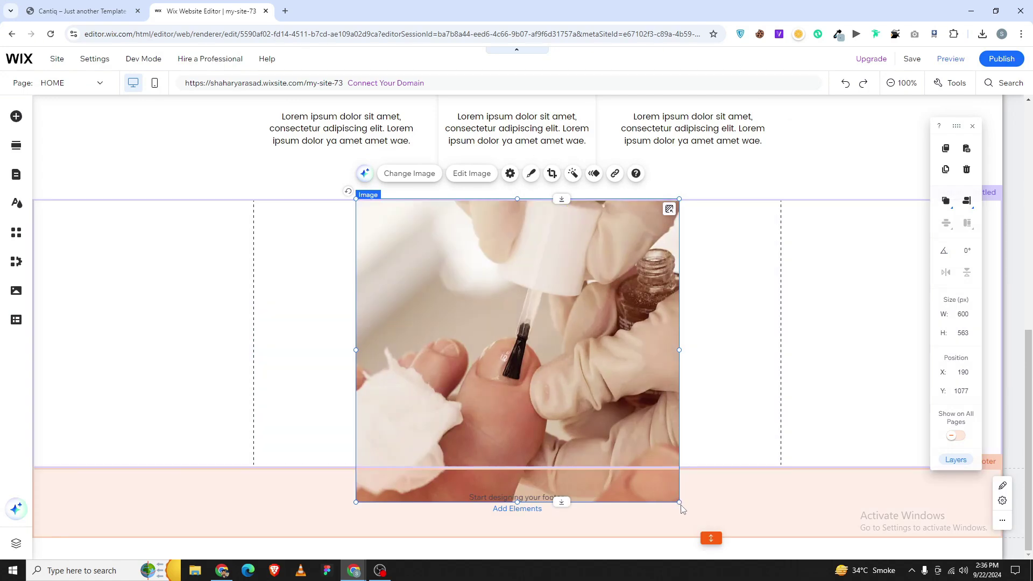
- Shrink the pedicure photo to about 178 × 167 px in the left column's upper-left corner and heighten the strip to about 473 px
left_click_drag(677, 501, 369, 374)
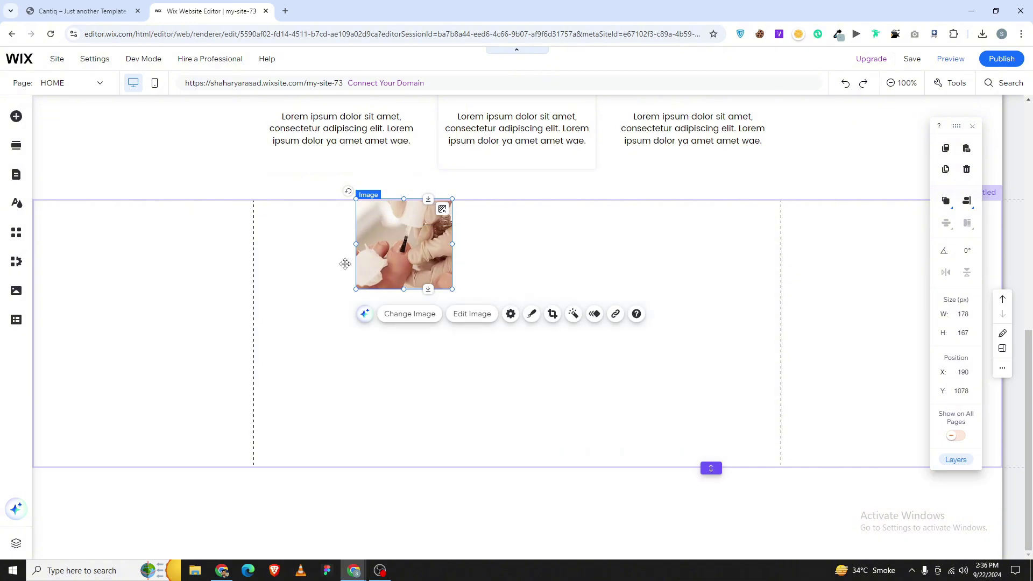
left_click_drag(380, 260, 279, 286)
left_click(367, 279)
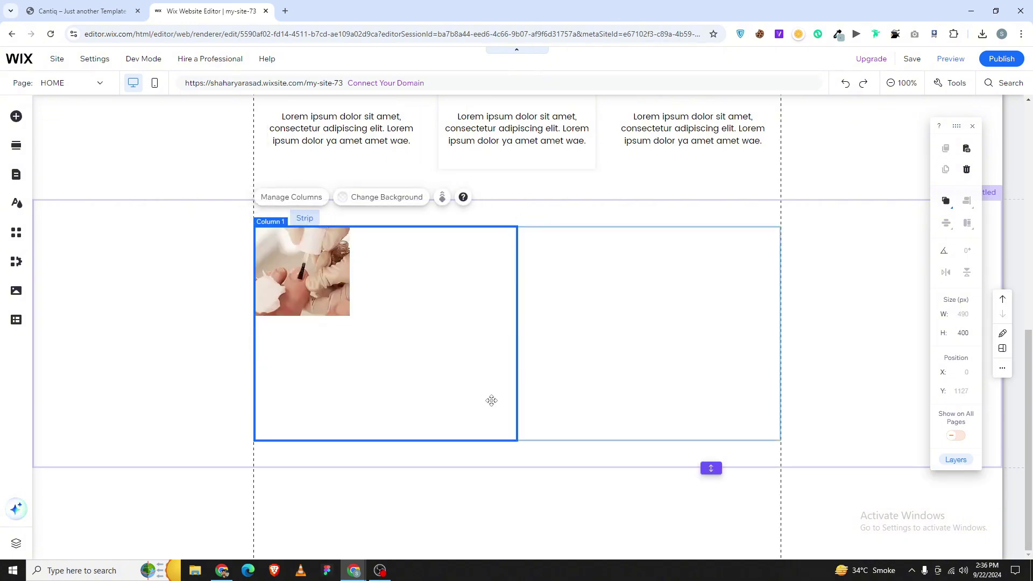
left_click_drag(503, 438, 489, 479)
- Add women-GG9697Y-1.jpg from the site images and shrink it to about 406 × 380 px in the left column's lower part
left_click(16, 116)
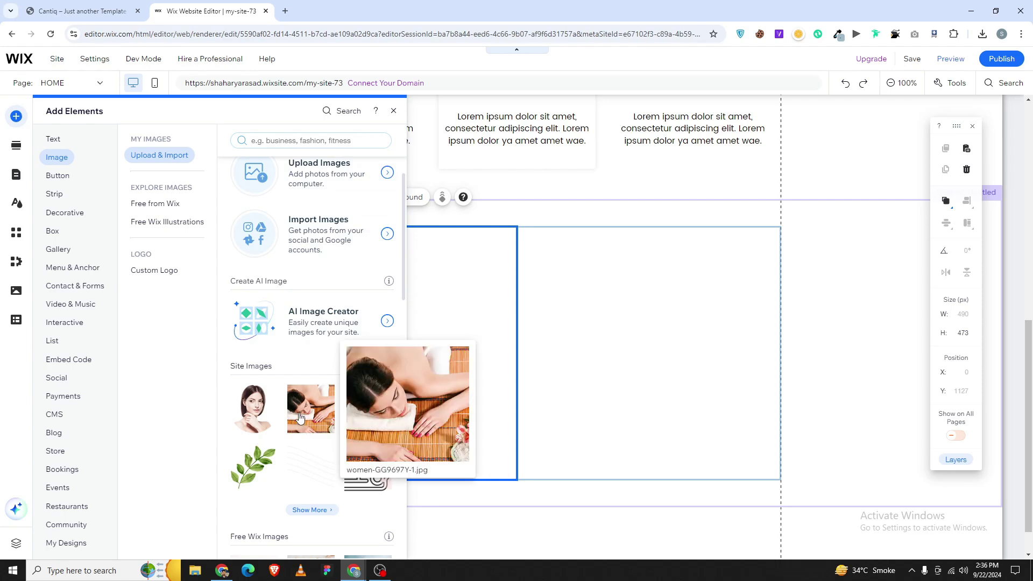
left_click_drag(312, 411, 313, 369)
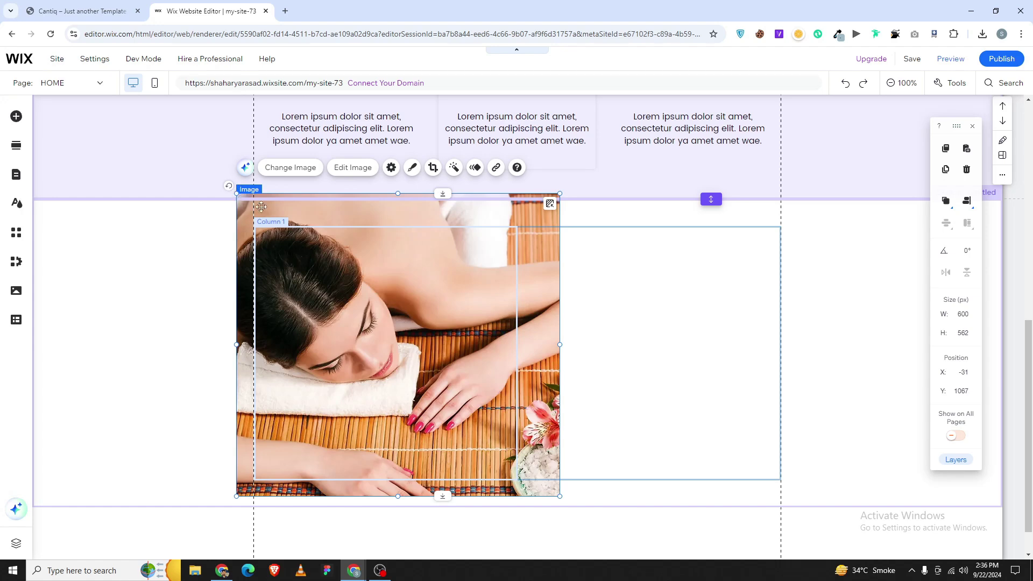
left_click_drag(237, 193, 341, 291)
left_click_drag(436, 306, 389, 285)
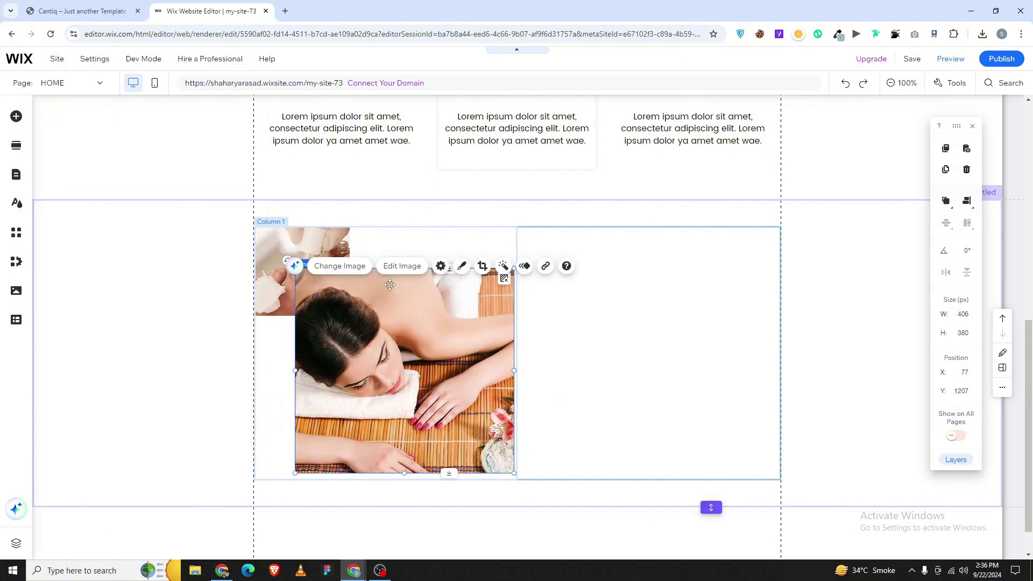
- Send the massage photo behind the pedicure photo and align it to the right edge of the left column
right_click(365, 277)
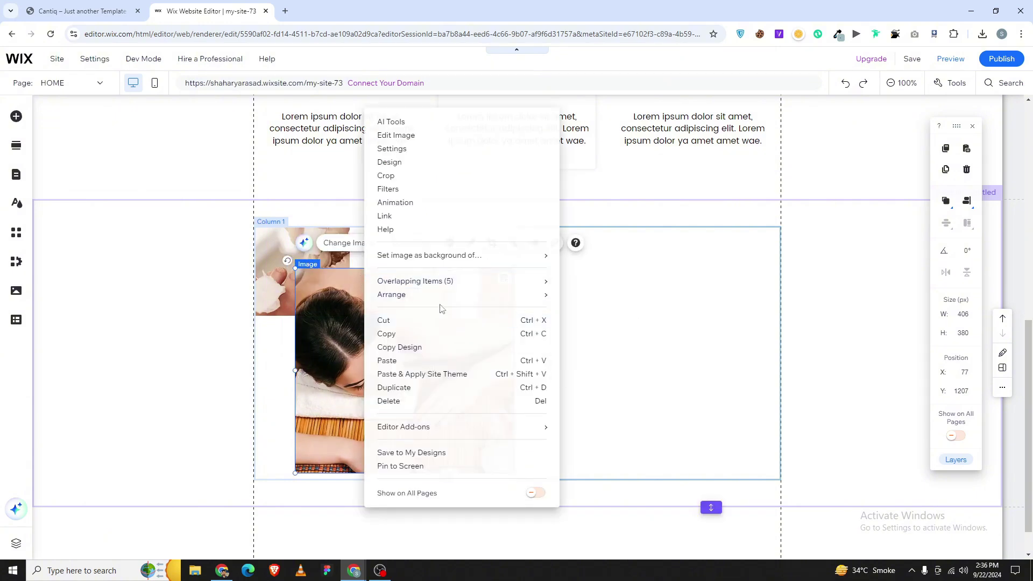
mouse_move(510, 304)
left_click(600, 335)
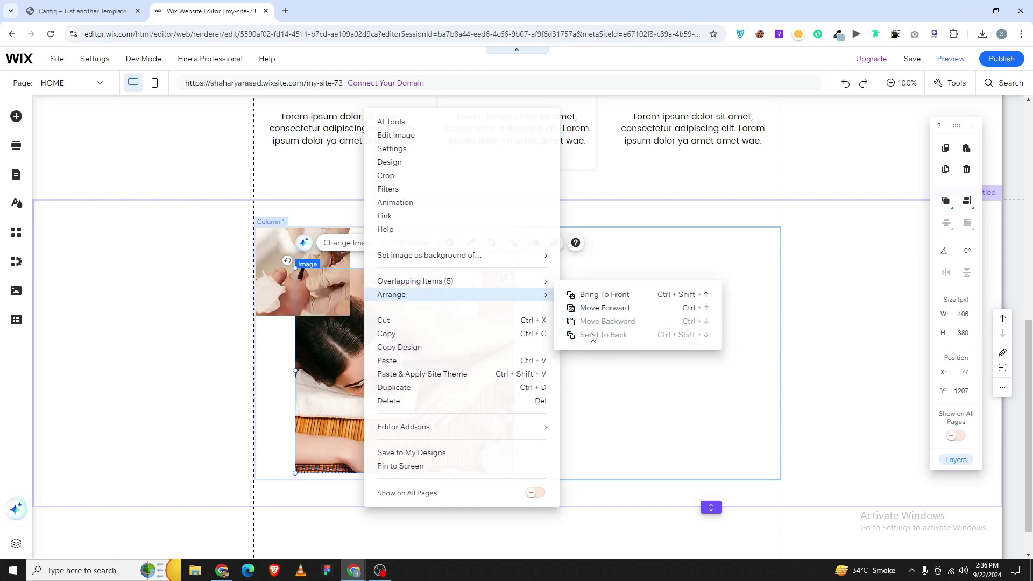
left_click(213, 314)
left_click(477, 334)
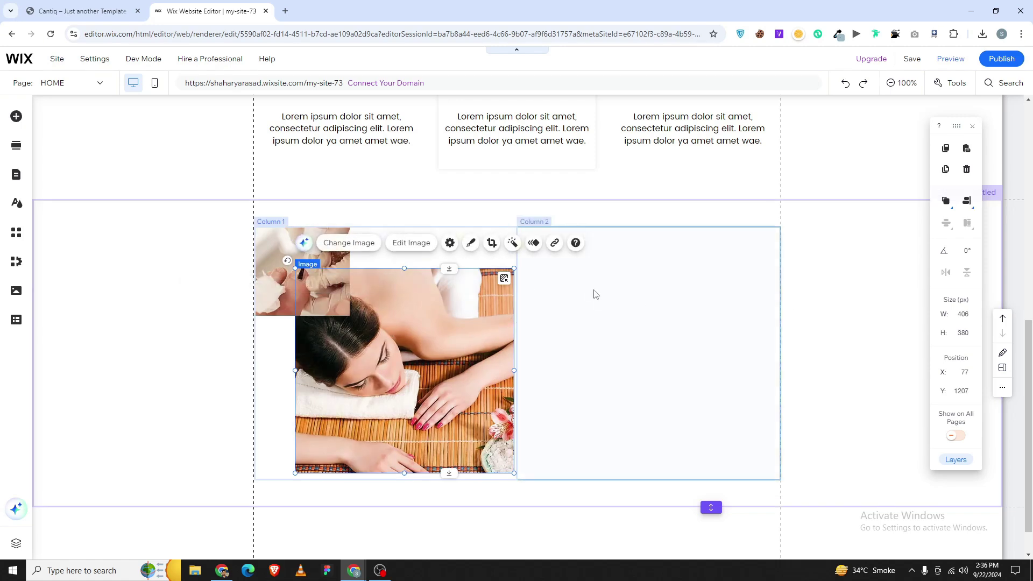
left_click(968, 205)
left_click(967, 215)
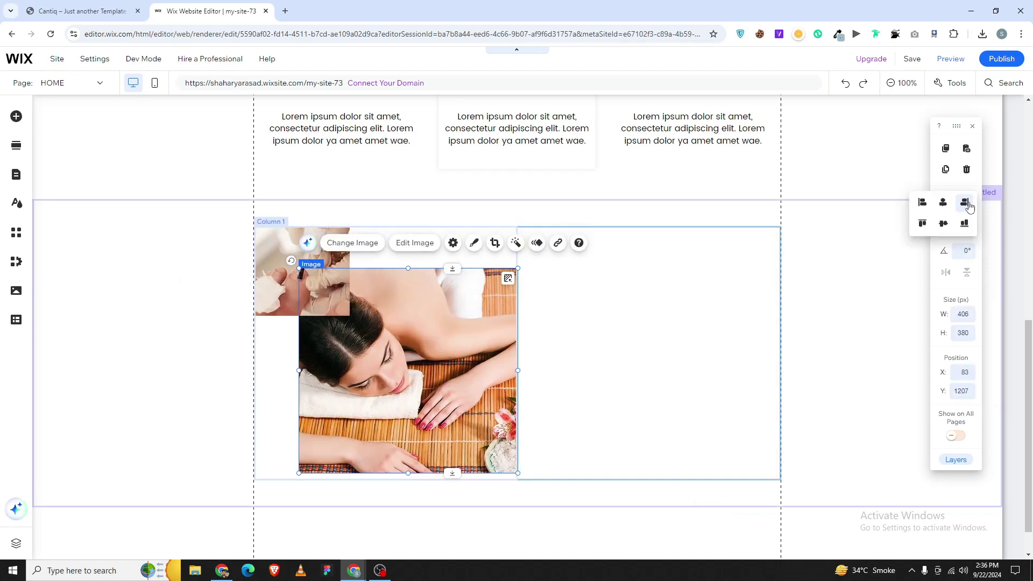
- Group the pedicure and massage photos and center the group vertically in the left column
left_click(273, 279, "shift")
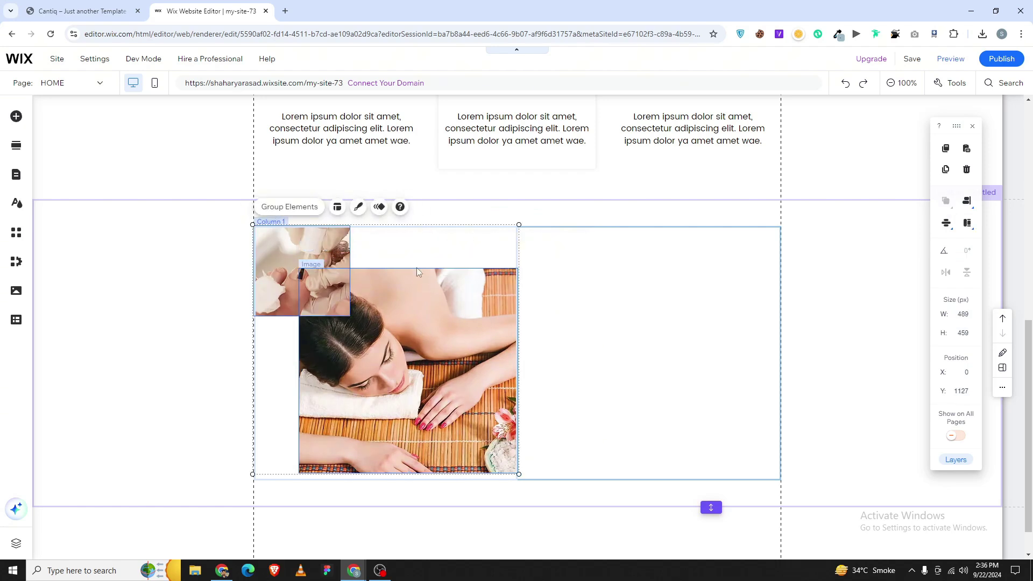
left_click(324, 212)
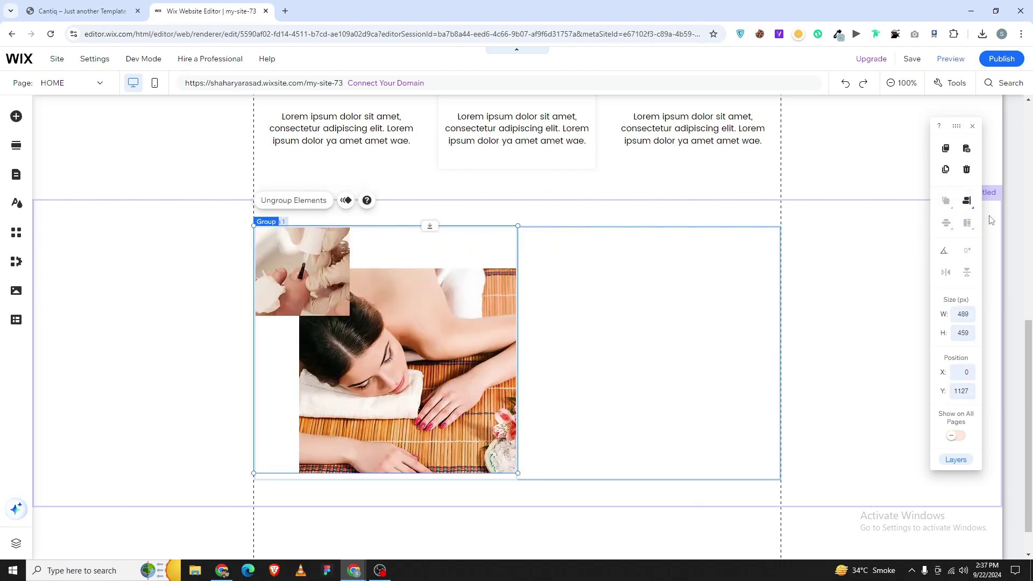
left_click(966, 204)
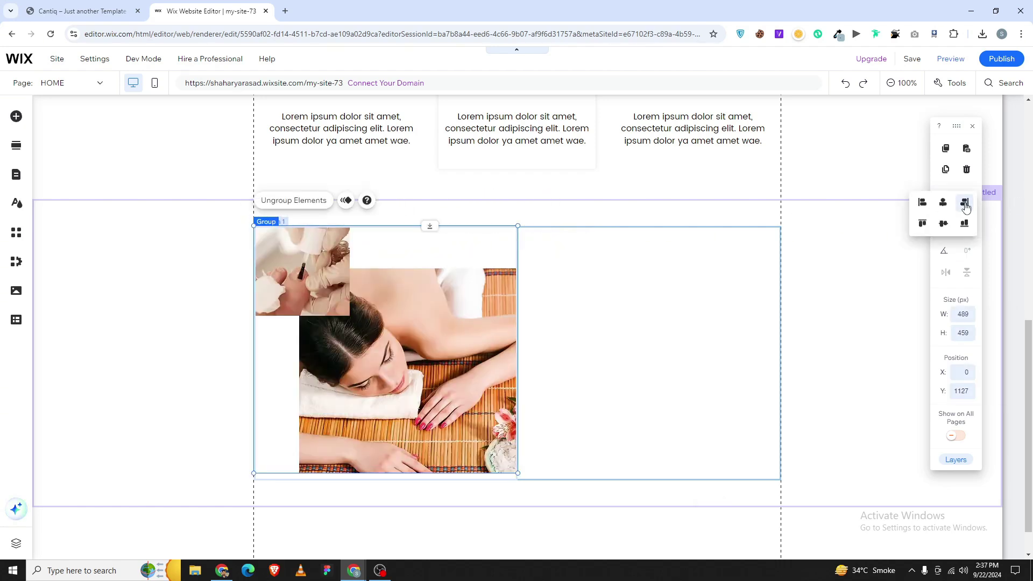
left_click(943, 228)
- Add the leaf image leafs-1-1.png from the site images to the left column
left_click(537, 288)
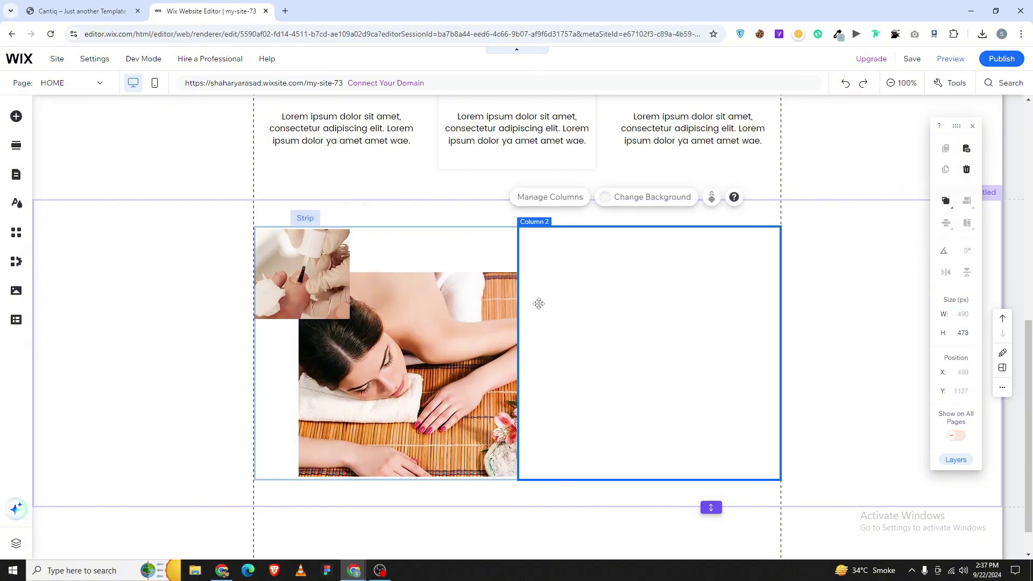
left_click(16, 116)
left_click(56, 157)
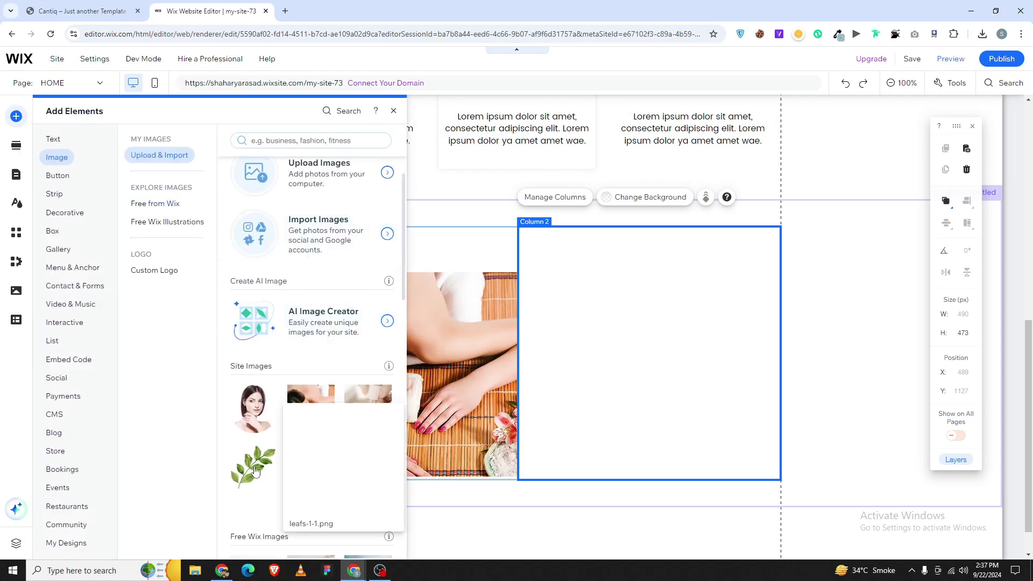
left_click_drag(368, 394, 318, 274)
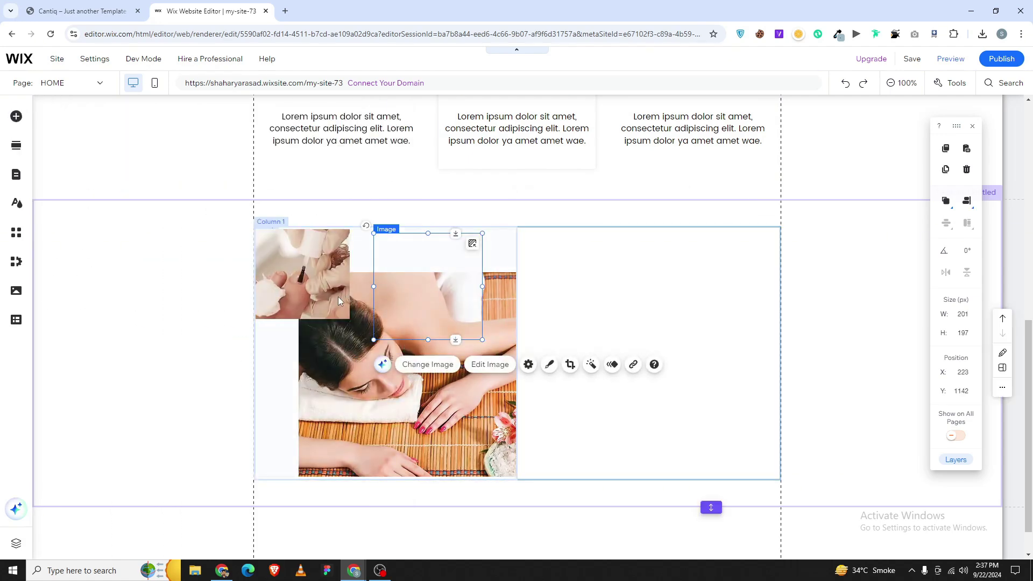
- Compare with the Cantiq template, shrink the leaf image to about 160 × 159 px, and place it where the two photos meet
left_click(80, 11)
left_click(207, 11)
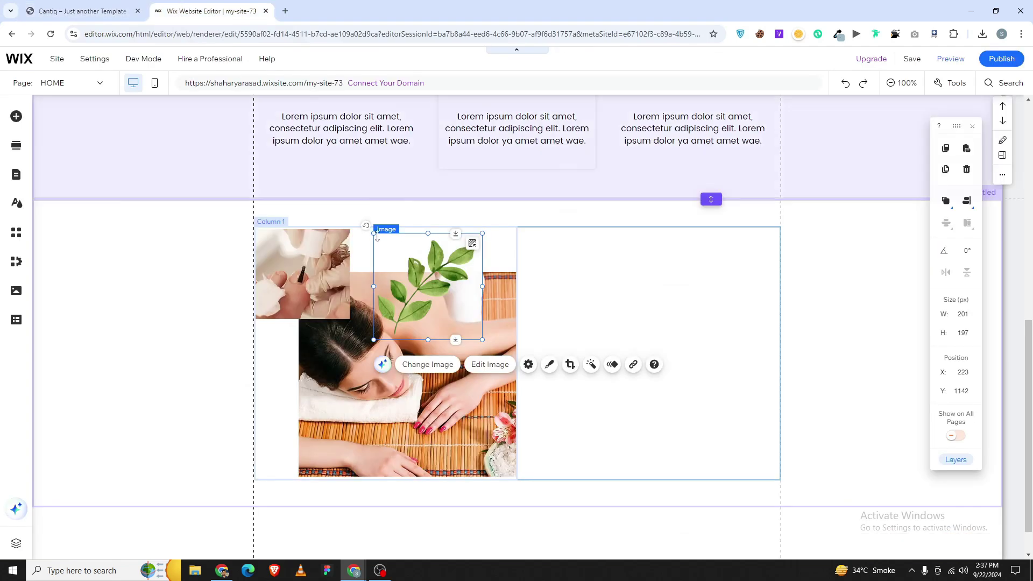
left_click_drag(449, 281, 391, 277)
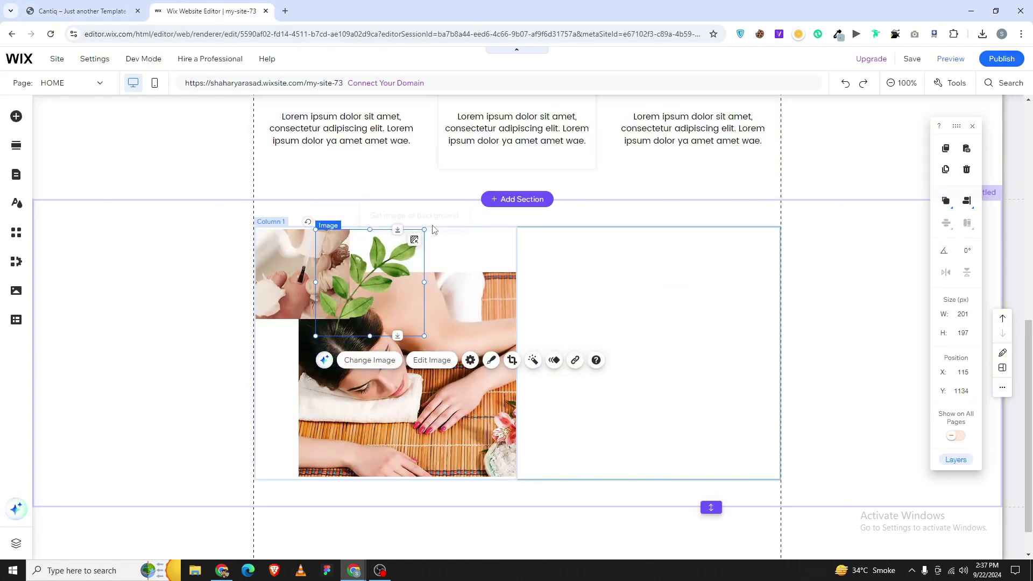
left_click_drag(425, 231, 402, 249)
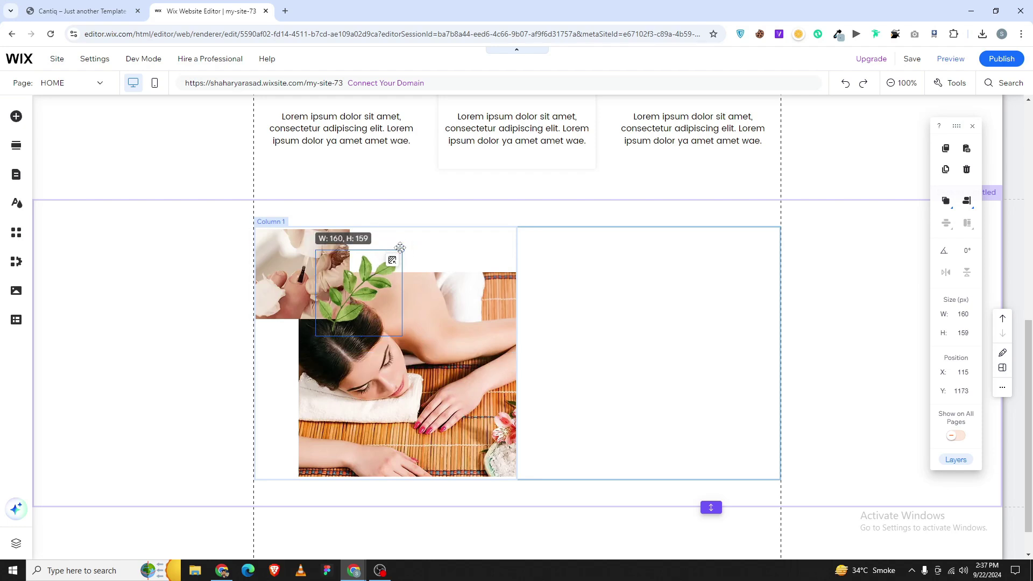
left_click_drag(352, 293, 387, 298)
- Move the leaf image backward behind the grouped photos and compare the result with the Cantiq template
right_click(387, 298)
mouse_move(475, 302)
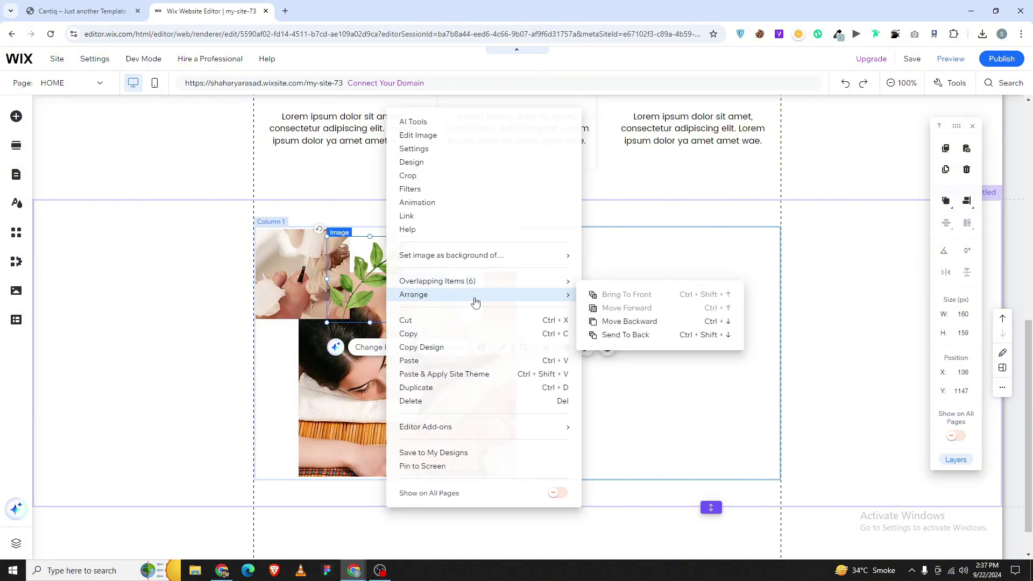
left_click(635, 322)
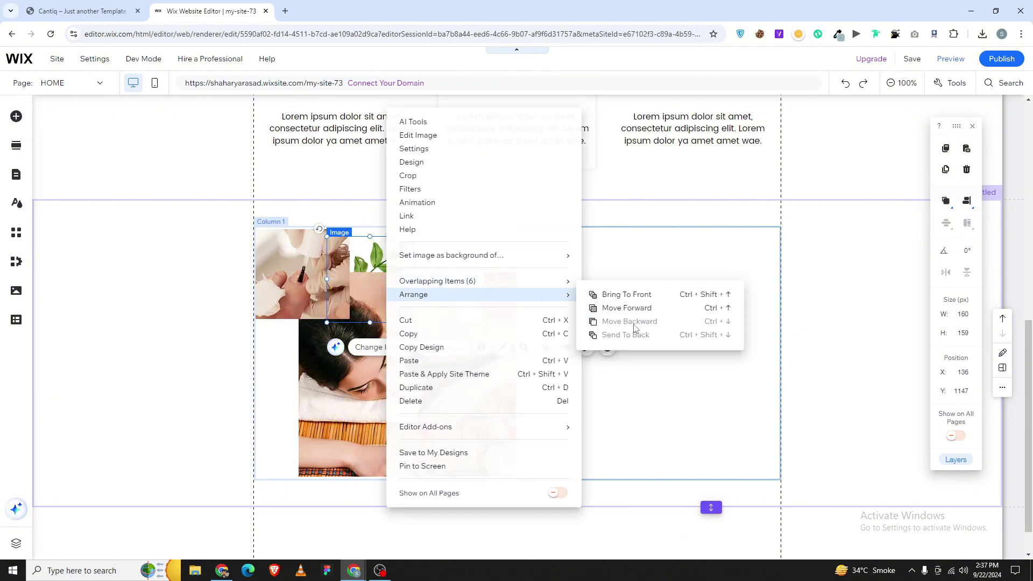
left_click(651, 267)
key("ctrl+Tab")
key("ctrl+Tab")
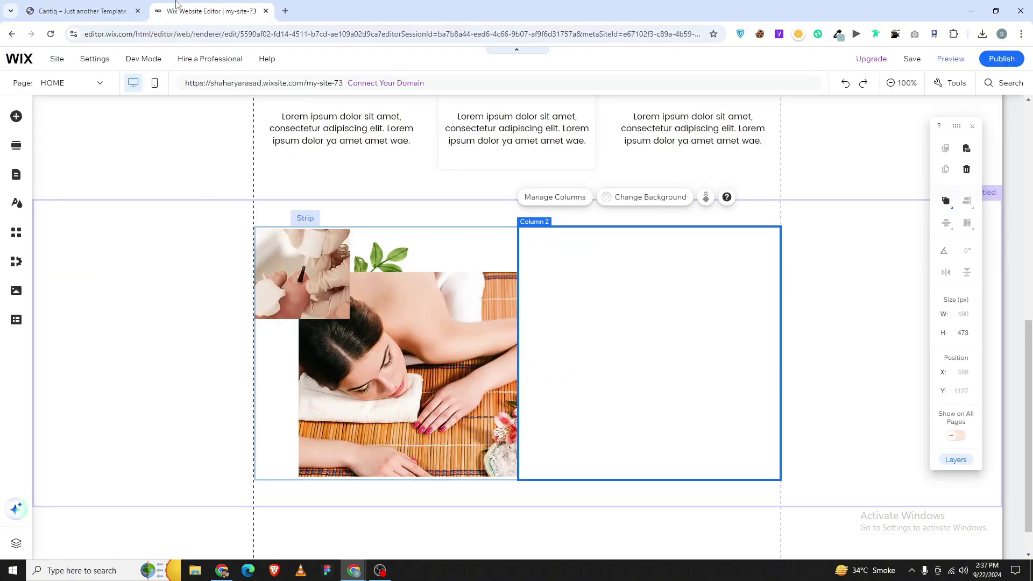
- Bring the massage photo to the front of the stacking order
right_click(430, 320)
left_click(435, 368)
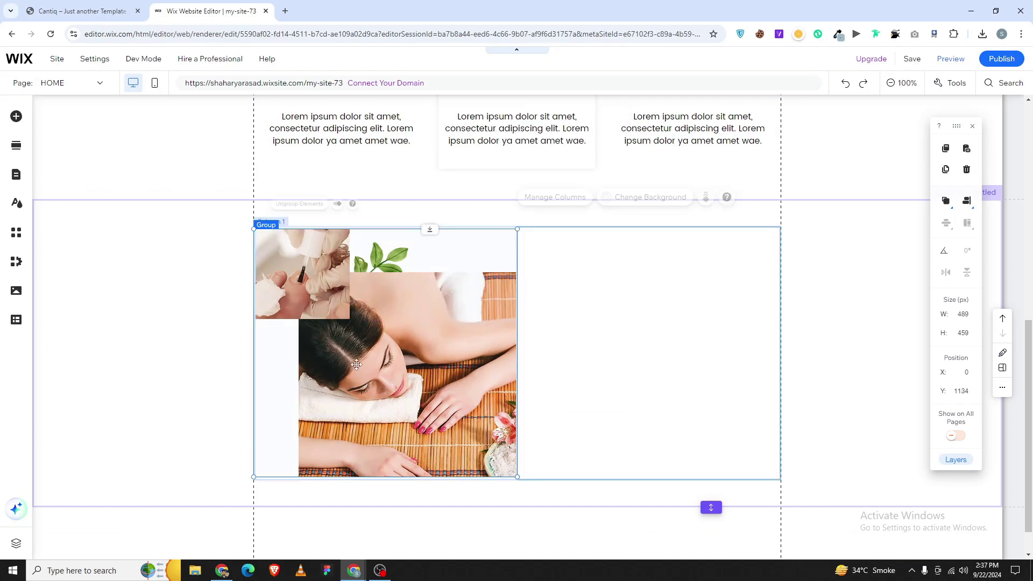
right_click(435, 368)
mouse_move(526, 295)
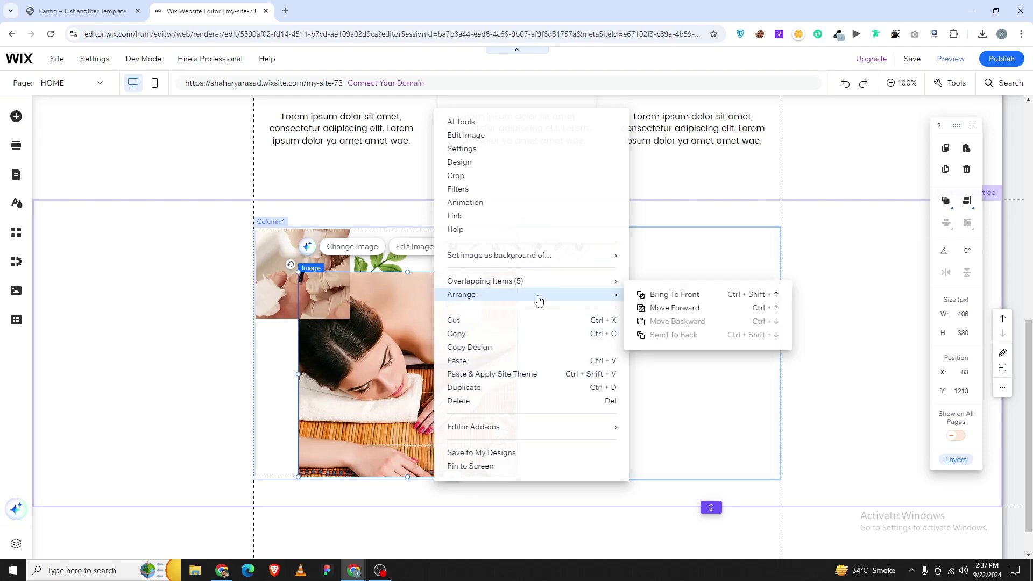
left_click(682, 296)
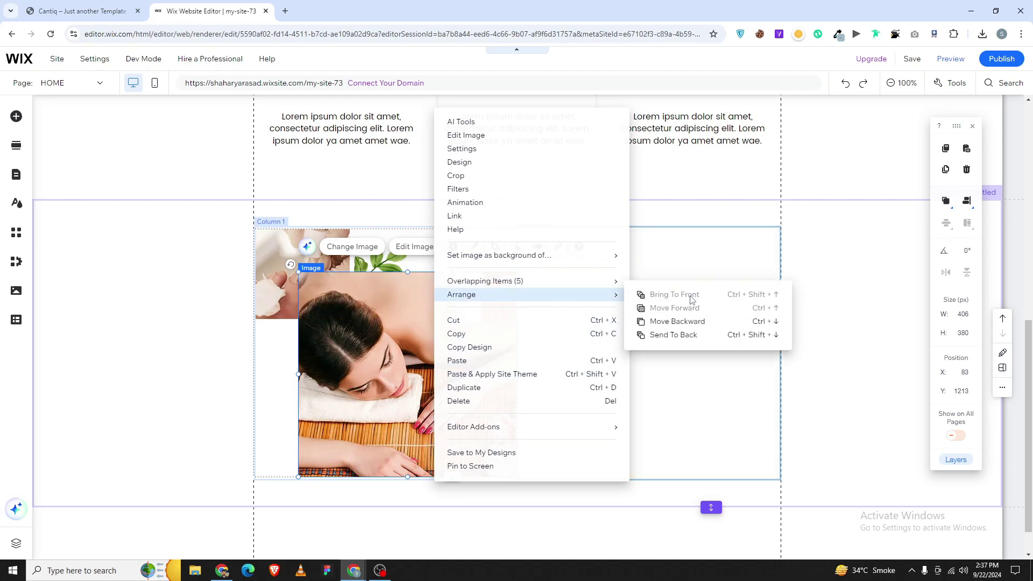
left_click(648, 240)
- Ungroup the pedicure and massage photos, and move the massage photo backward so the leaf image sits in front of it
left_click(474, 294)
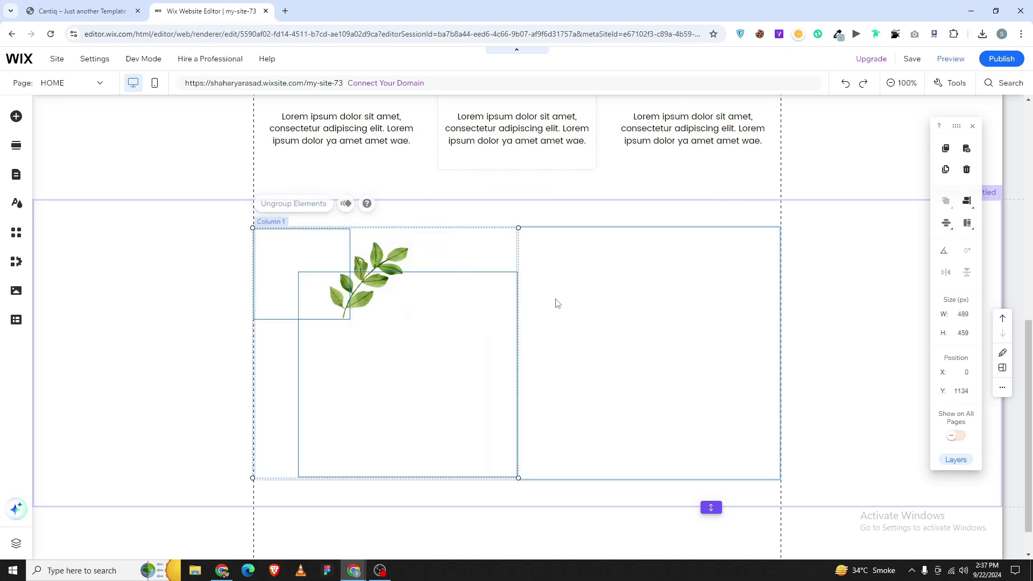
left_click(565, 304)
left_click(425, 301)
right_click(425, 281)
mouse_move(508, 280)
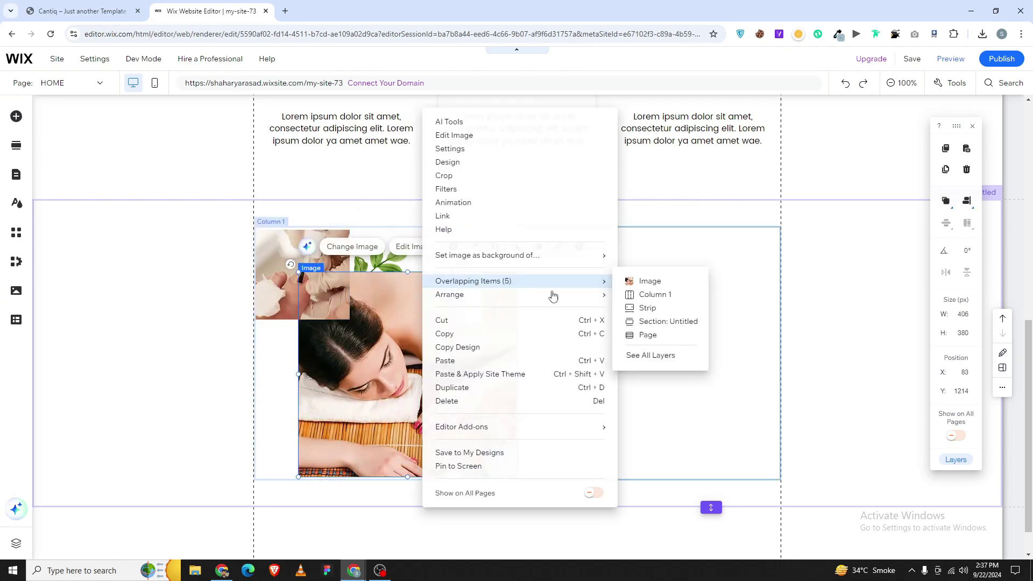
mouse_move(552, 294)
left_click(663, 321)
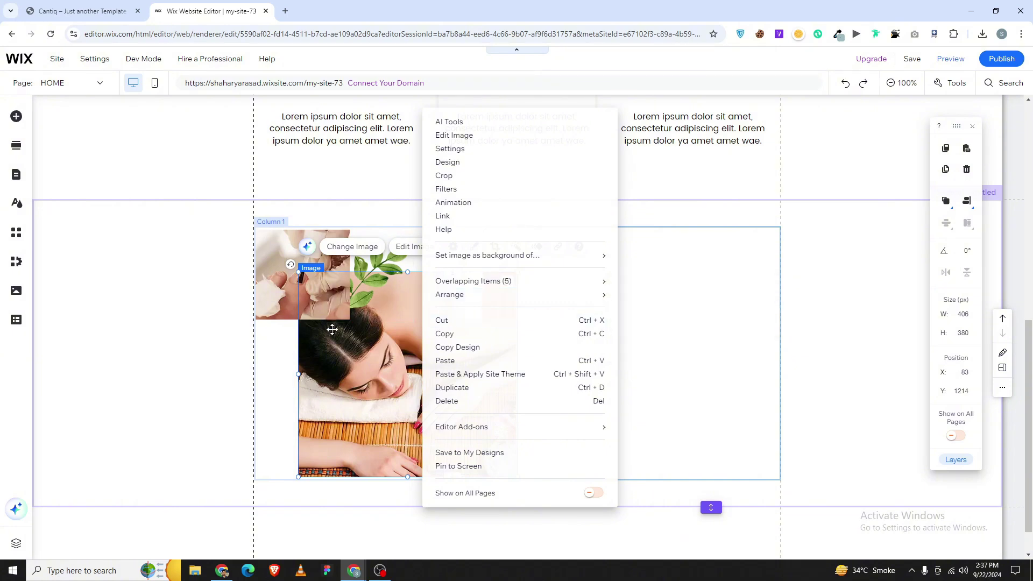
- Nudge the leaf image left to X 126
left_click(369, 295)
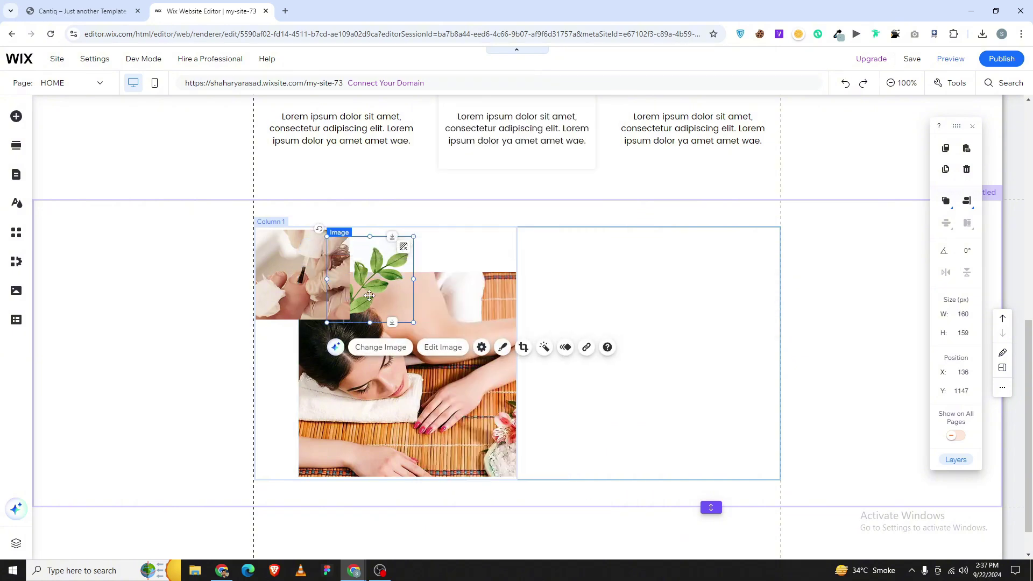
key("shift+Up")
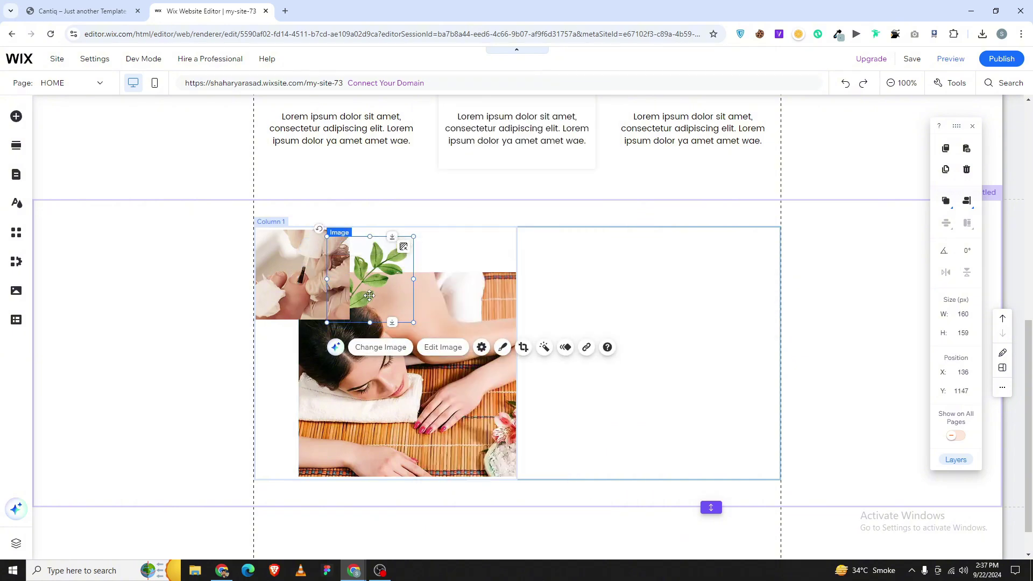
key("shift+Left")
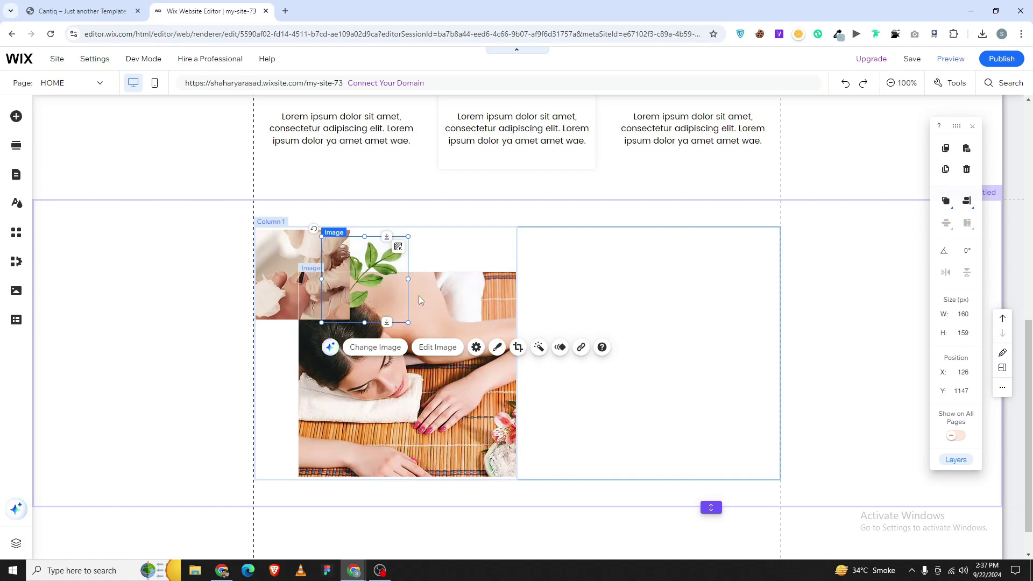
- Enlarge the pedicure photo to about 185 × 174 px and shrink the massage photo to about 400 × 374 px
left_click(309, 237)
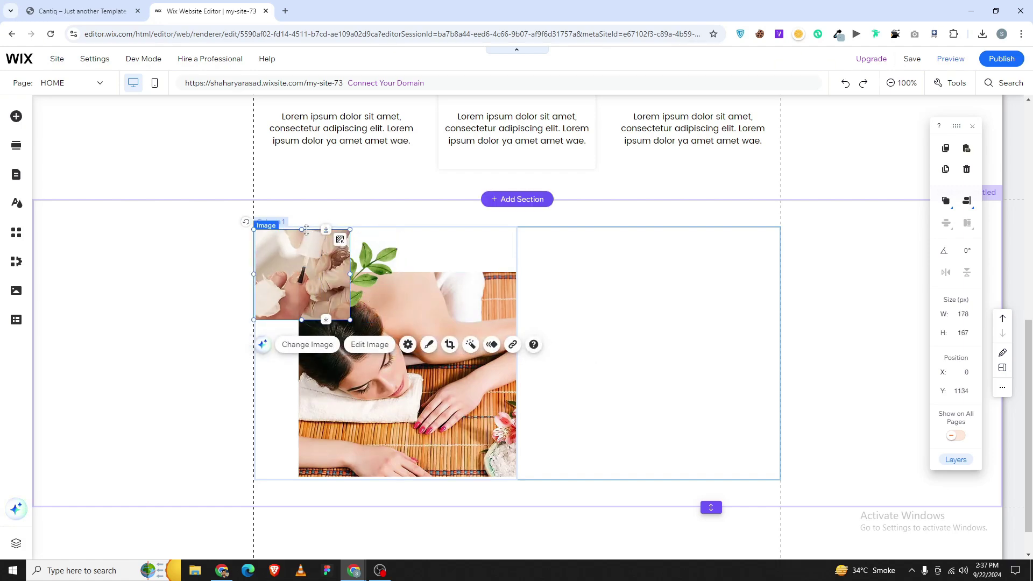
left_click_drag(306, 230, 359, 227)
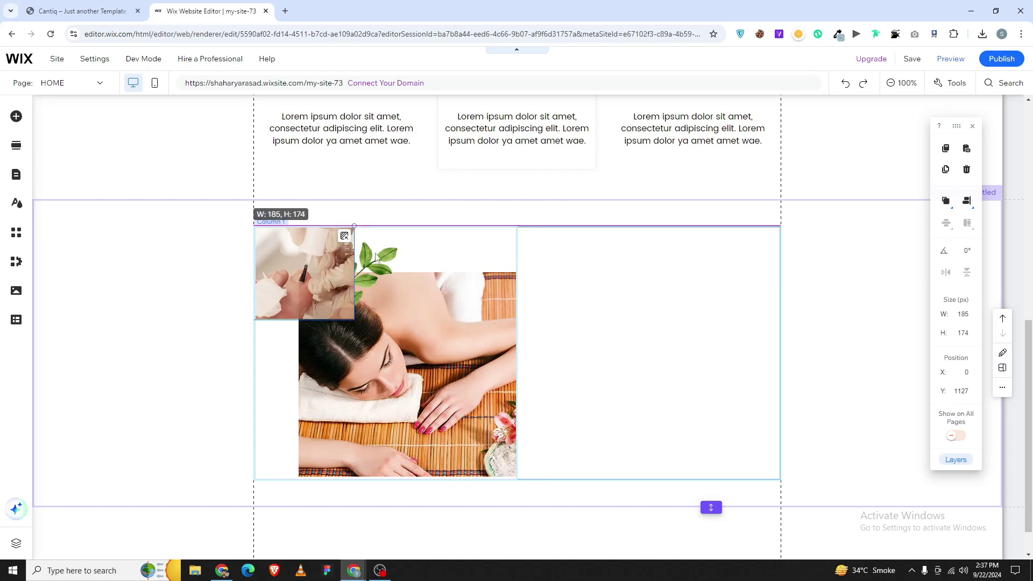
left_click(334, 328)
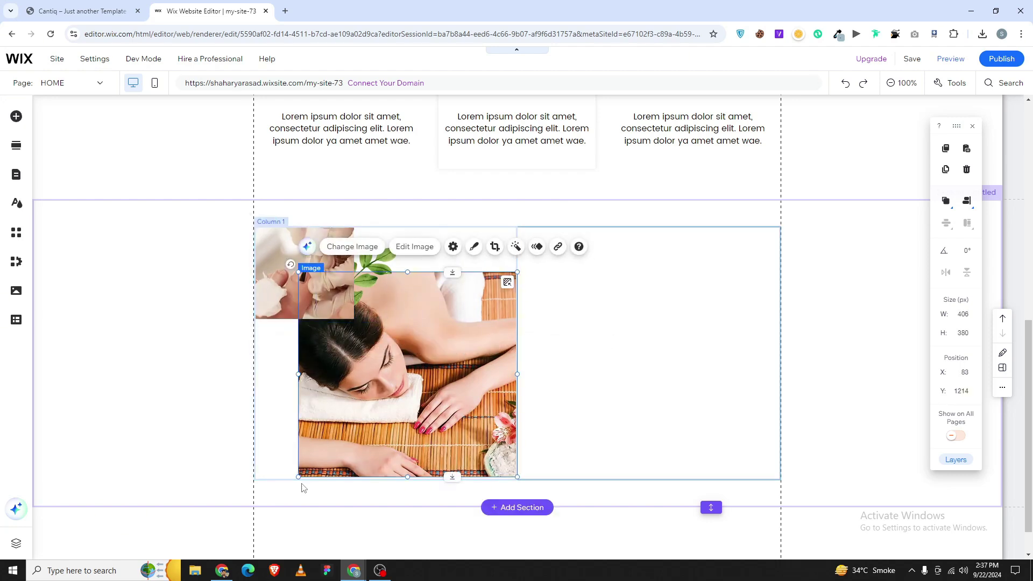
left_click_drag(293, 477, 296, 470)
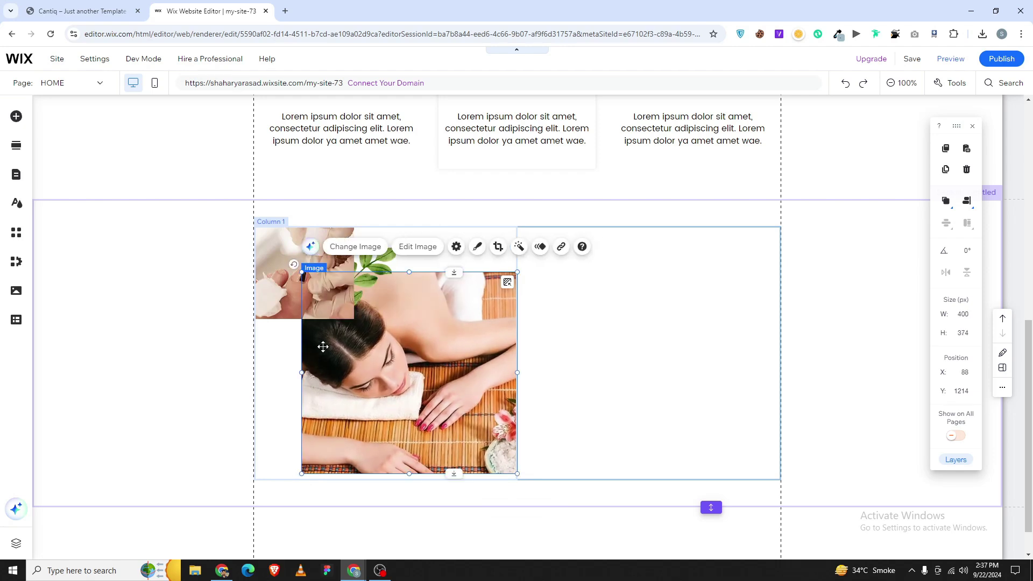
- Nudge the leaf image right and up to about X 137, Y 1143, beside the pedicure photo
left_click(381, 259)
key("shift+Right")
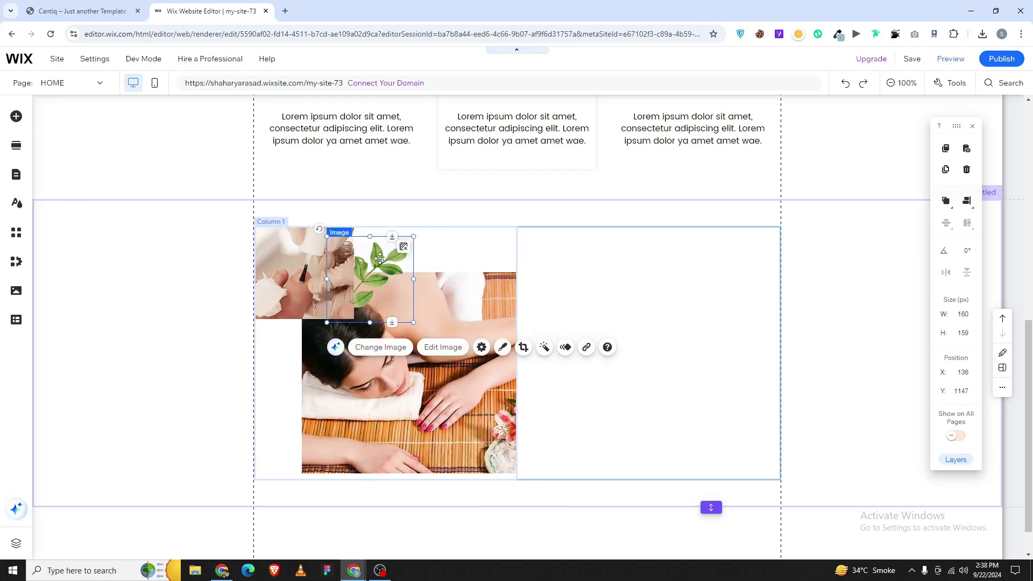
key("Up")
key("Up")
key("Up")
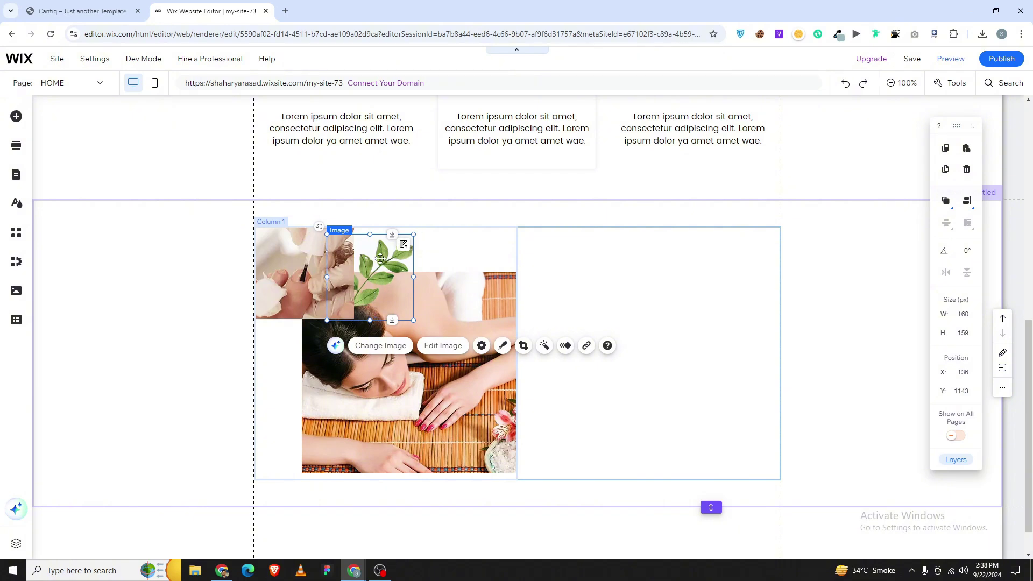
key("shift+Right")
key("shift+Left")
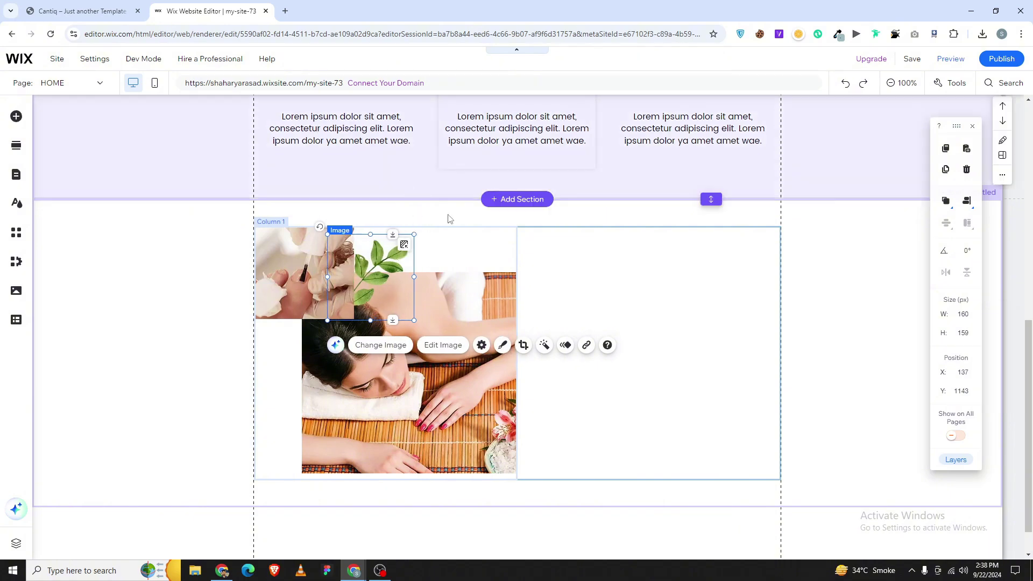
key("Escape")
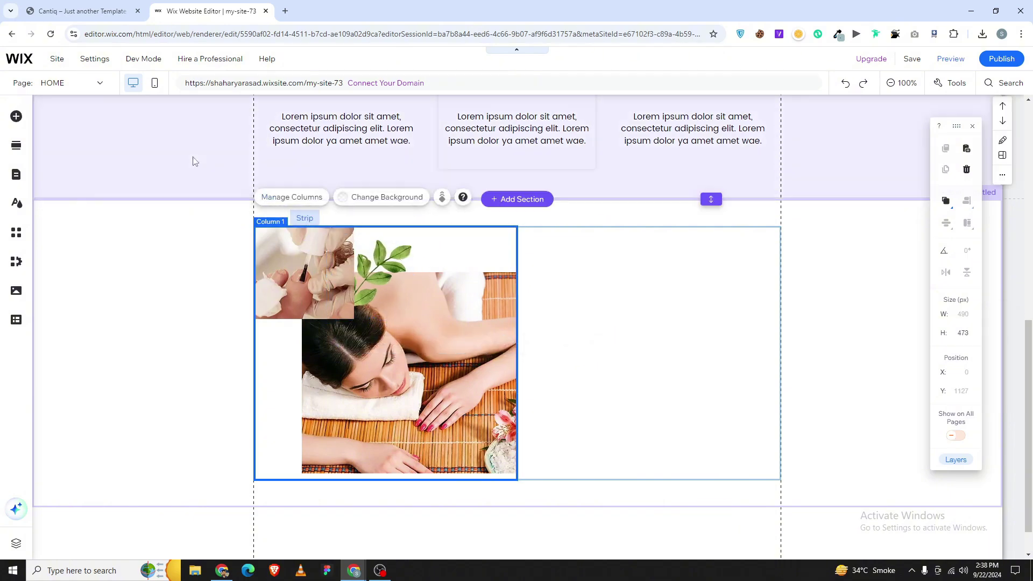
- Compare with the Cantiq template and nudge the leaf image right to X 152
left_click(81, 11)
left_click(207, 10)
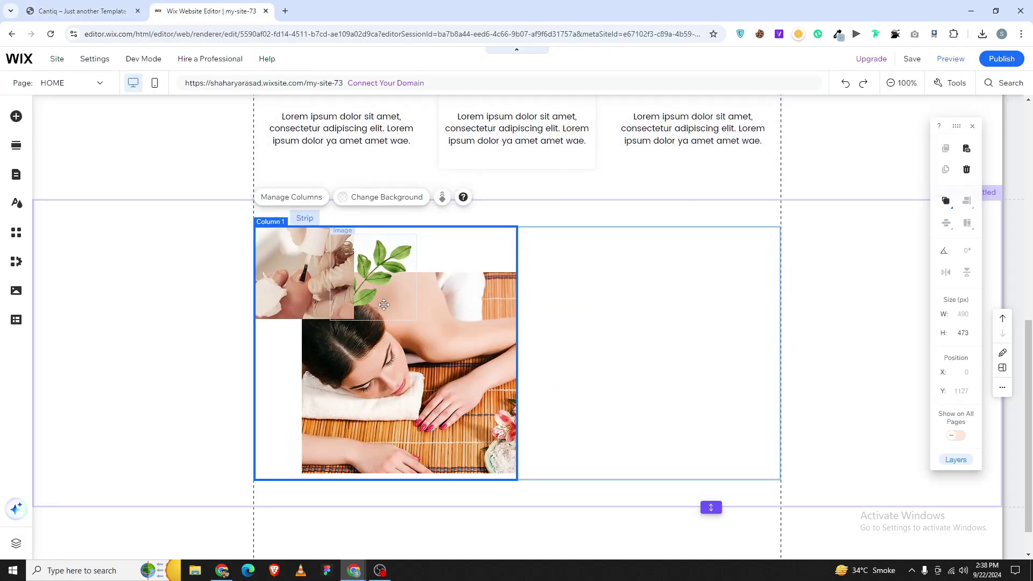
left_click(388, 305)
key("Right")
key("Right")
key("Right")
key("Right")
key("Right")
key("Right")
key("Right")
key("Right")
key("Right")
key("Right")
key("Right")
key("Right")
key("Right")
key("Right")
key("Right")
key("Right")
key("Right")
key("Right")
key("Right")
key("Right")
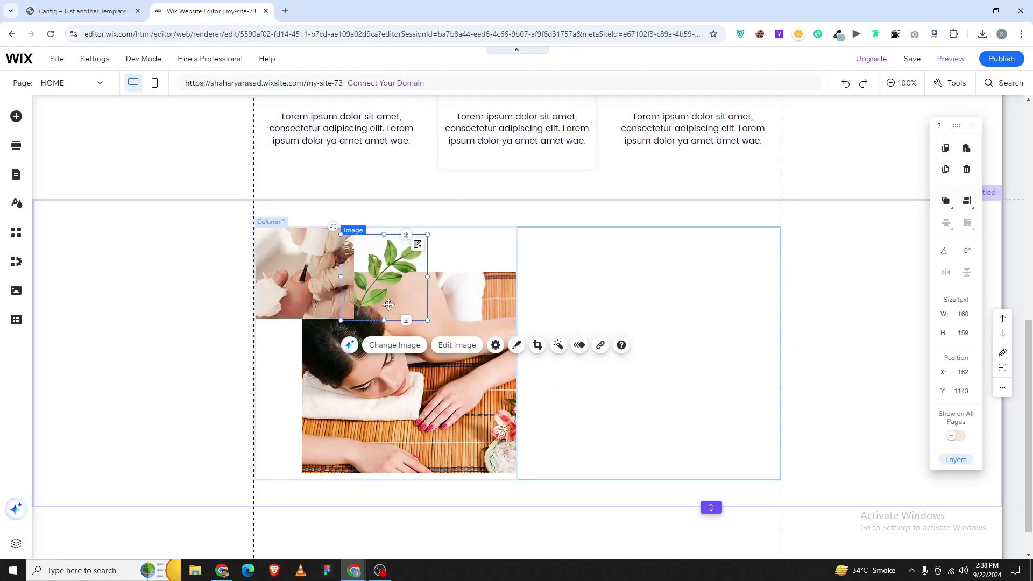
key("Left")
key("Left")
key("Left")
key("Left")
key("Left")
key("Left")
key("Left")
key("Left")
key("Left")
key("Left")
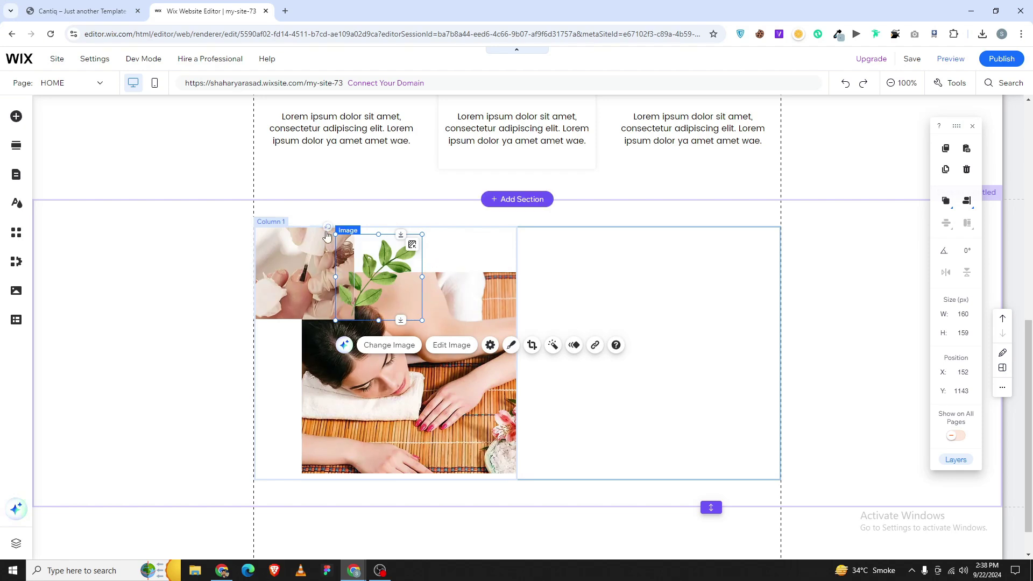
- Rotate the leaf image to about 6° and nudge it to X 141, Y 1144
left_click_drag(327, 227, 347, 233)
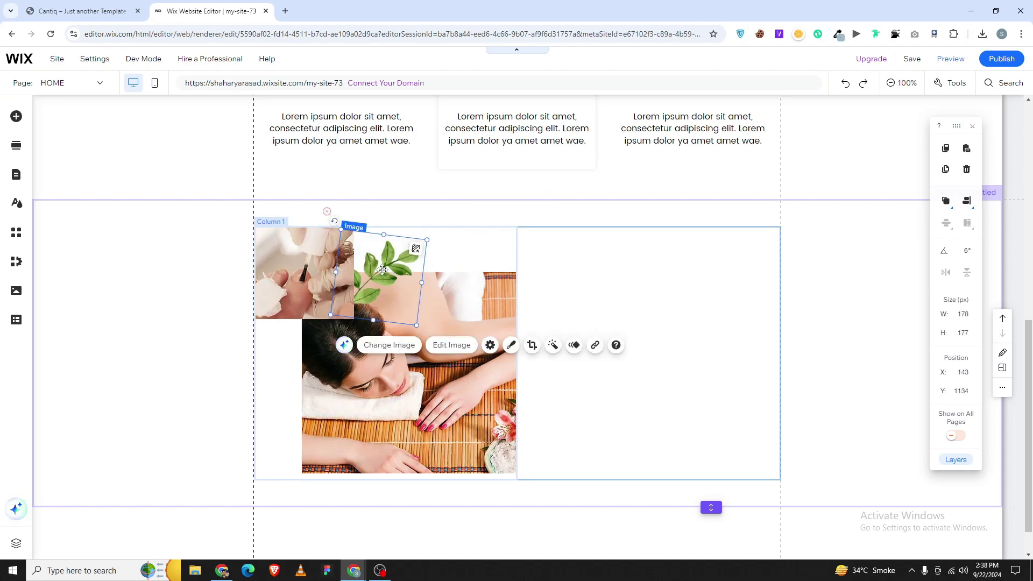
key("Down")
key("Down")
key("Down")
key("Down")
key("Down")
key("Down")
key("Down")
key("Down")
key("Down")
key("Down")
key("ctrl+z")
key("ctrl+z")
key("ctrl+z")
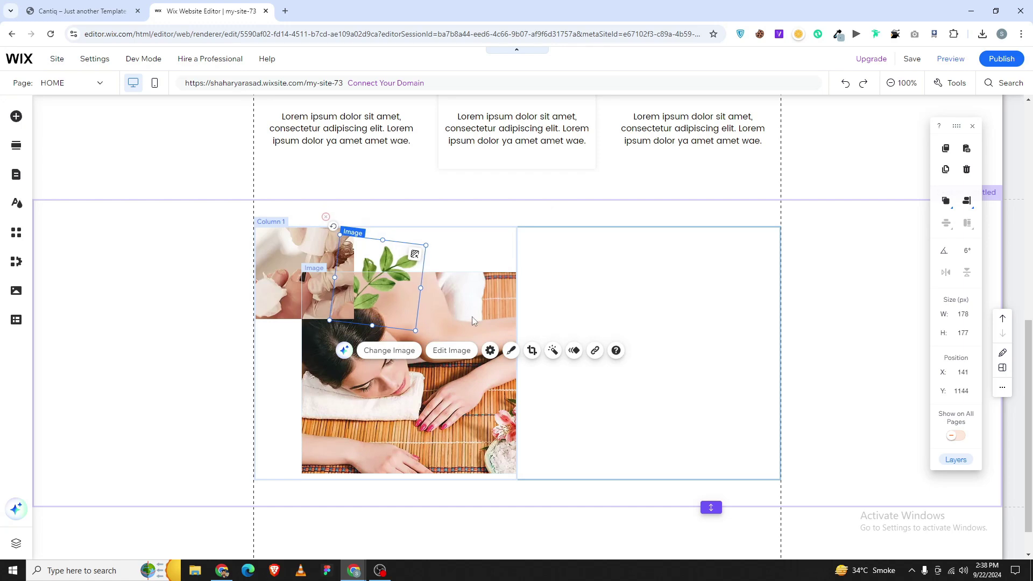
left_click(467, 244)
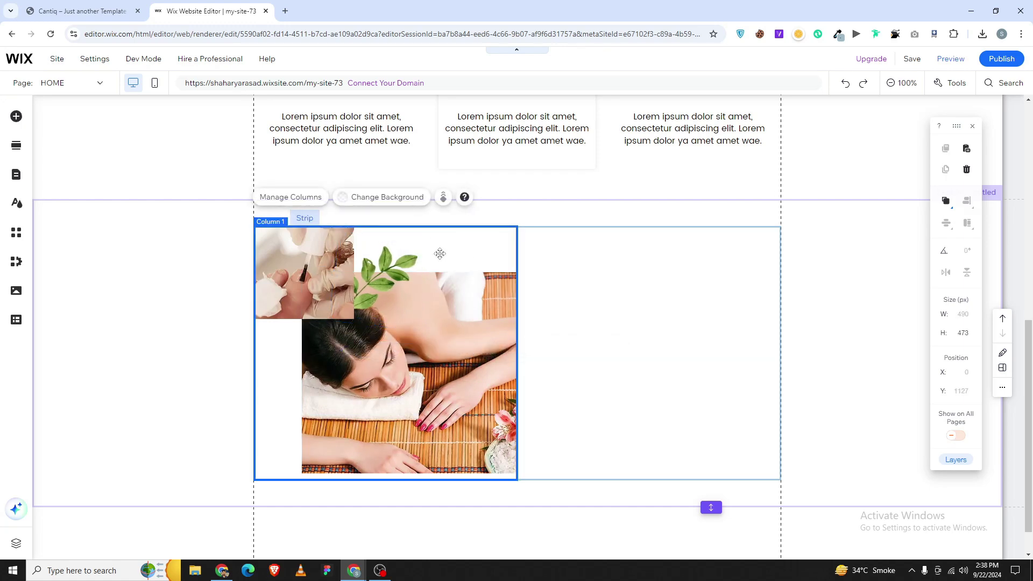
- Check the About Us section in the Cantiq template, and extend the two-column strip's height to about 515 px
left_click(89, 5)
scroll(321, 296, "down", 3)
scroll(342, 223, "up", 1)
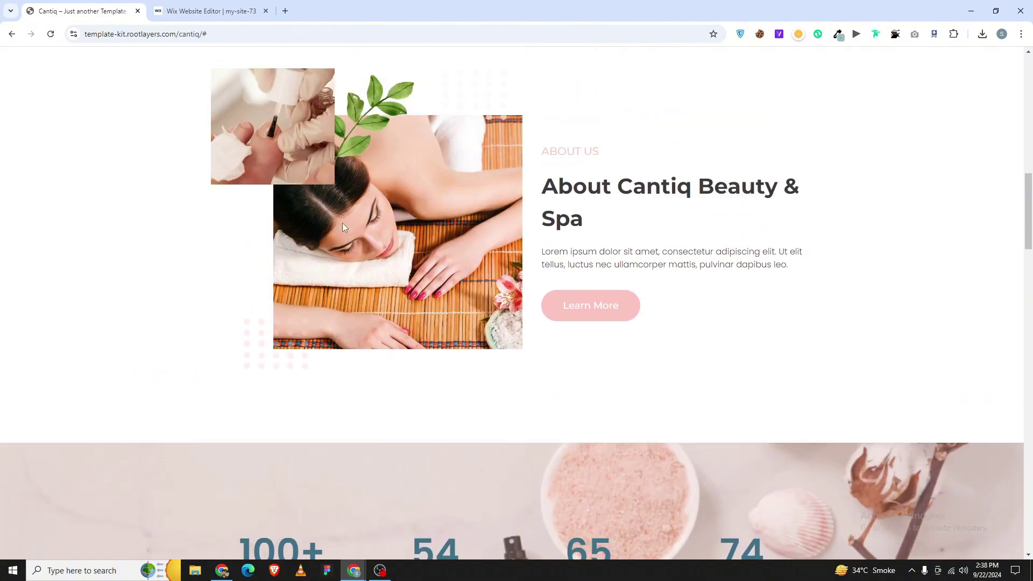
key("ctrl+Tab")
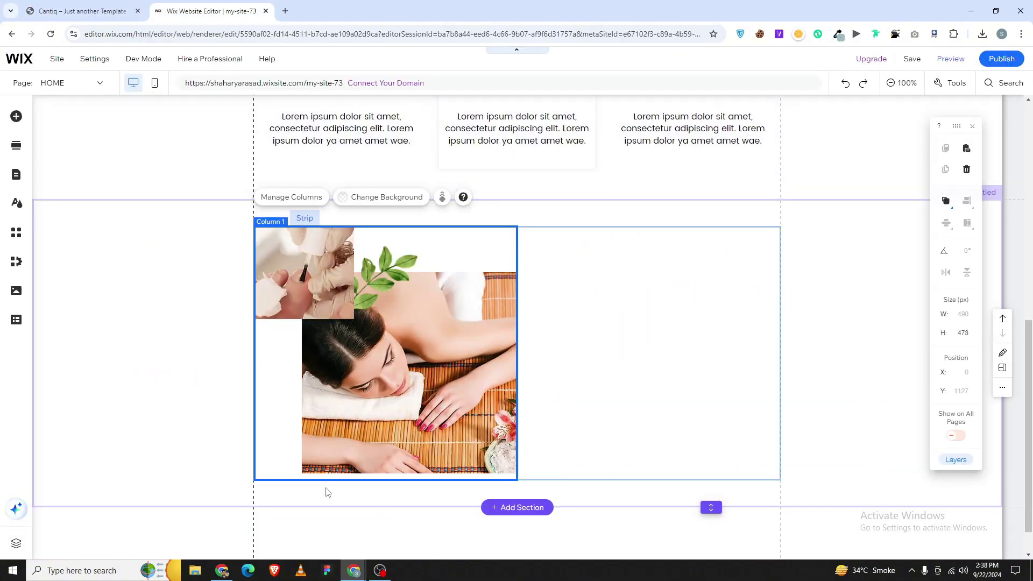
left_click_drag(316, 474, 258, 484)
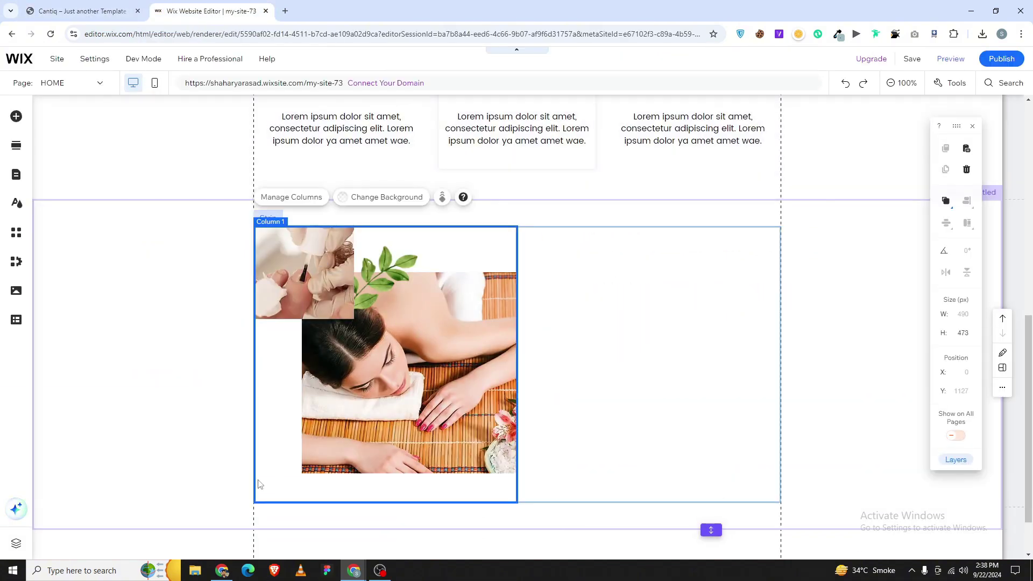
- Add dots-large-1.png from the site files and place it over the massage photo's lower-left corner at about X 5, Y 1491
left_click(16, 116)
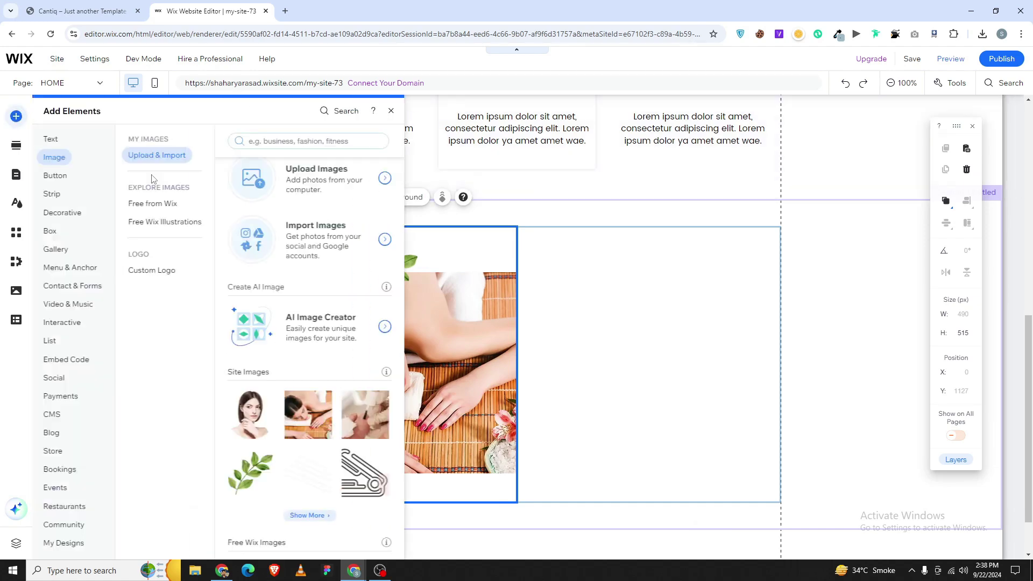
left_click(284, 195)
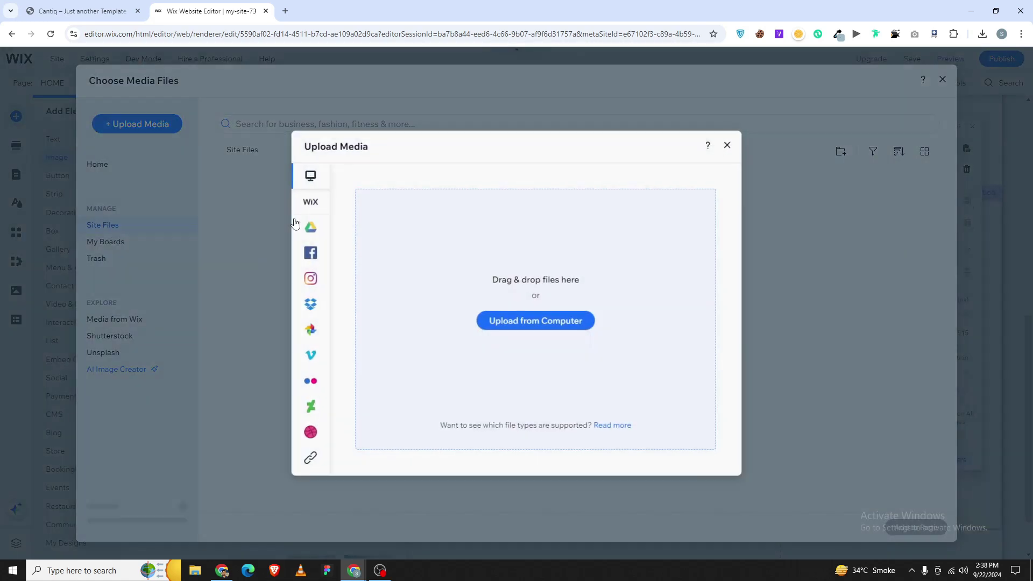
left_click(222, 280)
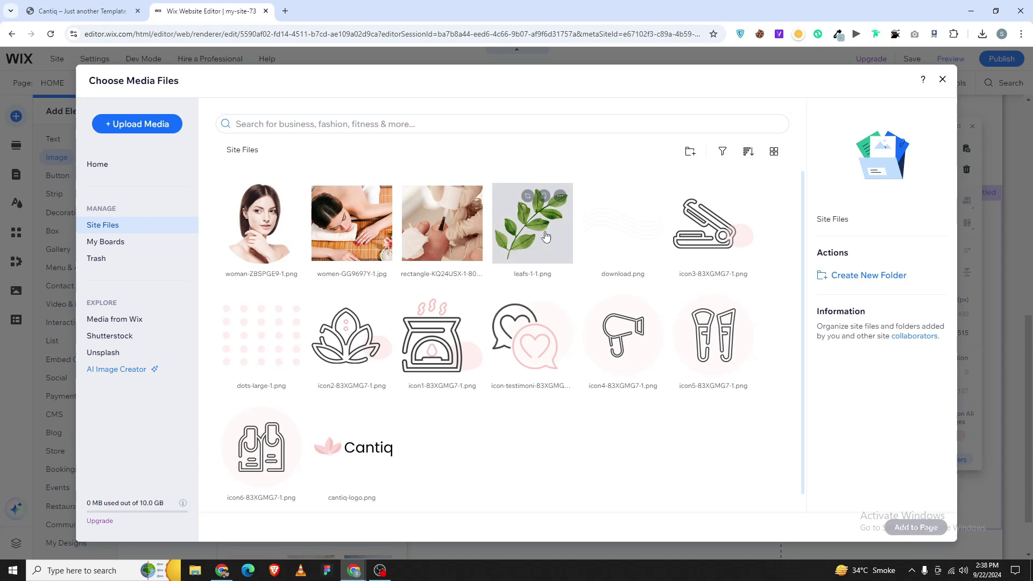
double_click(272, 324)
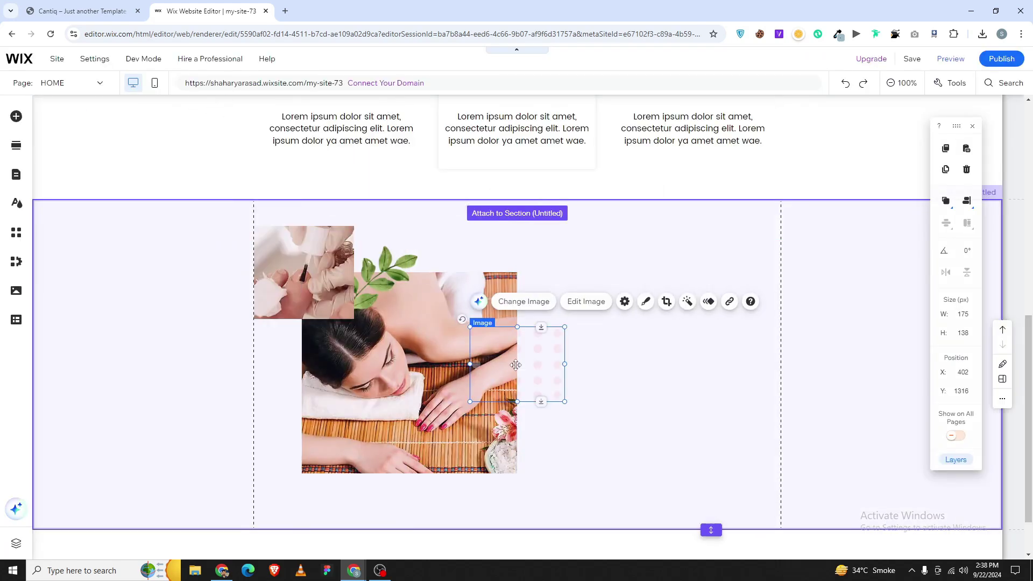
left_click_drag(513, 368, 286, 463)
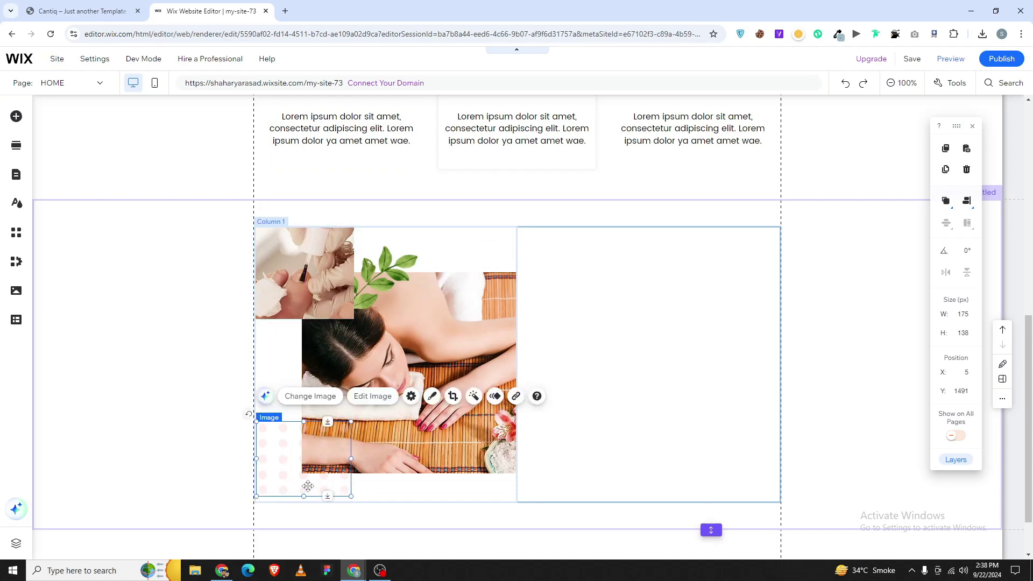
- Compare with the Cantiq template, shrink the dots image to about 107 × 84 px, and place it at about X 44, Y 1562
right_click(269, 462)
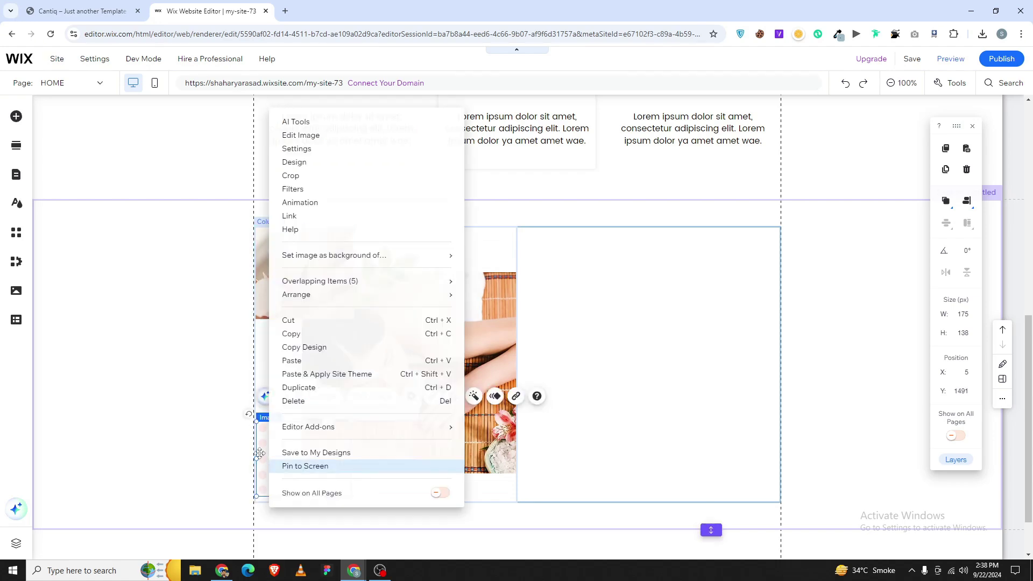
left_click(215, 424)
left_click(75, 6)
left_click(213, 10)
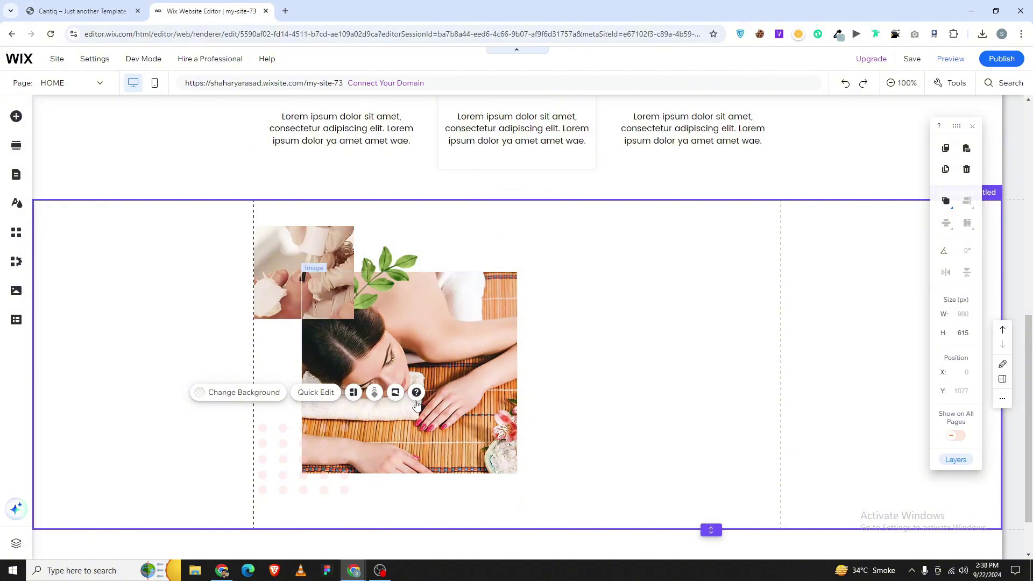
left_click(264, 433)
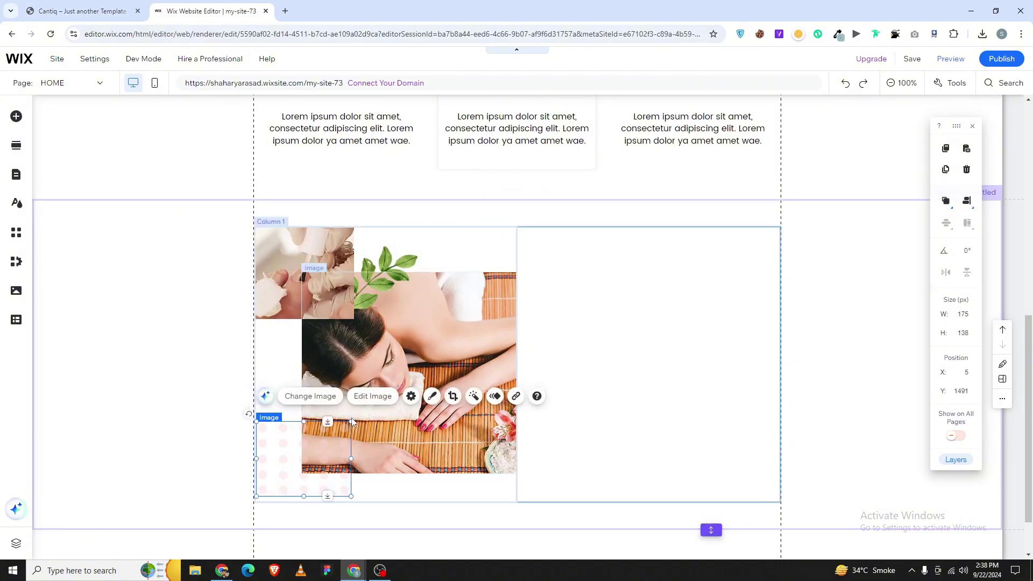
left_click_drag(352, 423, 295, 469)
left_click_drag(361, 500, 345, 492)
left_click(300, 463)
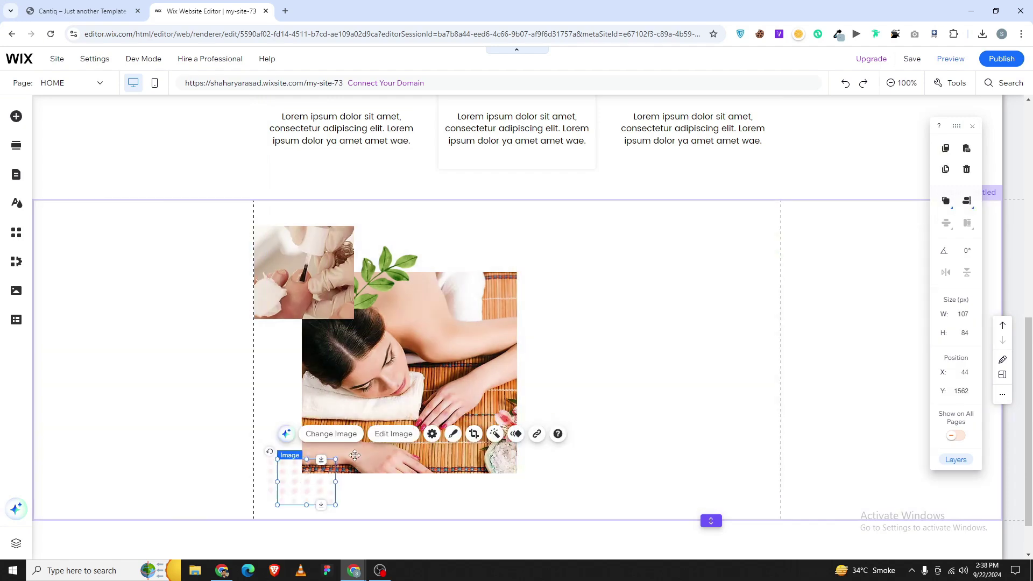
- Duplicate the dots image above the massage photo's upper-right corner, and move the lower-left one to about X 16, Y 1542, comparing with the Cantiq template
left_click_drag(297, 473, 486, 246)
left_click(279, 464)
left_click_drag(280, 464, 274, 478)
left_click(81, 11)
left_click(207, 11)
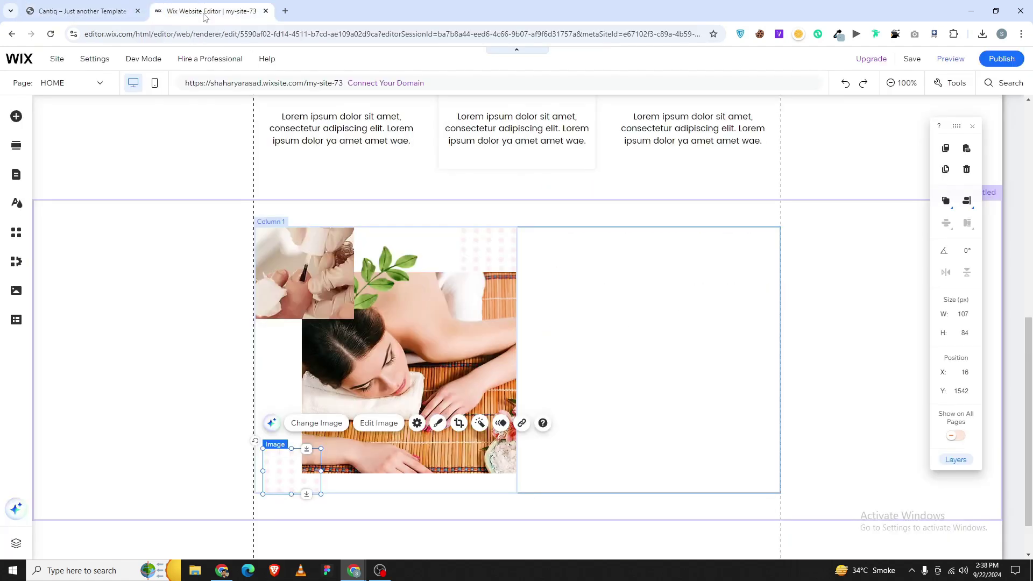
left_click(81, 5)
left_click(218, 7)
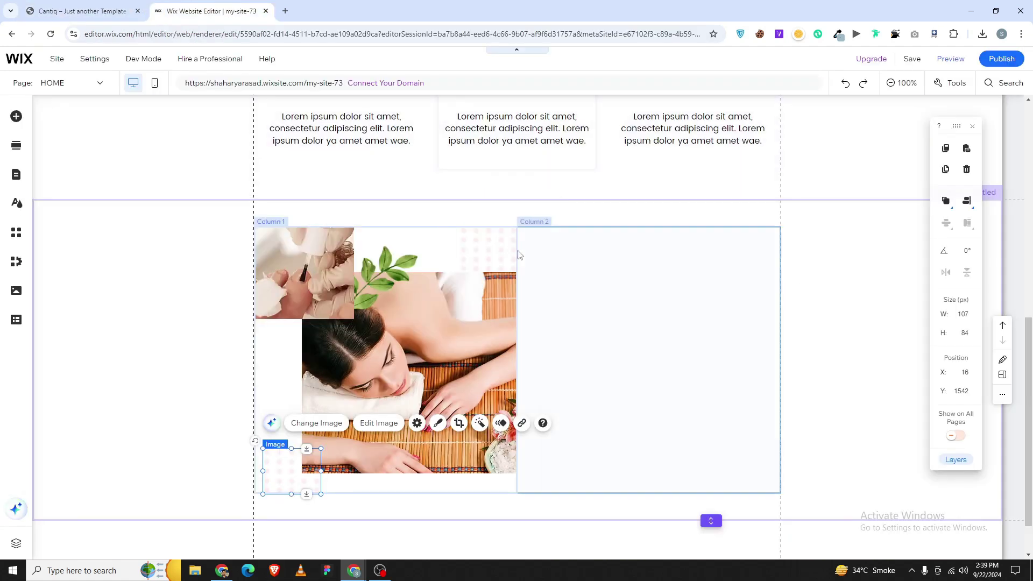
- Shrink the upper-right dots image to about 99 × 77 px and place it at about X 364, Y 1132
left_click(487, 248)
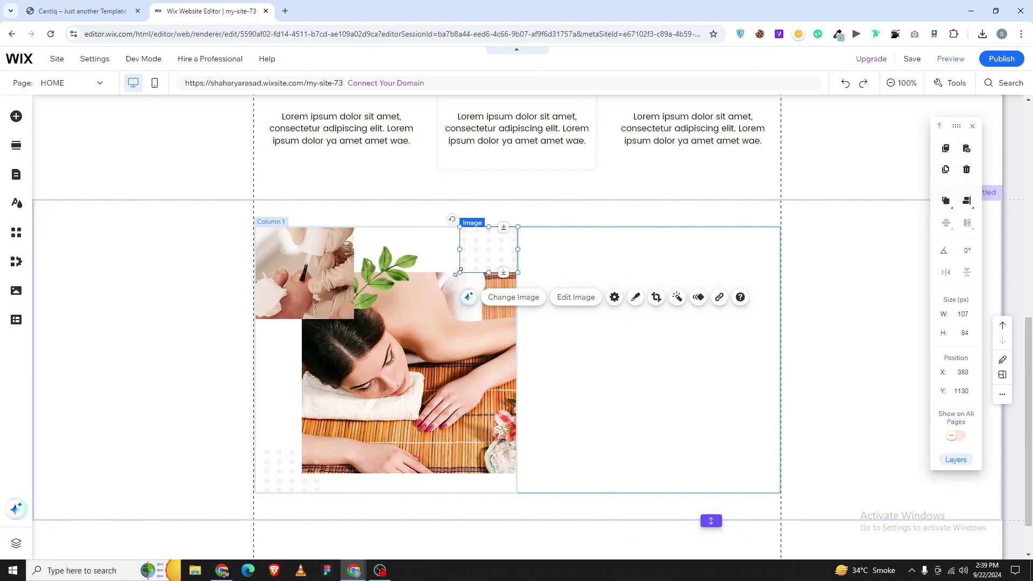
left_click_drag(459, 272, 467, 246)
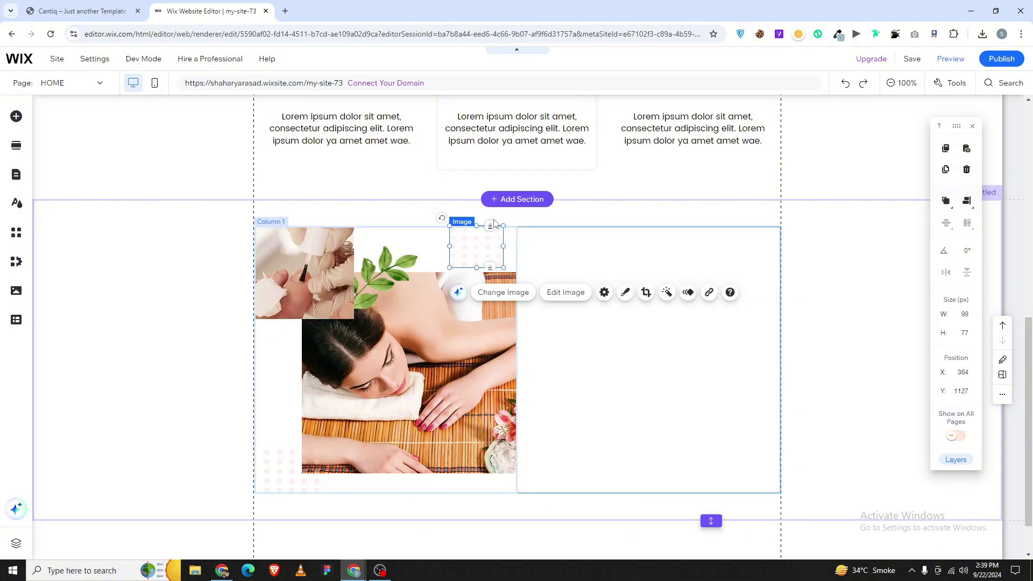
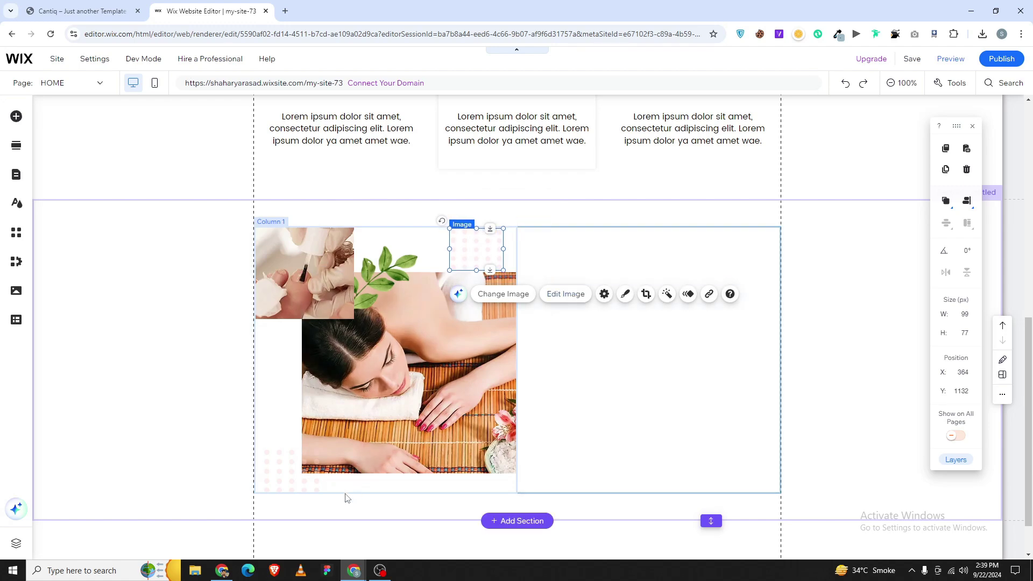
left_click(589, 362)
- Check the template's section label, copy the Body Treatment heading to about X 506, Y 1178 in the right column, and change the copy's text to "About Us"
left_click(80, 11)
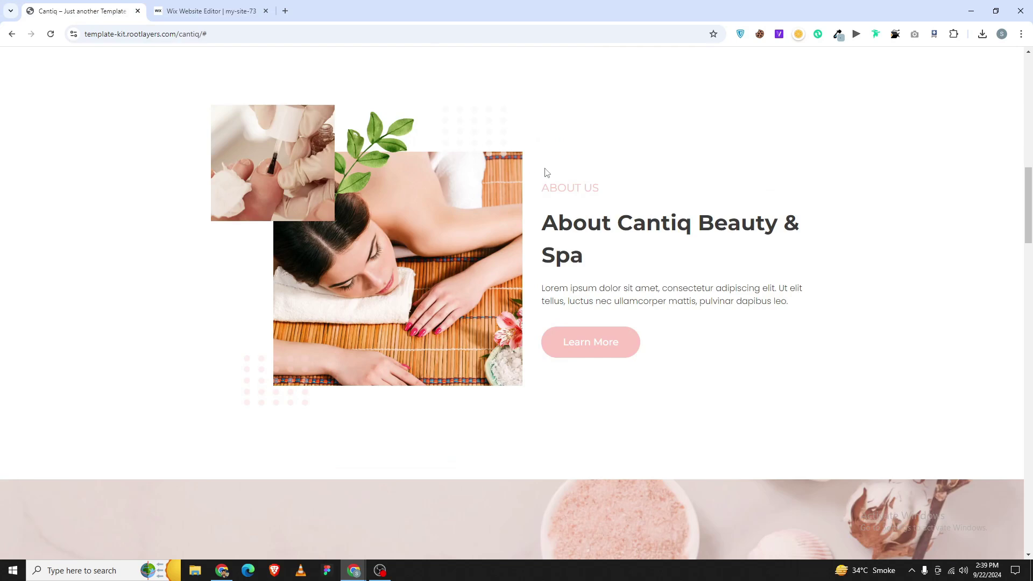
triple_click(571, 187)
left_click(249, 14)
scroll(509, 234, "up", 5)
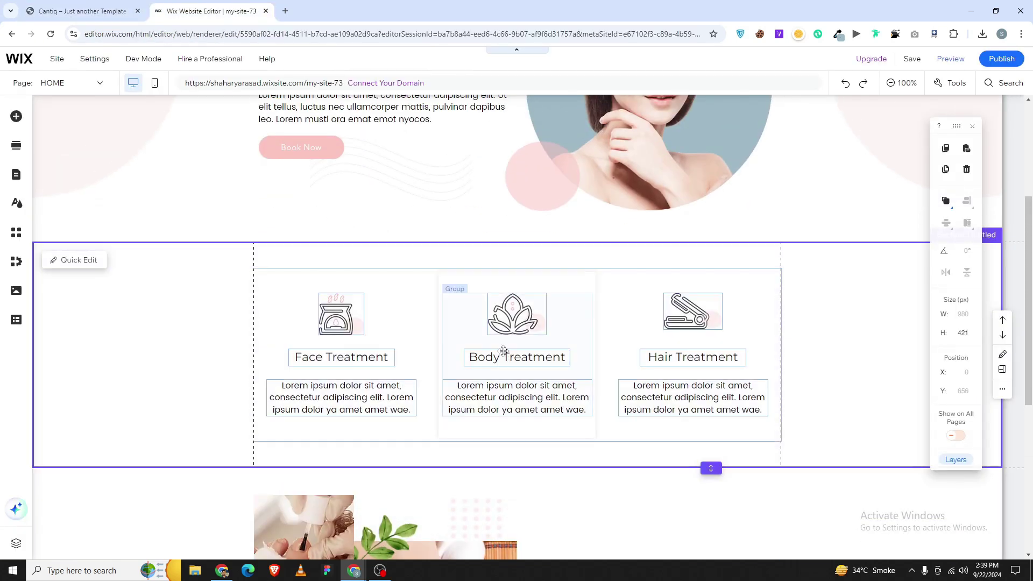
left_click(503, 351)
left_click_drag(503, 351, 586, 527)
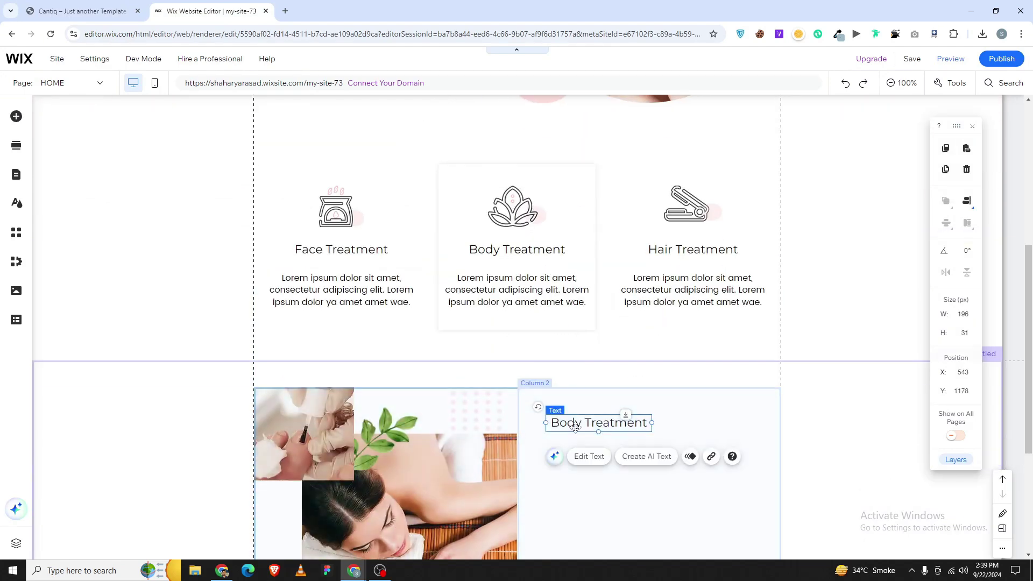
left_click_drag(574, 427, 552, 424)
double_click(551, 424)
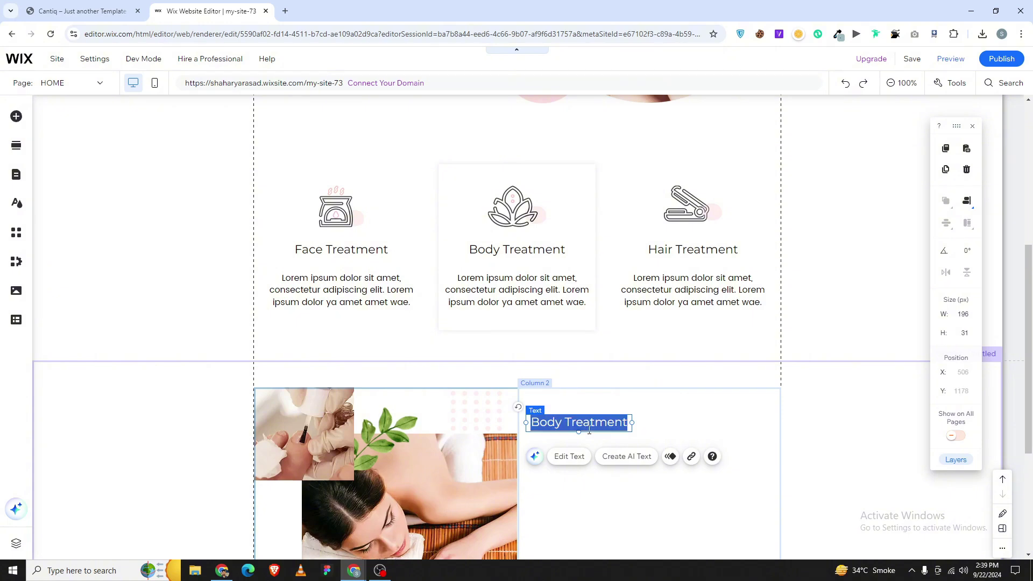
type("About Us")
- Left-align the "About Us" label and set its font size to 20 px
key("ctrl+a")
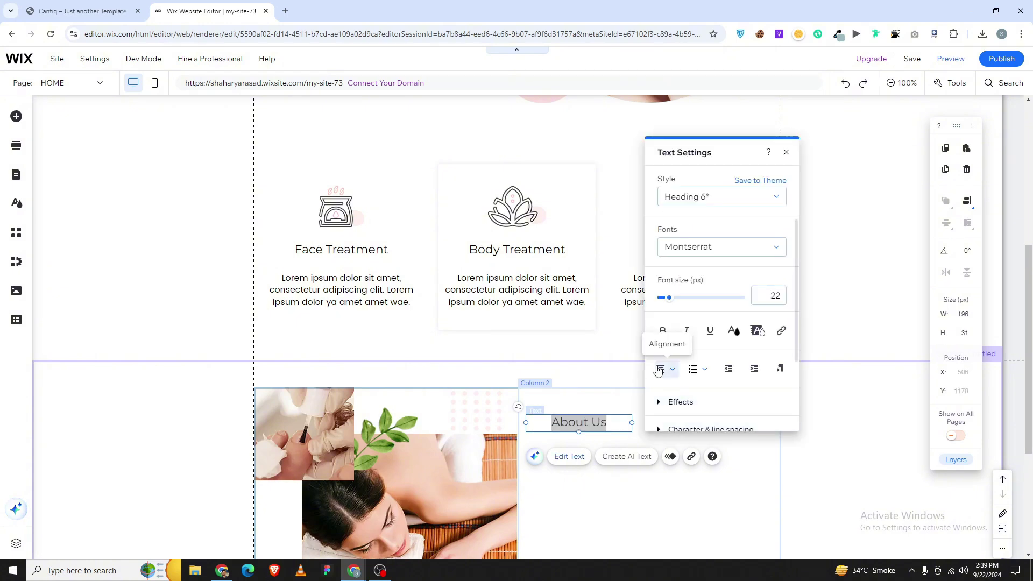
left_click(661, 368)
left_click(671, 351)
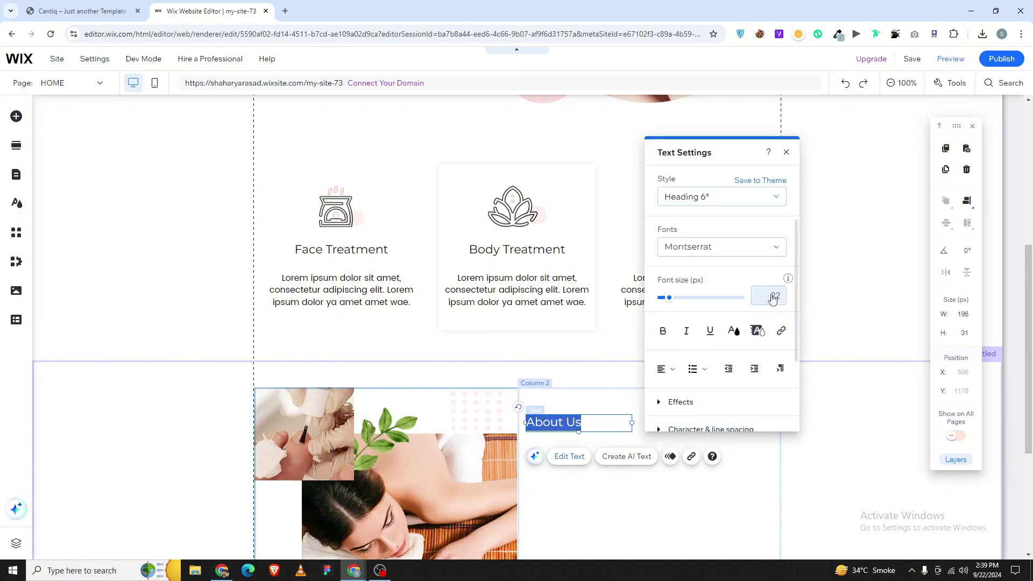
left_click(767, 297)
key("Return")
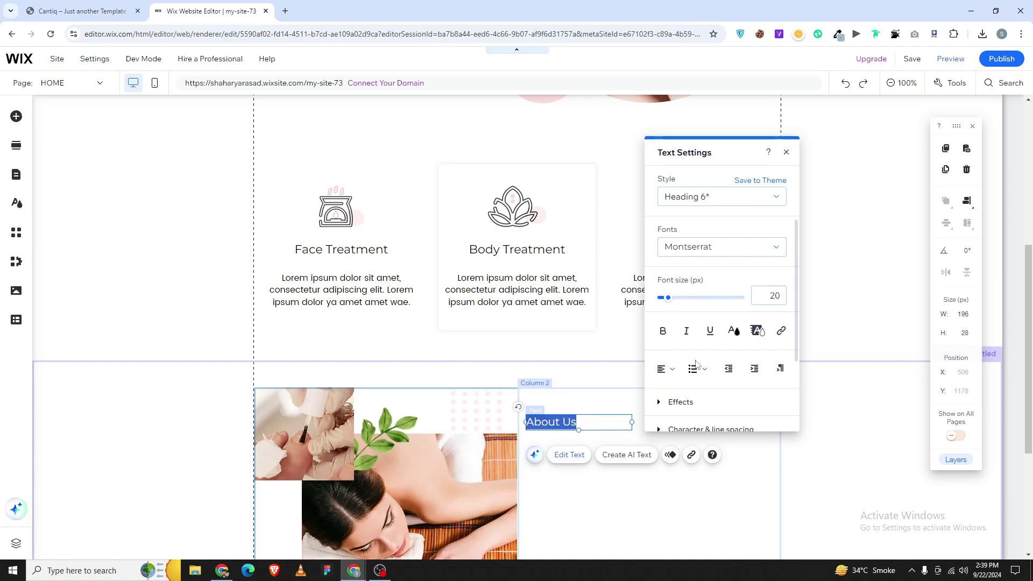
left_click(588, 407)
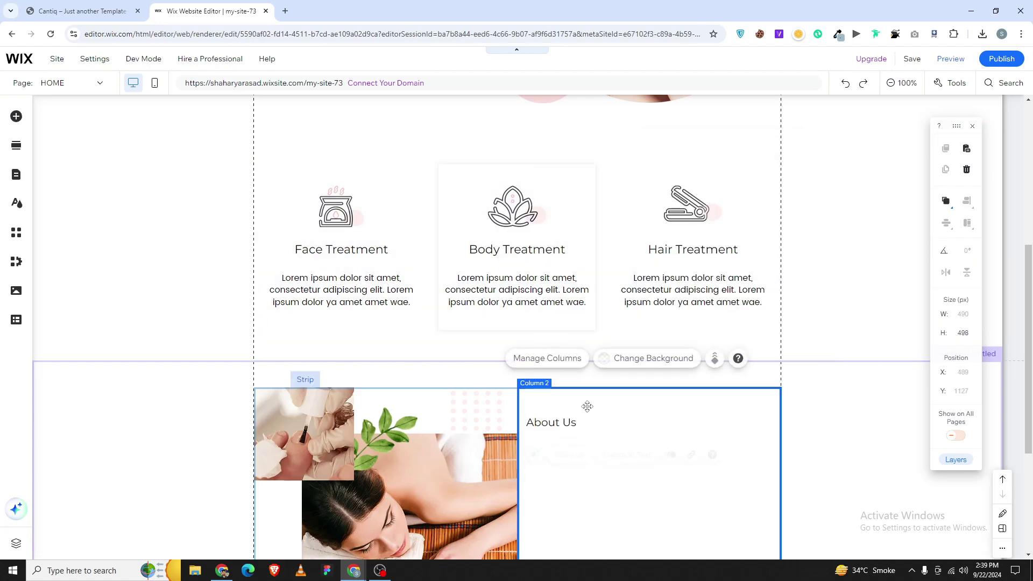
- Check the label's color in the Cantiq template, and color the "About Us" text with the pink theme color #FFAFA7
key("ctrl+Tab")
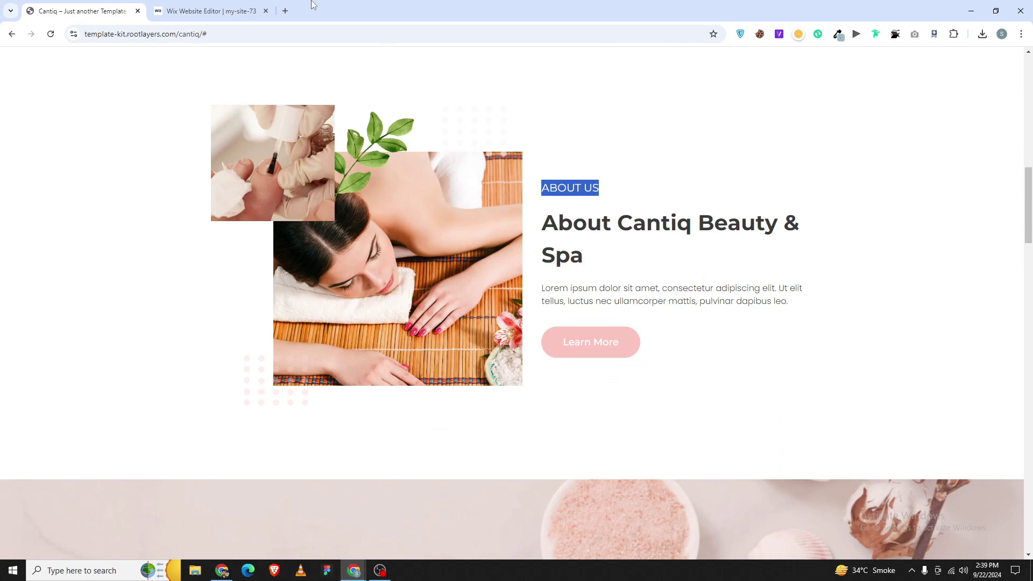
left_click(209, 11)
left_click(570, 422)
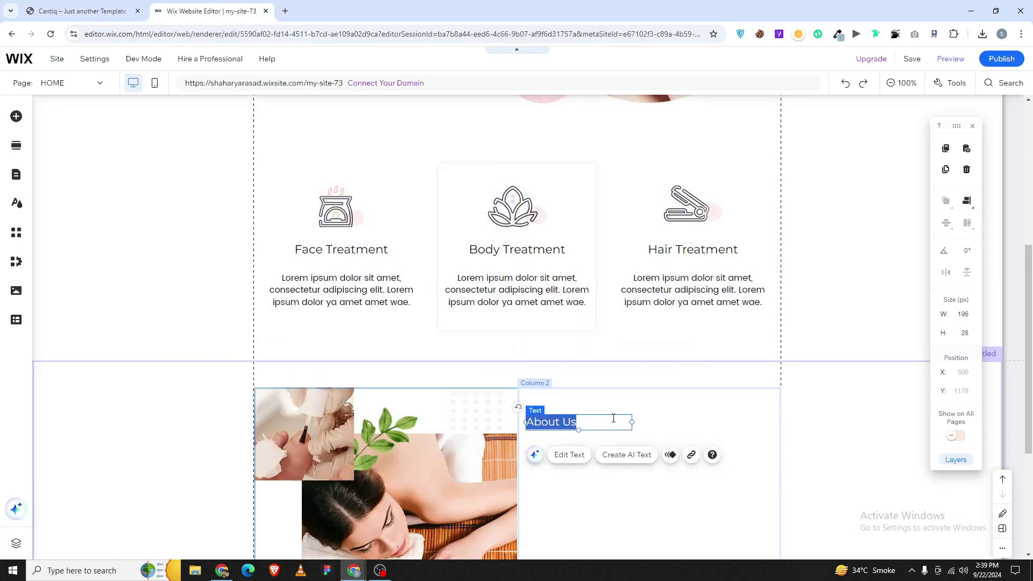
left_click(613, 418)
left_click(733, 329)
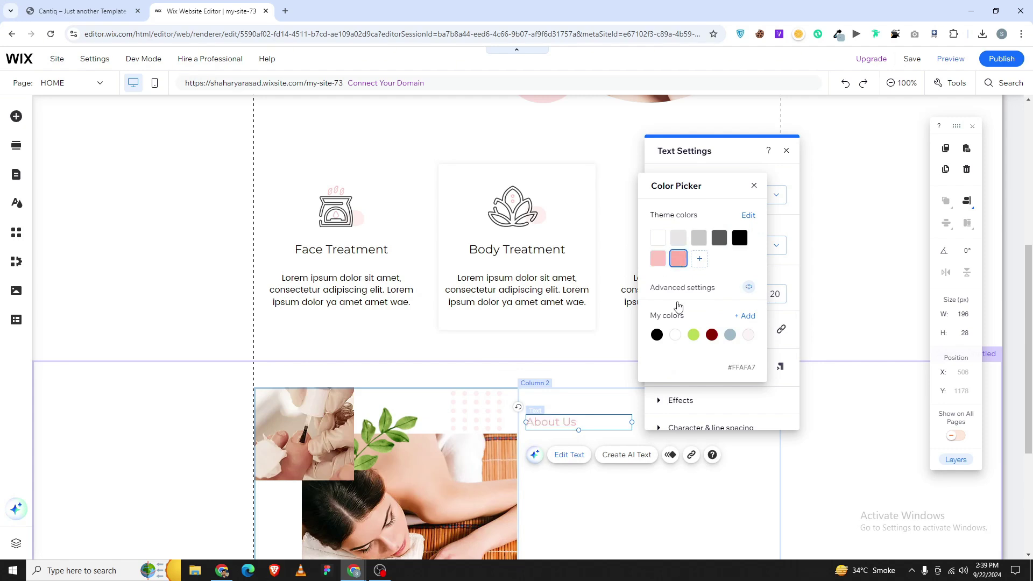
left_click(579, 488)
left_click(578, 489)
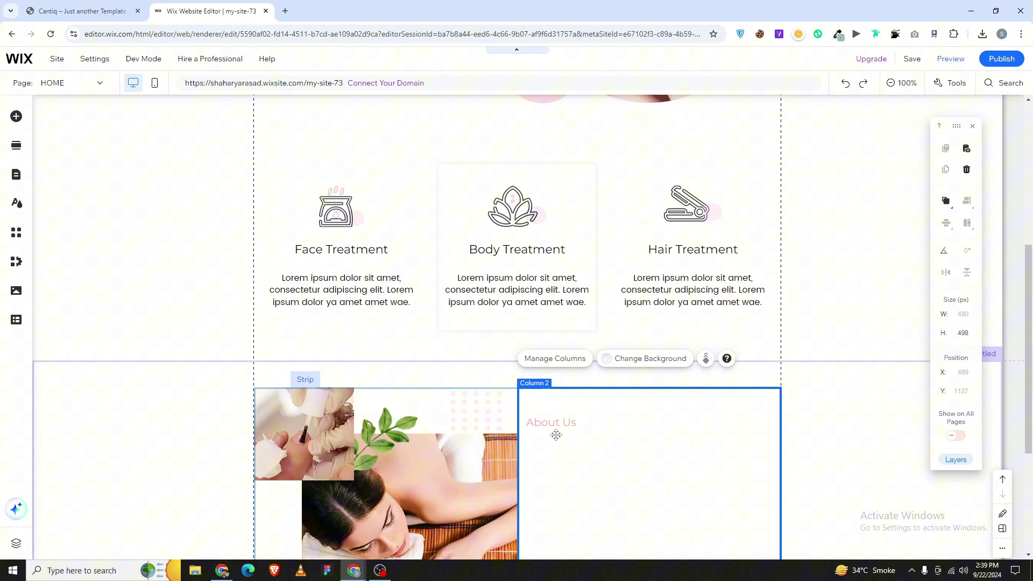
- Copy the heading text "About Cantiq Beauty & Spa" from the Cantiq template's About Us section
left_click(134, 13)
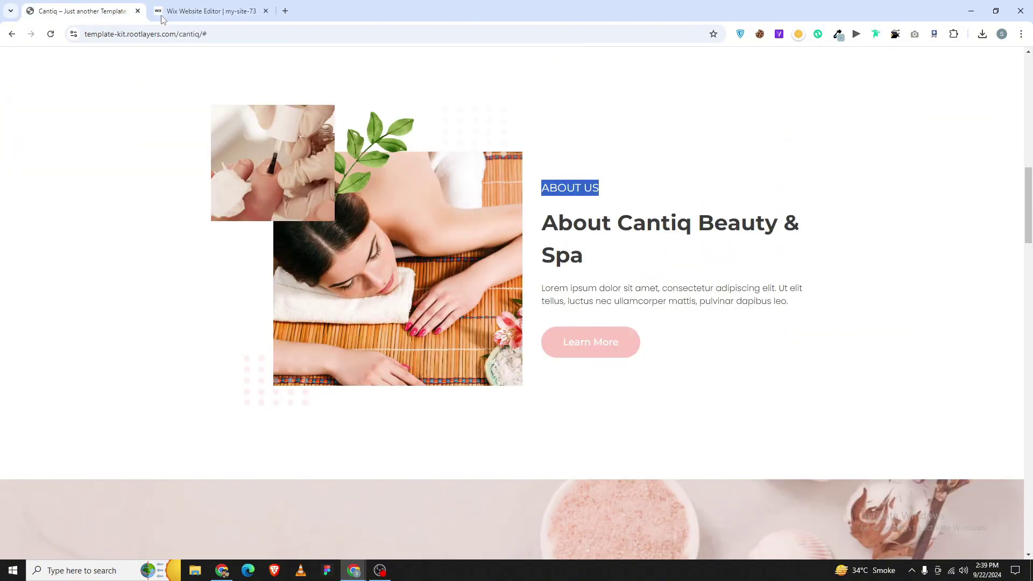
triple_click(563, 229)
right_click(561, 228)
left_click(549, 213)
double_click(547, 211)
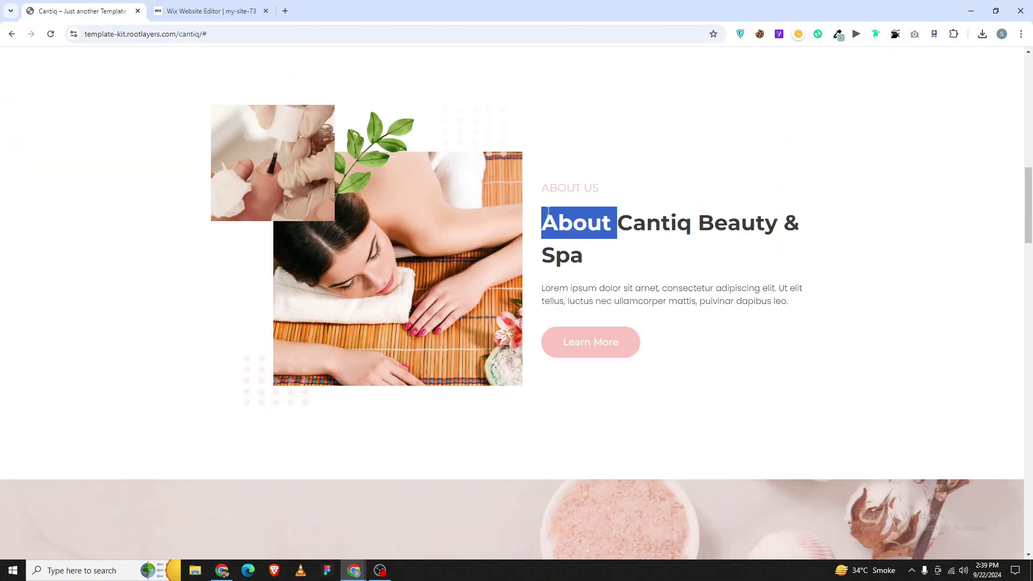
left_click(547, 211)
triple_click(585, 222)
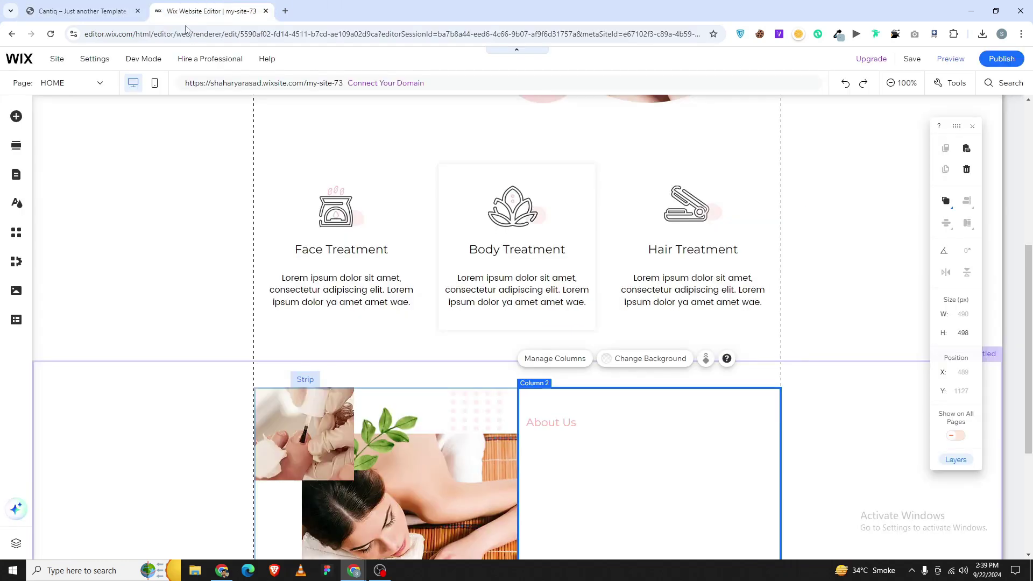
- Add a Heading 2 text below the "About Us" label in Wix, and replace its content with "About Cantiq Beauty & Spa"
left_click(212, 11)
left_click(16, 116)
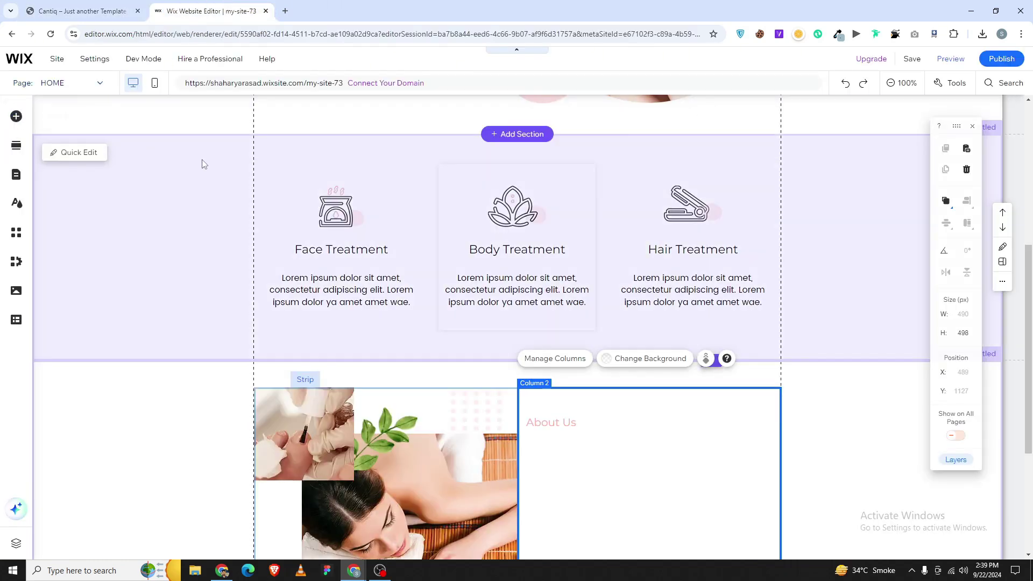
left_click(52, 139)
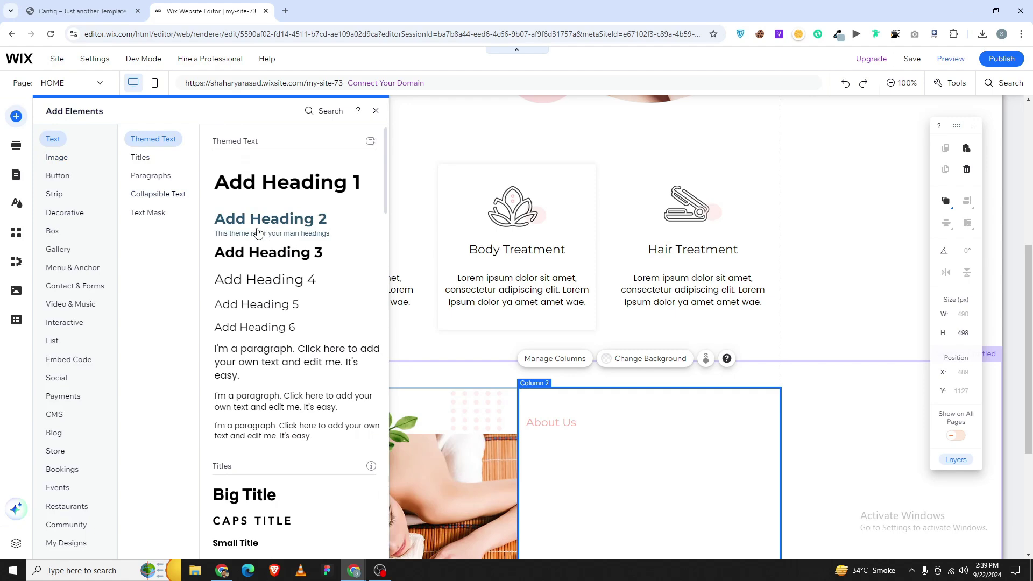
left_click_drag(269, 219, 604, 446)
double_click(600, 447)
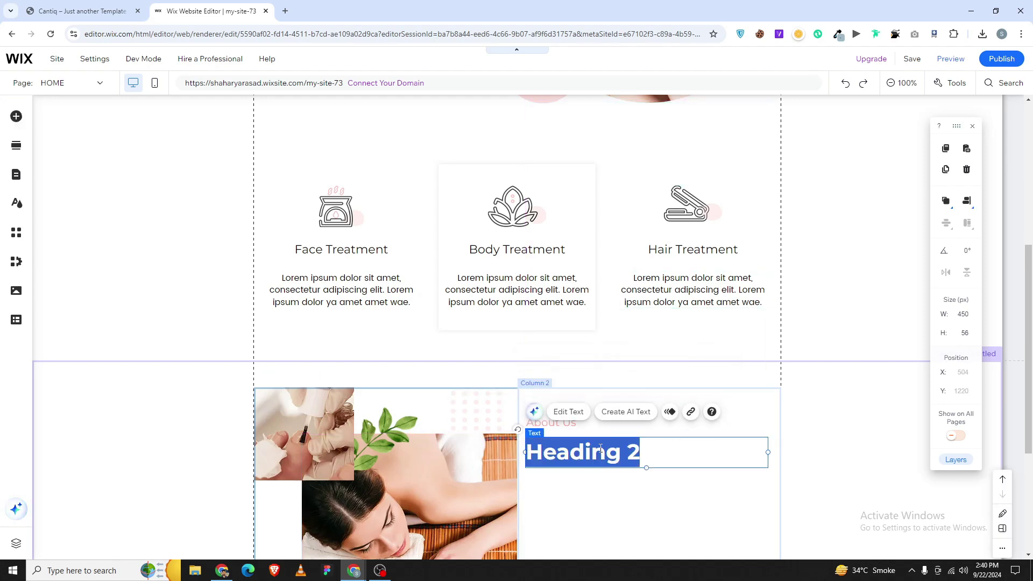
key("ctrl+v")
left_click(713, 512)
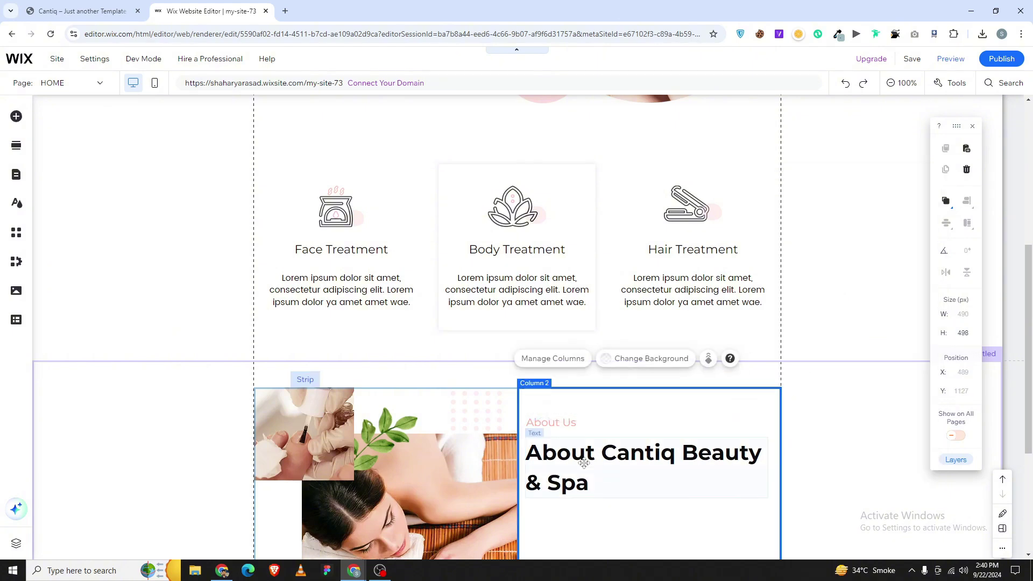
- Align the left edges of the "About Us" label and the heading, and compare the section with the Cantiq template
left_click(554, 423)
left_click(594, 478, "shift")
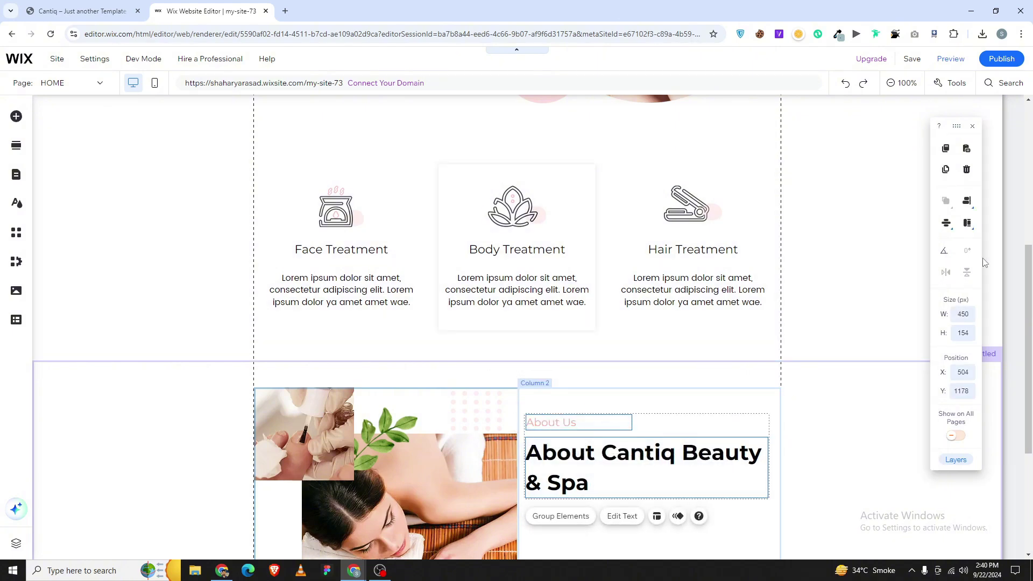
left_click(966, 209)
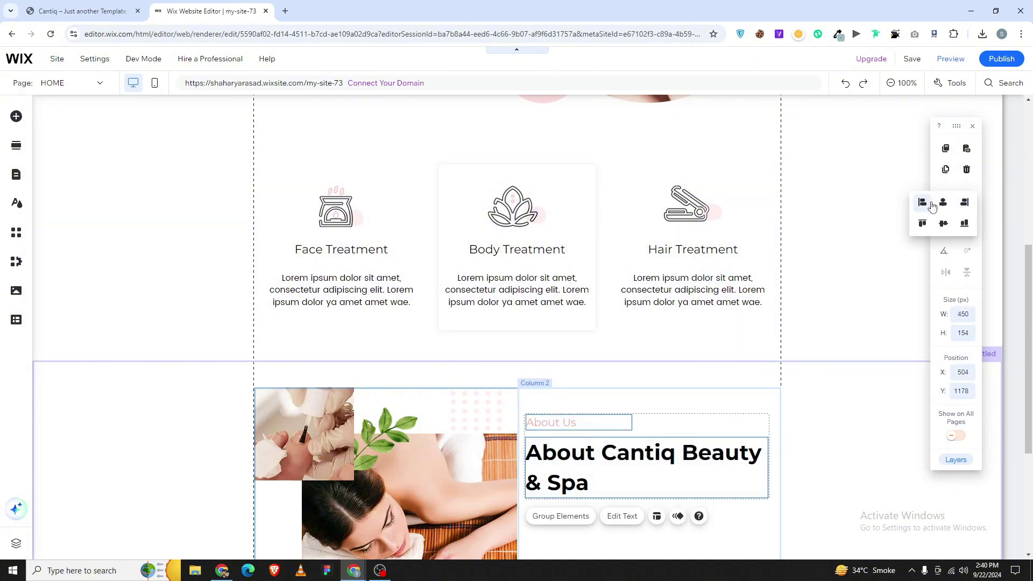
left_click(734, 507)
left_click(141, 8)
scroll(409, 269, "down", 3)
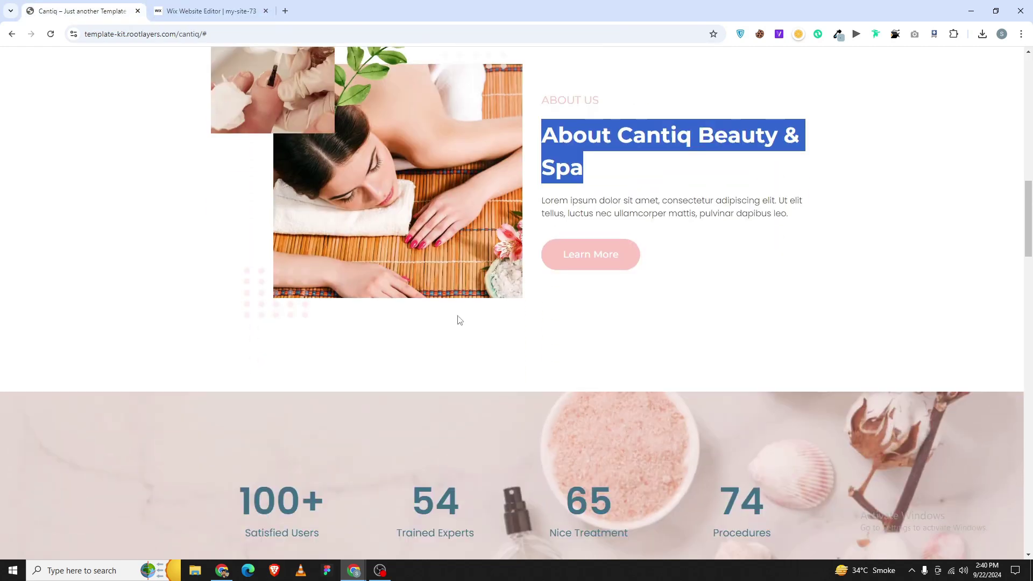
left_click(194, 11)
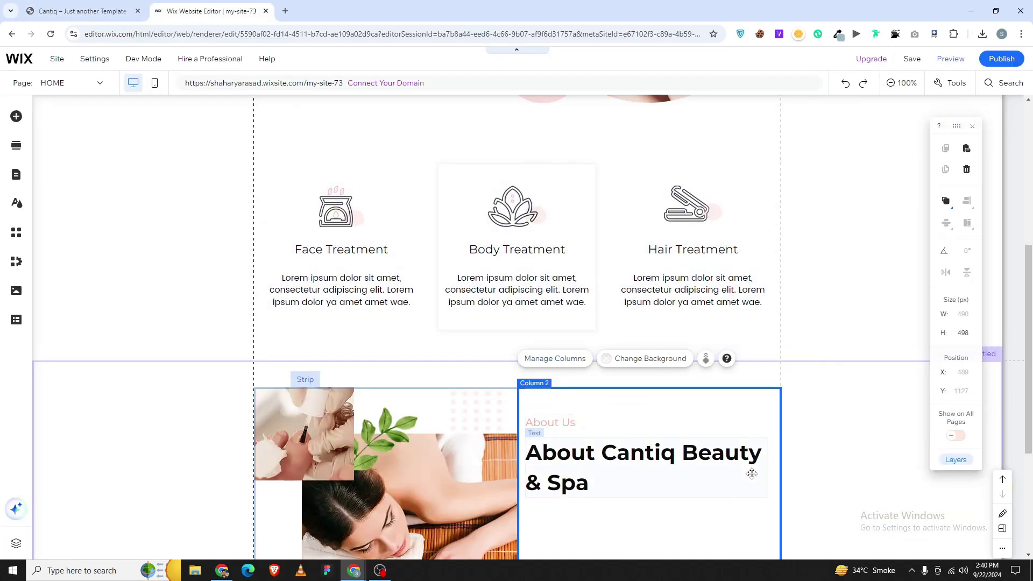
- Reduce the heading's font size slightly so "About Cantiq Beauty &" fits on the first line, and adjust the text box width to about 466 px
left_click(751, 473)
mouse_move(768, 467)
left_mouse_down()
mouse_move(794, 468)
mouse_move(780, 467)
left_mouse_up()
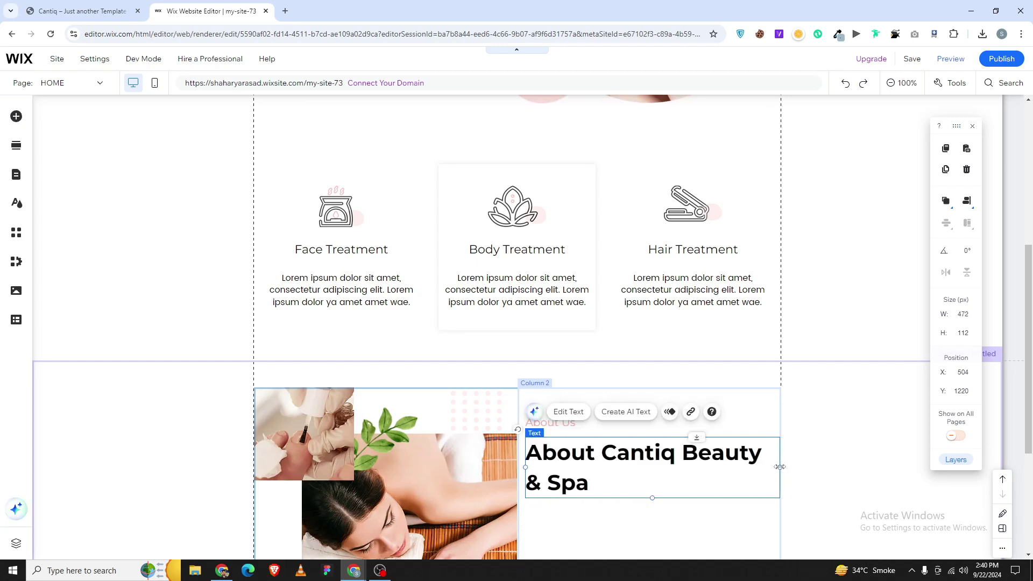
double_click(749, 466)
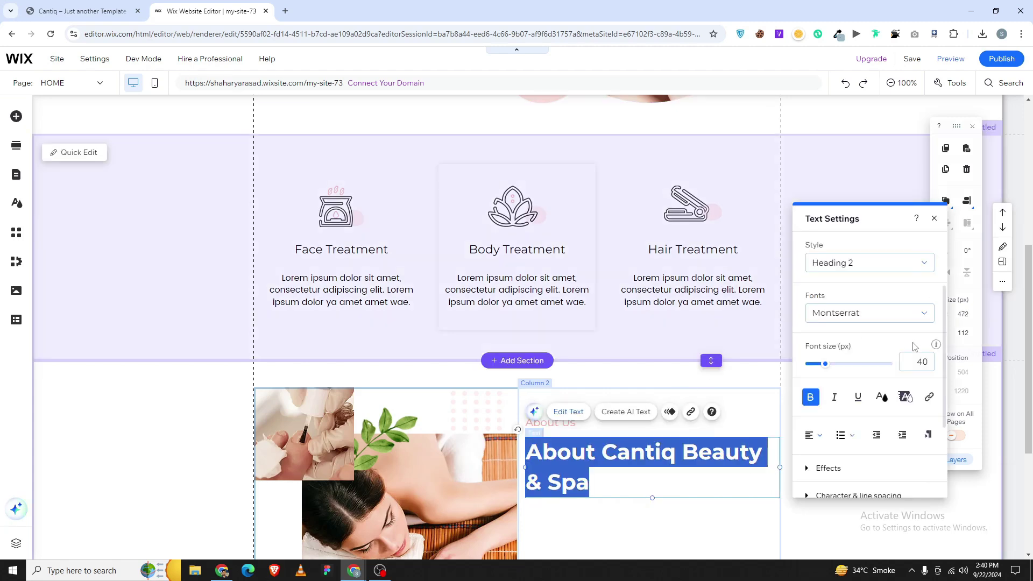
left_click(918, 361)
type("39")
left_click(784, 441)
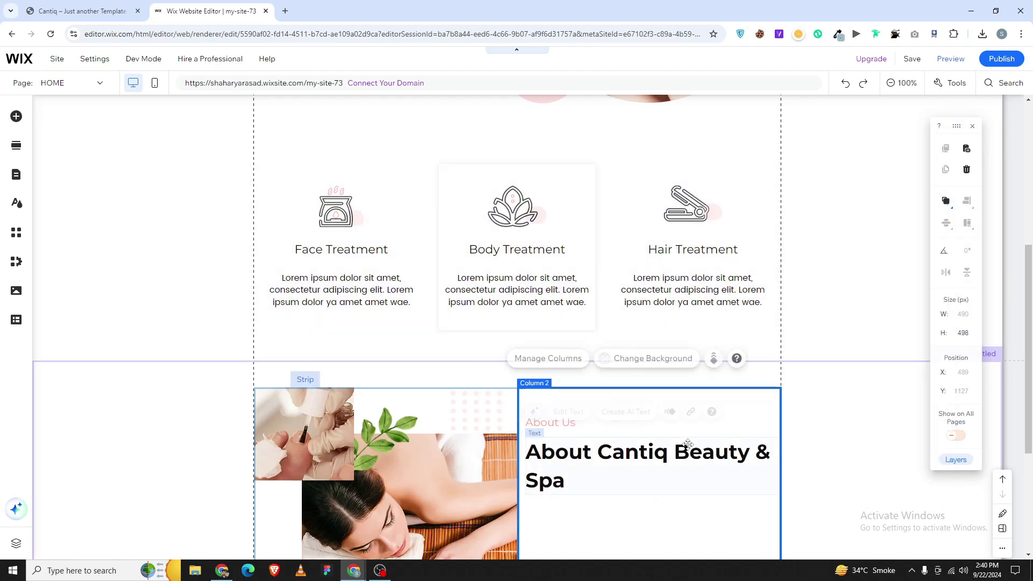
left_click(783, 466)
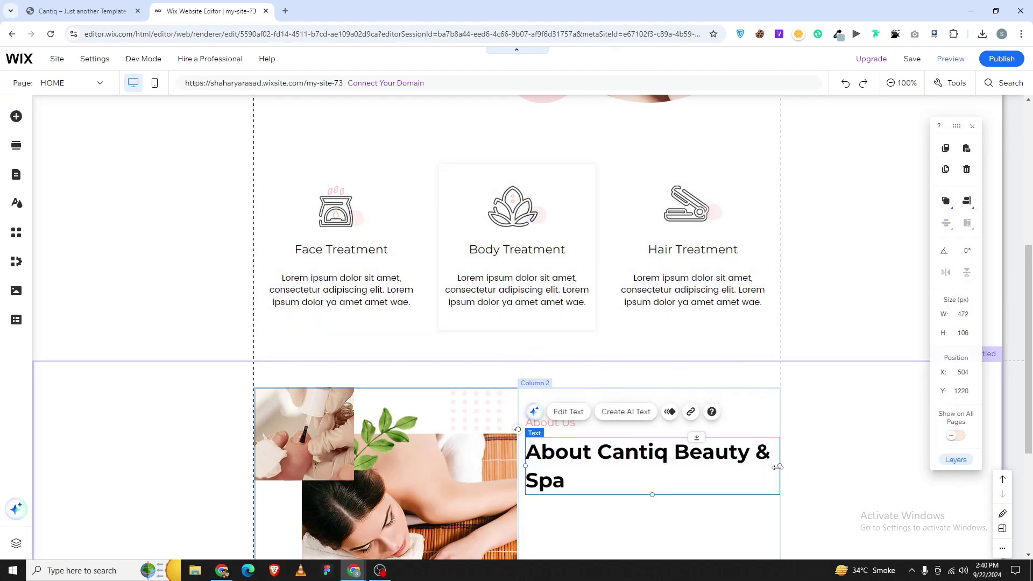
left_click_drag(778, 467, 773, 467)
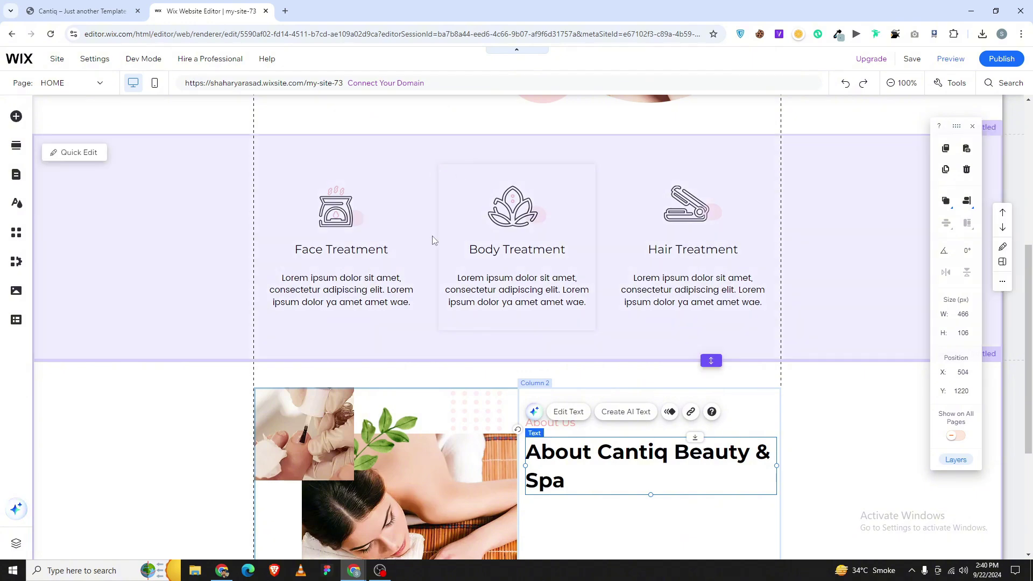
- Place a copy of the "Body Treatment" card's paragraph directly below the "About Cantiq Beauty & Spa" heading
scroll(458, 333, "down", 2)
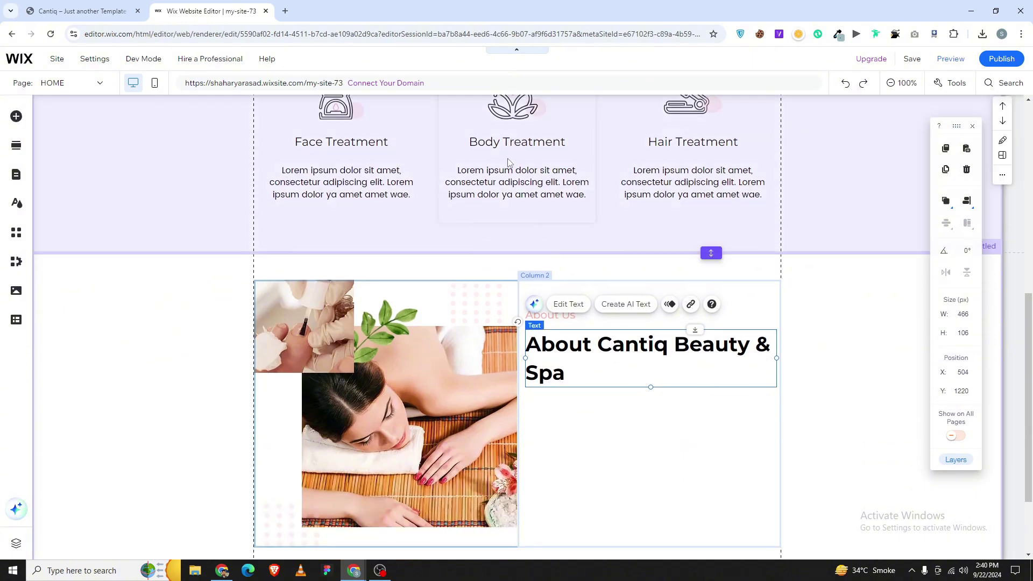
left_click(510, 195)
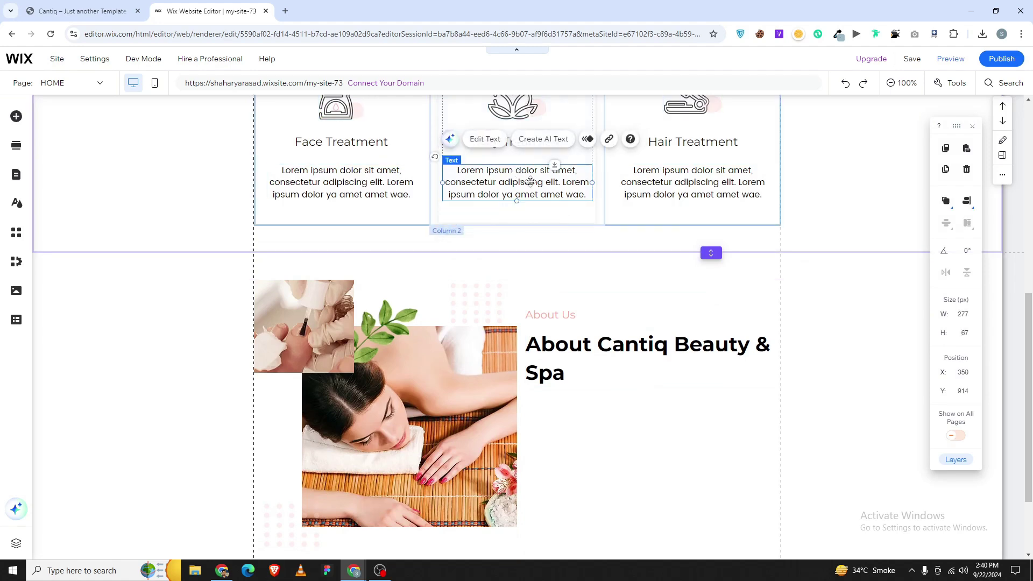
left_click_drag(529, 182, 583, 405)
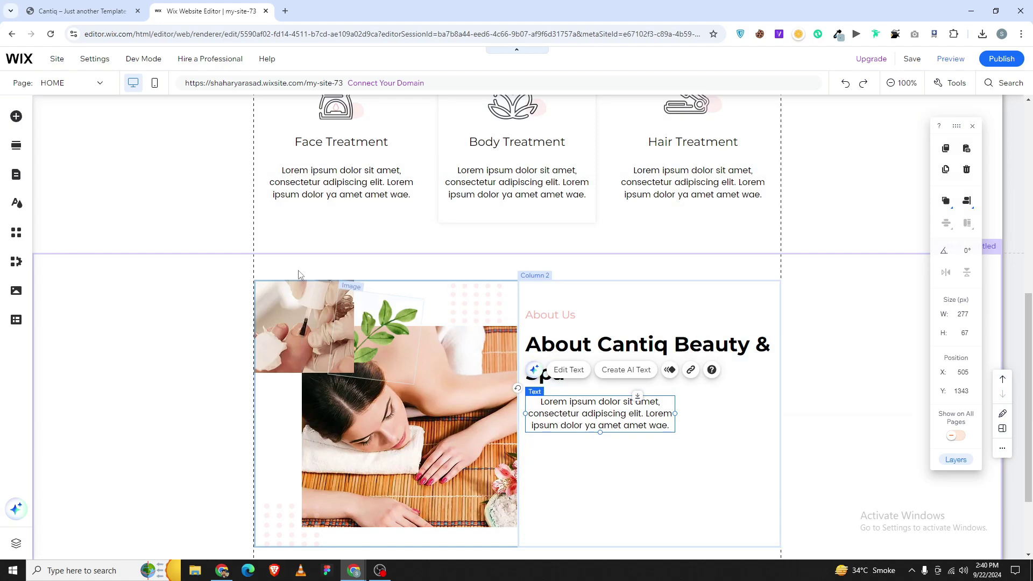
- Copy the About Us section's paragraph from the Cantiq template and return to the Wix editor
left_click(113, 5)
triple_click(578, 136)
key("ctrl+c")
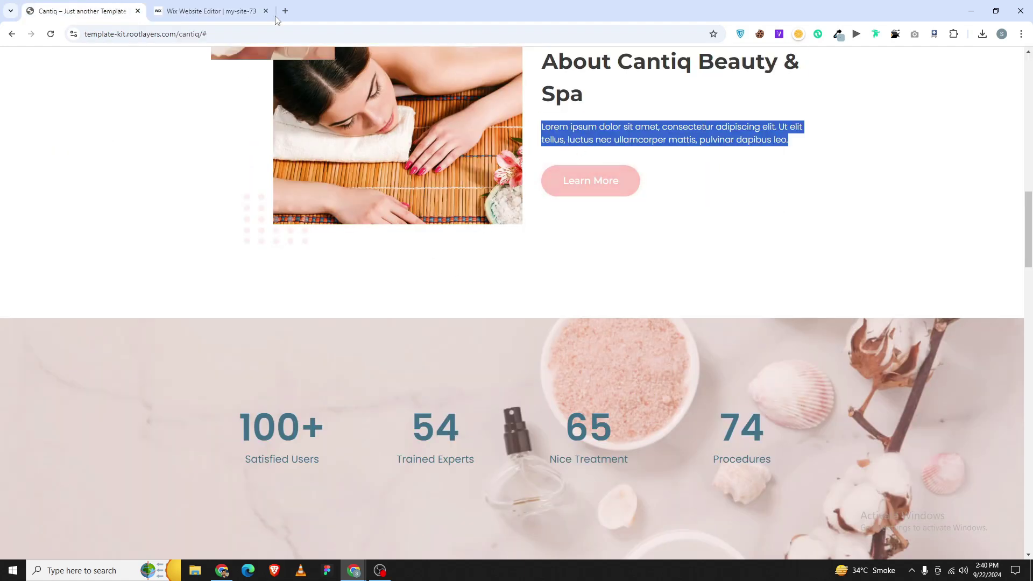
left_click(247, 11)
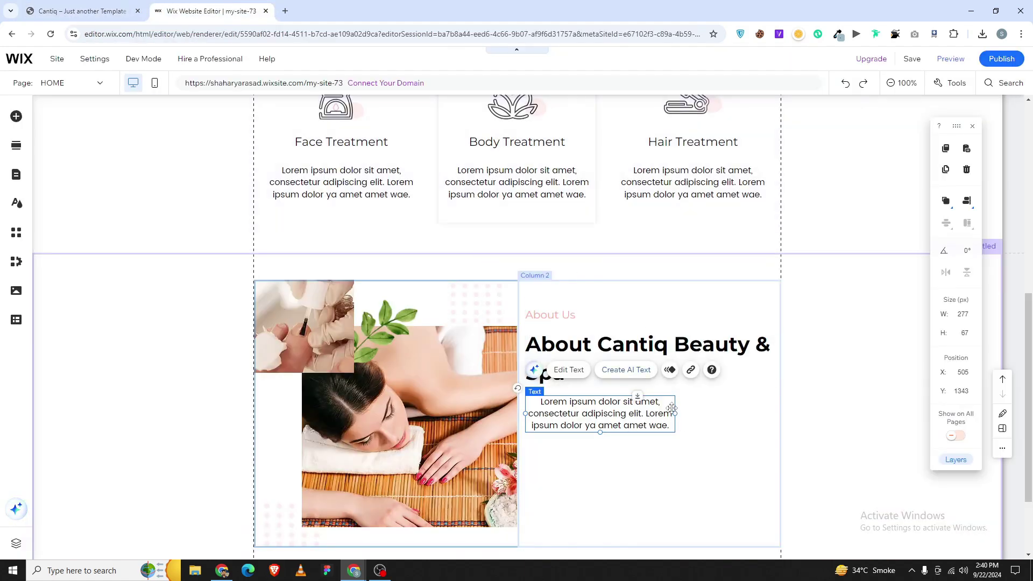
- Widen the duplicated text box to about 457 px and replace its content with the copied paragraph, aligned left
left_click_drag(675, 414, 772, 407)
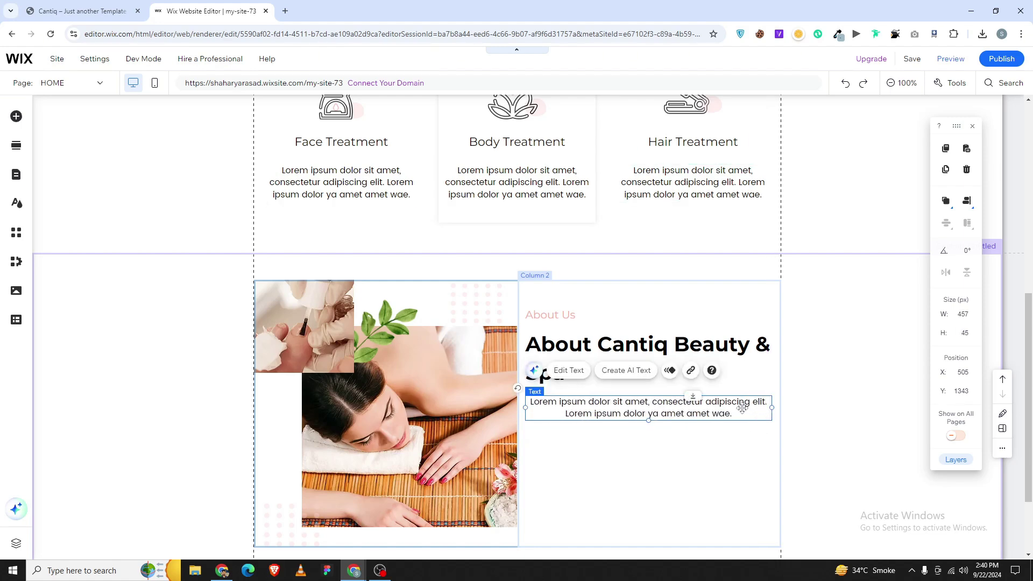
double_click(754, 400)
key("ctrl+v")
key("ctrl+a")
left_click(805, 357)
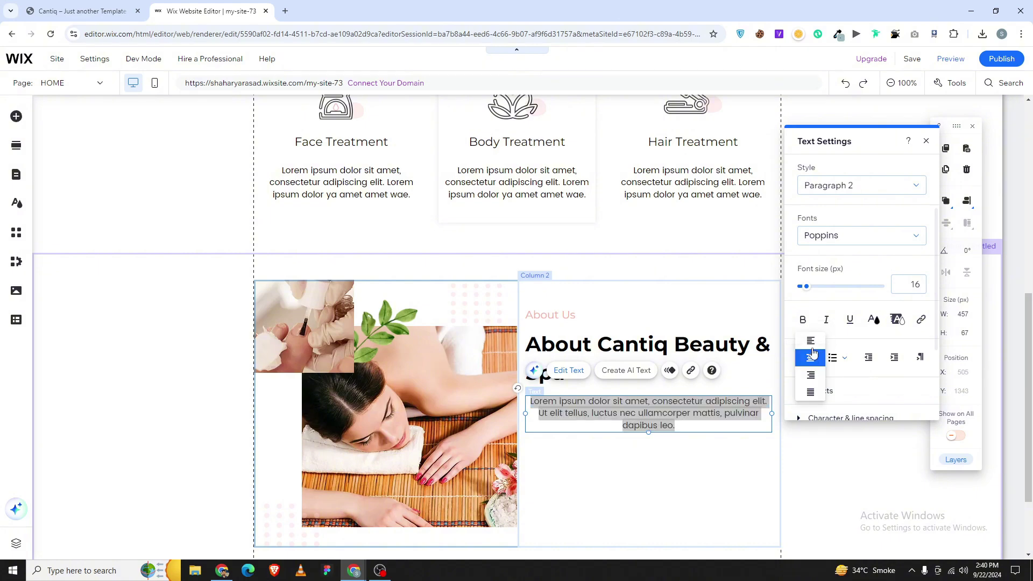
left_click(809, 341)
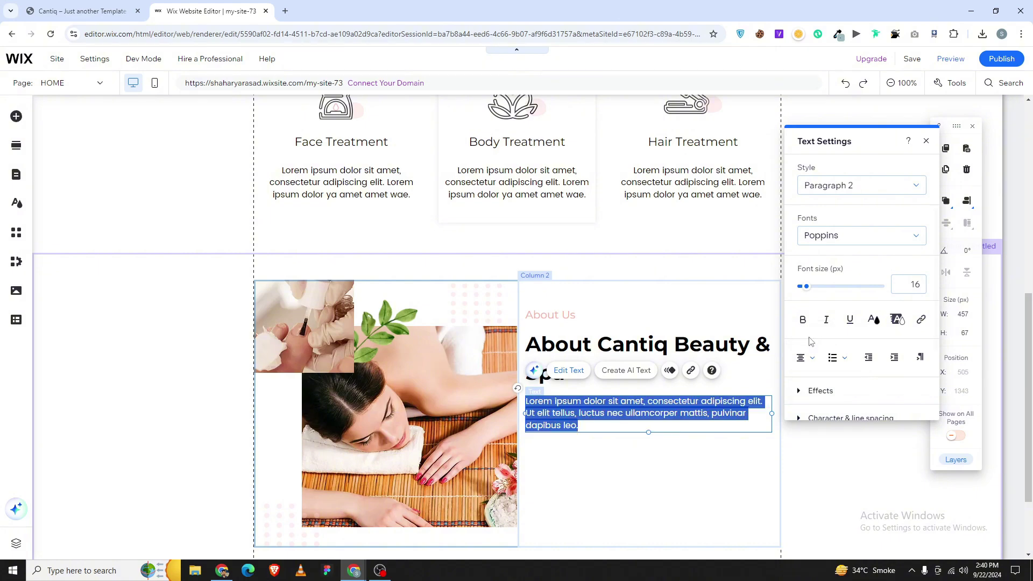
left_click(594, 497)
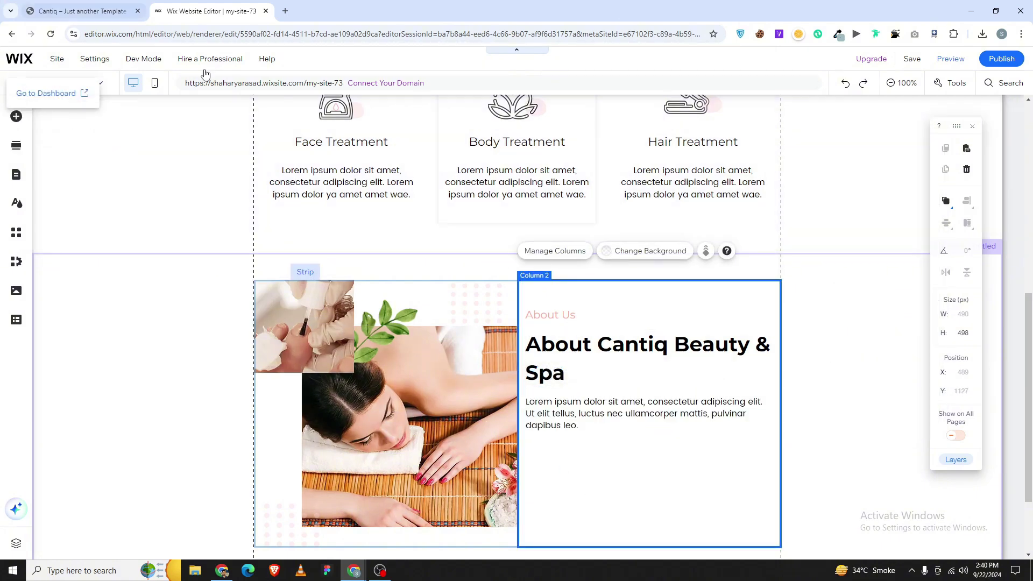
- Resize the About Us paragraph's box to 466 px wide, centred horizontally in the column, and set its font size to 15 px
left_click(81, 10)
left_click(212, 11)
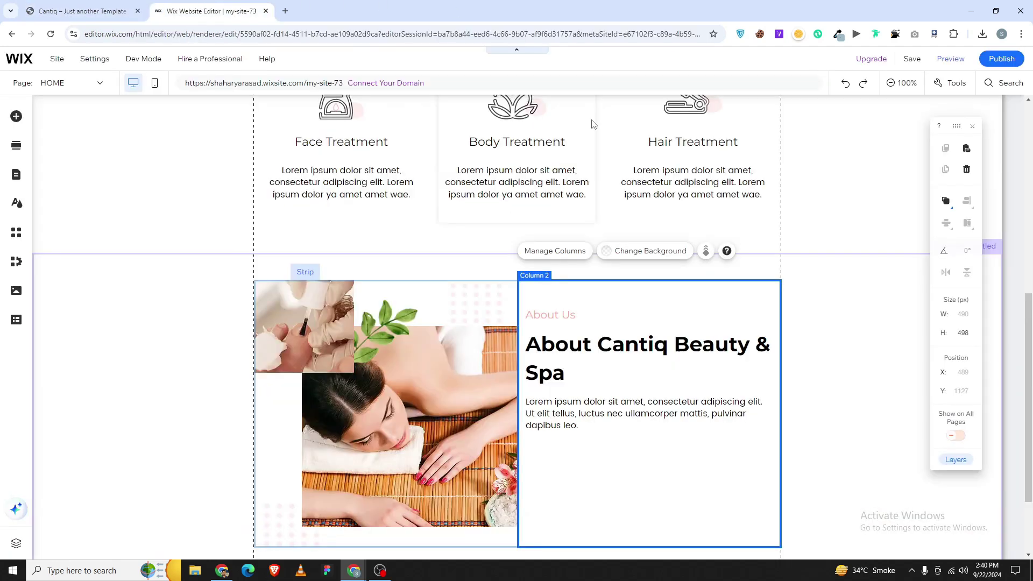
left_click(765, 414)
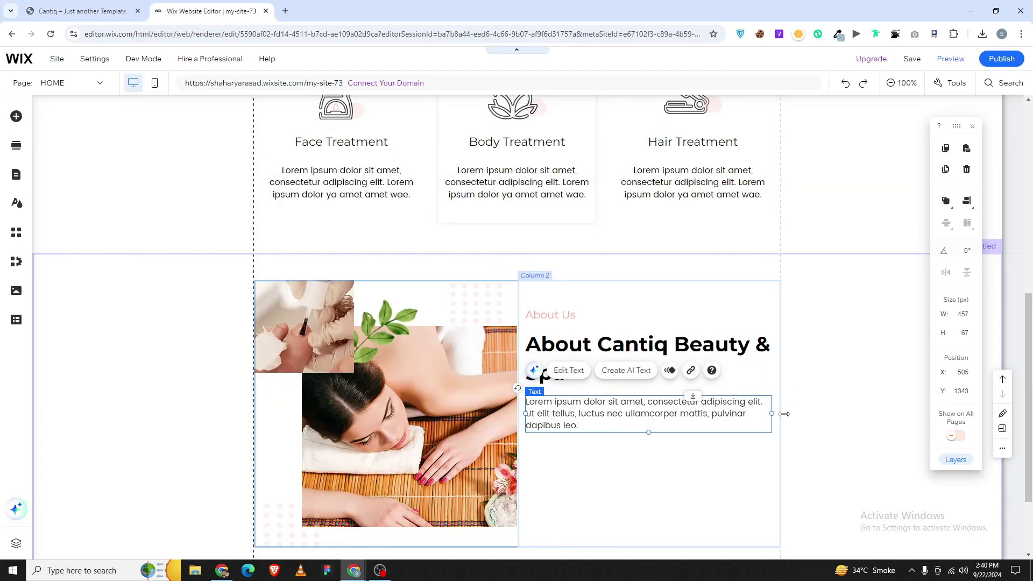
left_click_drag(783, 414, 773, 411)
left_click(966, 202)
left_click(925, 204)
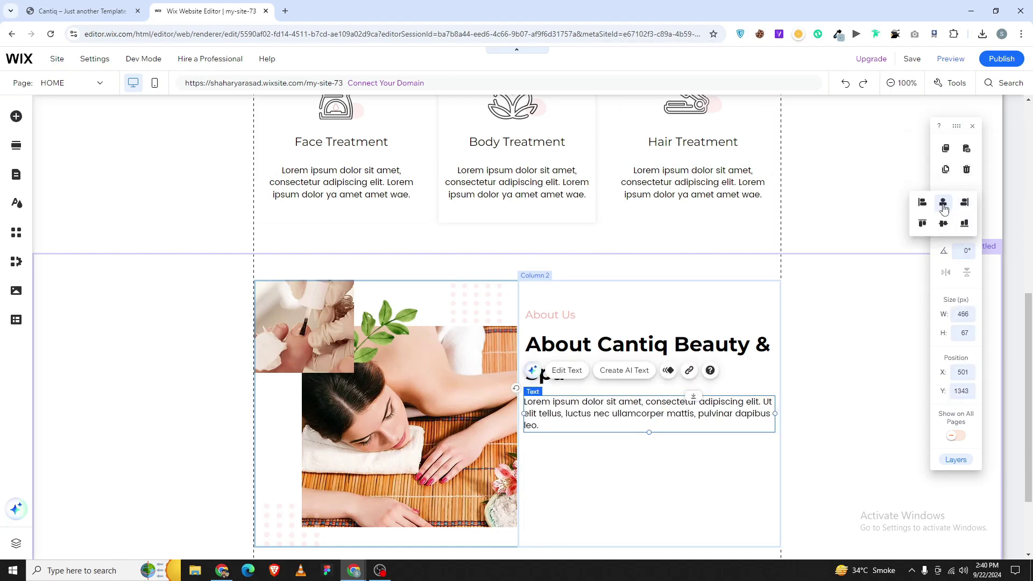
double_click(726, 403)
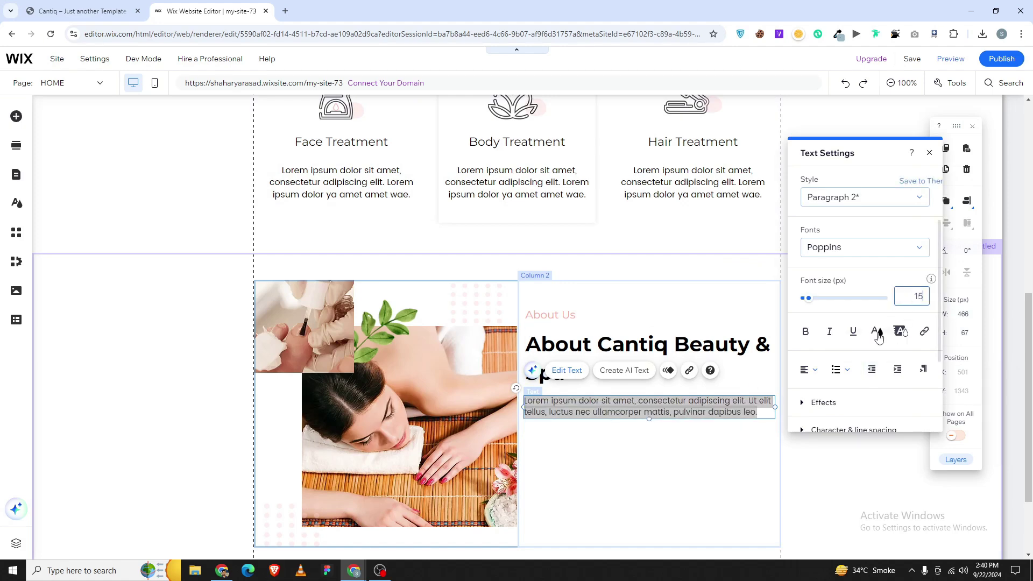
left_click(744, 449)
- Centre the heading horizontally in the column, and align the left edges of the "About Us" label, heading and paragraph
left_click(735, 343)
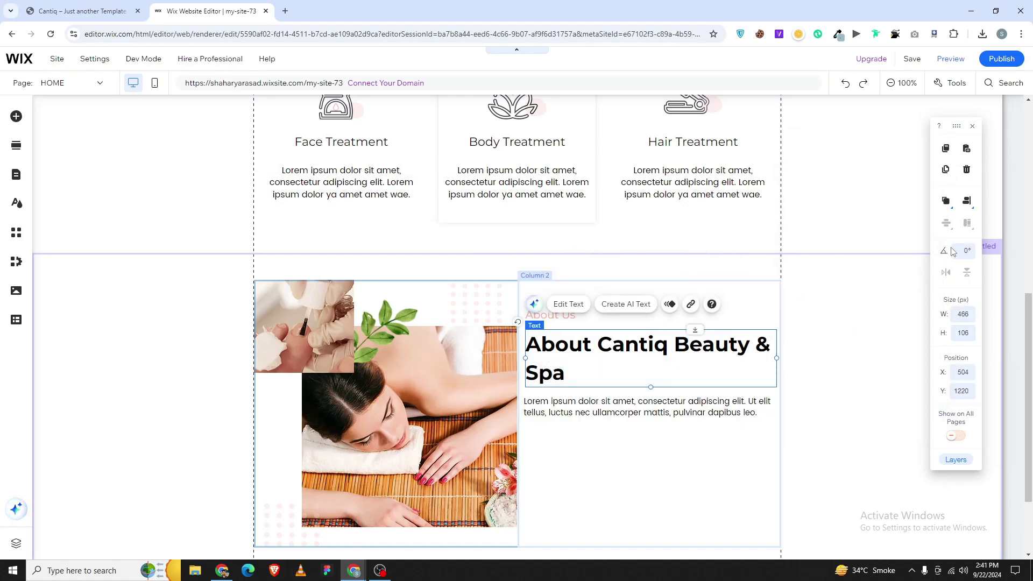
left_click(966, 200)
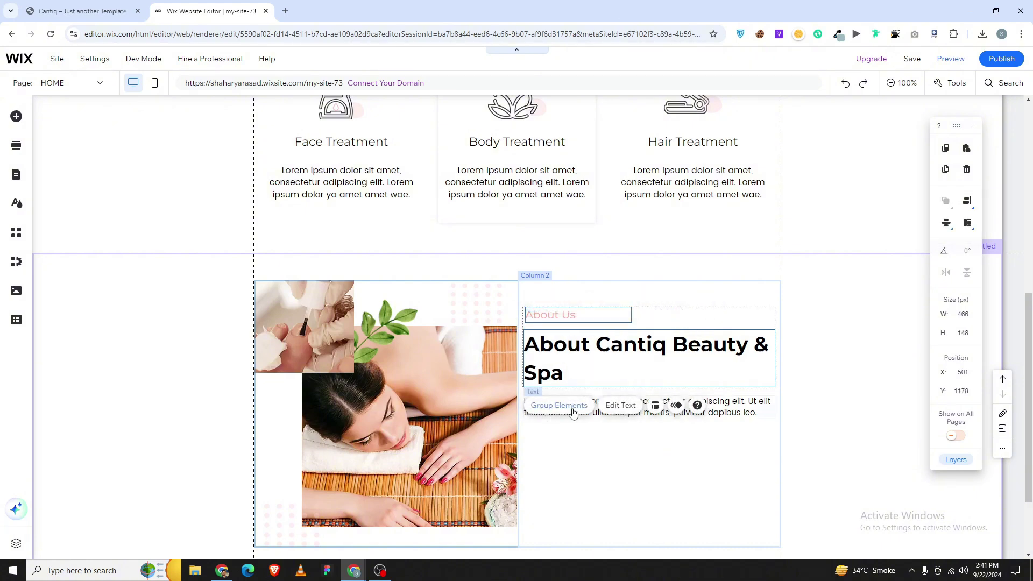
left_click(755, 414, "shift")
left_click(966, 201)
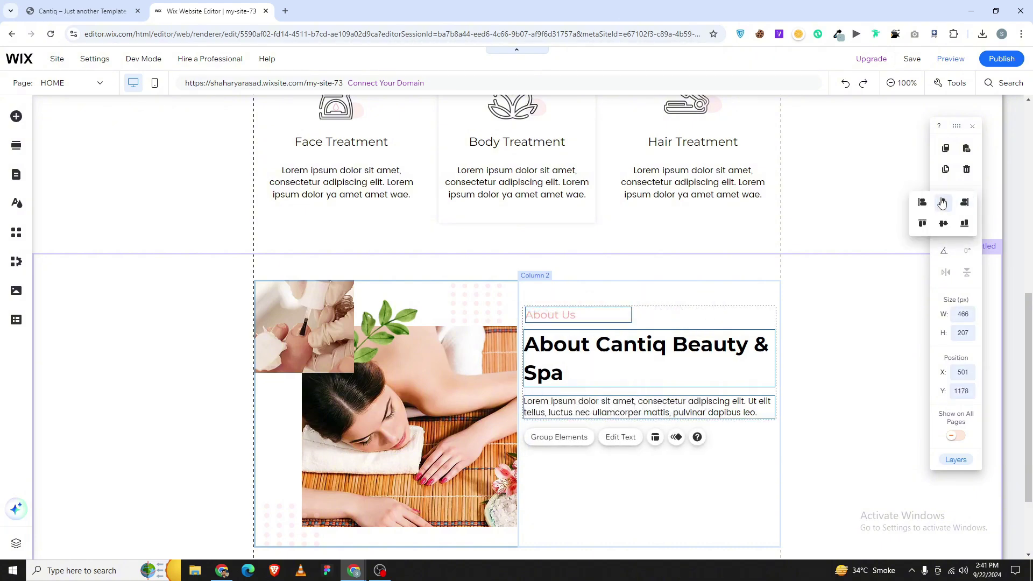
left_click(925, 202)
- Distribute the "About Us" label, heading and paragraph vertically with even spacing, leaving them ungrouped
left_click(562, 439)
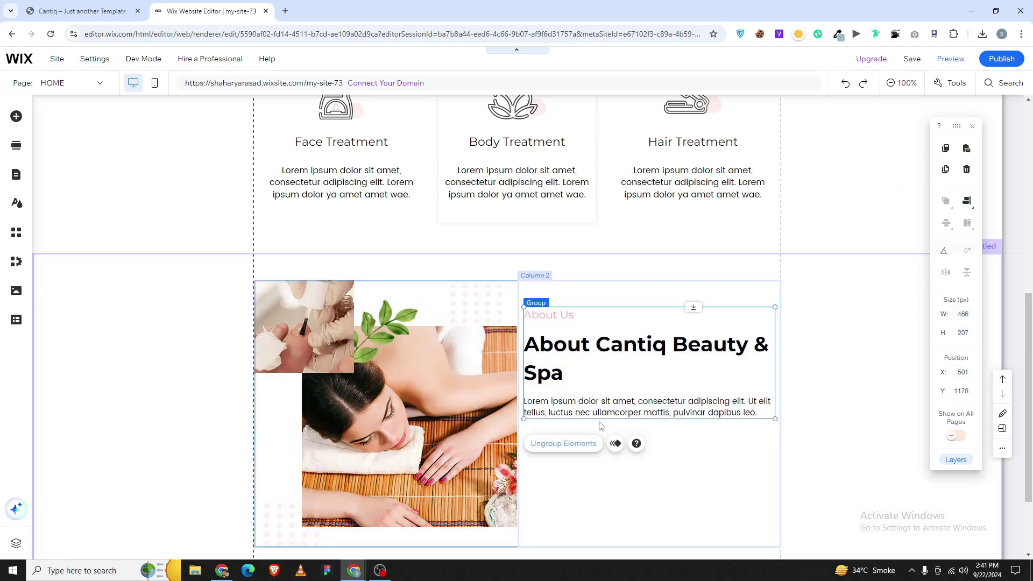
left_click(585, 443)
left_click(939, 228)
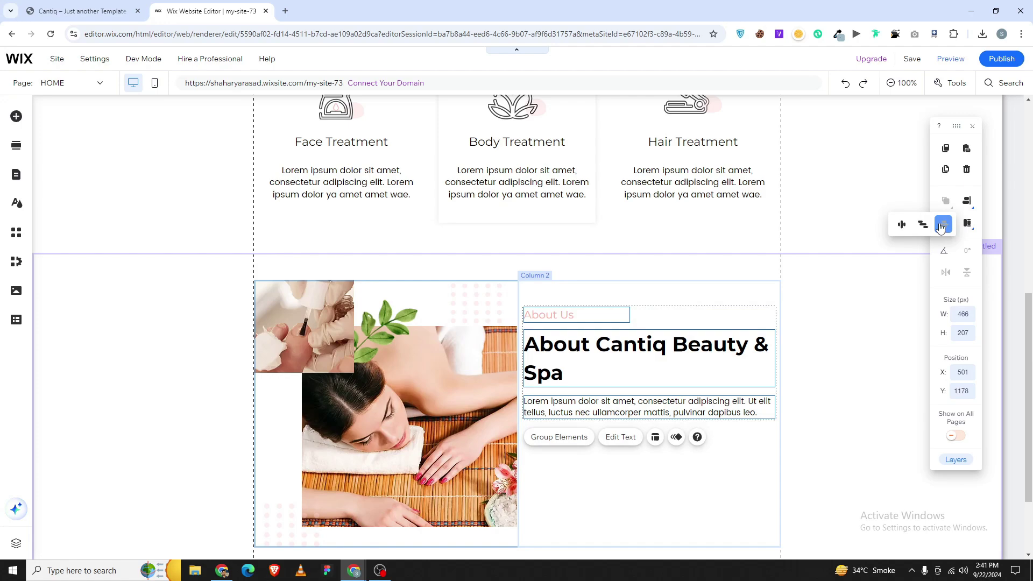
left_click(760, 450)
- Place a copy of the hero section's "Book Now" button below the About Us paragraph and change its text to "Learn More"
scroll(538, 403, "up", 6)
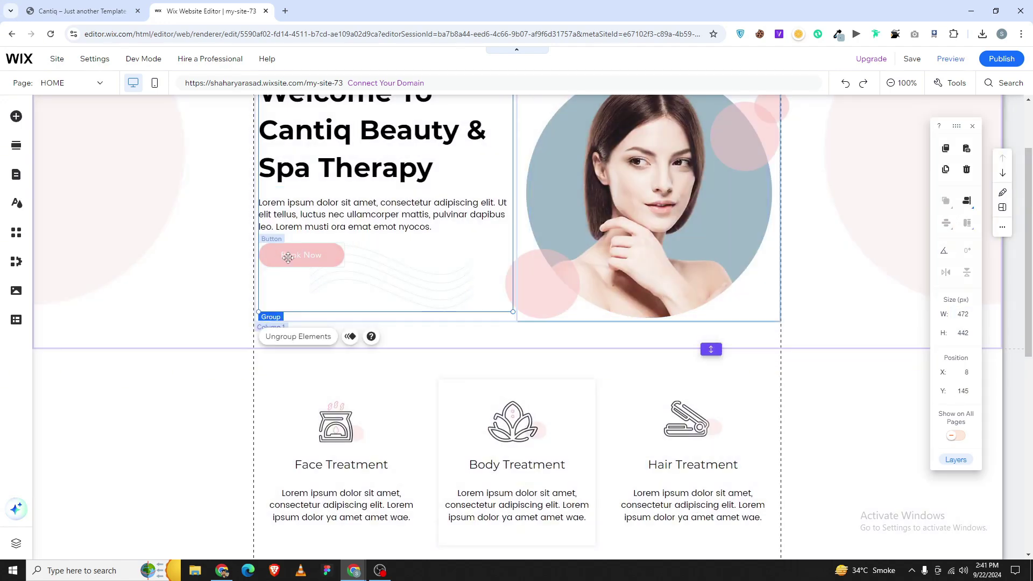
left_click_drag(304, 257, 561, 349)
key("ctrl+Tab")
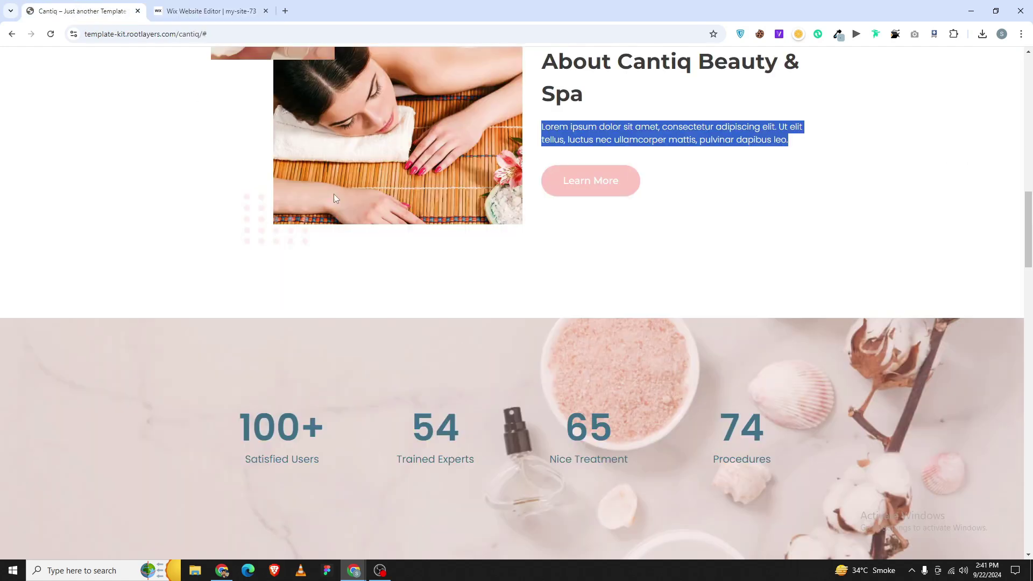
left_click(210, 11)
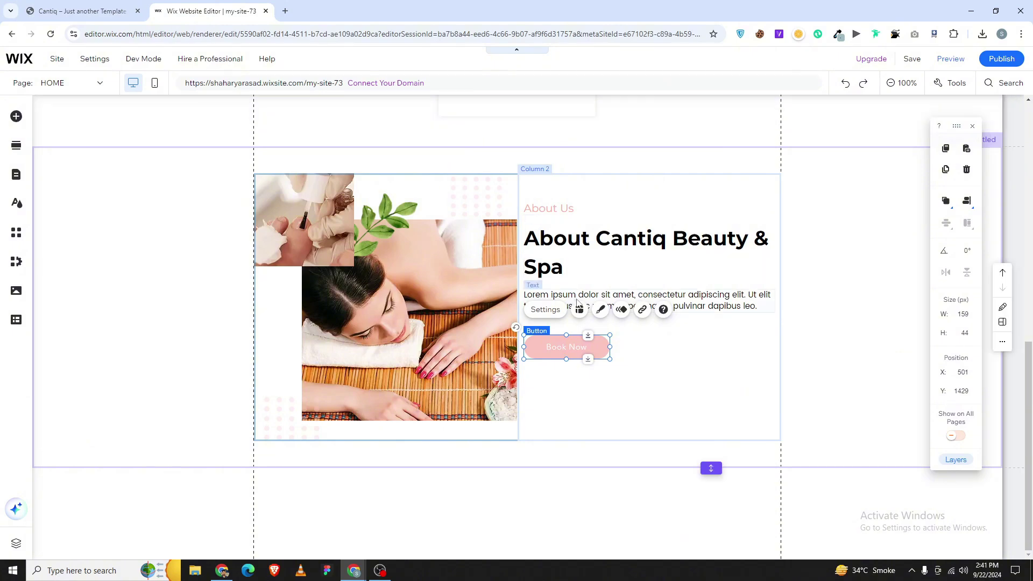
left_click(554, 308)
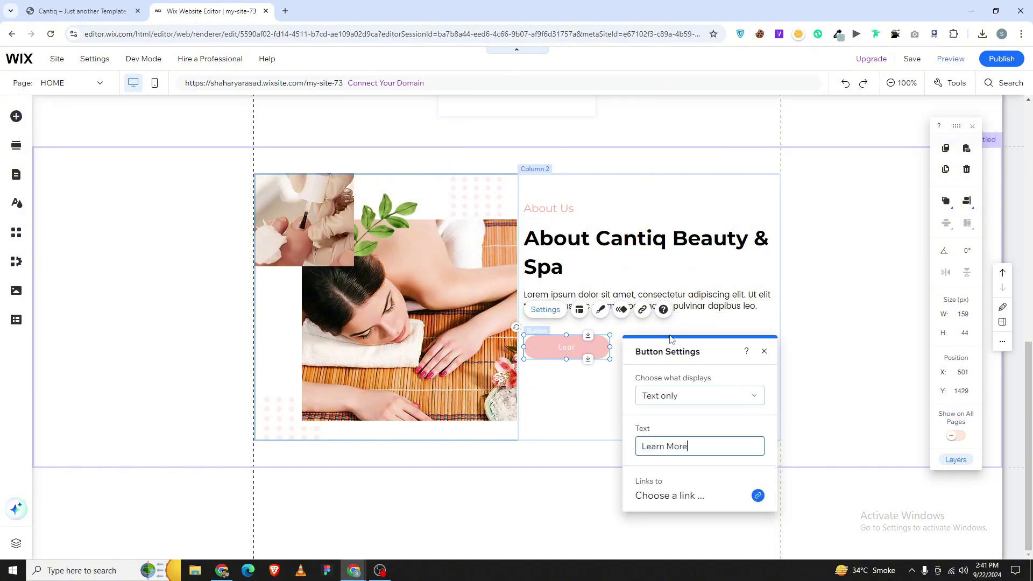
- Distribute the label, heading, paragraph and "Learn More" button evenly in the vertical direction, and group them
left_click(570, 209, "shift")
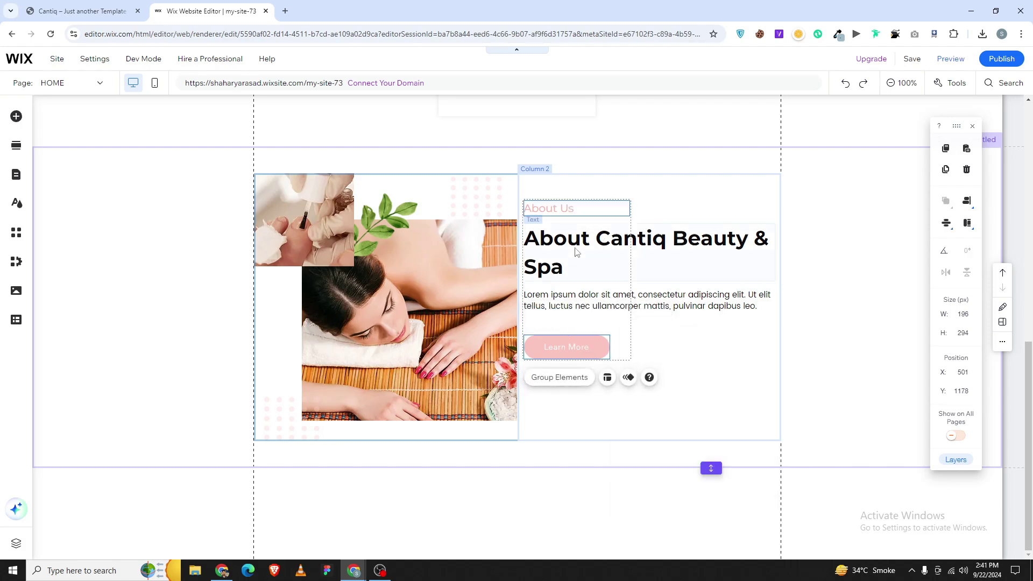
left_click(618, 253, "shift")
left_click(645, 300, "shift")
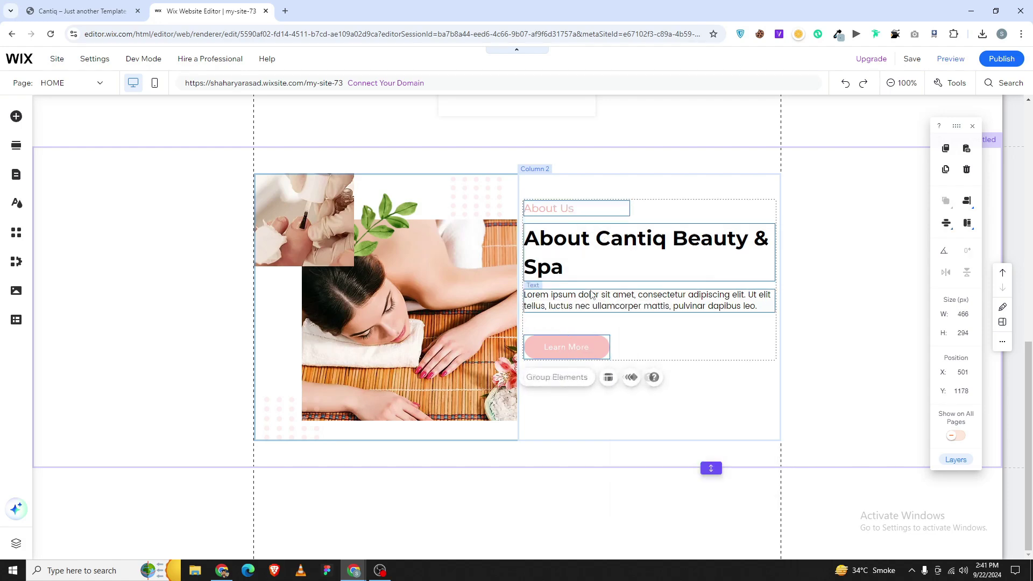
left_click(945, 223)
key("ctrl+g")
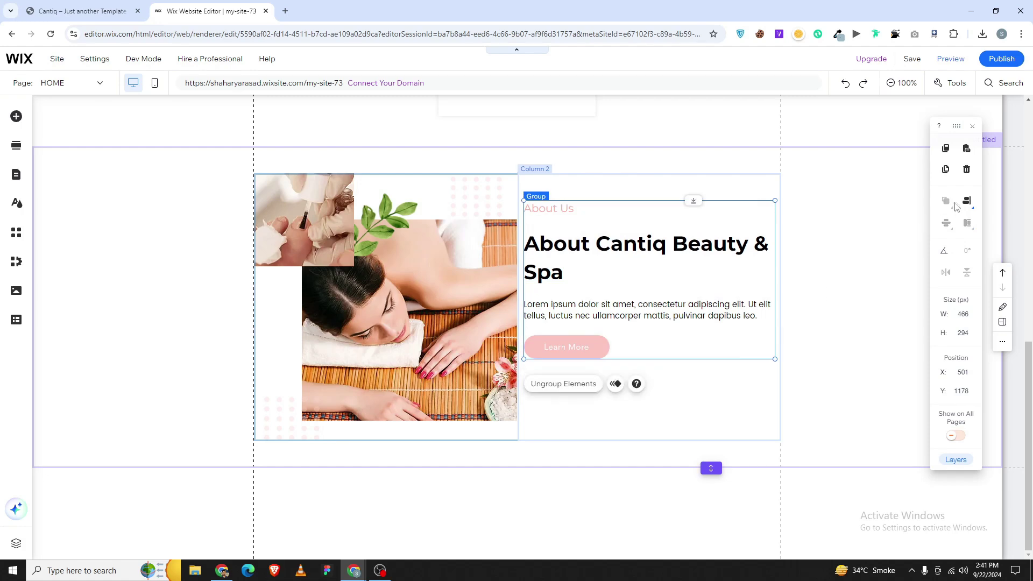
- Centre the grouped About Us content vertically within its column
left_click(942, 203)
left_click(947, 222)
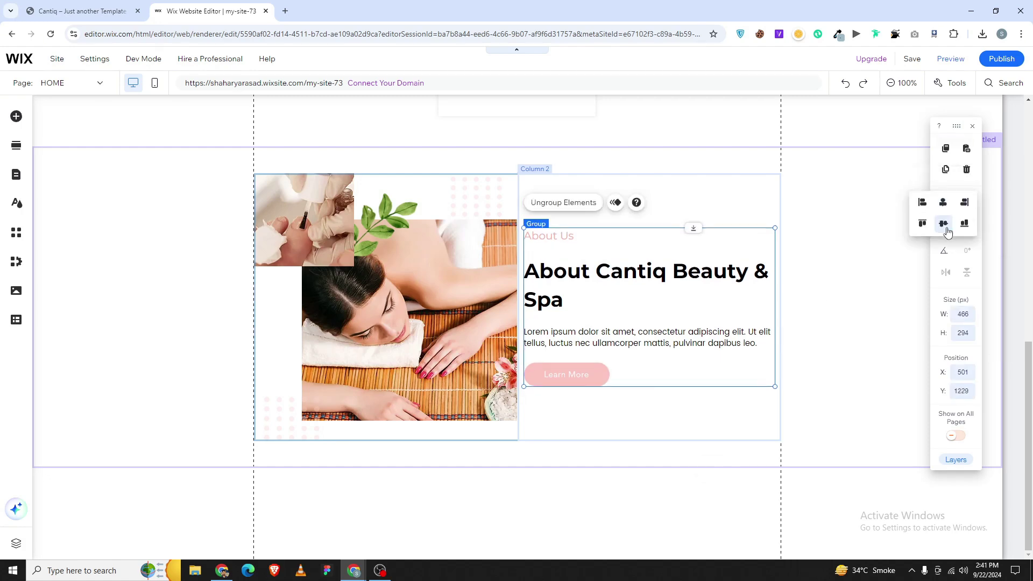
left_click(837, 346)
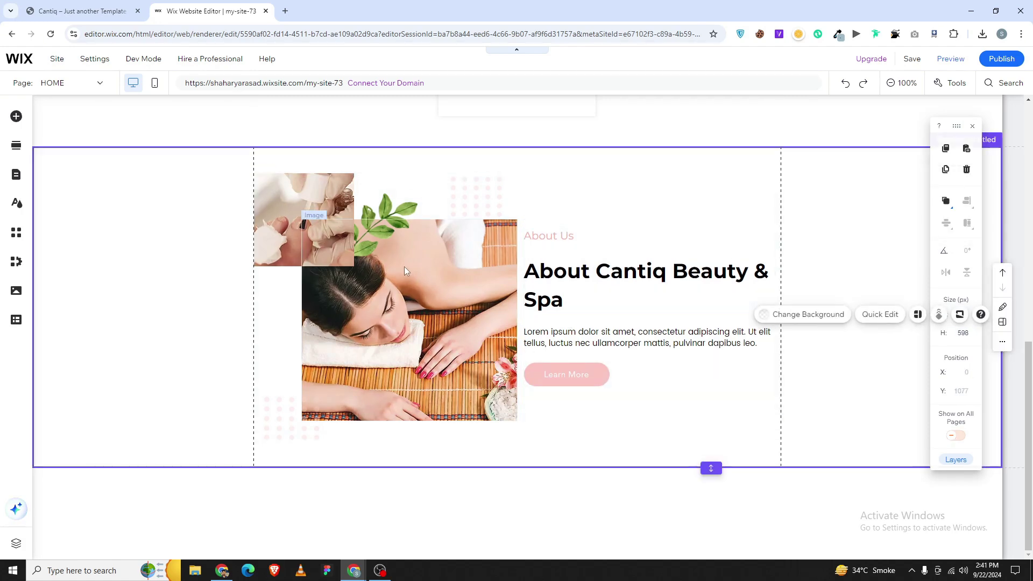
- Add a blank section below the About Us section and open the image chooser for its background
left_click(516, 468)
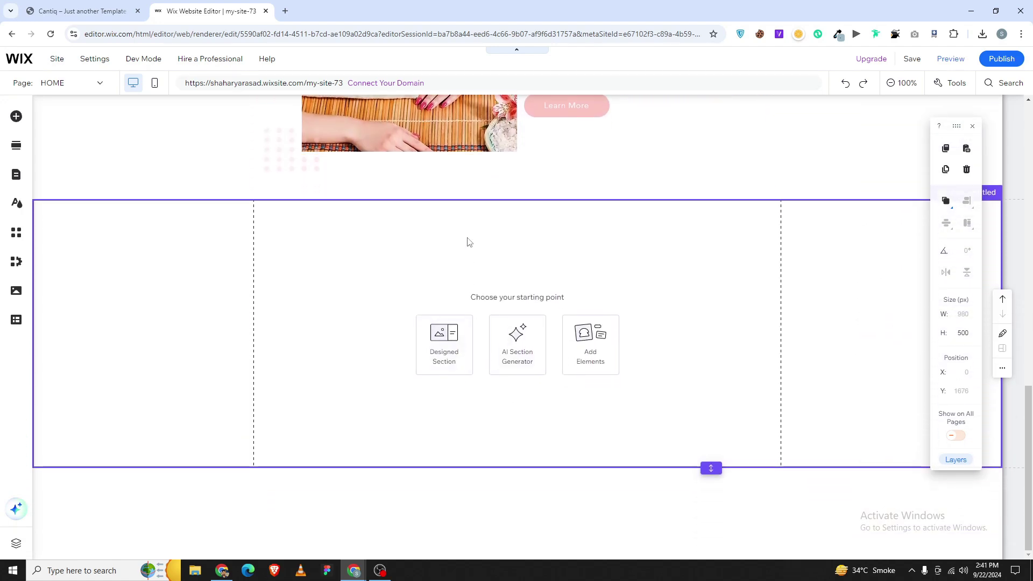
left_click(481, 209)
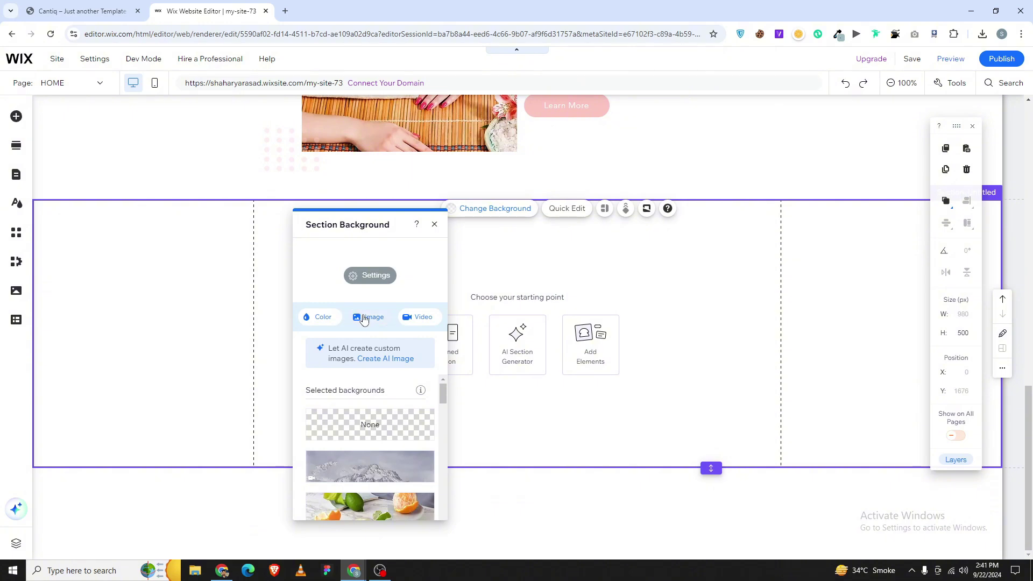
left_click(363, 318)
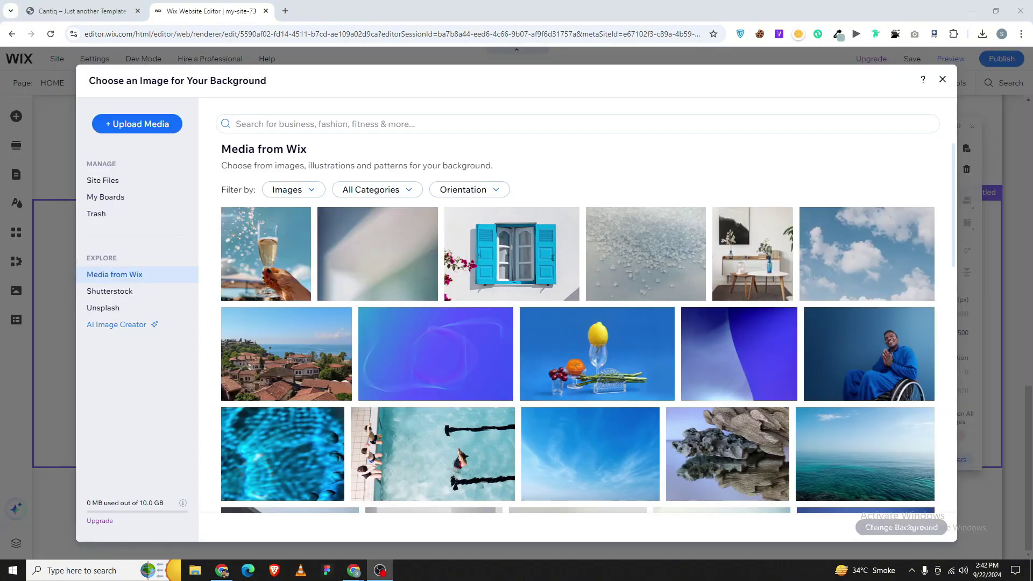
- Search the Wix media library for "spa products" and browse the resulting images for a suitable background
left_click(337, 125)
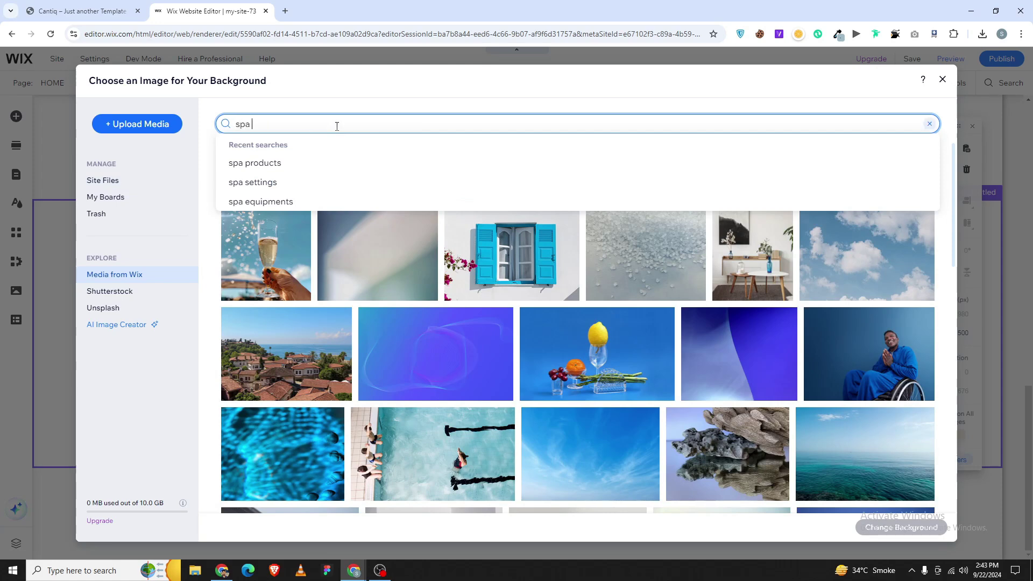
type("spa product")
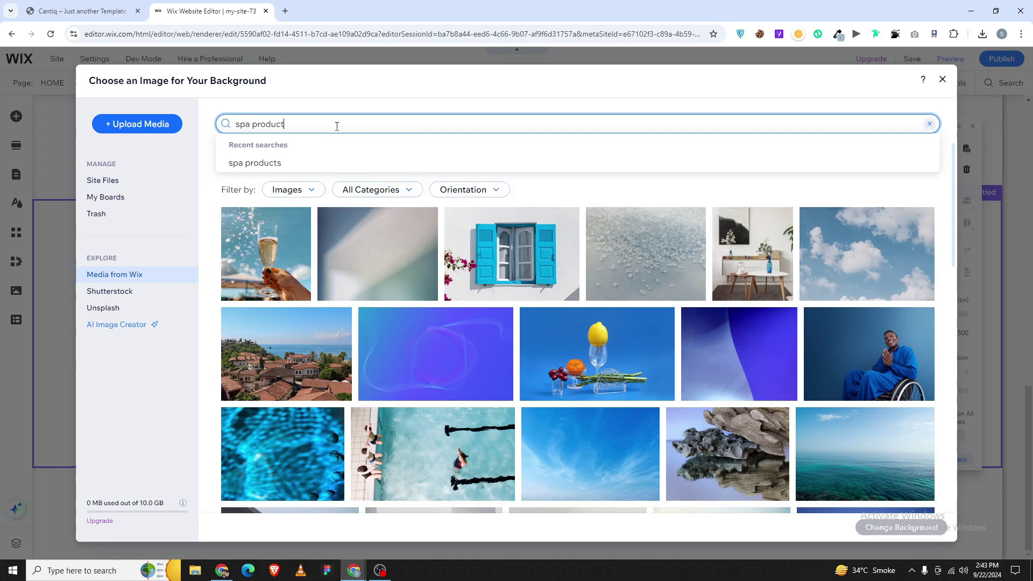
type("s")
key("Return")
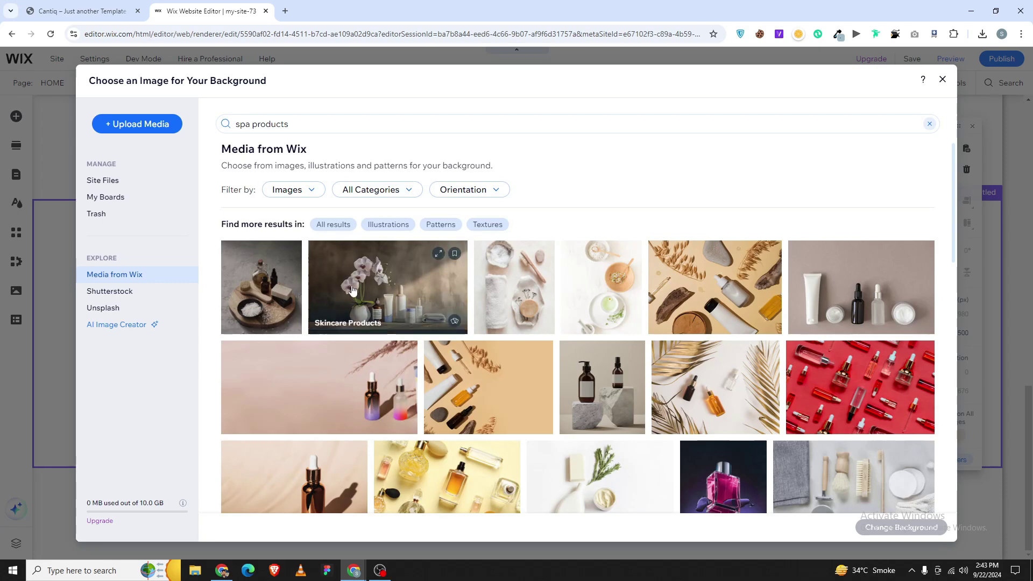
scroll(619, 290, "down", 4)
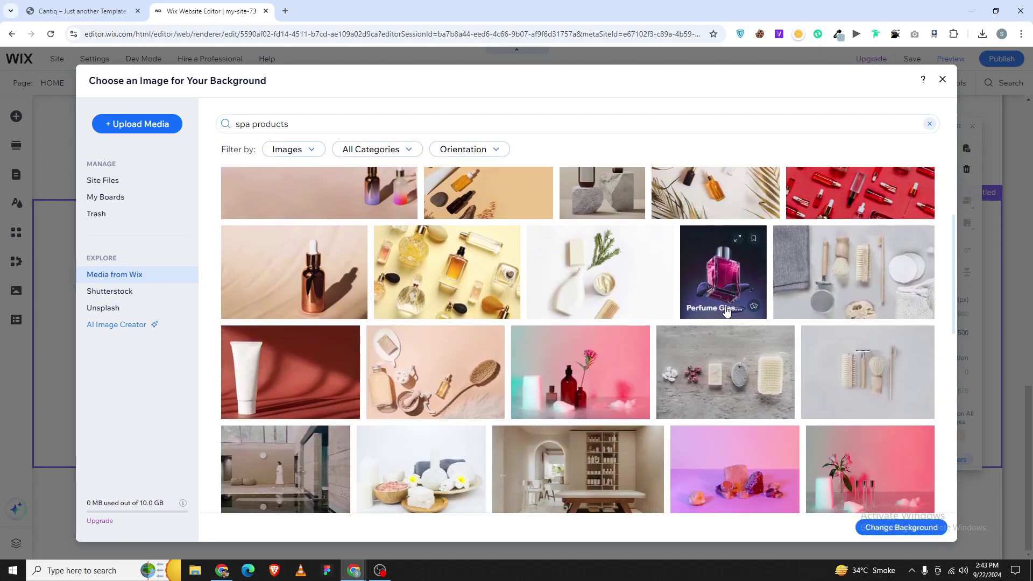
scroll(727, 311, "down", 6)
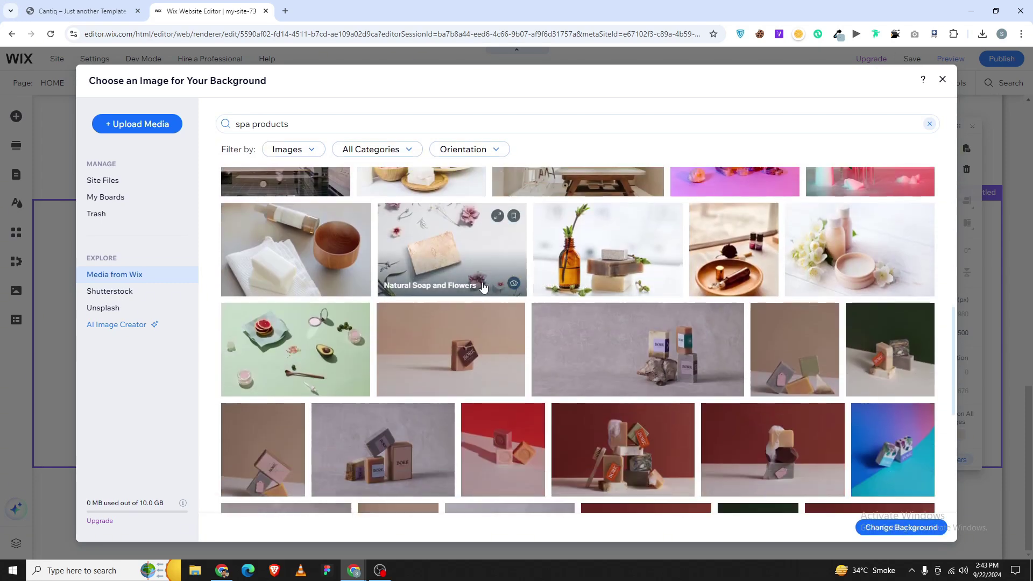
scroll(482, 287, "down", 6)
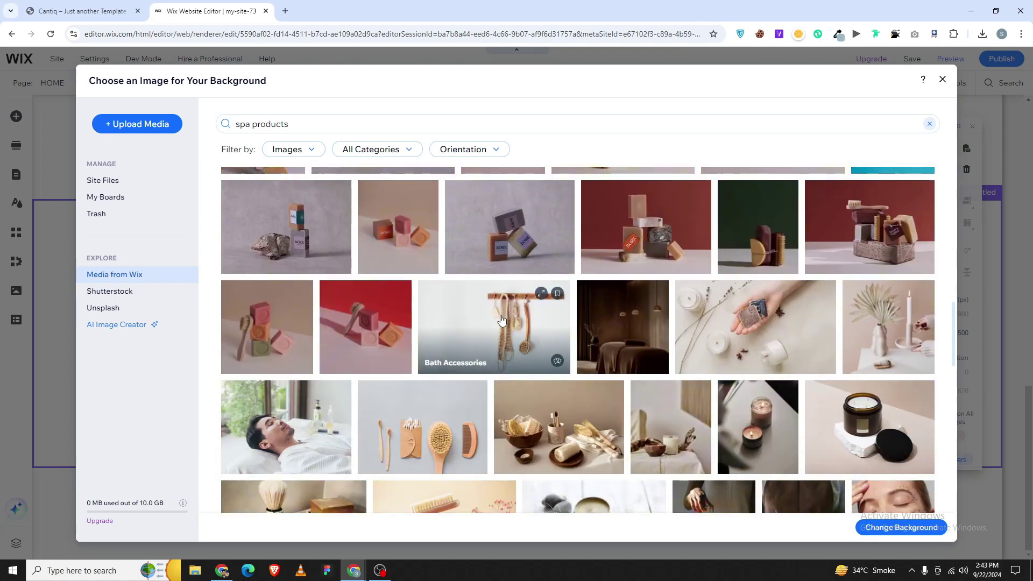
scroll(501, 319, "down", 1)
scroll(487, 315, "up", 15)
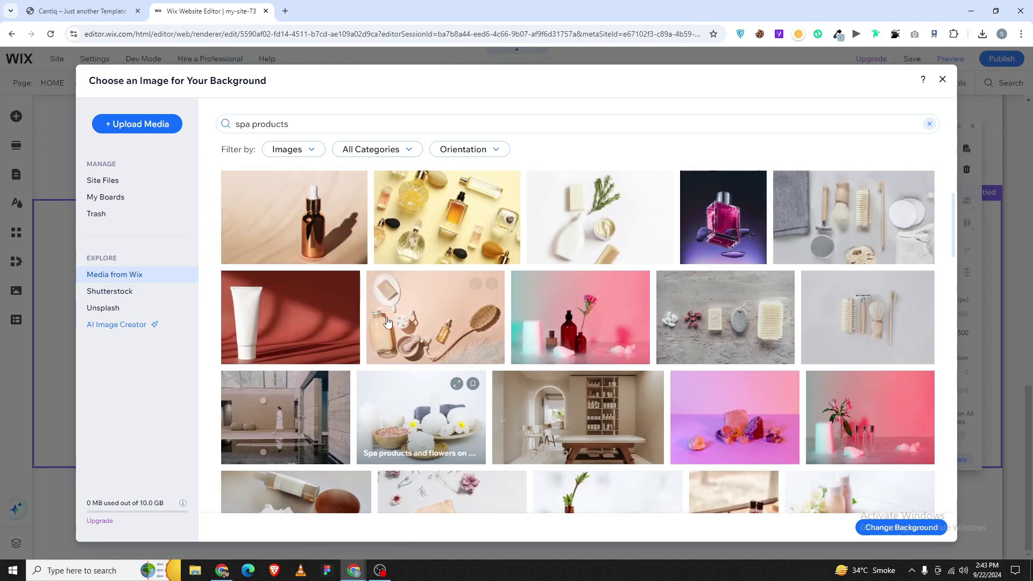
scroll(469, 449, "down", 3)
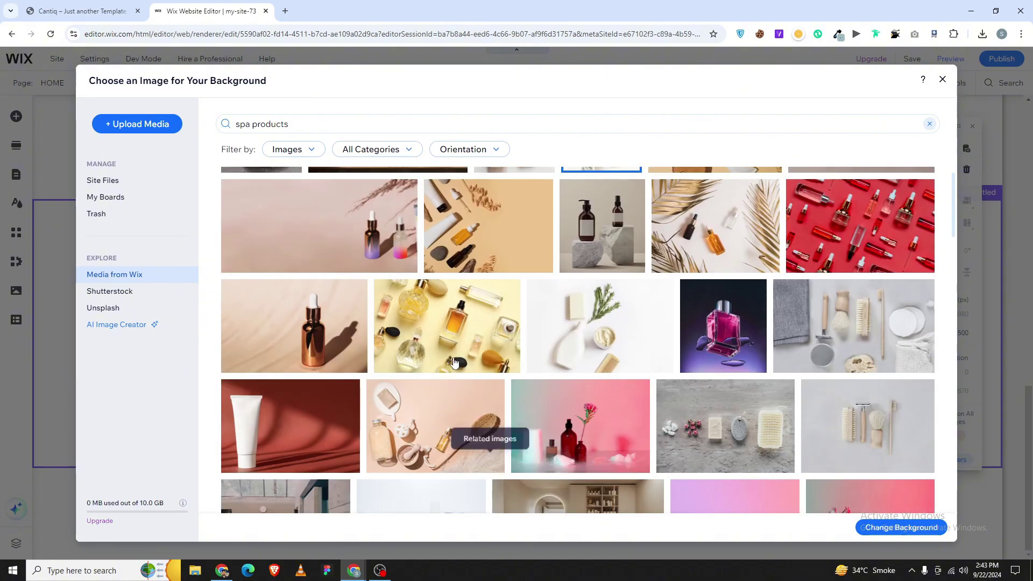
- Compare the images with the Cantiq statistics section and apply the "Skincare Products" orchid image as the new section's background
left_click(81, 11)
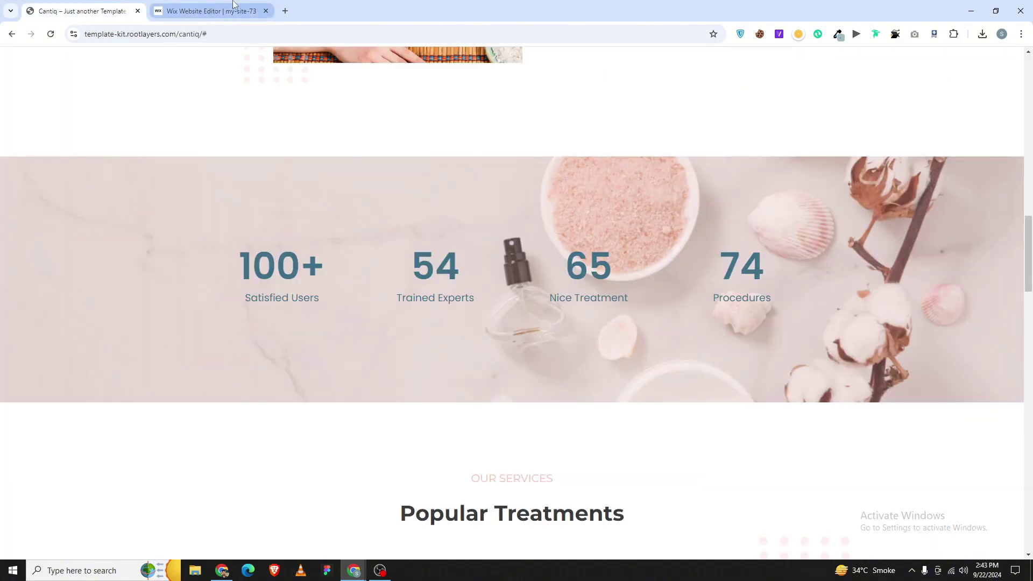
left_click(210, 11)
left_click(470, 334)
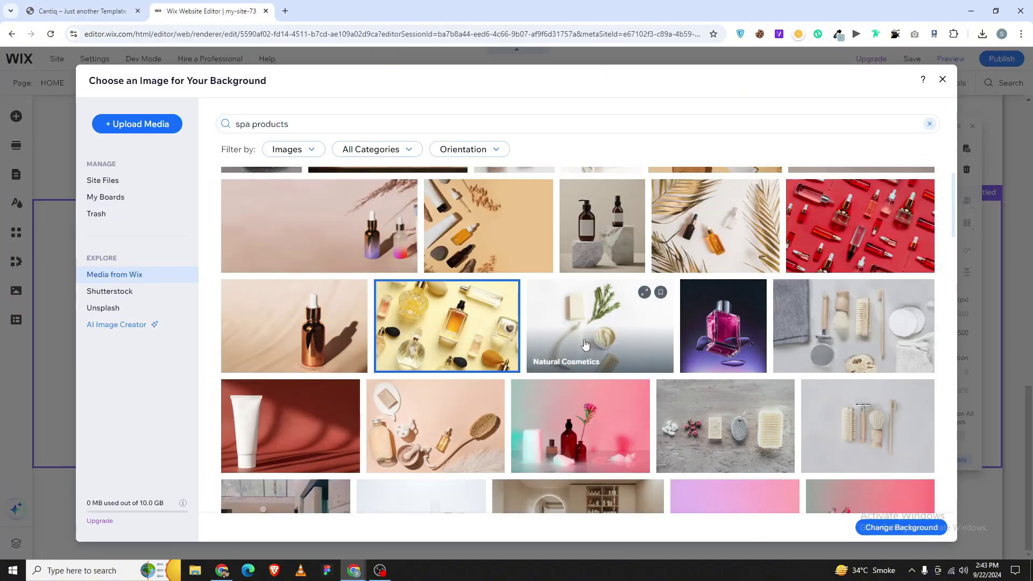
scroll(585, 344, "up", 3)
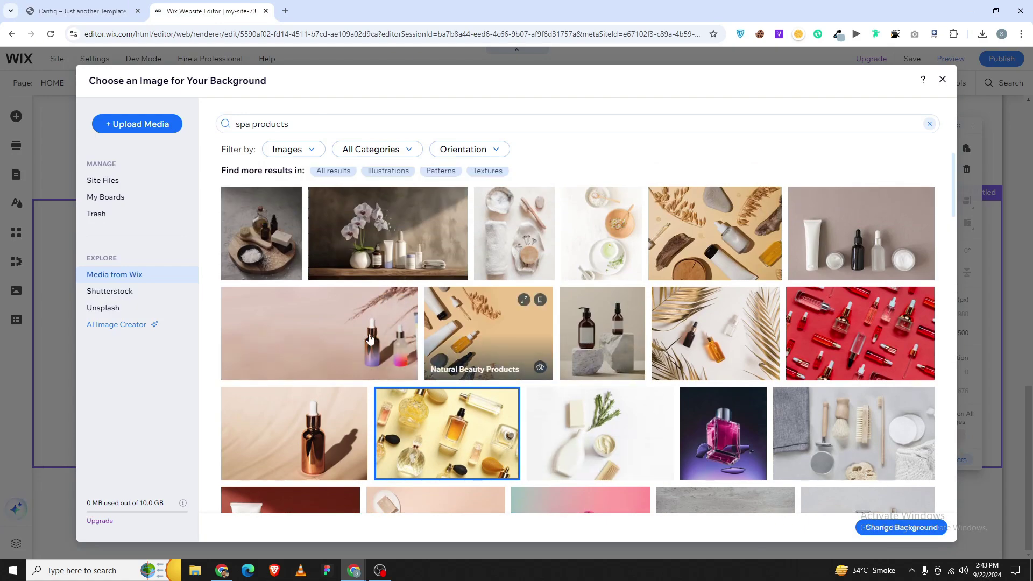
left_click(80, 11)
left_click(210, 11)
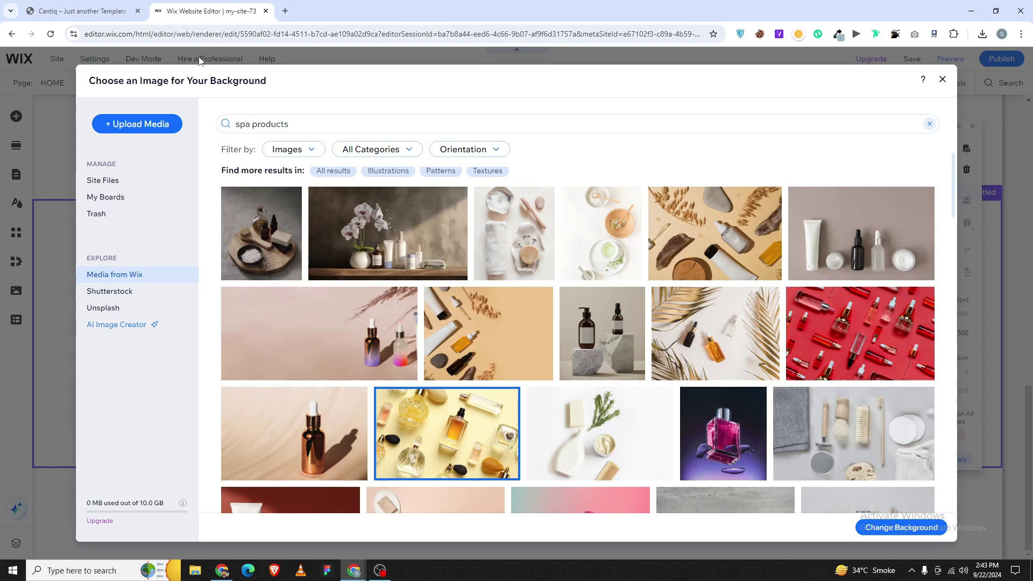
left_click(359, 261)
left_click(870, 532)
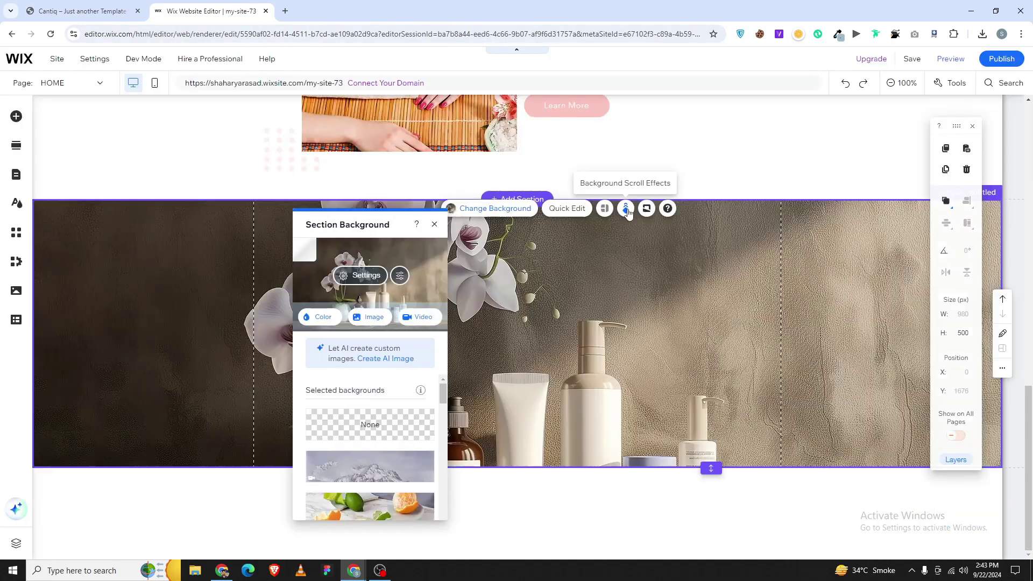
- Apply the Parallax scroll effect to the section's background
left_click(626, 208)
left_click(548, 317)
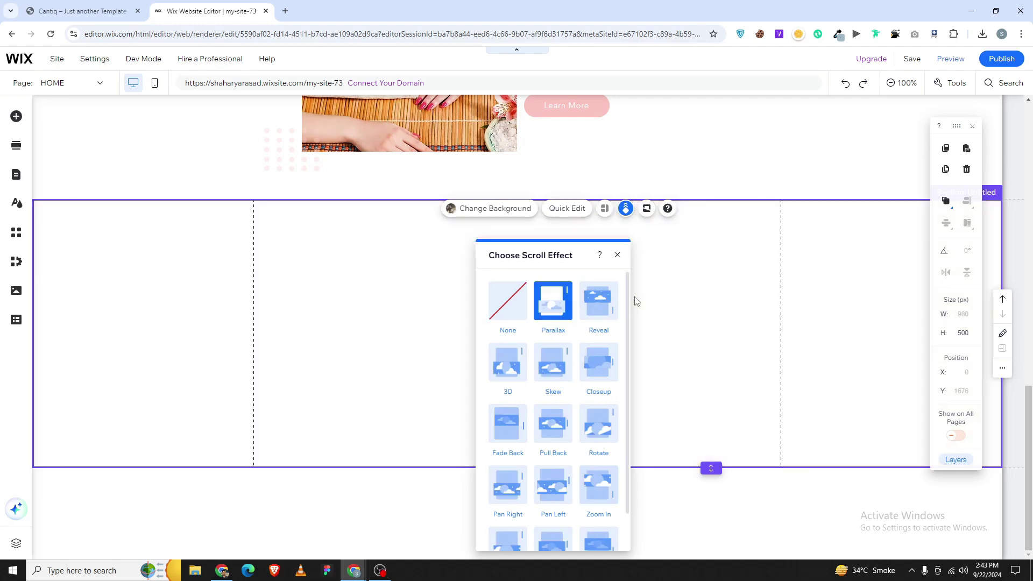
left_click(617, 256)
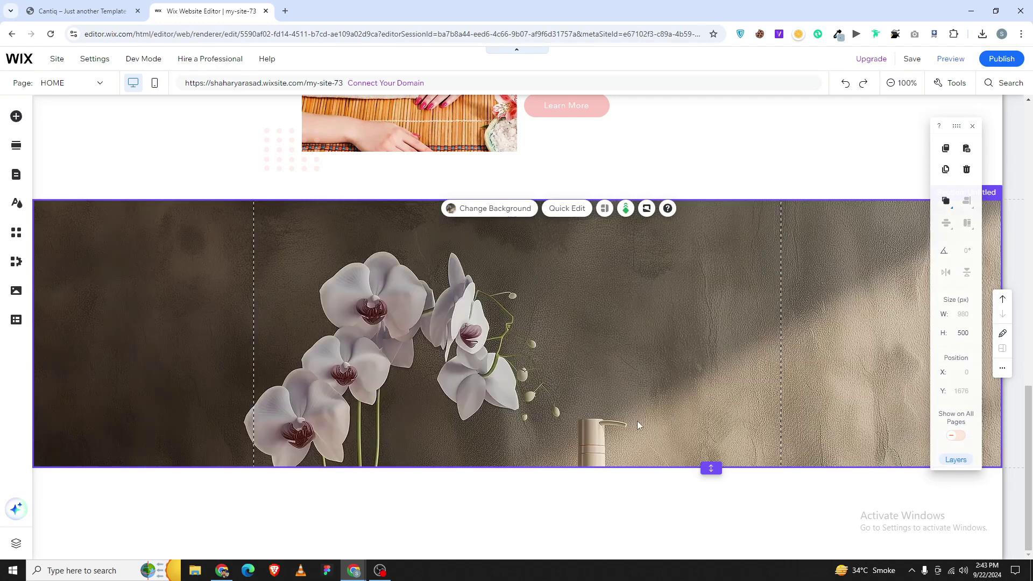
- Try shortening the section to about 419 px, and set its height back to 500 px
left_click_drag(701, 466, 710, 422)
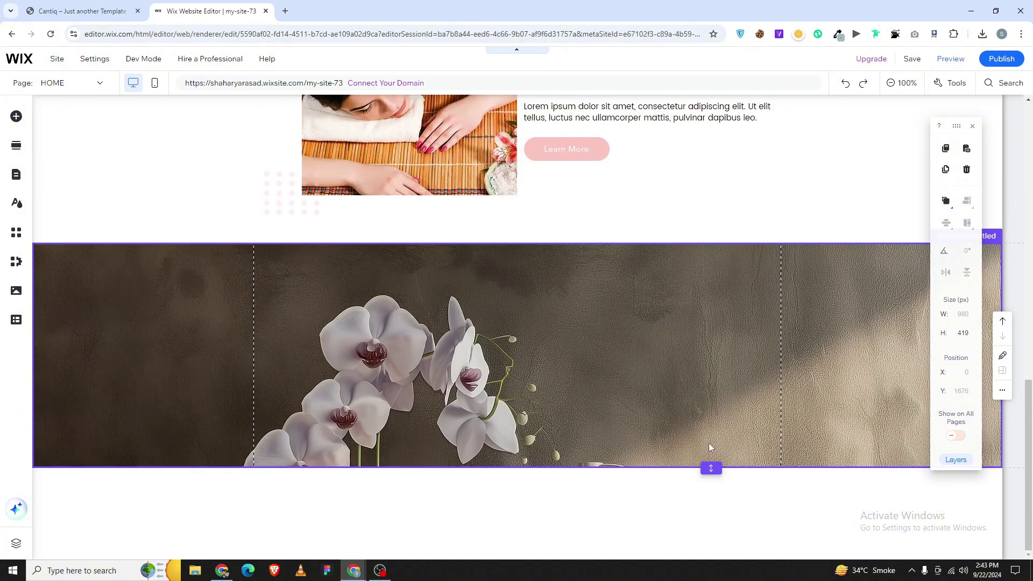
left_click(961, 333)
type("500")
key("Return")
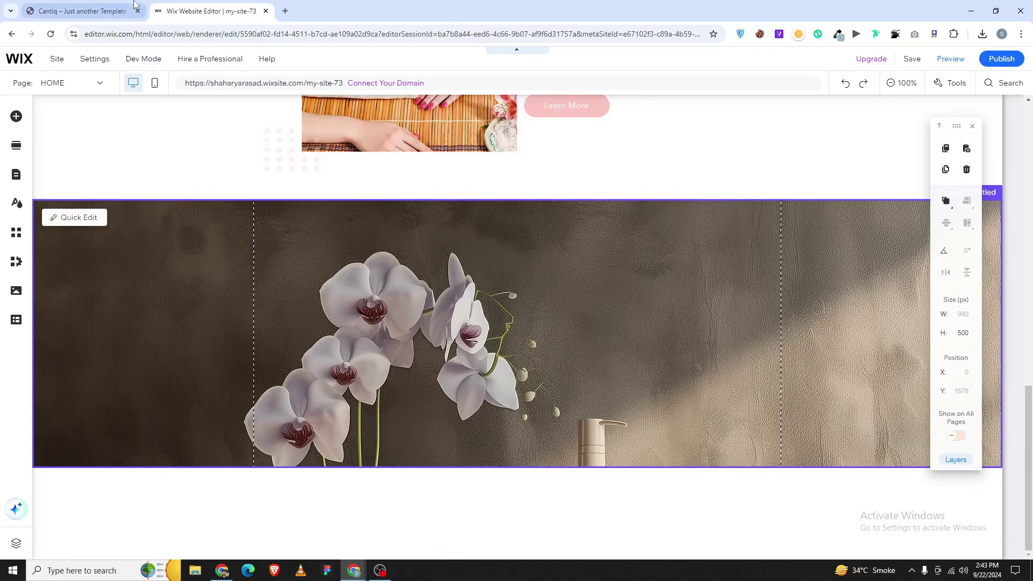
- Check the Cantiq statistics section, and add a blank classic strip to the orchid section, limited to the page's content width
left_click(80, 11)
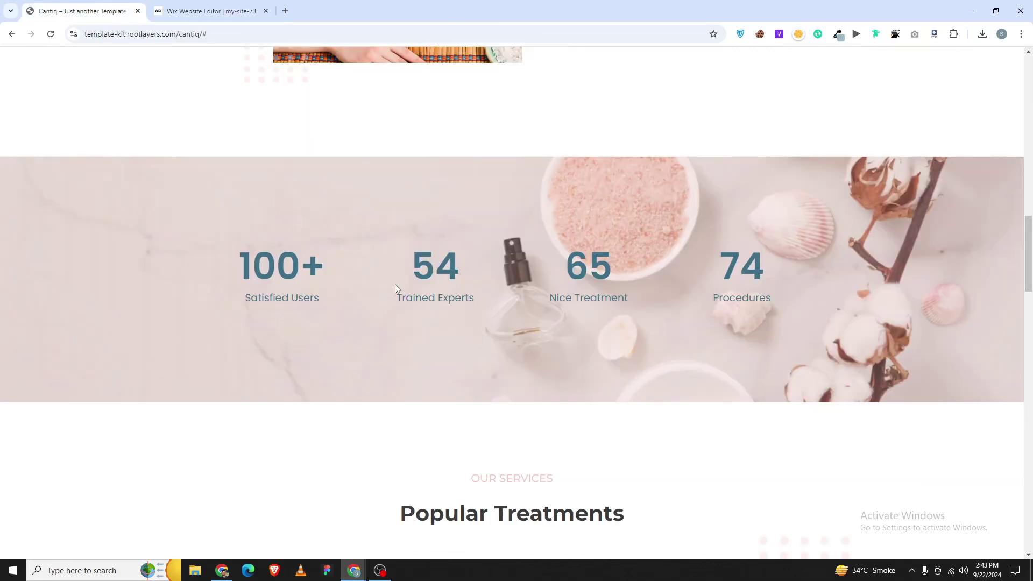
left_click_drag(316, 266, 239, 272)
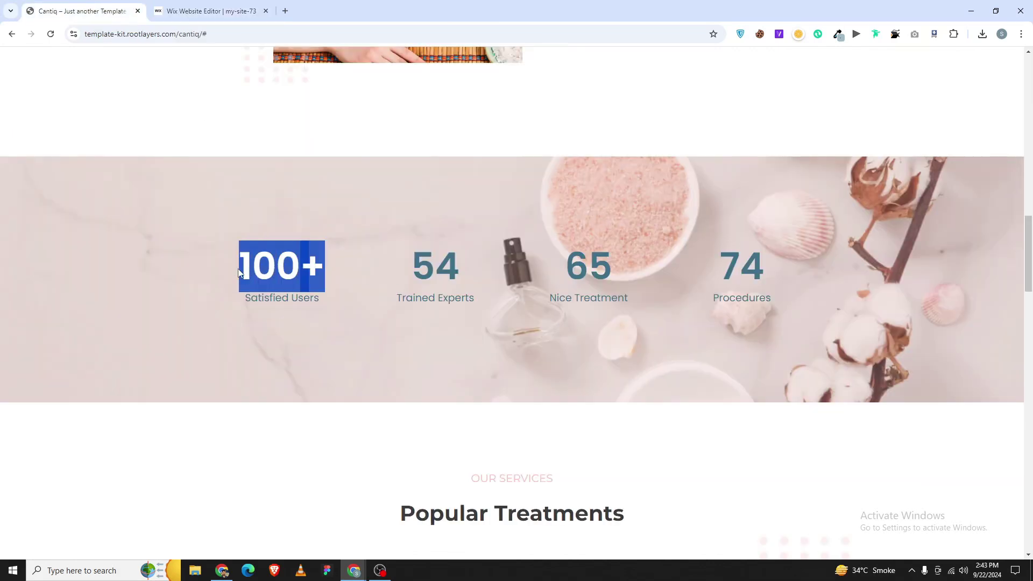
left_click(204, 197)
left_click(204, 11)
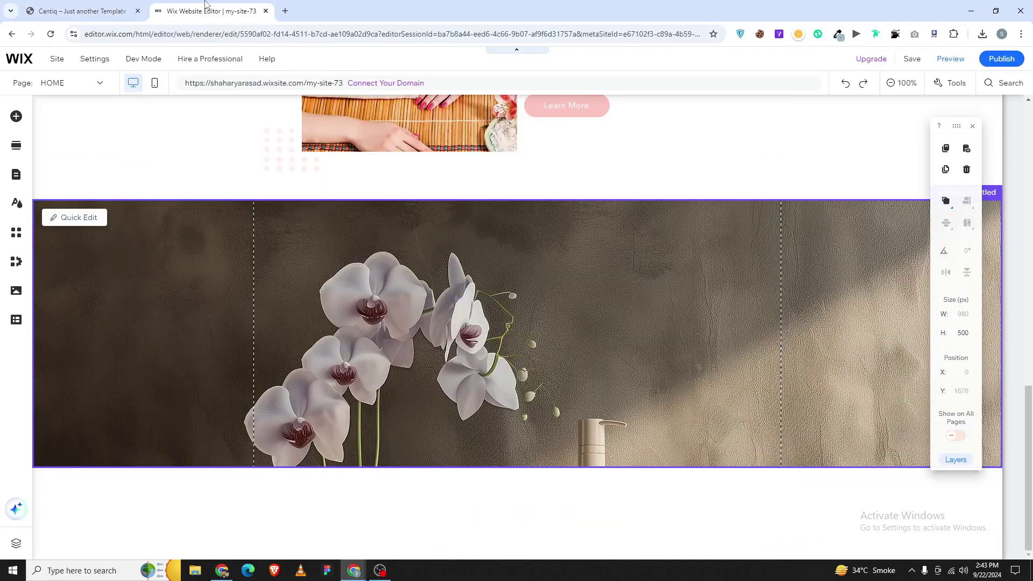
left_click(15, 117)
left_click(65, 195)
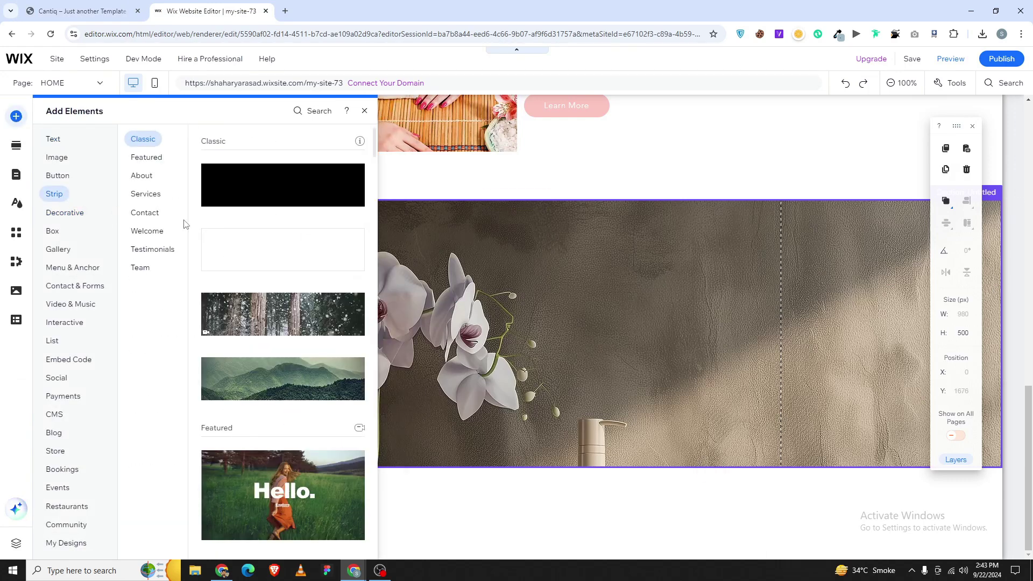
left_click(247, 252)
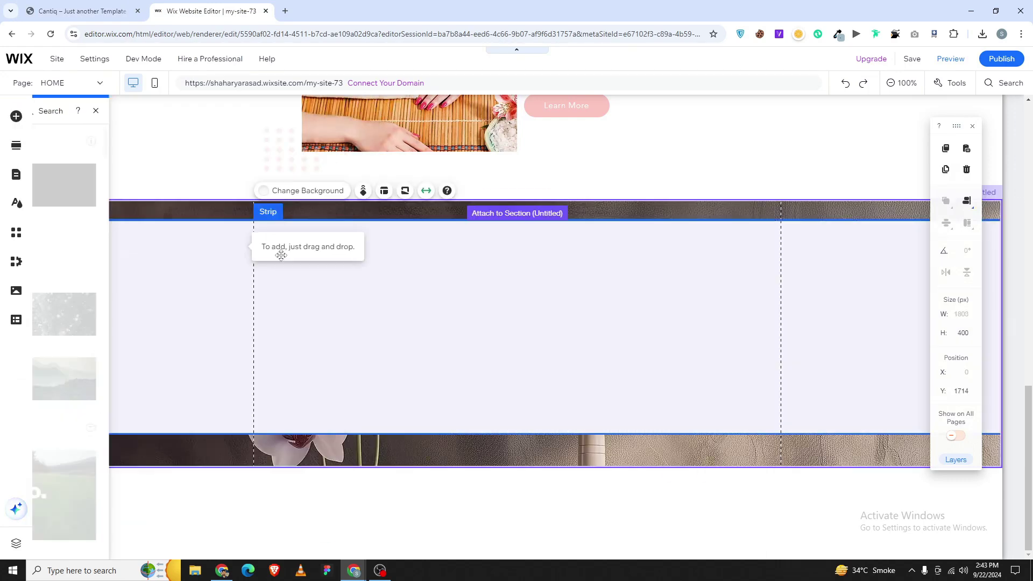
left_click(426, 191)
left_click(203, 265)
- Set the strip's background colour opacity to 0% and centre the strip vertically in the section
left_click(304, 191)
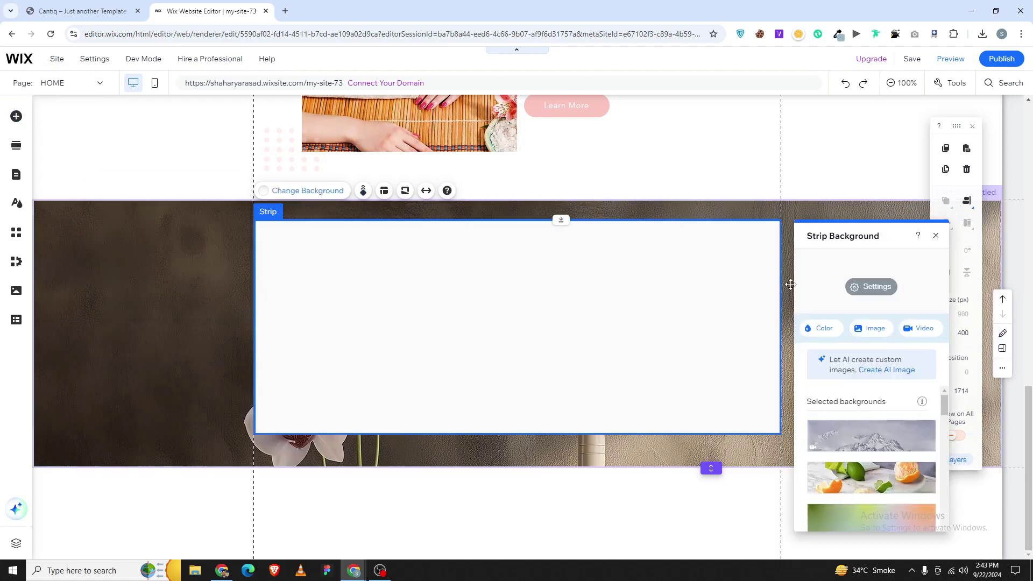
left_click(859, 287)
left_click_drag(868, 307, 710, 369)
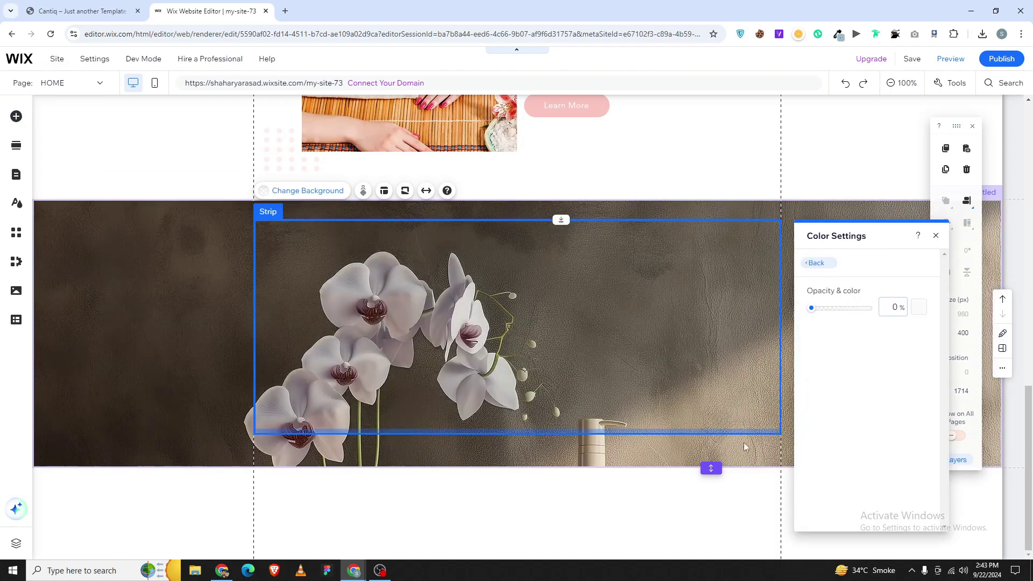
left_click(718, 431)
left_click(718, 430)
left_click(967, 202)
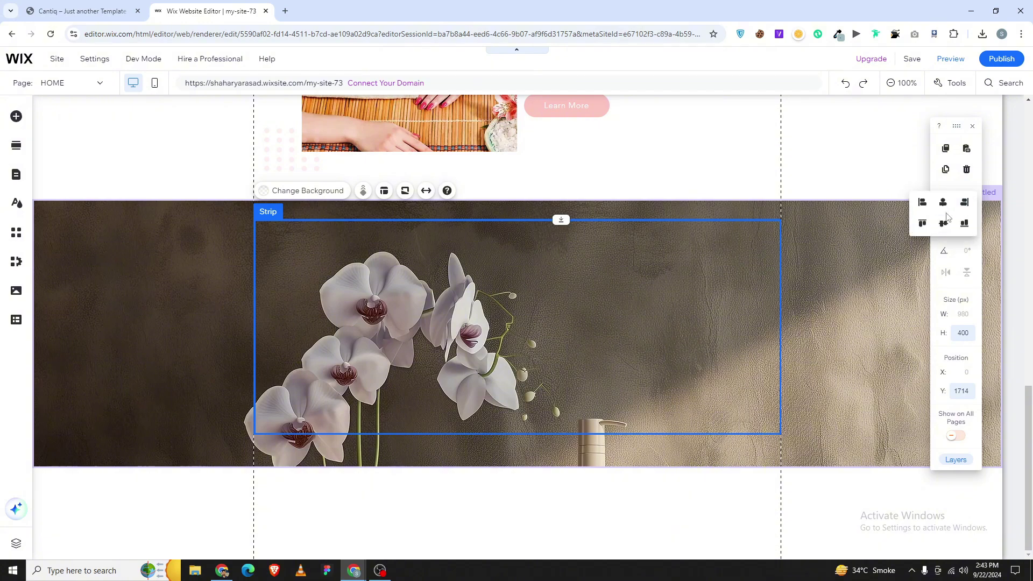
- Divide the transparent strip into four equal columns and reduce its height to about 184 px
left_click(384, 198)
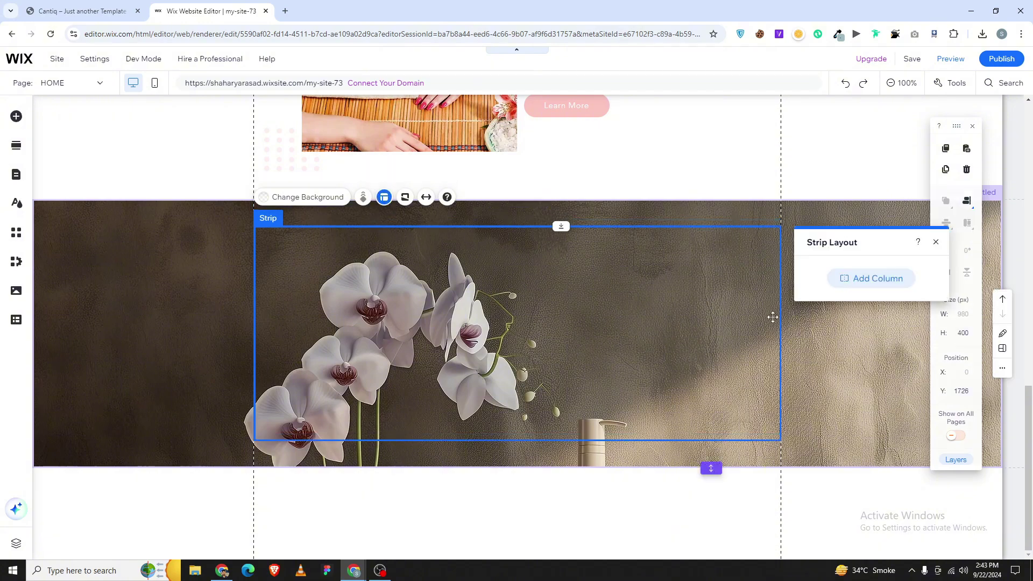
left_click(867, 279)
left_click(485, 320)
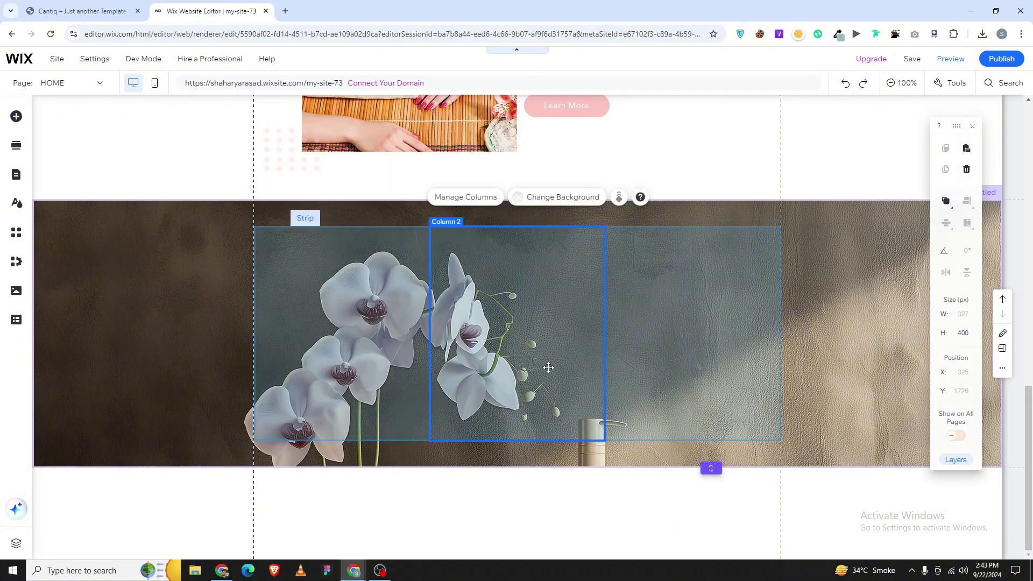
left_click_drag(559, 417, 552, 539)
key("ctrl+d")
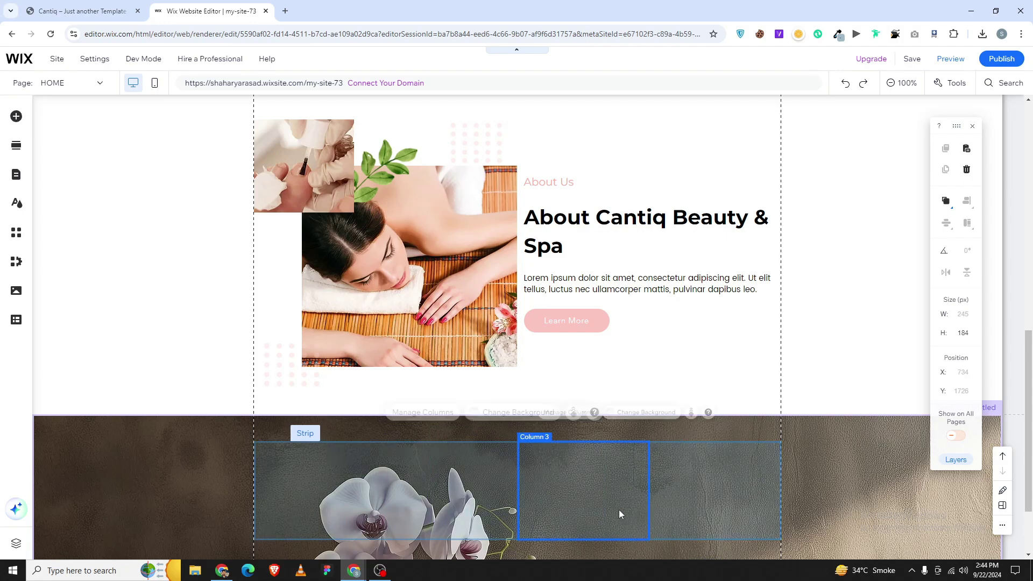
scroll(618, 512, "down", 2)
left_click(327, 405)
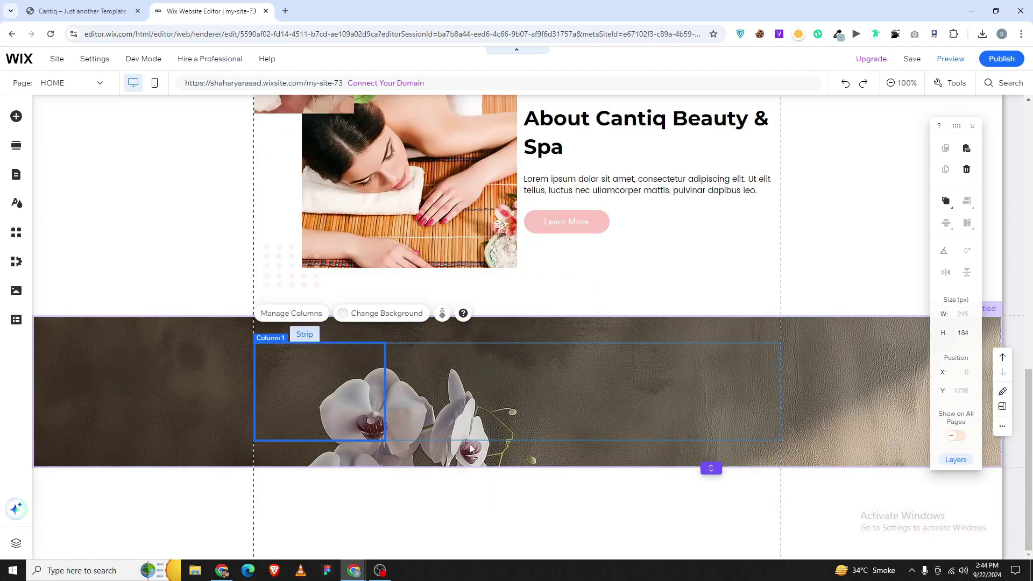
- Check the column layout against the Cantiq template and trim the strip's height to about 182 px
left_click(83, 10)
left_click(210, 11)
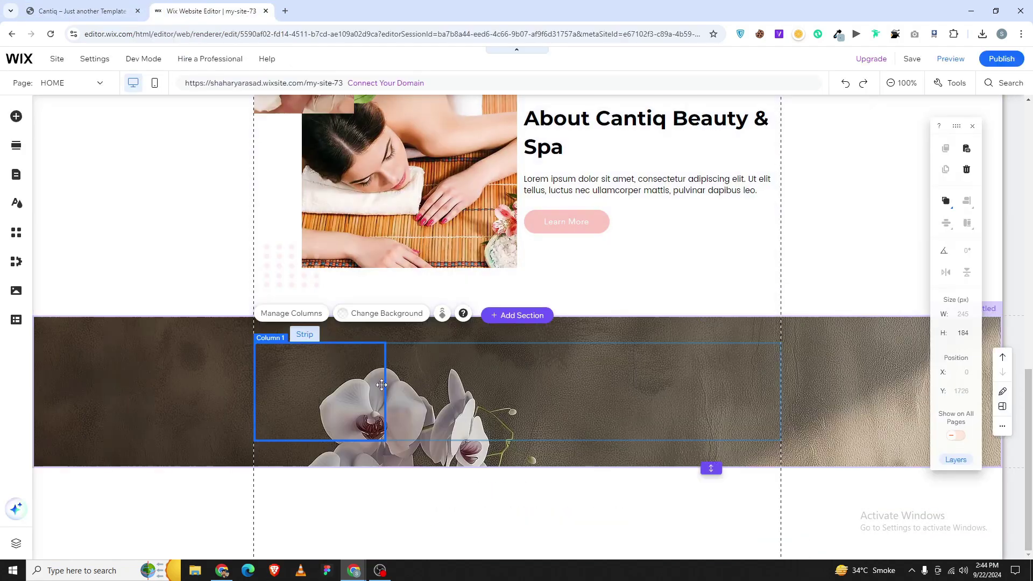
left_click_drag(340, 445, 325, 442)
left_click_drag(397, 449, 397, 448)
- Try a height of 400 px for the orchid background section, and set it to 500 px
left_click(853, 434)
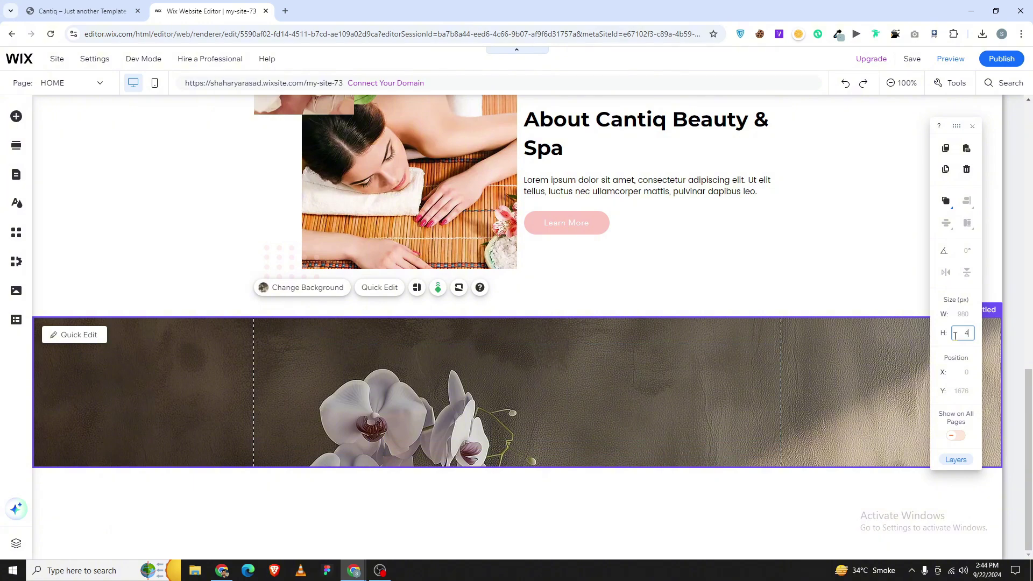
left_click(955, 337)
type("400")
key("Return")
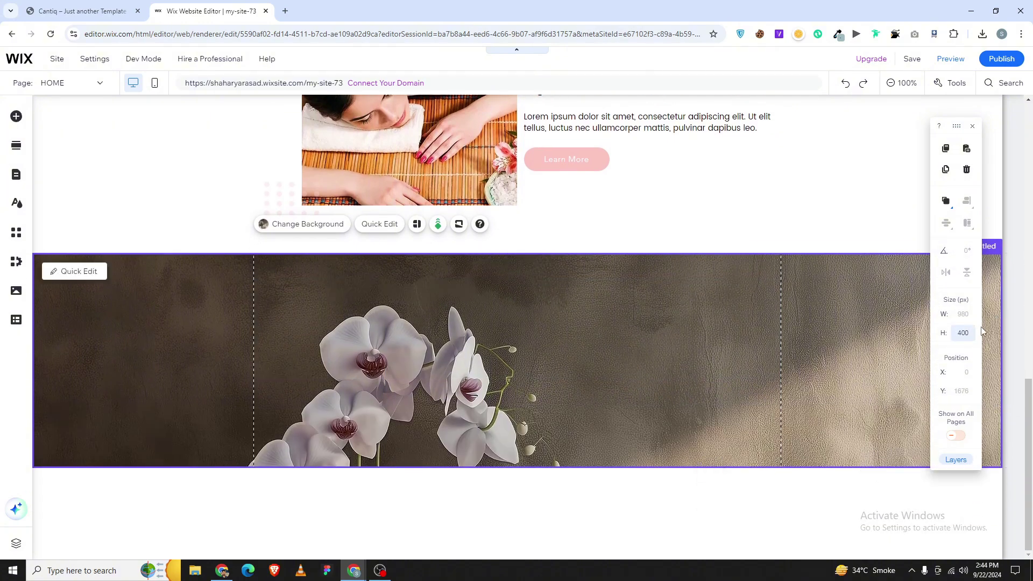
type("500")
key("Return")
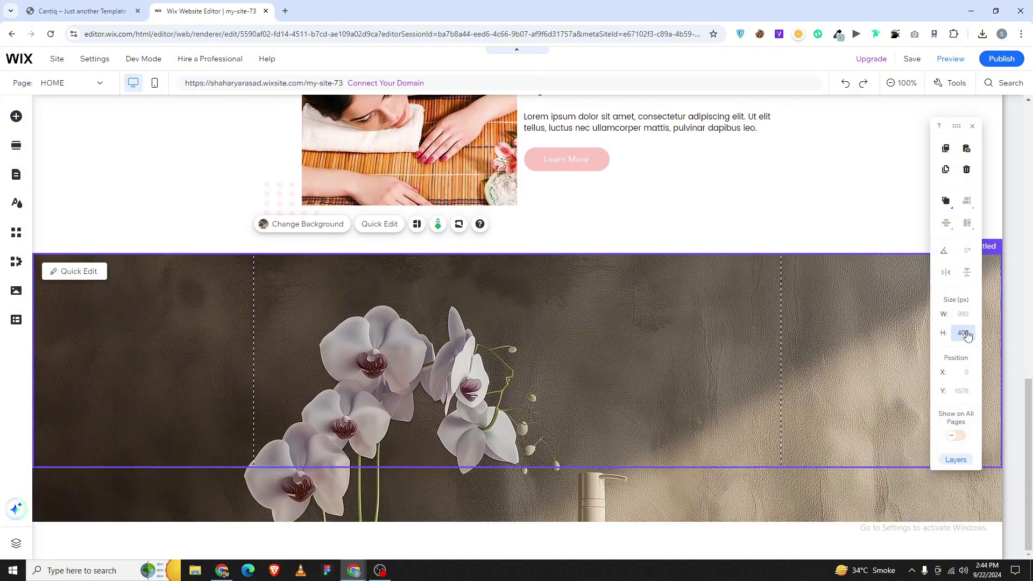
- Set the four-column strip's height to 200 px and centre the strip vertically in the orchid section
left_click(518, 350)
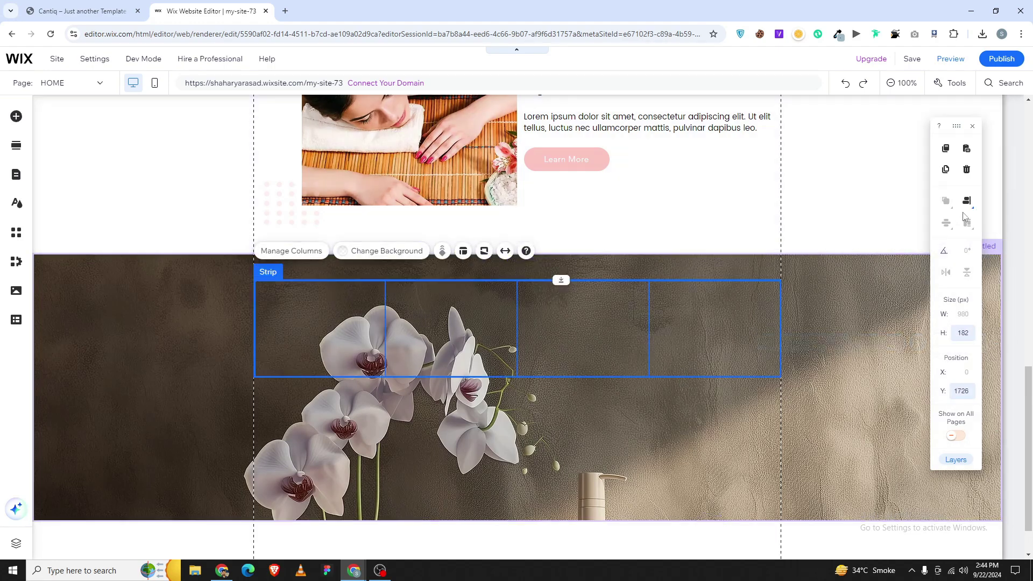
left_click_drag(582, 305, 570, 347)
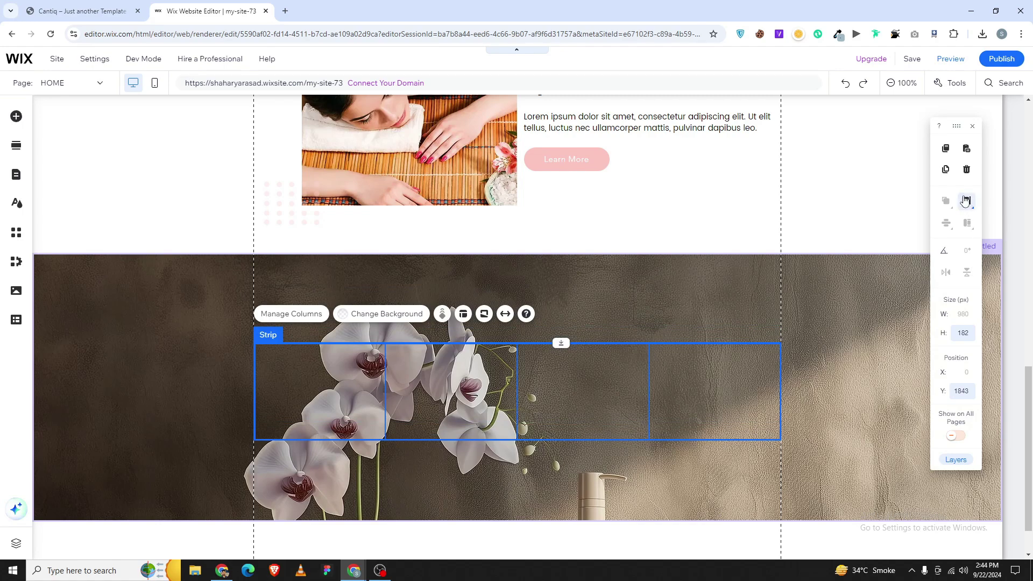
left_click(963, 333)
mouse_move(966, 209)
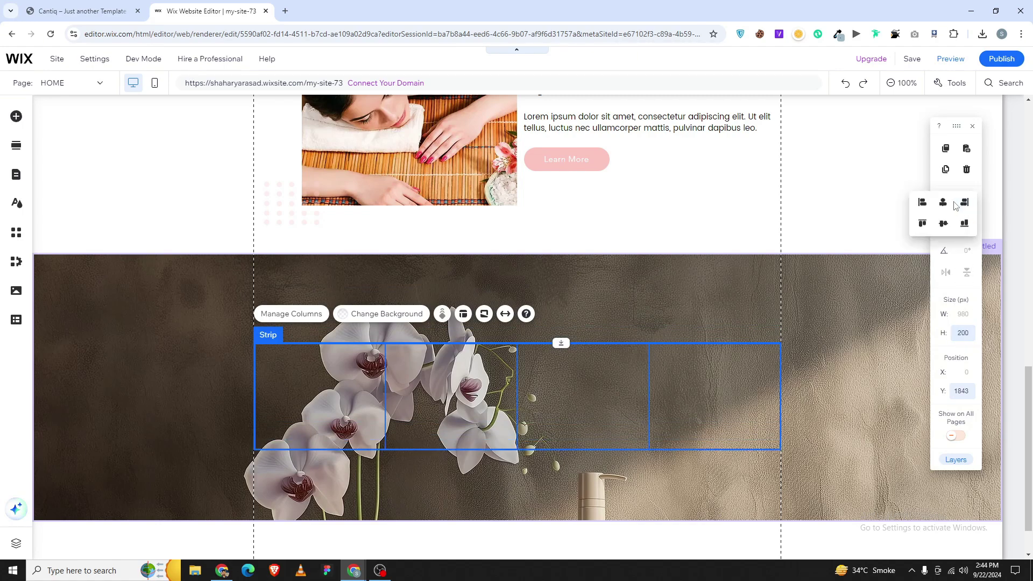
left_click(950, 225)
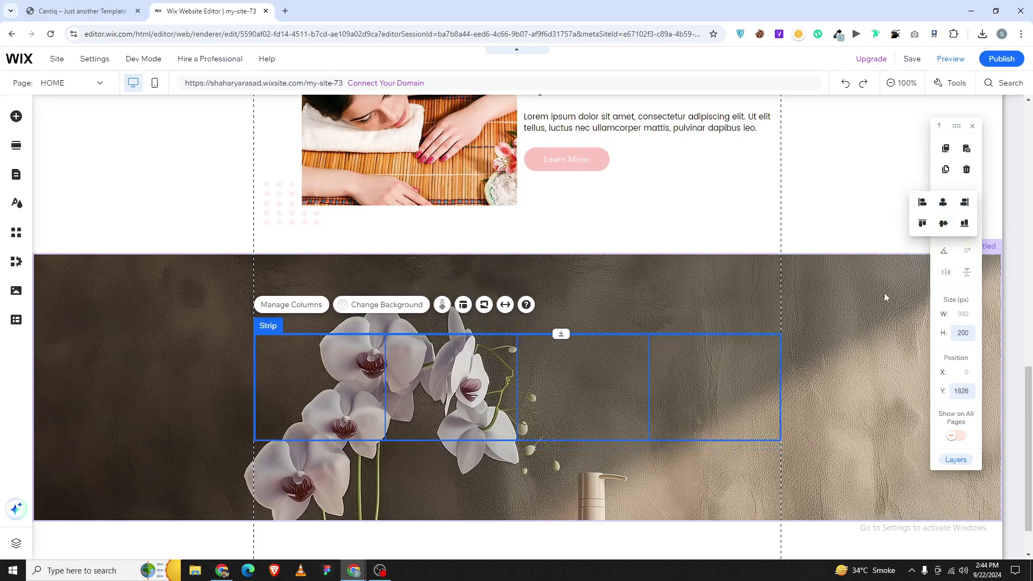
left_click(736, 364)
left_click(594, 408)
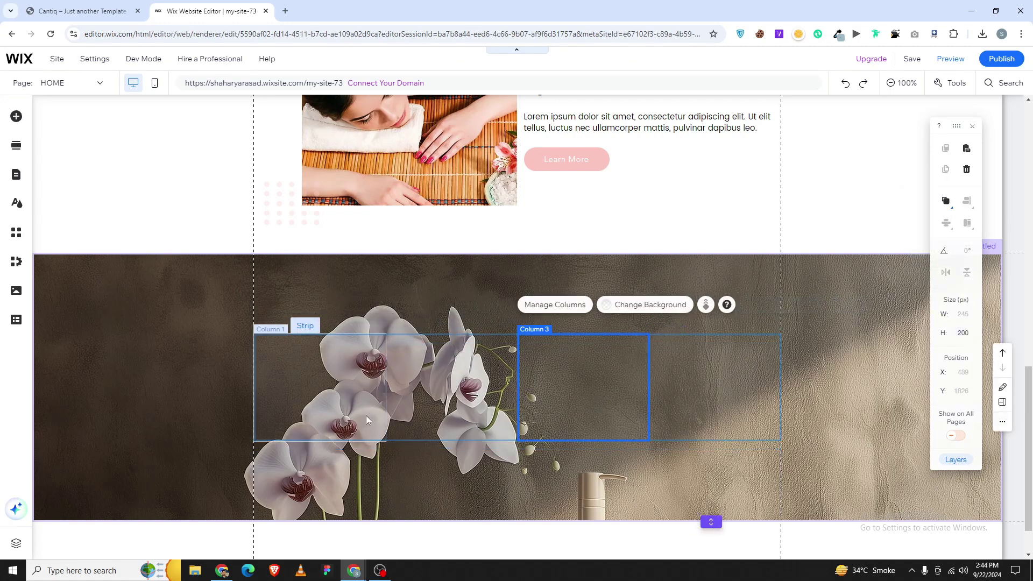
left_click(366, 416)
left_click(220, 380)
left_click(220, 380)
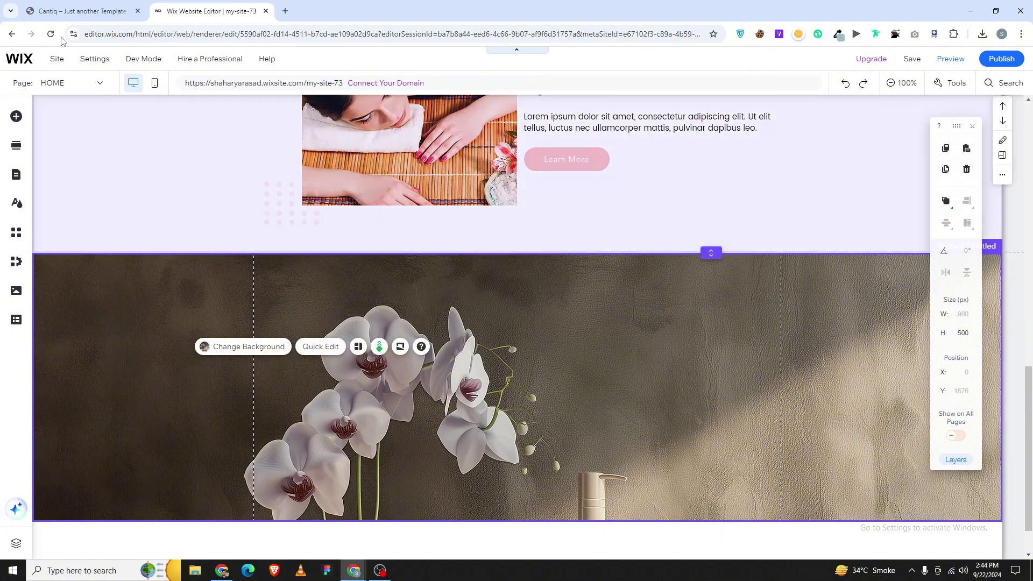
- Add a Heading 1 text reading "100+" to the orchid section, matching the first statistic in the Cantiq template
left_click(87, 11)
left_click_drag(343, 262, 240, 270)
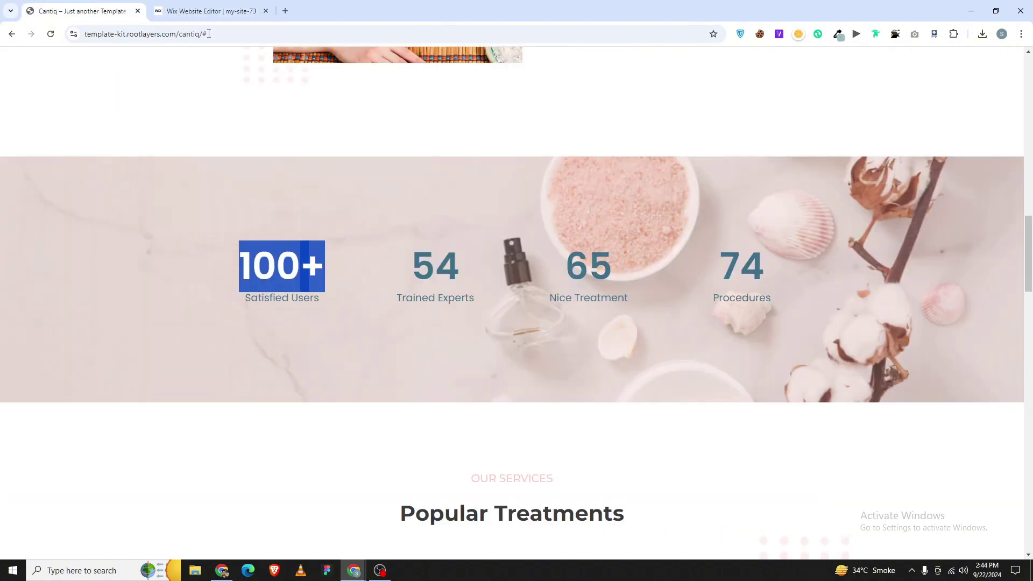
left_click(207, 11)
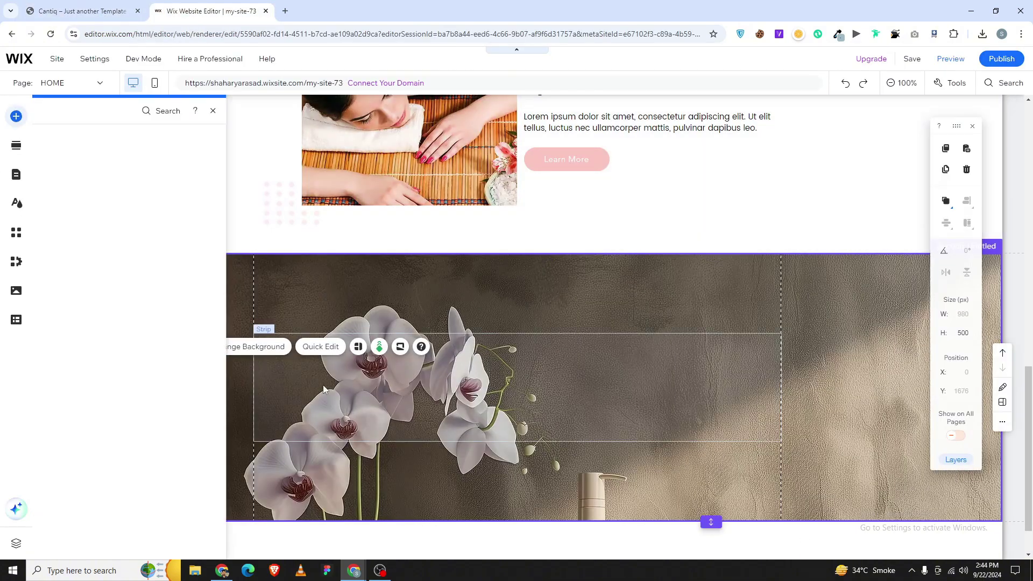
left_click(16, 117)
left_click(54, 139)
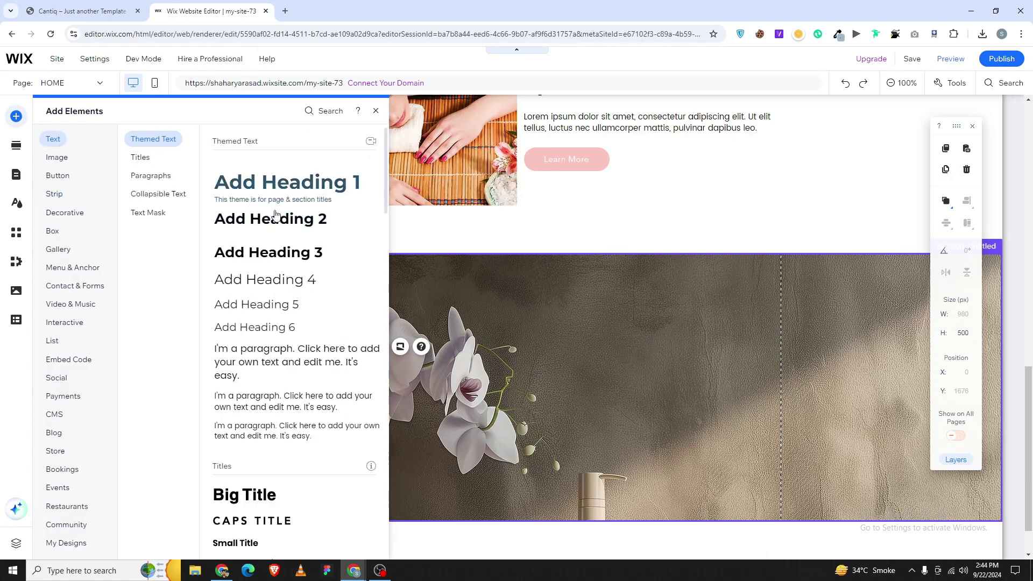
left_click_drag(271, 217, 543, 370)
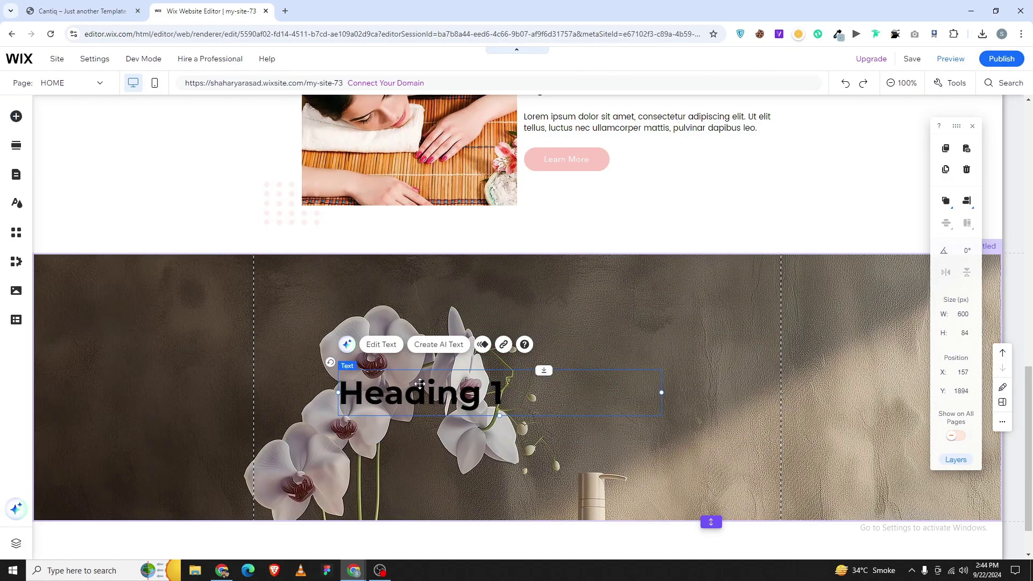
double_click(542, 372)
type("100+")
- Narrow the "100+" text box to about 175 px wide and centre-align its text
key("ctrl+a")
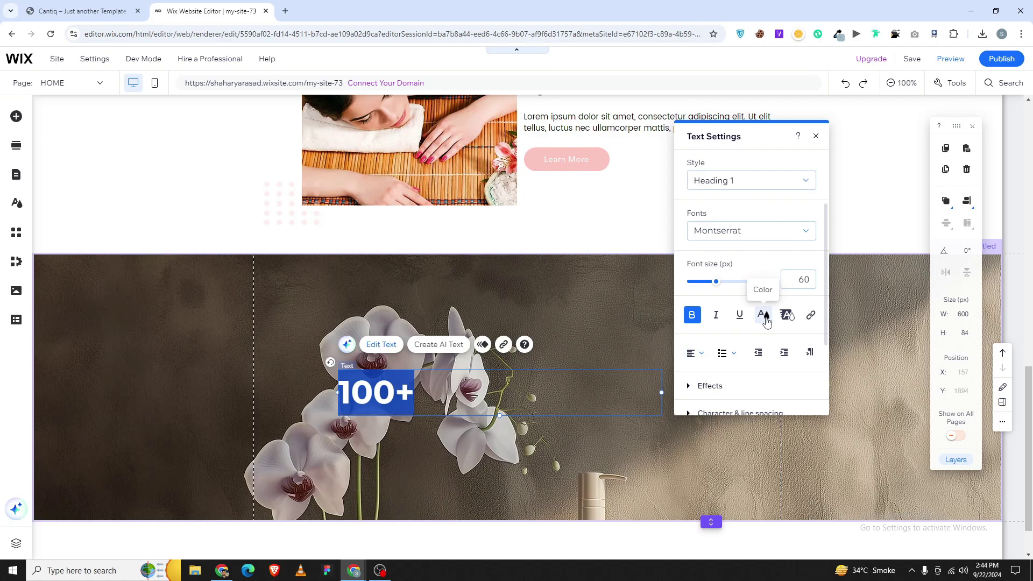
left_click_drag(661, 392, 467, 392)
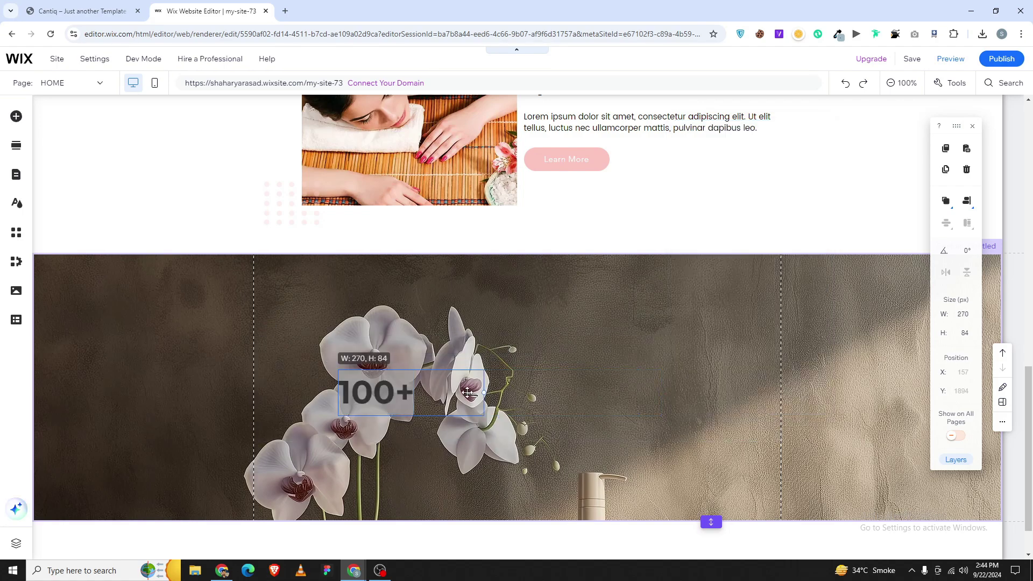
double_click(433, 392)
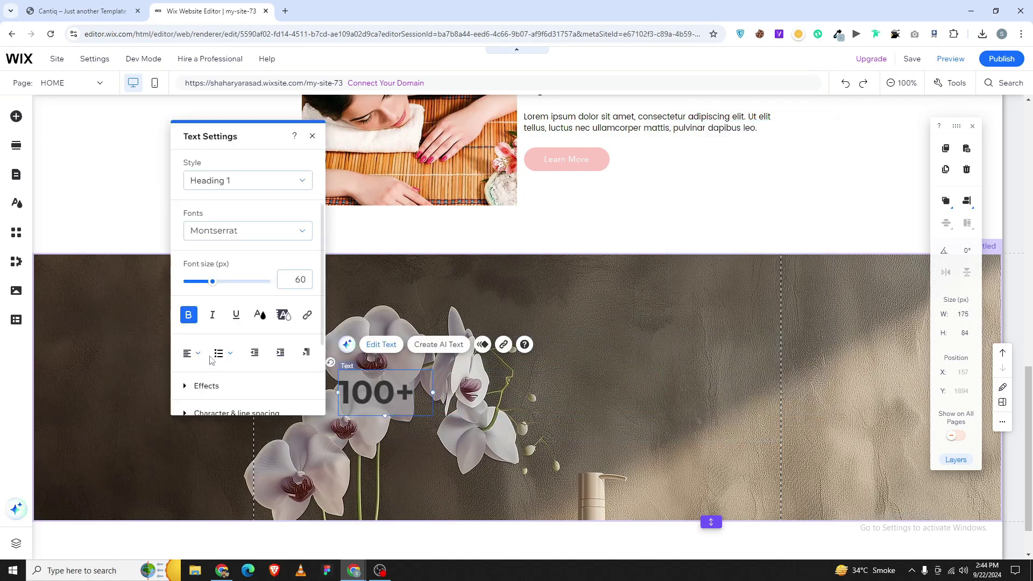
left_click(191, 352)
left_click(188, 377)
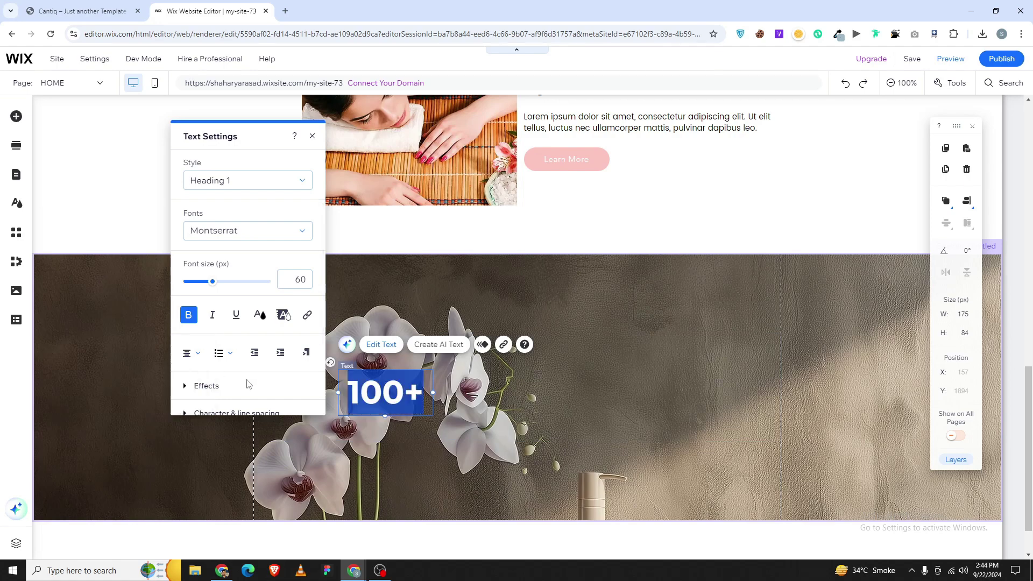
- Colour the "100+" text with the saved pale blue #9EB9C6
left_click(262, 318)
left_click(256, 321)
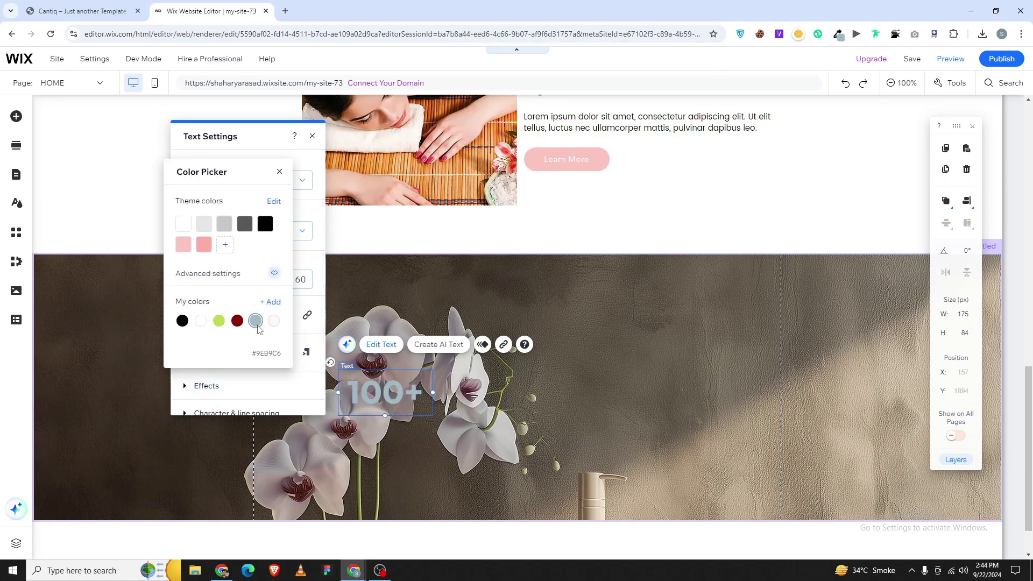
- Move the "100+" text into the strip's first column and center it there horizontally and vertically
left_click(400, 450)
left_click(401, 450)
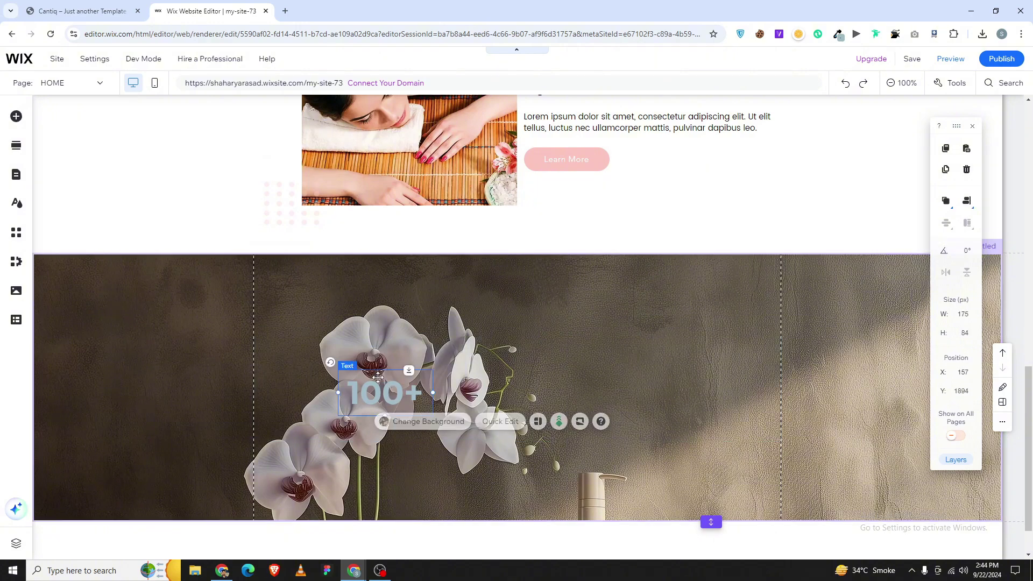
left_click_drag(386, 377, 320, 360)
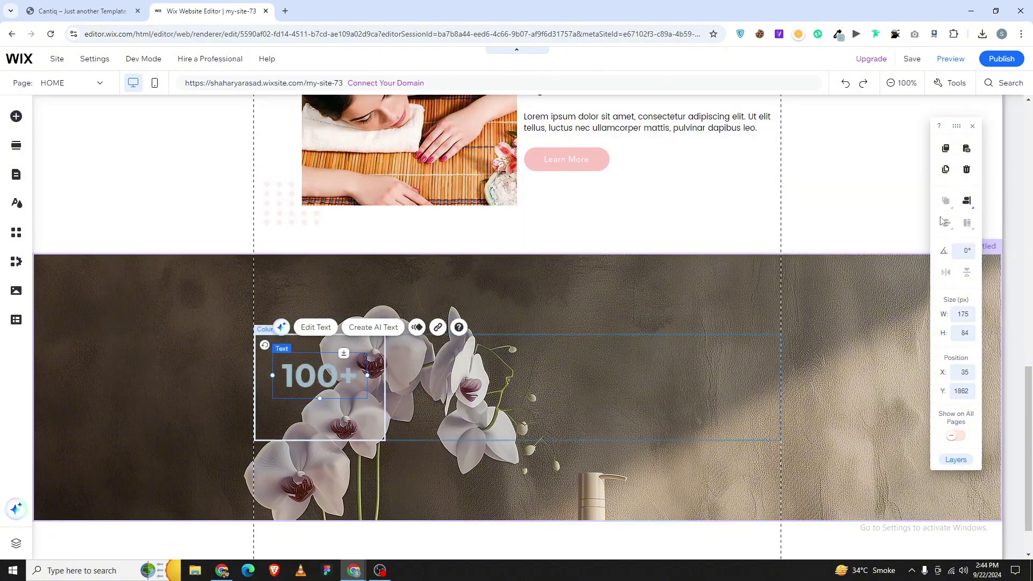
mouse_move(960, 209)
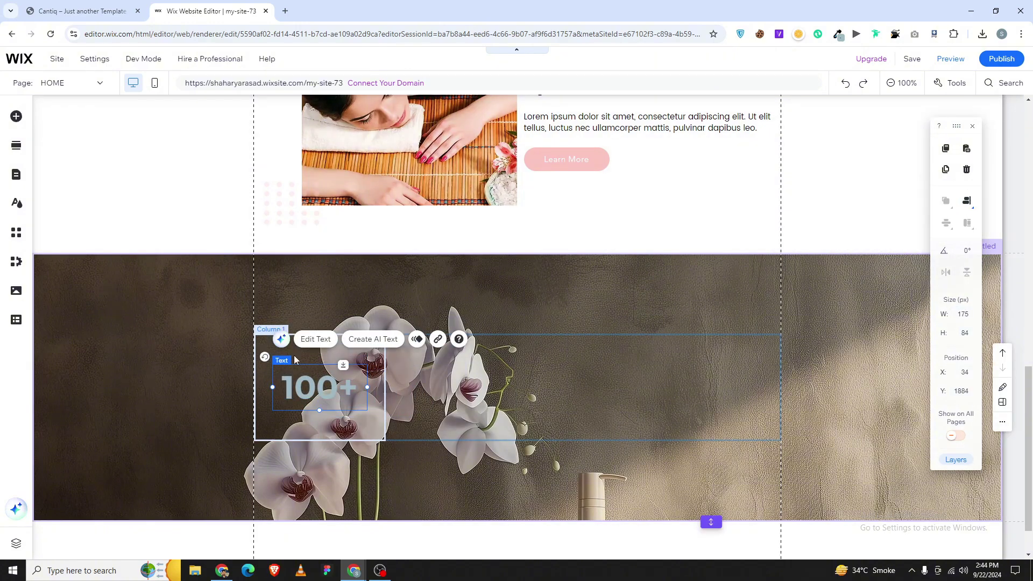
- Switch to the Cantiq reference site and sample the blue of its counter numbers, #407088, with the color picker extension
left_click(95, 5)
left_click(421, 241)
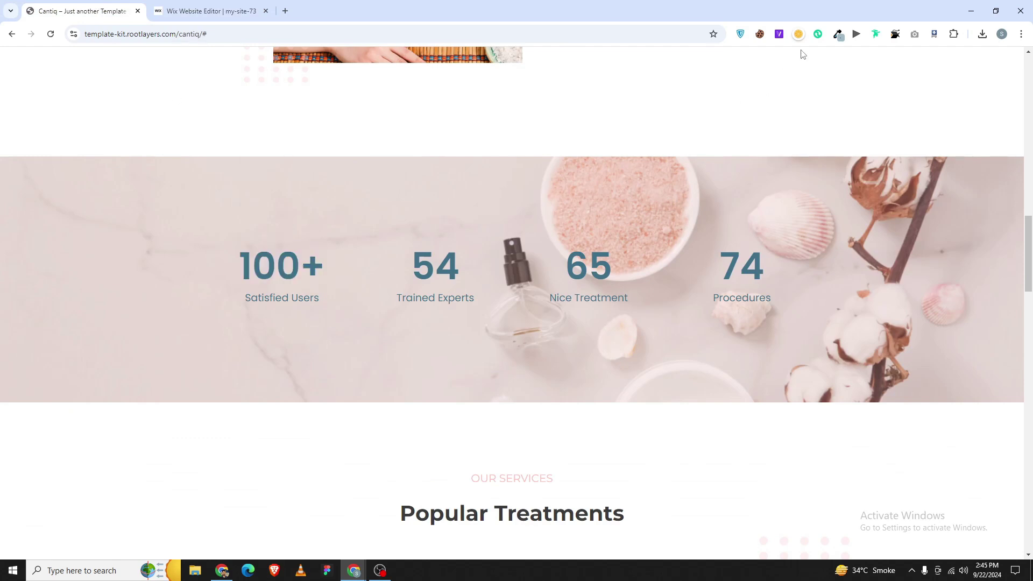
left_click(838, 35)
left_click(780, 65)
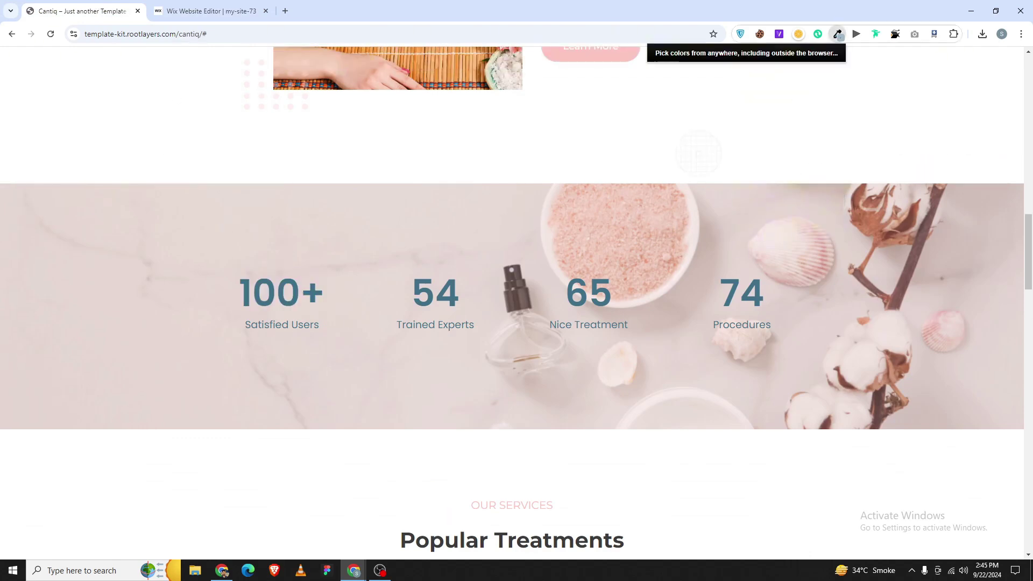
left_click(451, 298)
scroll(271, 175, "down", 1)
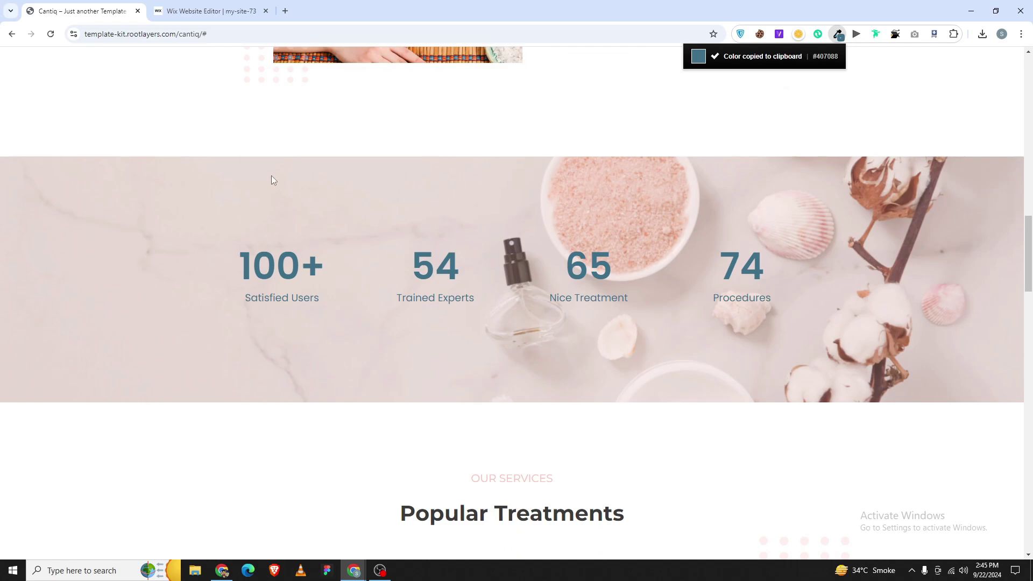
- Back in the Wix editor, add #407088 as a custom color and apply it to the "100+" text
left_click(210, 11)
left_click(315, 339)
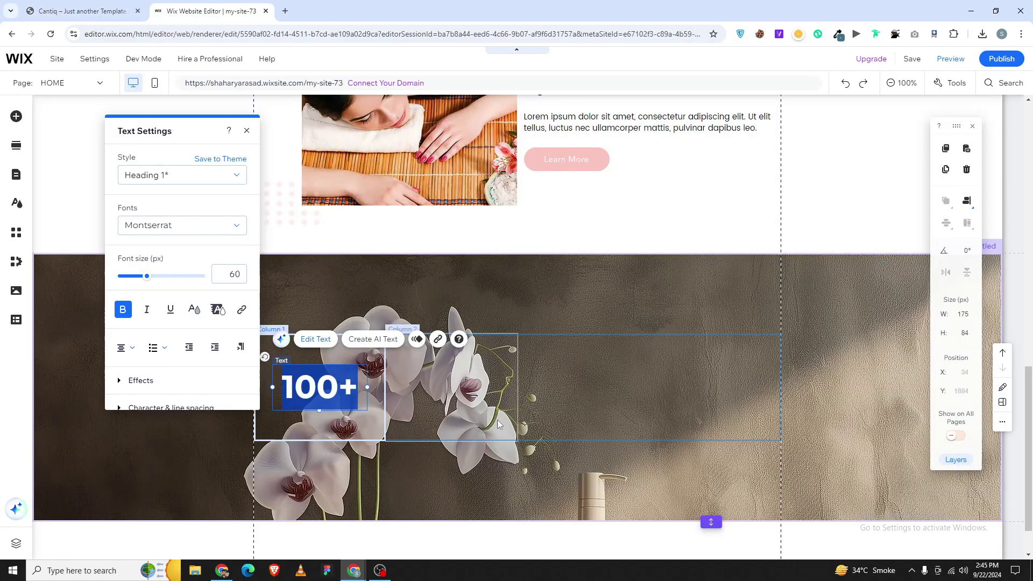
left_click(208, 314)
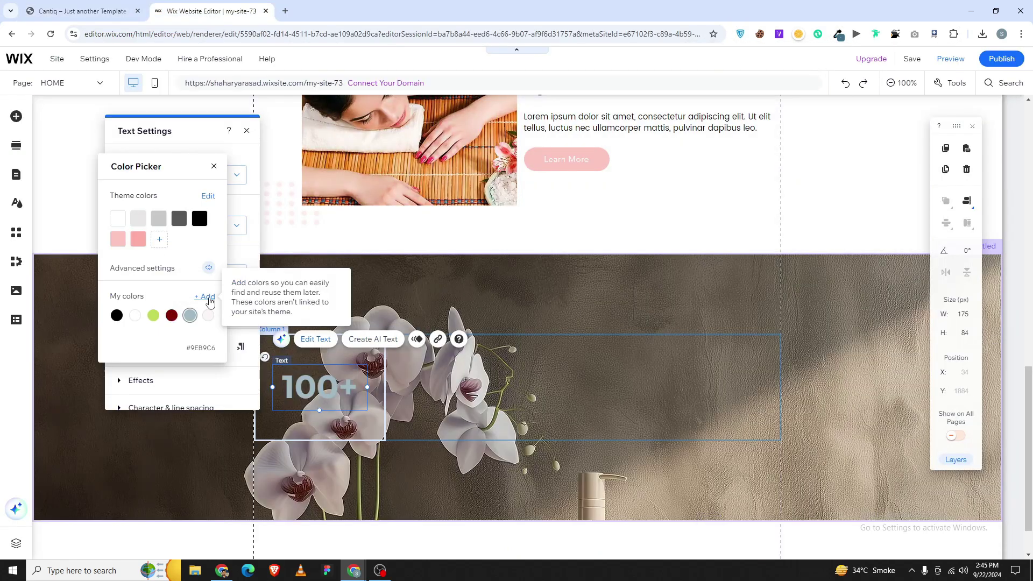
left_click(210, 320)
key("ctrl+a")
key("ctrl+v")
left_click(196, 352)
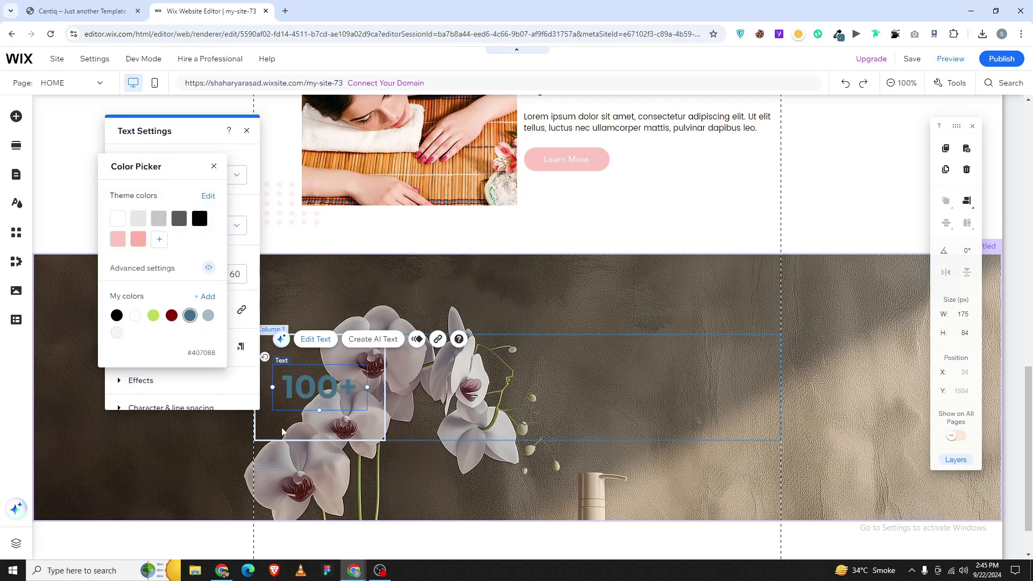
left_click(316, 435)
- Compare the counter section's background with the reference site and set the background image opacity to 90%
left_click(453, 308)
left_click(473, 279)
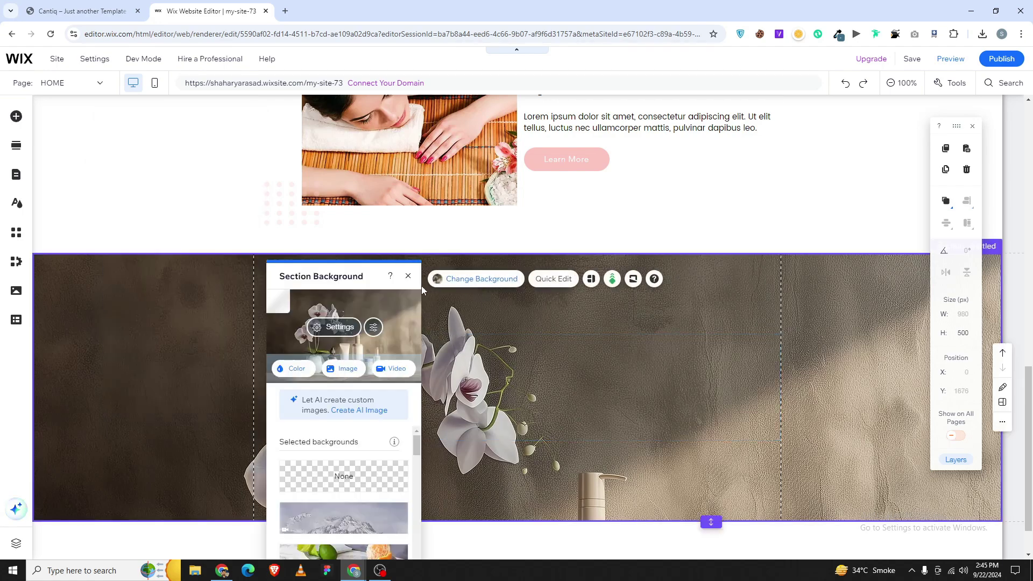
left_click(89, 5)
left_click(210, 11)
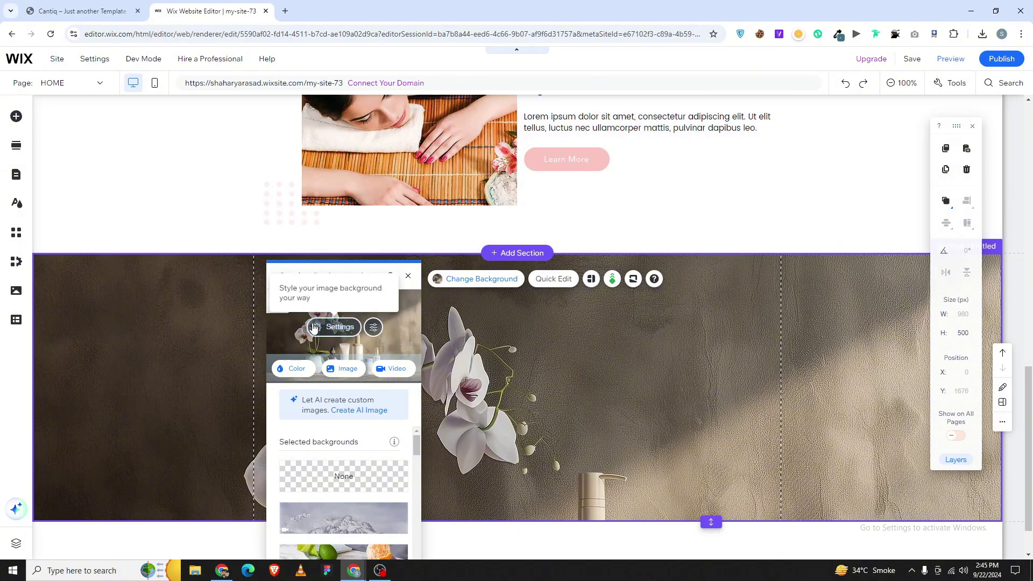
left_click(333, 327)
mouse_move(350, 353)
left_mouse_down()
mouse_move(337, 355)
mouse_move(347, 355)
left_mouse_up()
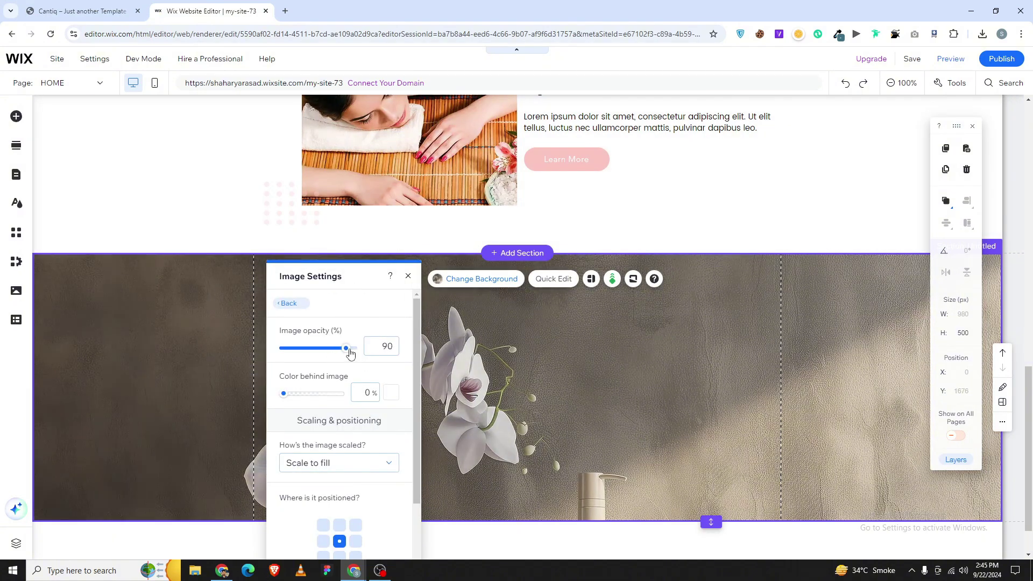
left_click(422, 364)
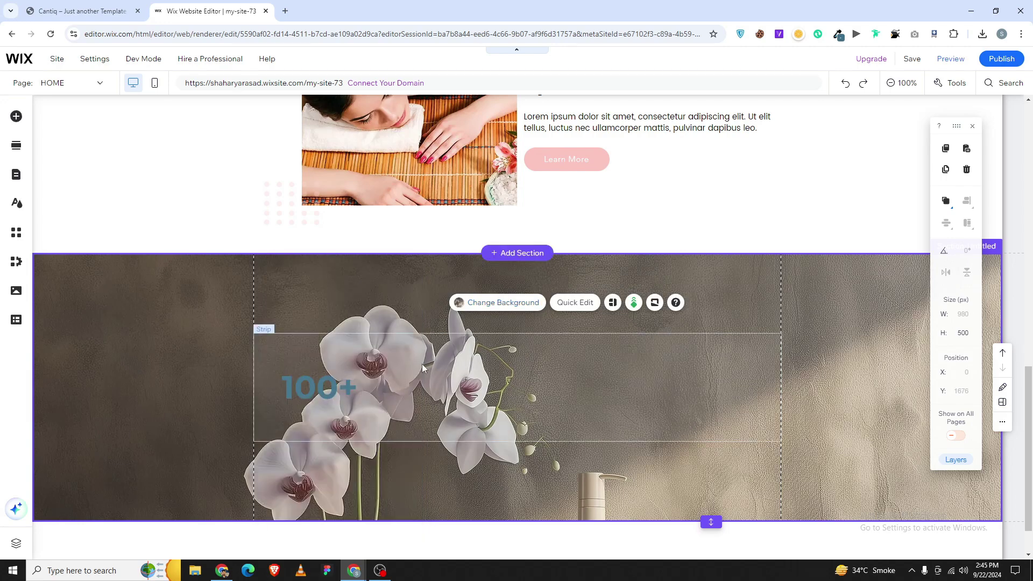
- Align the "100+" text to the top of the strip's first column
left_click(313, 395)
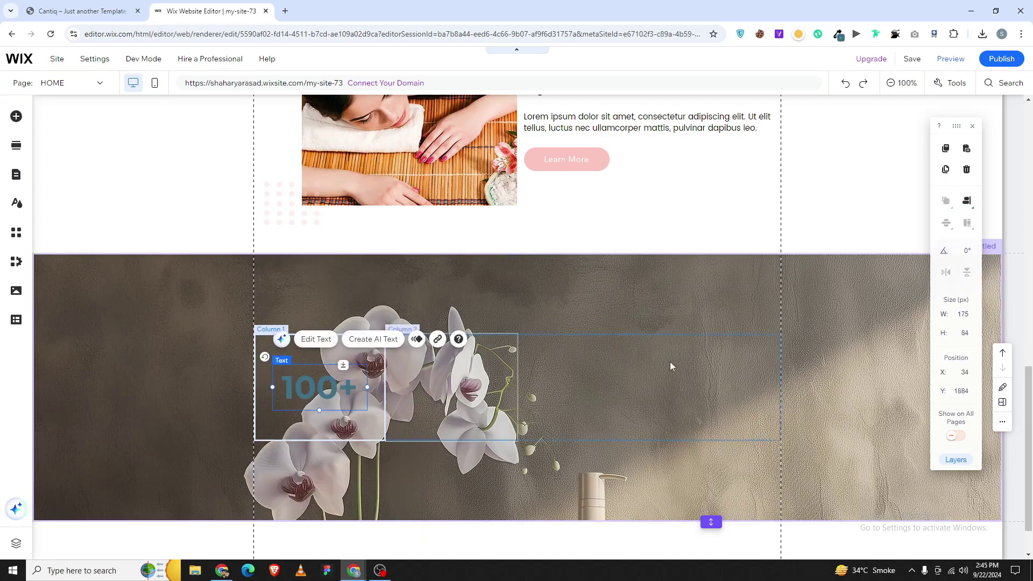
left_click(967, 204)
left_click(922, 225)
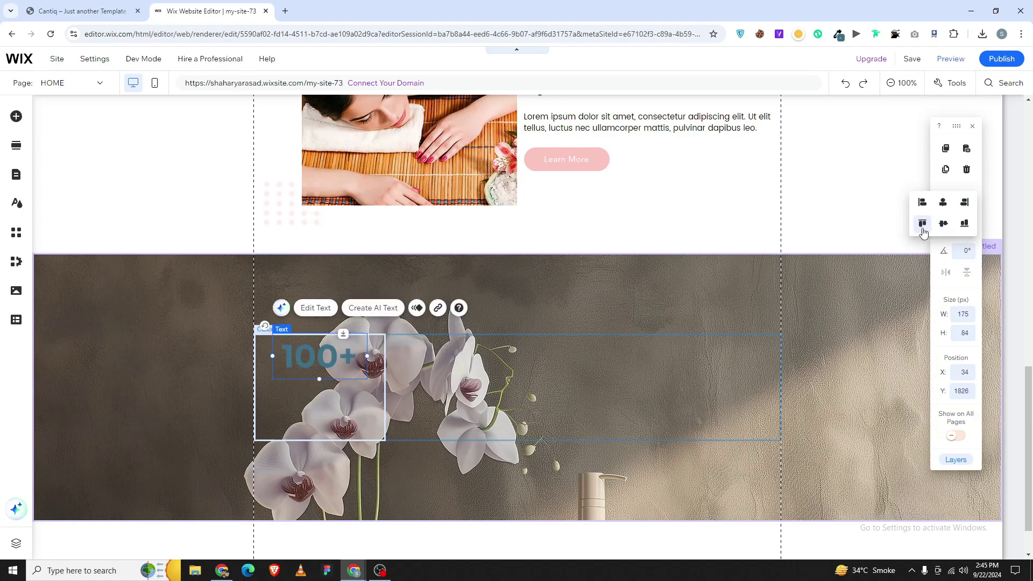
- Add a themed paragraph below "100+" with the label "Satisfied Users" copied from the reference site
left_click(82, 11)
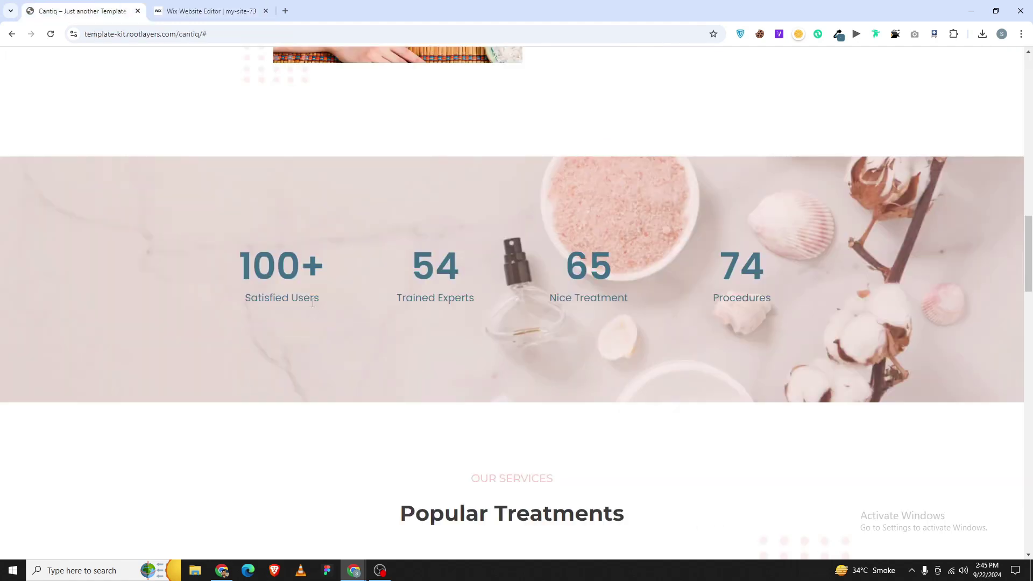
left_click_drag(319, 296, 214, 299)
left_click(210, 10)
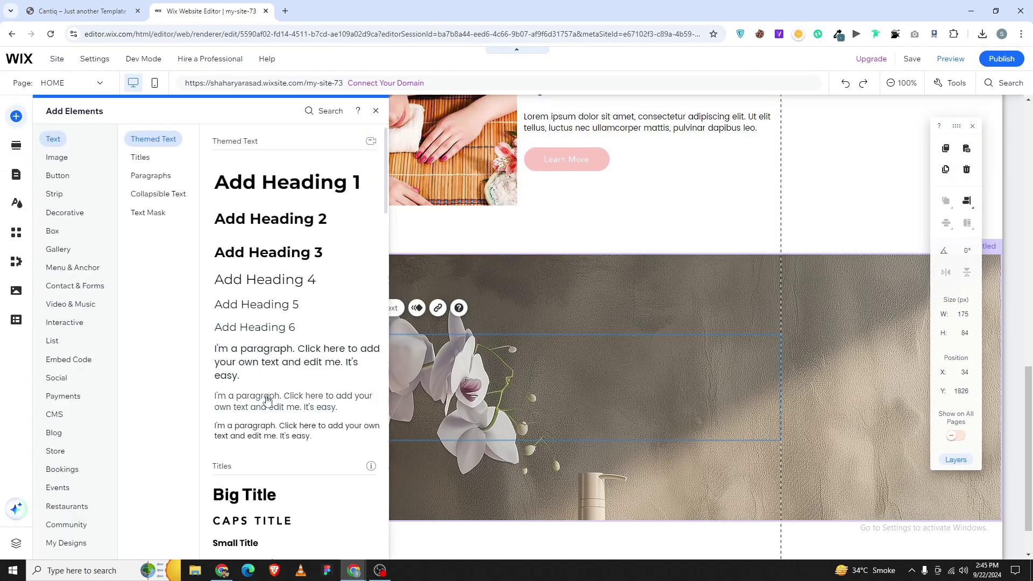
left_click_drag(265, 397, 334, 389)
double_click(334, 392)
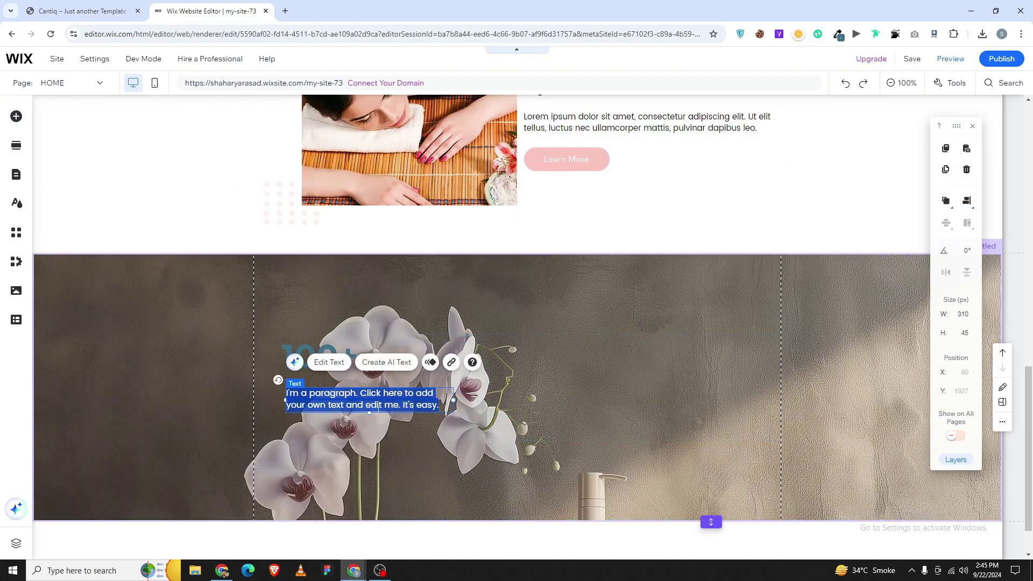
key("ctrl+v")
- Format the "Satisfied Users" label with color #407088, centered alignment and a font size of 17 px
left_click(207, 311)
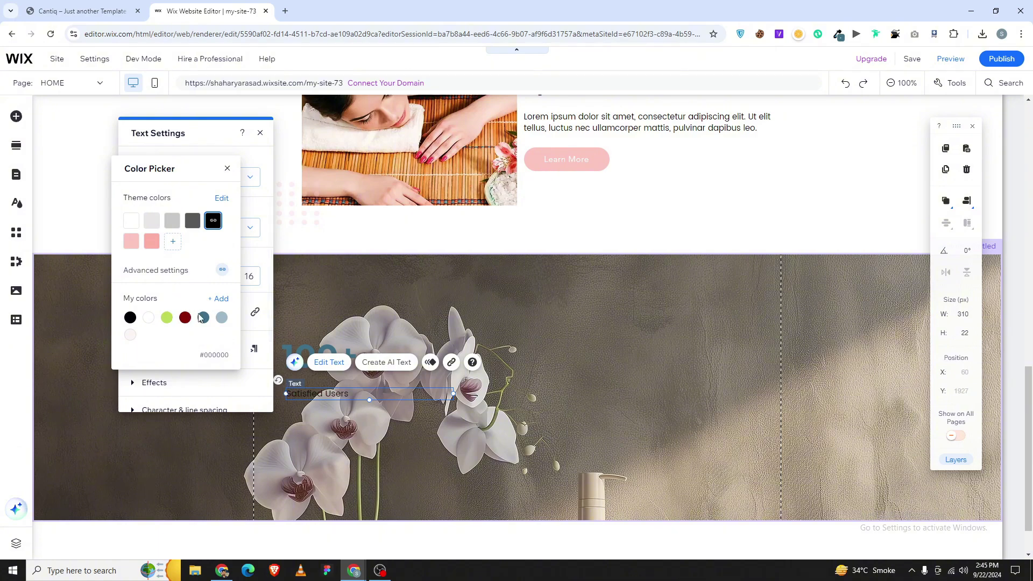
key("Escape")
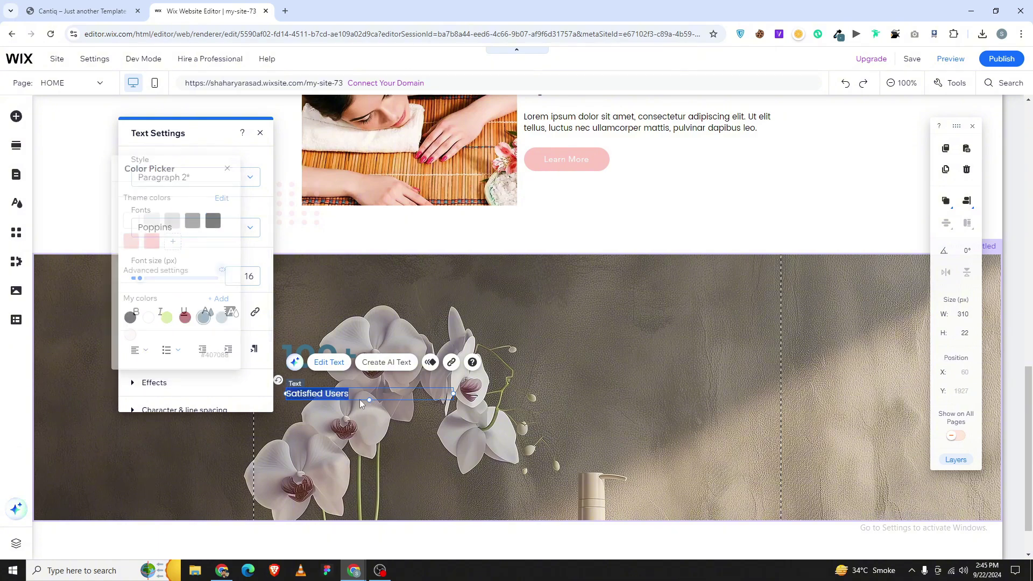
left_click(143, 353)
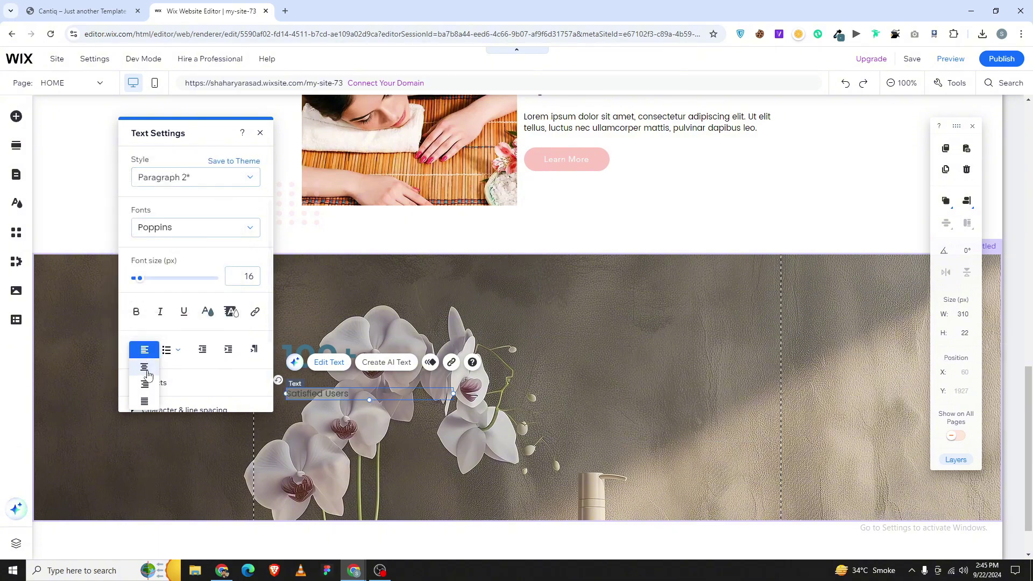
left_click(147, 378)
left_click(242, 282)
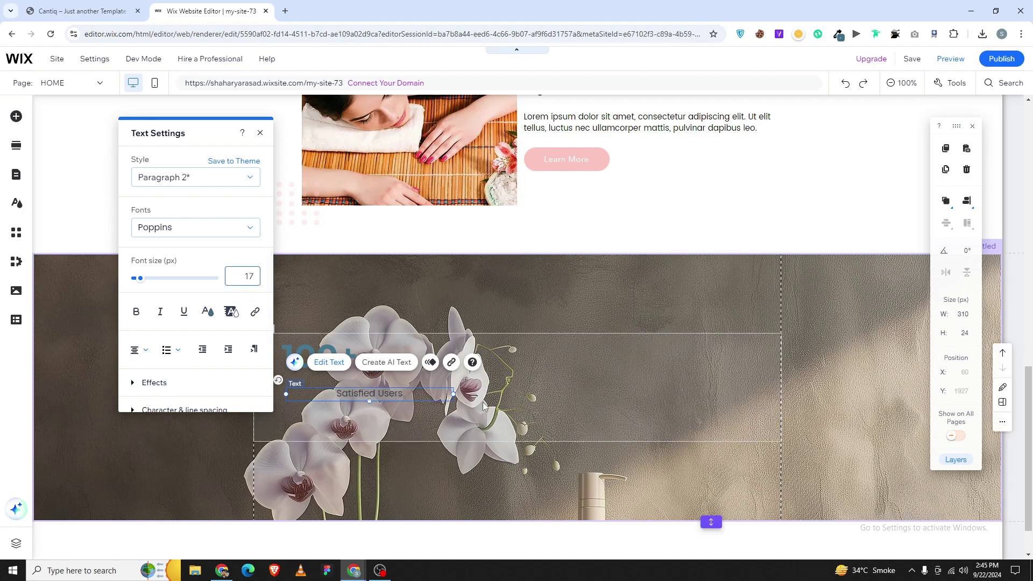
- Narrow the "Satisfied Users" text box to about 136 px and place it directly beneath "100+"
left_click(408, 415)
left_click(430, 394)
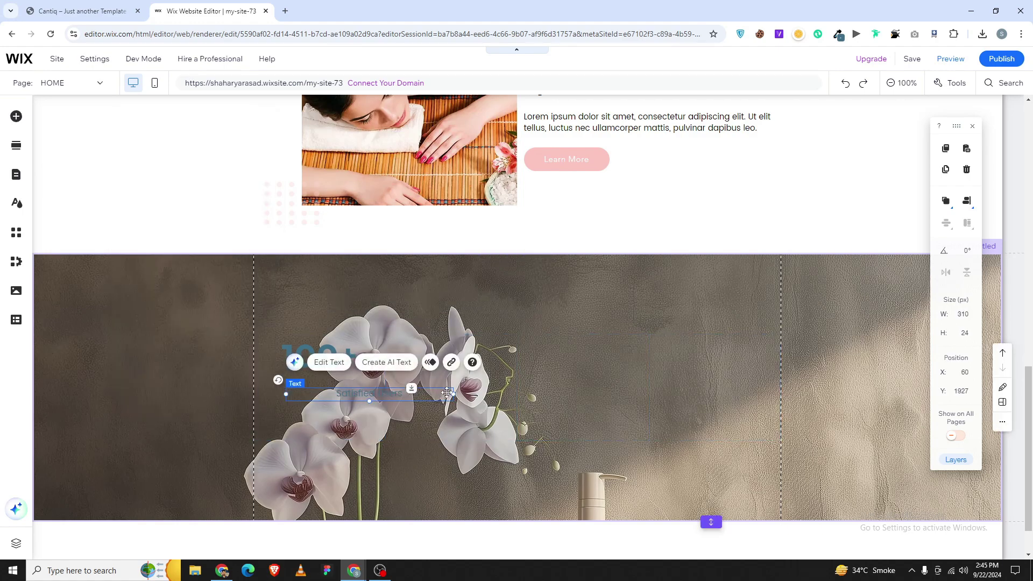
left_click_drag(446, 393, 322, 404)
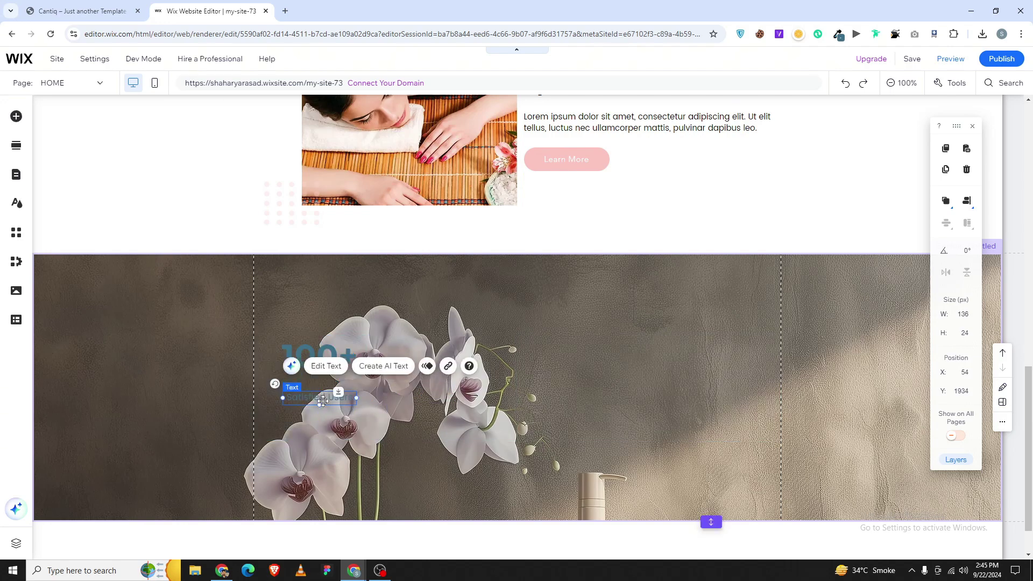
- Group the "100+" and "Satisfied Users" texts and center the group vertically in the first column
left_click(322, 337, "shift")
left_click(308, 314)
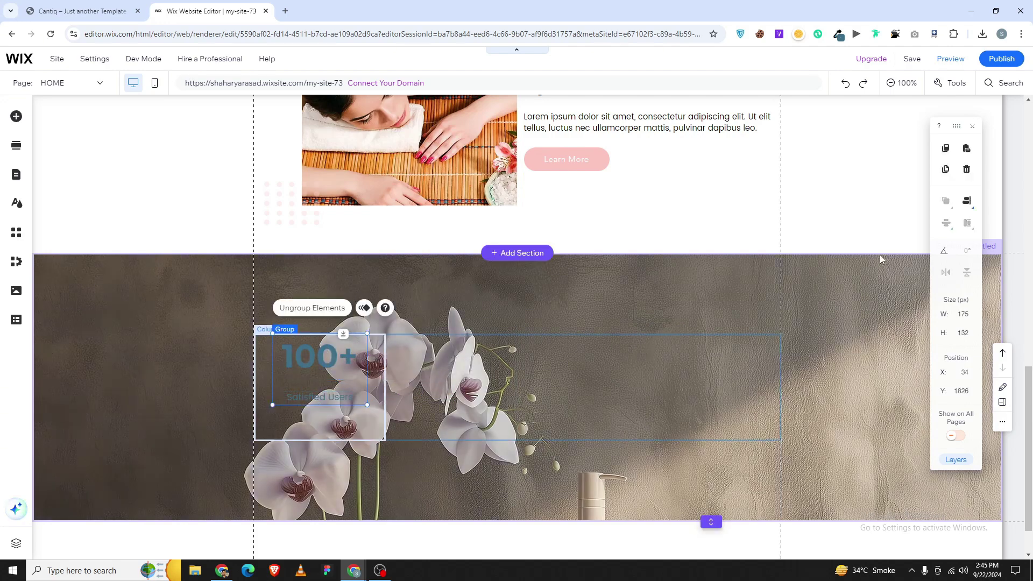
left_click(944, 220)
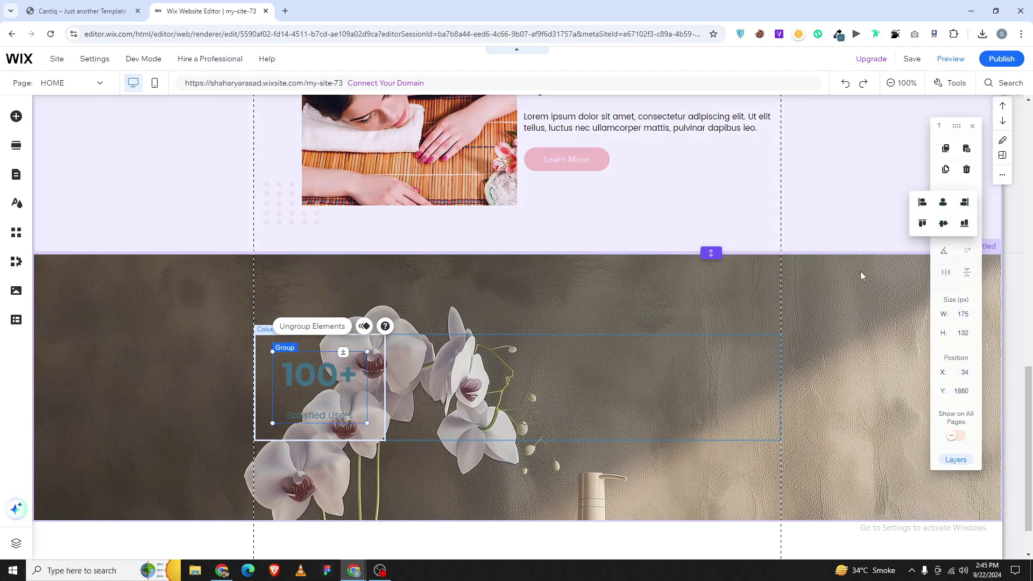
- Open the counter section's background image settings and adjust the image opacity to 74%, then raise it to 89%
left_click(582, 298)
left_click(585, 270)
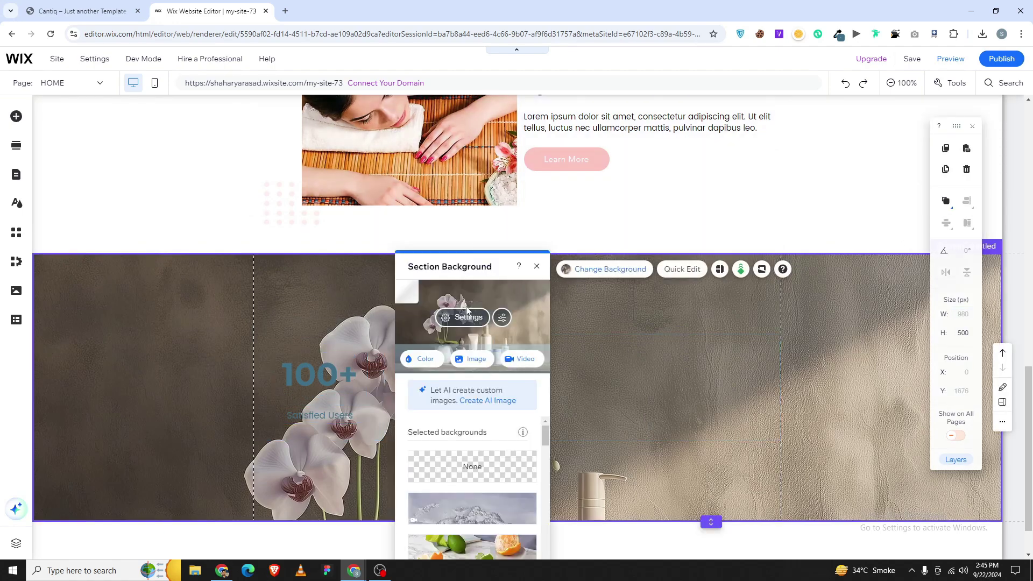
left_click(467, 312)
left_click_drag(484, 338, 468, 344)
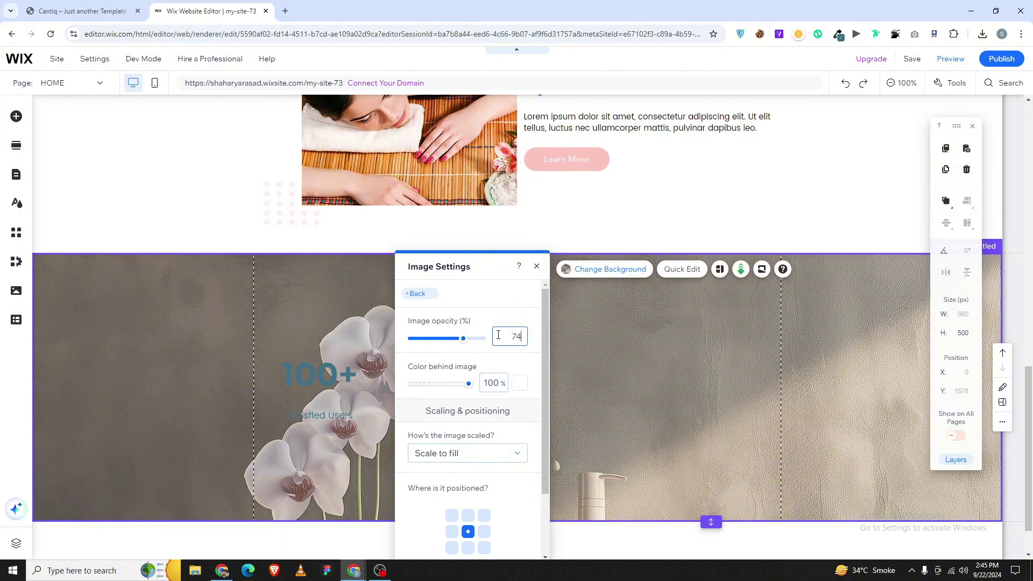
key("Up")
key("Up")
key("Up")
key("Up")
key("Up")
key("Up")
key("Up")
key("Up")
key("Up")
key("Up")
key("Up")
key("Up")
key("Up")
key("Up")
key("Up")
key("Up")
key("Up")
key("Up")
key("Up")
key("Up")
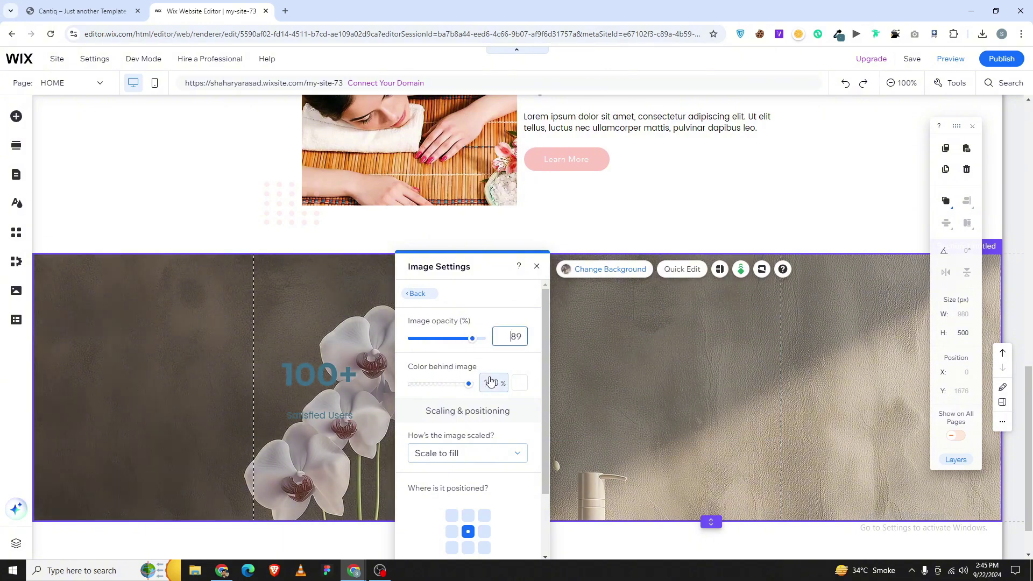
- Set the color behind the section's background image to black at 70% and the image opacity to 70%
left_click(518, 383)
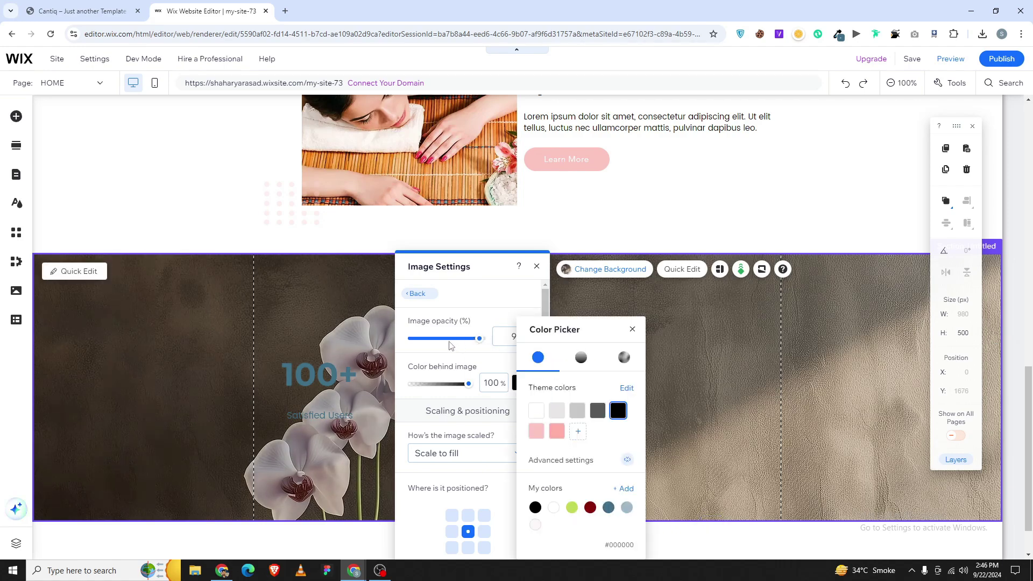
left_click(469, 341)
left_click_drag(470, 342, 481, 352)
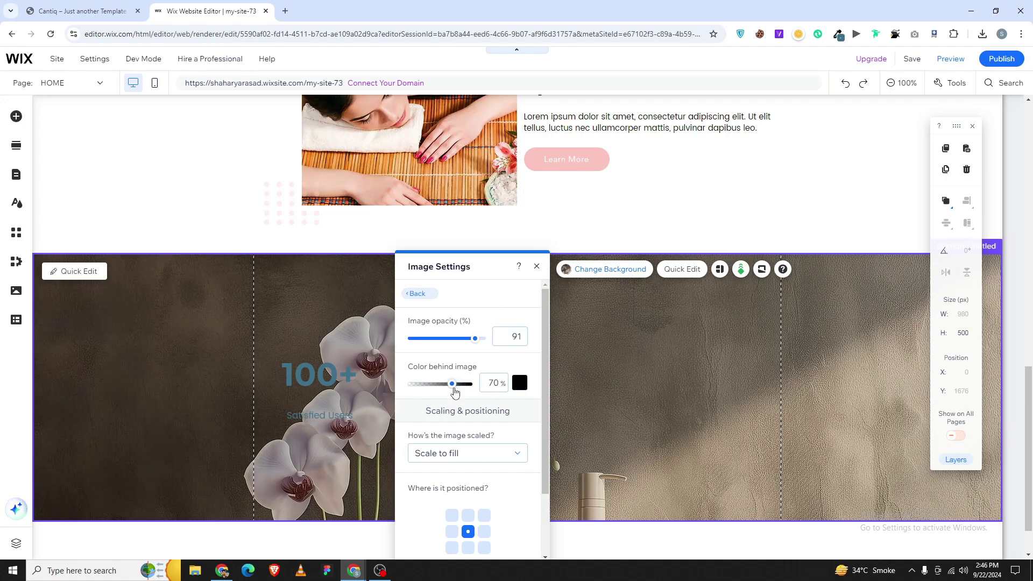
left_click_drag(478, 349, 462, 348)
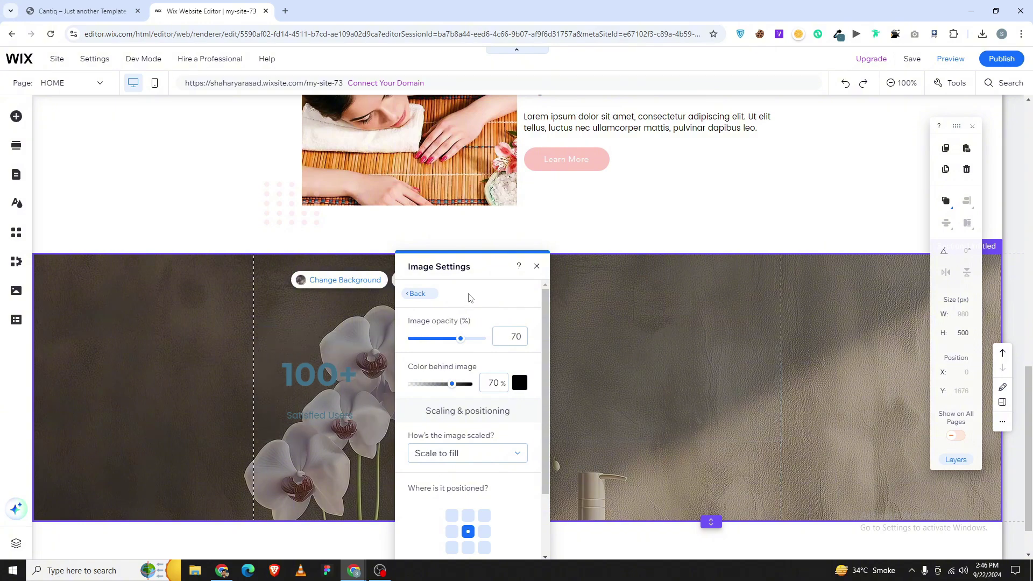
left_click(535, 267)
- Change the color of the grouped "Satisfied Users" text to the saved light blue #9EB9C6
left_click(318, 377)
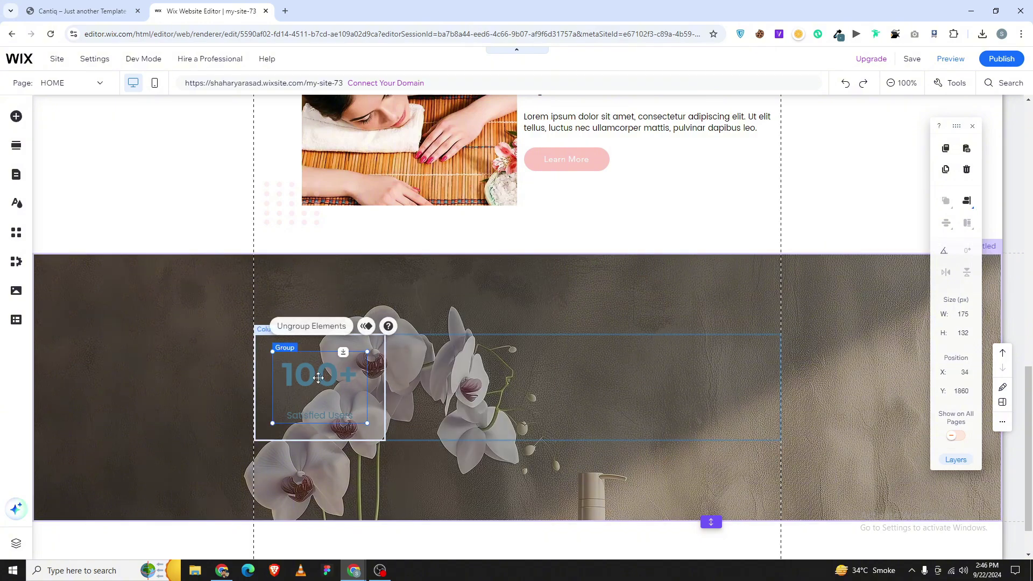
left_click(325, 419)
left_click(326, 384)
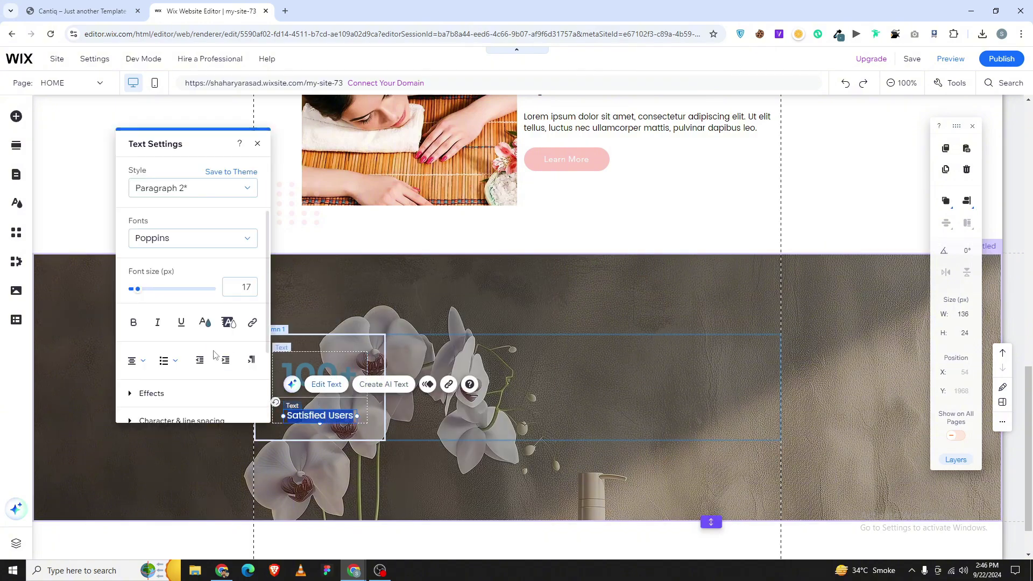
left_click(204, 323)
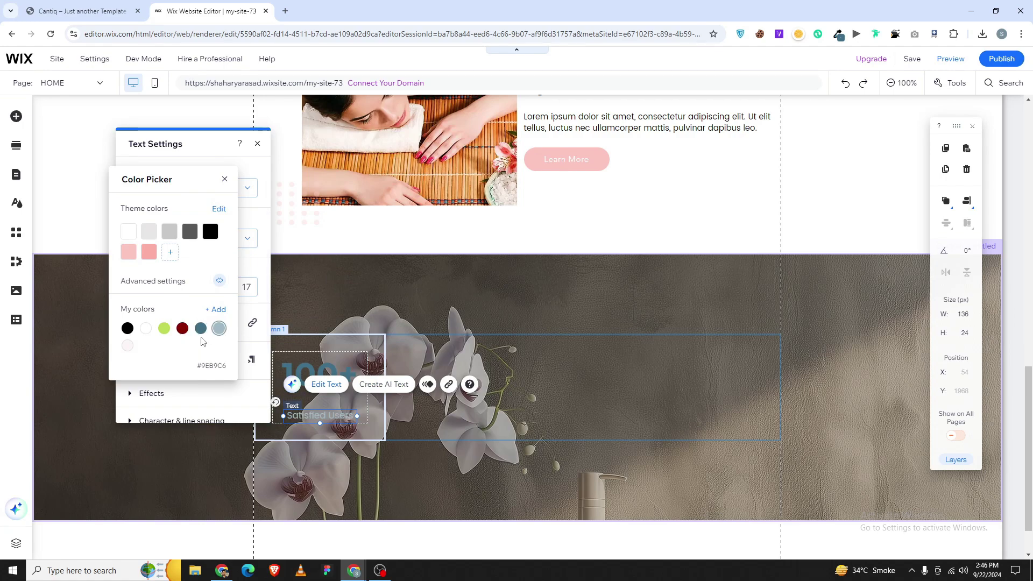
- Duplicate the "100+" and "Satisfied Users" group into the strip's second column and center it vertically there
left_click(458, 424)
left_click(441, 428)
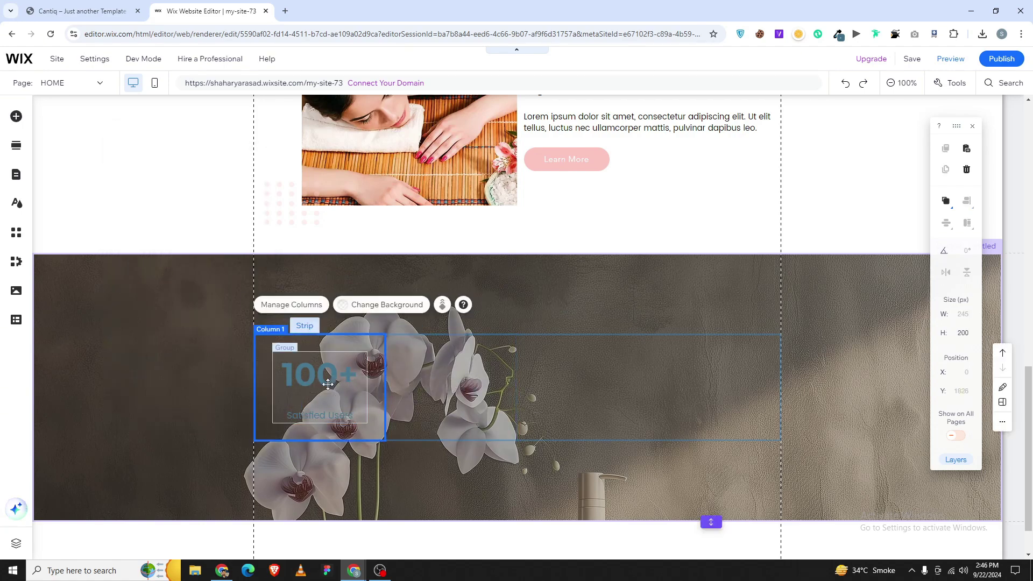
left_click(334, 378)
key("ctrl+d")
left_click_drag(446, 395, 452, 398)
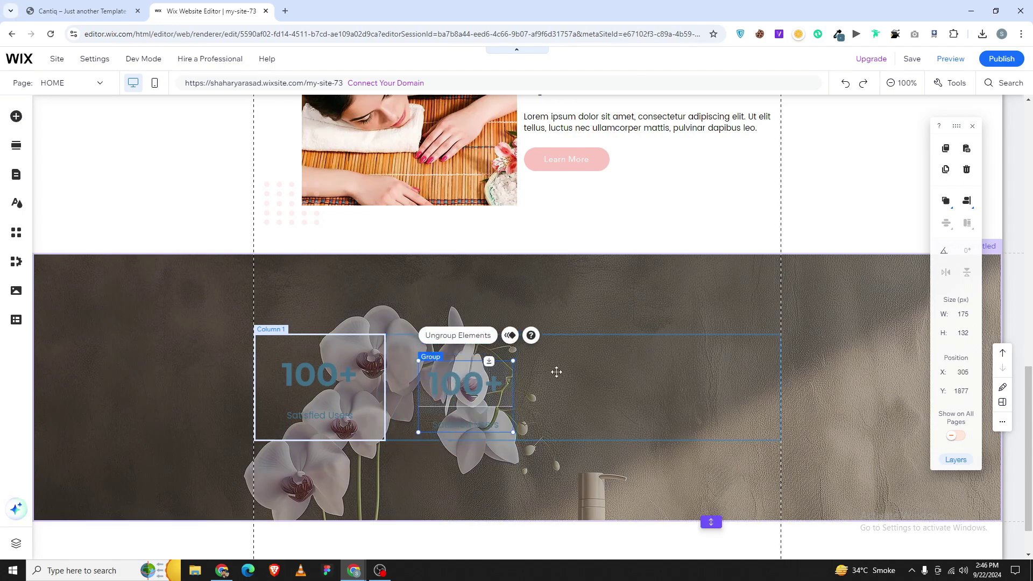
left_click(963, 200)
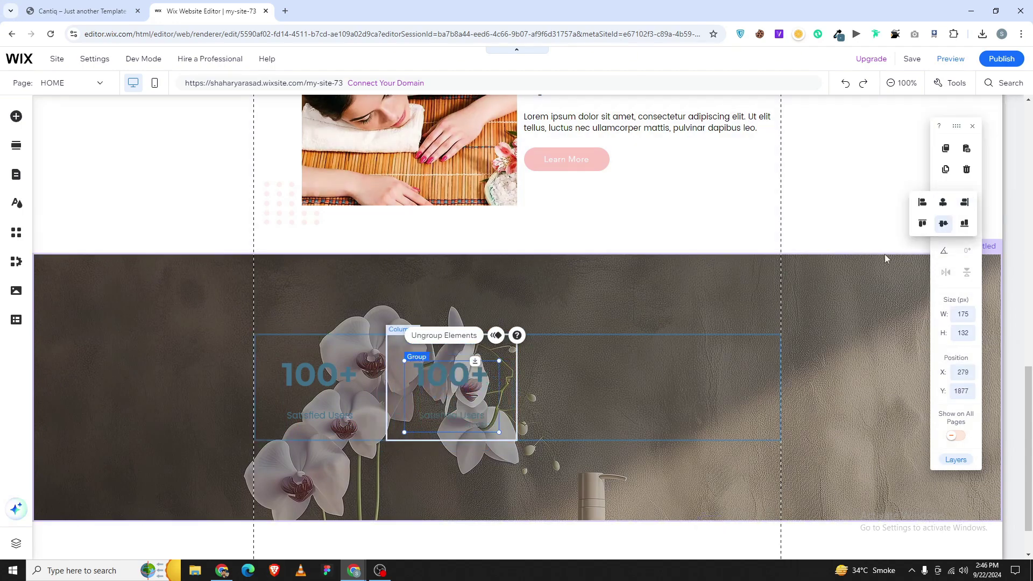
- Replace the counter section's background image with the Perfume Bottles picture from the Wix media results for "spa products"
left_click(578, 302)
left_click(606, 273)
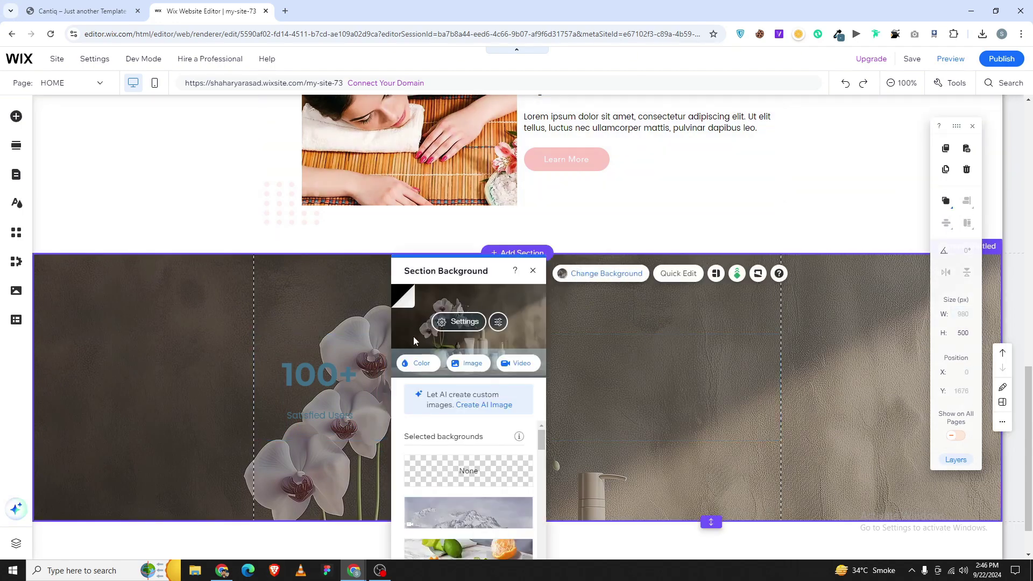
left_click(468, 368)
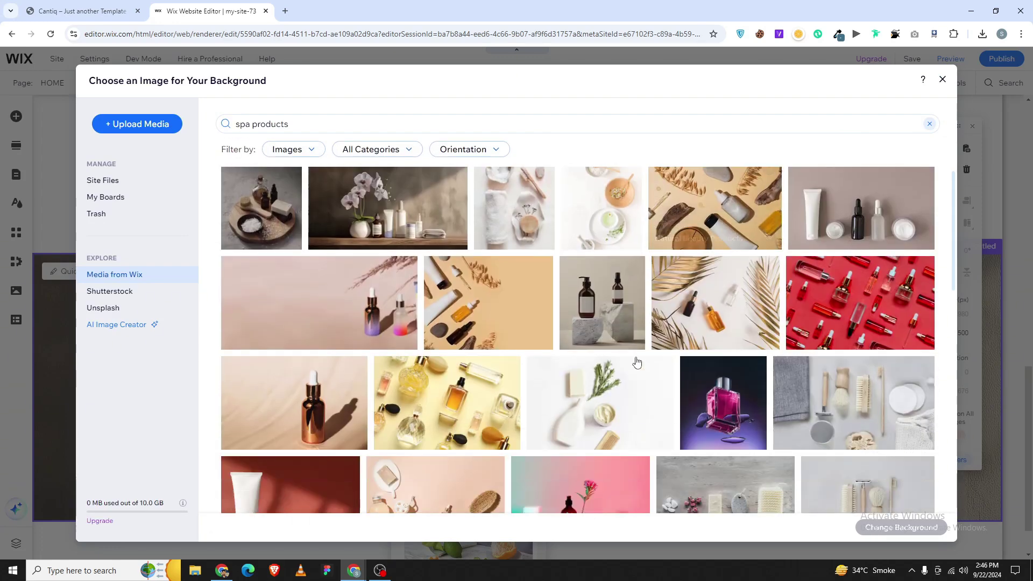
scroll(636, 362, "down", 3)
left_click(466, 289)
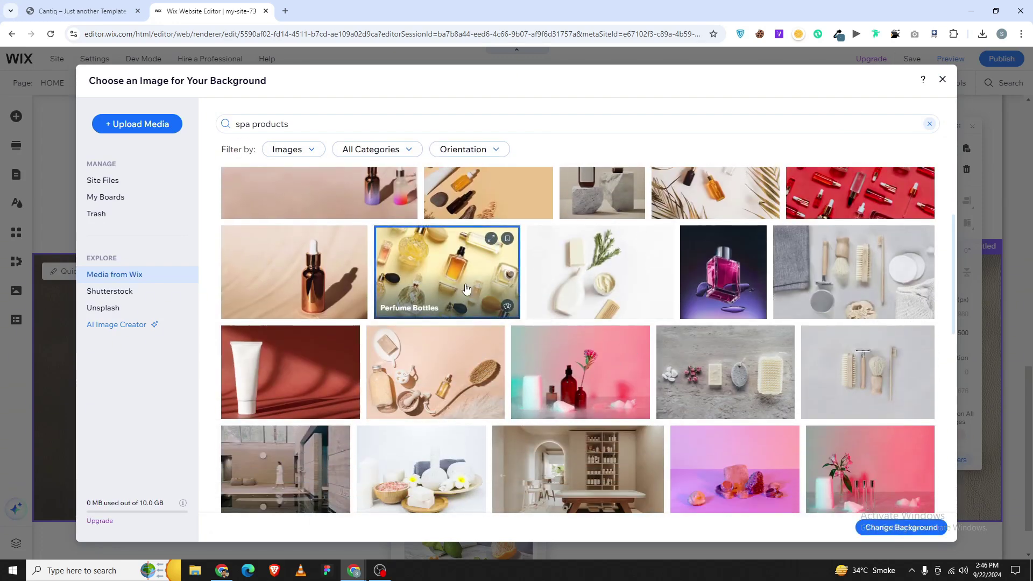
double_click(489, 305)
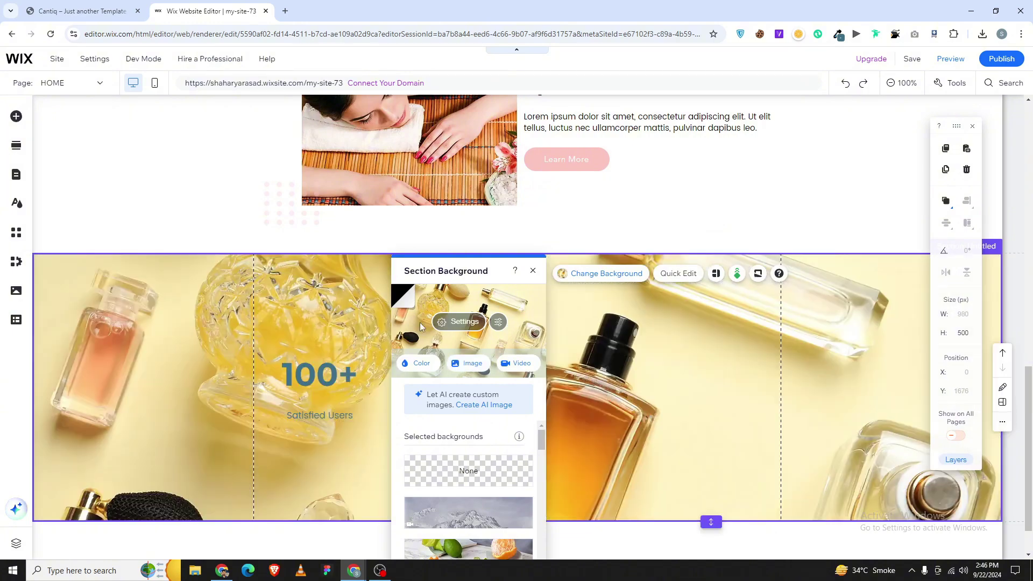
- Set the new background image's opacity to 92% and the black color behind it to 100%
left_click(461, 333)
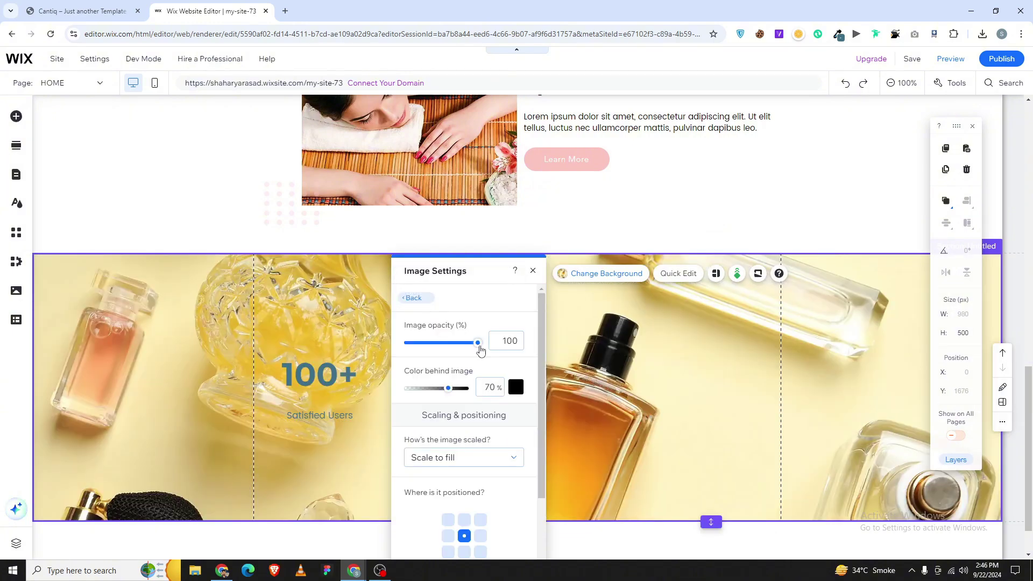
left_click_drag(478, 342, 479, 397)
left_click_drag(469, 349, 477, 349)
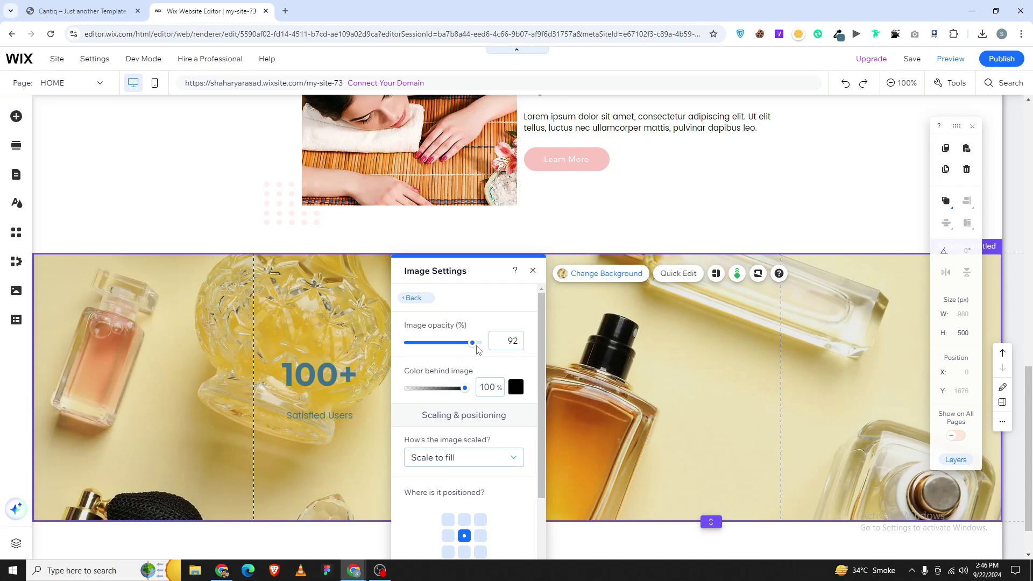
left_click(414, 299)
left_click(531, 274)
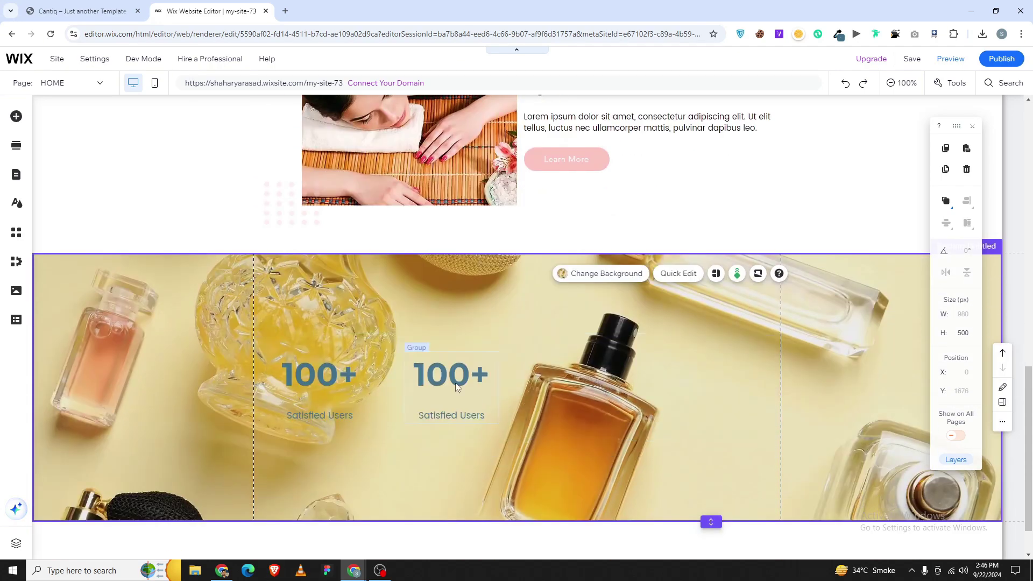
- Replace the second column's "100+" with 54, copied from the Cantiq template page
left_click(456, 382)
double_click(456, 377)
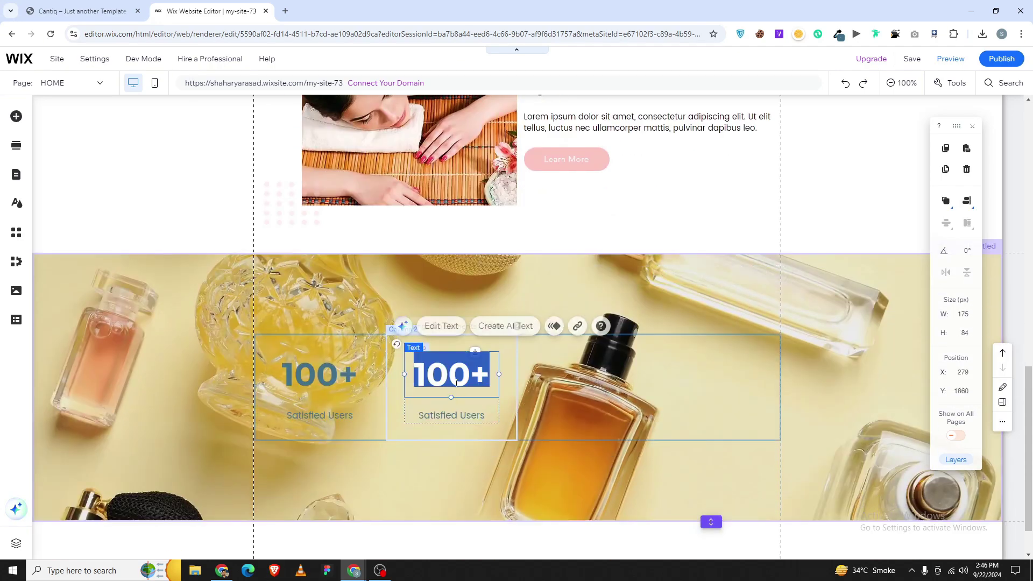
key("ctrl+Tab")
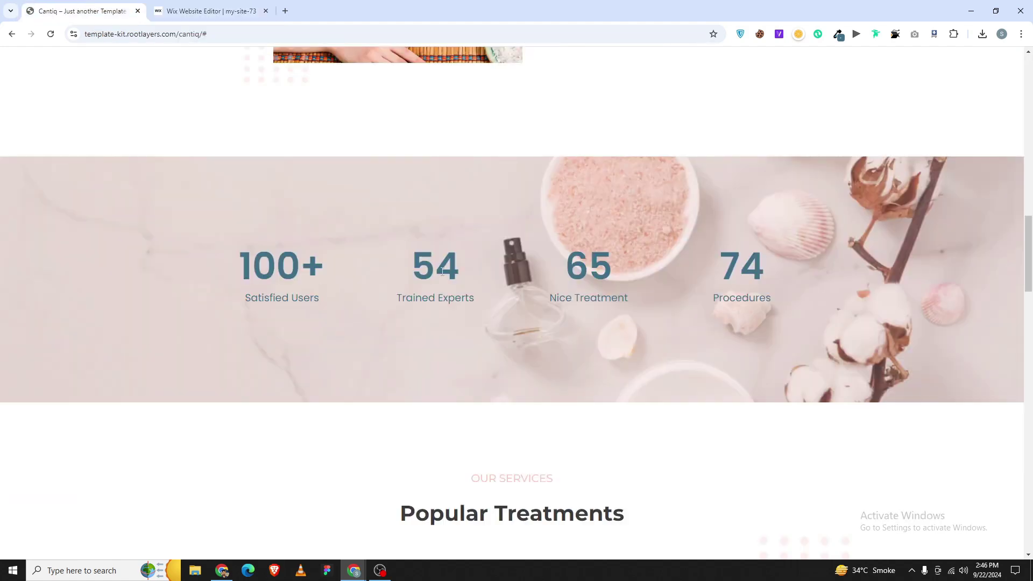
double_click(437, 263)
key("ctrl+c")
key("ctrl+Tab")
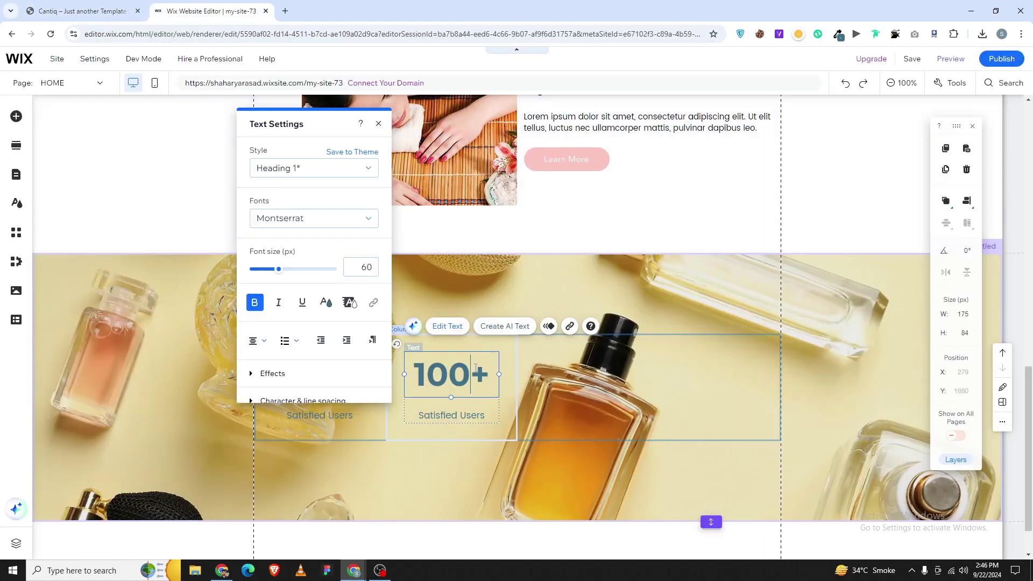
key("ctrl+v")
- Change the second column's label to "Trained Experts", as on the Cantiq template page
key("ctrl+Tab")
left_click(432, 305)
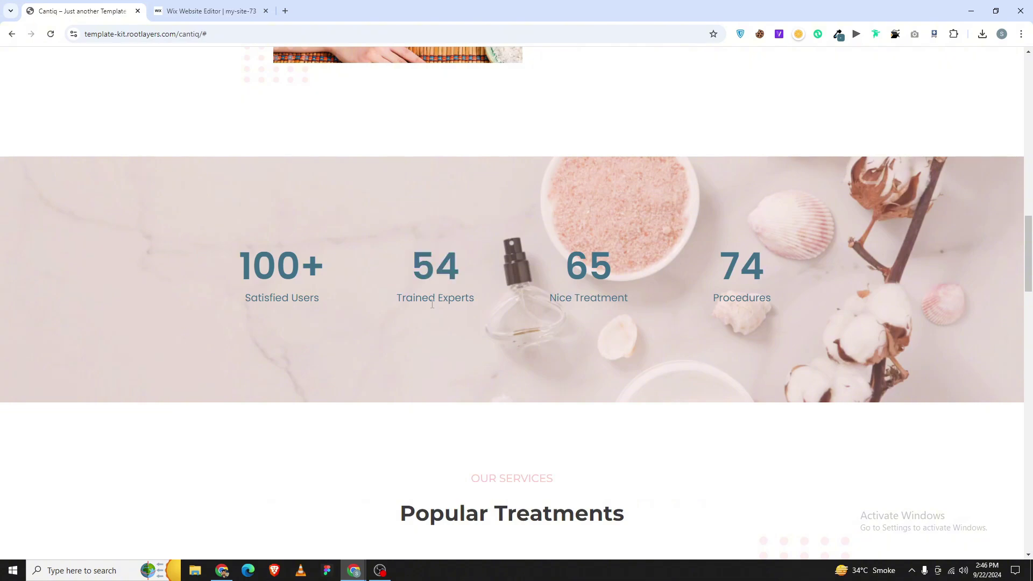
key("ctrl+Tab")
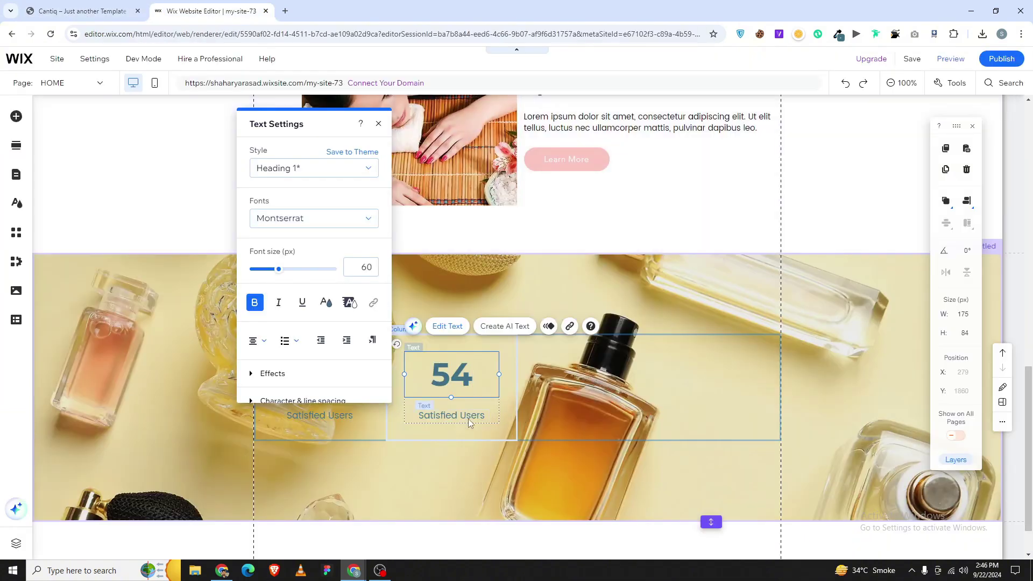
left_click(468, 416)
type("Trained Experts")
left_click(560, 417)
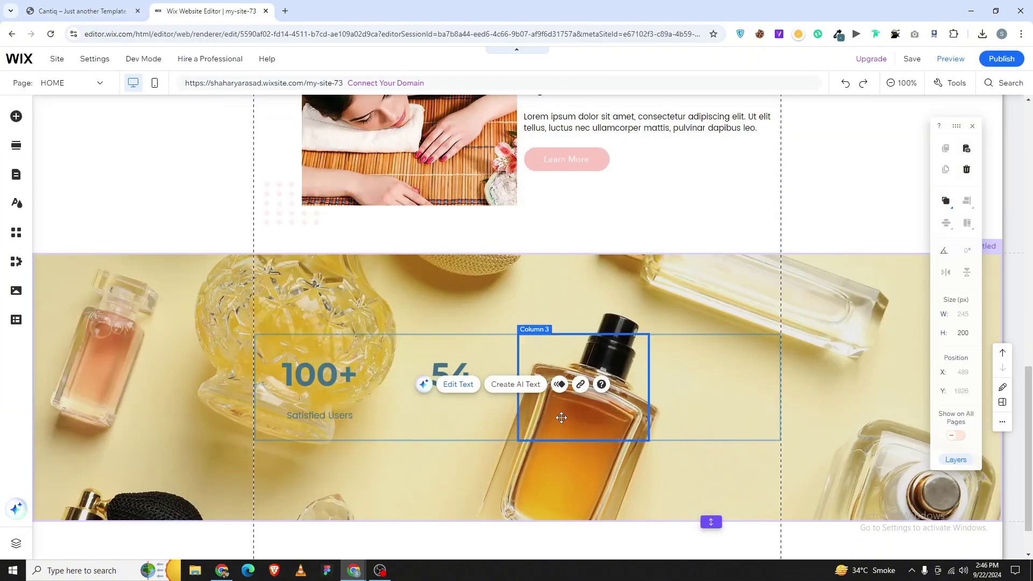
- Replace the strip's empty third and fourth columns with copies of the "54 Trained Experts" column
left_click(686, 395)
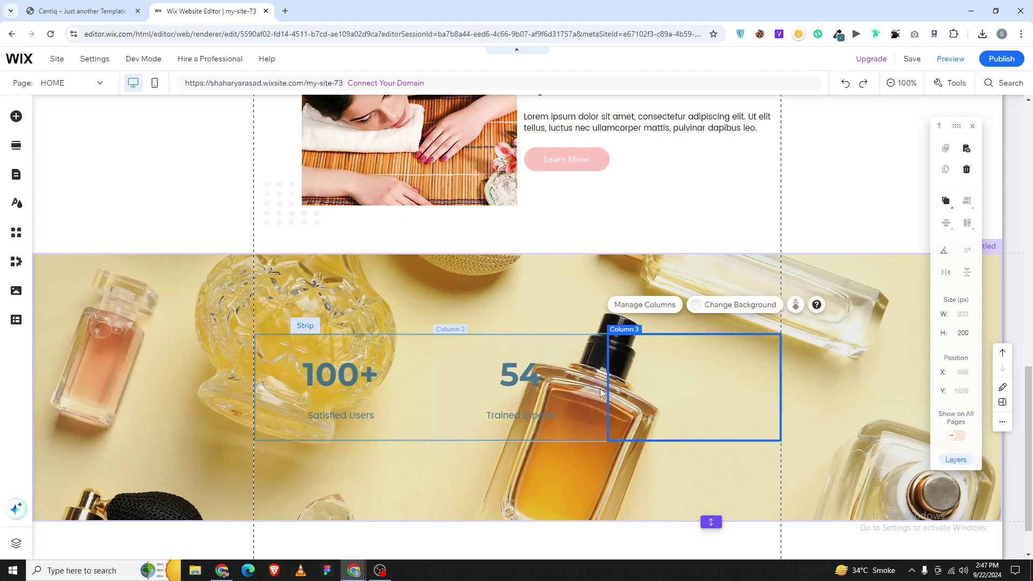
key("ctrl+v")
left_click(696, 383)
key("Delete")
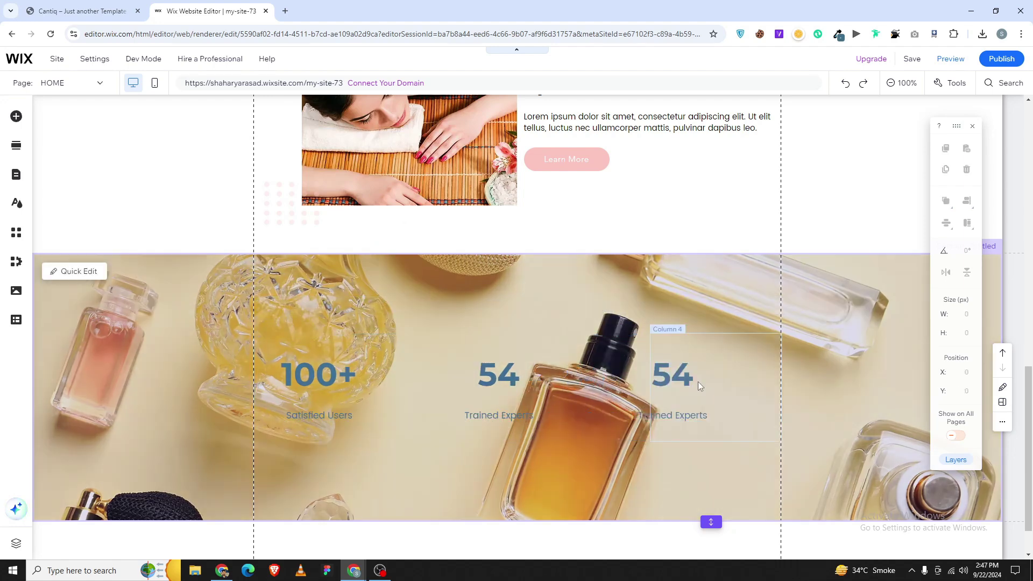
key("ctrl+v")
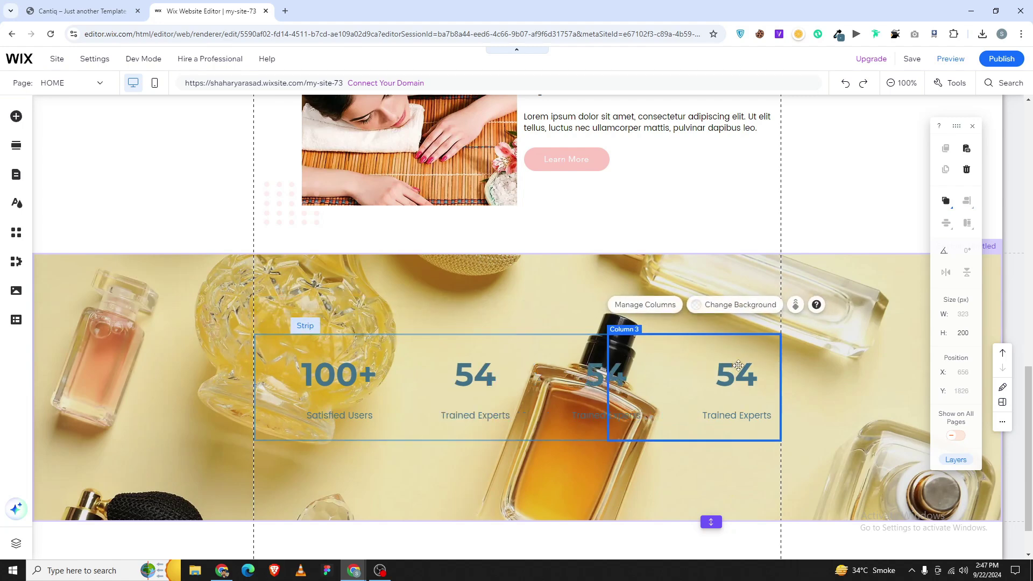
- Replace the third column's number with 65, copied from the Cantiq template page
left_click(609, 388)
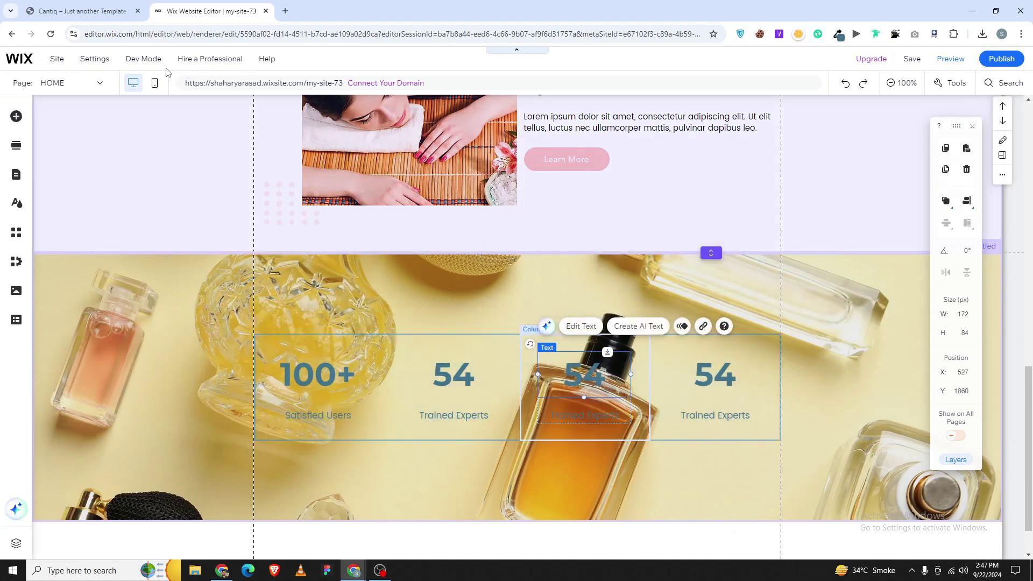
key("ctrl+shift+Tab")
double_click(586, 265)
key("ctrl+c")
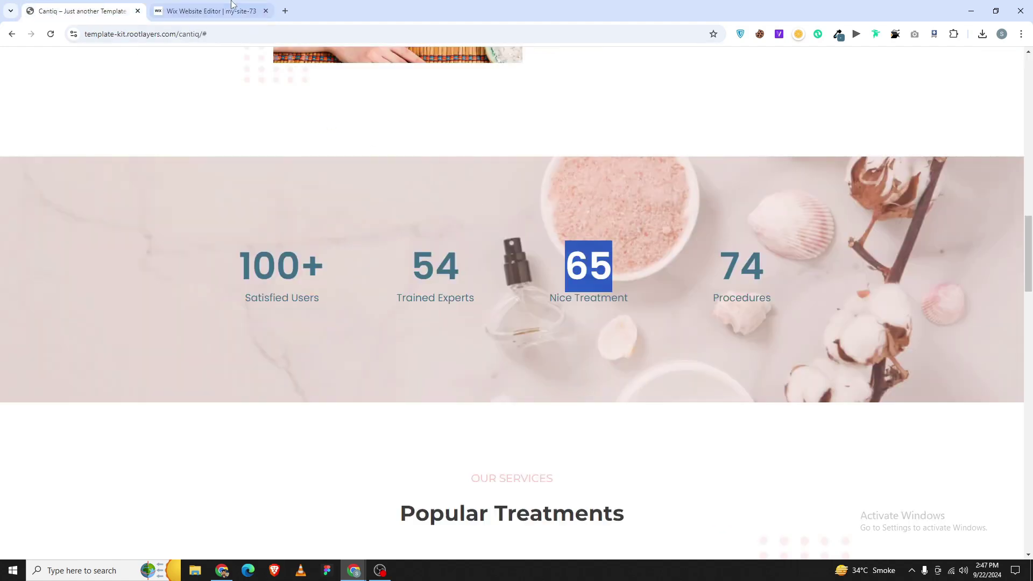
key("ctrl+Tab")
double_click(577, 356)
key("ctrl+v")
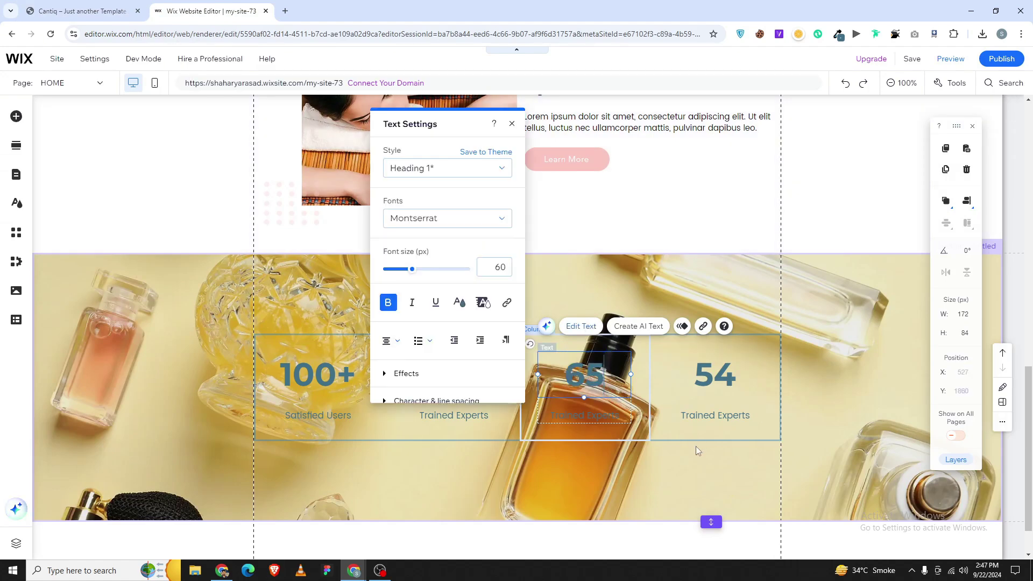
key("Escape")
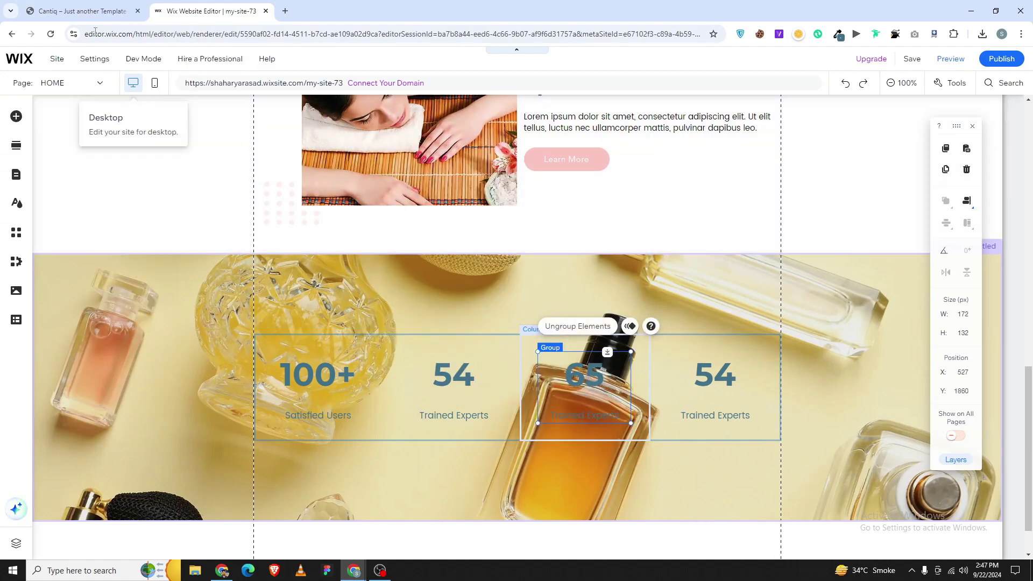
- Replace the third column's label with "Nice Treatment", copied from the Cantiq template page
key("ctrl+shift+Tab")
triple_click(574, 298)
key("ctrl+c")
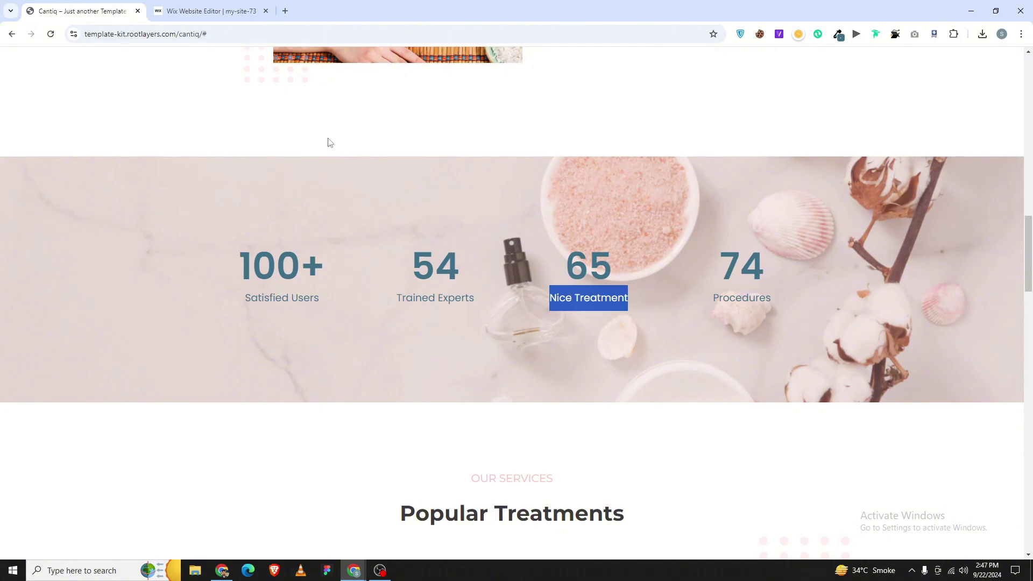
key("ctrl+Tab")
left_click(624, 416)
double_click(619, 416)
key("ctrl+v")
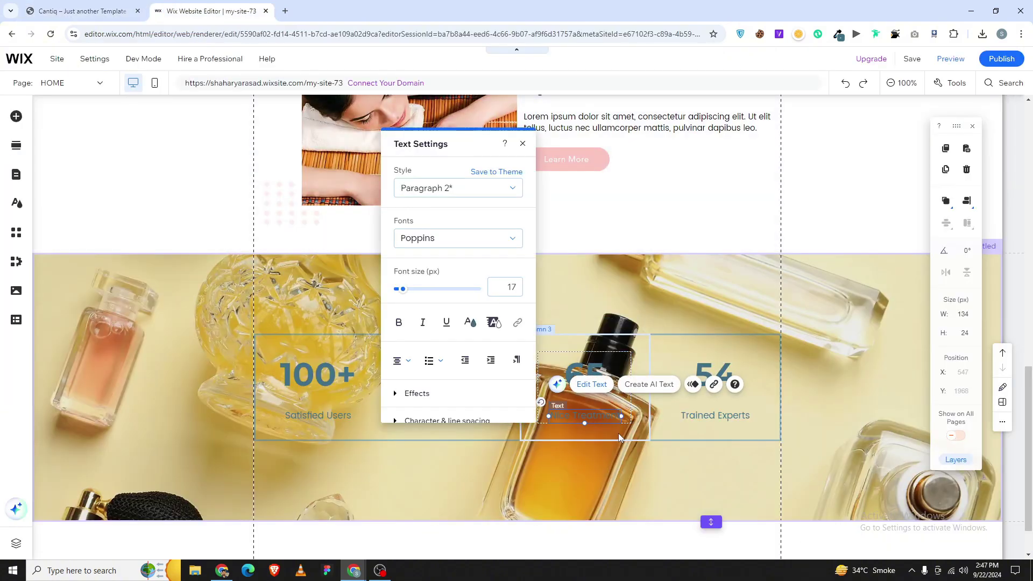
- Set the color behind the section's background image to white and the image opacity to 77%
left_click(592, 473)
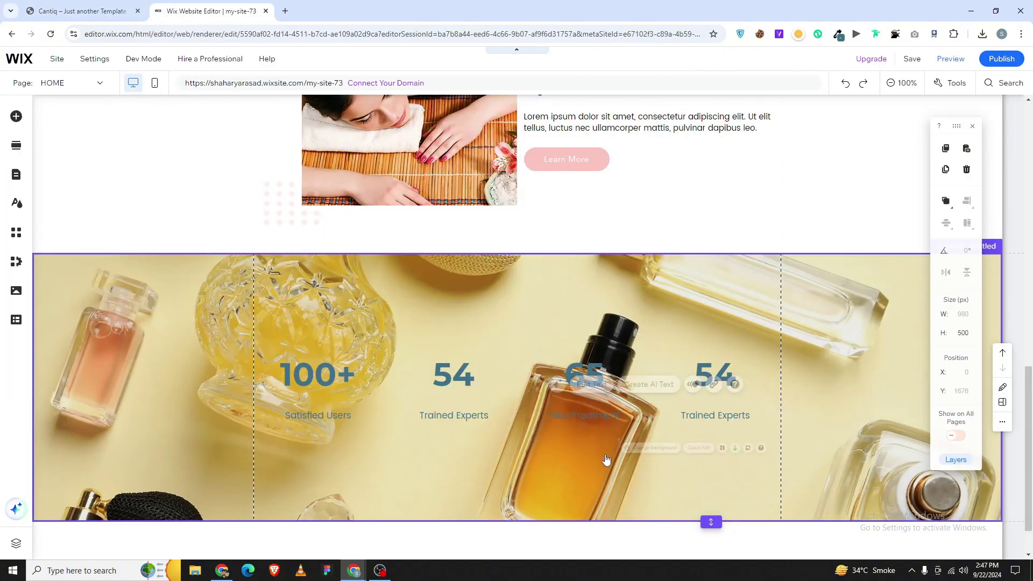
left_click(629, 448)
left_click(506, 468)
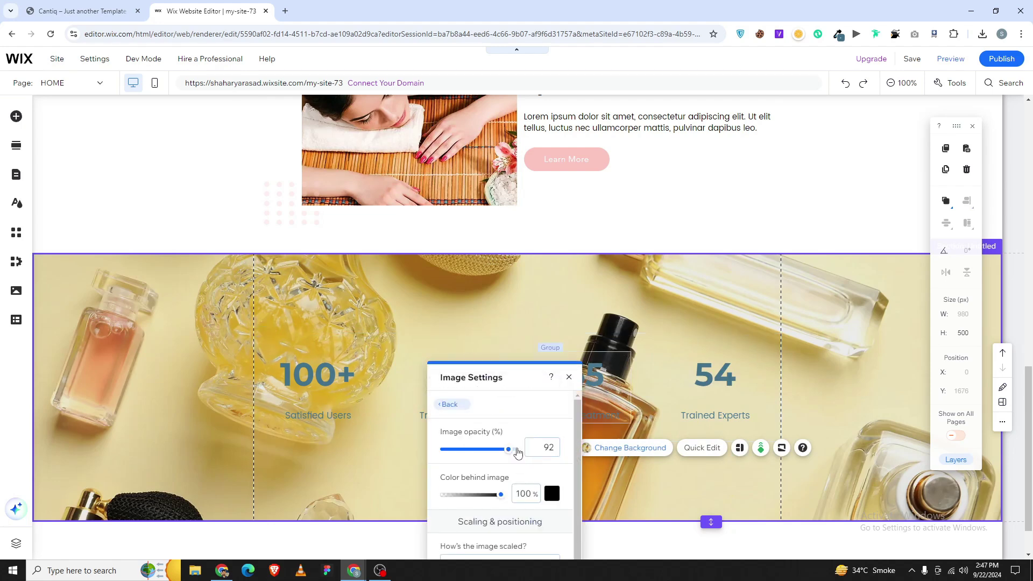
left_click(552, 494)
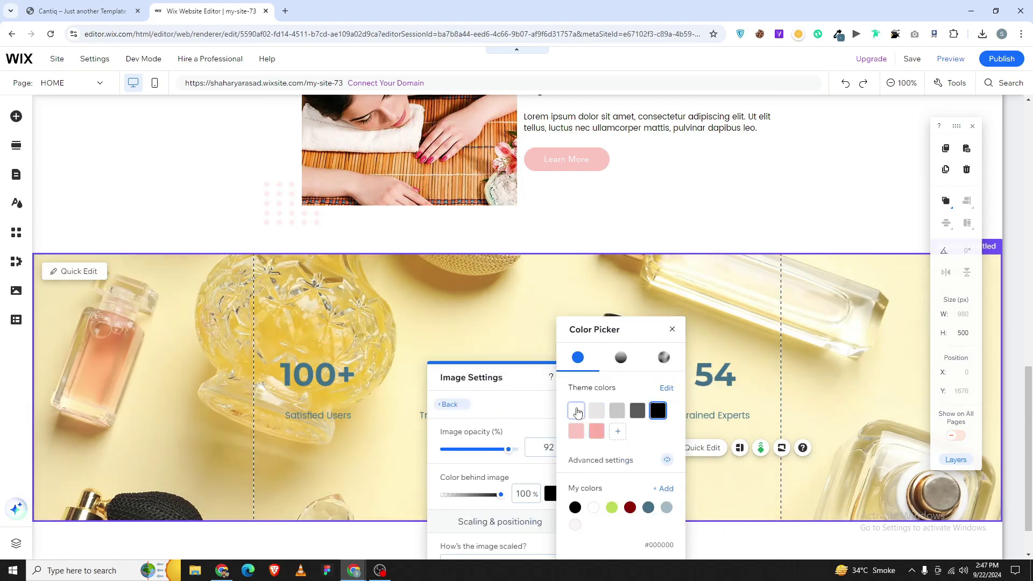
left_click(543, 454)
left_click_drag(507, 450, 491, 452)
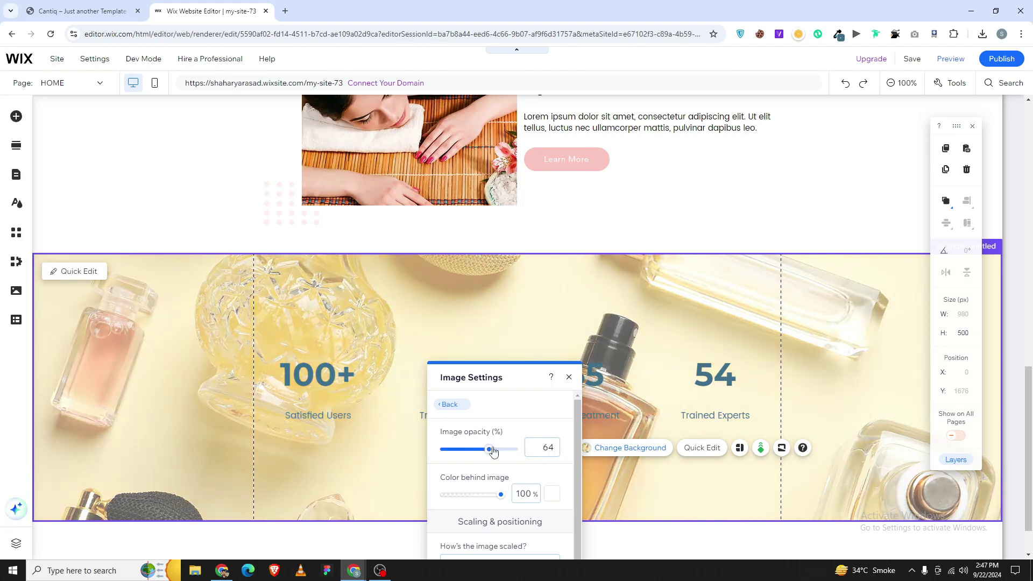
left_click_drag(500, 450, 501, 453)
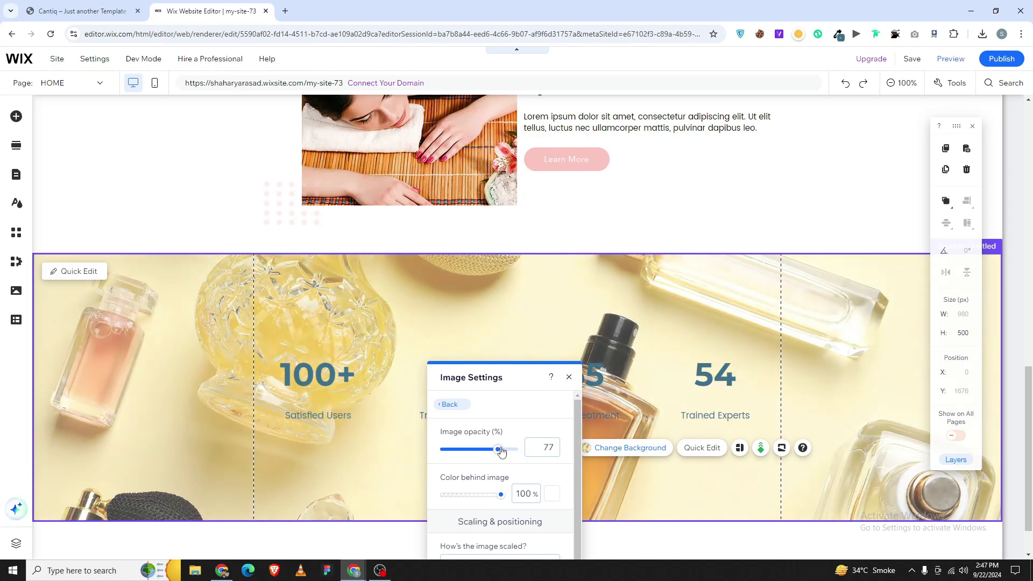
left_click(568, 377)
- Replace the fourth column's label with "Procedures", copied from the Cantiq template page
left_click(657, 415)
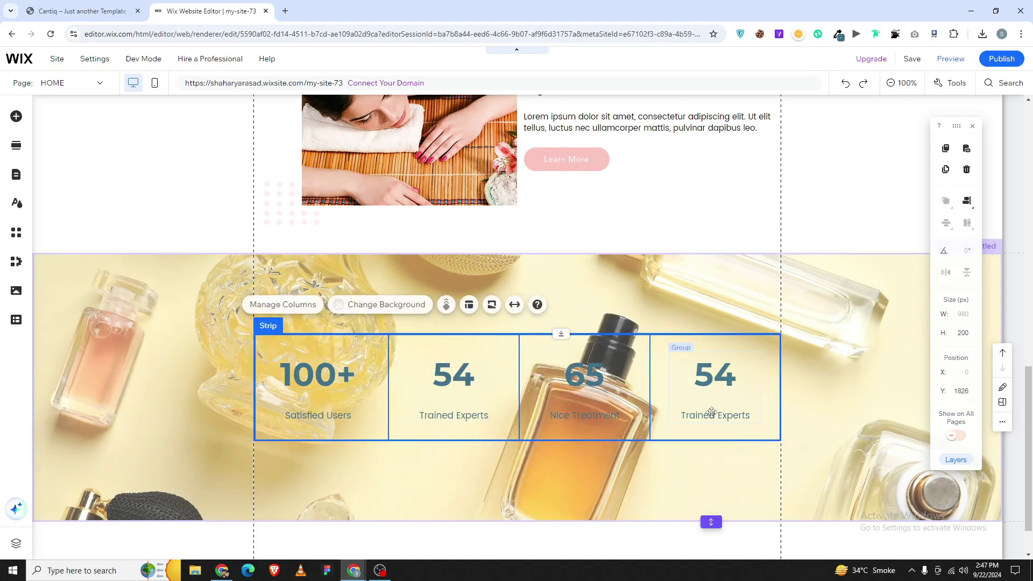
left_click(721, 415)
left_click(75, 10)
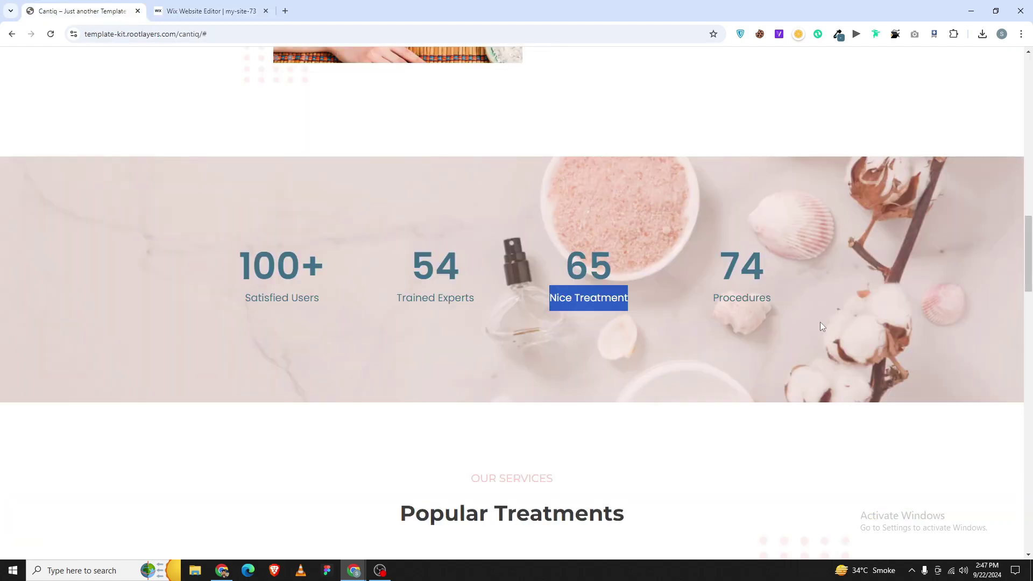
double_click(742, 298)
key("ctrl+c")
left_click(209, 11)
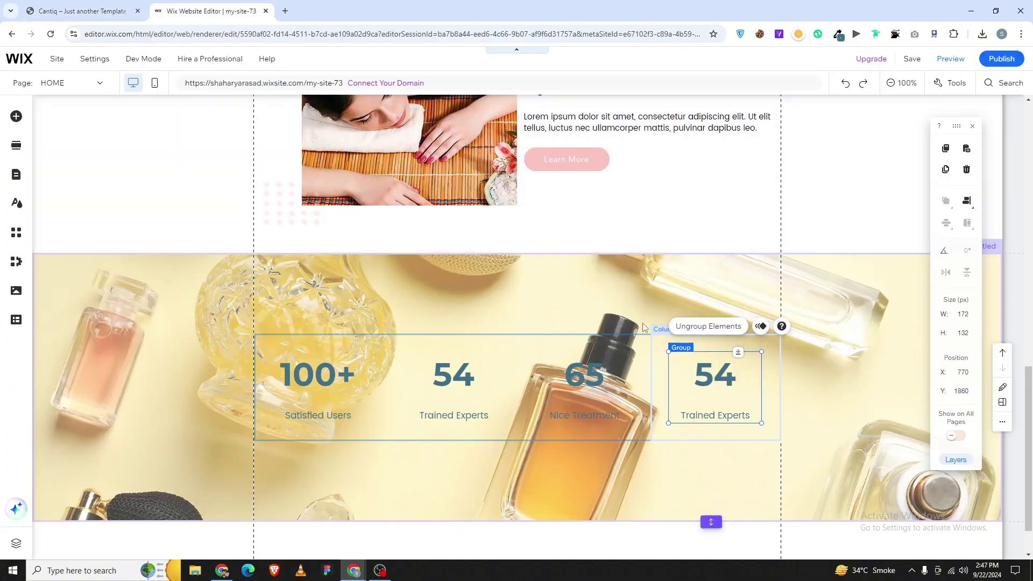
left_click(723, 409)
double_click(724, 412)
key("ctrl+v")
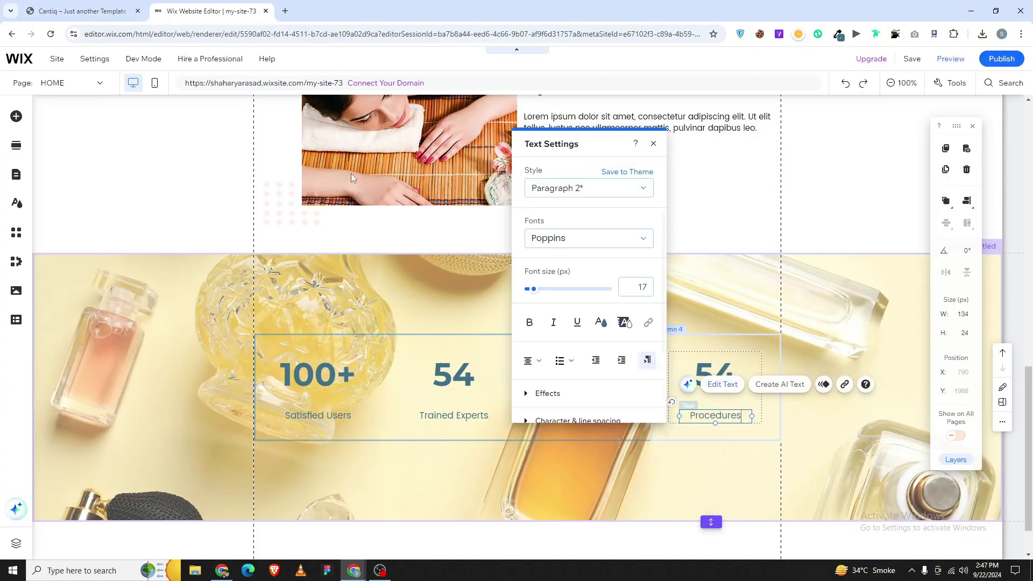
- Replace the fourth column's number with 74, copied from the Cantiq template page
key("ctrl+Tab")
double_click(725, 251)
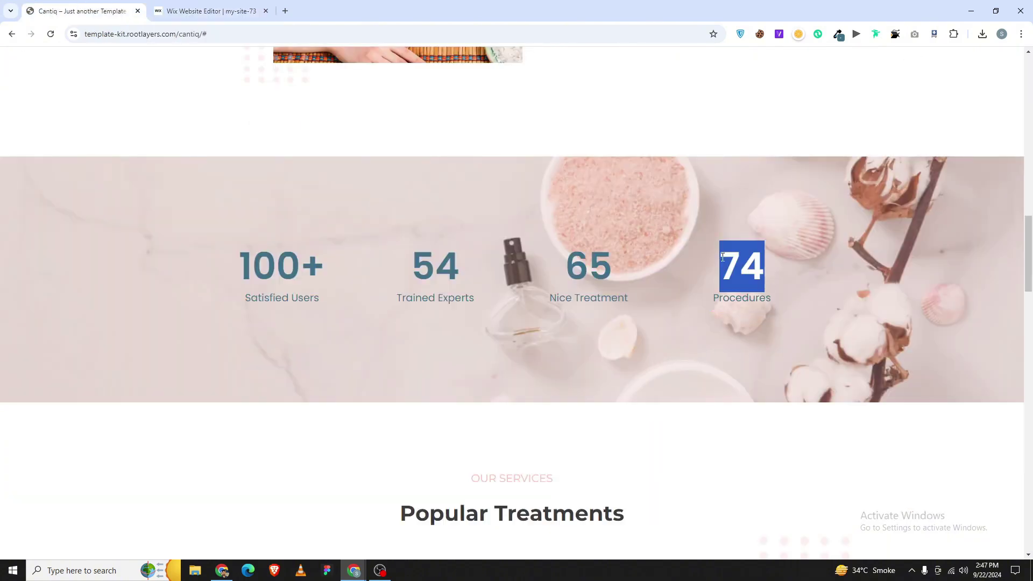
left_click(338, 94)
double_click(732, 259)
key("ctrl+c")
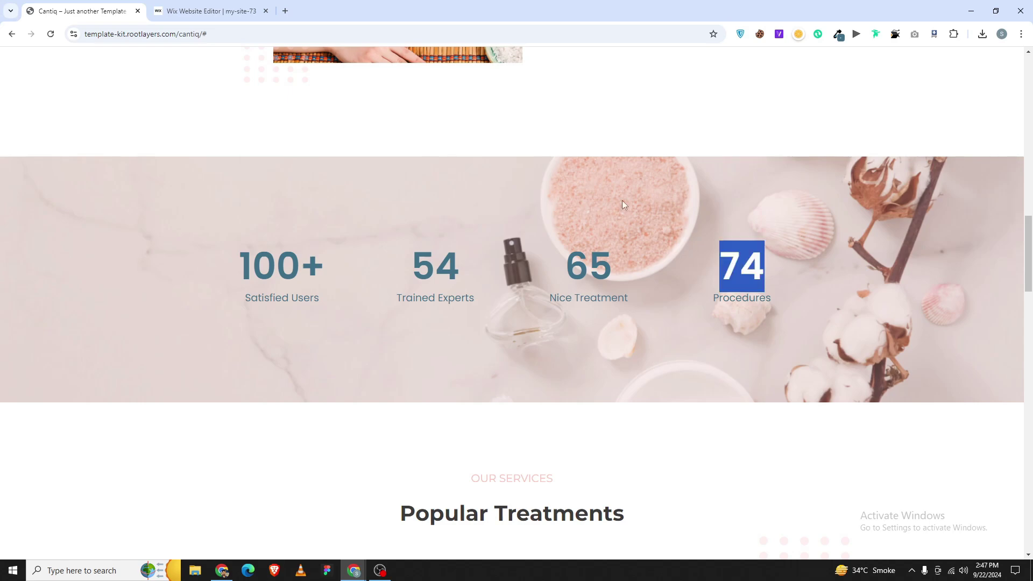
left_click(209, 11)
double_click(716, 375)
key("ctrl+v")
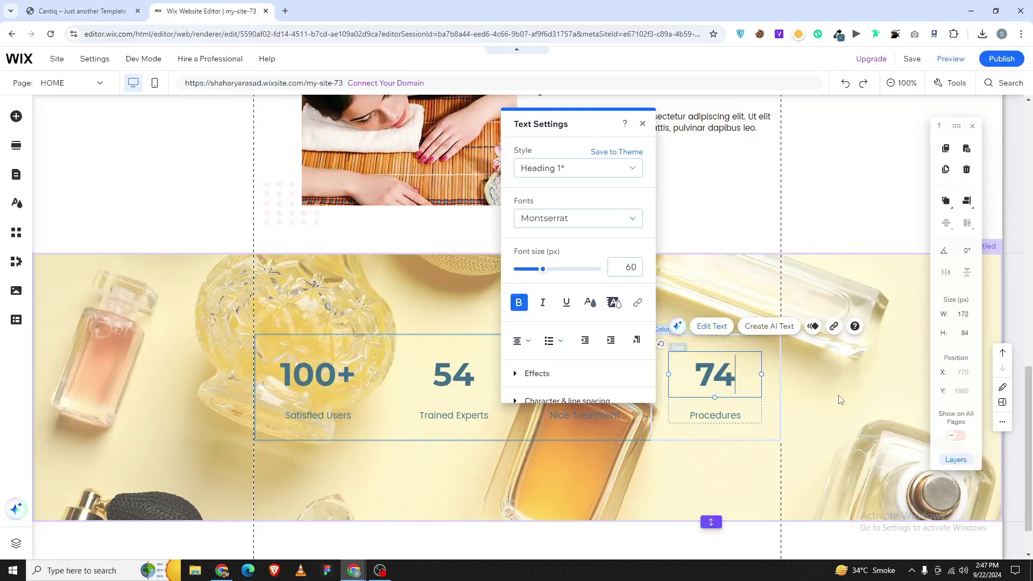
left_click(840, 398)
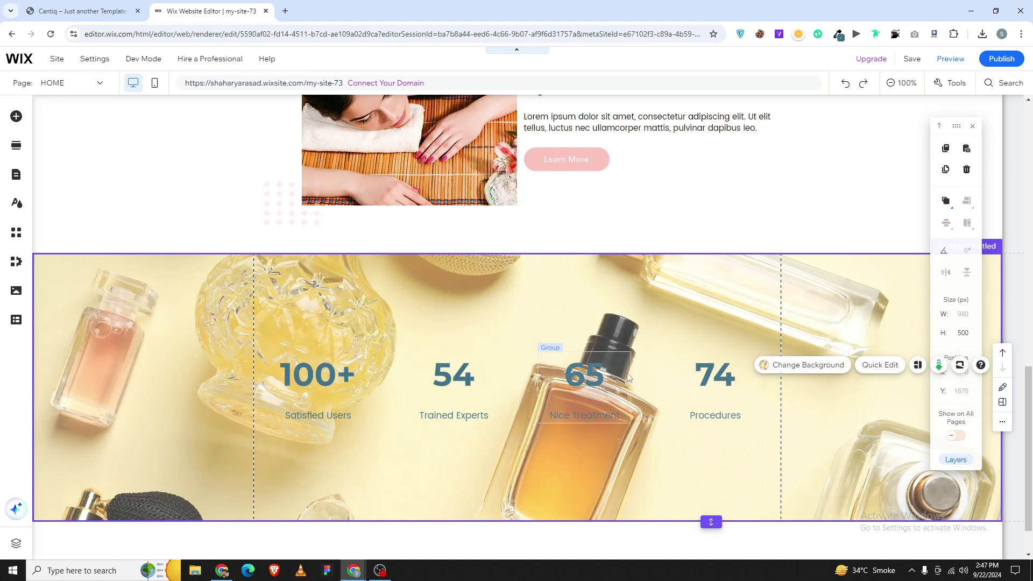
- Save the site with the completed counter section
left_click(608, 350)
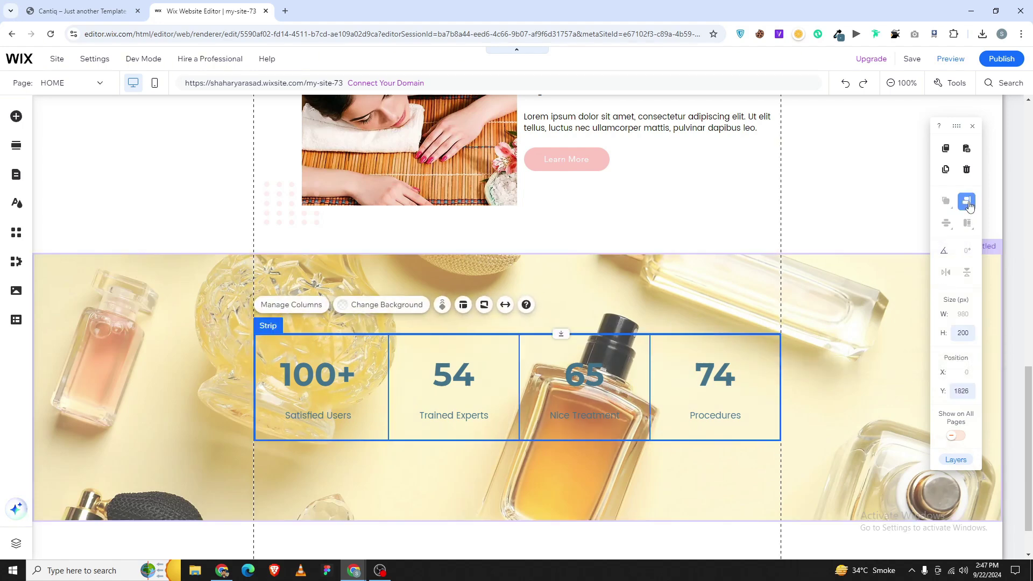
left_click(854, 304)
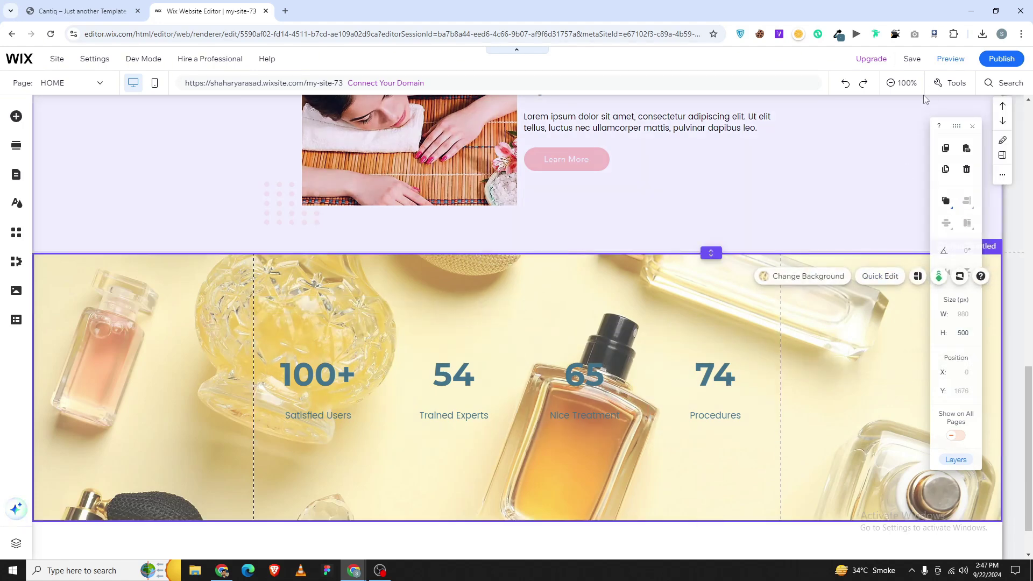
left_click(911, 59)
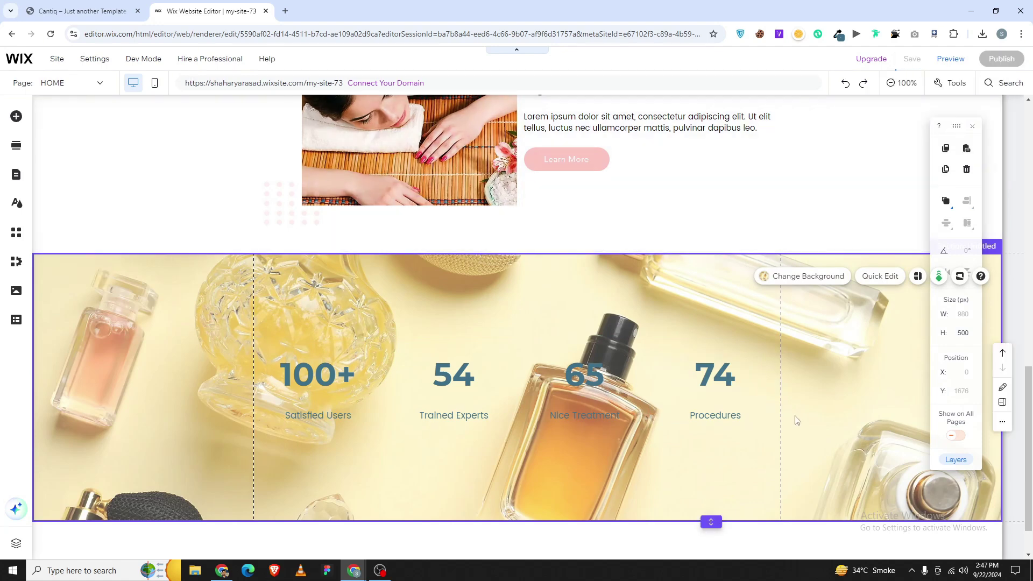
scroll(512, 402, "down", 1)
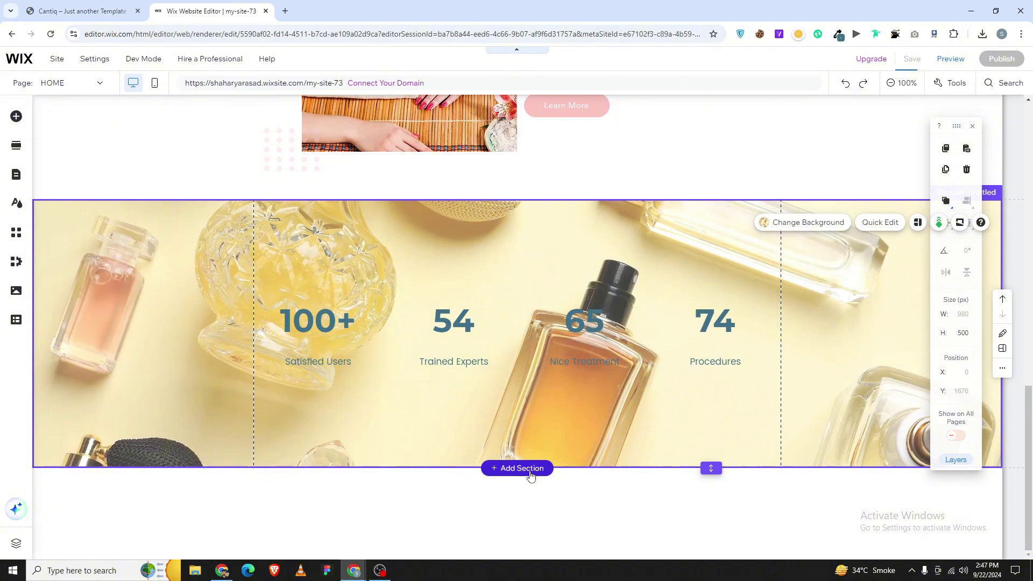
key("ctrl+s")
- Add a blank section below the counter section and review the Popular Treatments section on the Cantiq template page
left_click(657, 394)
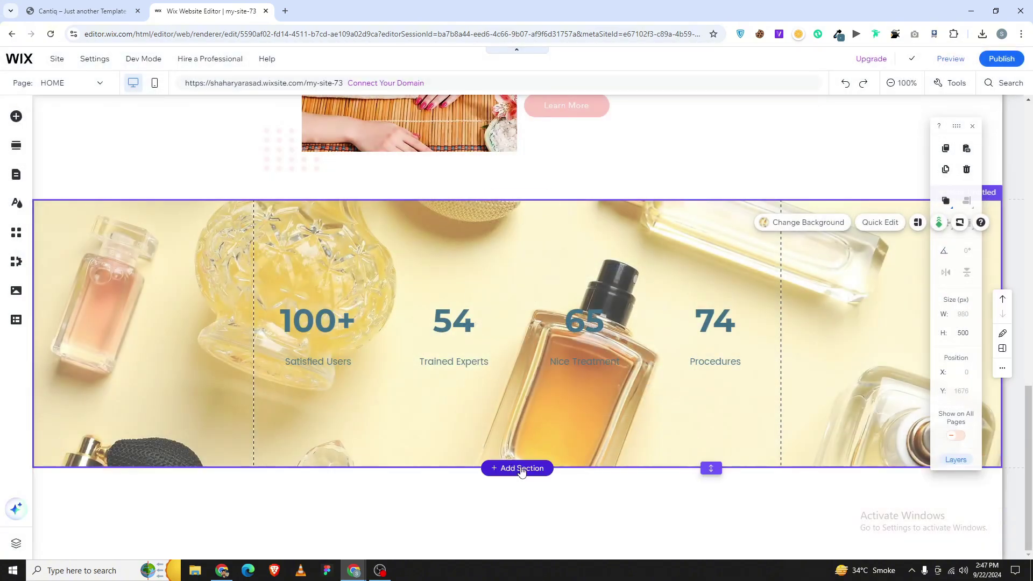
left_click(60, 10)
scroll(452, 430, "down", 6)
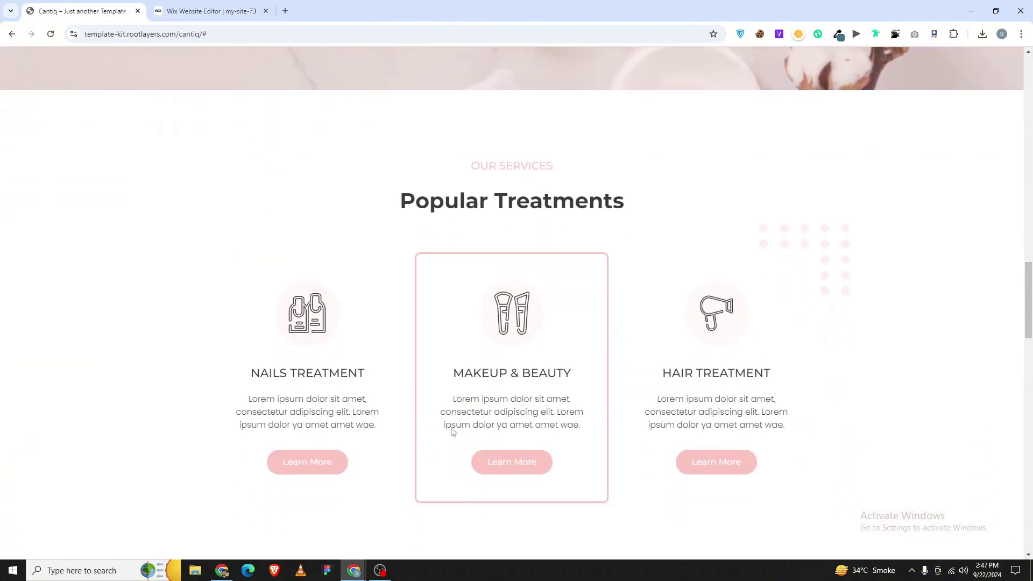
scroll(452, 430, "down", 1)
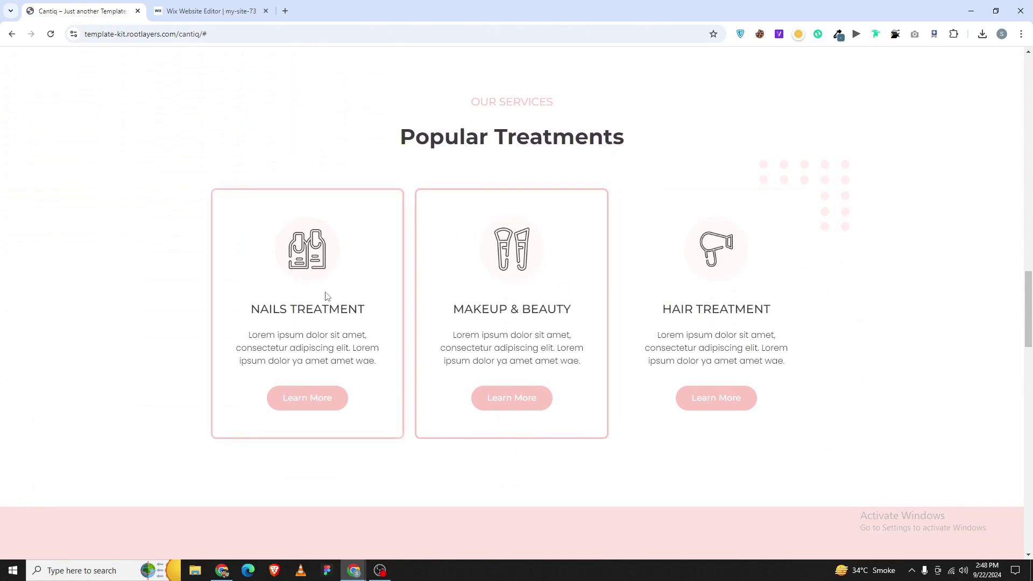
left_click(209, 11)
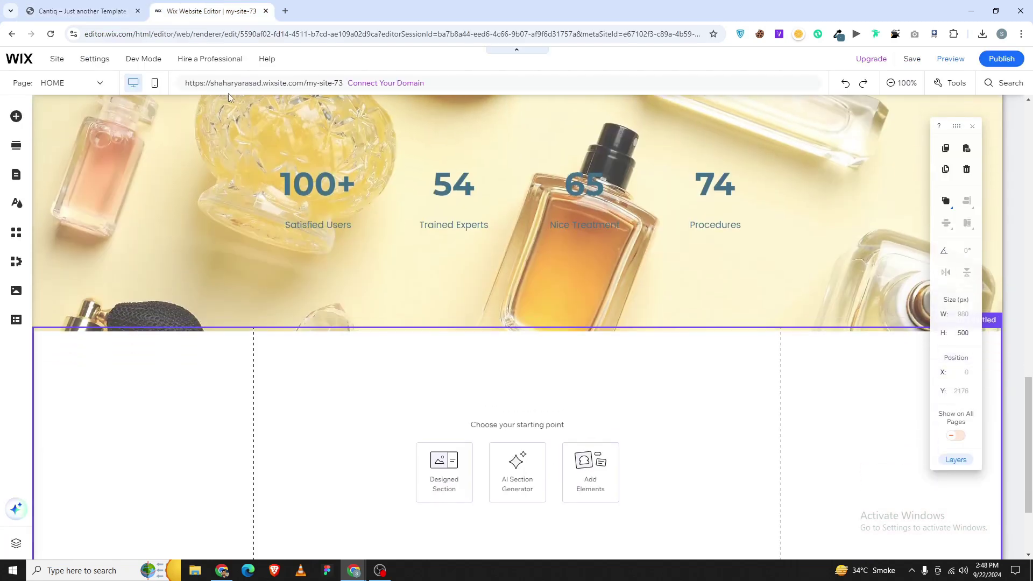
- Duplicate the three-column section containing Face Treatment, Body Treatment and Hair Treatment
scroll(346, 355, "down", 3)
scroll(383, 347, "up", 10)
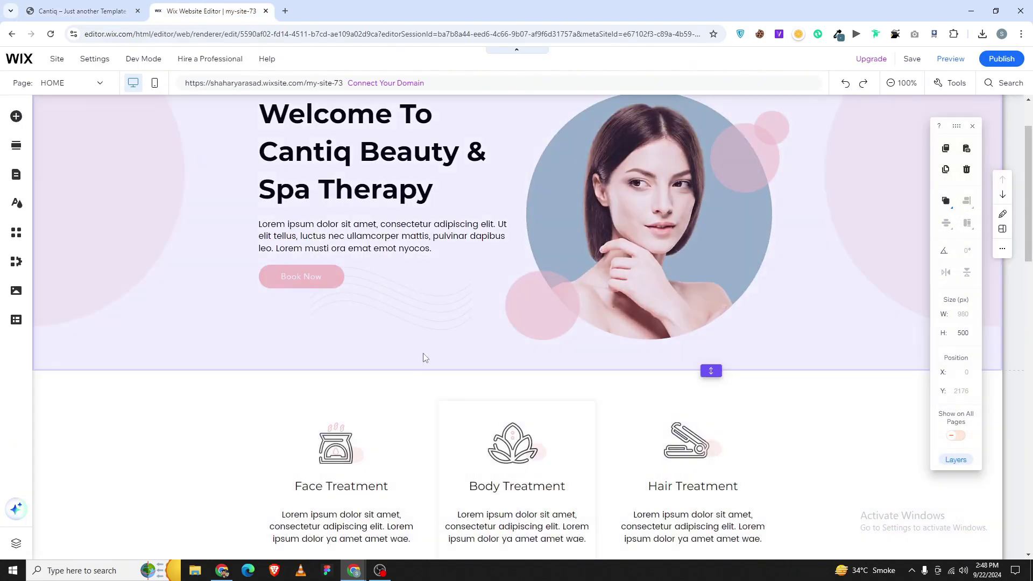
scroll(422, 357, "down", 2)
left_click(827, 347)
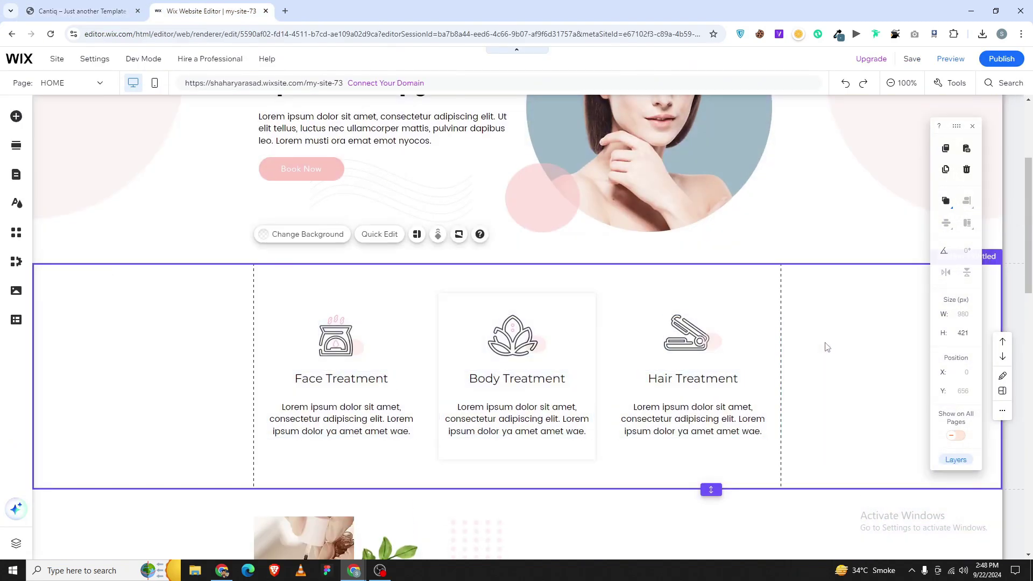
scroll(828, 363, "down", 10)
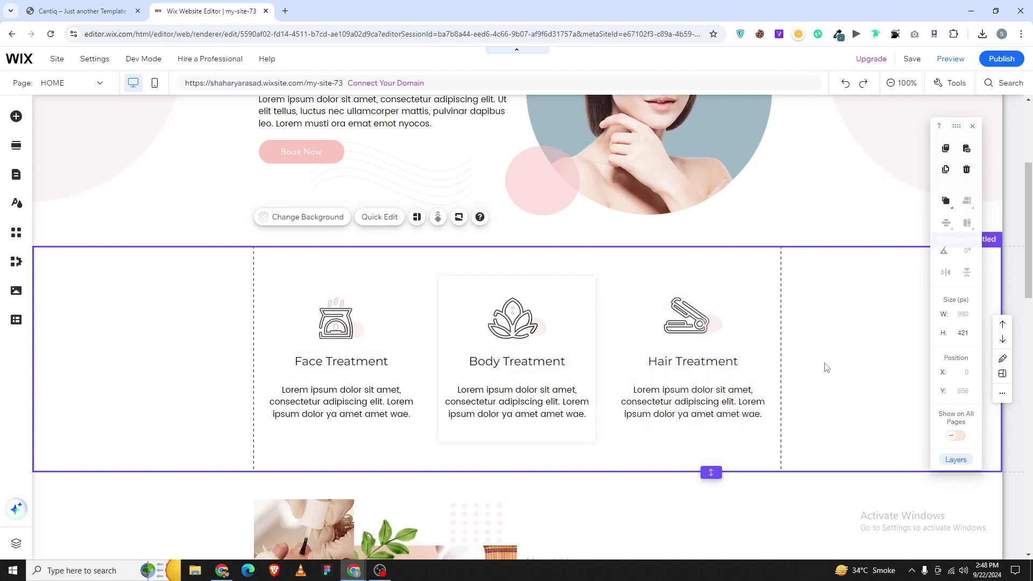
scroll(753, 344, "up", 5)
scroll(871, 269, "up", 3)
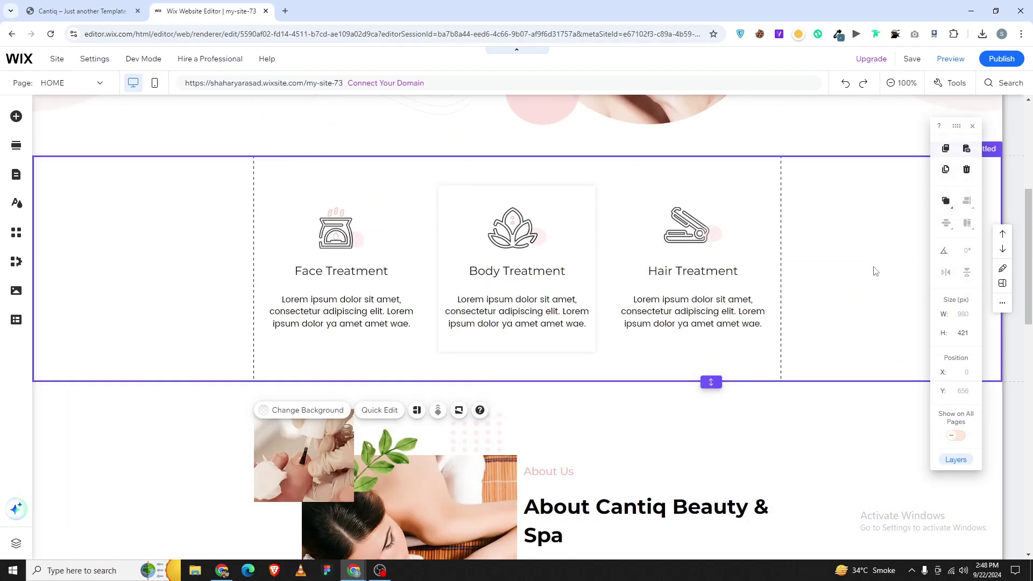
key("ctrl+d")
- Move the duplicated treatment section directly below the counter section and remove the empty section beneath it
scroll(948, 512, "down", 2)
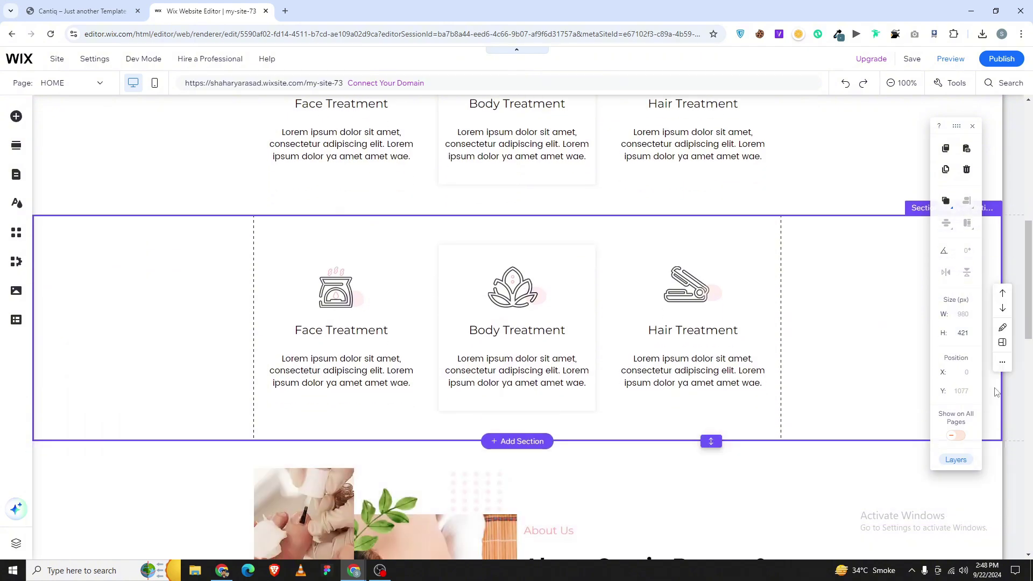
left_click(1003, 315)
scroll(1005, 321, "down", 1)
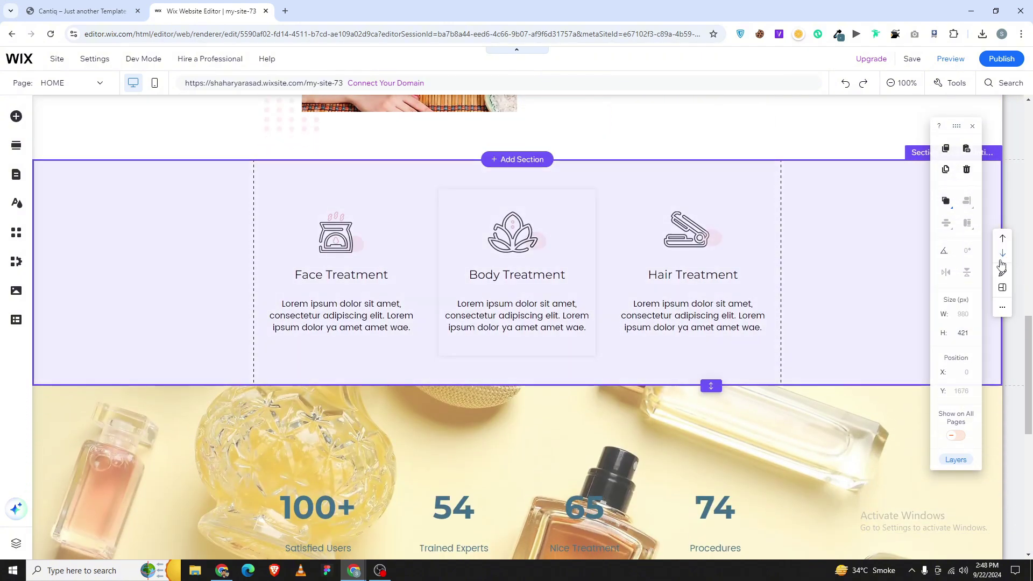
left_click(1002, 251)
scroll(902, 488, "down", 4)
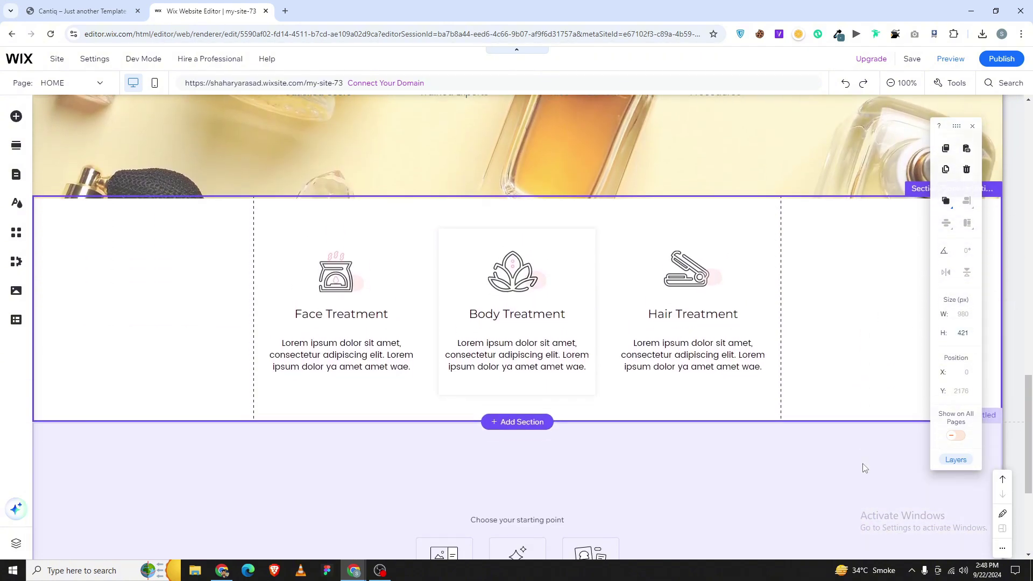
scroll(780, 468, "up", 2)
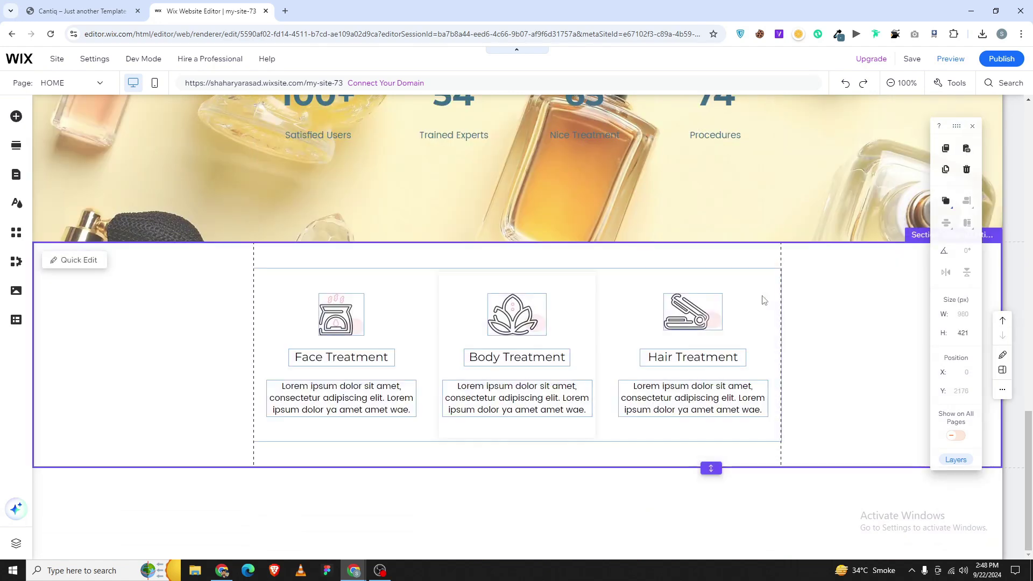
- Move the treatment column strip down within the duplicated section and check the "OUR SERVICES" heading on the Cantiq template page
left_click(715, 271)
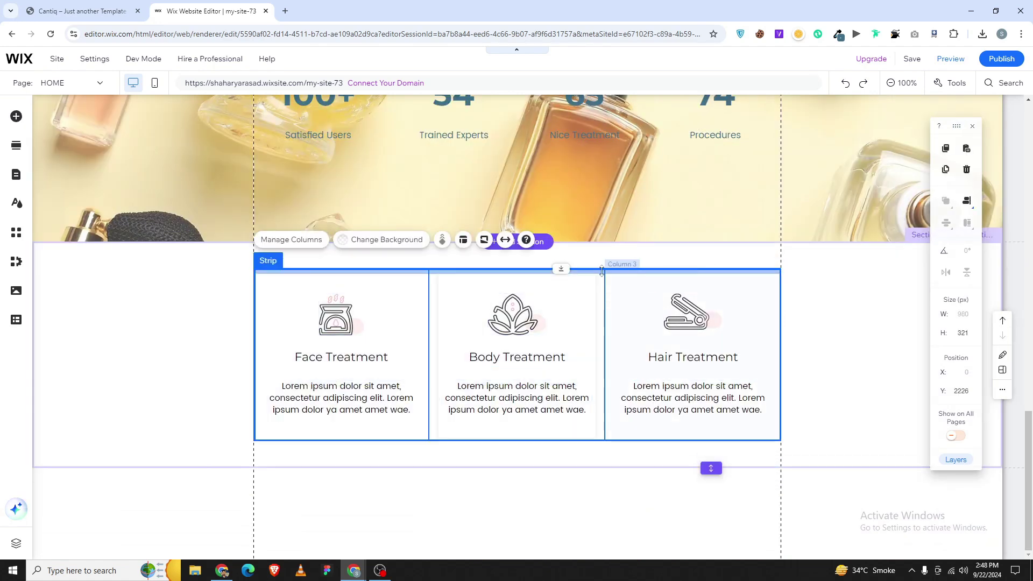
left_click_drag(601, 270, 559, 361)
left_click(72, 2)
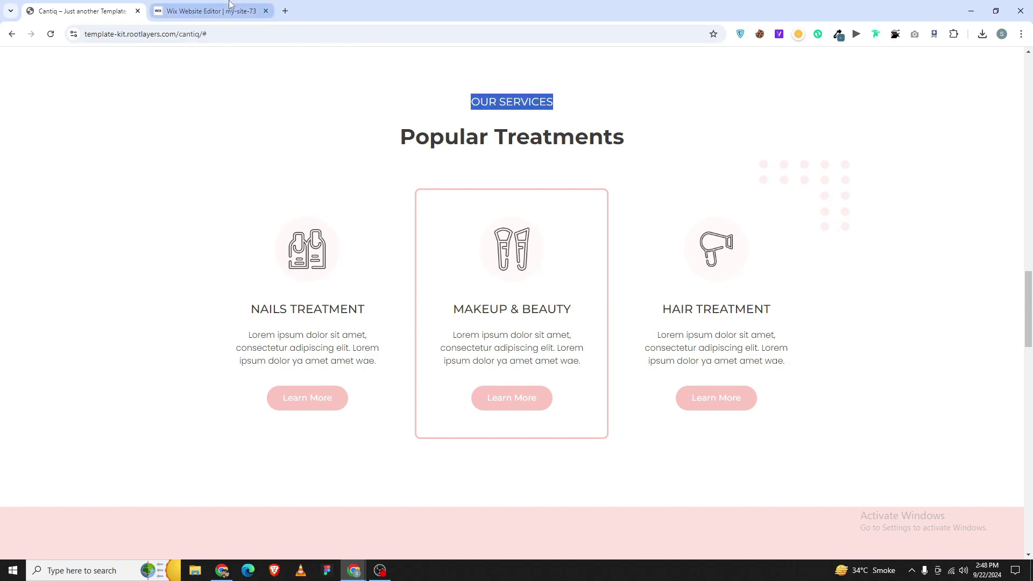
left_click(207, 11)
- Copy the "About Us" and "About Cantiq Beauty & Spa" texts from the About section into the duplicated section, above the treatment columns
scroll(502, 379, "up", 7)
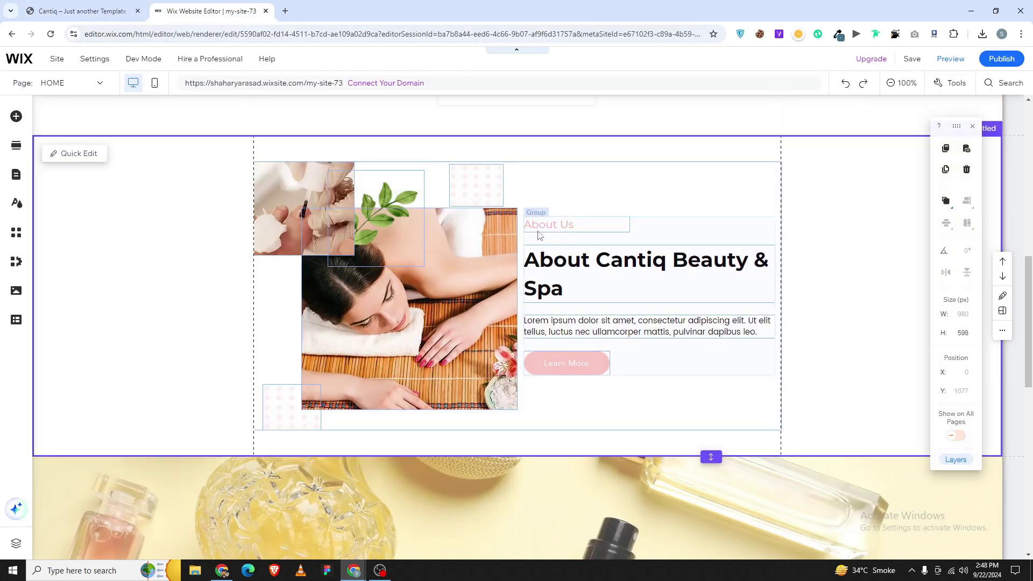
left_click(569, 226)
left_click(81, 11)
left_click(227, 4)
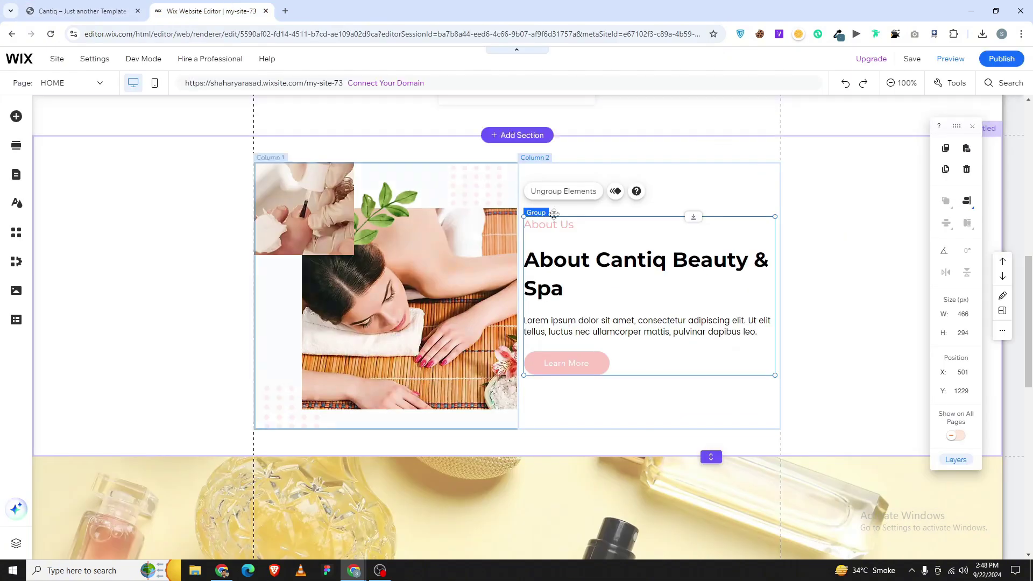
left_click(589, 264)
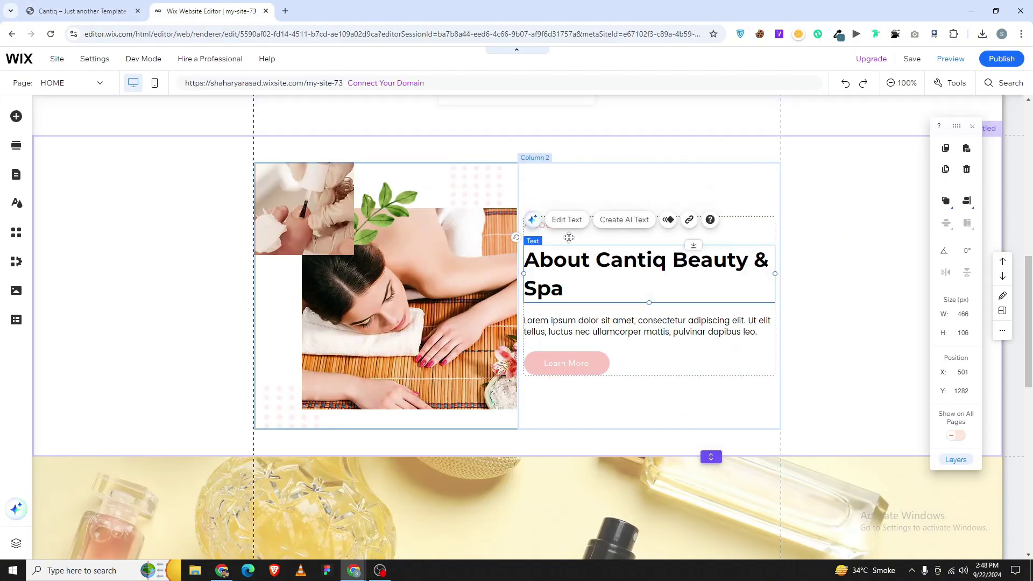
left_click(665, 203)
left_click(549, 225)
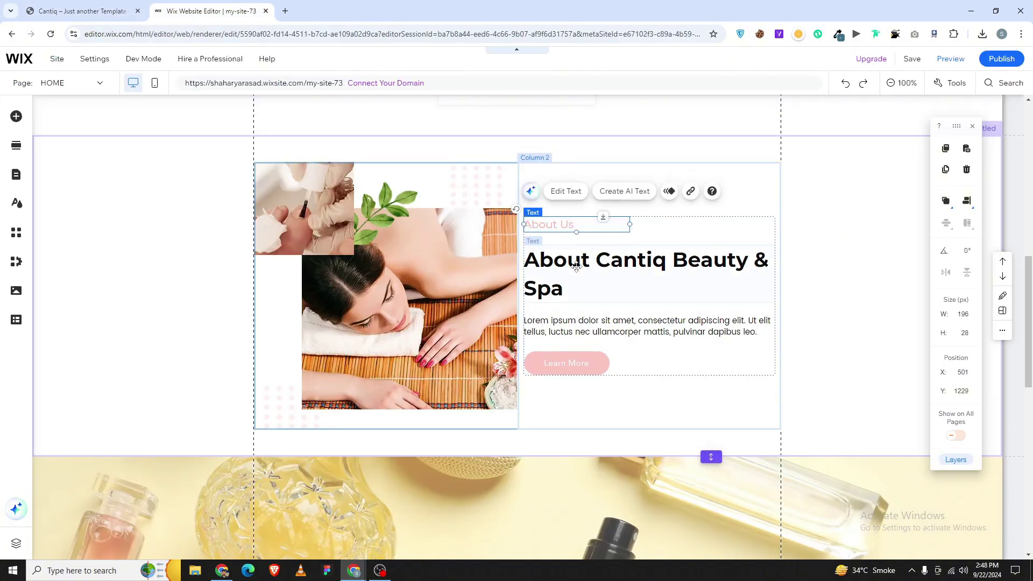
left_click(578, 271, "shift")
left_click_drag(577, 270, 419, 297)
scroll(428, 398, "down", 7)
scroll(431, 433, "down", 2)
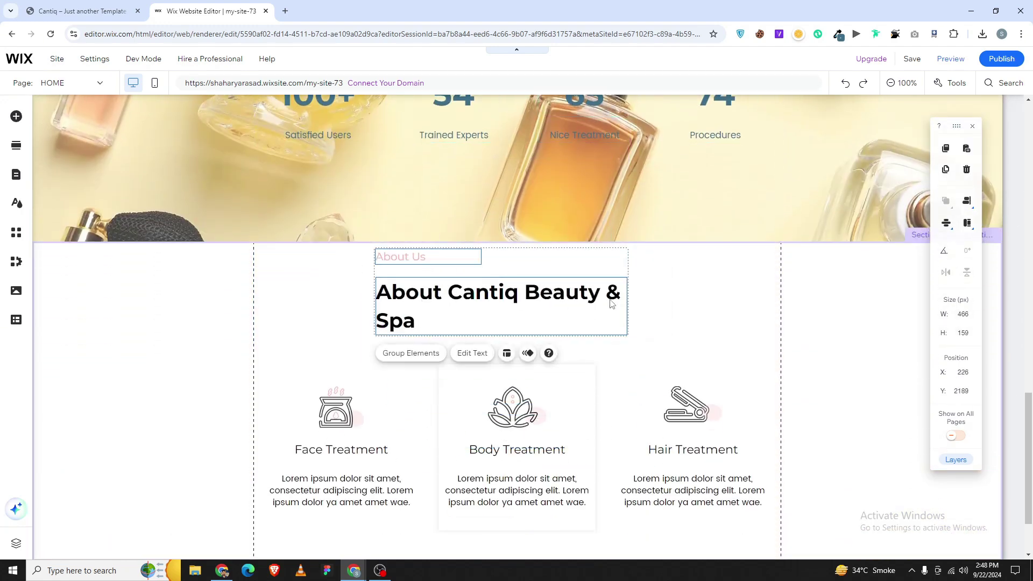
- Align the copied "About Us" text box to the horizontal center of the page
left_click(431, 260)
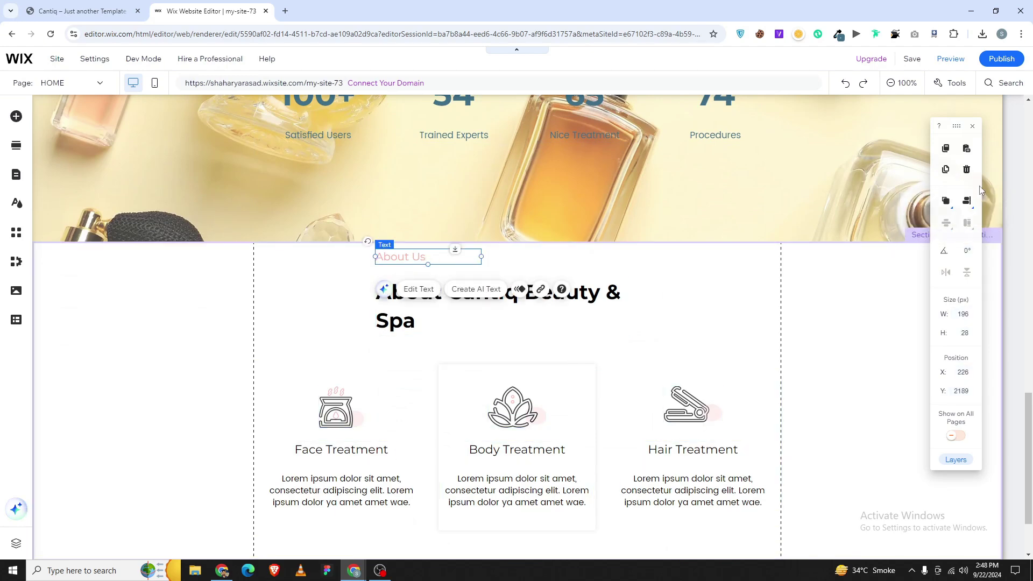
left_click(966, 201)
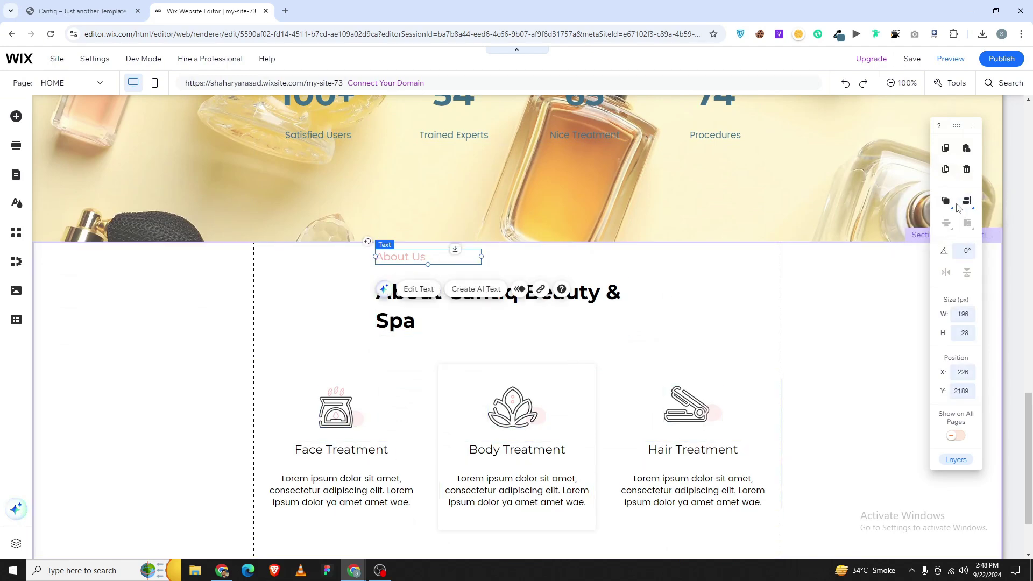
left_click(967, 201)
left_click(943, 204)
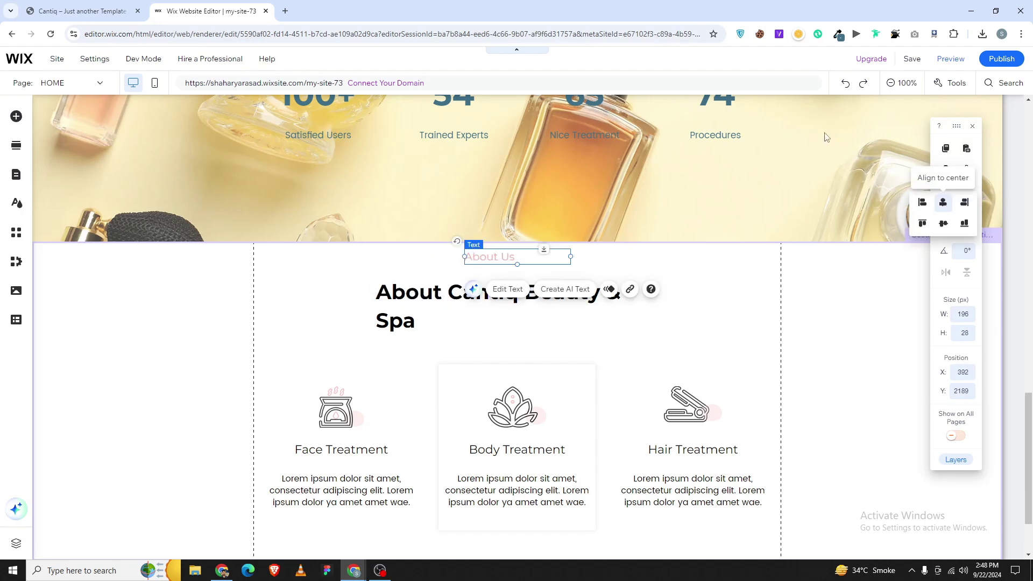
- Replace the copied "About Us" text with "Our Services" and center the text within its box
double_click(512, 255)
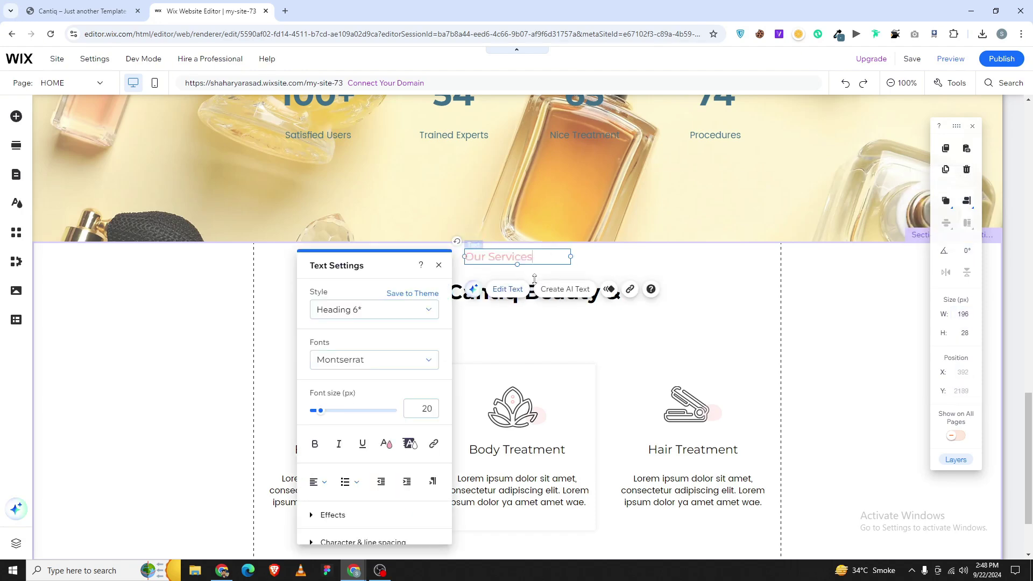
left_click(315, 483)
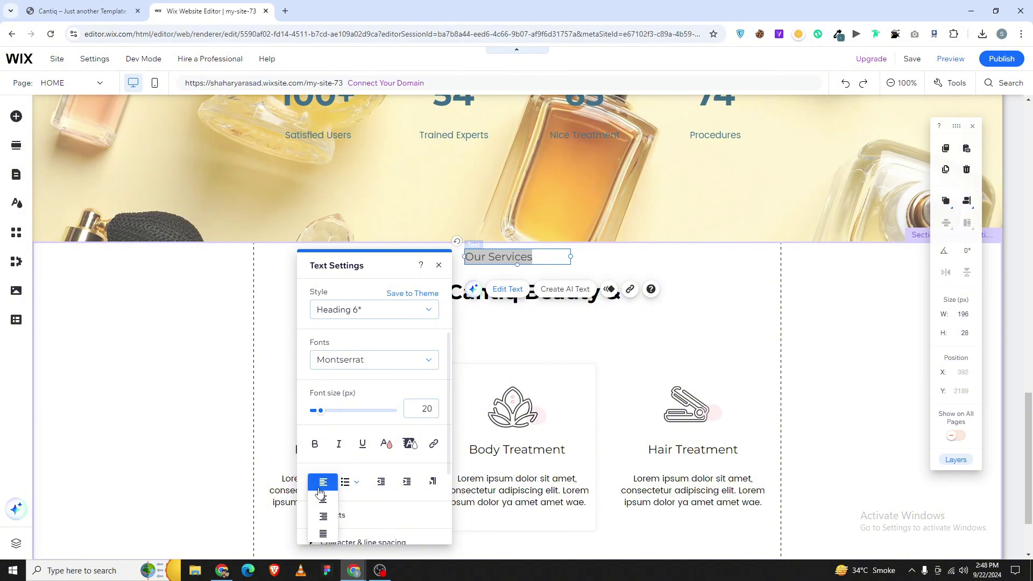
left_click(323, 497)
left_click(575, 343)
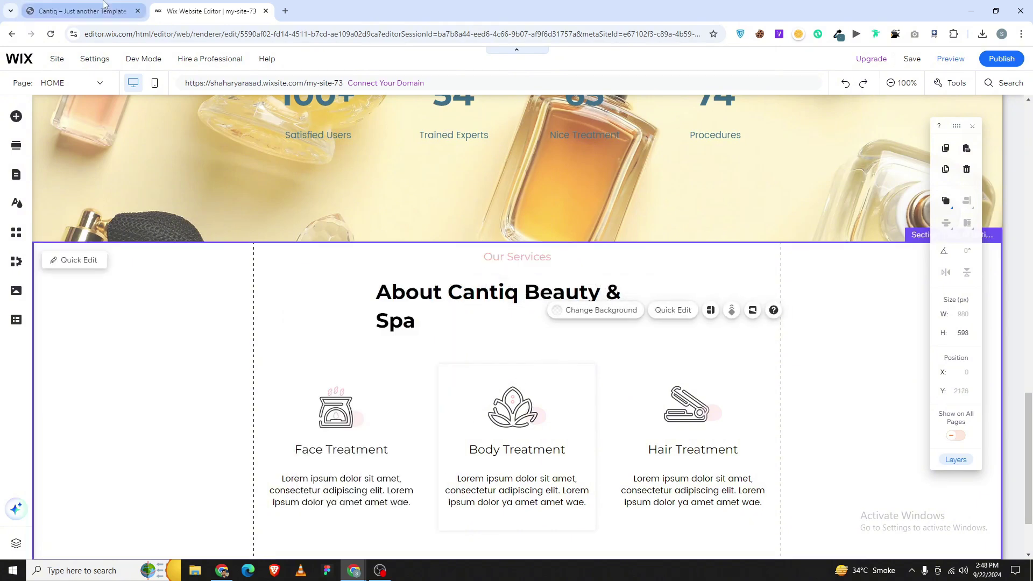
- Replace the "About Cantiq Beauty & Spa" heading in the duplicated section with "Popular Treatments", copied from the Cantiq template page
left_click(81, 11)
triple_click(418, 122)
key("ctrl+c")
left_click(225, 3)
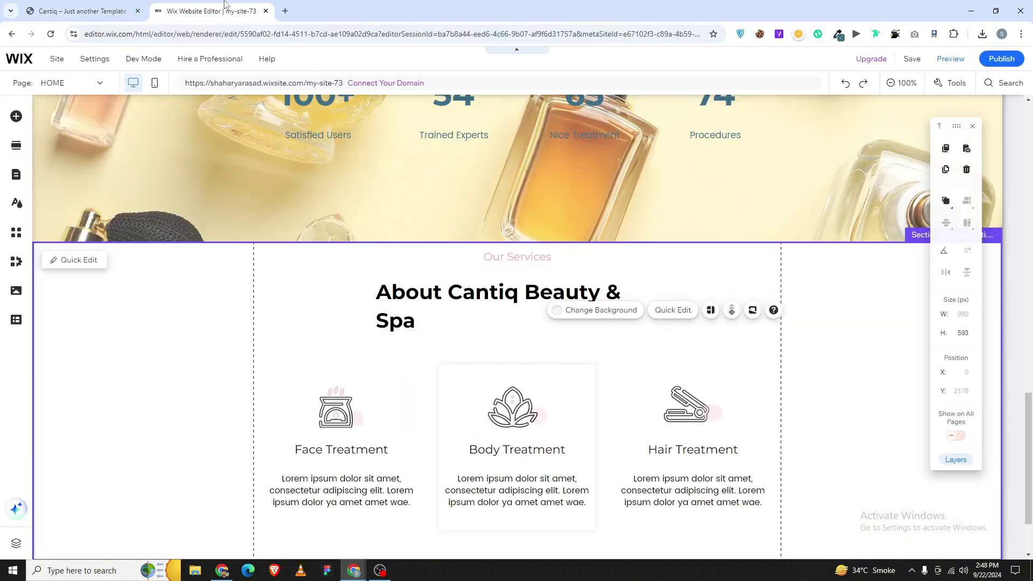
double_click(500, 320)
key("ctrl+v")
key("ctrl+a")
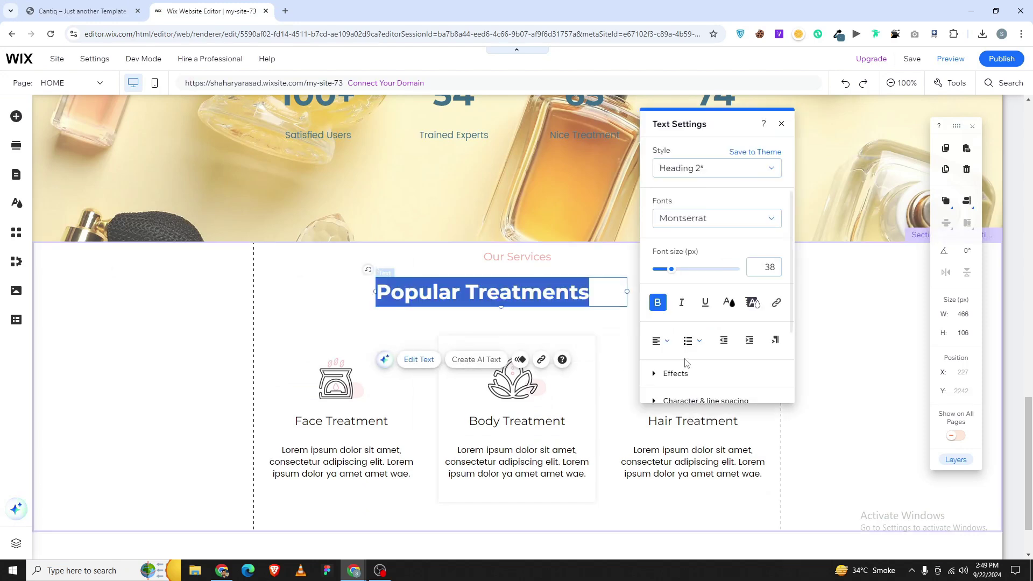
- Center the "Popular Treatments" text within its box, align the box to the page's horizontal center and nudge it up slightly
left_click(661, 341)
left_click(682, 358)
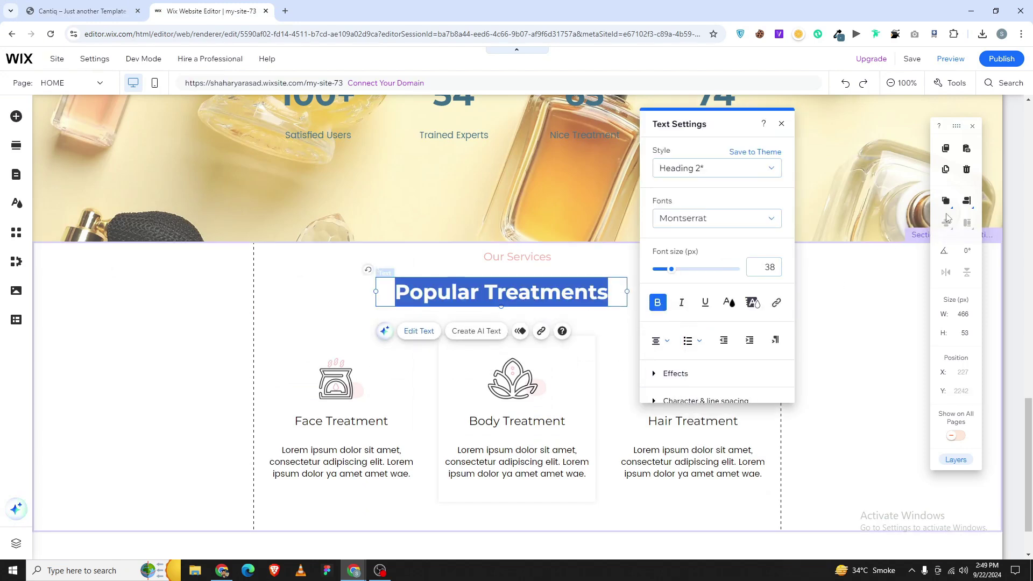
left_click(967, 201)
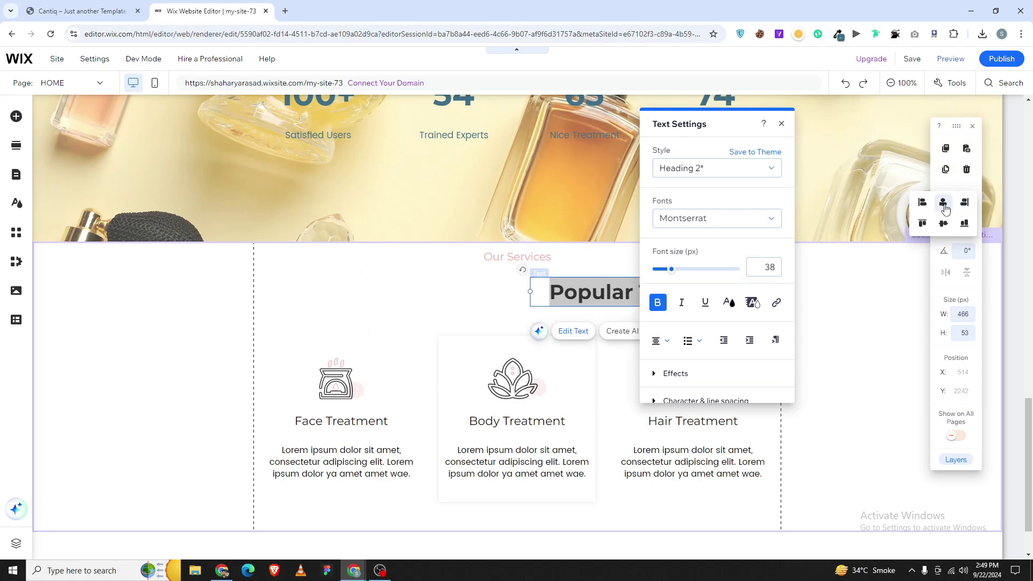
left_click(949, 212)
left_click(590, 277)
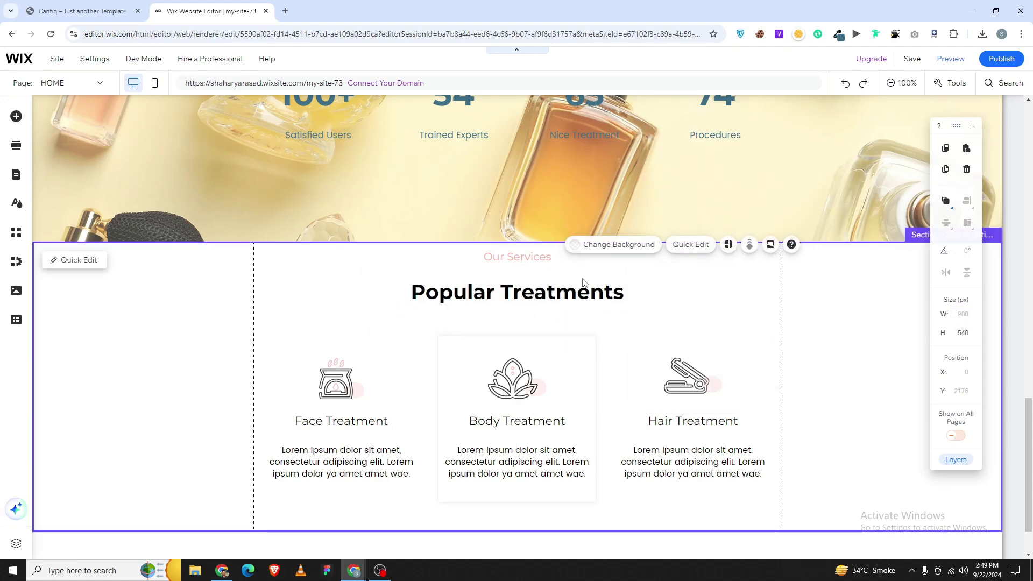
left_click(583, 283)
- Move the treatments strip up to about Y 2311 and stretch the Body Treatment container box to about 361 px high
left_click(611, 355)
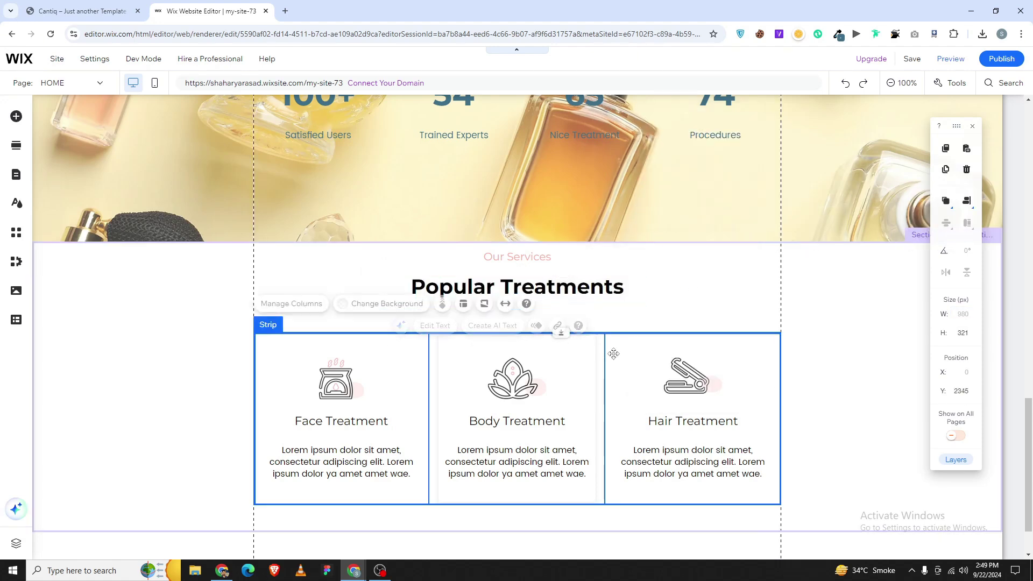
left_click_drag(558, 333, 558, 316)
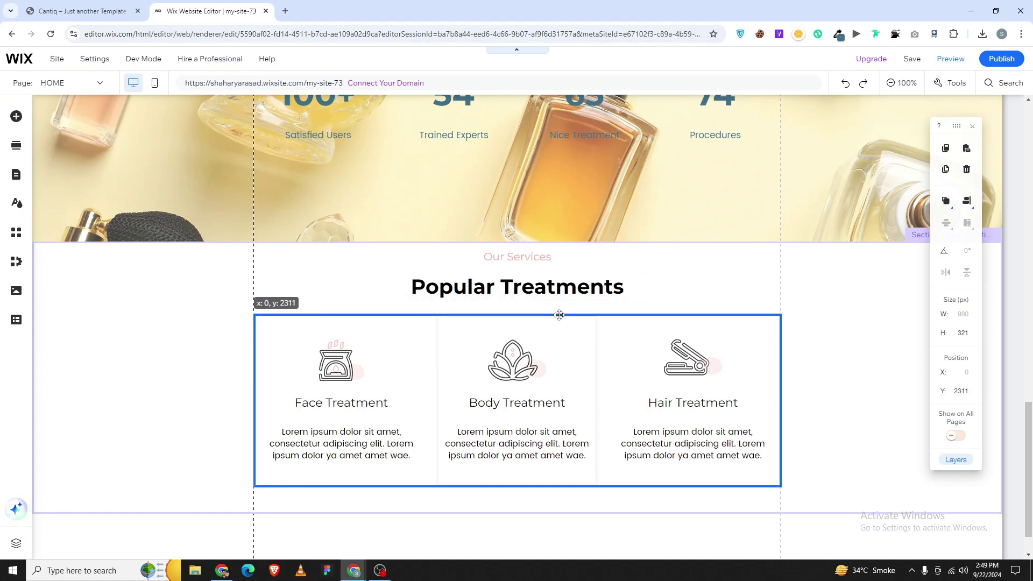
left_click(559, 479)
left_click_drag(560, 478, 554, 510)
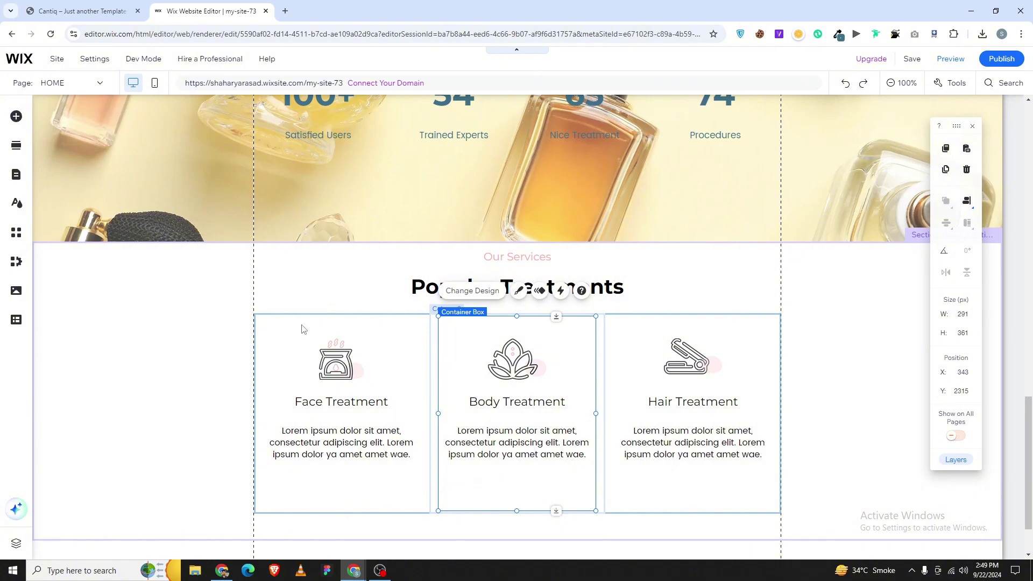
- Replace the Face Treatment icon with icon6-83XGMG7-1.png from the site files and reset the image proportions
left_click(80, 11)
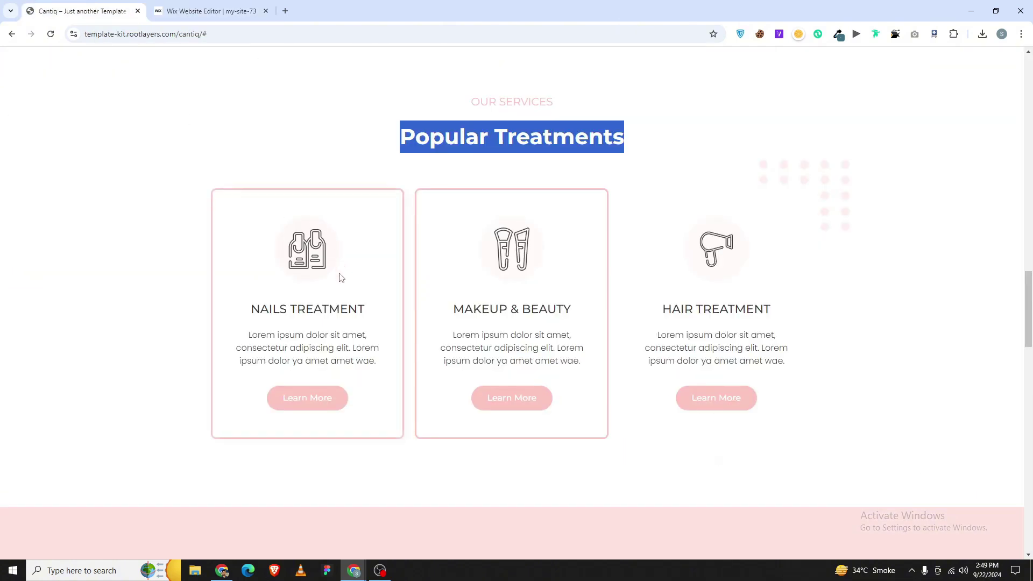
left_click_drag(370, 310, 239, 312)
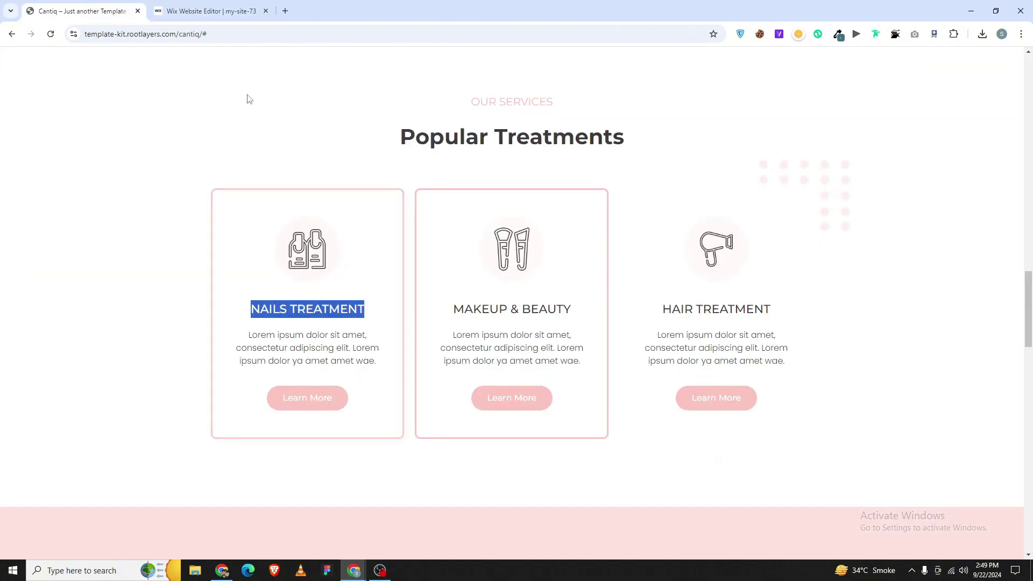
left_click(207, 9)
left_click(350, 375)
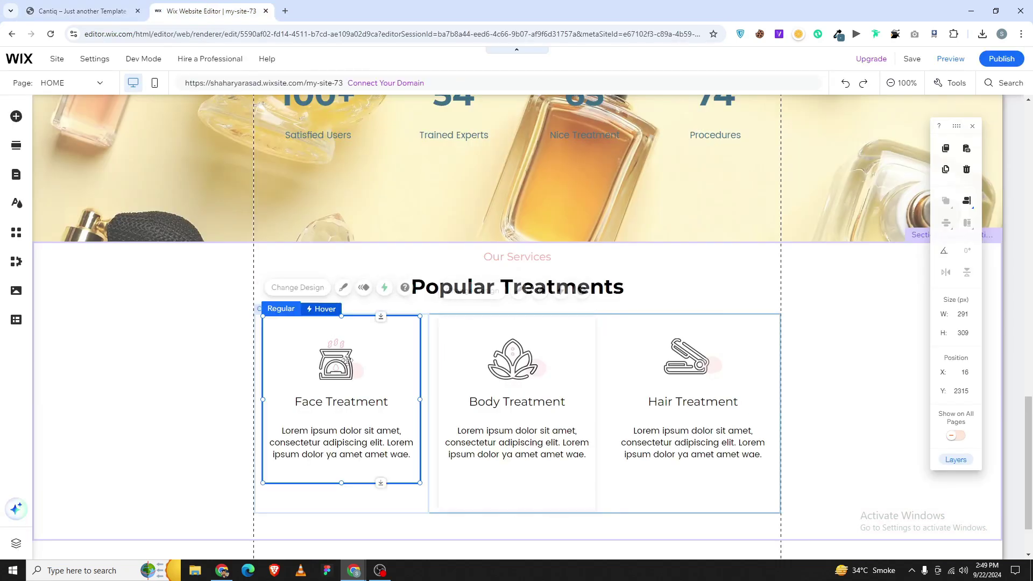
left_click(351, 357)
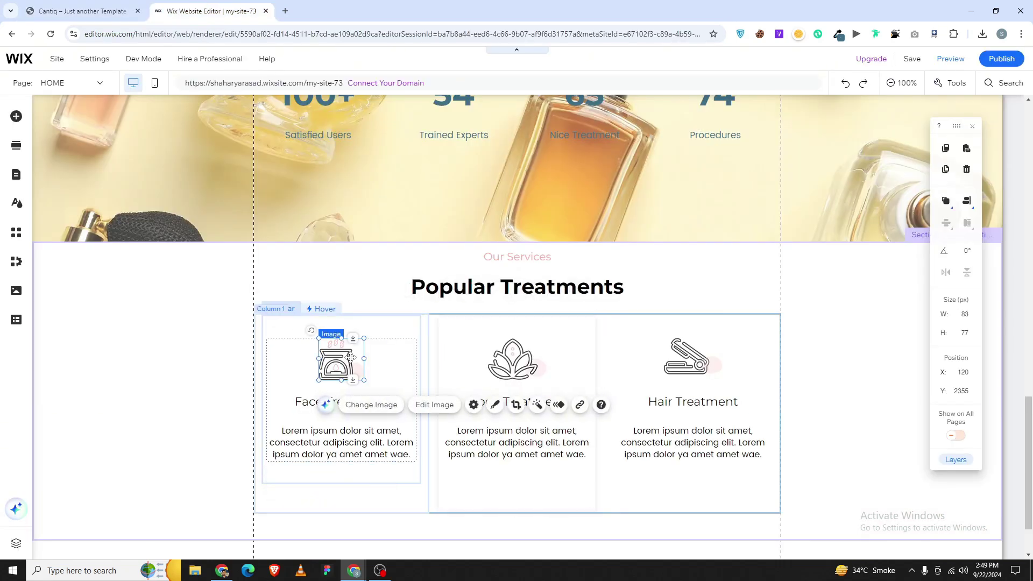
left_click(373, 405)
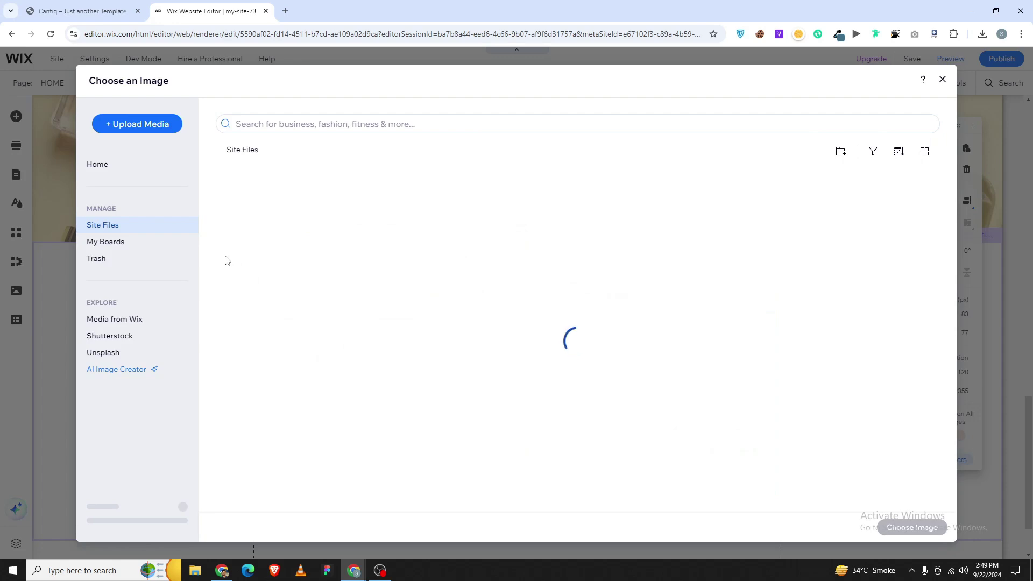
left_click(133, 6)
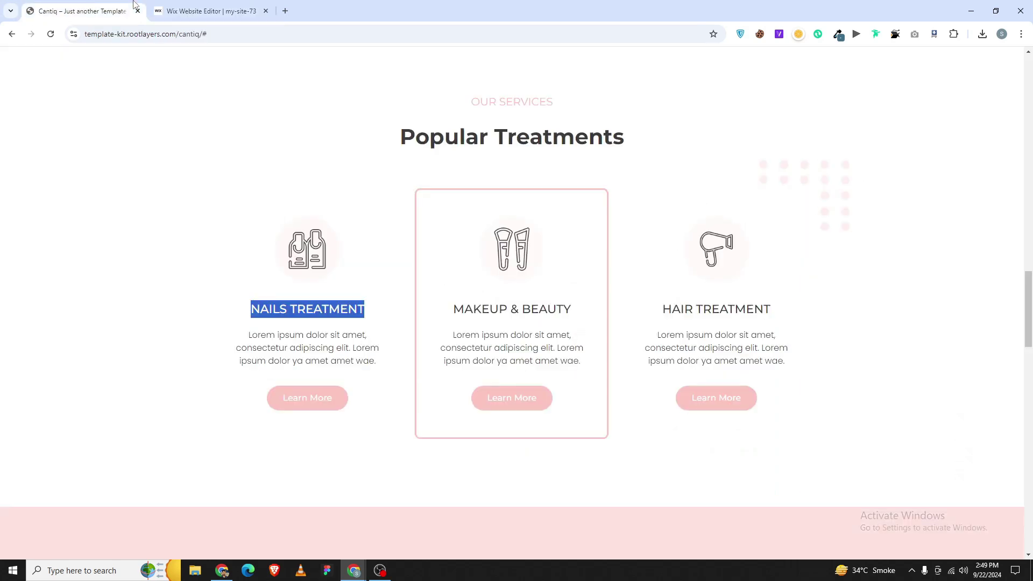
left_click(246, 8)
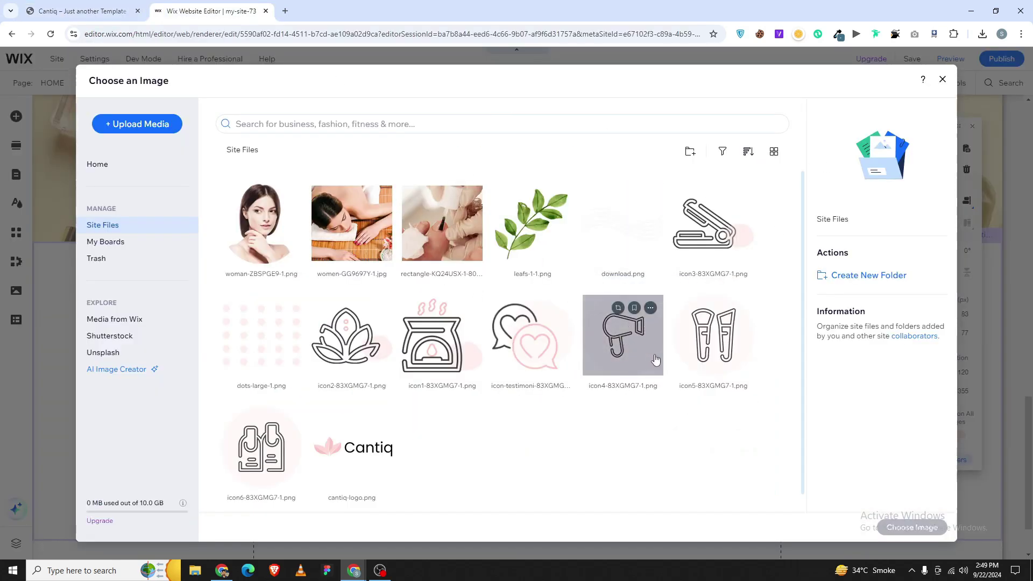
double_click(261, 447)
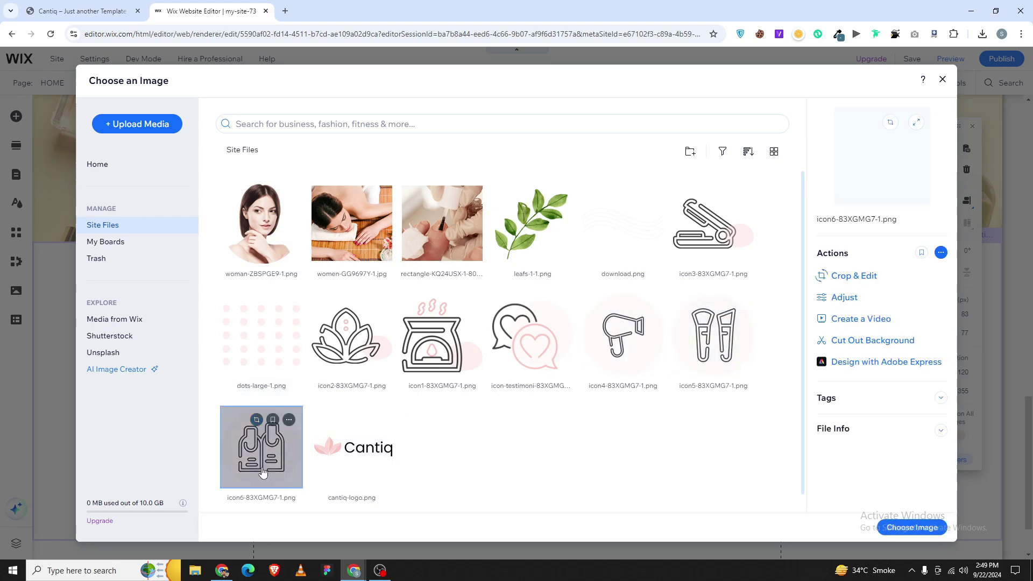
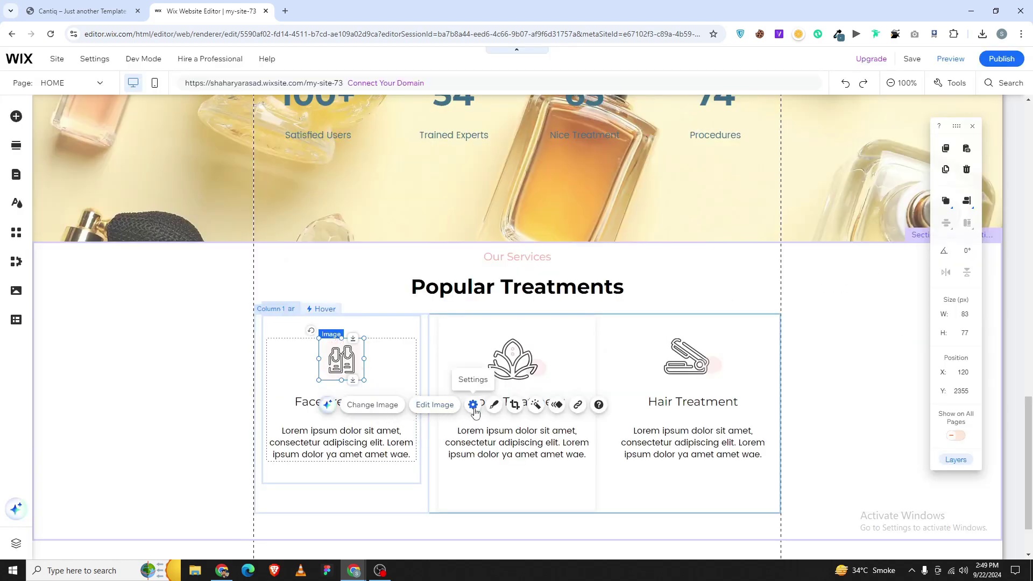
left_click(473, 405)
left_click(290, 283)
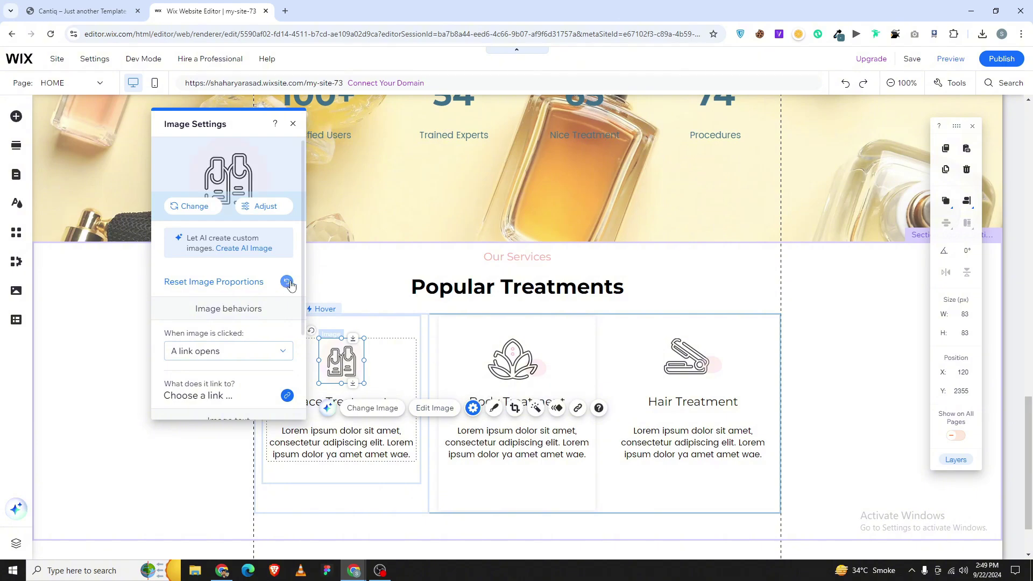
- Enlarge the nails icon to about 103 × 103 px and center it horizontally in its card
left_click(388, 382)
left_click(345, 364)
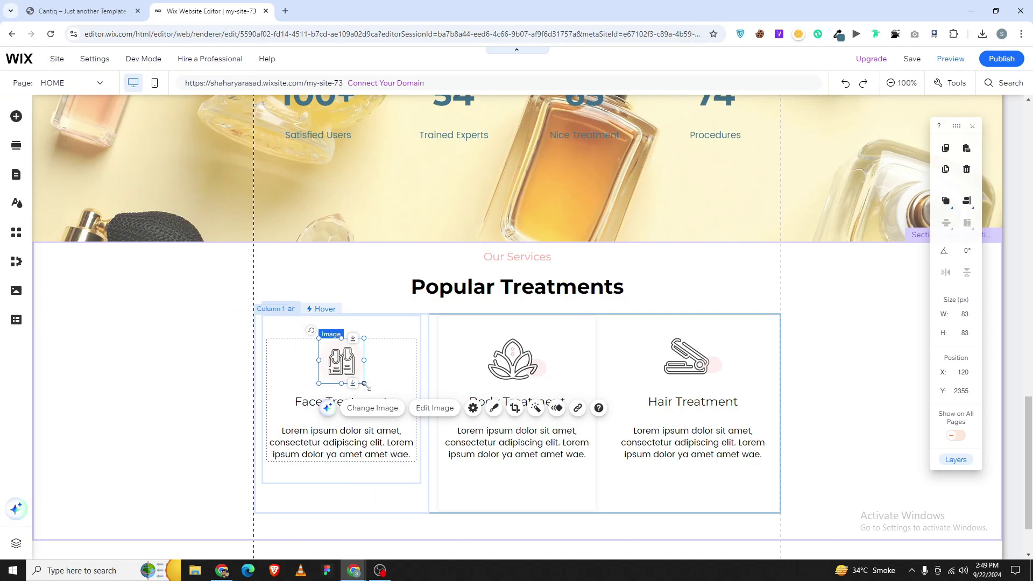
left_click_drag(365, 384, 373, 396)
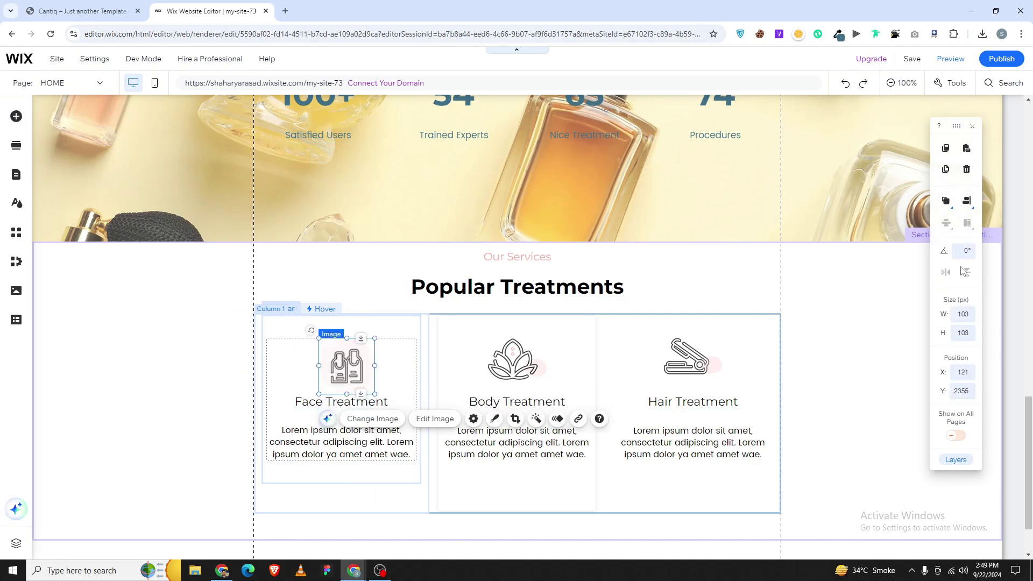
left_click(966, 201)
left_click(942, 202)
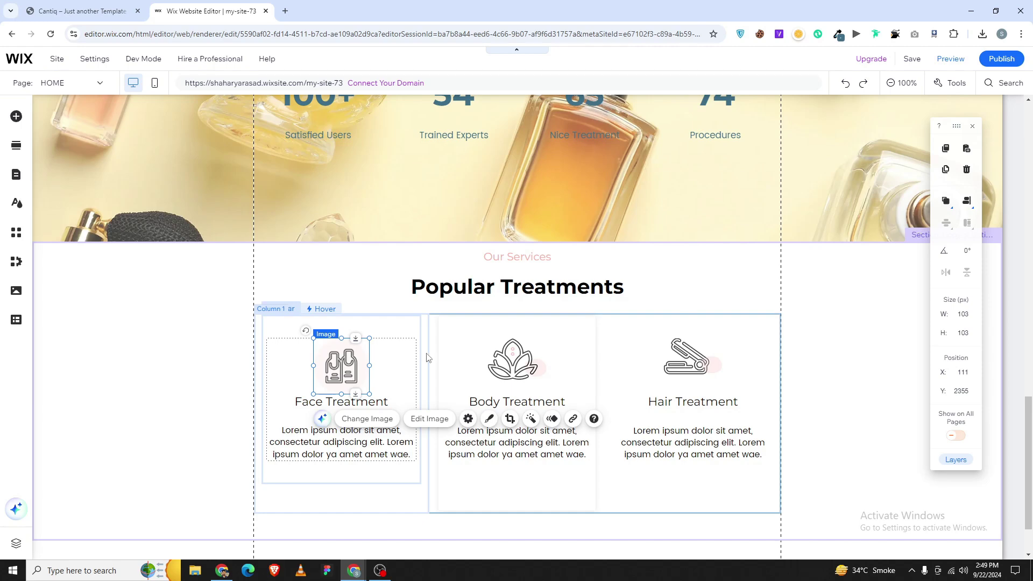
- Ungroup the first card's elements and distribute the icon, title and description evenly in the vertical direction
left_click(400, 359)
left_click(365, 406)
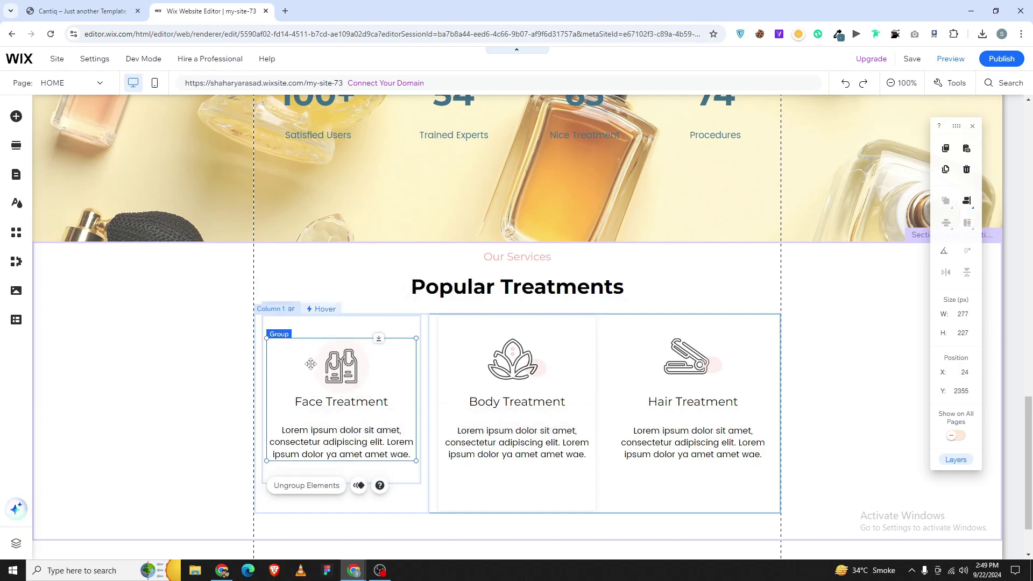
left_click(334, 485)
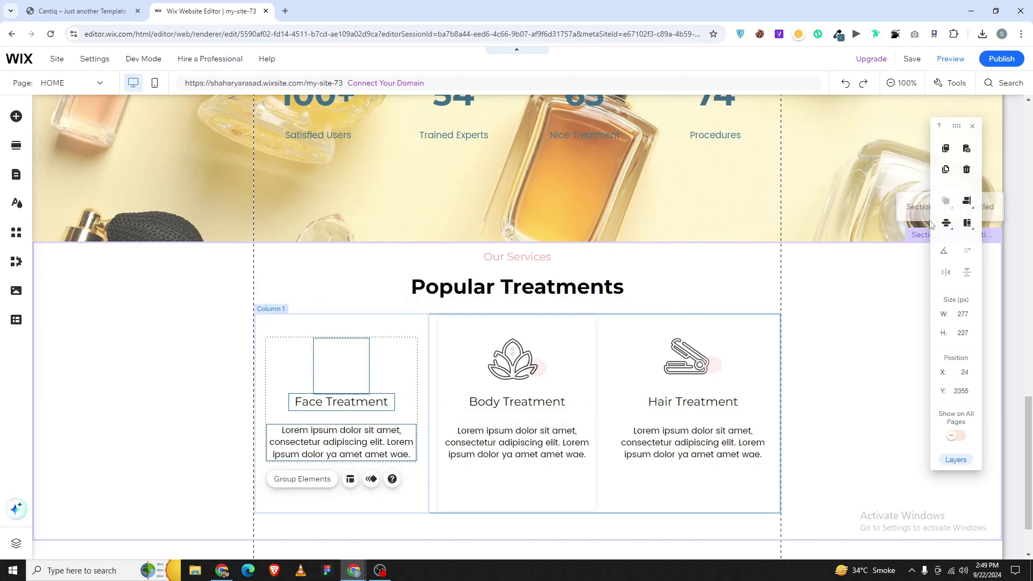
left_click(946, 223)
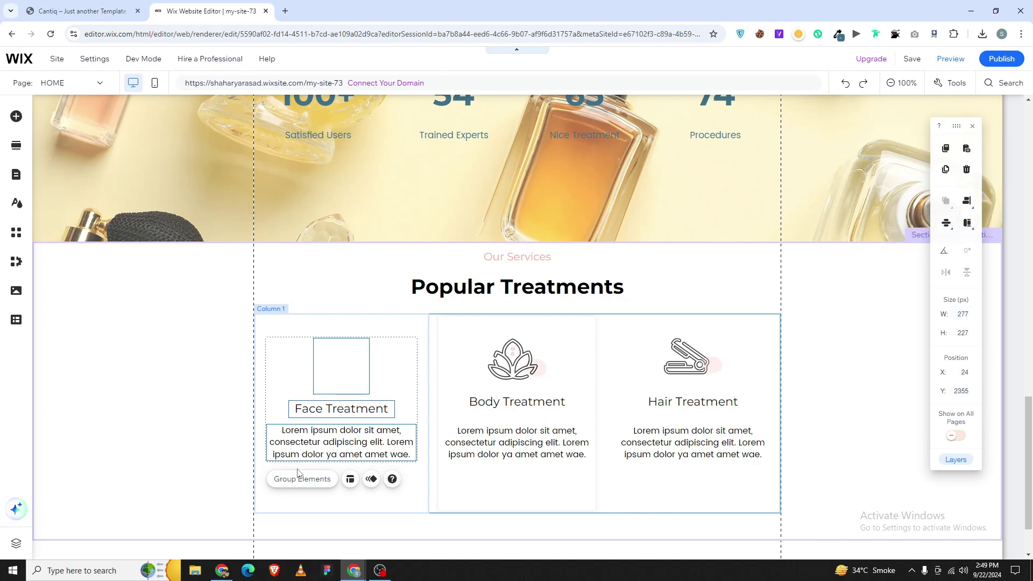
- Stretch the first card to about 343 px high and move its icon, title and description up together to about Y 2335
left_click(399, 495)
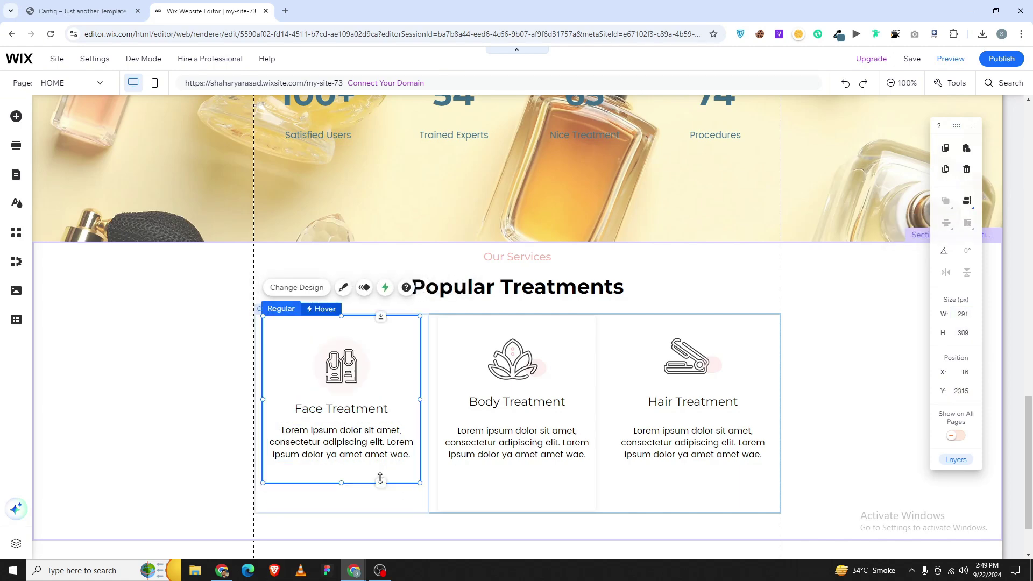
left_click_drag(382, 482, 384, 499)
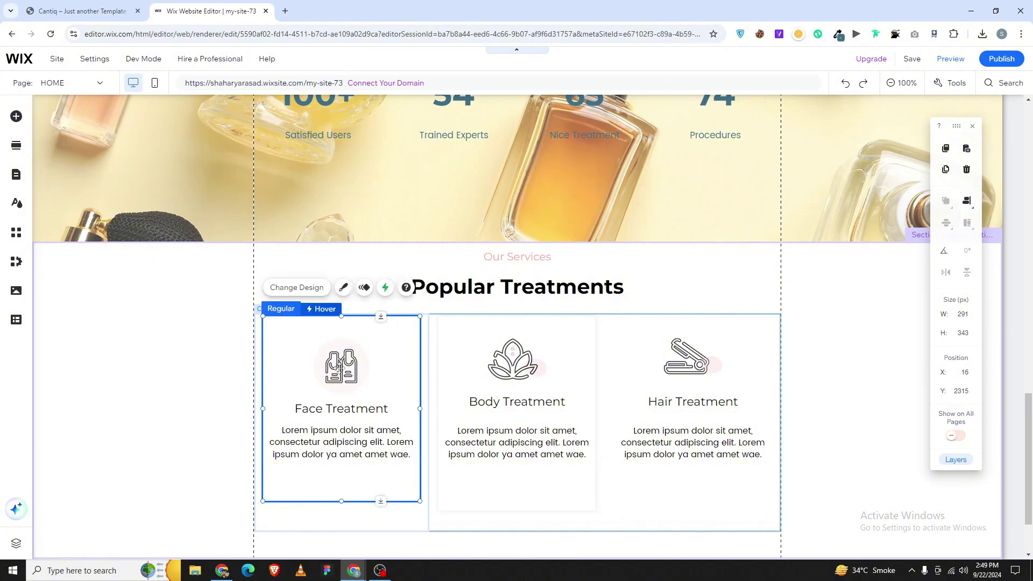
left_click(361, 379)
left_click(375, 410, "shift")
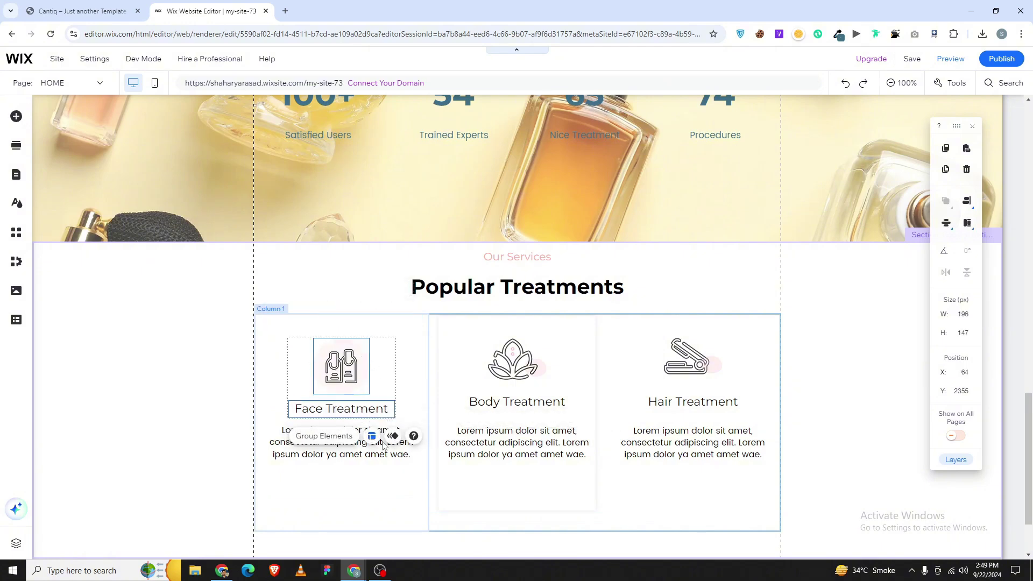
left_click(381, 442, "shift")
left_click_drag(382, 443, 382, 426)
key("shift+Down")
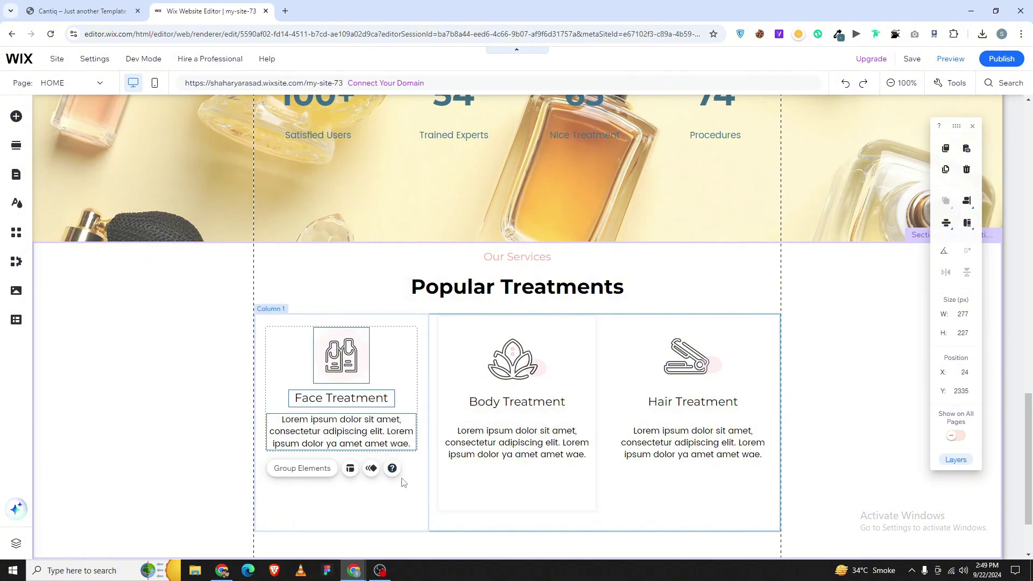
- Extend the first treatment card's container box to 361 px high to match the middle card
left_click(400, 504)
left_click(360, 486)
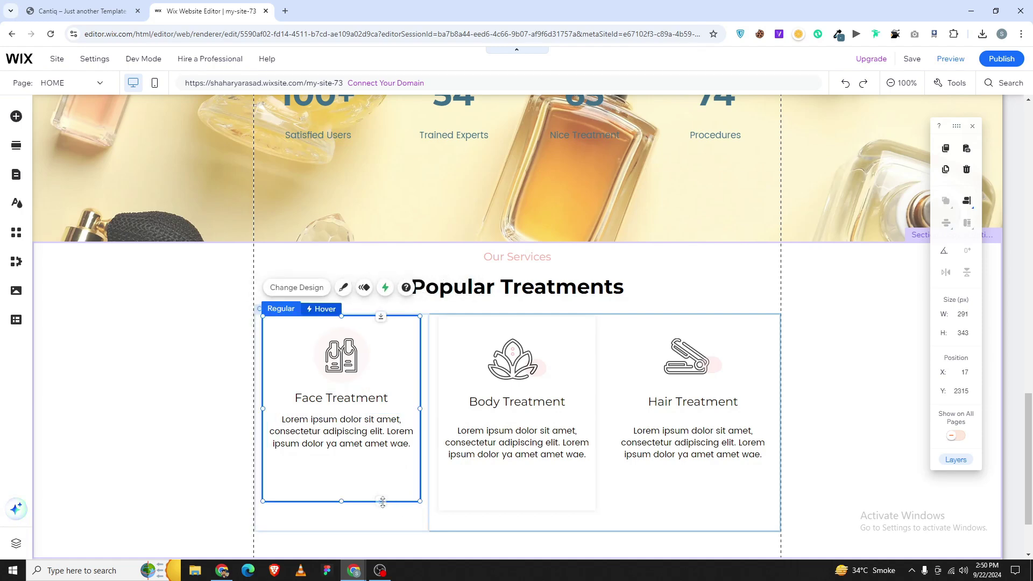
mouse_move(382, 501)
left_mouse_down()
mouse_move(382, 514)
mouse_move(380, 506)
left_mouse_up()
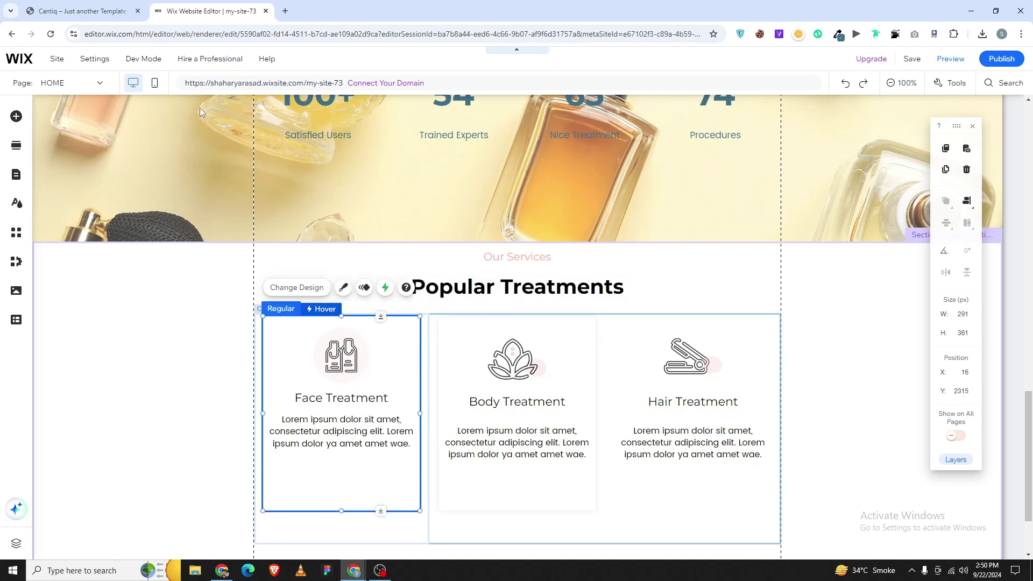
- Replace the first card's "Face Treatment" title with "Nails Treatment", following the Cantiq template page
left_click(120, 4)
left_click(695, 107)
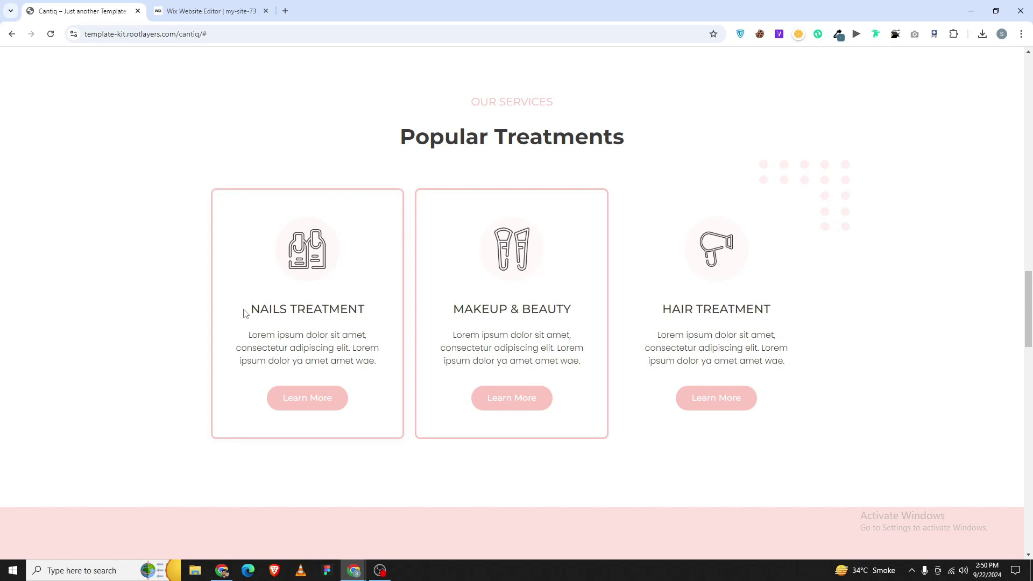
left_click_drag(245, 313, 379, 316)
left_click(194, 4)
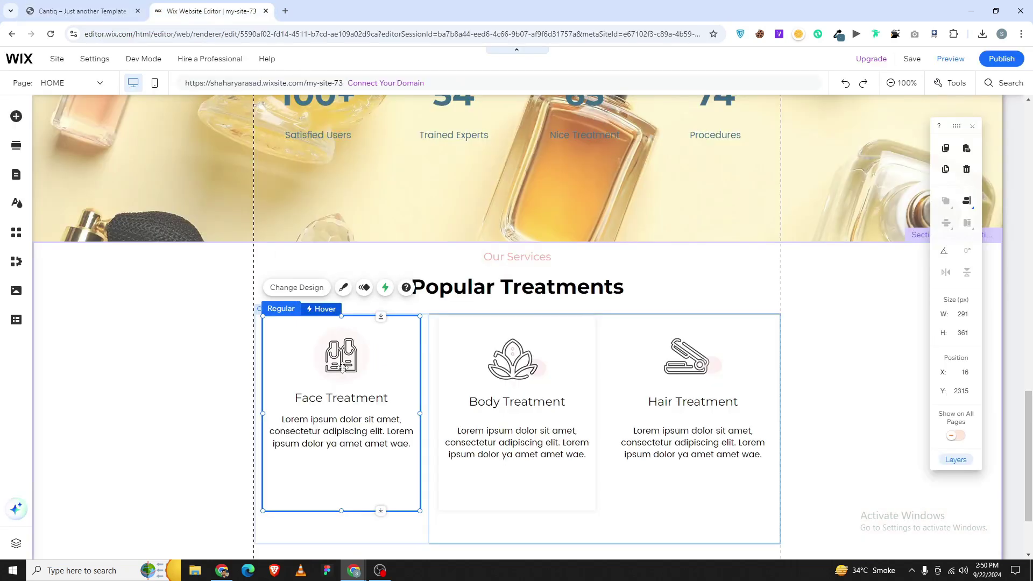
left_click(345, 395)
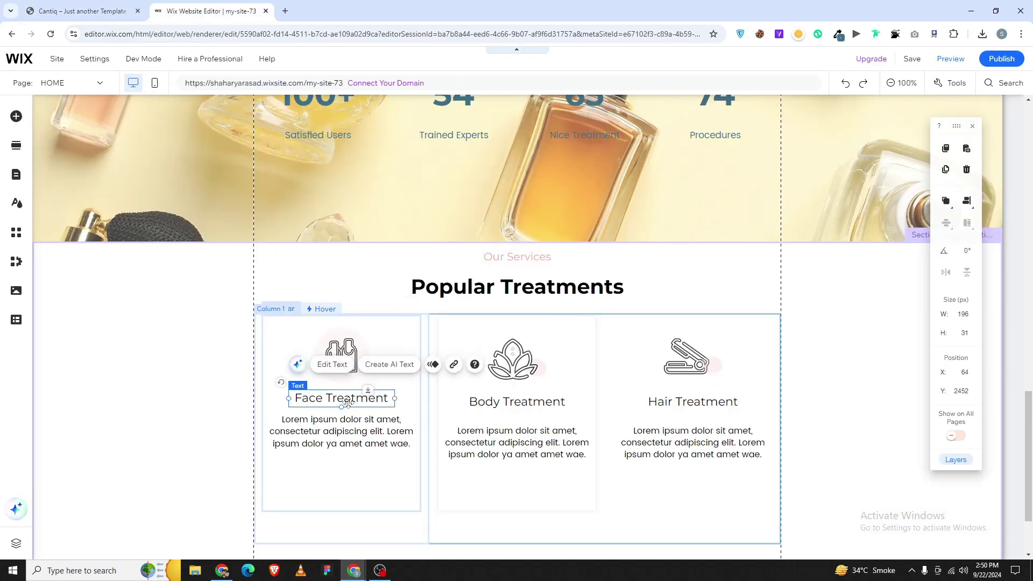
double_click(305, 400)
type("Nails Treatment")
left_click(342, 422)
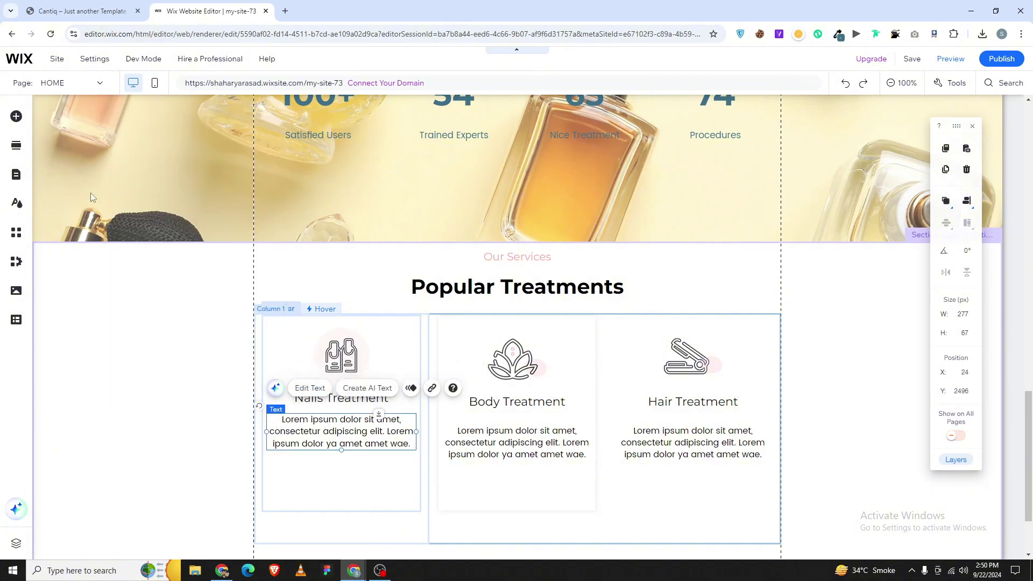
- Copy the "Learn More" button from the About section into the Nails Treatment card, below the description, and center it horizontally
scroll(90, 192, "up", 9)
left_click(580, 365)
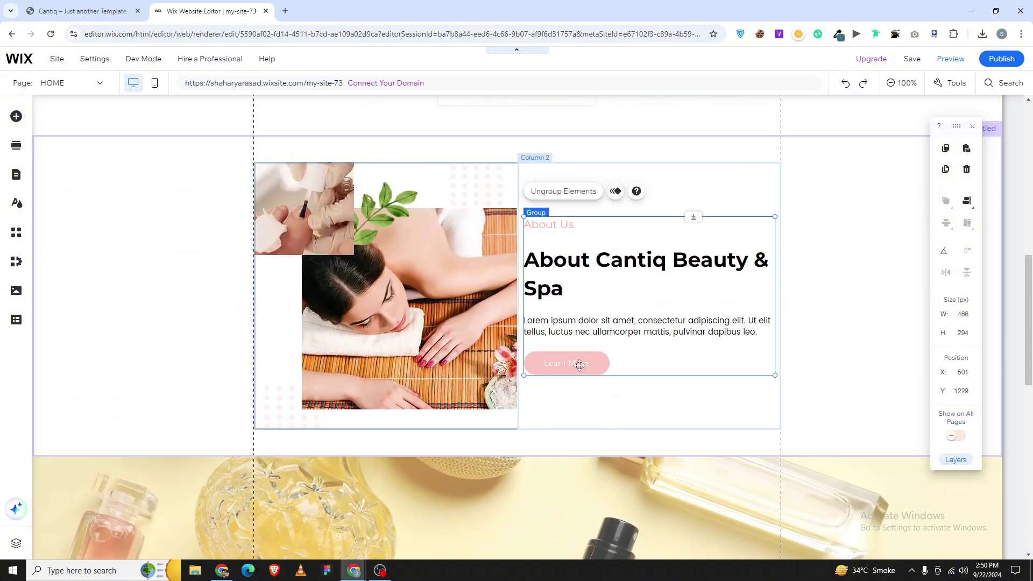
left_click(580, 366)
left_click_drag(581, 368, 348, 392)
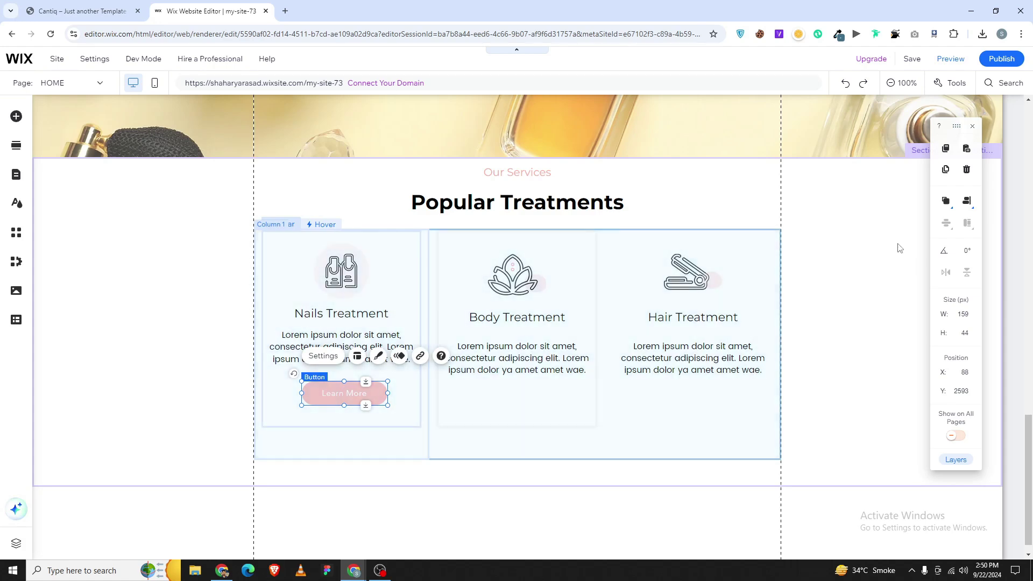
left_click(959, 200)
left_click(952, 202)
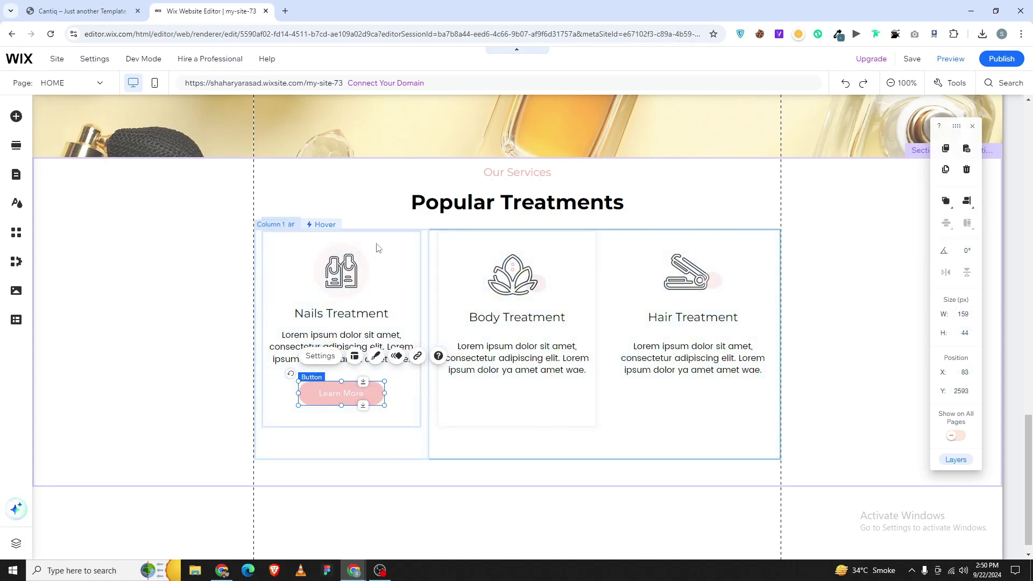
- Check the Cantiq template page and delete the Body Treatment and Hair Treatment cards from the second and third columns
left_click(80, 11)
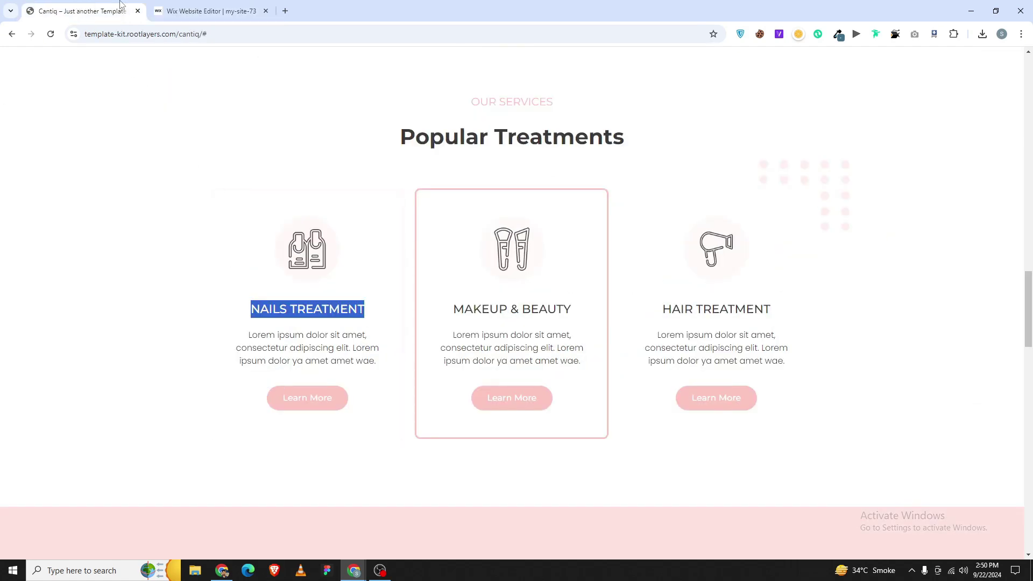
key("ctrl+Tab")
left_click(466, 394)
key("Delete")
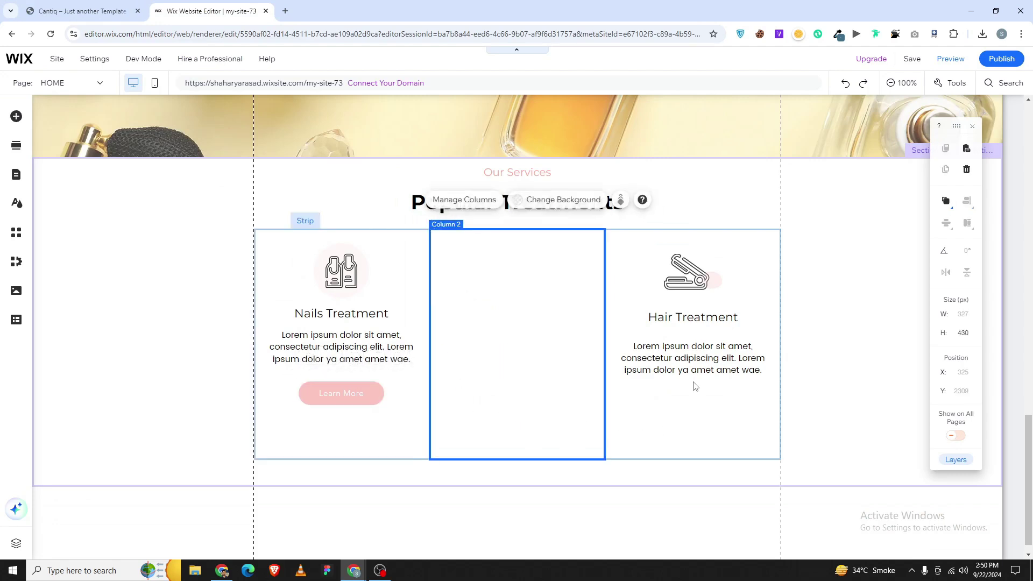
left_click(692, 385)
key("Delete")
- Shorten the Nails Treatment card's container box to 355 px high
left_click(406, 410)
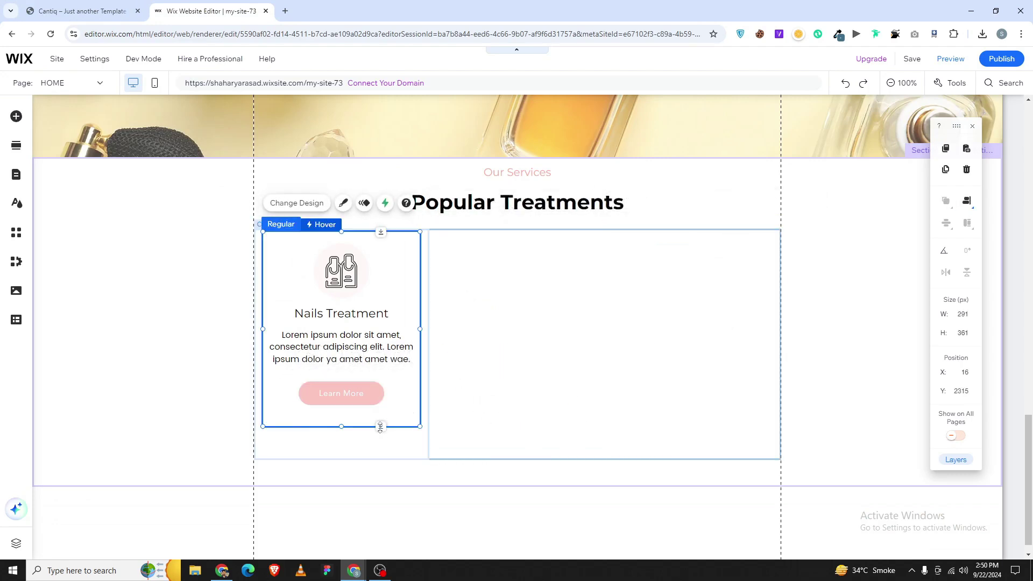
left_click_drag(380, 427, 380, 424)
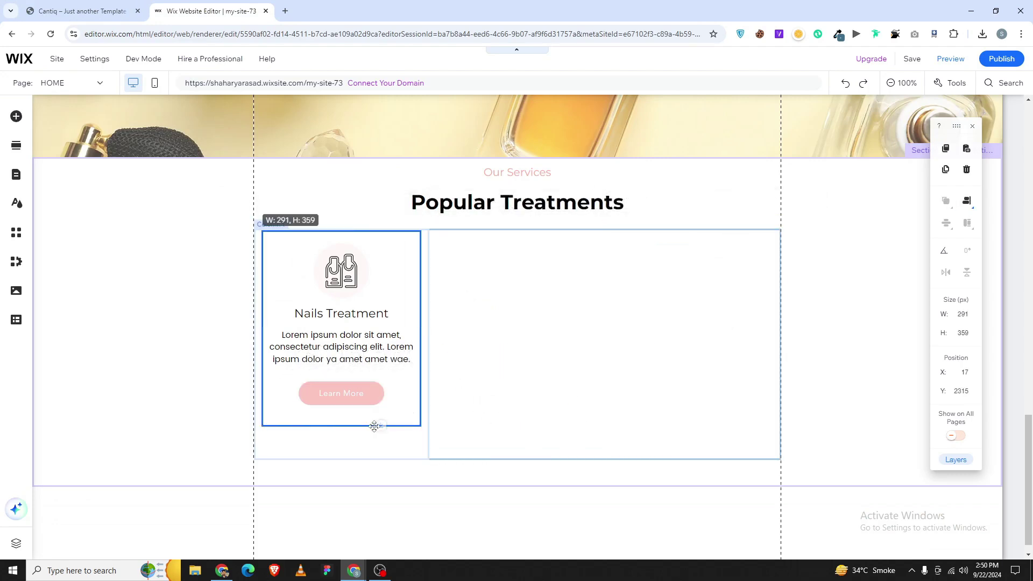
- Space the Nails Treatment icon, title, description and button evenly as one group and center that group vertically in the card
left_click(330, 289)
left_click(326, 315, "shift")
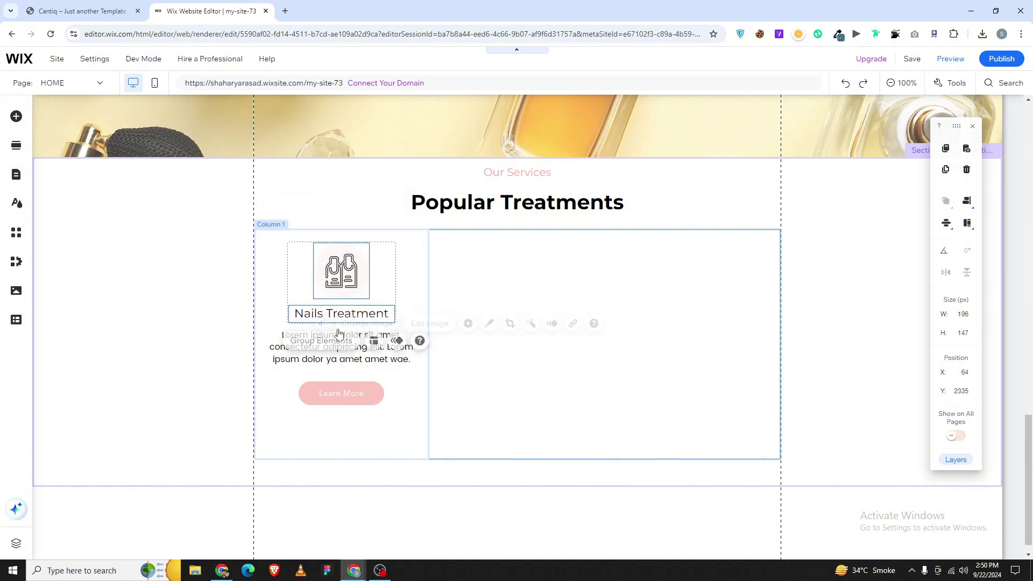
left_click(369, 360)
left_click(367, 390, "shift")
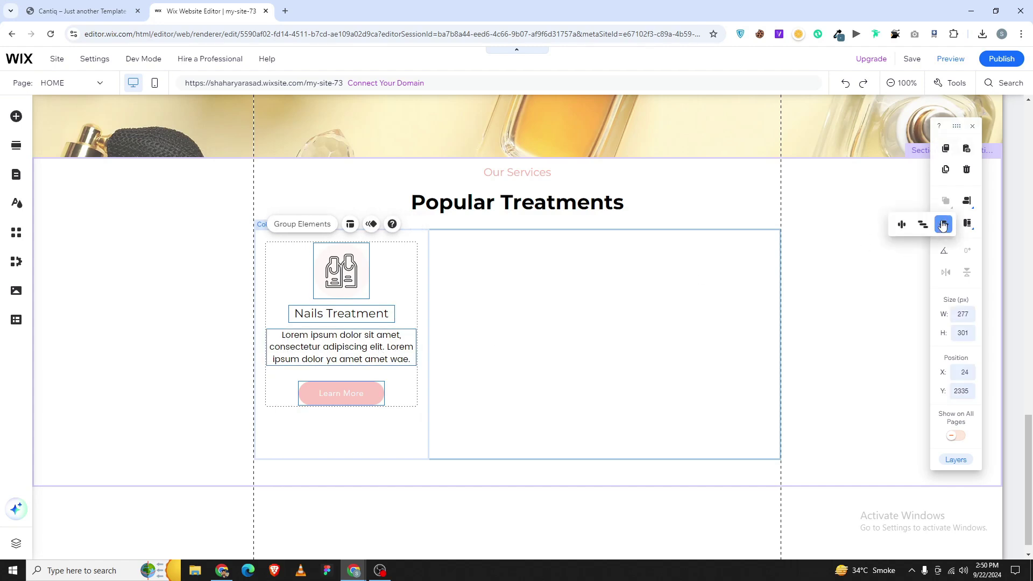
left_click(922, 224)
key("ctrl+g")
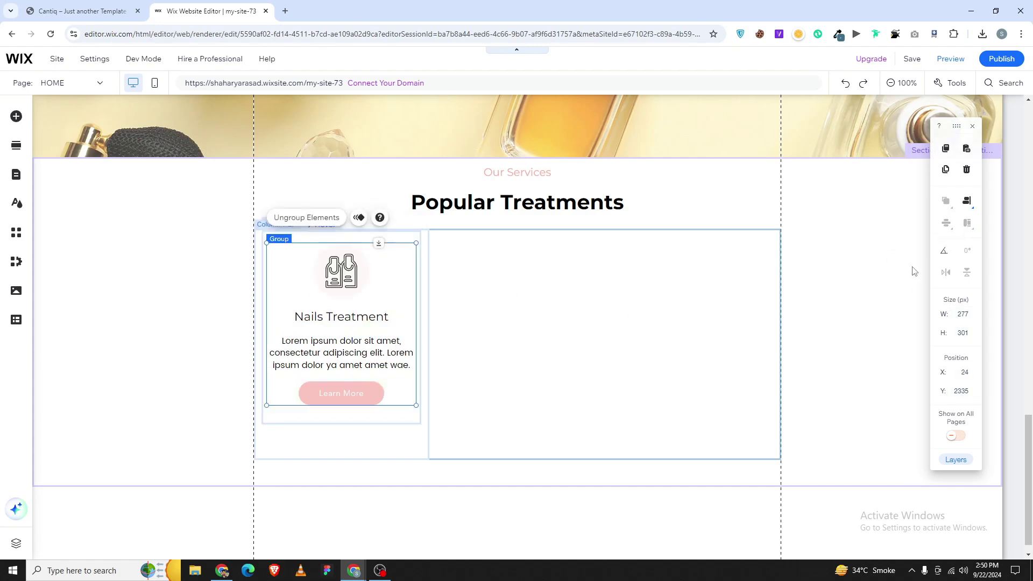
left_click(967, 202)
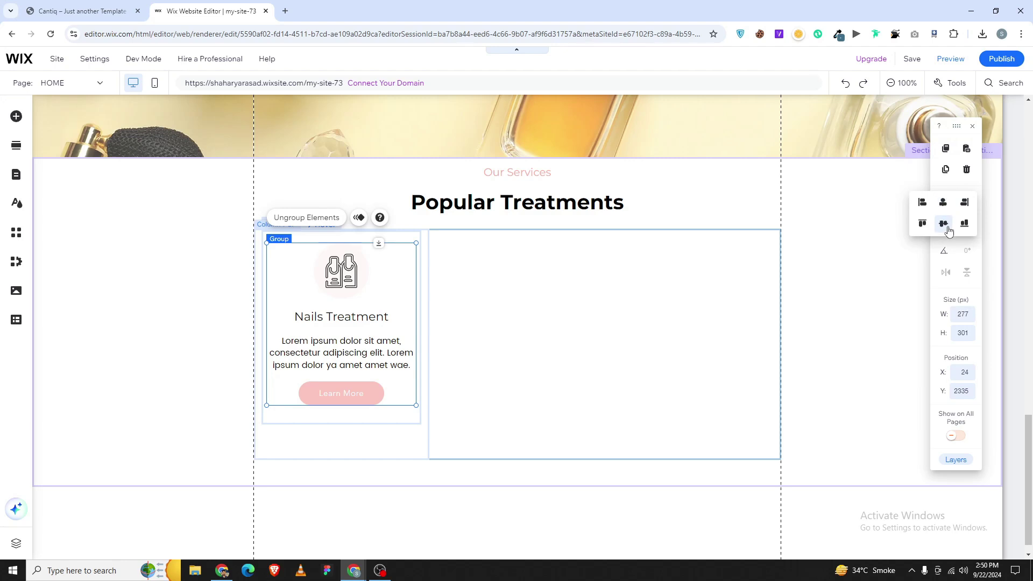
left_click(924, 223)
- Shorten the column strip to just below the Nails Treatment card and center the card vertically in its column
left_click(455, 443)
left_click(422, 458)
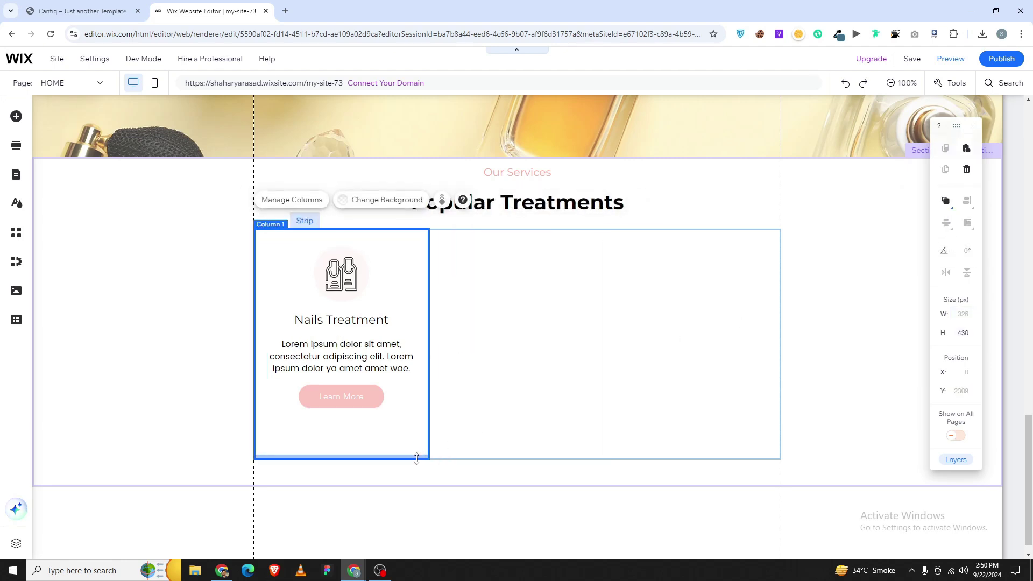
left_click_drag(422, 454, 401, 440)
left_click(378, 308)
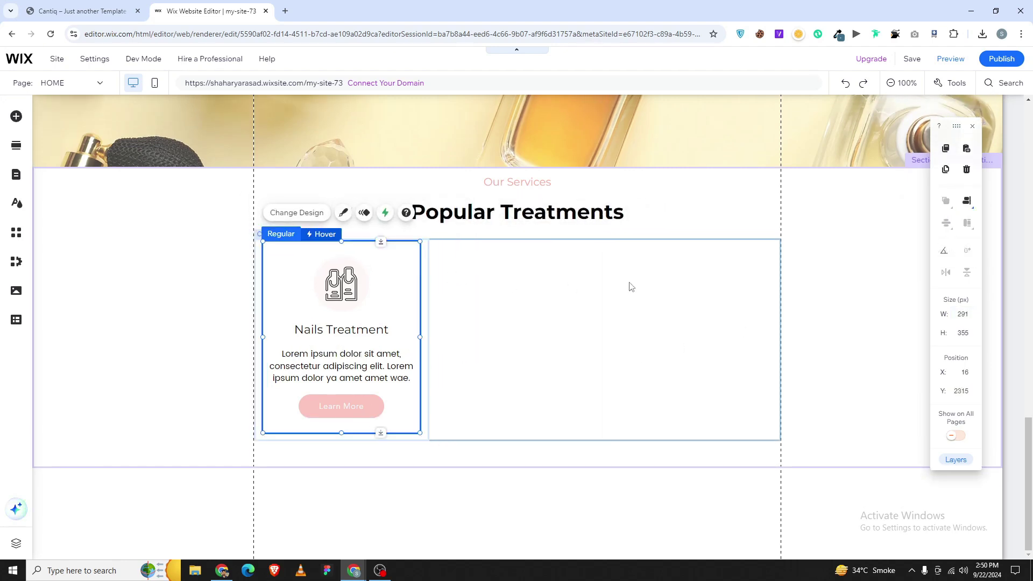
left_click(964, 206)
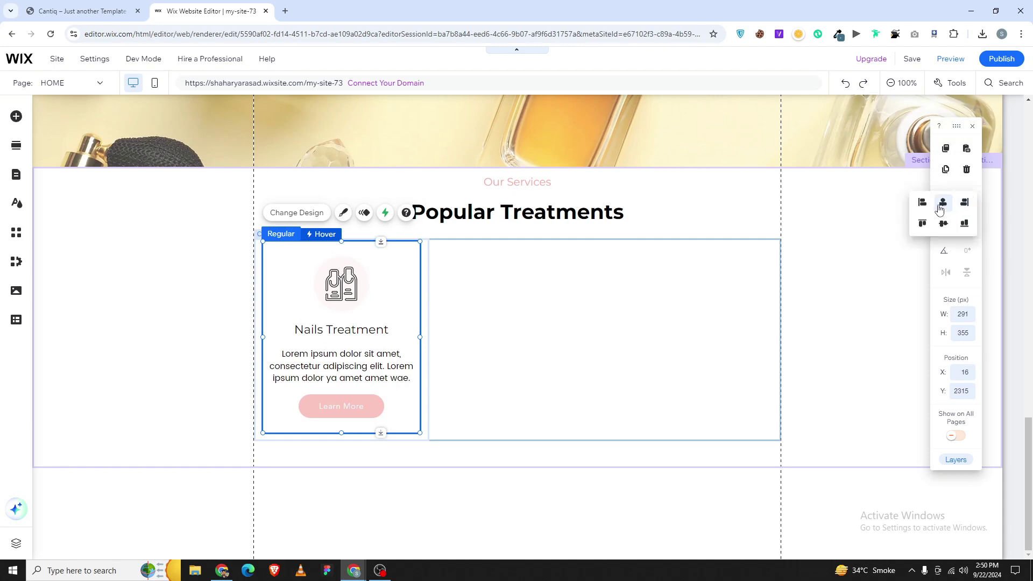
left_click(942, 219)
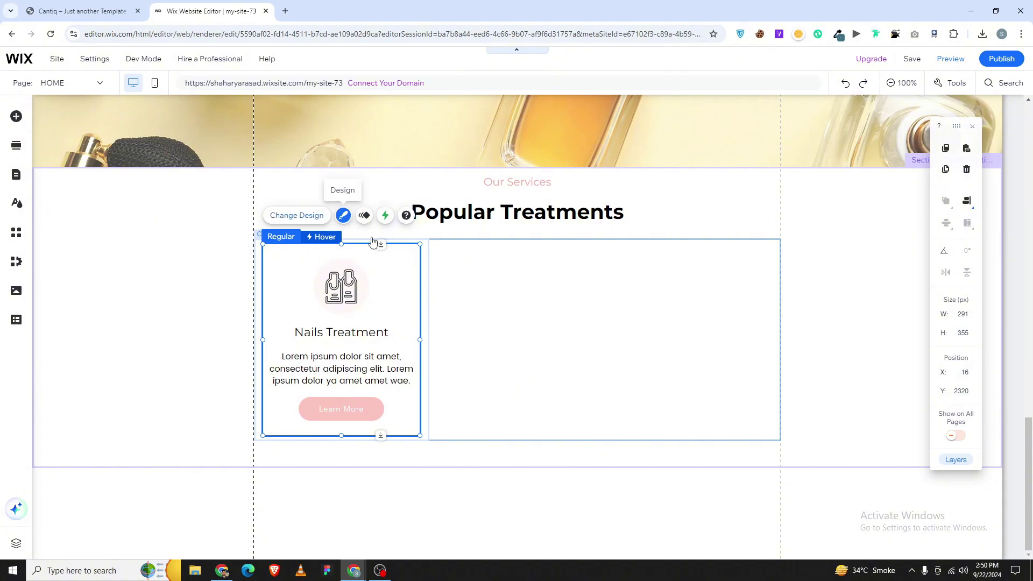
- Remove the Nails Treatment card's existing hover interaction and start a new one for its container box
left_click(343, 215)
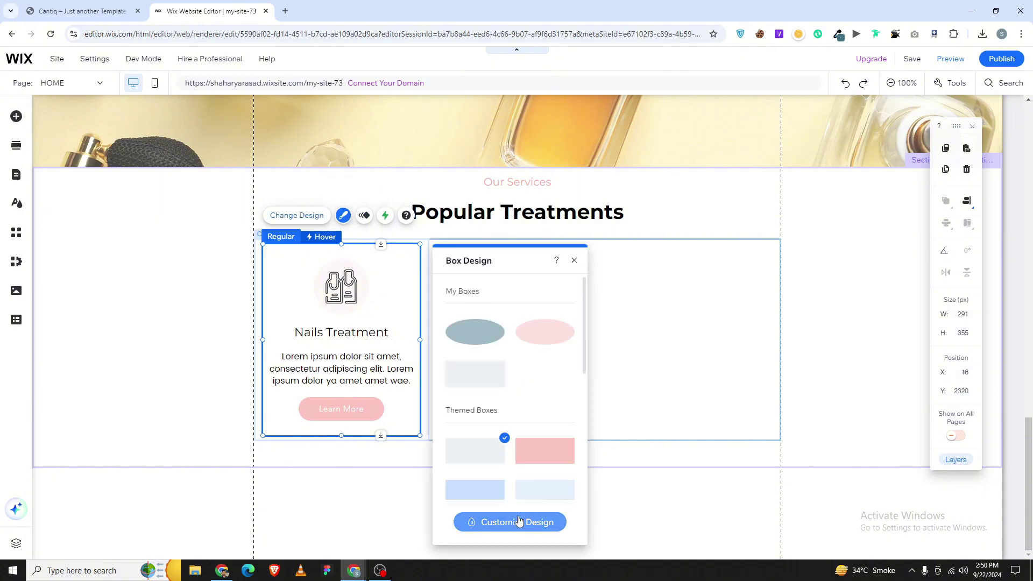
left_click(503, 522)
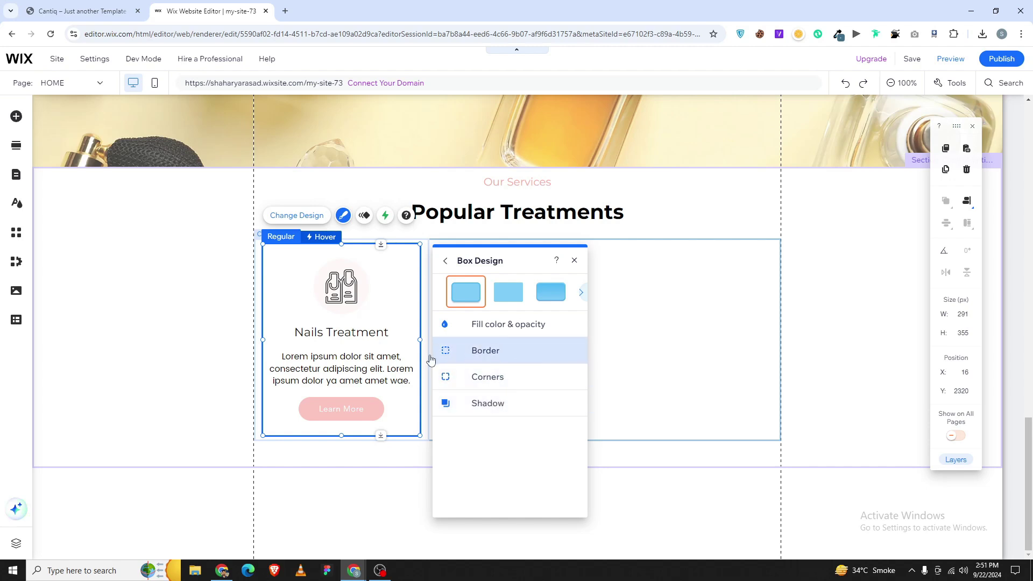
left_click(385, 215)
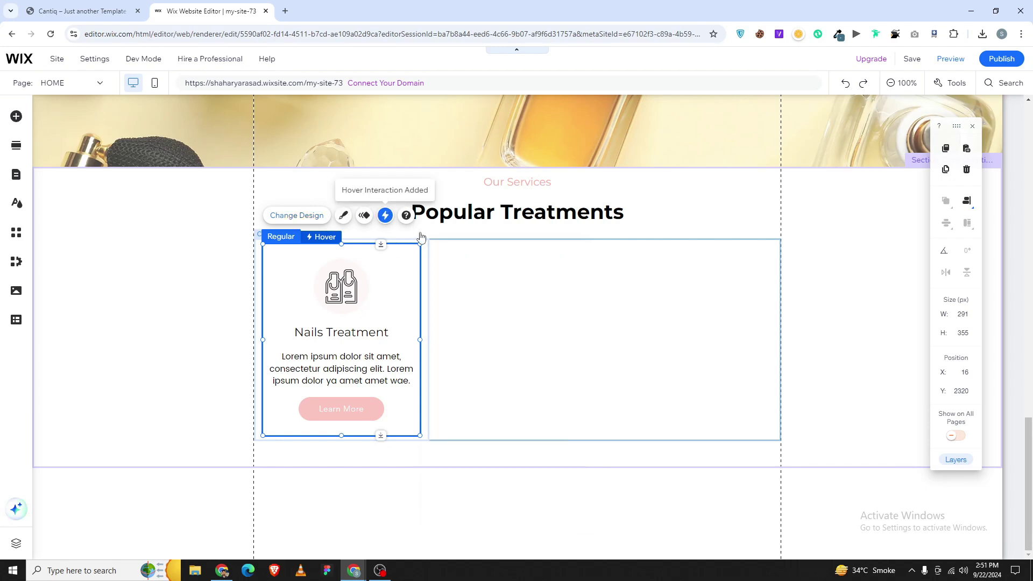
left_click(505, 367)
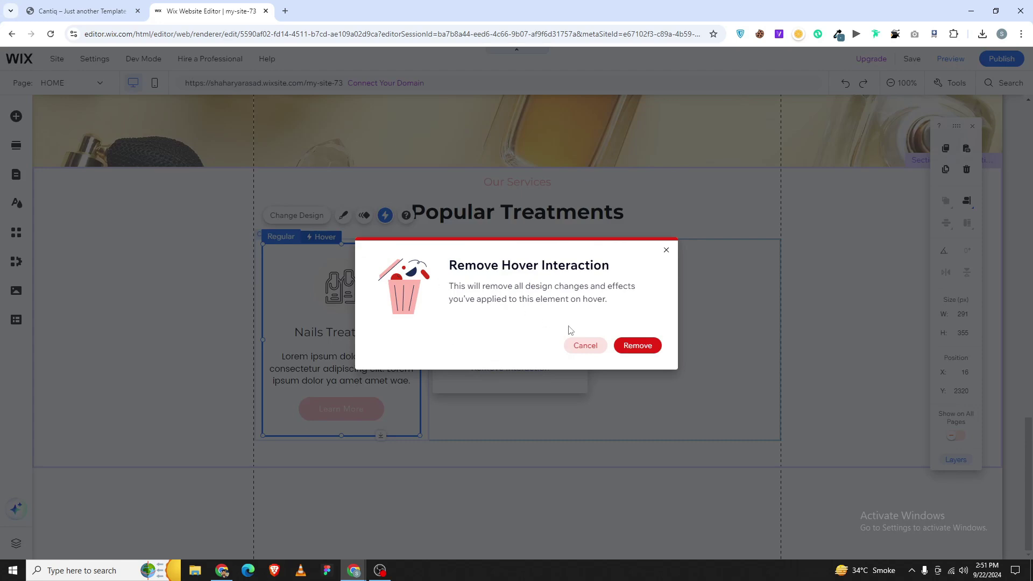
left_click(635, 346)
left_click(510, 401)
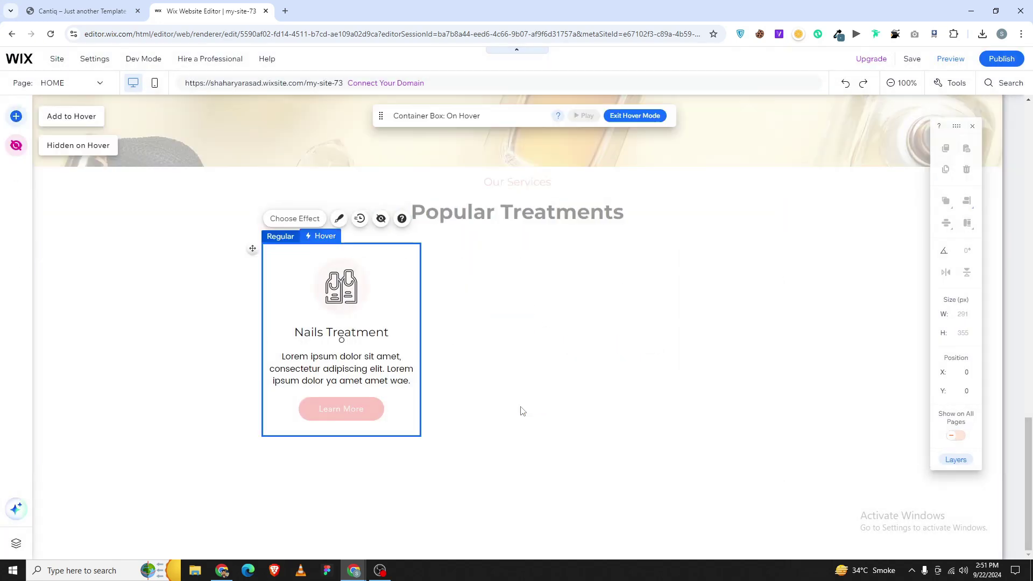
- Give the card's hover state a 2 px border in the darker pink theme color and exit hover mode
left_click(339, 218)
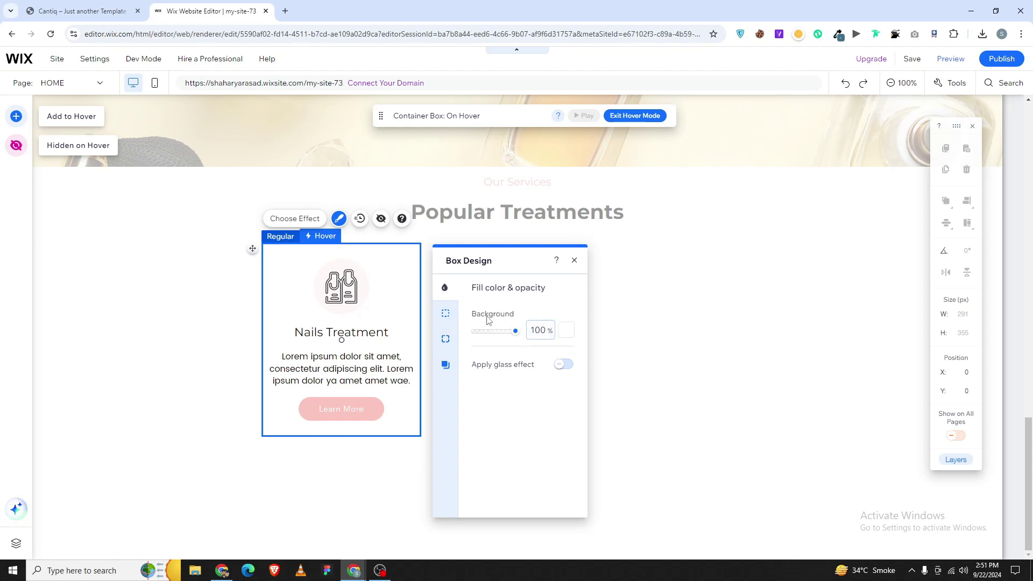
left_click(445, 313)
left_click(566, 329)
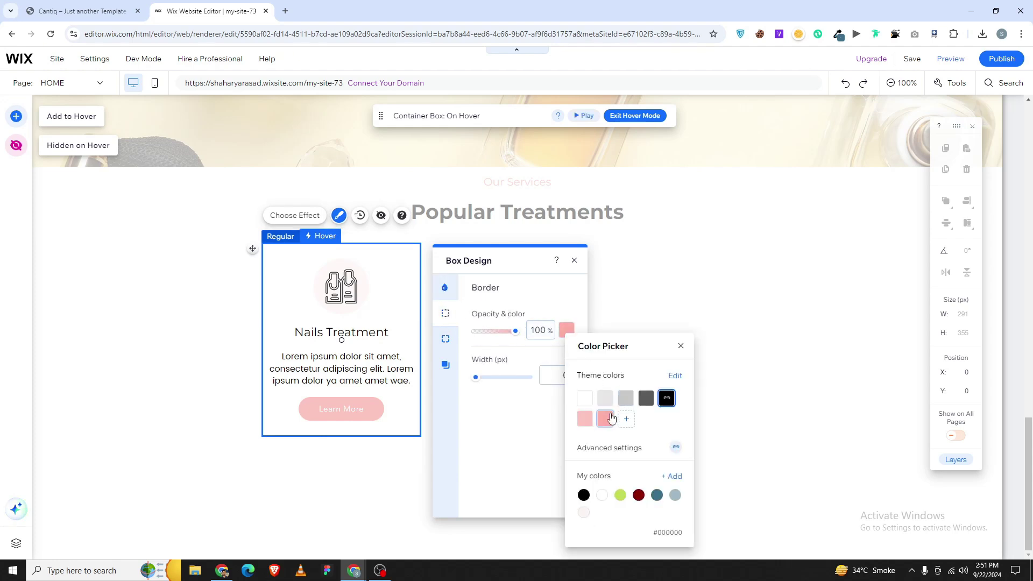
left_click(605, 418)
left_click(477, 378)
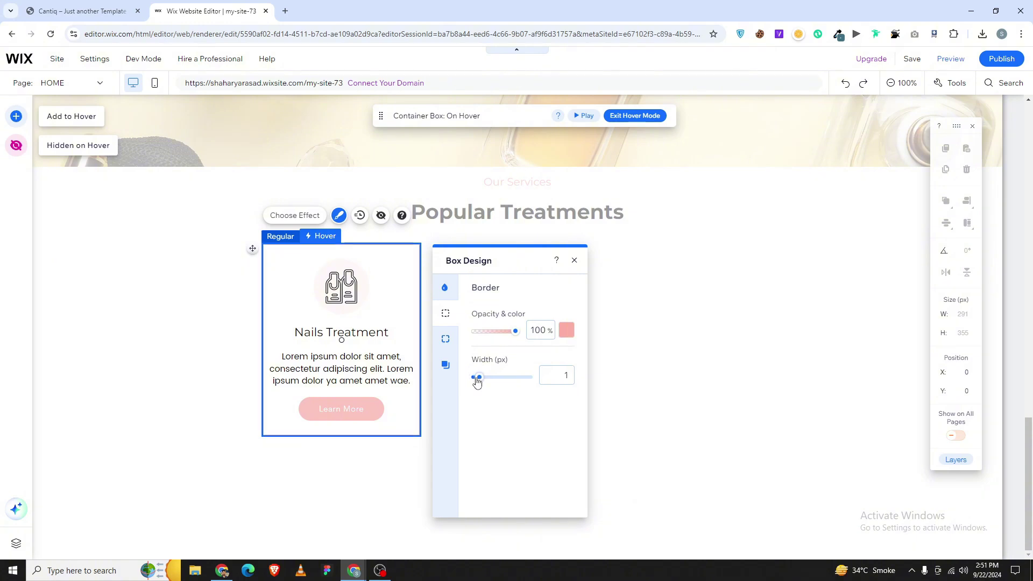
left_click_drag(478, 380, 482, 382)
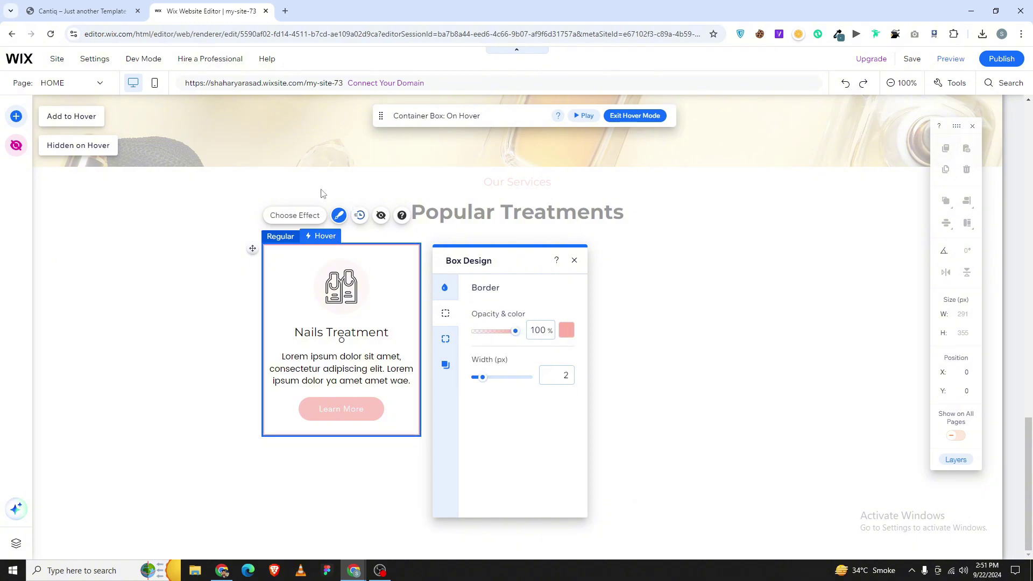
key("Escape")
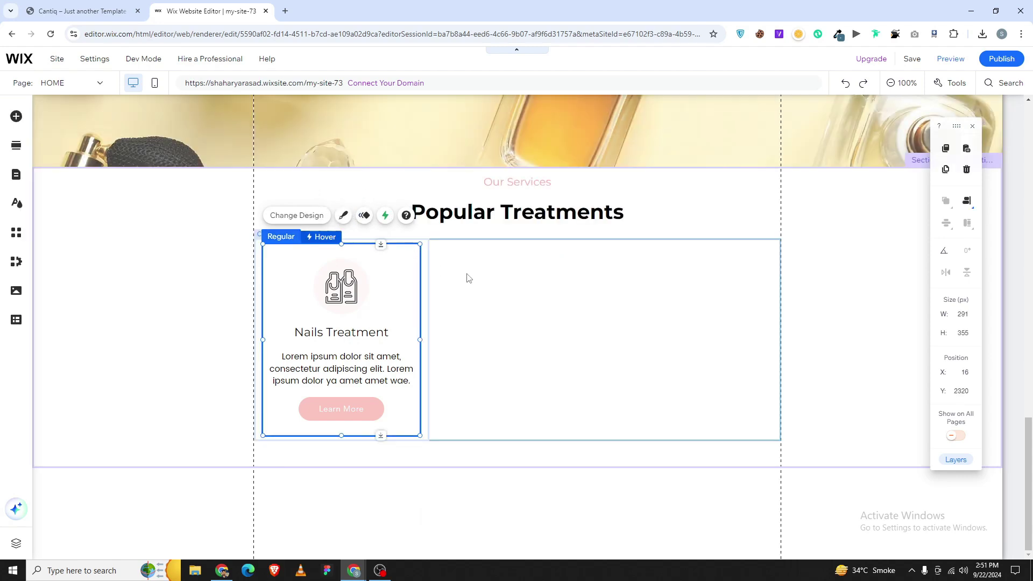
- Duplicate the Nails Treatment card into the middle column and center the copy horizontally there
left_click(467, 278)
left_click(392, 274)
left_click_drag(417, 282, 524, 303)
left_click(966, 201)
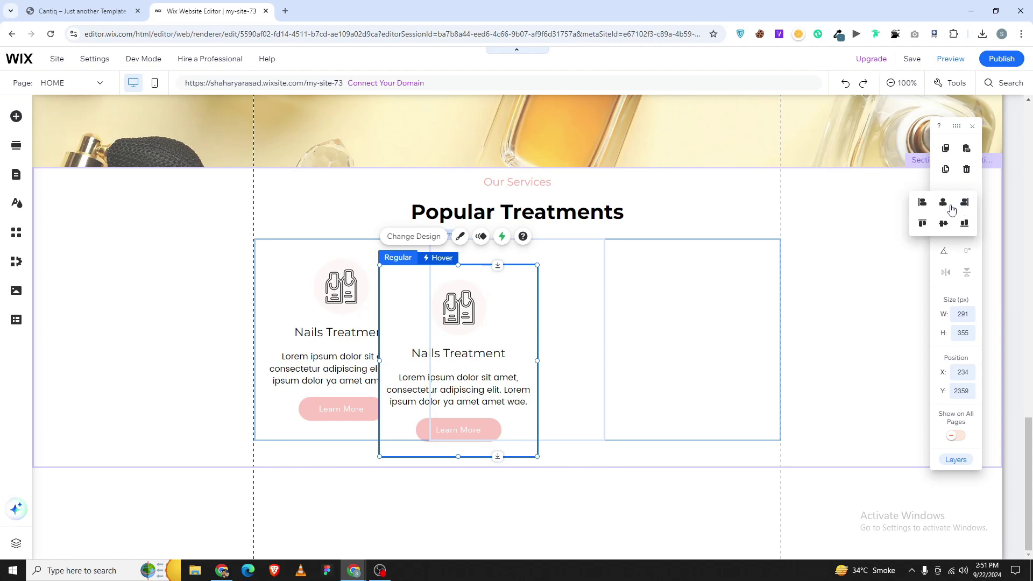
left_click(944, 203)
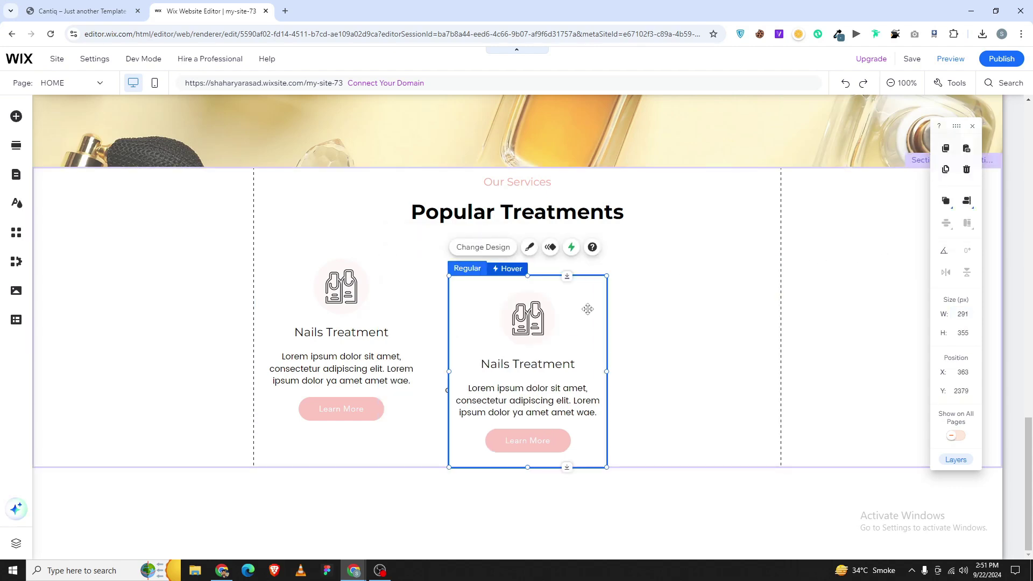
- Place another copy of the card centered in the third column, and center the middle card vertically in its column
left_click_drag(588, 309, 752, 291)
left_click(967, 200)
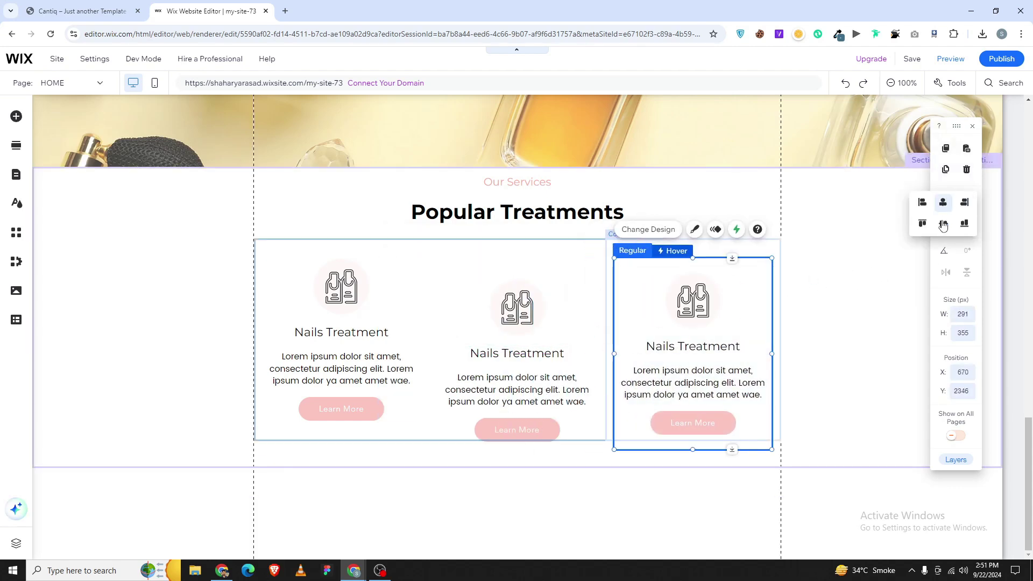
left_click(942, 225)
left_click(565, 288)
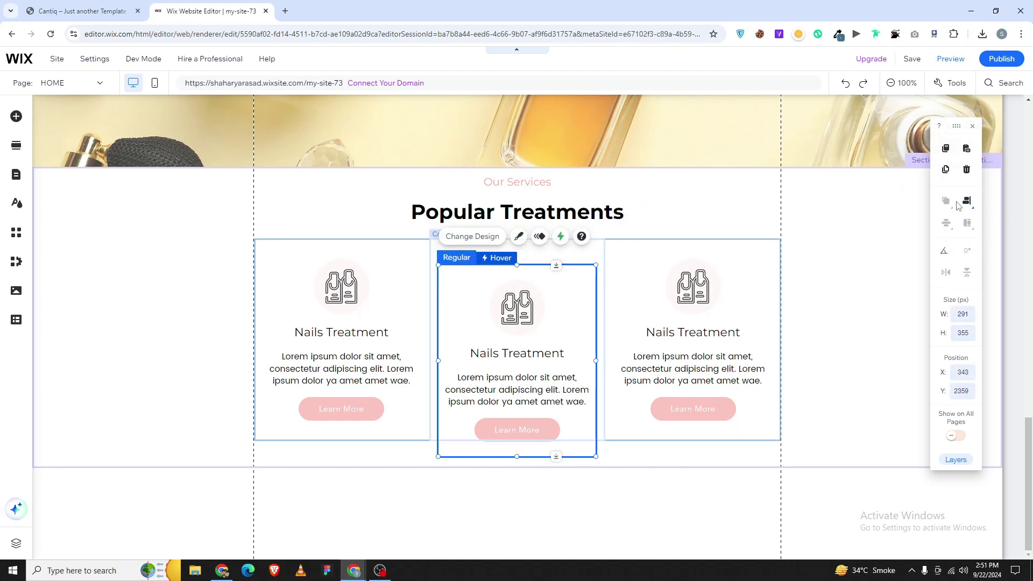
left_click(967, 202)
left_click(942, 224)
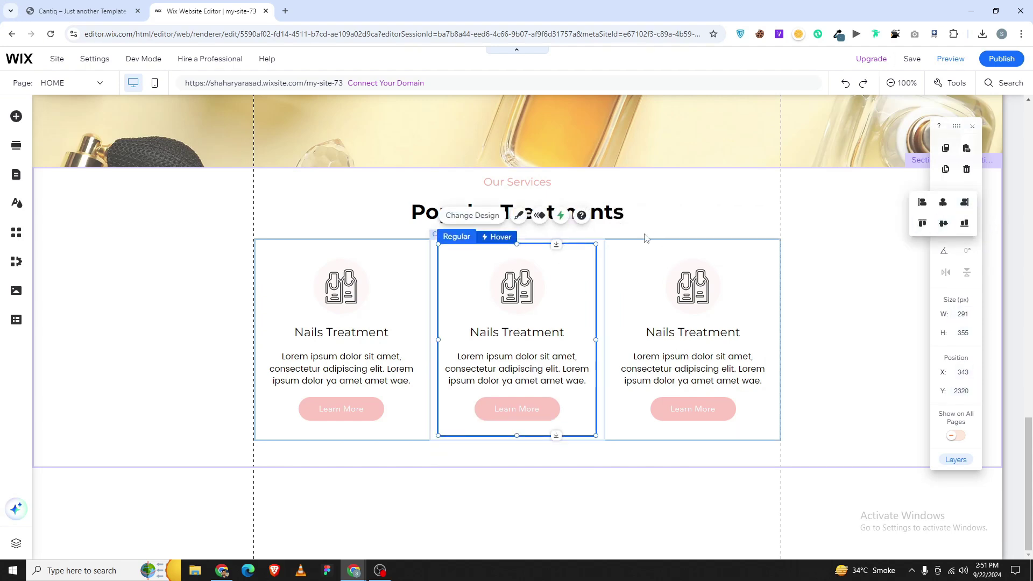
- Remove the hover interaction from the middle card
left_click(560, 215)
left_click(678, 370)
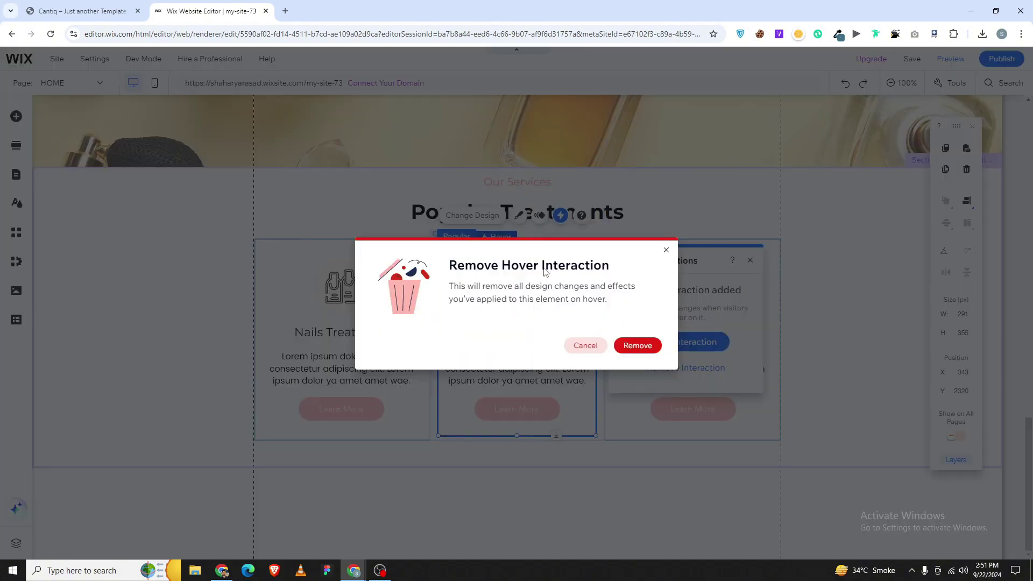
left_click(646, 344)
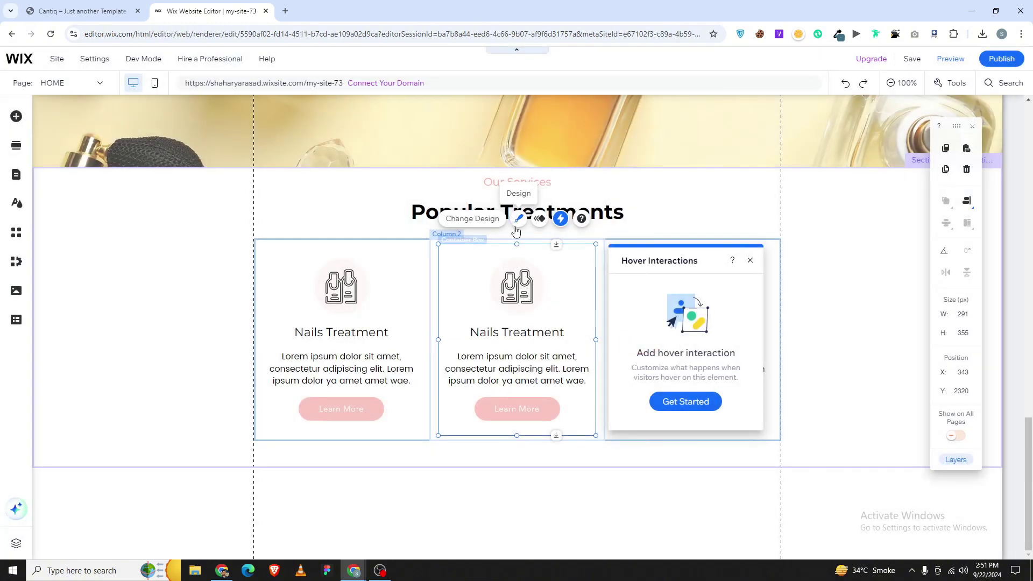
- Give the middle card's container box a permanent 2 px border in the pink theme color #FFAFA7
left_click(518, 218)
left_click(694, 526)
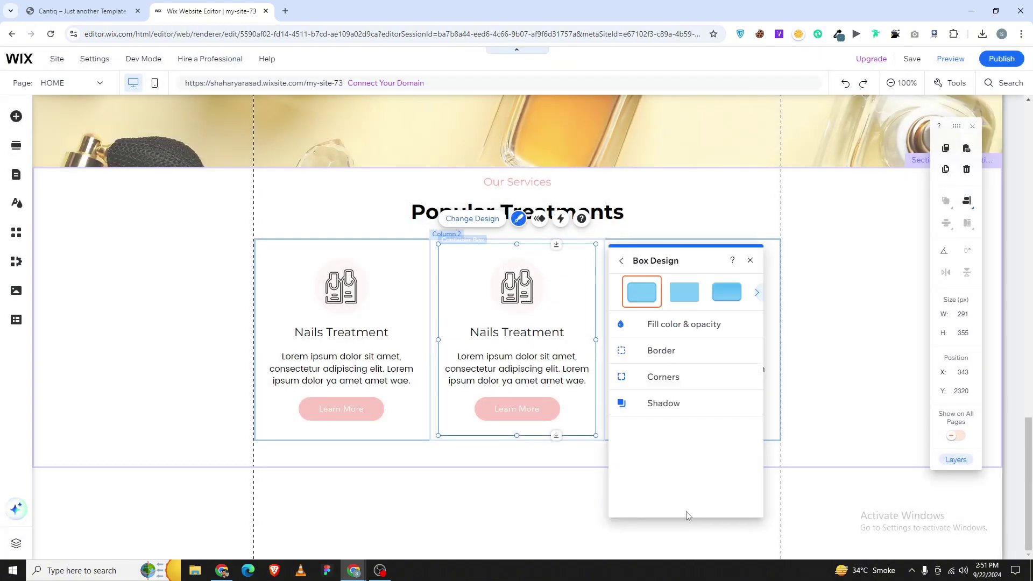
left_click(662, 353)
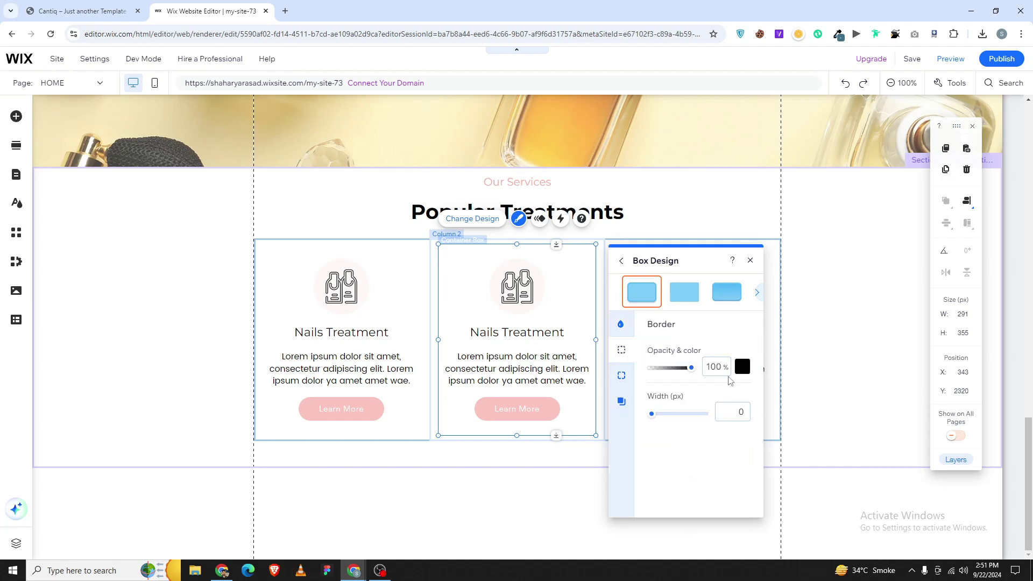
left_click(738, 410)
type("32")
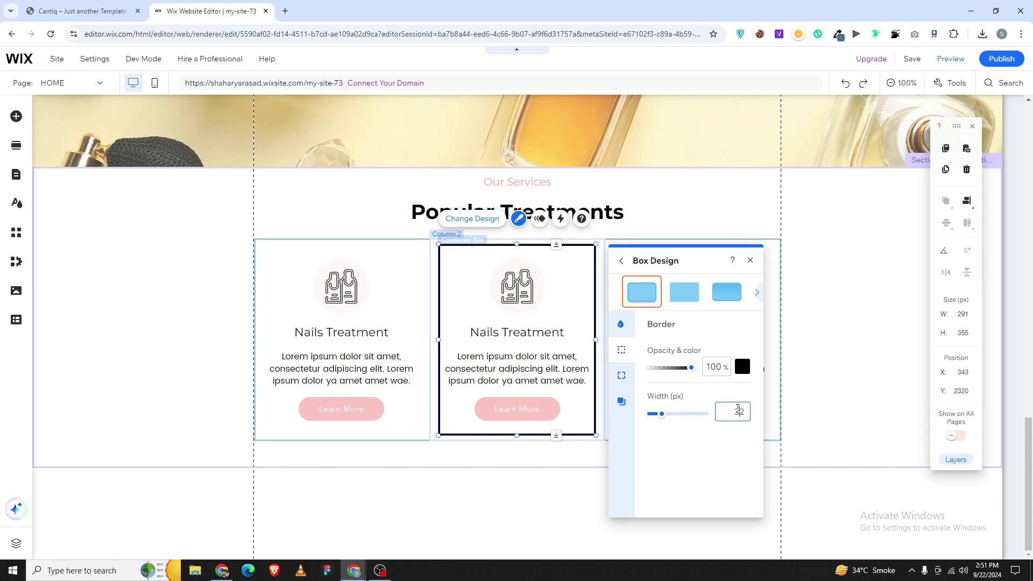
key("BackSpace")
type("2")
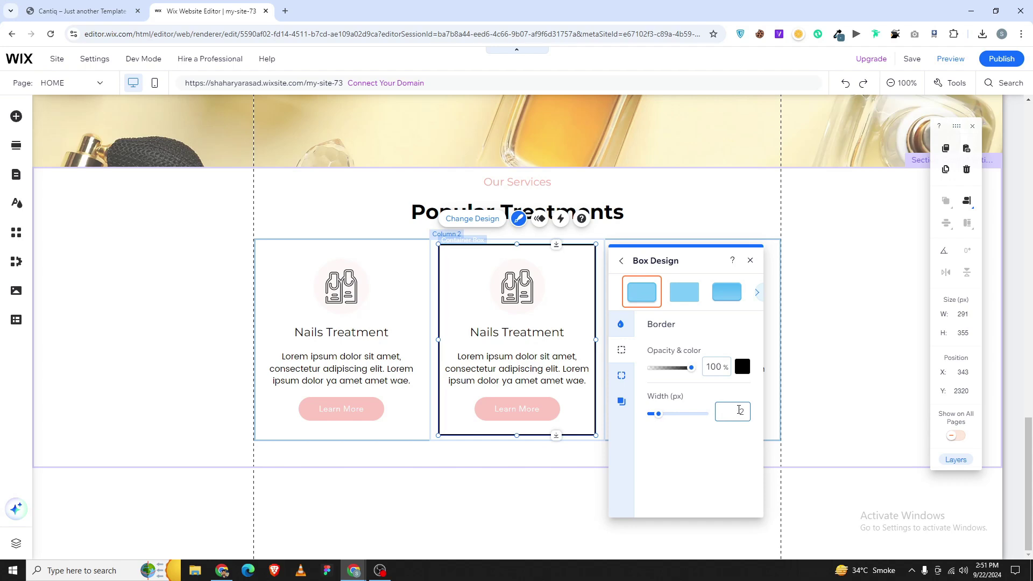
left_click(742, 366)
left_click(779, 431)
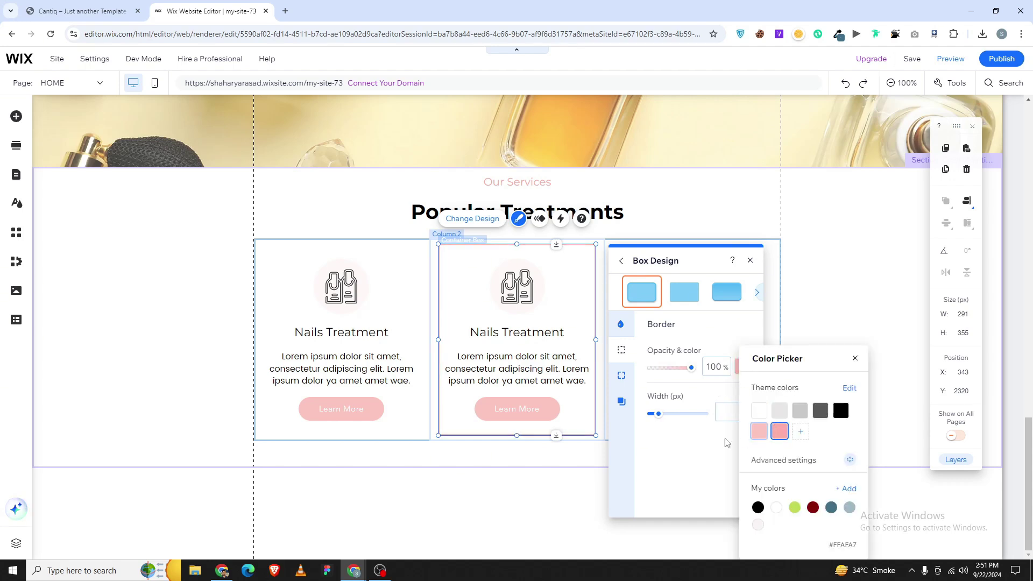
left_click(724, 414)
left_click(809, 410)
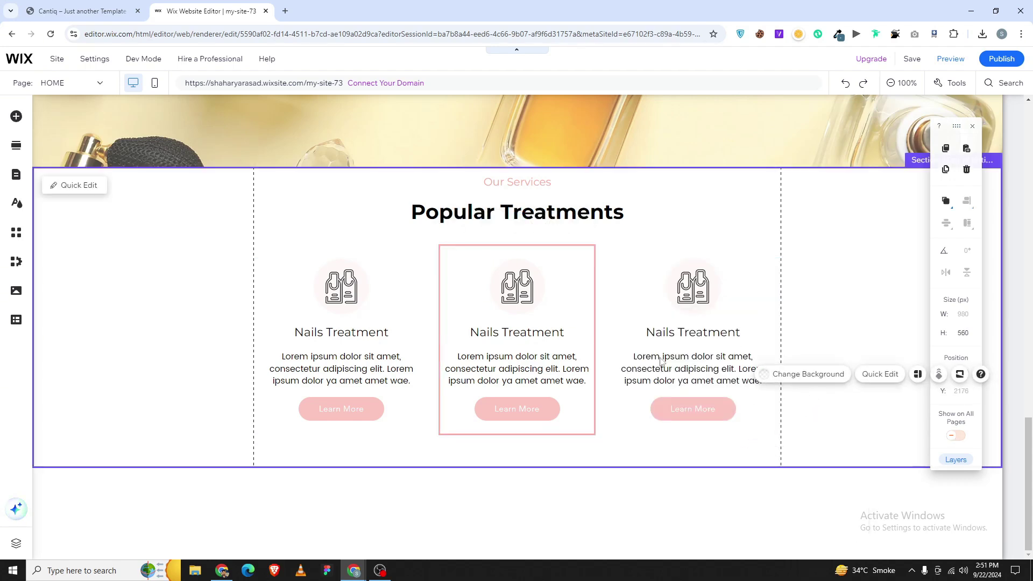
- Round all four corners of the middle card's container box with a 10 px radius
left_click(83, 11)
left_click(207, 11)
left_click(597, 294)
left_click(597, 294)
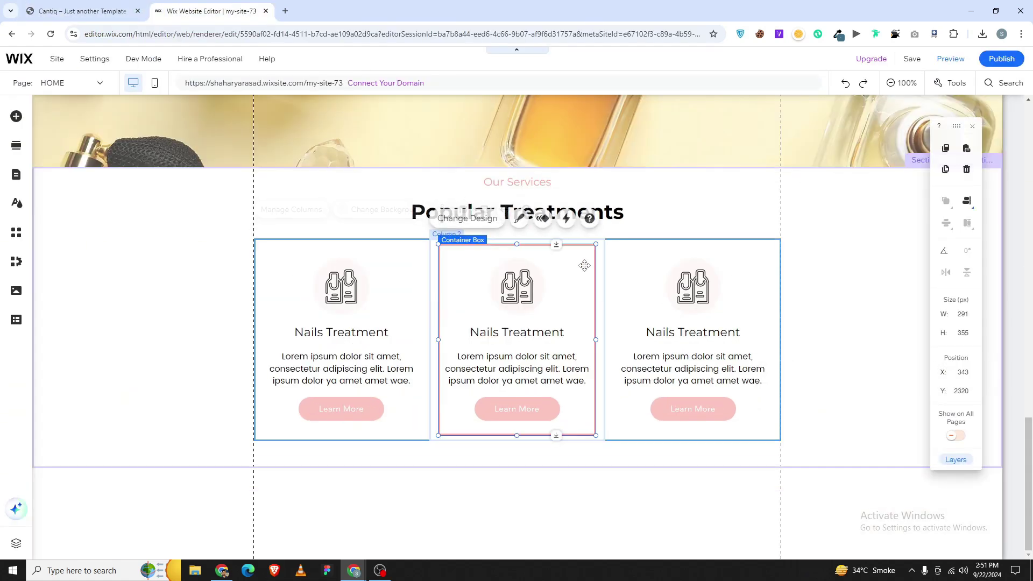
left_click(518, 219)
left_click(669, 522)
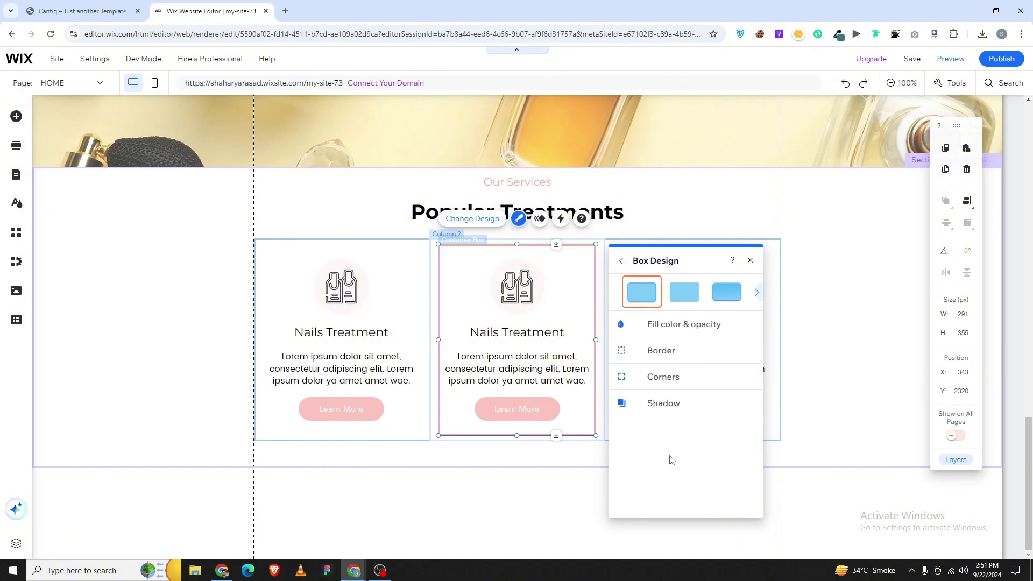
left_click(667, 382)
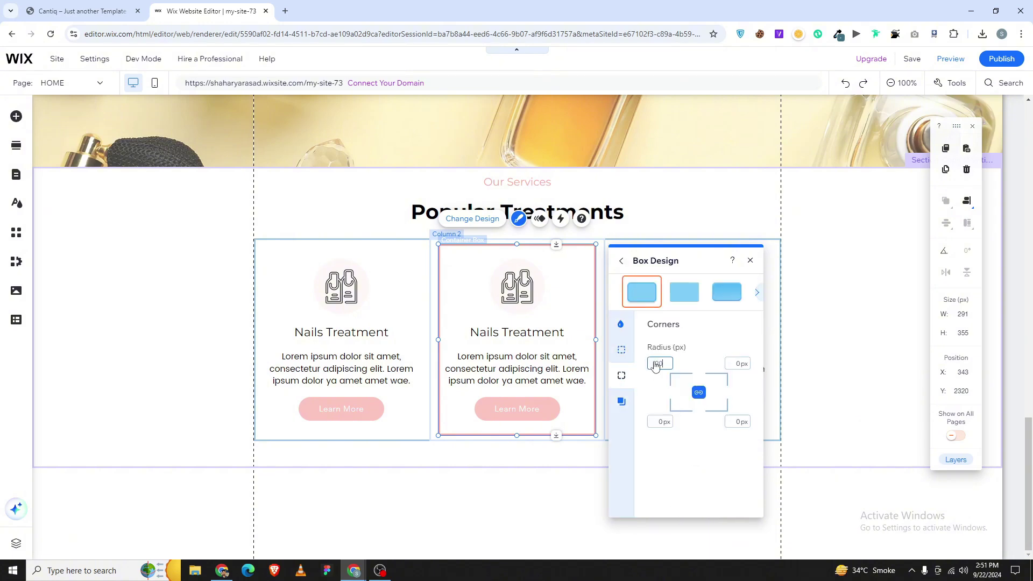
key("Return")
type("0")
left_click(823, 315)
left_click(720, 261)
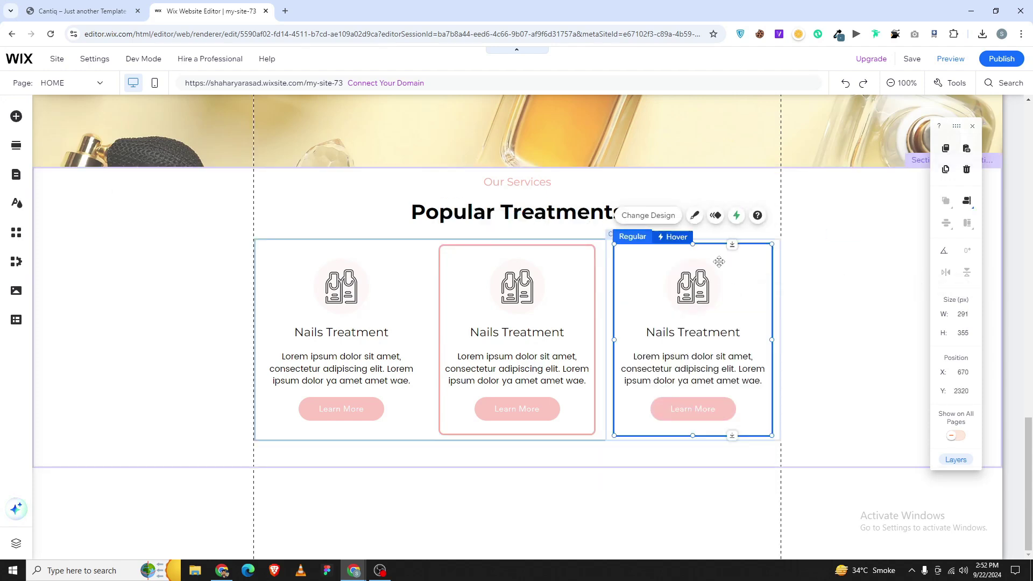
left_click(694, 216)
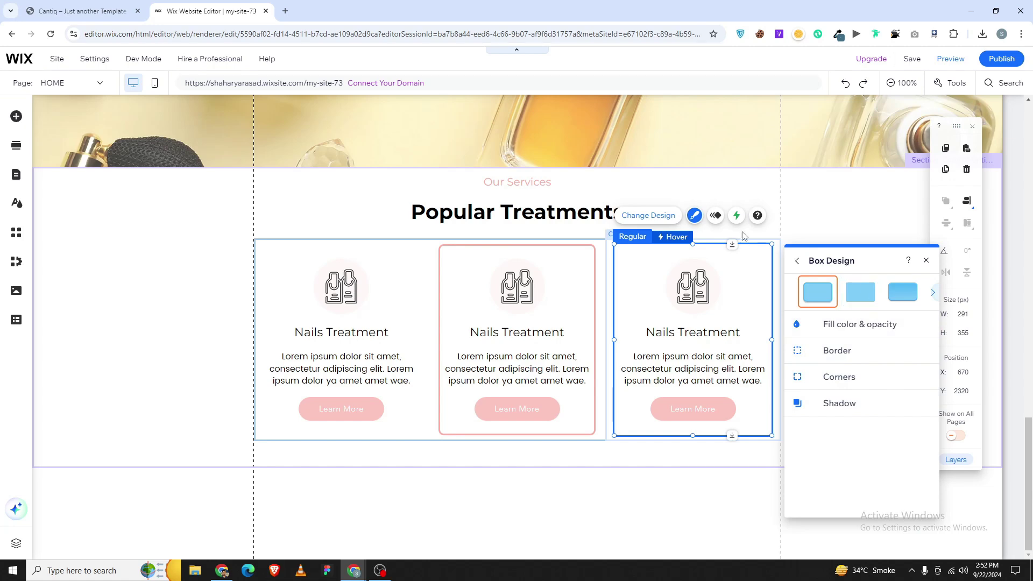
left_click(736, 215)
left_click(860, 342)
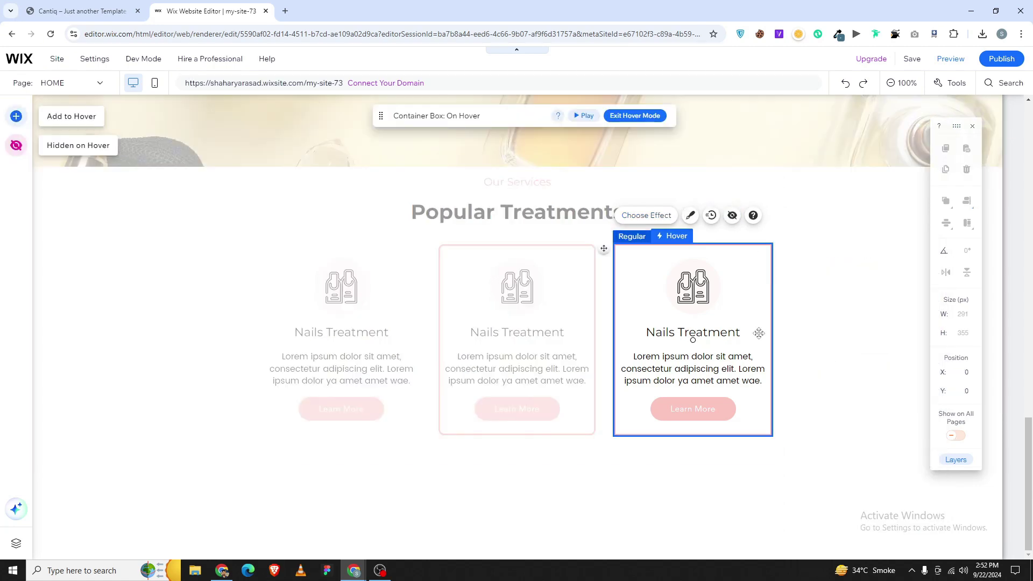
left_click(652, 218)
left_click(691, 217)
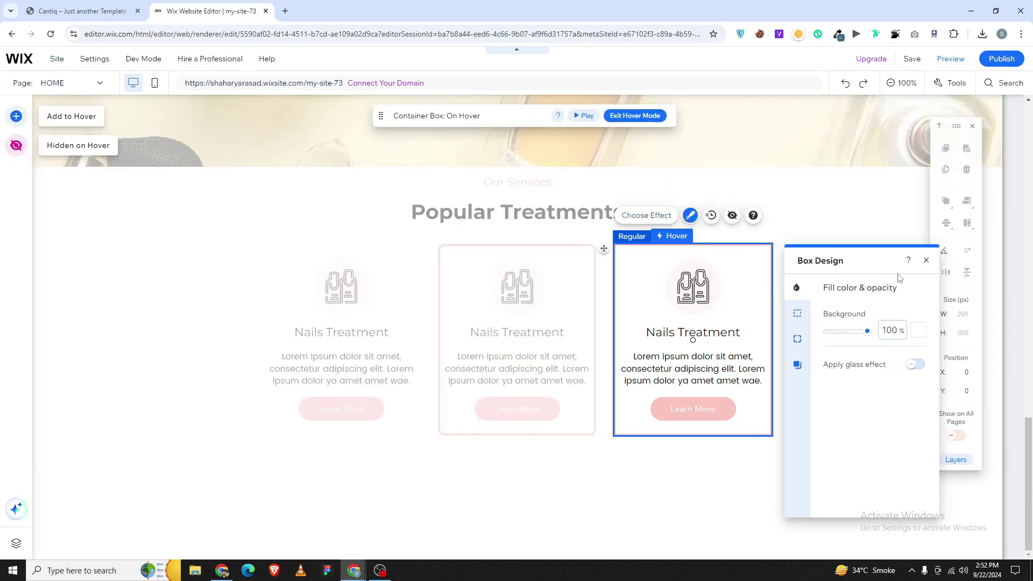
left_click(926, 260)
left_click(872, 260)
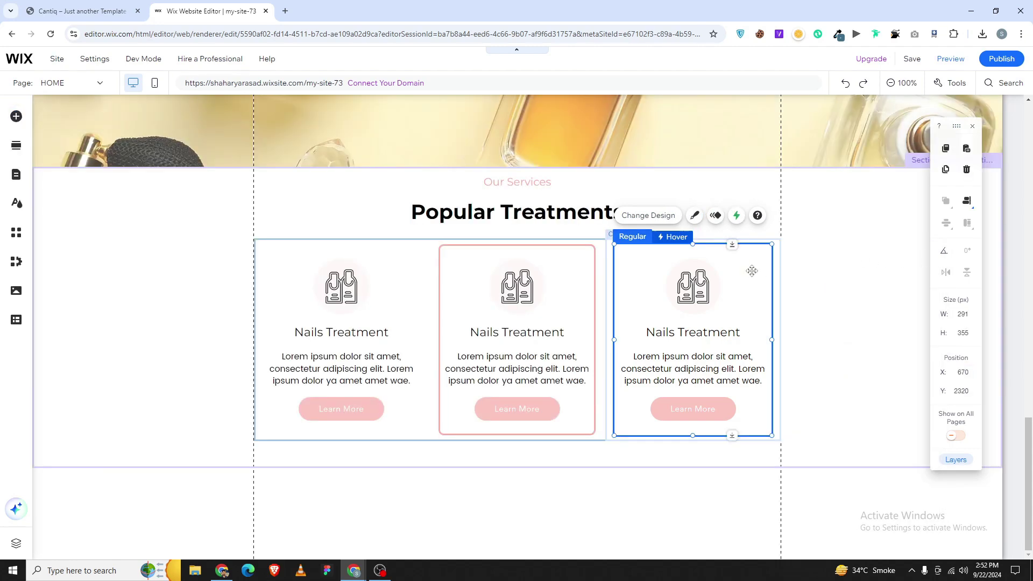
- Set the corner radius of the third card's container box to 10 px in its regular state
left_click(695, 216)
left_click(861, 521)
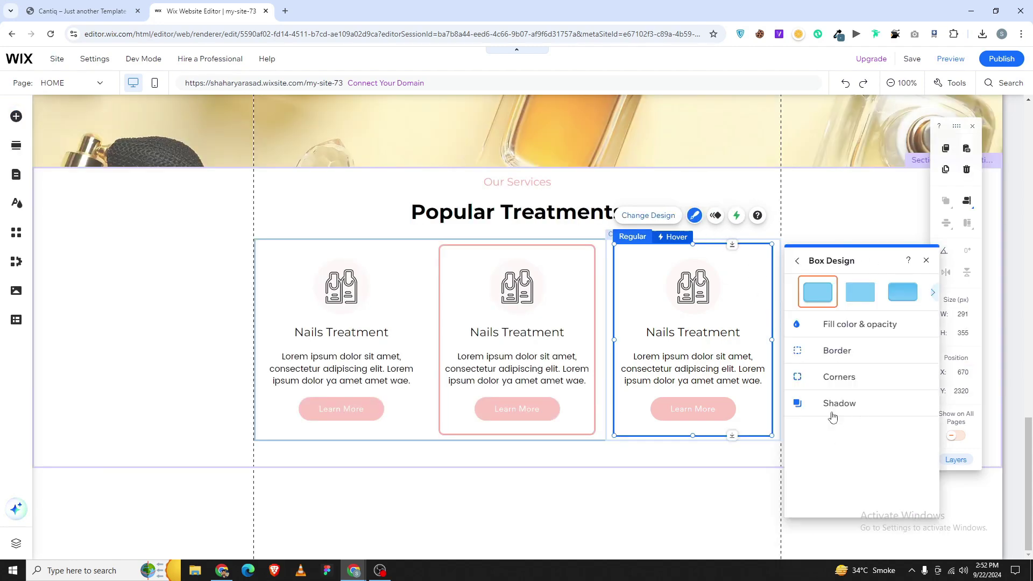
left_click(838, 376)
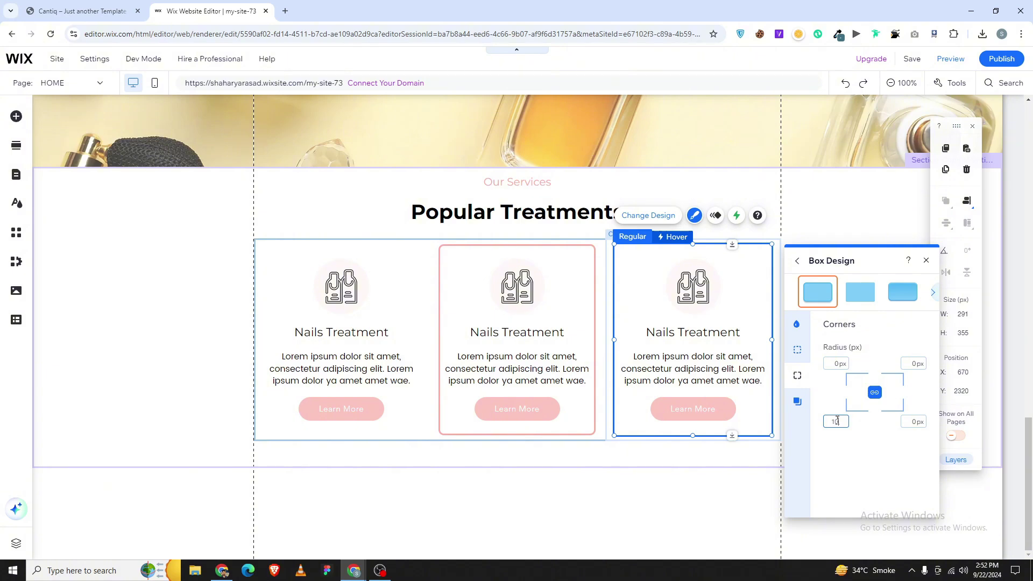
left_click(923, 261)
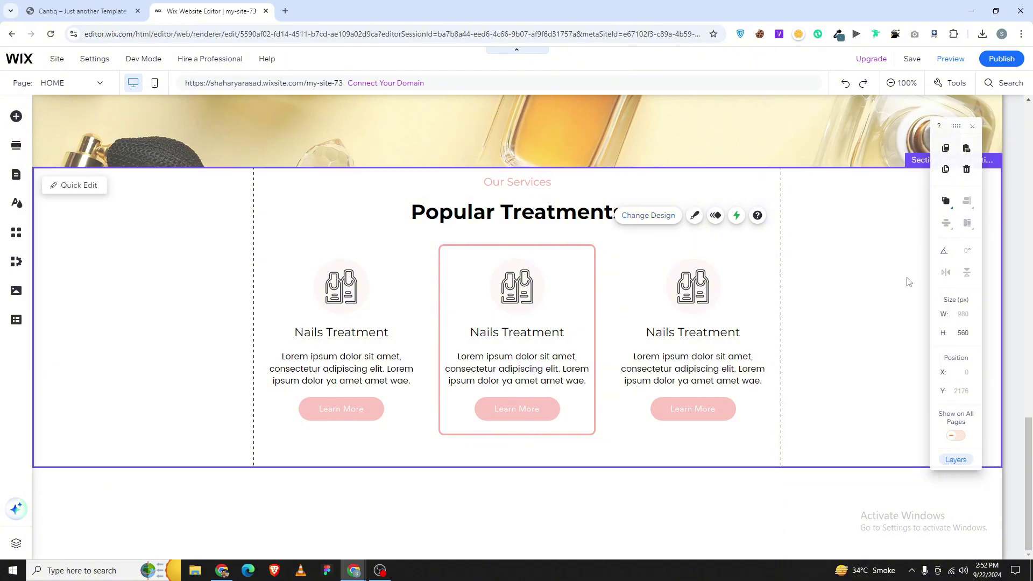
- Set the corner radius of the third card's container box to 10 px in its hover state
left_click(694, 215)
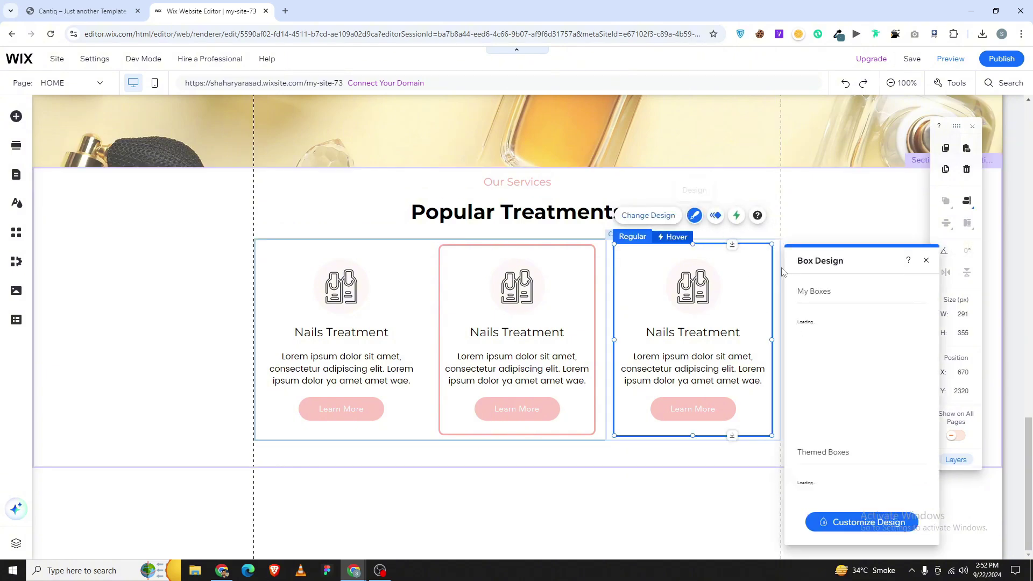
left_click(736, 215)
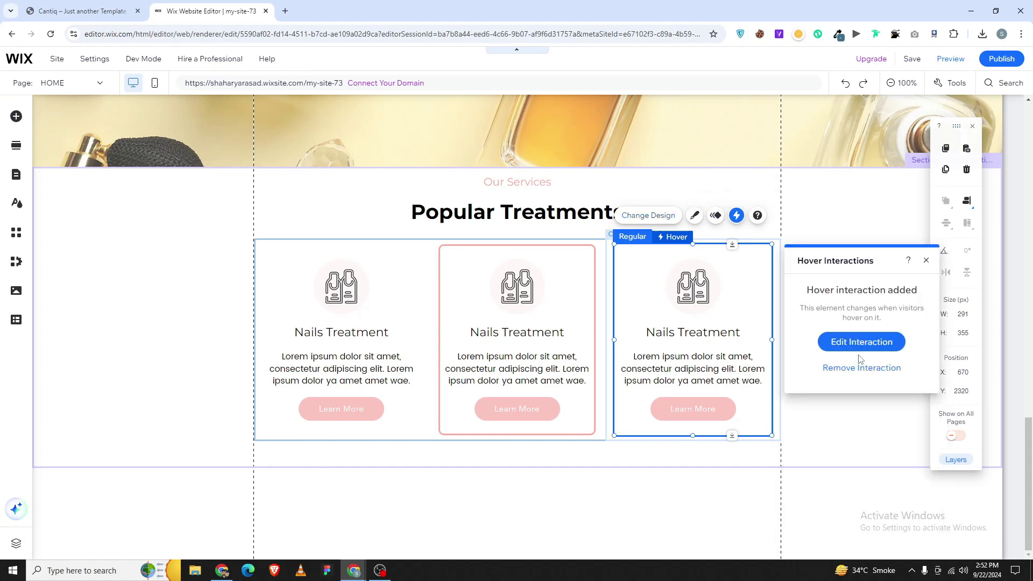
left_click(860, 341)
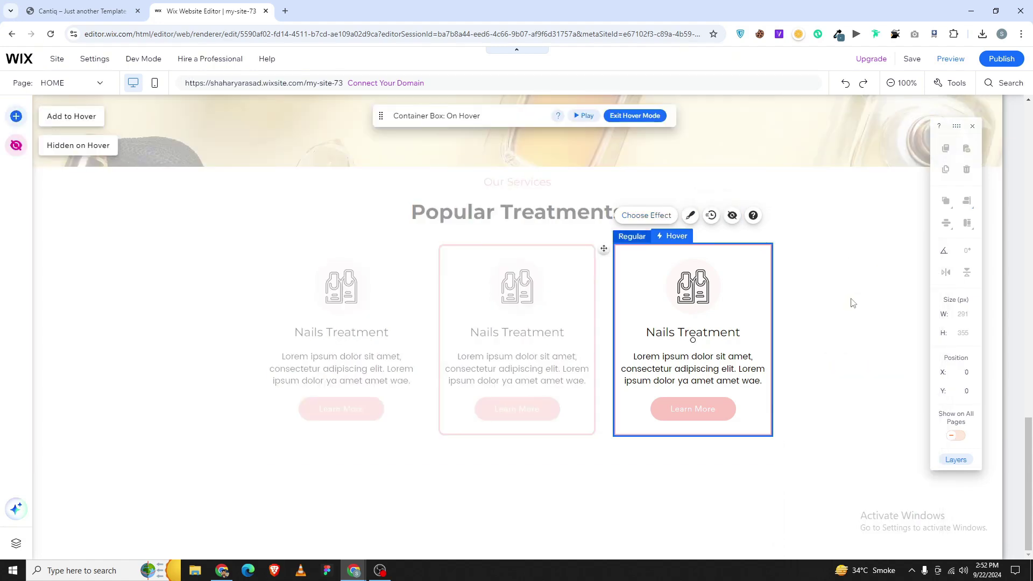
left_click(690, 215)
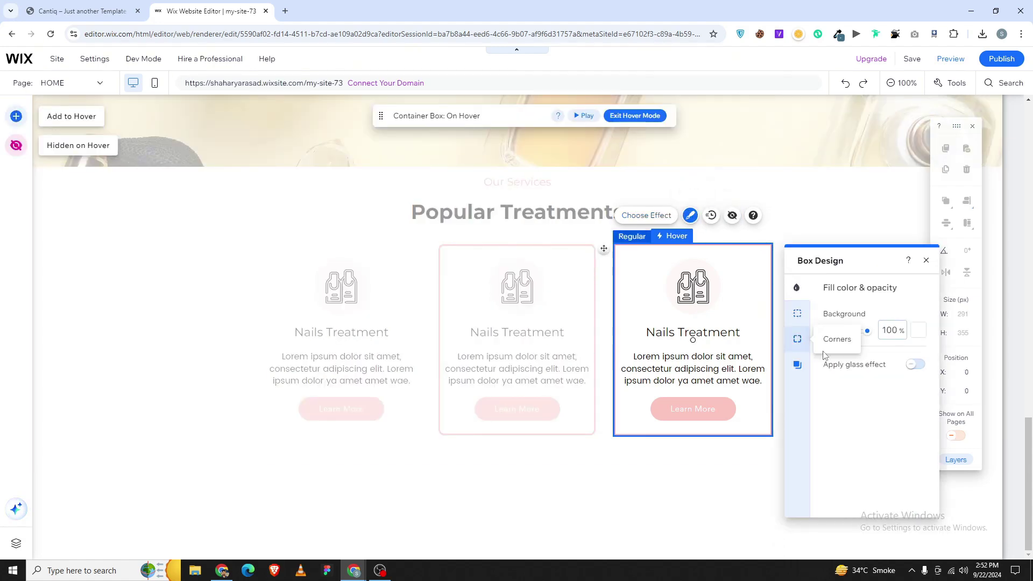
left_click(797, 340)
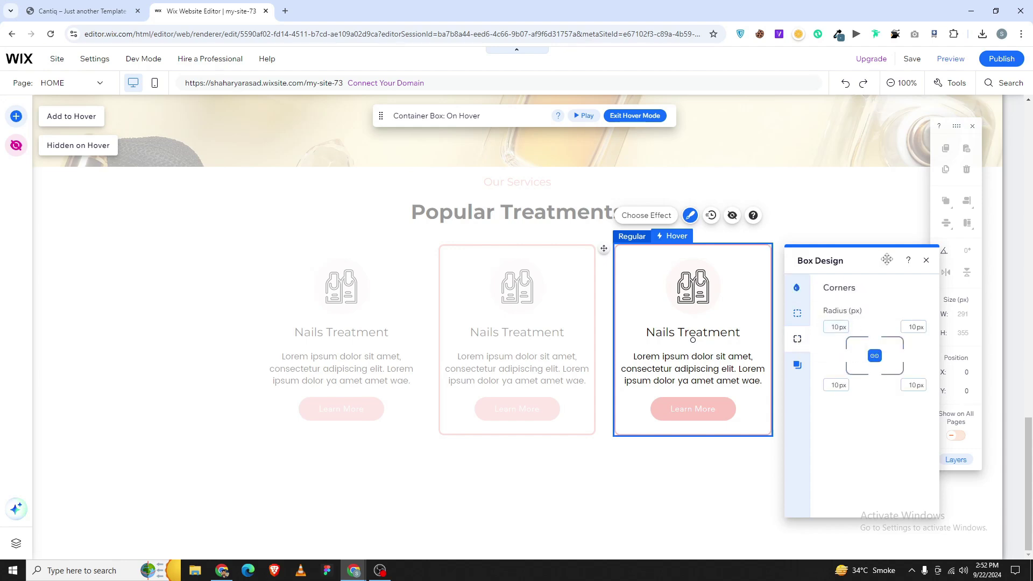
left_click(925, 261)
- Set the hover-state corner radius of the first card's container box to 10 px and leave hover editing
left_click(376, 286)
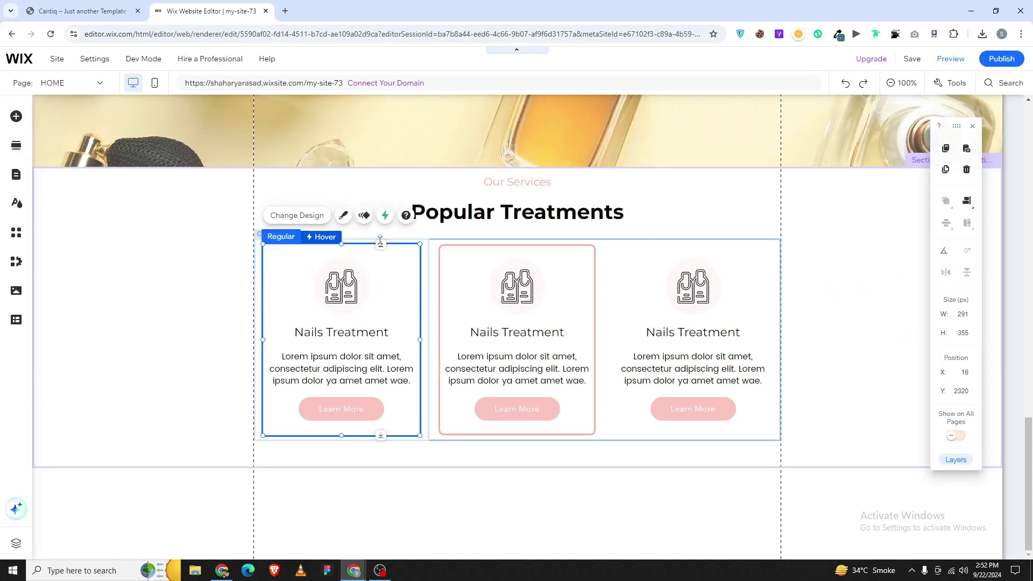
left_click(343, 215)
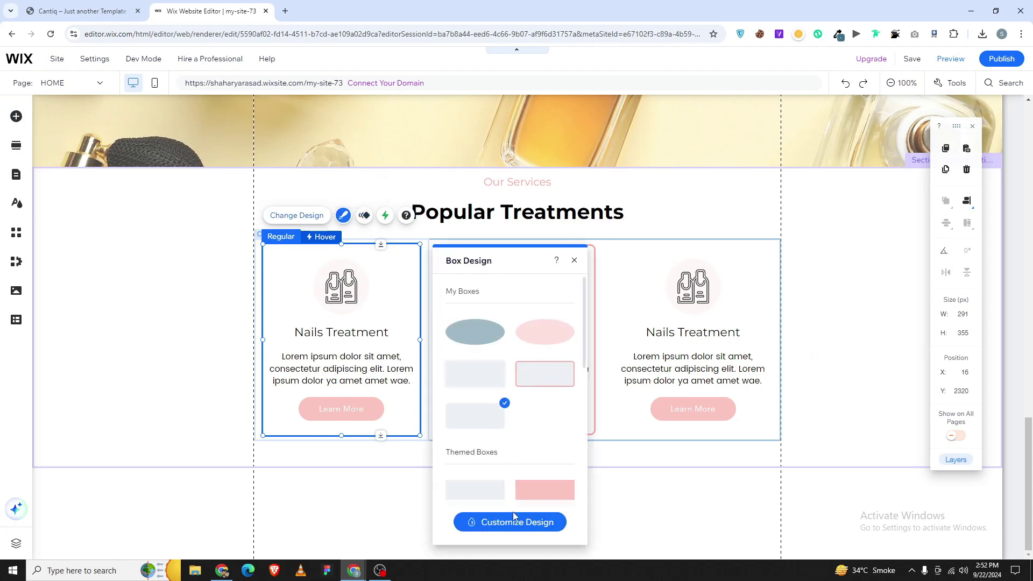
left_click(385, 215)
left_click(510, 343)
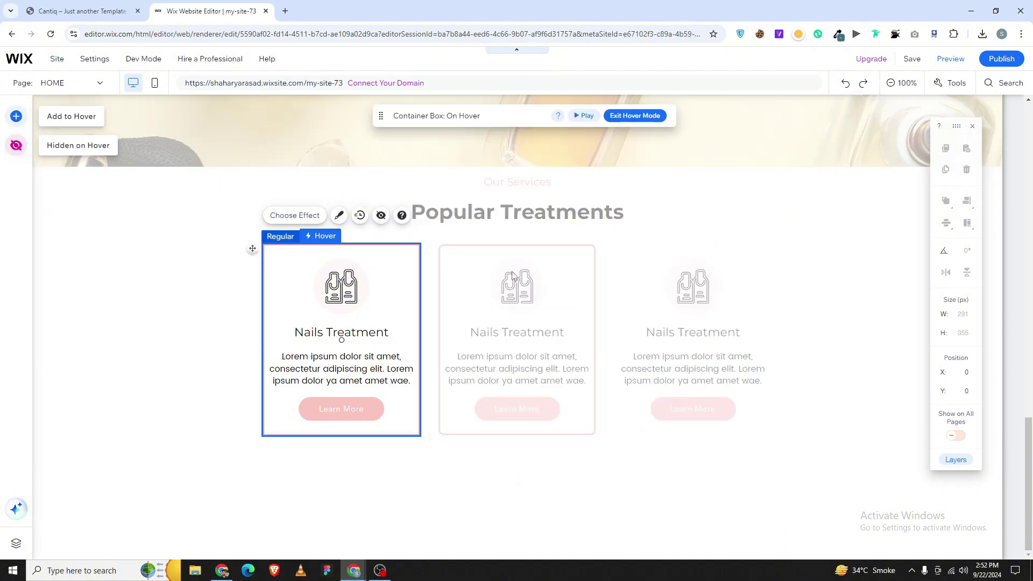
left_click(339, 215)
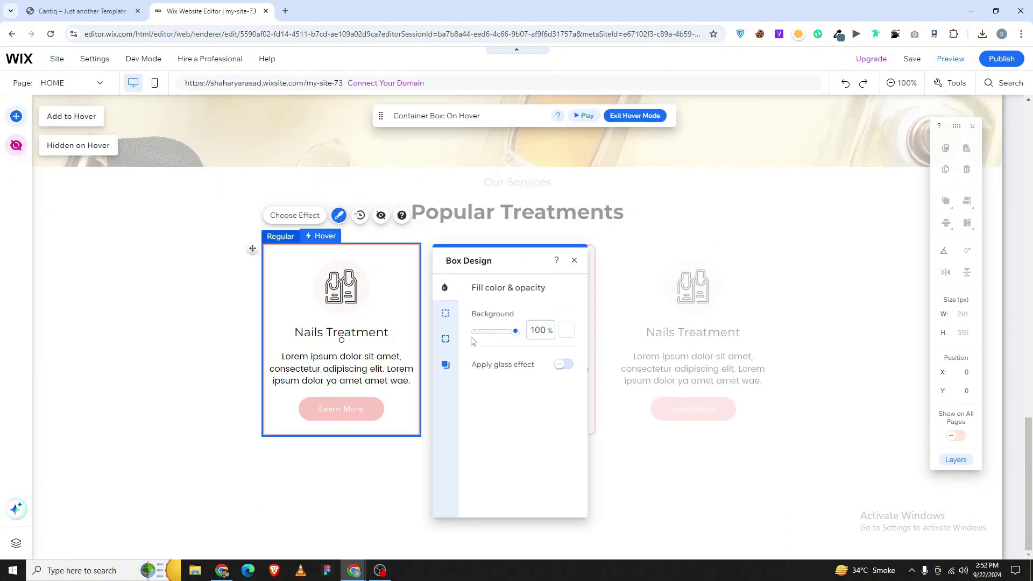
left_click(446, 339)
left_click(488, 327)
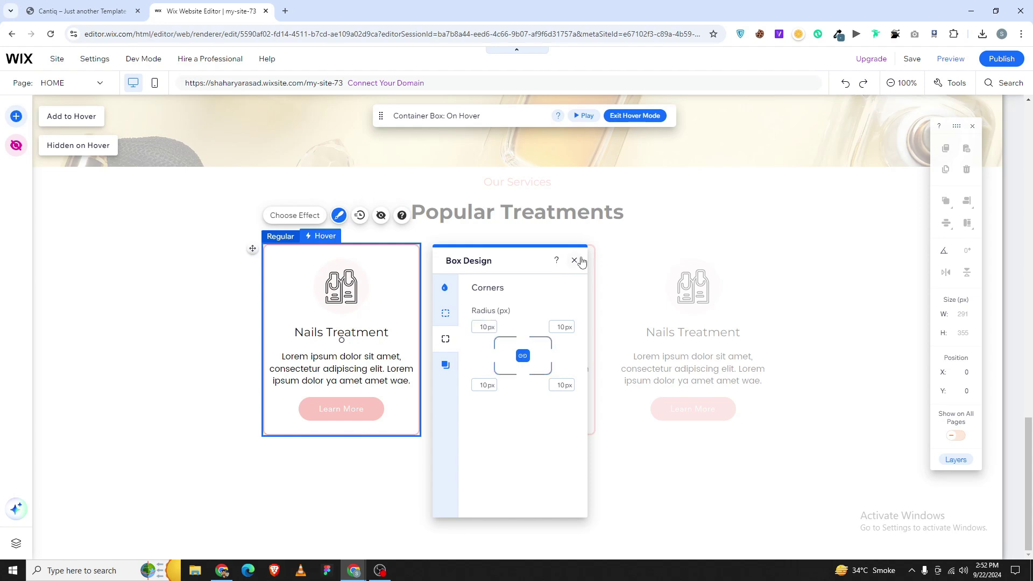
left_click(580, 260)
left_click(682, 236)
left_click(746, 225)
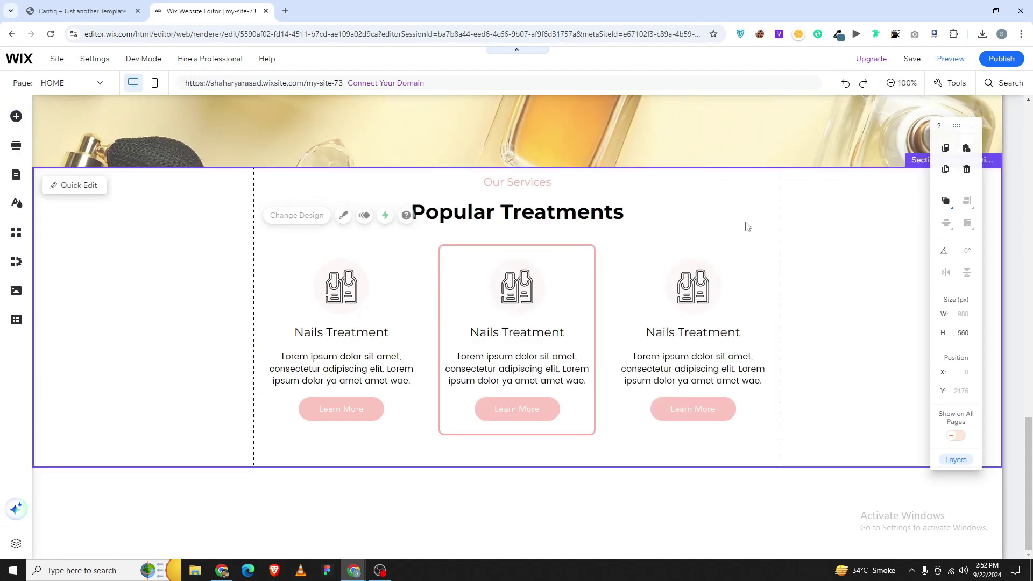
- Check the middle card's title on the Cantiq reference page and retitle the middle Wix card "Makeup & Beauty"
left_click(583, 323)
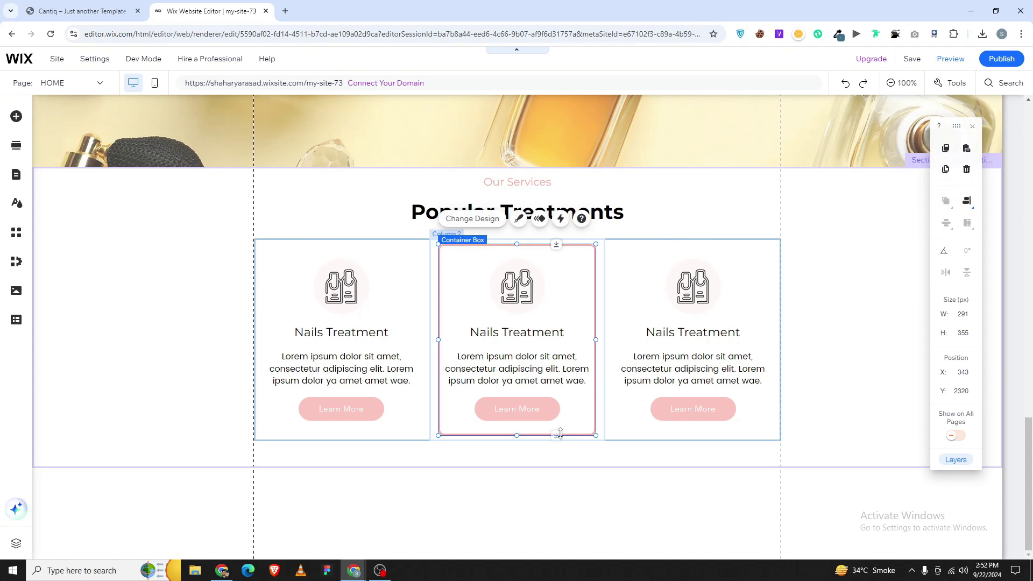
left_click(560, 433)
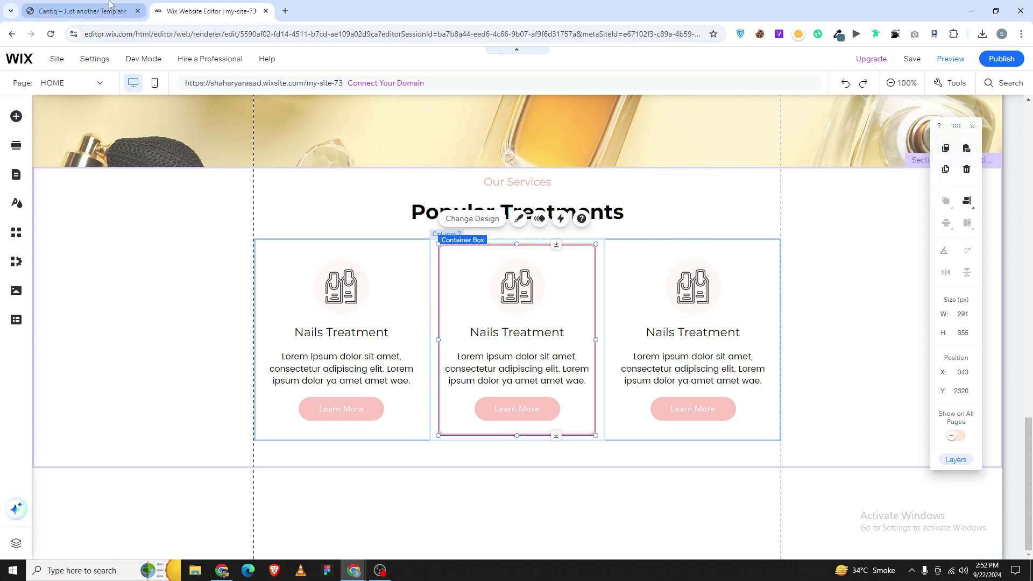
left_click(81, 11)
triple_click(511, 309)
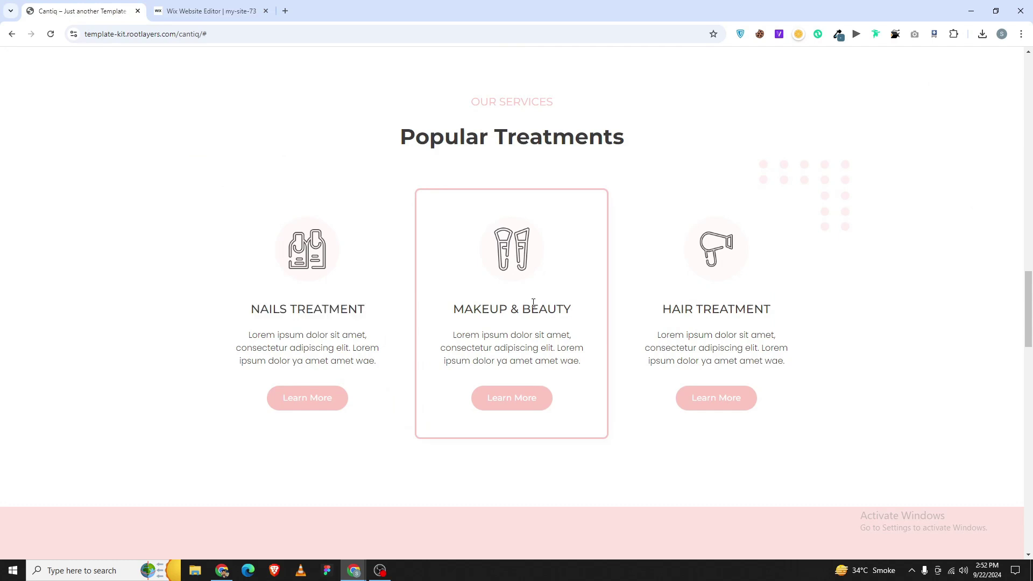
left_click(210, 11)
left_click(504, 341)
left_click(521, 328)
double_click(521, 328)
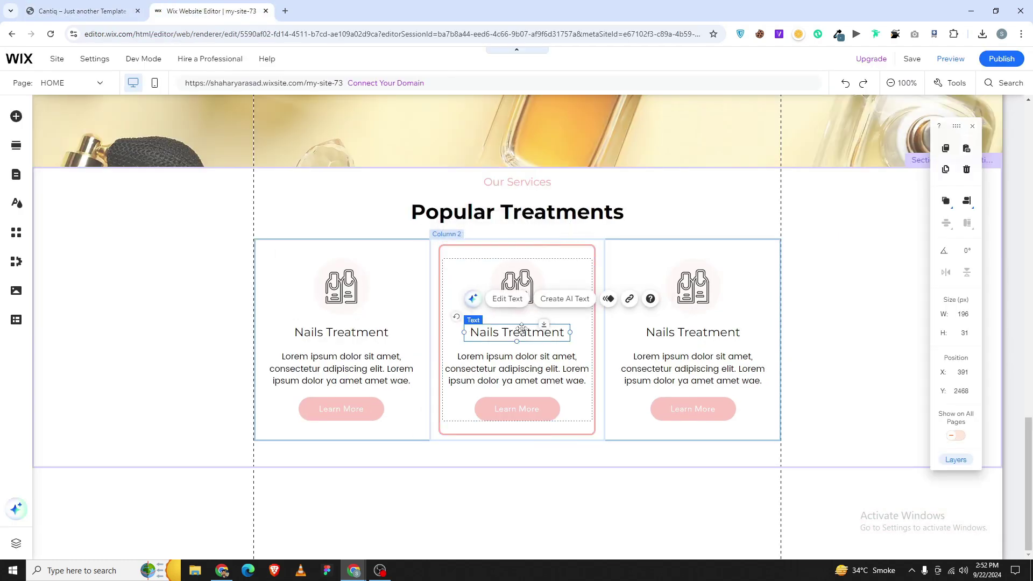
type("Makeup & Beauty")
left_click(578, 334)
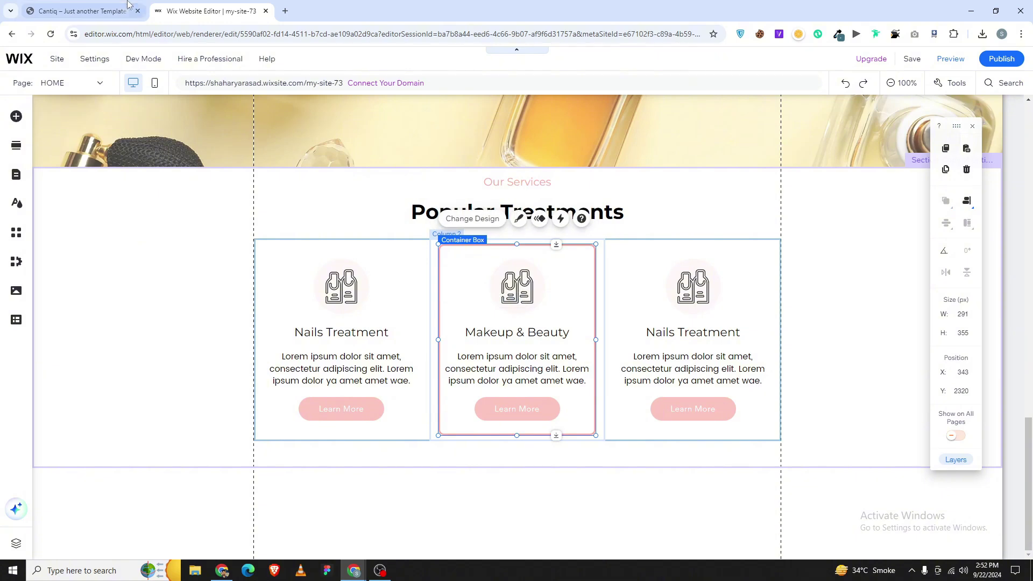
- Look up the third card's title on the Cantiq reference page and retitle the third Wix card "Hair Treatment"
left_click(81, 10)
left_click(683, 304)
triple_click(683, 304)
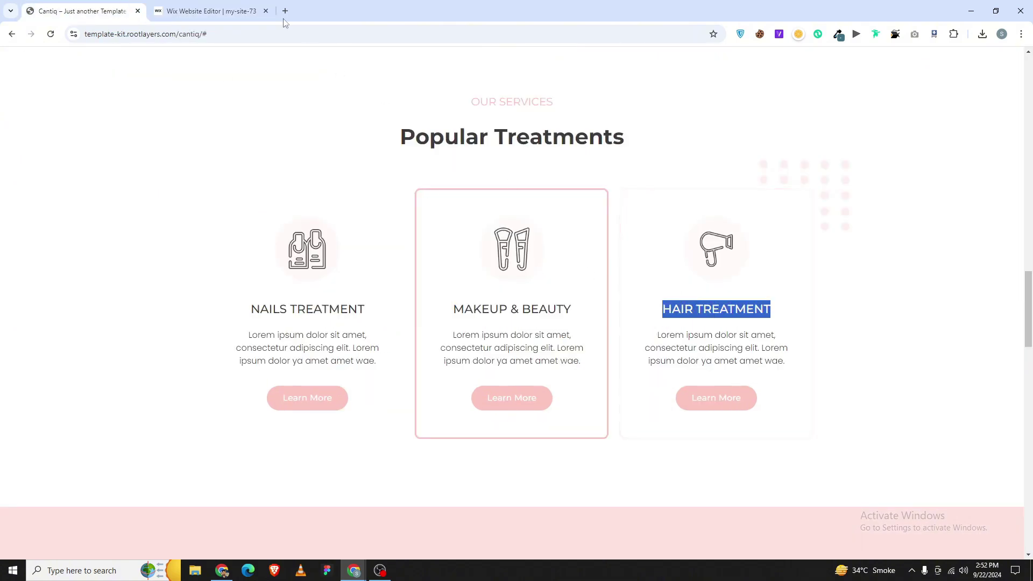
left_click(210, 11)
left_click(650, 325)
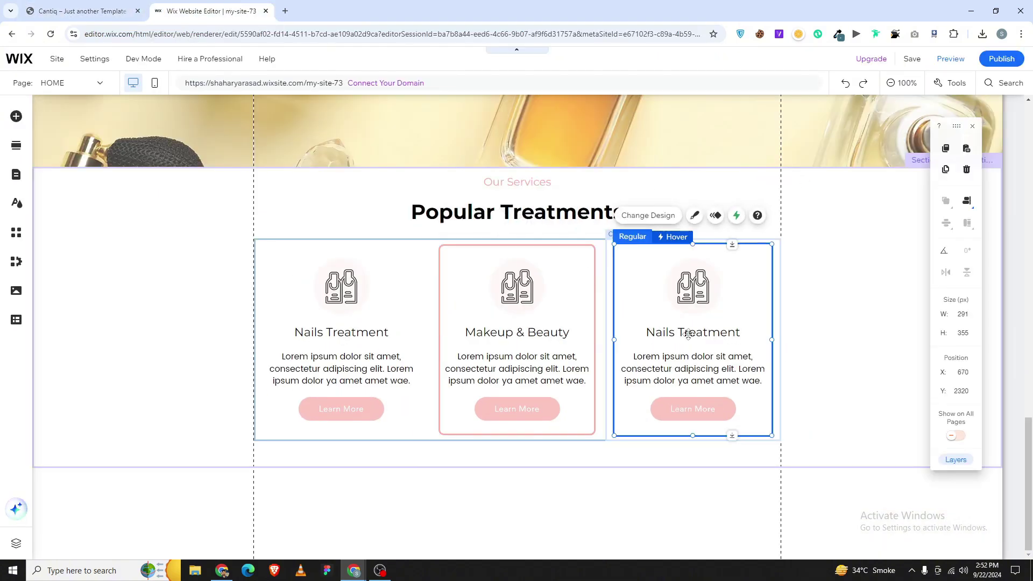
left_click(651, 329)
double_click(651, 329)
type("Hair Treatment")
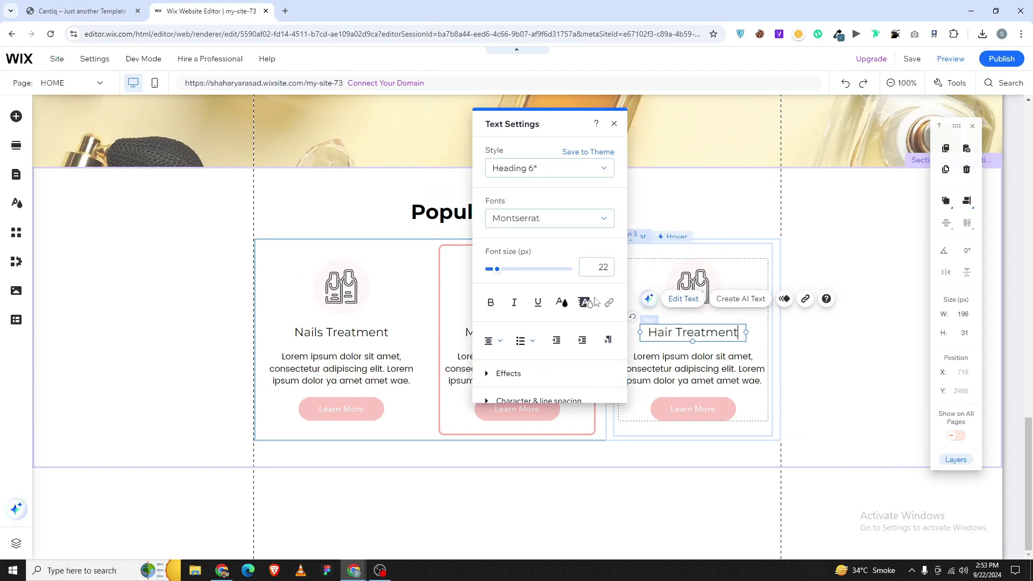
- Replace the Makeup & Beauty card's icon with the makeup brushes image icon5-83XGMG7-1.png from the site files
left_click(461, 283)
left_click(519, 288)
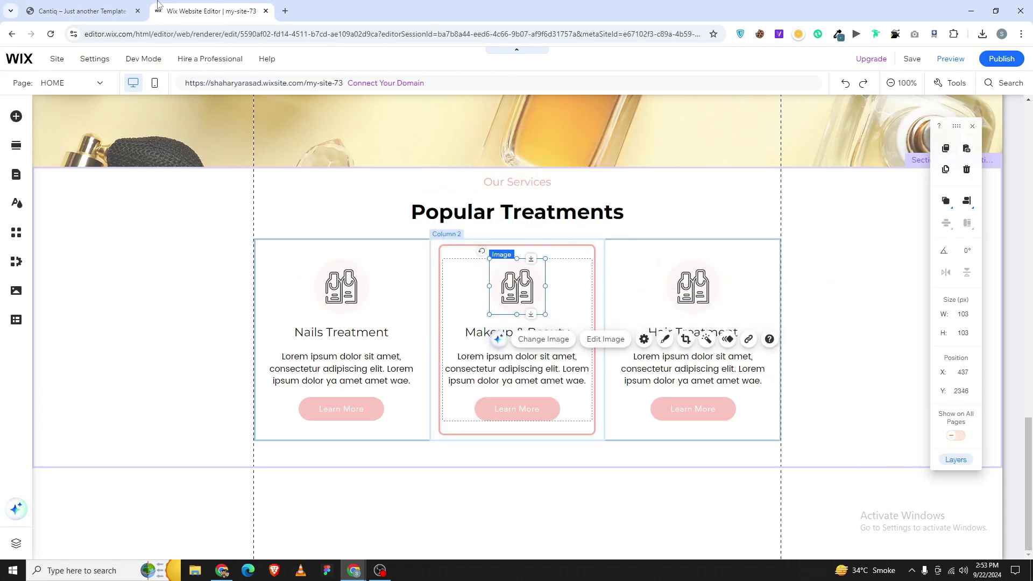
left_click(108, 10)
left_click(543, 339)
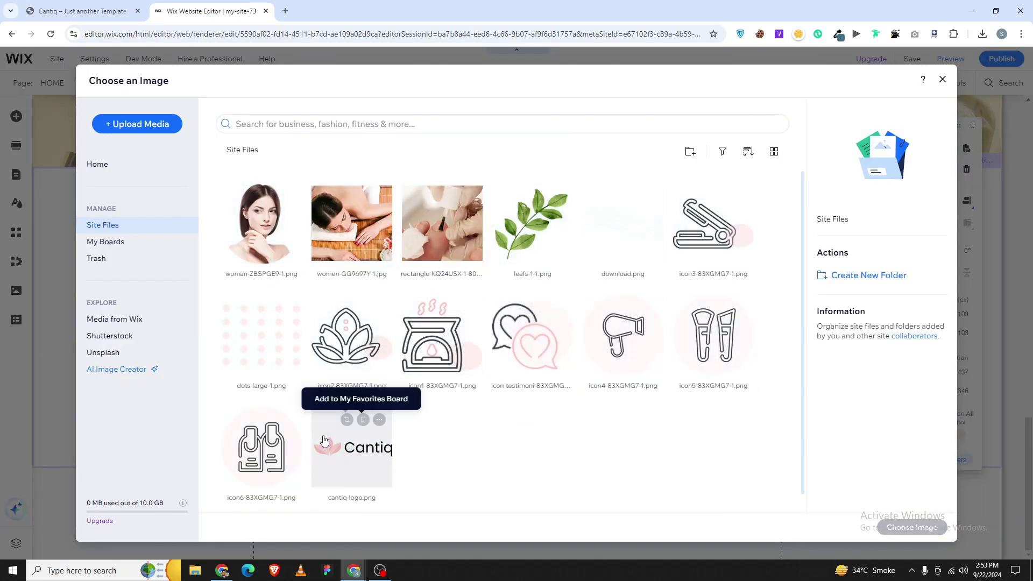
left_click(696, 361)
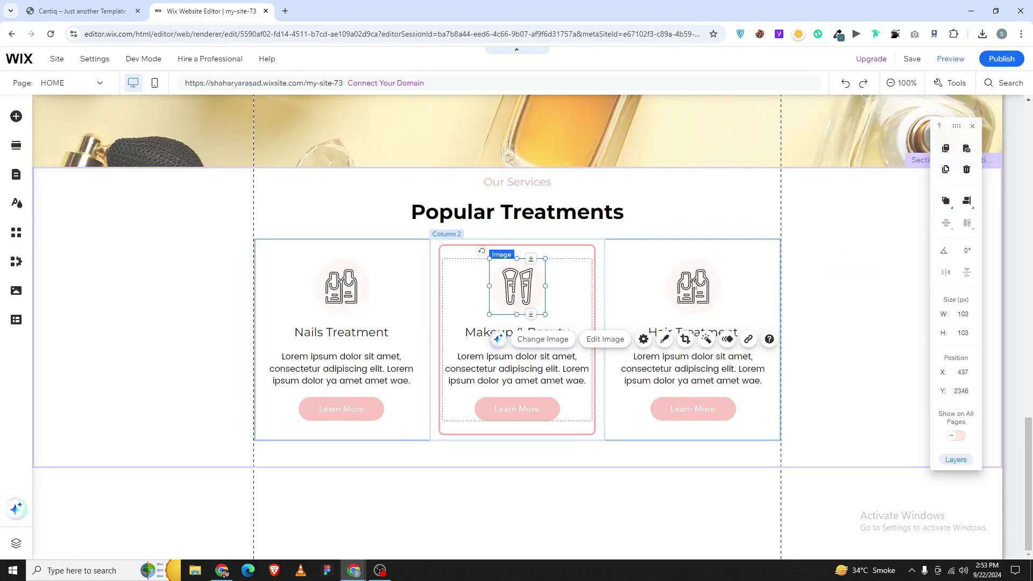
- Replace the Hair Treatment card's icon with the hair dryer image icon4-83XGMG7-1.png from the site files
left_click(694, 288)
left_click(694, 288)
left_click(694, 287)
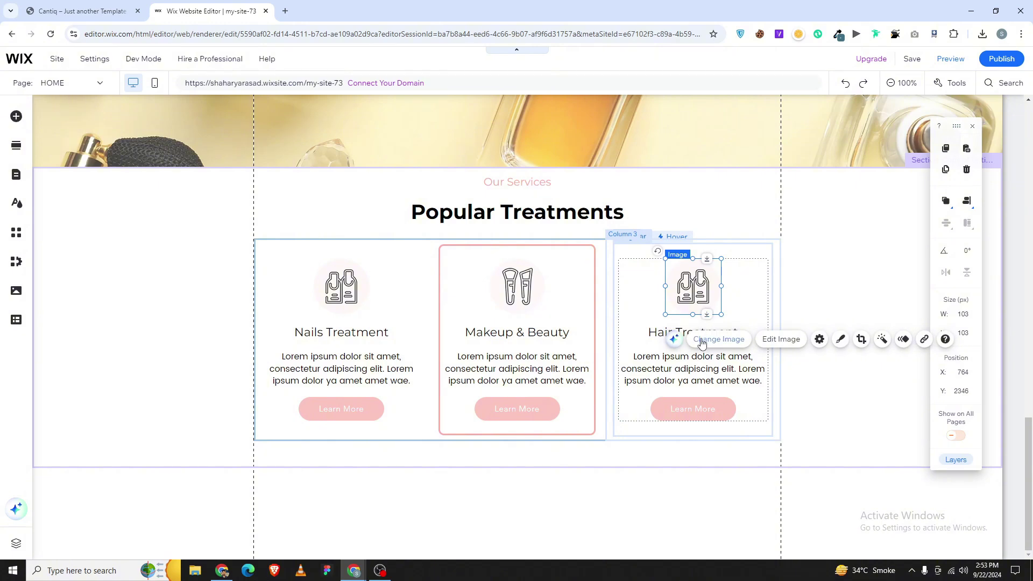
left_click(701, 340)
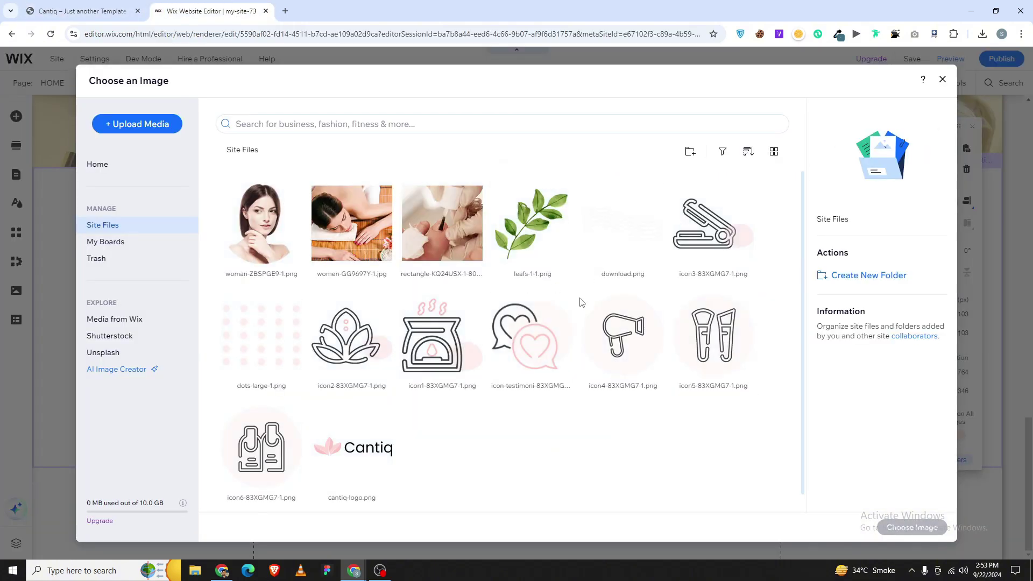
double_click(622, 334)
left_click(828, 410)
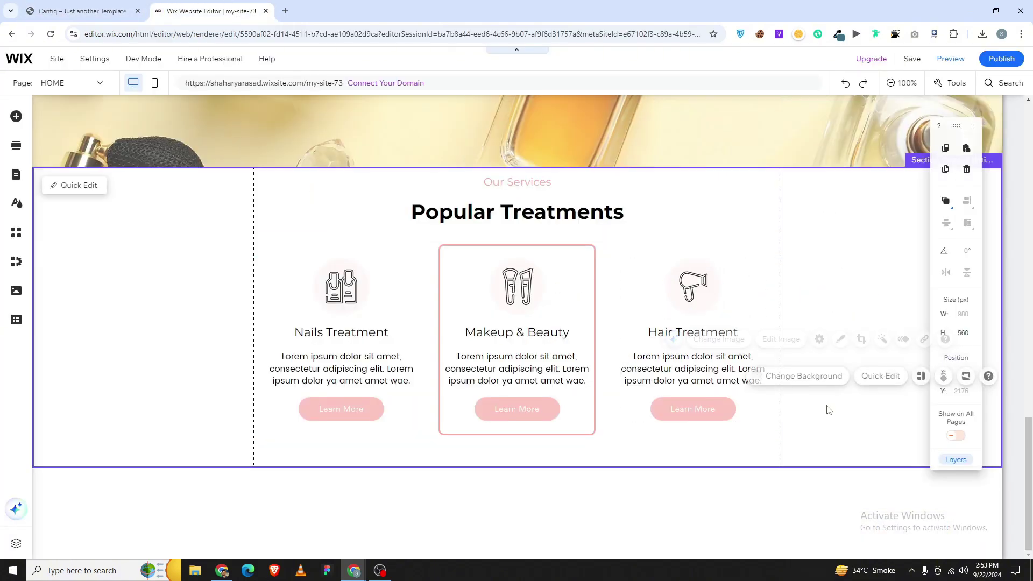
- Check the Package Pricing section on the Cantiq reference page, return to the Wix editor and save the site
left_click(137, 3)
scroll(424, 331, "down", 8)
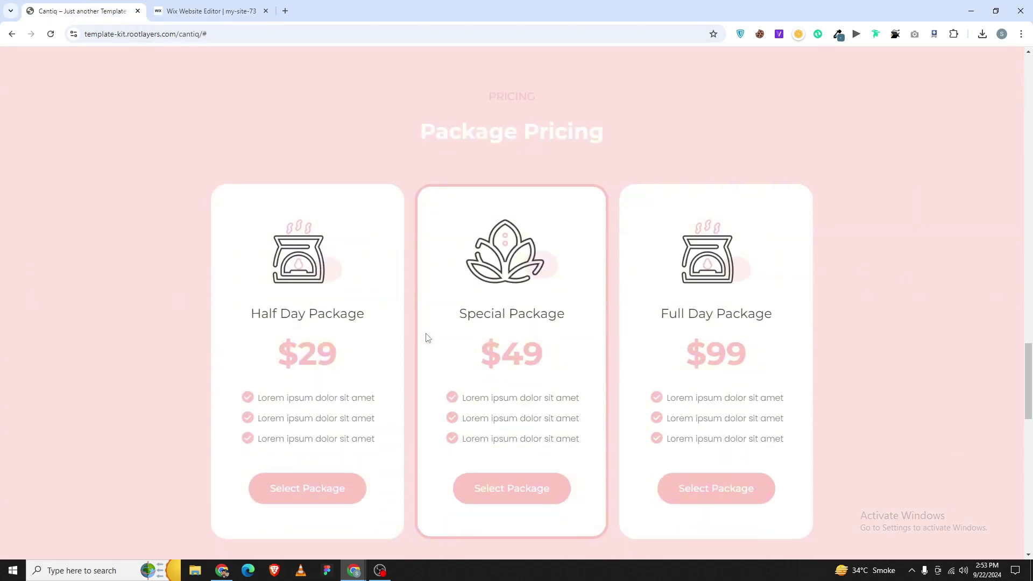
left_click(266, 3)
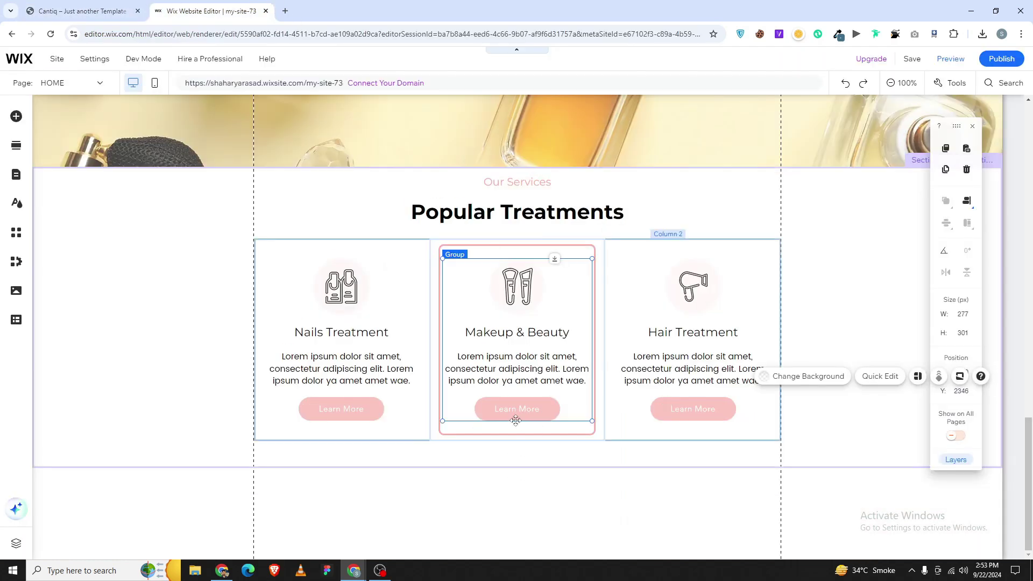
left_click(506, 490)
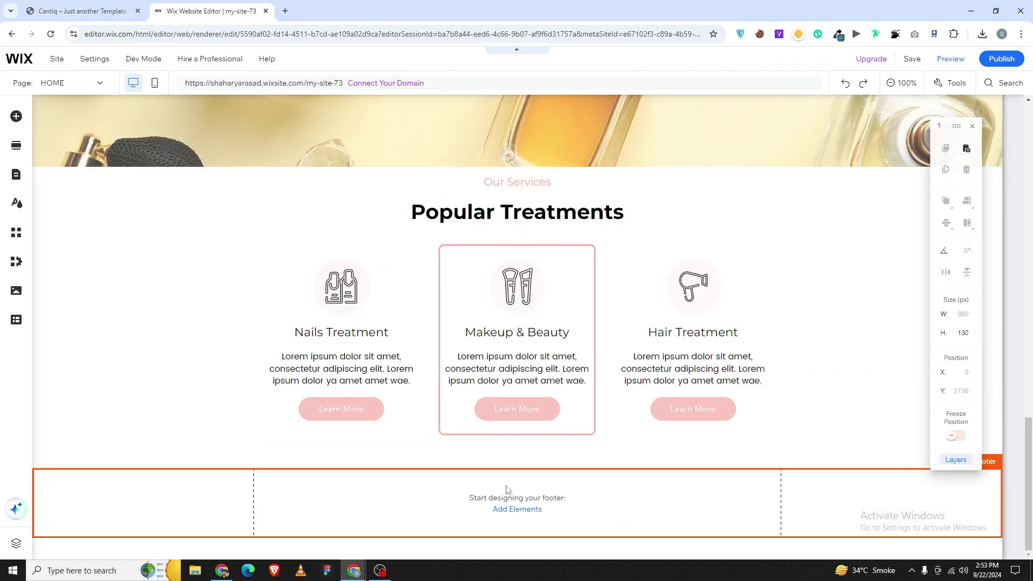
left_click(515, 444)
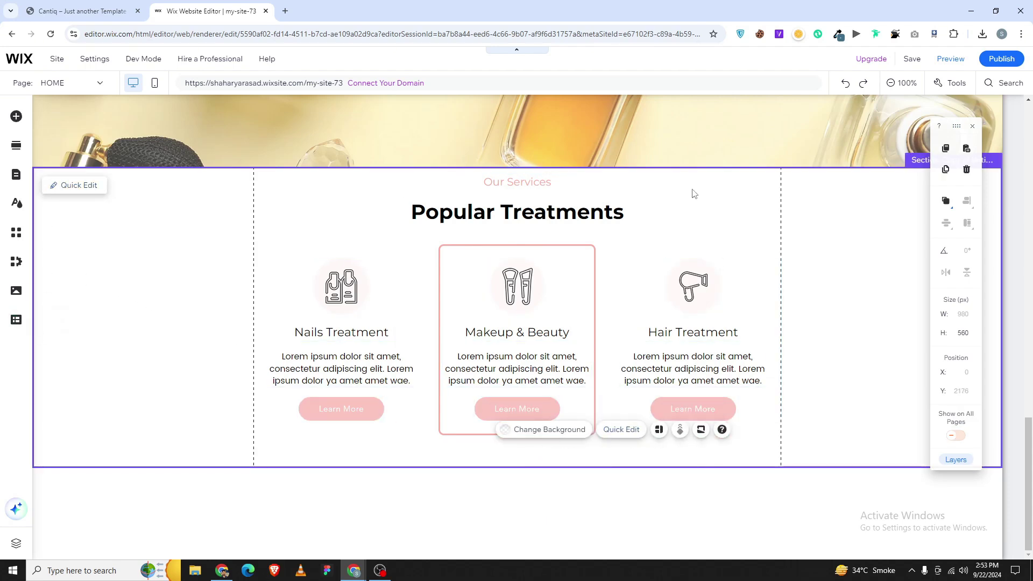
left_click(912, 59)
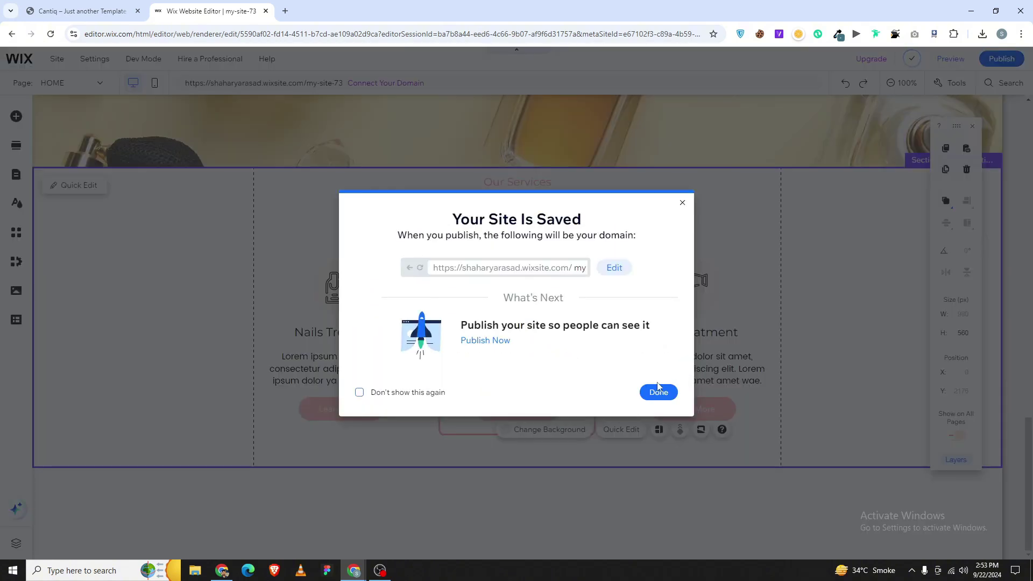
left_click(658, 386)
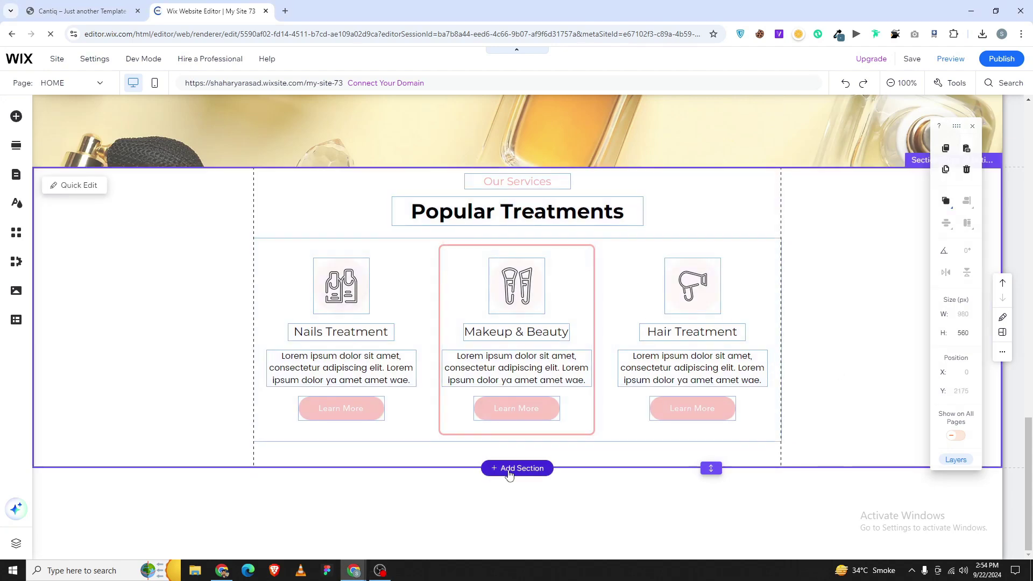
- Add a blank section below Popular Treatments and compare it with the reference page's Package Pricing section
left_click(509, 468)
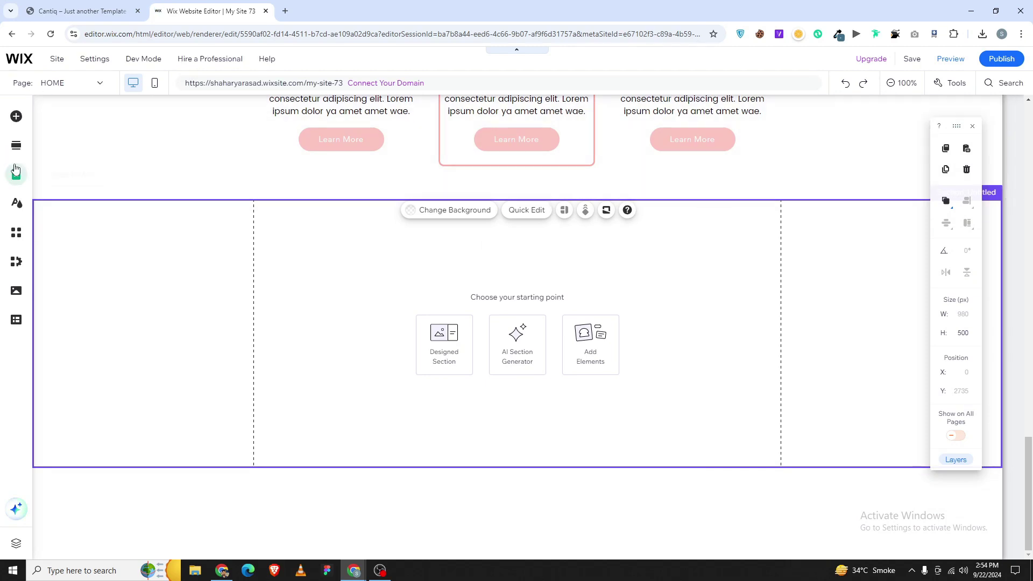
left_click(83, 11)
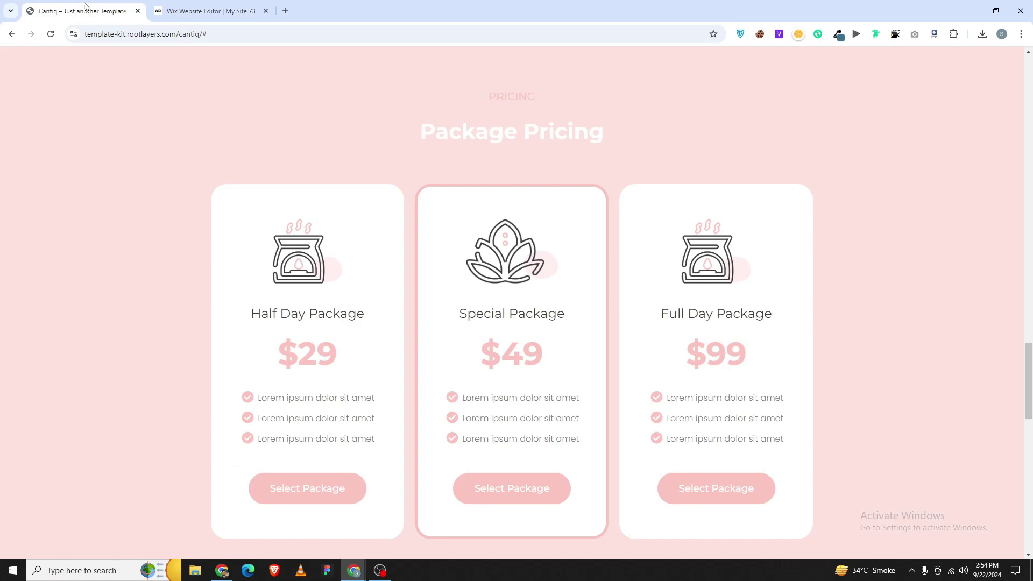
left_click(185, 8)
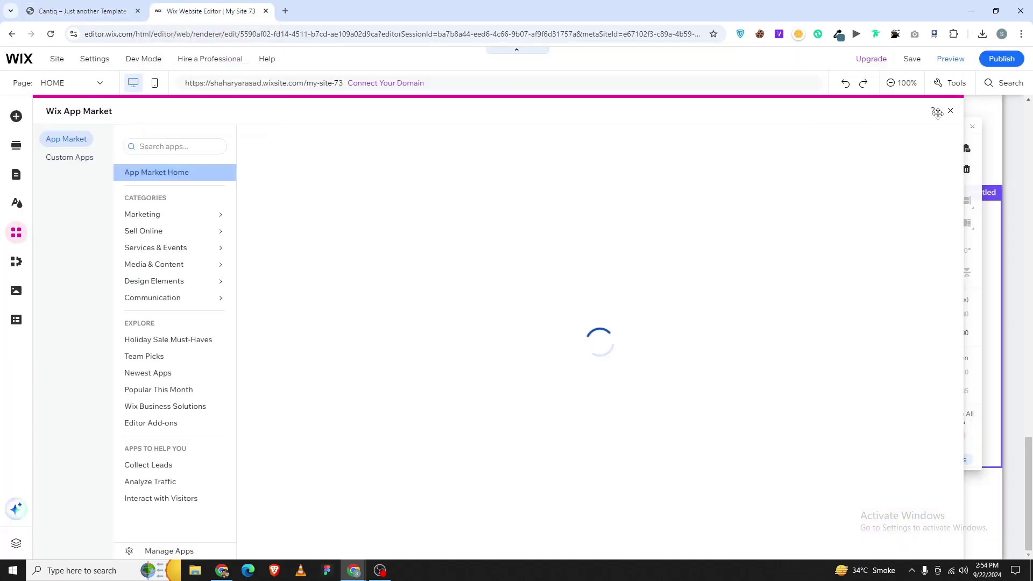
left_click(1010, 109)
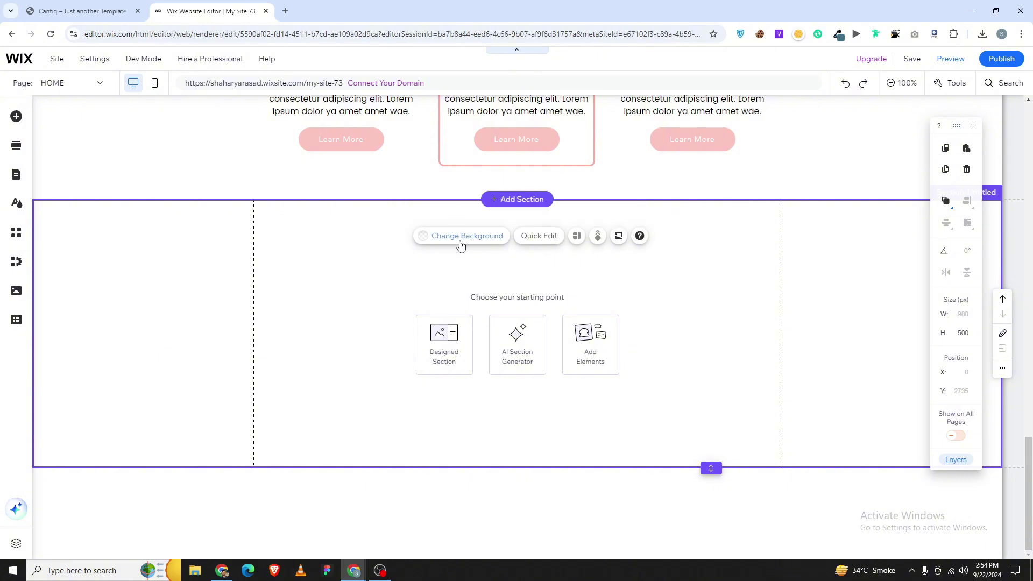
- Set the new section's background to the light pink theme color, matching the reference page's pricing section
left_click(460, 237)
left_click(276, 337)
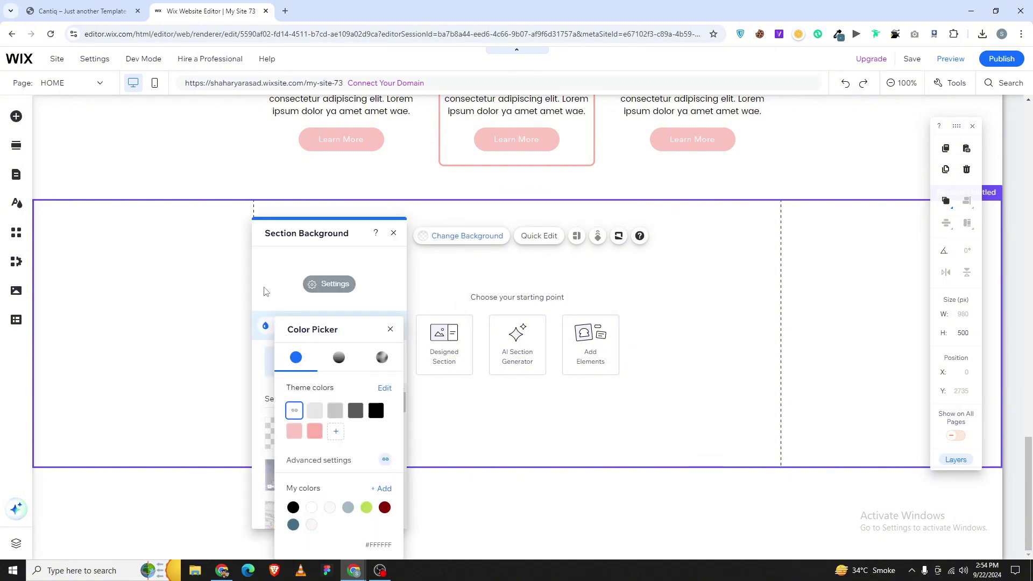
left_click(107, 10)
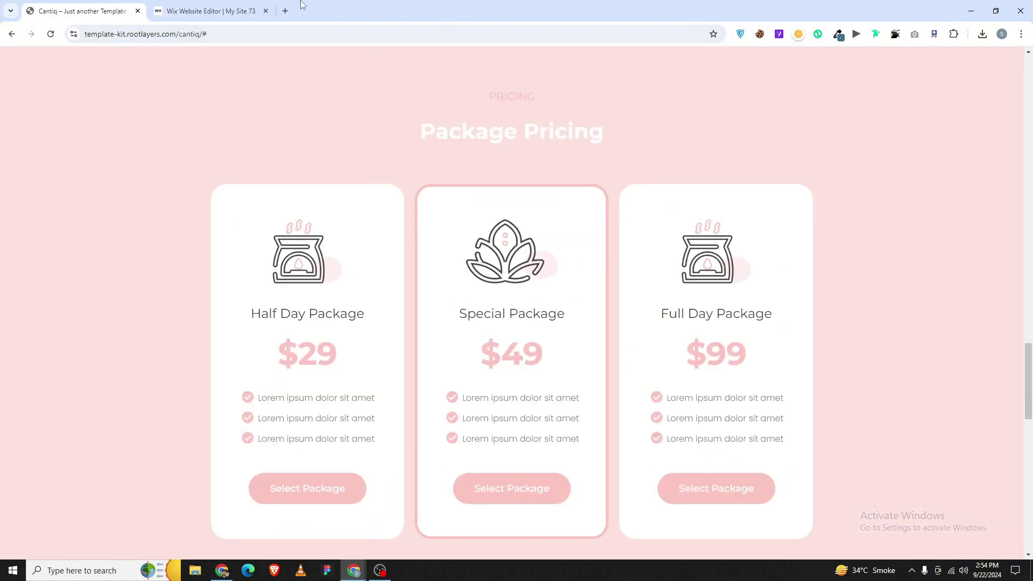
left_click(210, 10)
left_click(293, 435)
left_click(294, 433)
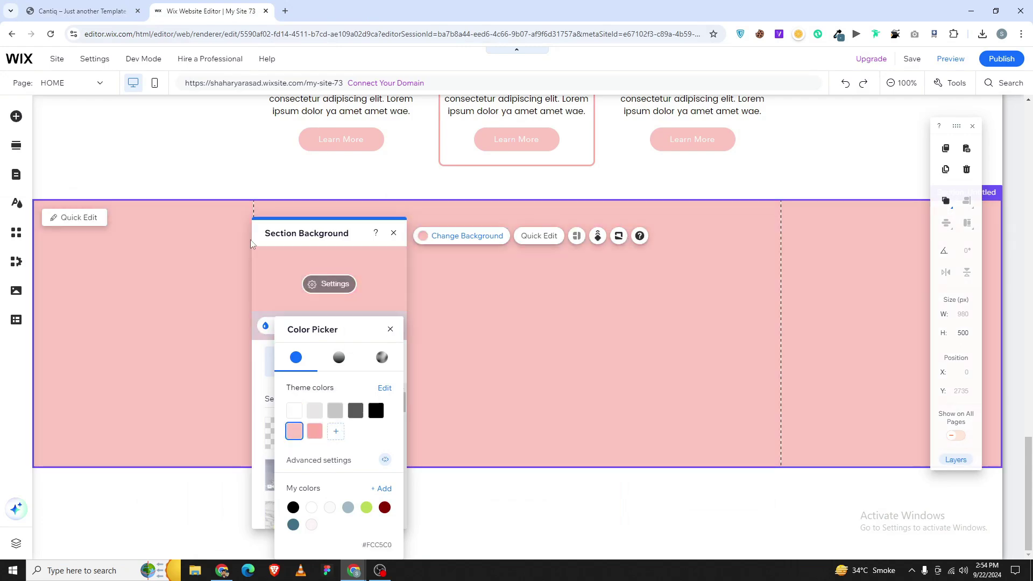
- Lower the new section's background color opacity to 77% to match the reference page's paler pink
left_click(86, 10)
left_click(210, 11)
left_click(328, 290)
left_click(337, 290)
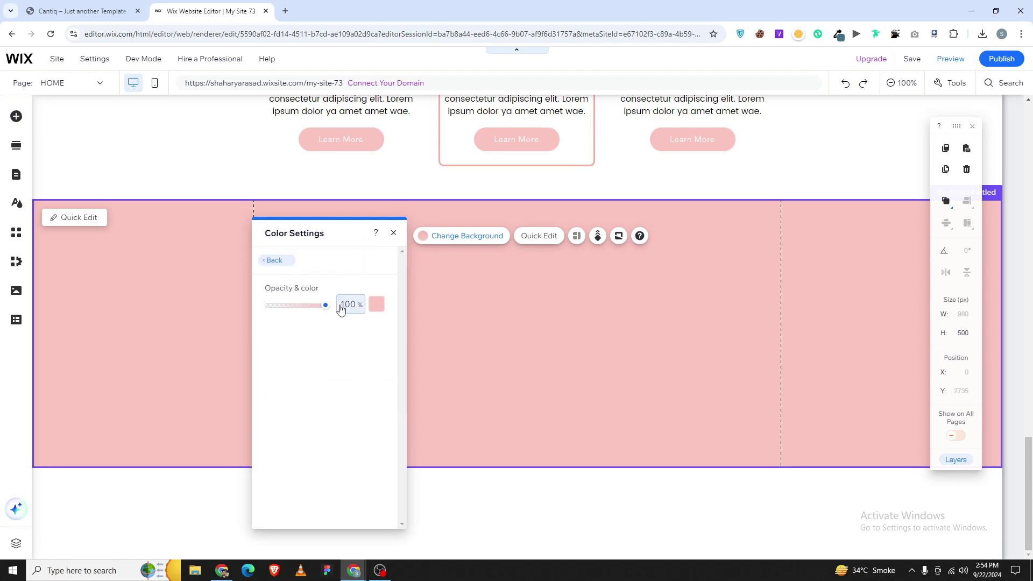
left_click_drag(325, 306, 313, 305)
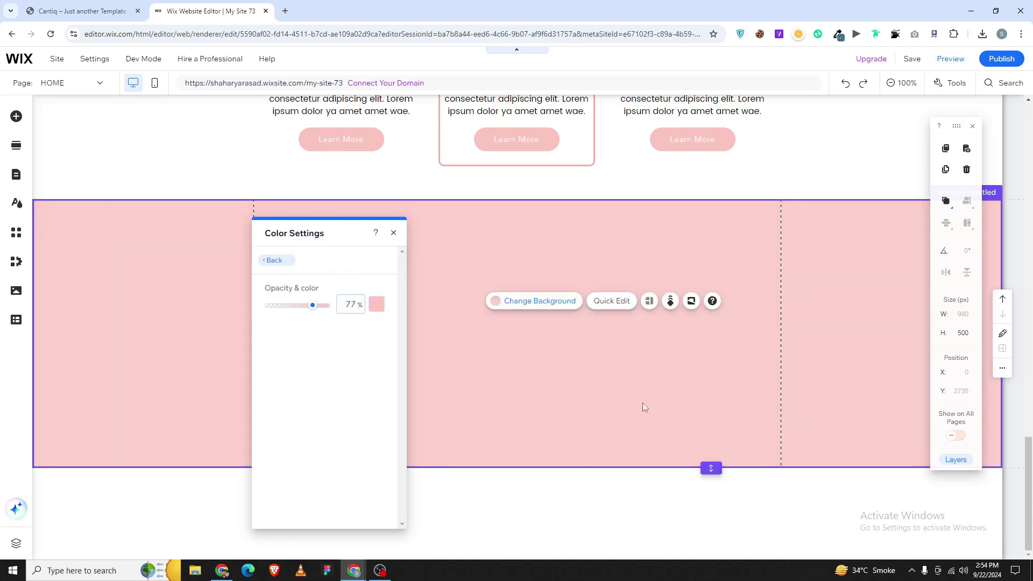
- Extend the pink section's height to about 623 px and close its background color settings
left_click_drag(713, 469, 711, 534)
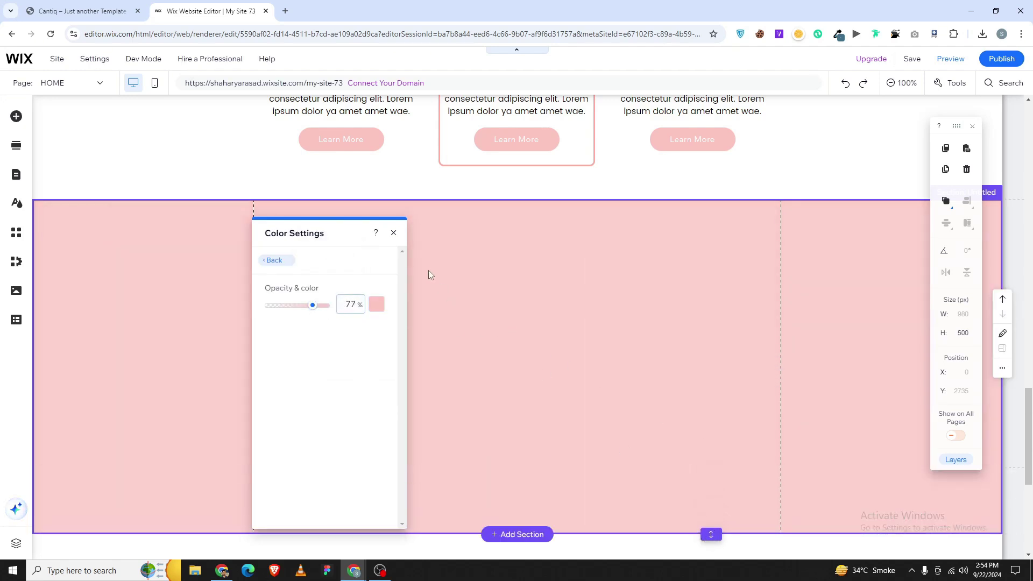
left_click(394, 232)
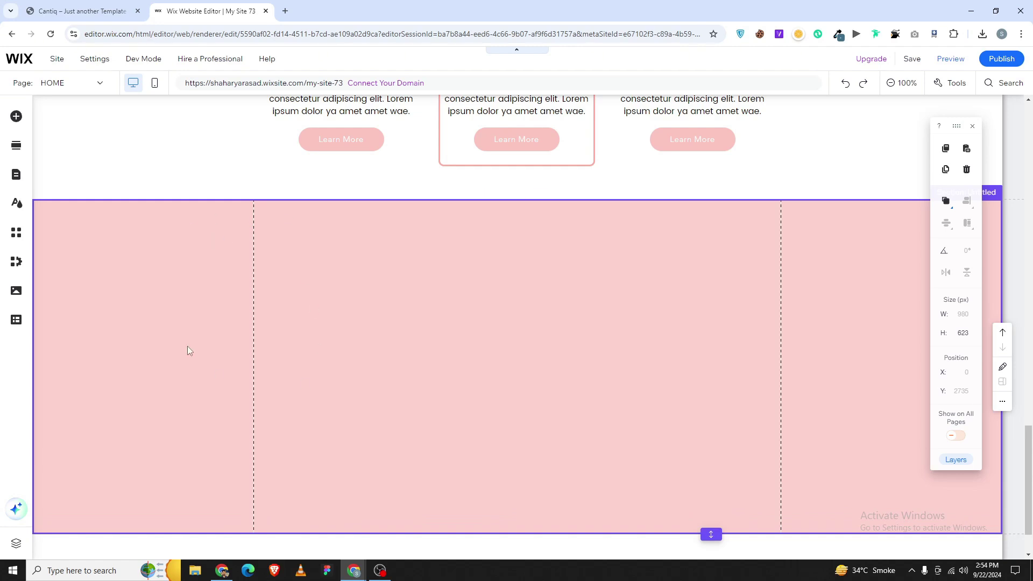
left_click(327, 318)
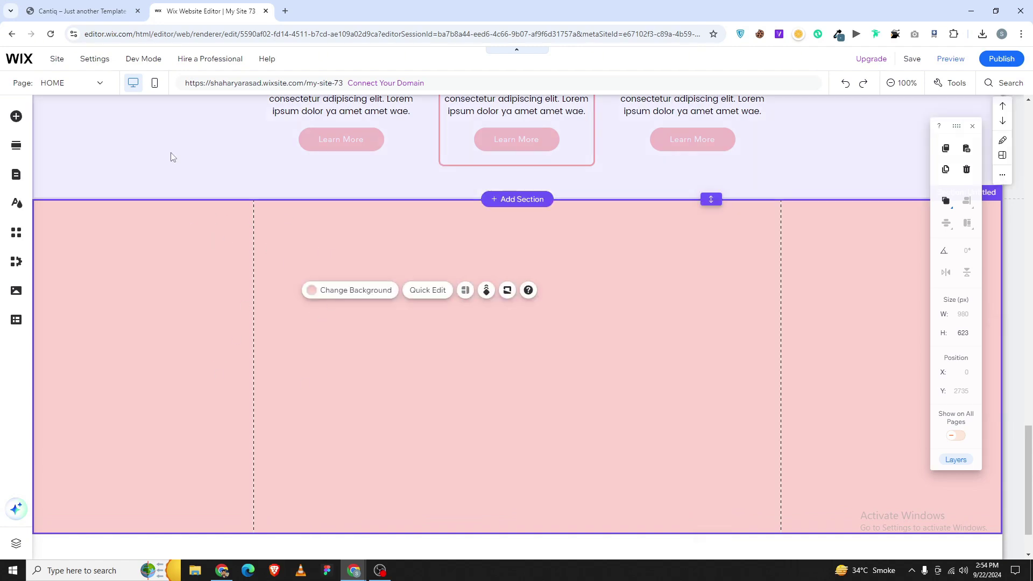
scroll(185, 280, "down", 1)
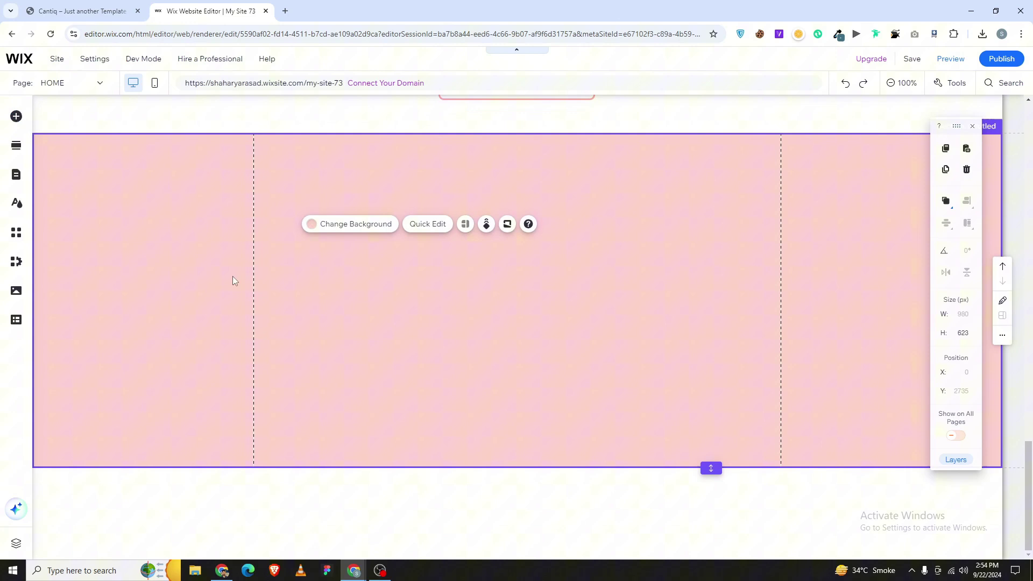
- Search the Wix App Market for pricing apps and add Wix Pricing Plans to the site
left_click(21, 121)
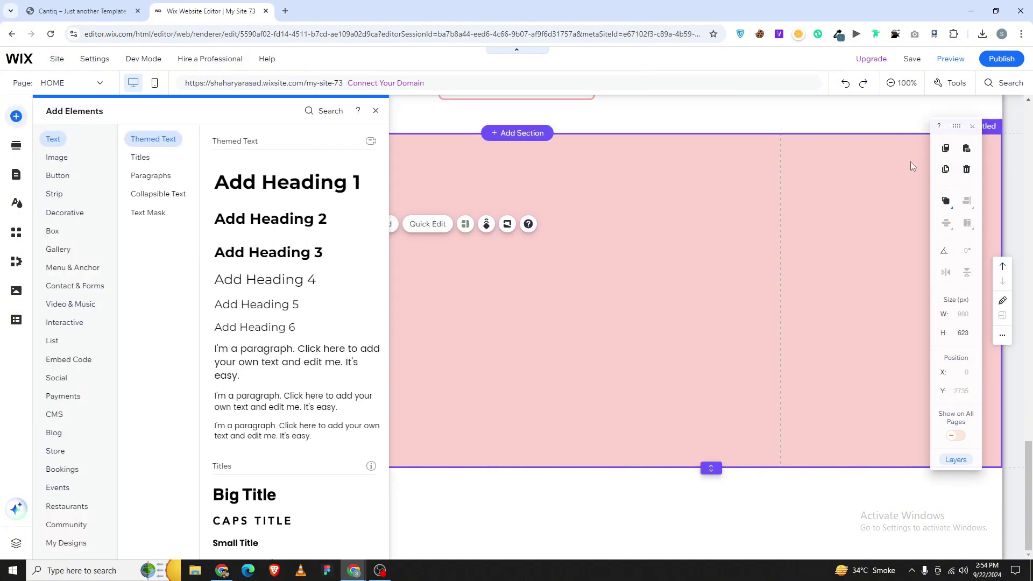
left_click(15, 234)
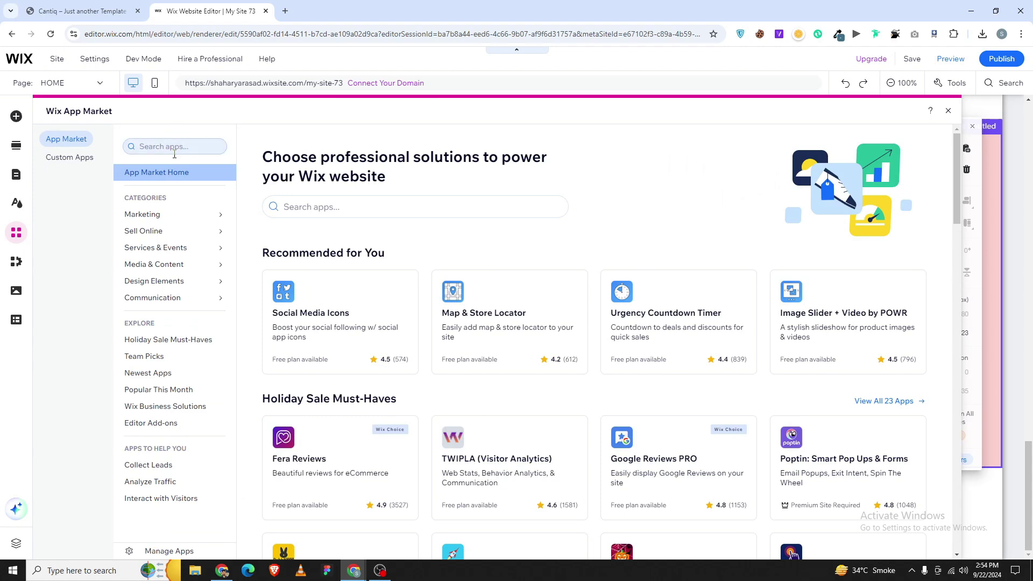
left_click(174, 151)
type("pricin")
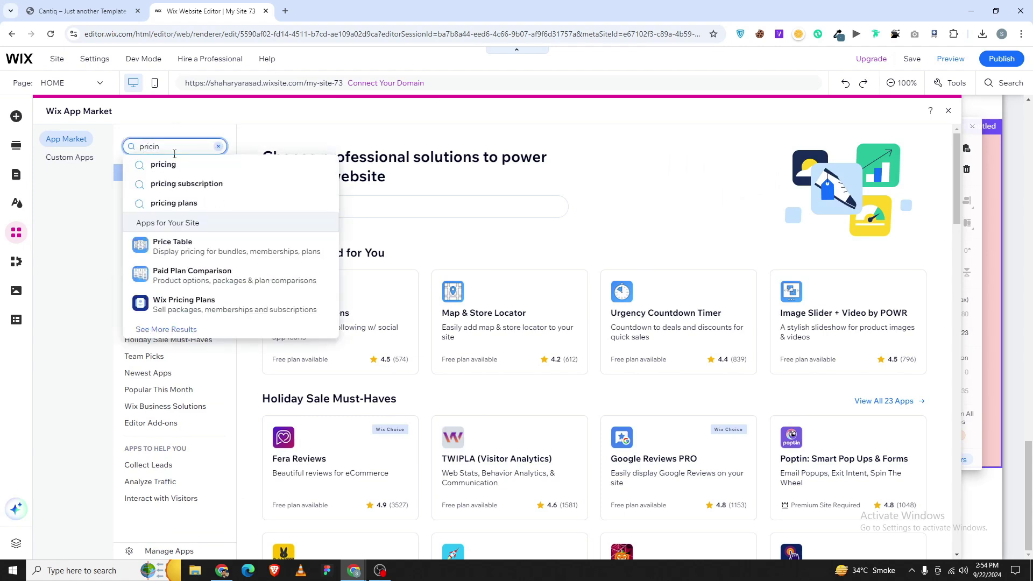
key("Return")
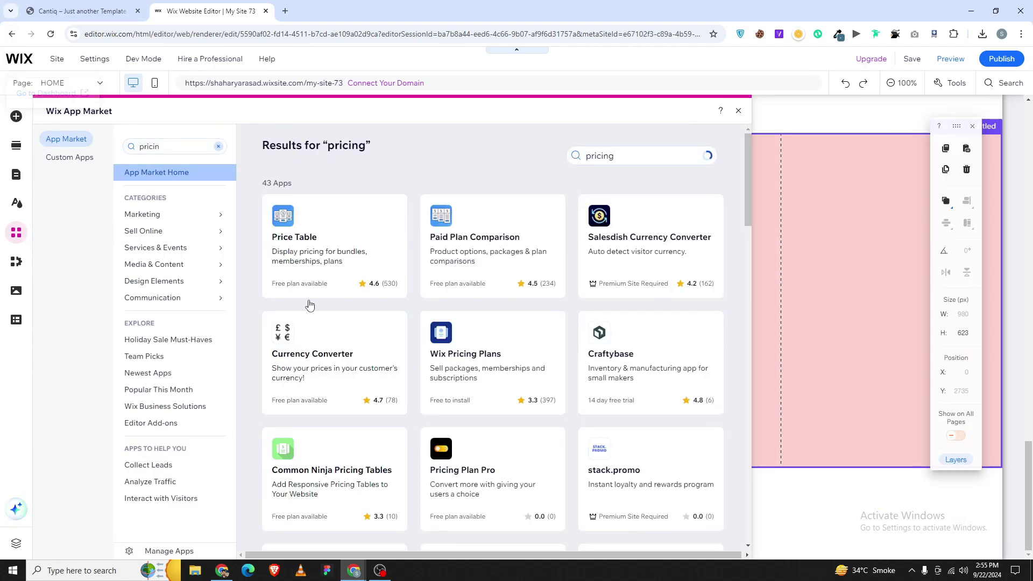
left_click(491, 375)
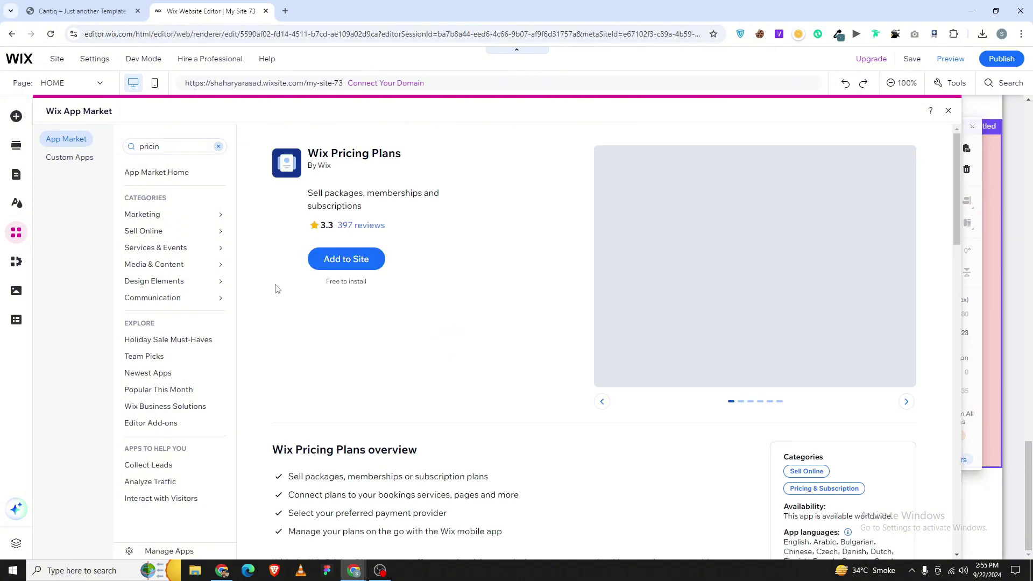
left_click(340, 259)
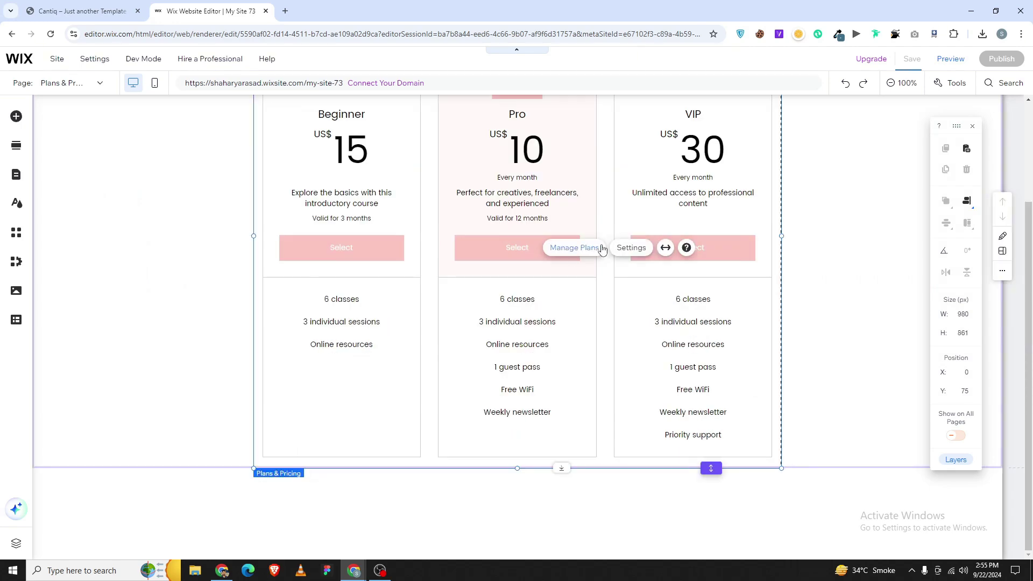
- Open the plans widget's settings on the Plans & Pricing page and add the Single plan card add-on to the HOME page
left_click(630, 249)
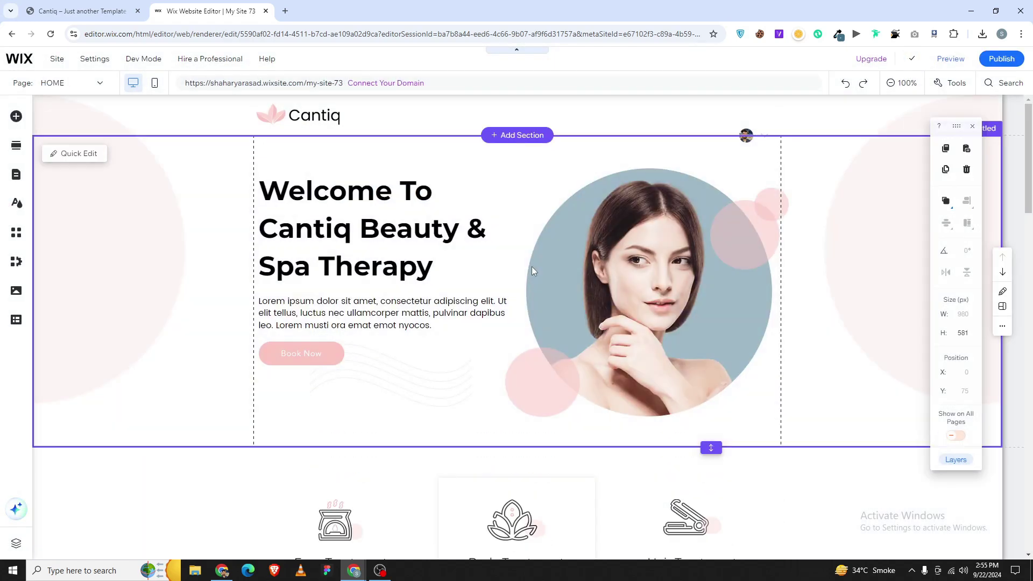
left_click(91, 83)
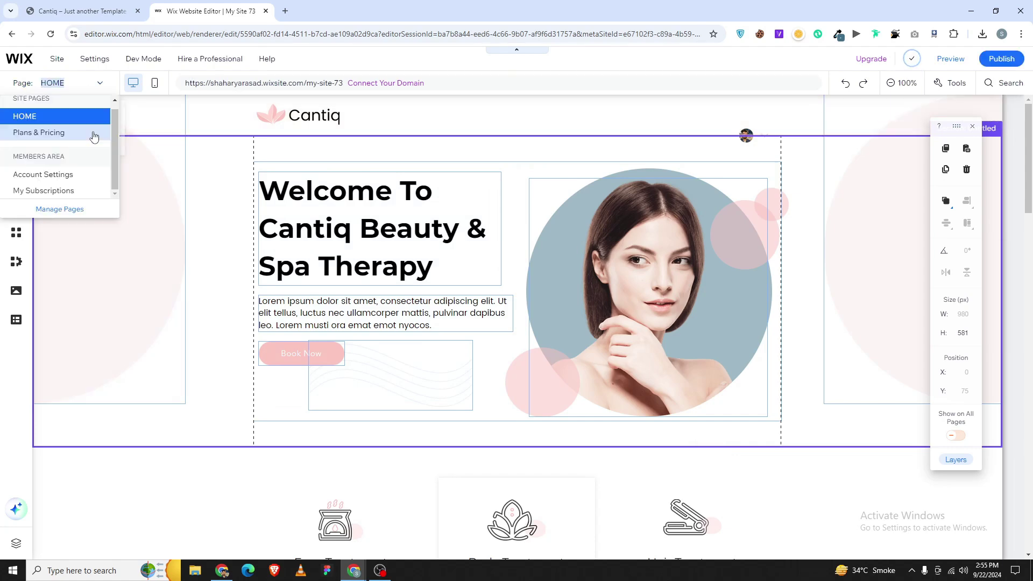
left_click(64, 138)
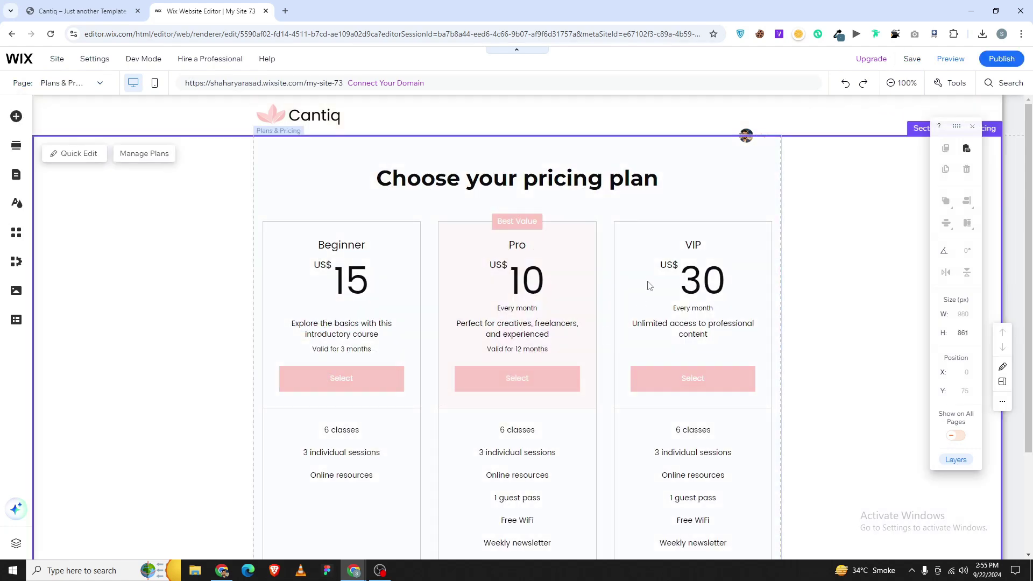
left_click(673, 250)
left_click(710, 255)
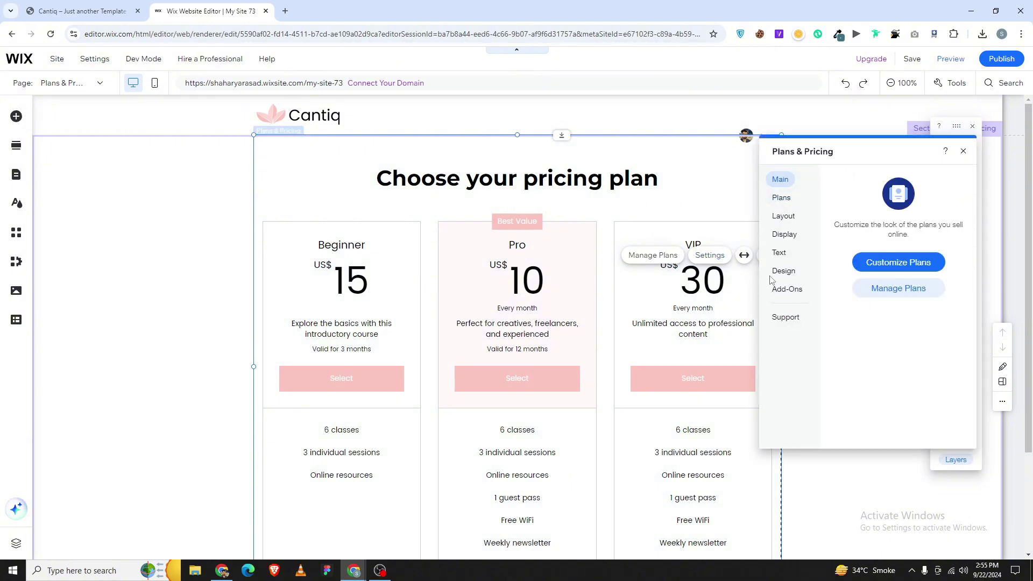
left_click(788, 290)
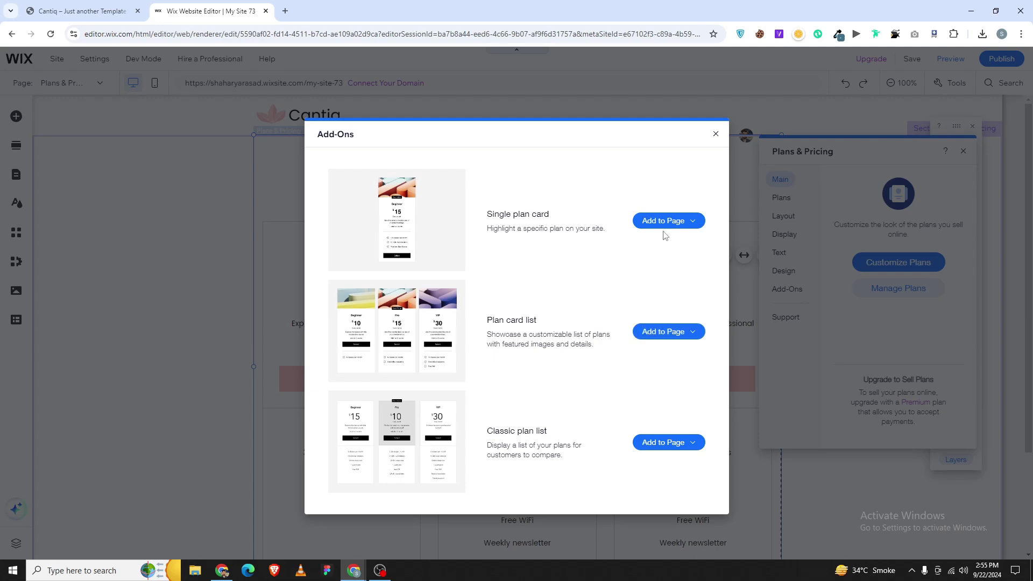
left_click(698, 224)
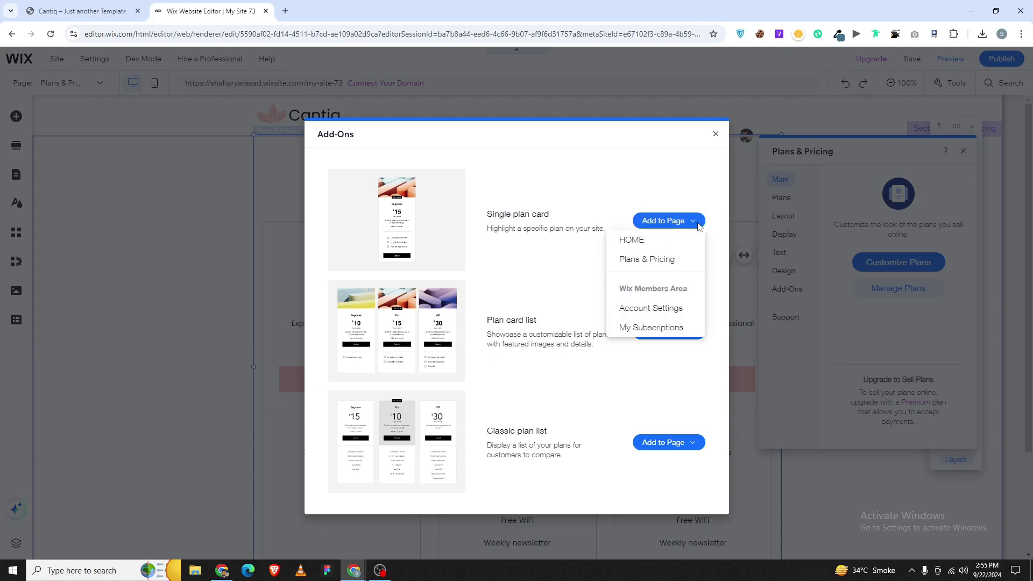
left_click(654, 240)
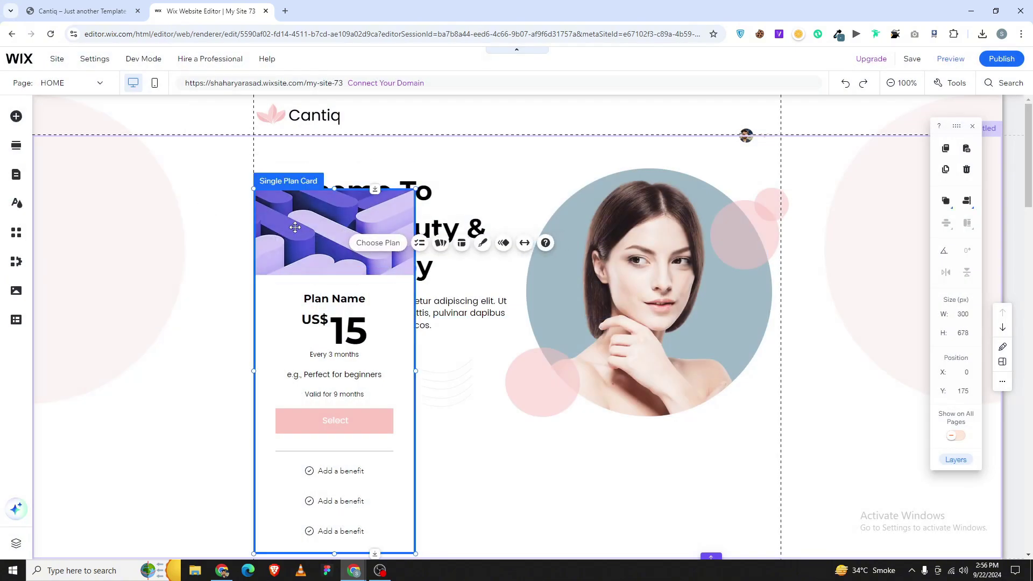
- Remove the single plan card from the HOME page
left_click(461, 240)
left_click(393, 299)
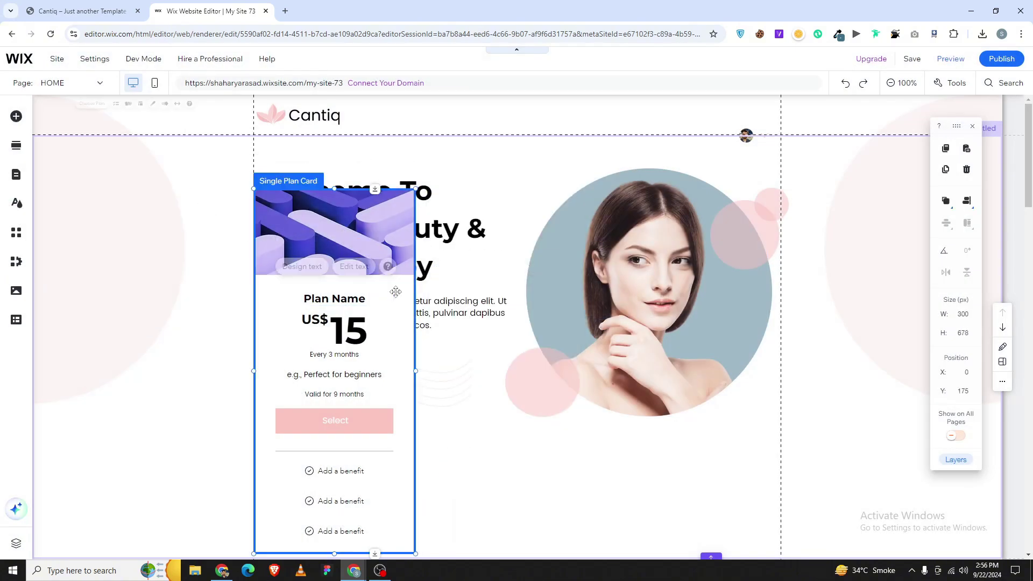
key("Delete")
- Switch to the Plans & Pricing page and add the Plan card list add-on to it from the plans widget's settings
left_click(65, 82)
left_click(90, 138)
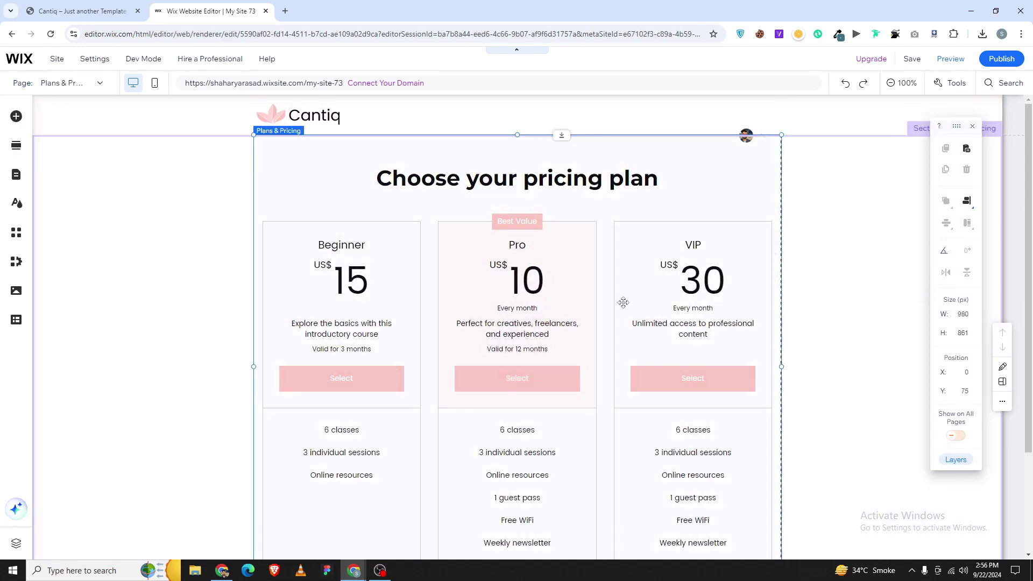
left_click(624, 298)
left_click(685, 277)
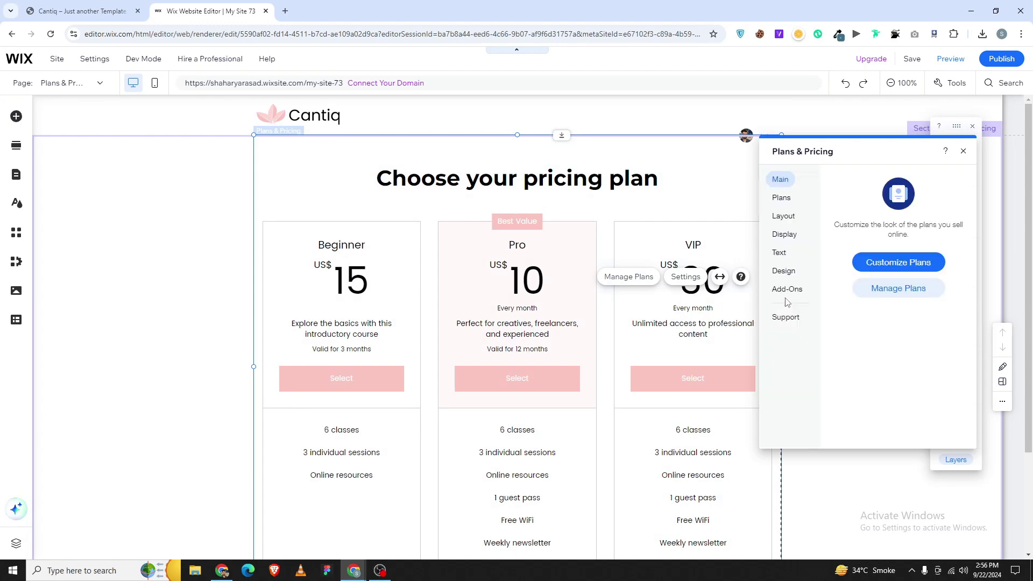
left_click(789, 293)
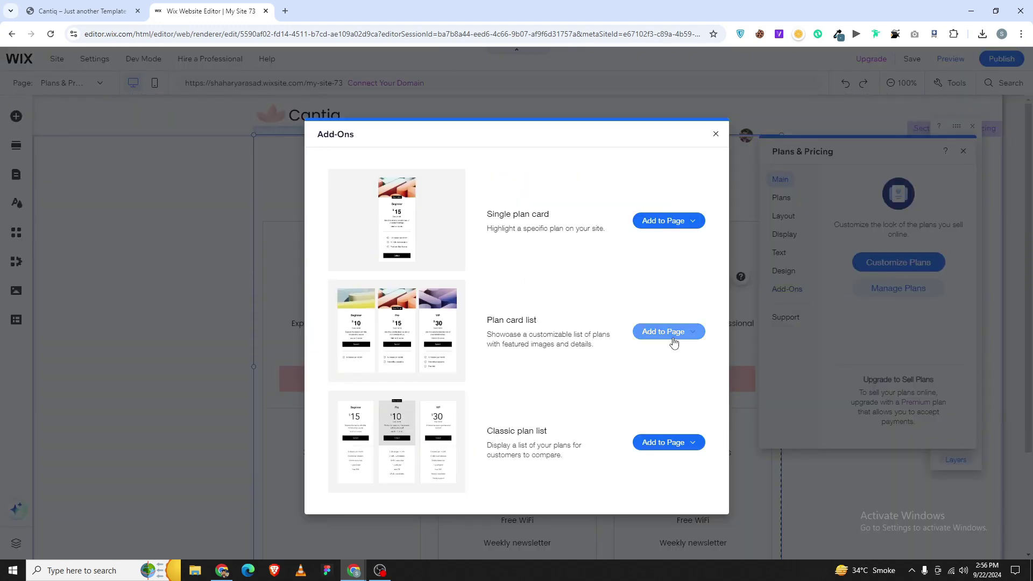
left_click(674, 338)
left_click(653, 369)
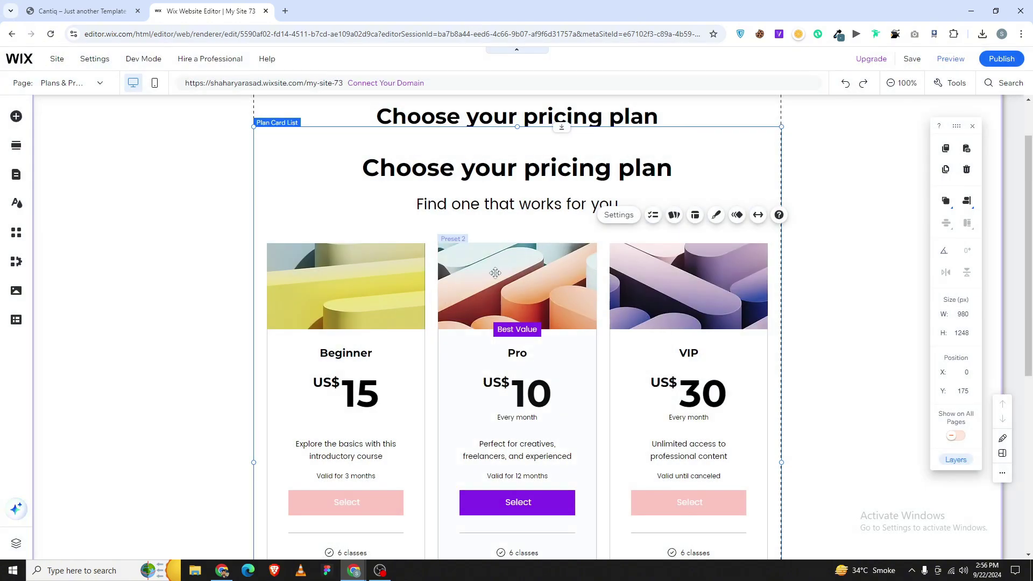
- Cut the new Plan Card List from the Plans & Pricing page
left_click_drag(551, 126, 529, 200)
scroll(548, 369, "up", 1)
left_click_drag(384, 359, 382, 274)
right_click(382, 274)
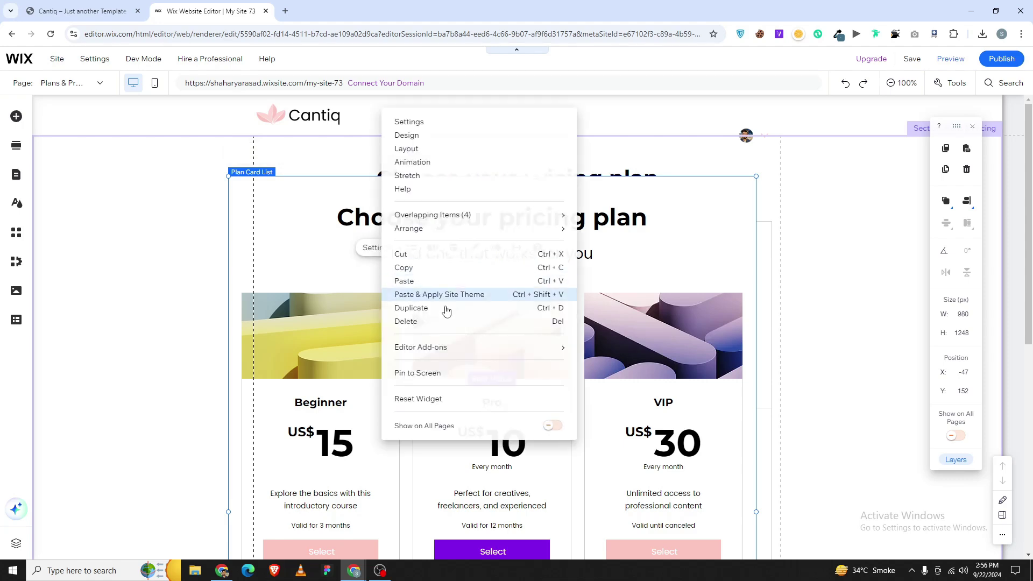
left_click(413, 260)
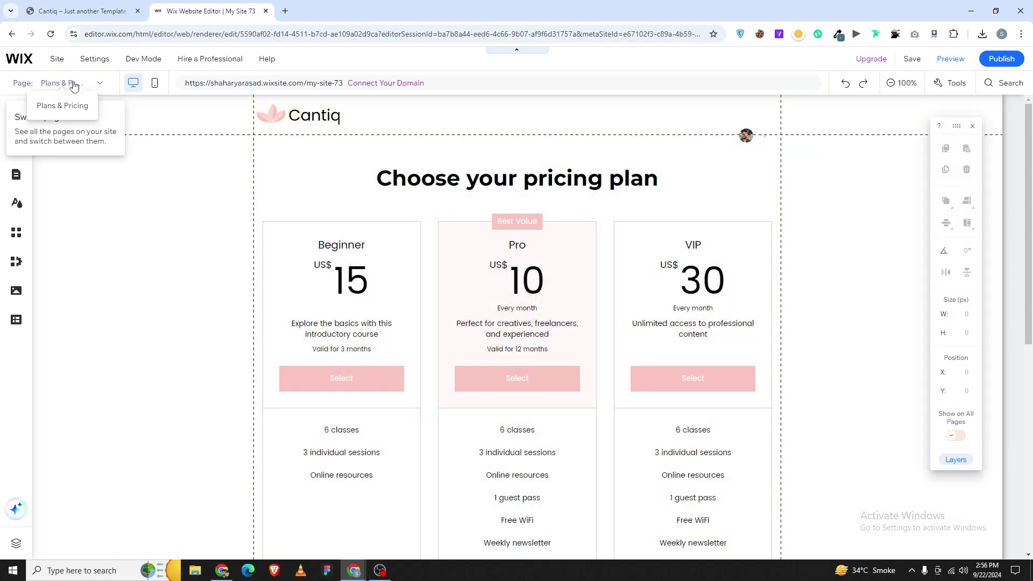
- Go to the HOME page and paste the Plan Card List into the pink section below the treatment cards
left_click(62, 83)
left_click(58, 125)
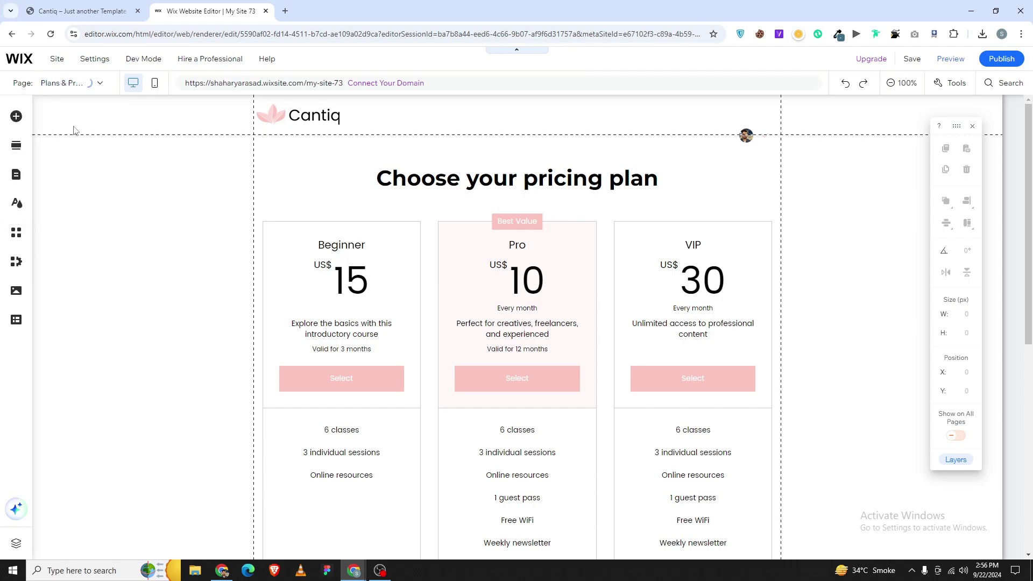
scroll(576, 393, "down", 5)
scroll(595, 430, "down", 8)
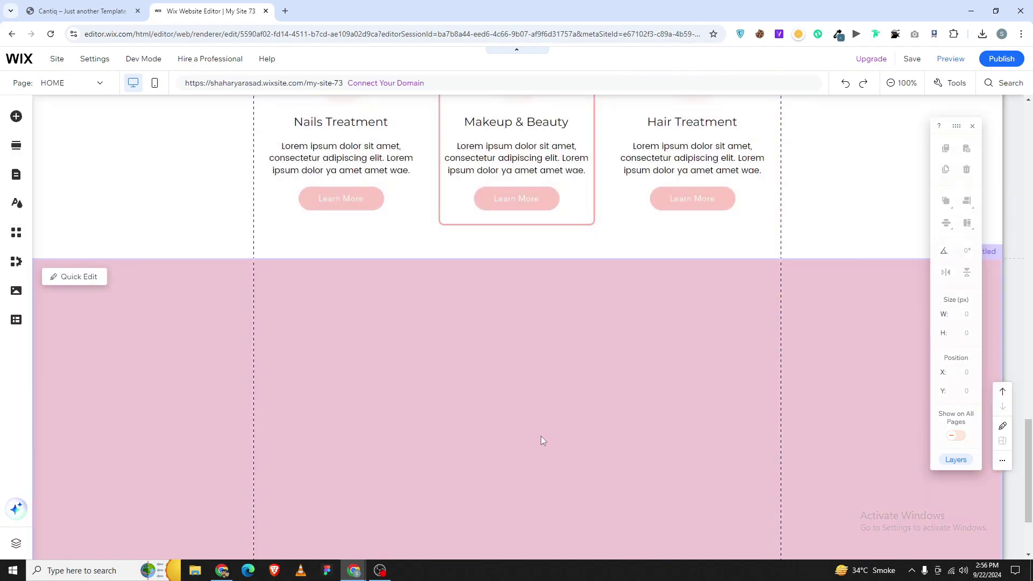
left_click(460, 249)
right_click(460, 250)
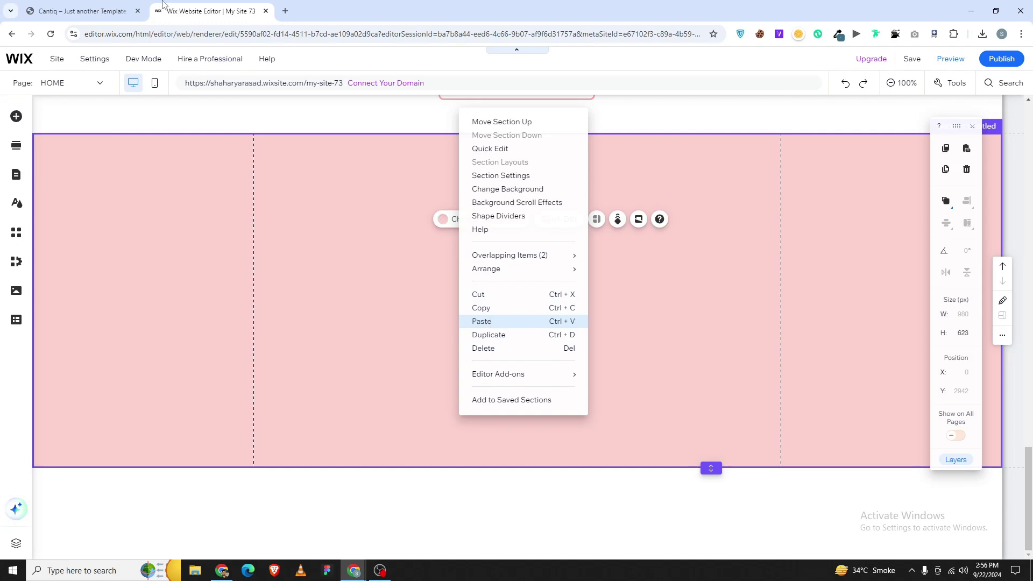
key("ctrl+v")
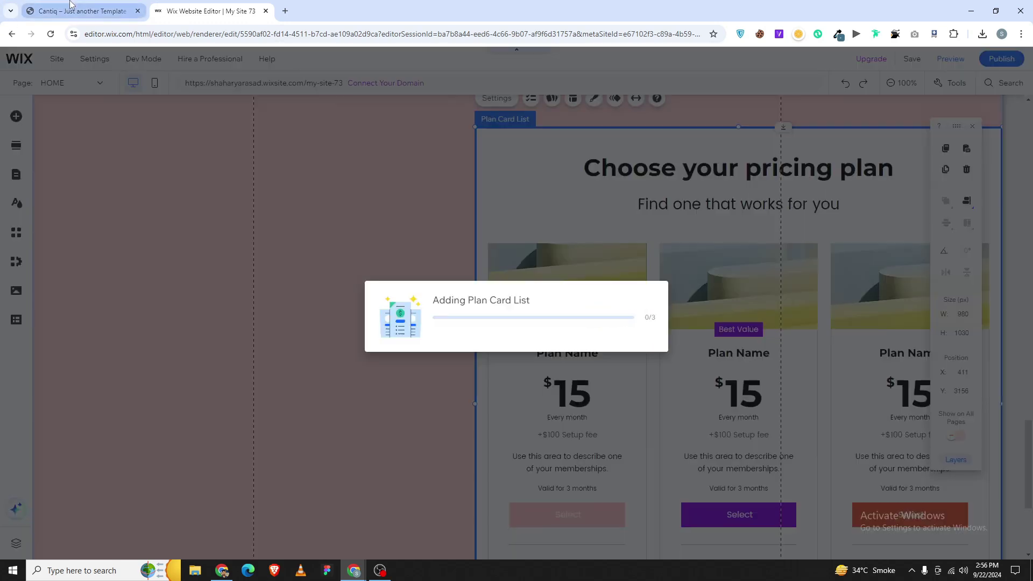
- Copy the "Package Pricing" heading text from the Cantiq reference page and return to the editor
left_click(70, 6)
left_click_drag(605, 141, 422, 135)
triple_click(441, 134)
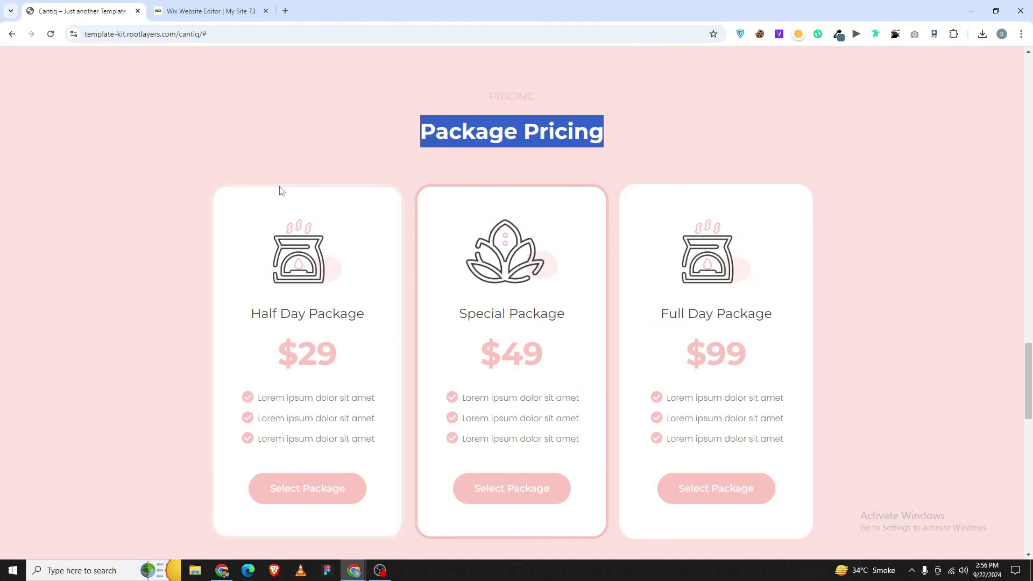
left_click(207, 10)
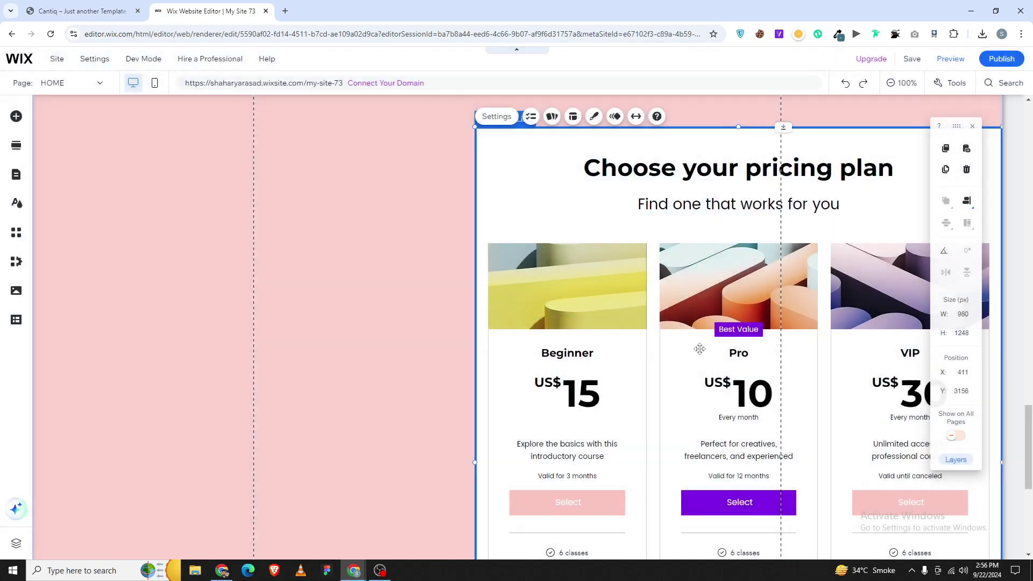
- Move the Plan Card List to about X 0, Y 2980 px, between the gridlines near the pink section's upper edge
left_click_drag(679, 316, 481, 281)
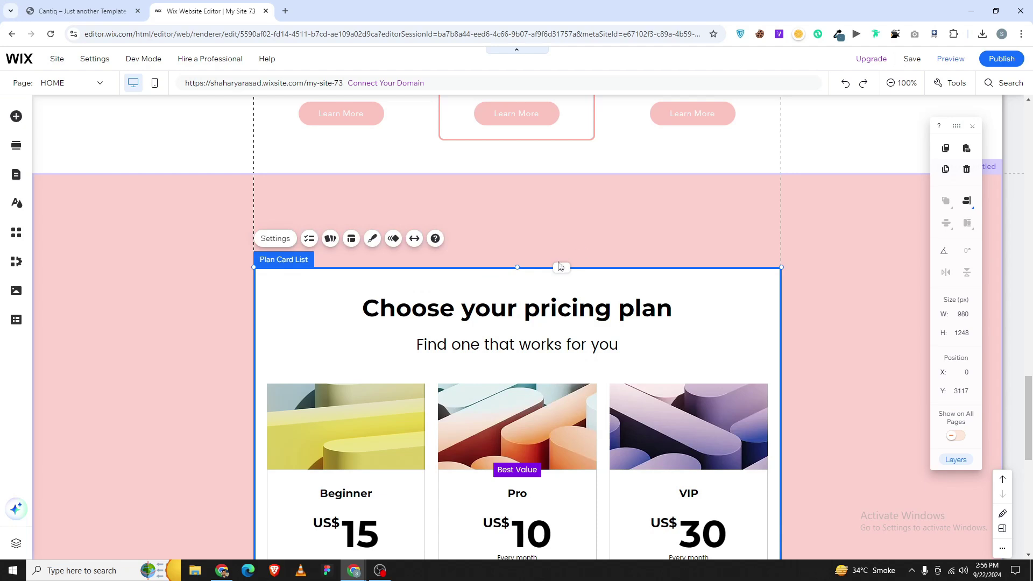
left_click_drag(560, 273, 561, 199)
- Replace the Plan Card List's heading with "Package Pricing" and delete the "Find one that works for you" subtitle
left_click(564, 239)
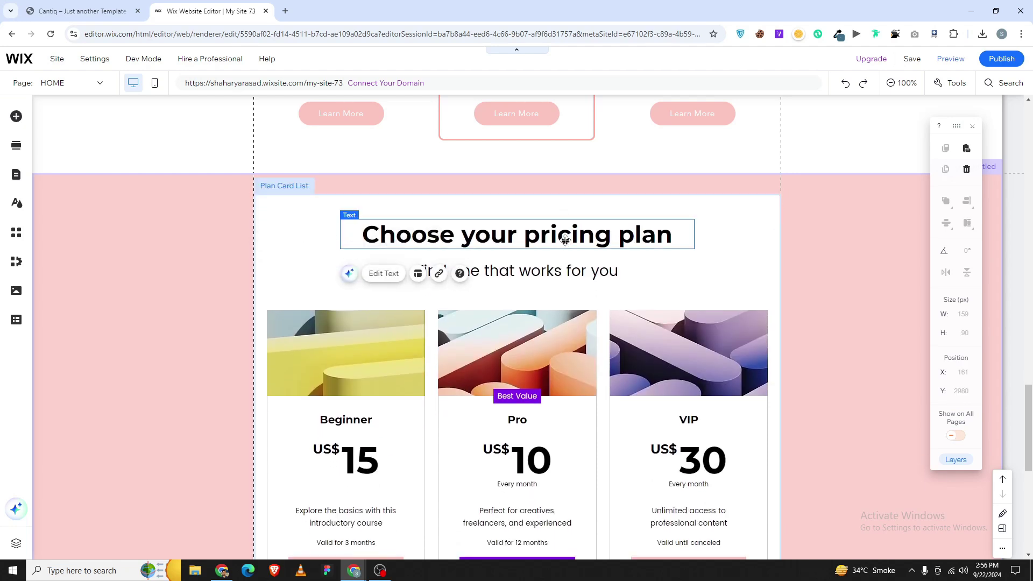
left_click(382, 274)
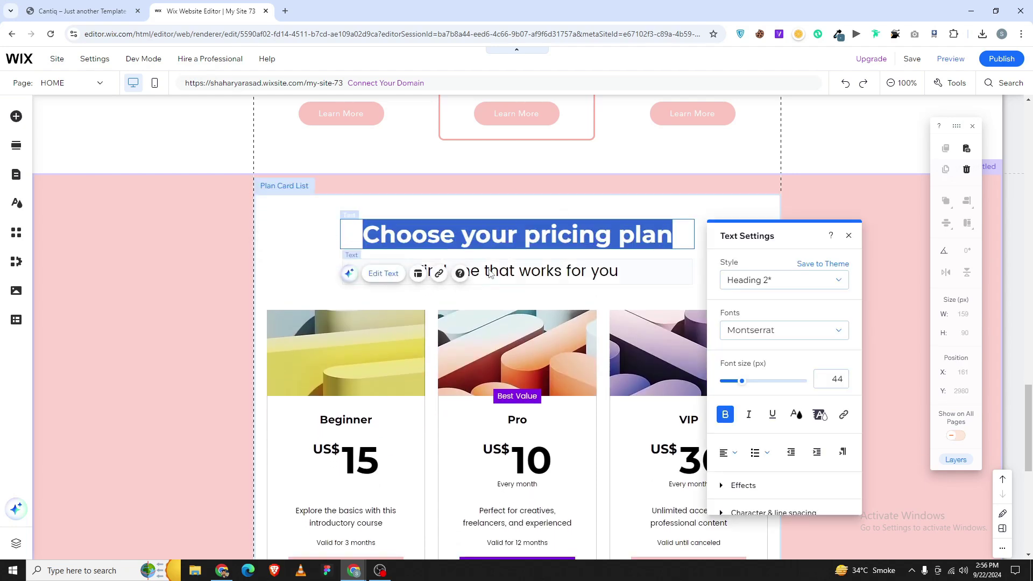
type("Package Pricing")
left_click(560, 273)
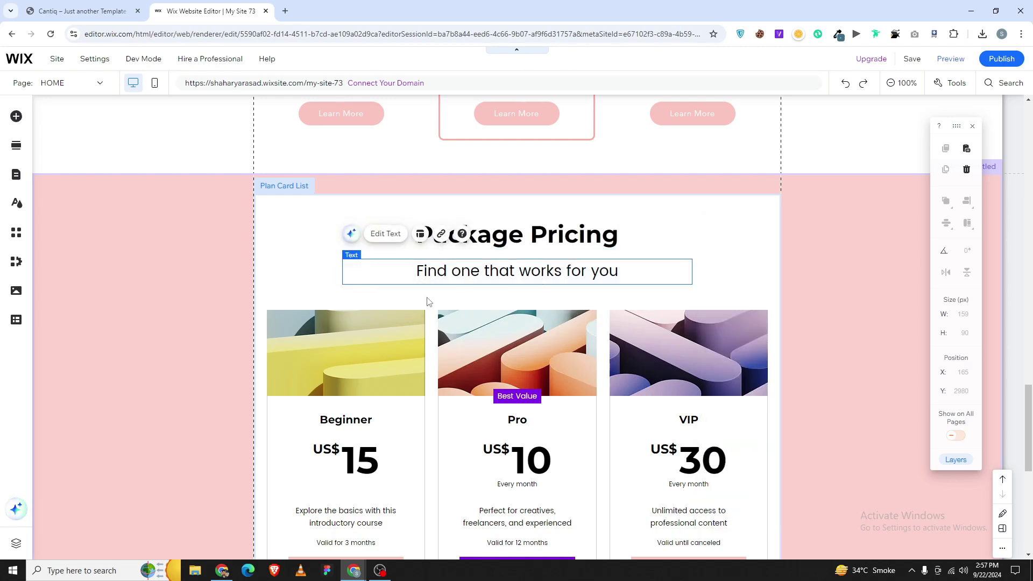
key("Delete")
- Select the Plan Card List and shift it up to about Y 2960 px within the pink section
left_click(595, 297)
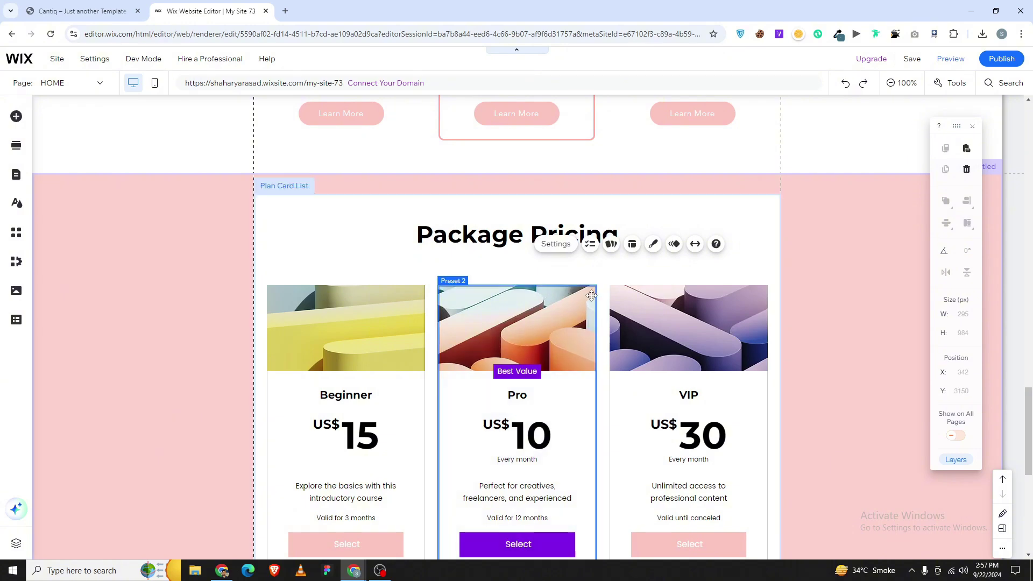
left_click(632, 378)
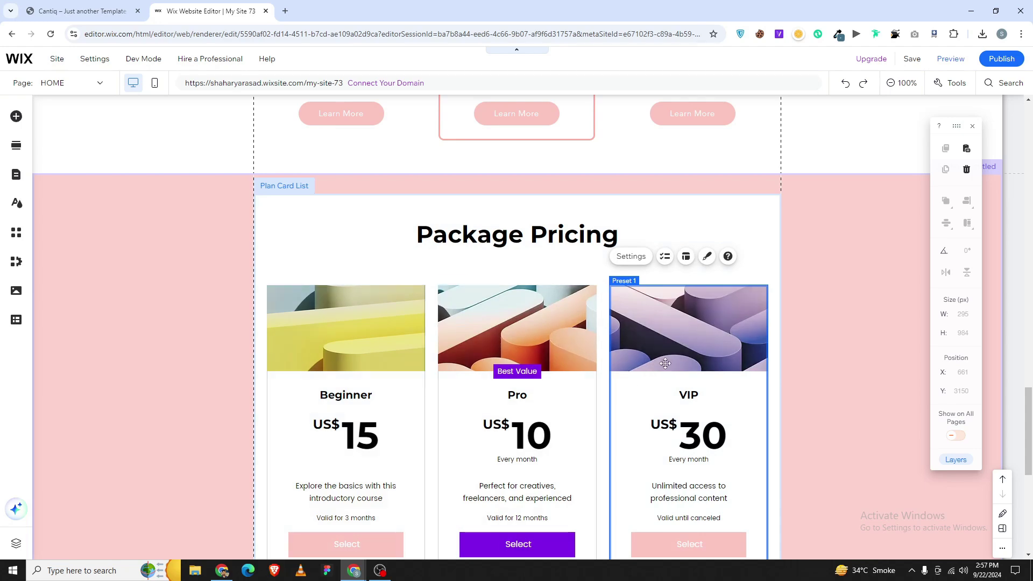
left_click(812, 302)
scroll(666, 318, "down", 3)
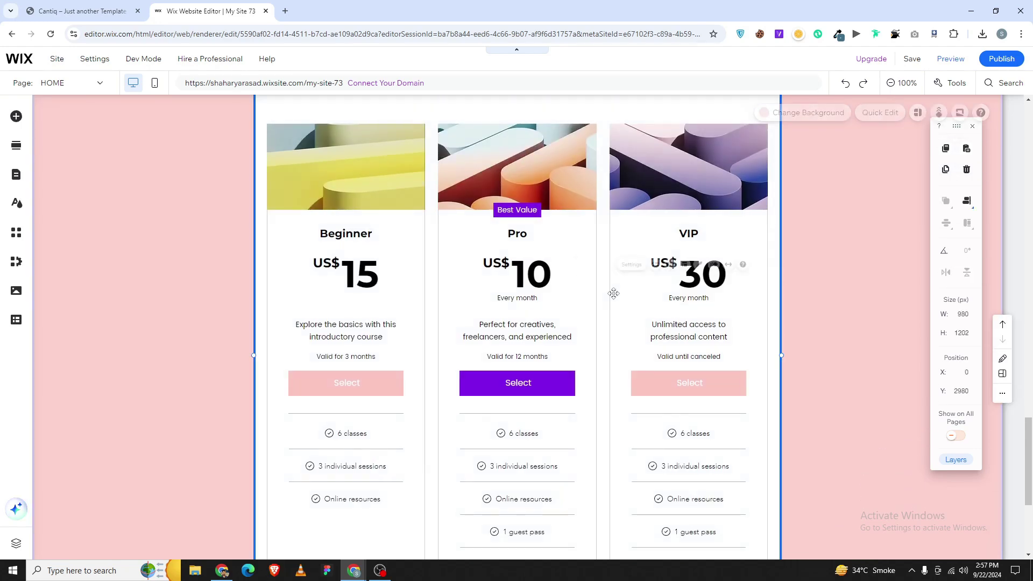
left_click(613, 293)
scroll(614, 294, "up", 5)
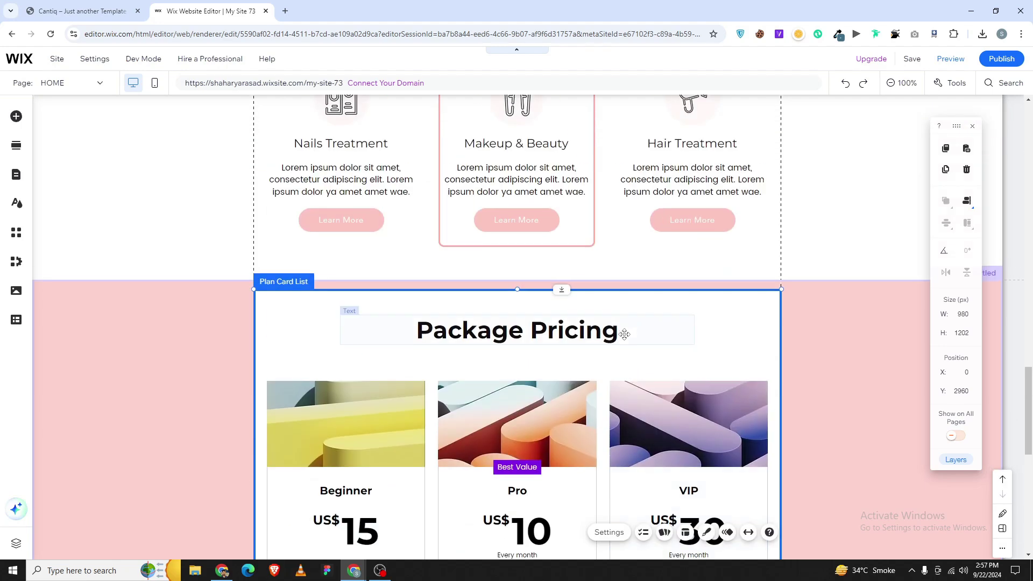
scroll(630, 279, "down", 8)
scroll(631, 280, "down", 2)
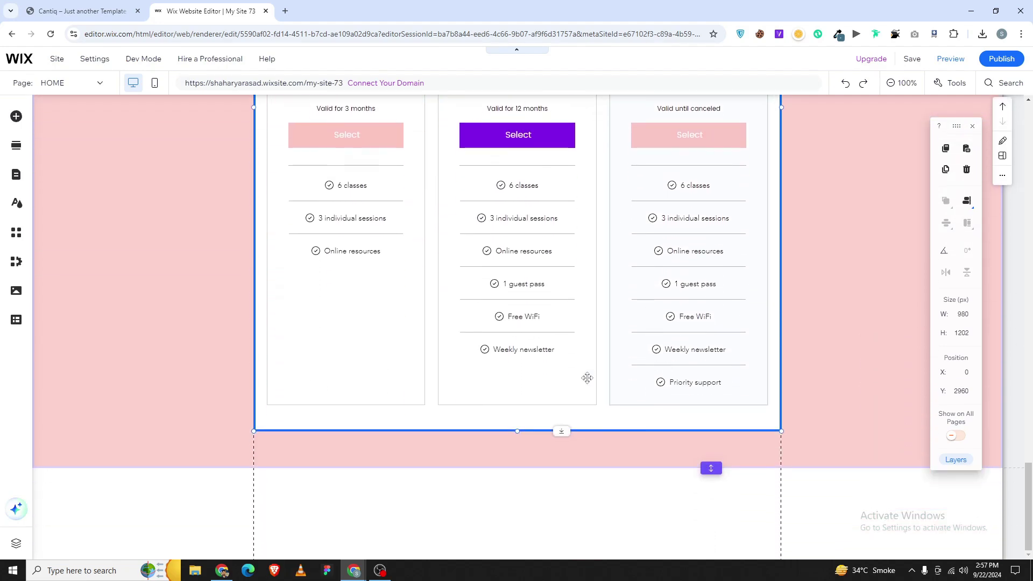
- Check what follows the pricing cards on the reference page and add a blank section below the pink section
left_click(86, 10)
scroll(450, 294, "down", 9)
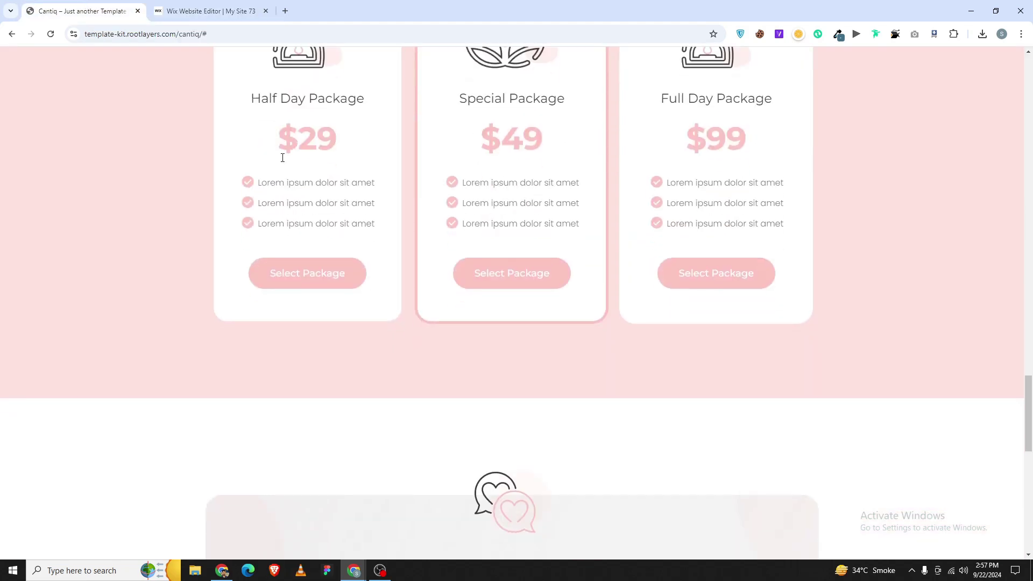
scroll(450, 294, "down", 1)
left_click(243, 4)
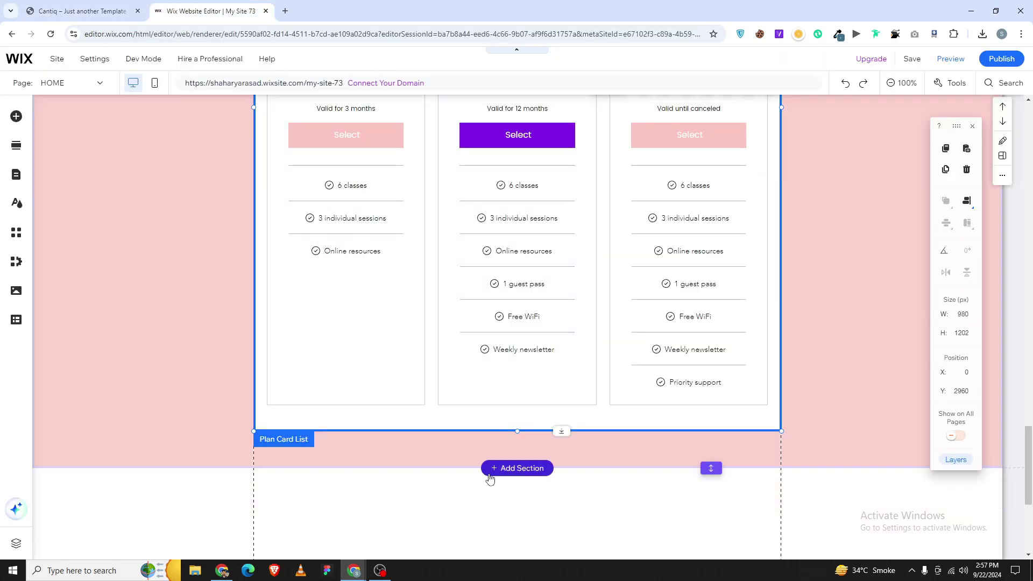
left_click(517, 468)
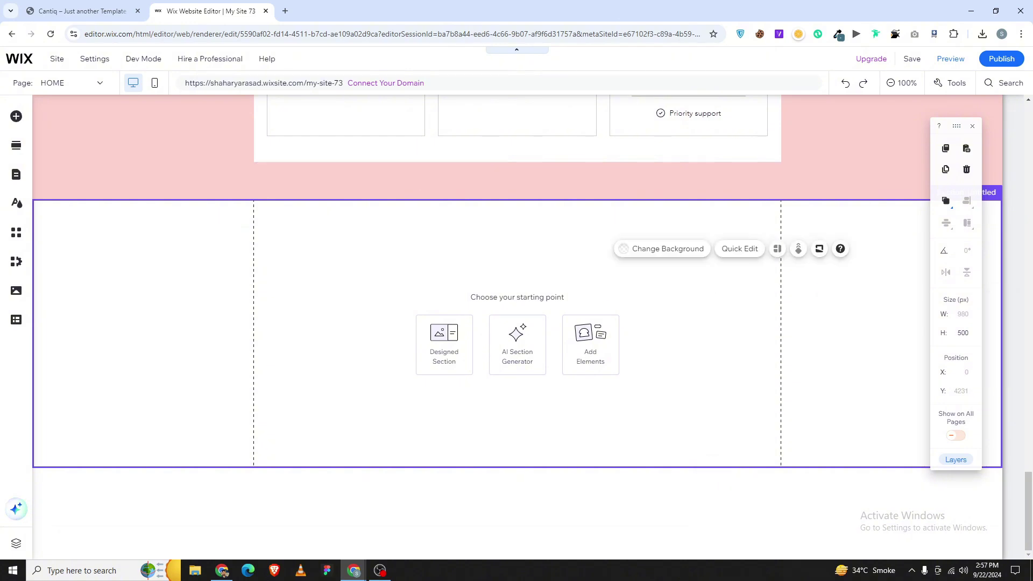
key("Delete")
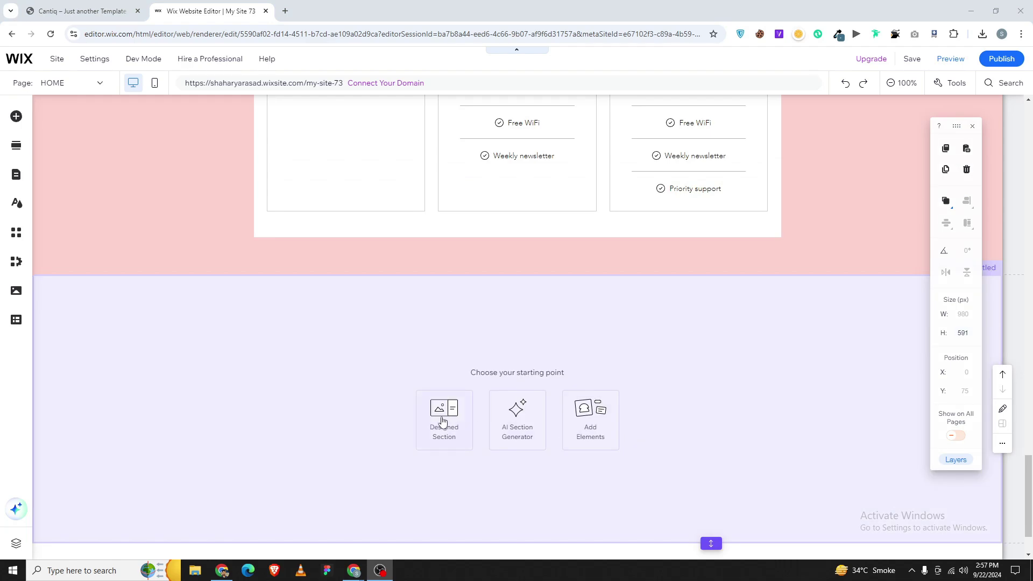
- Fill the blank section with the pink single-quote slider design from the Testimonials section templates
left_click(440, 420)
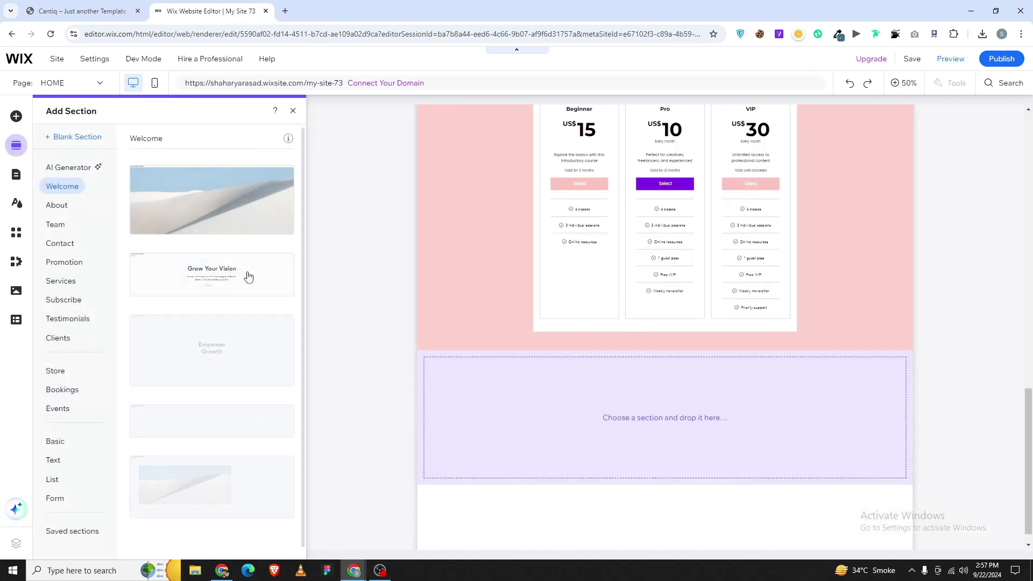
left_click(77, 320)
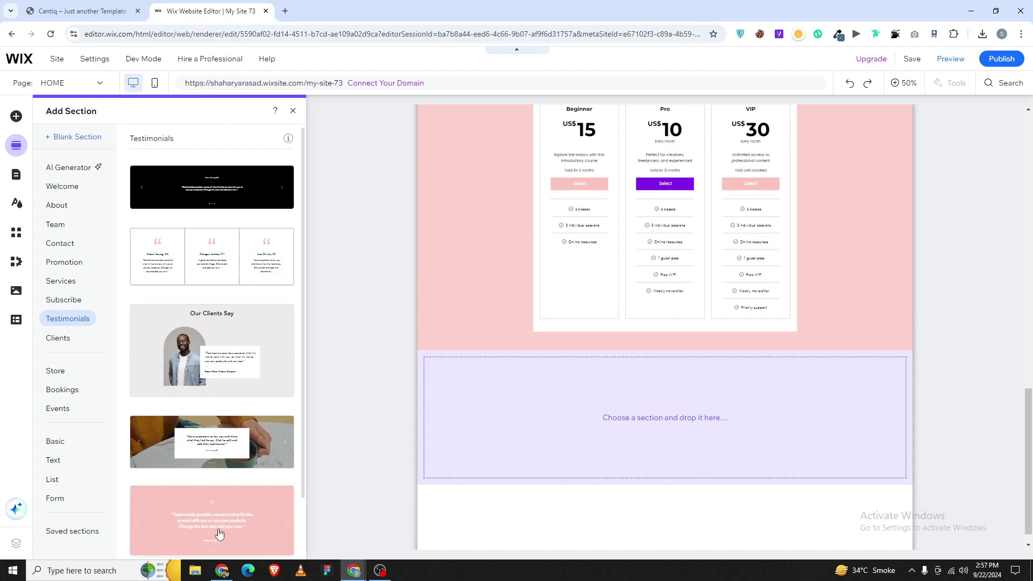
left_click(243, 528)
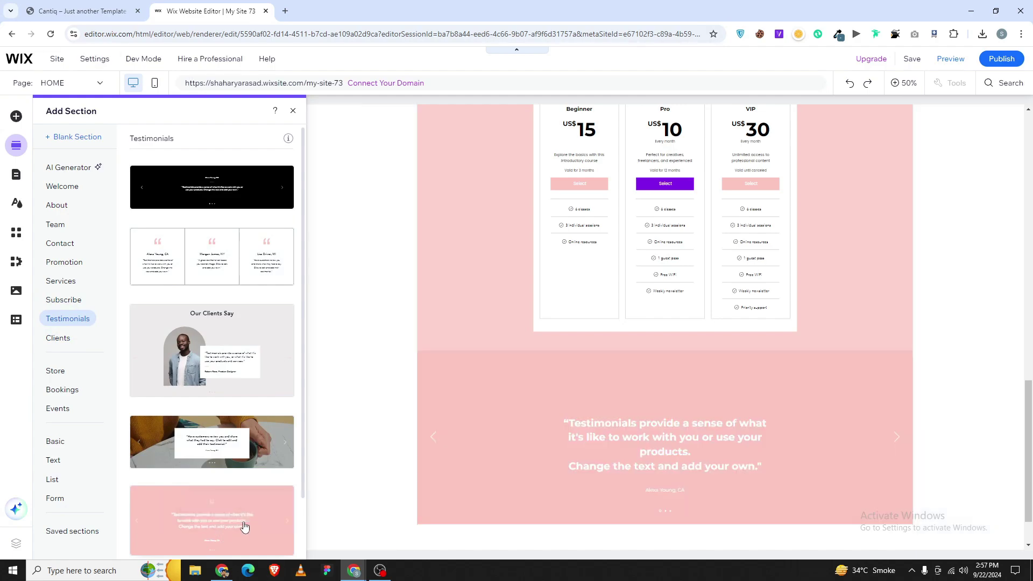
left_click(628, 477)
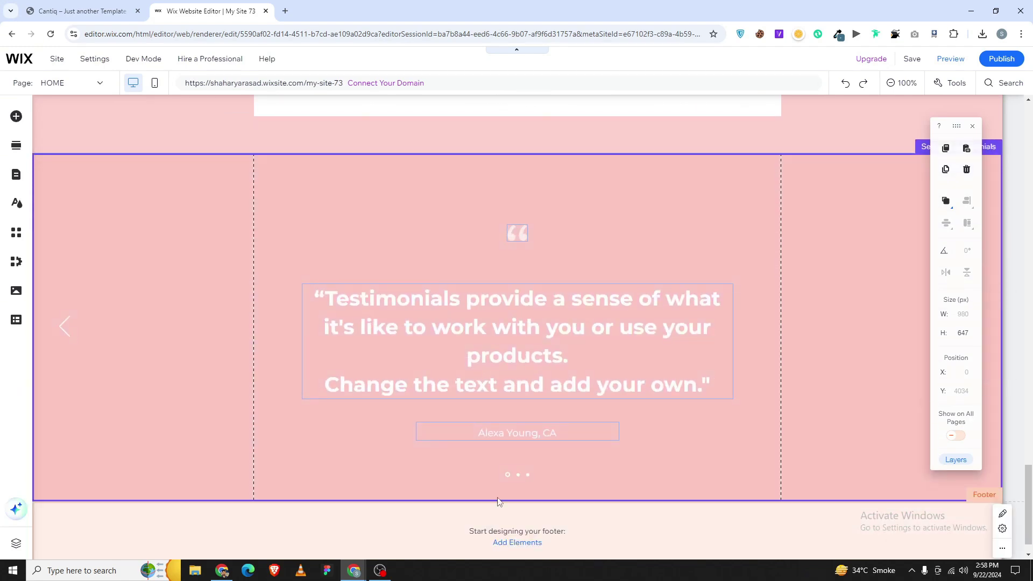
- Add a blank section below the testimonials and check the spa therapy banner and footer on the reference page
mouse_move(506, 505)
scroll(232, 177, "down", 4)
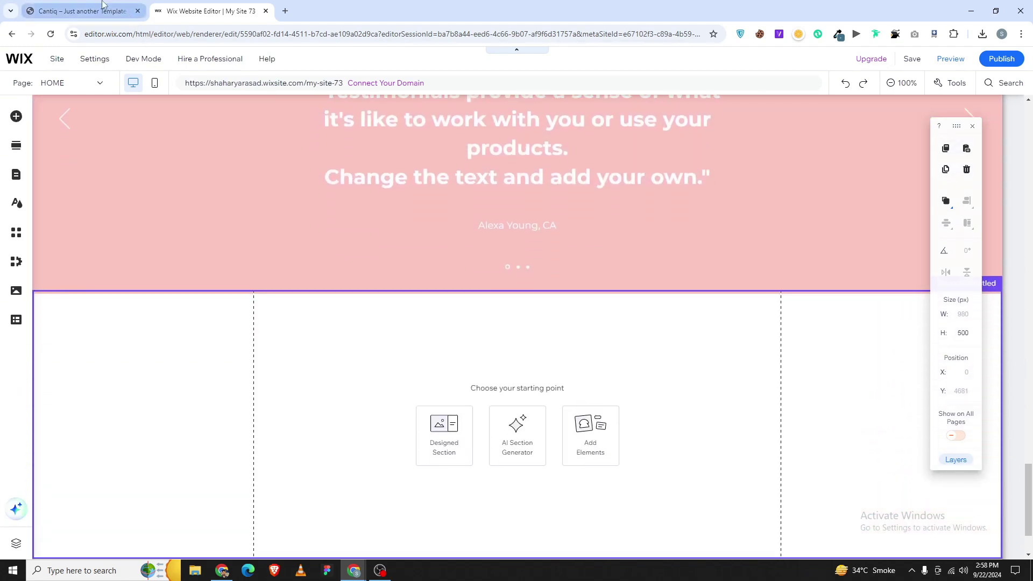
key("ctrl+Tab")
scroll(322, 355, "down", 5)
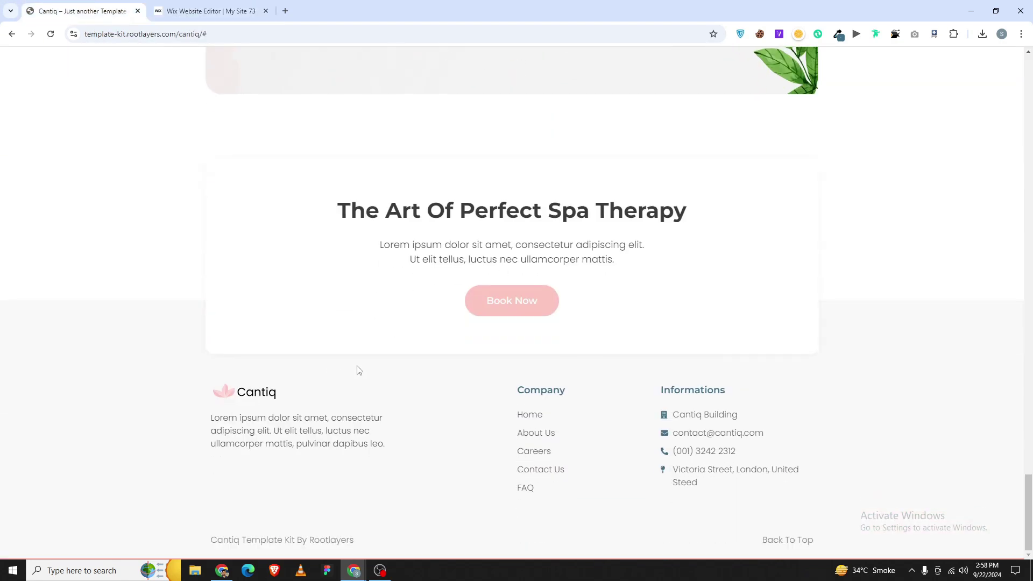
left_click(219, 10)
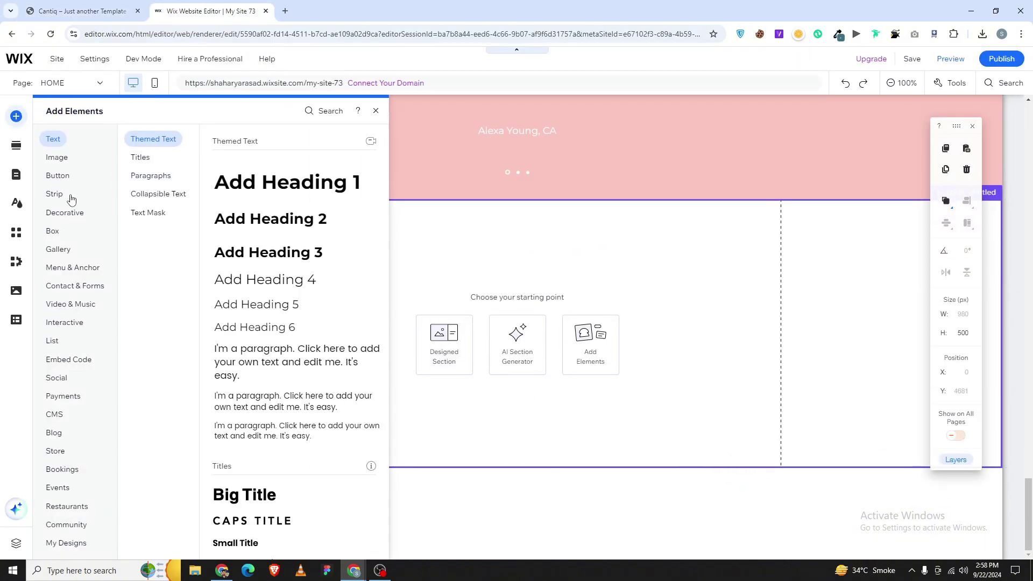
- Add the blank white Classic strip to the empty section and turn off its full-width stretch
left_click(55, 195)
left_click(61, 266)
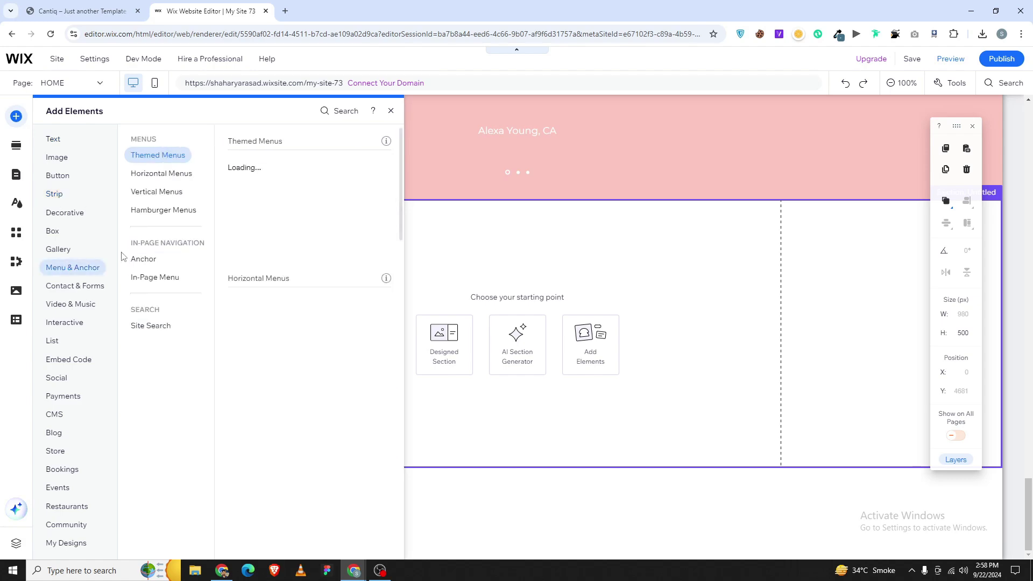
left_click(51, 247)
left_click(56, 195)
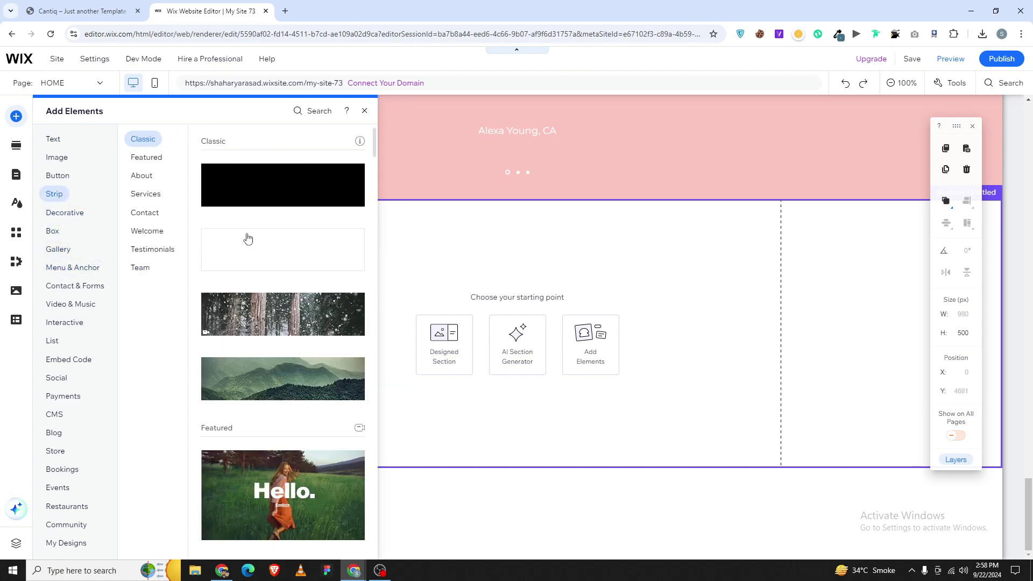
left_click_drag(248, 238, 246, 232)
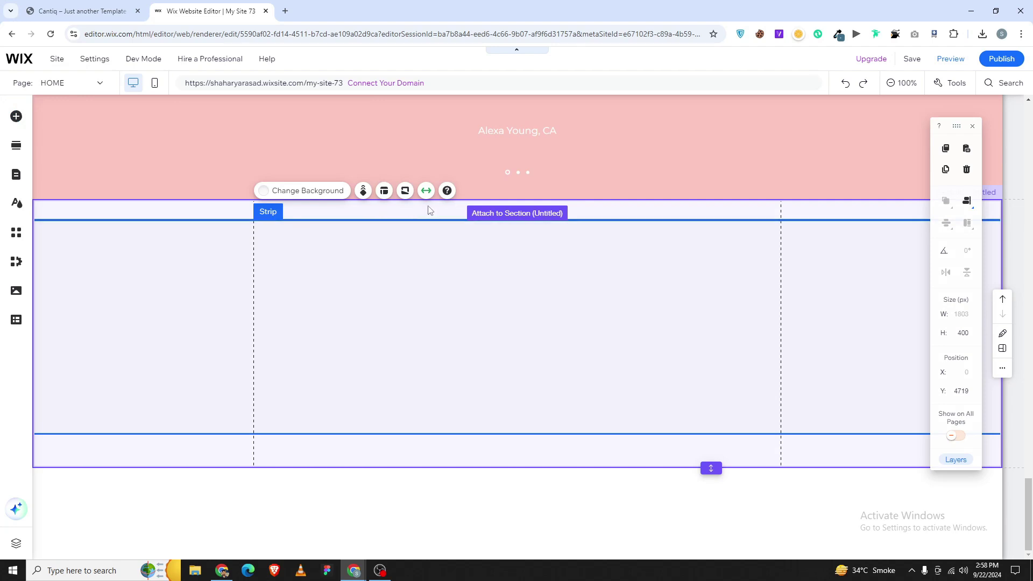
left_click(425, 190)
left_click(203, 261)
- Set the strip's background opacity to 0% and position the strip at about Y 4721 px
left_click(293, 190)
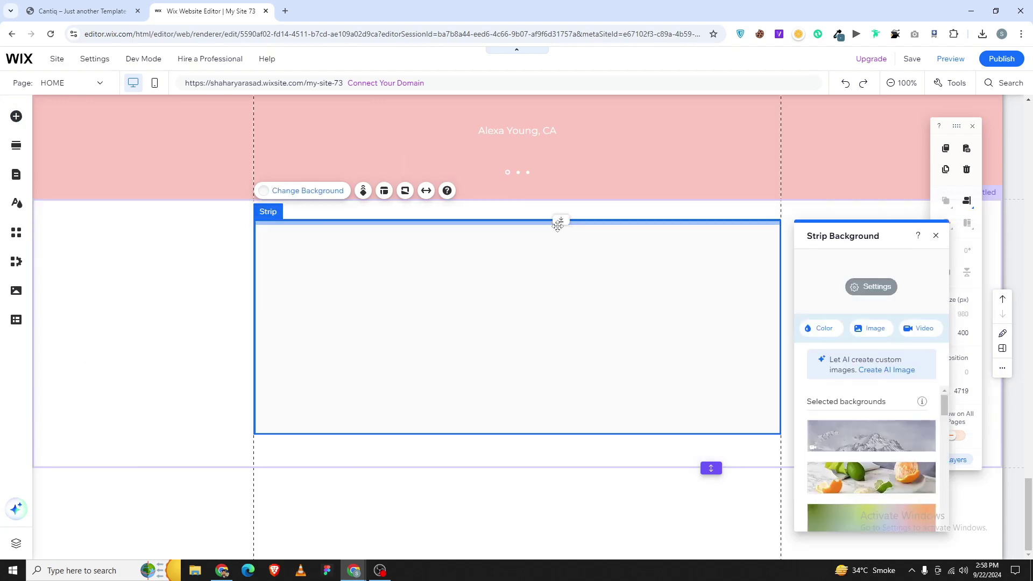
left_click(867, 289)
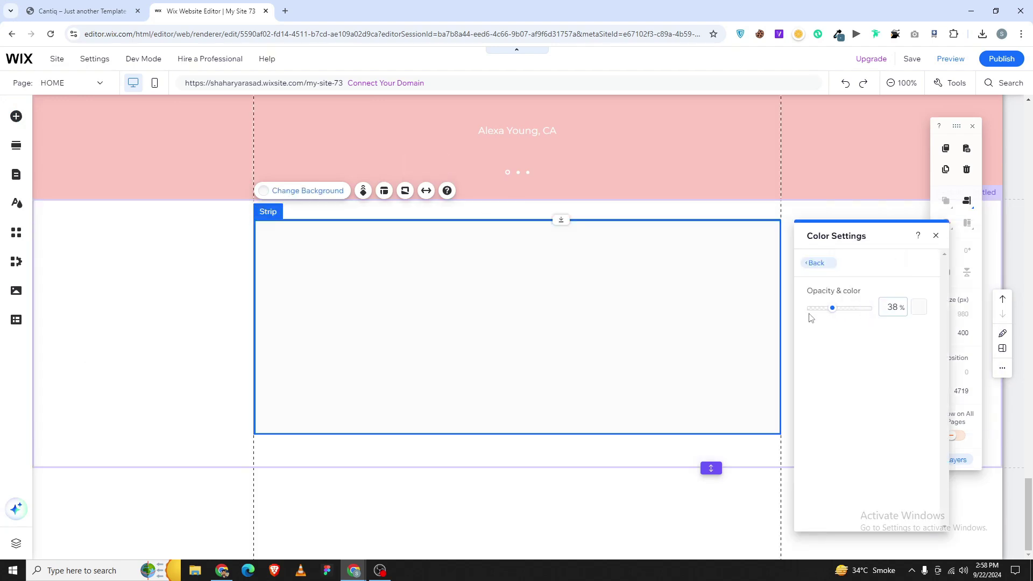
left_click_drag(713, 342, 627, 425)
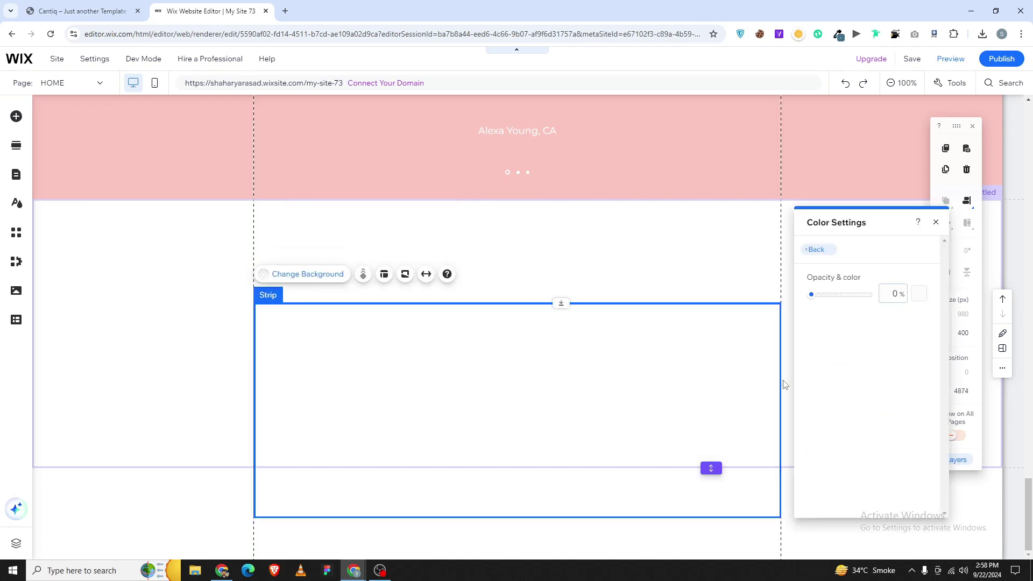
left_click_drag(595, 302, 560, 324)
- Copy the heading "The Art Of Perfect Spa Therapy" from the Cantiq reference page and return to the Wix editor
left_click(65, 5)
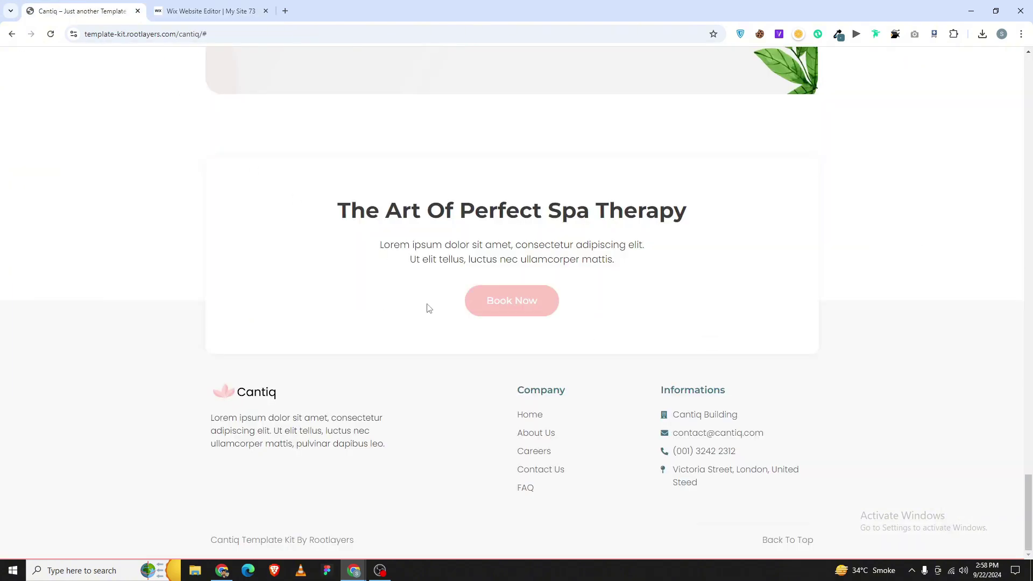
left_click_drag(663, 210, 336, 211)
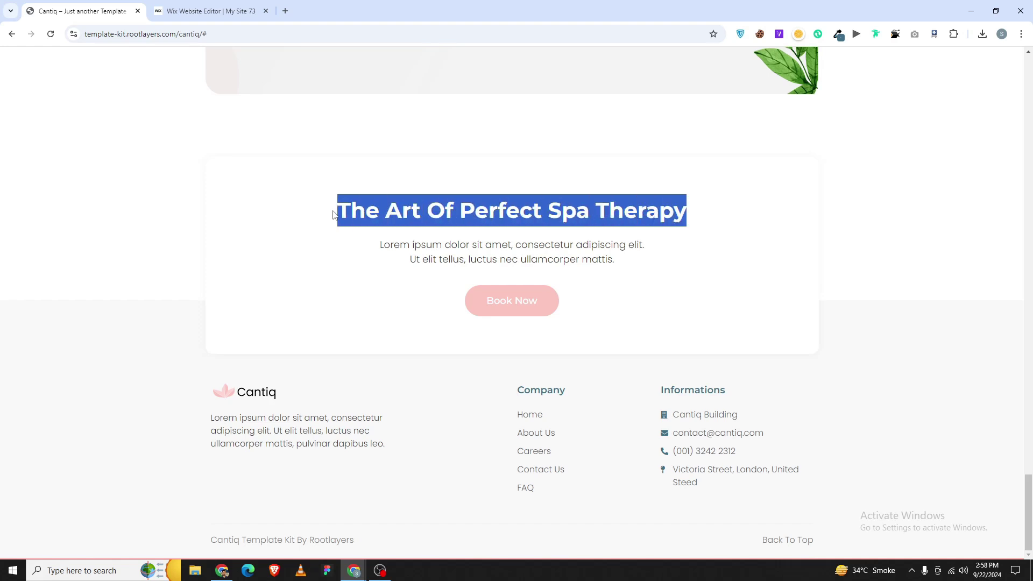
left_click(175, 6)
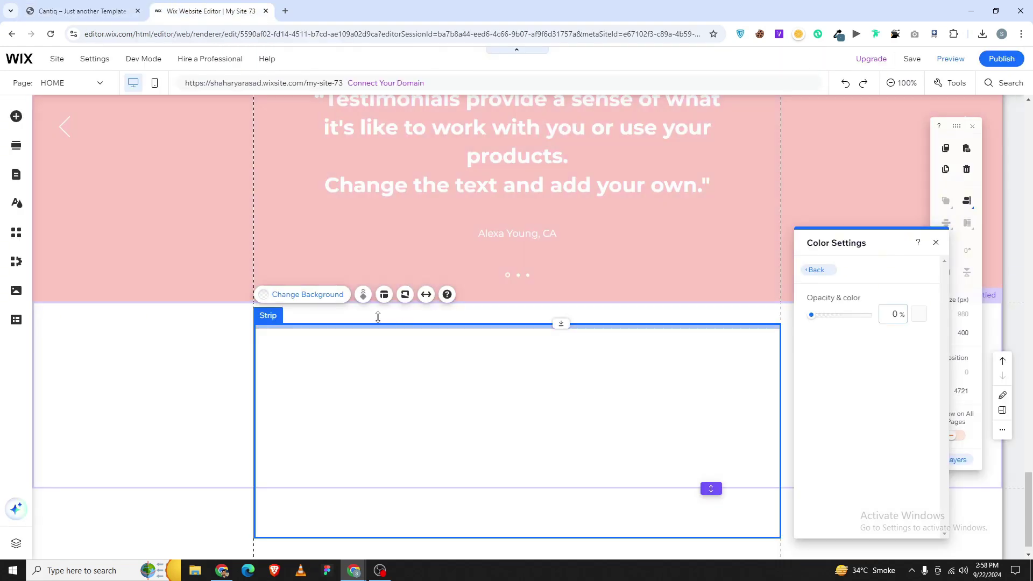
left_click(119, 4)
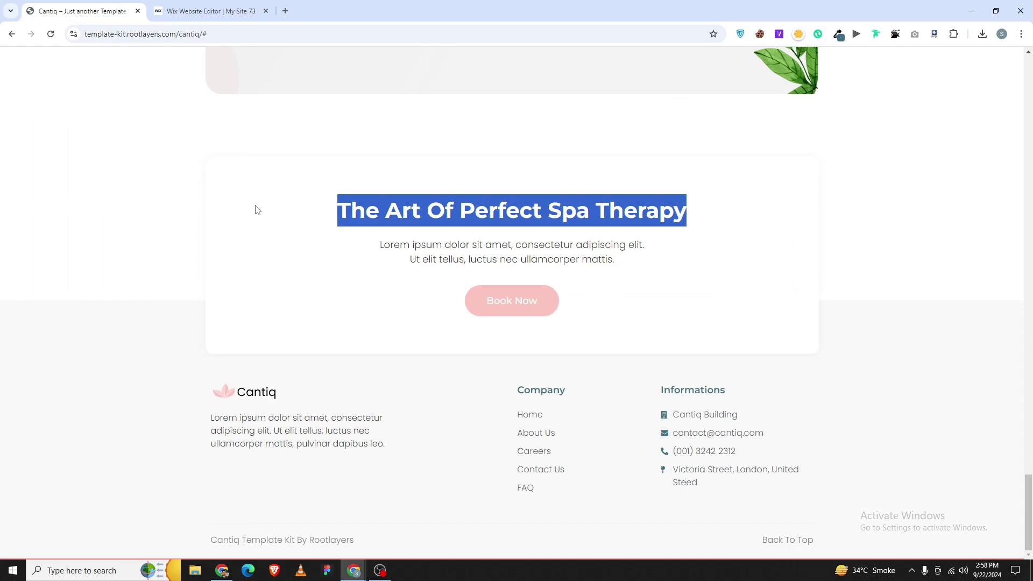
left_click(183, 10)
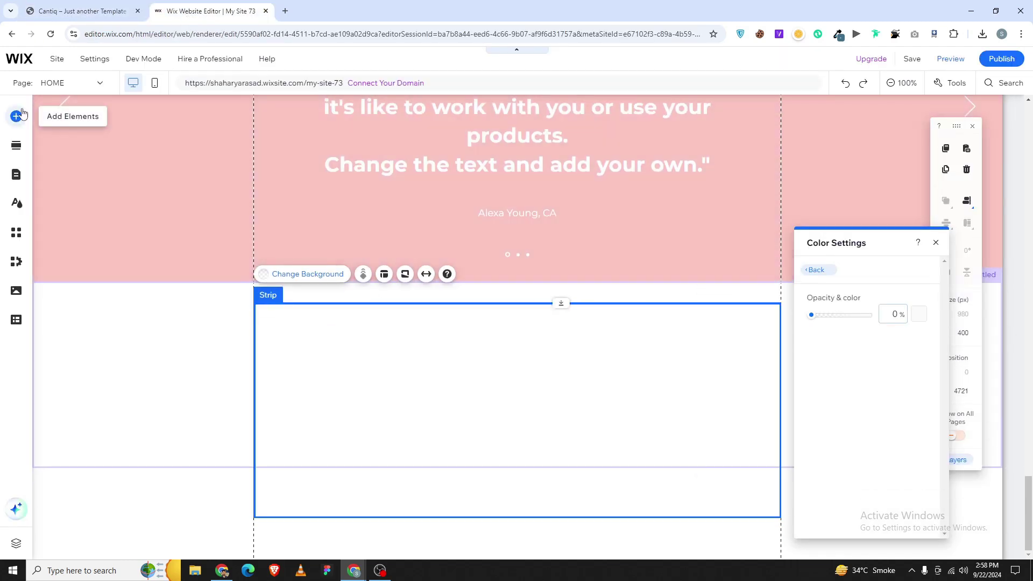
- Add a Heading 2 text in the upper part of the strip reading "The Art Of Perfect Spa Therapy"
left_click(16, 116)
left_click(54, 139)
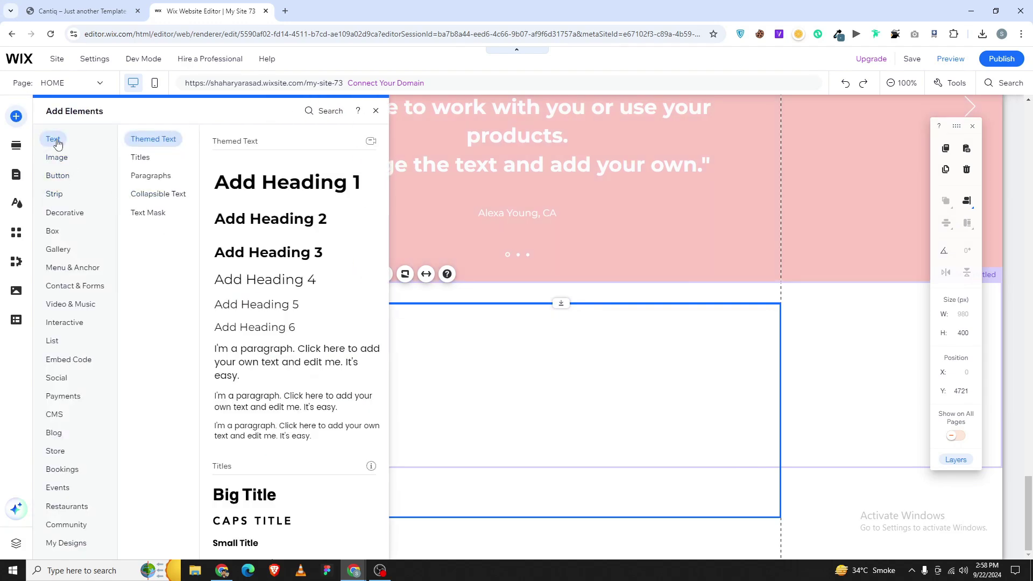
left_click_drag(268, 252, 431, 340)
double_click(424, 340)
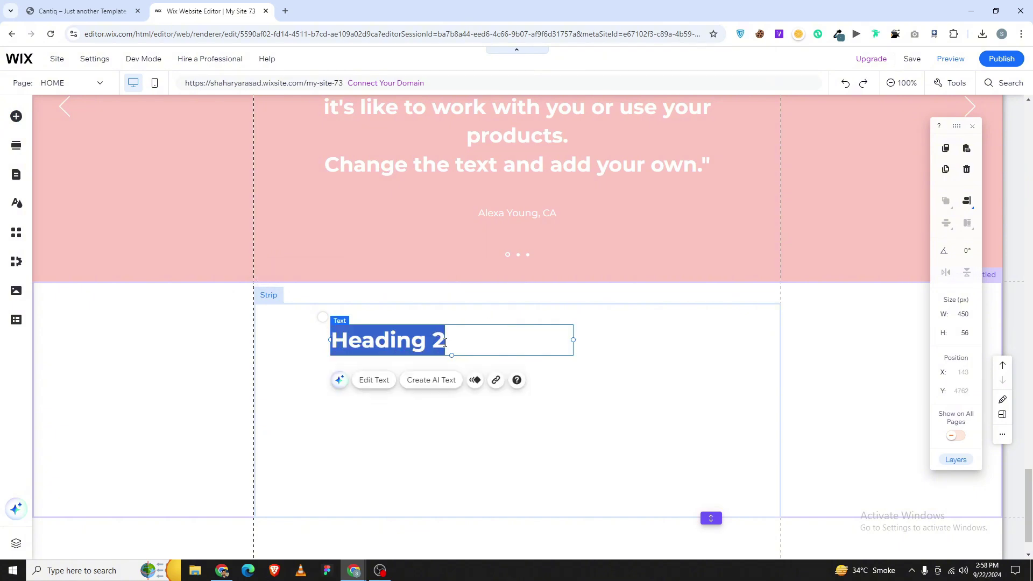
type("The Art Of Perfect")
- Centre-align the heading's text and widen its box to about 698 px, centred in the strip
left_click(606, 340)
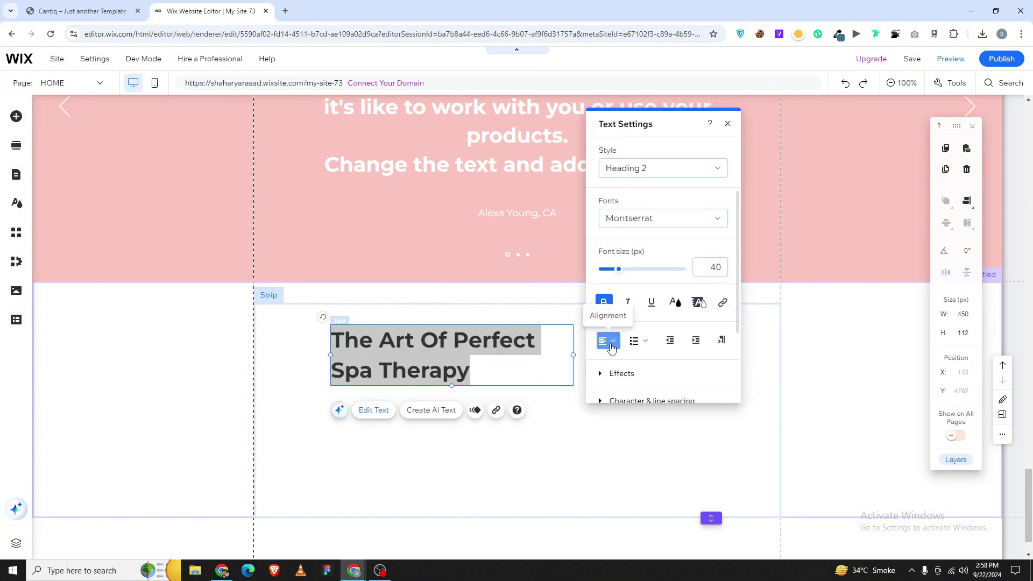
left_click(607, 363)
left_click(580, 376)
left_click(509, 358)
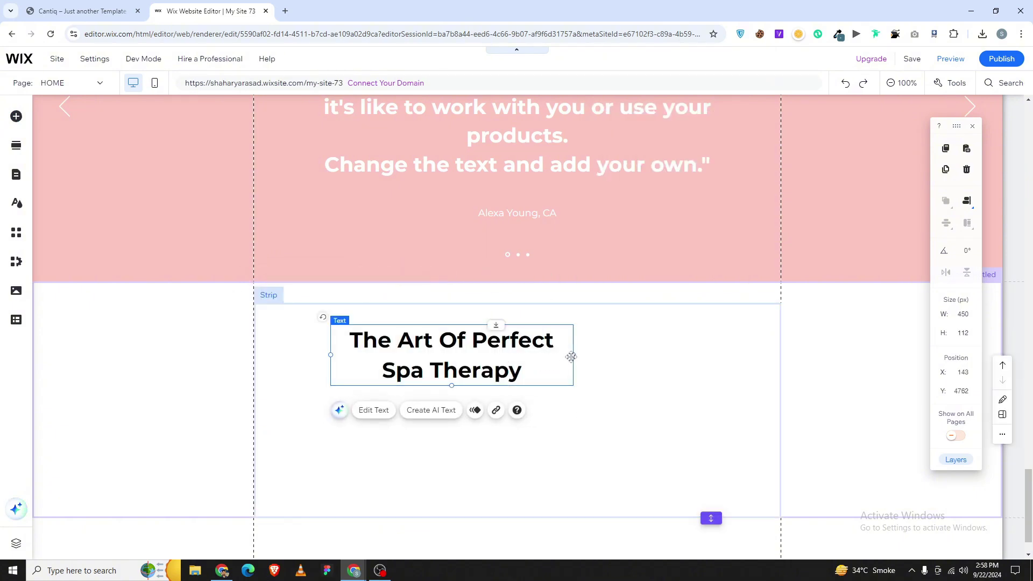
left_click_drag(572, 356, 707, 355)
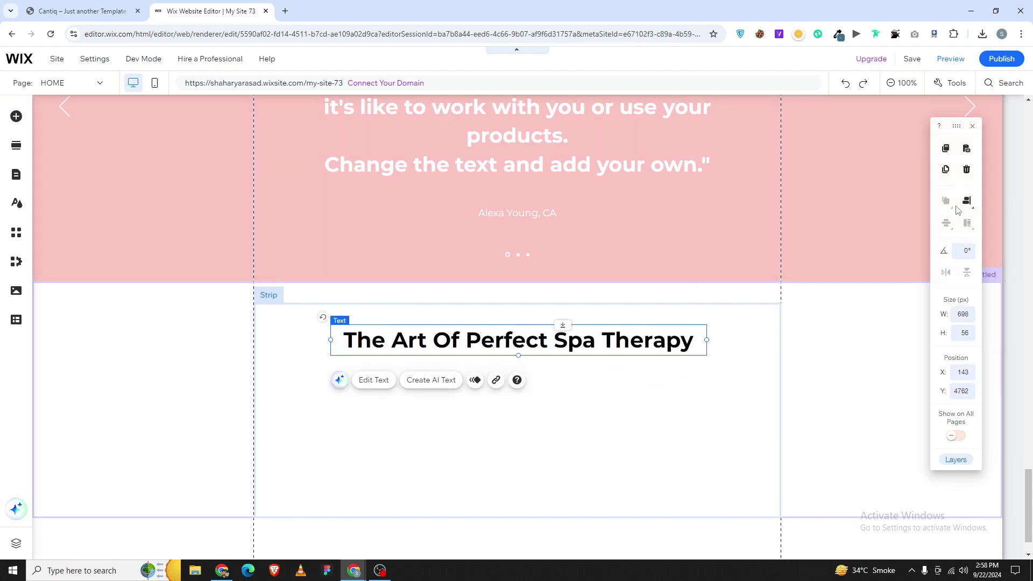
mouse_move(950, 210)
- Copy the two-line Lorem ipsum paragraph under the spa therapy heading on the reference page and return to the Wix editor
left_click(114, 4)
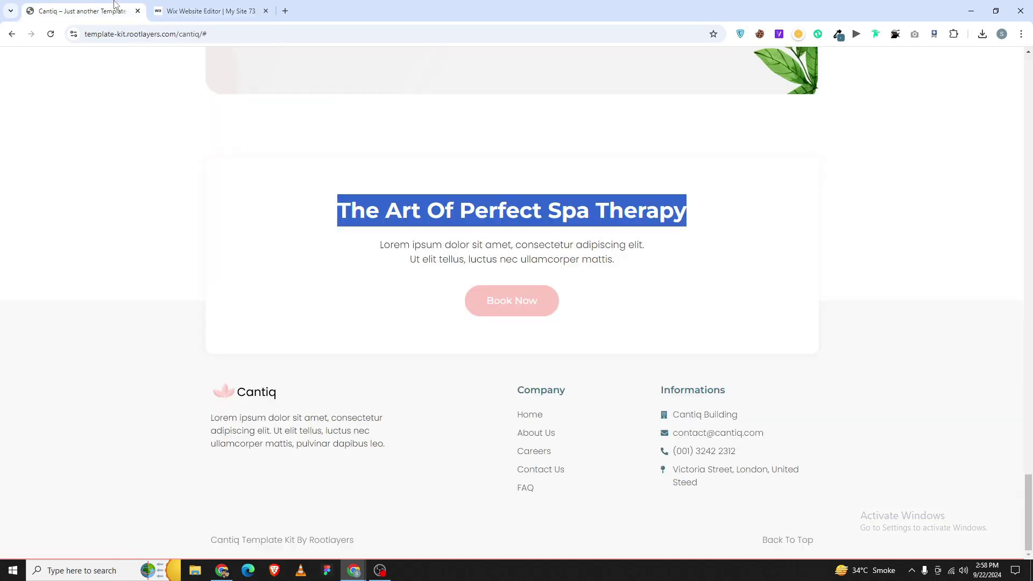
left_click(487, 275)
triple_click(461, 258)
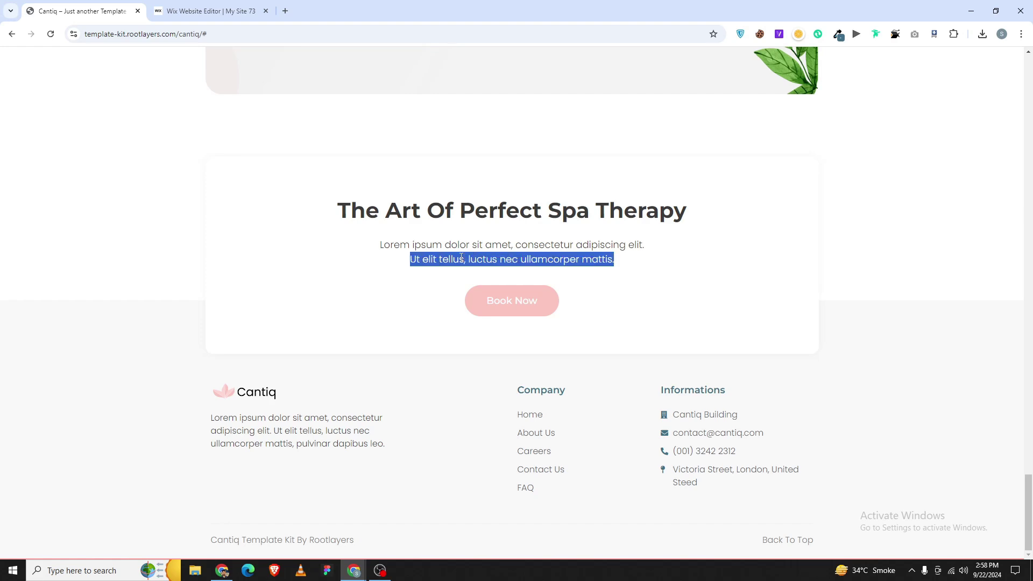
left_click(431, 250)
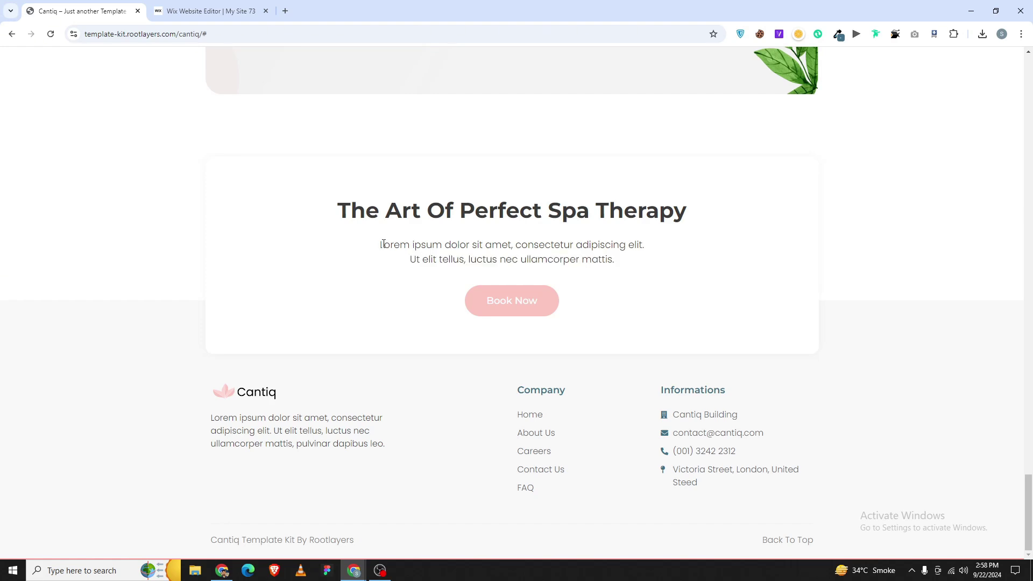
left_click_drag(383, 243, 656, 274)
key("ctrl+c")
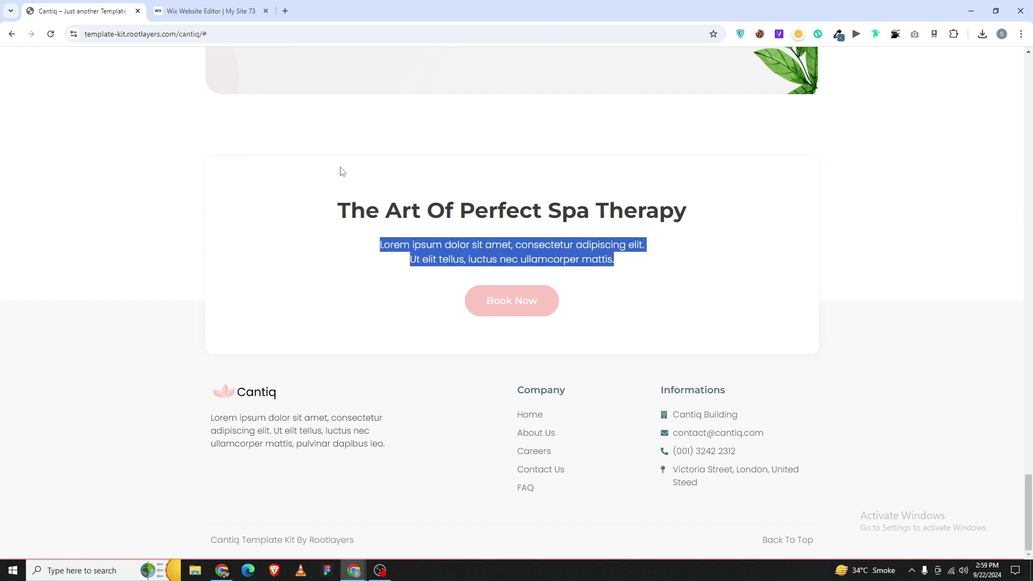
left_click(192, 5)
- Move the strip with its heading down to about Y 4797 px
left_click(569, 429)
scroll(494, 409, "down", 1)
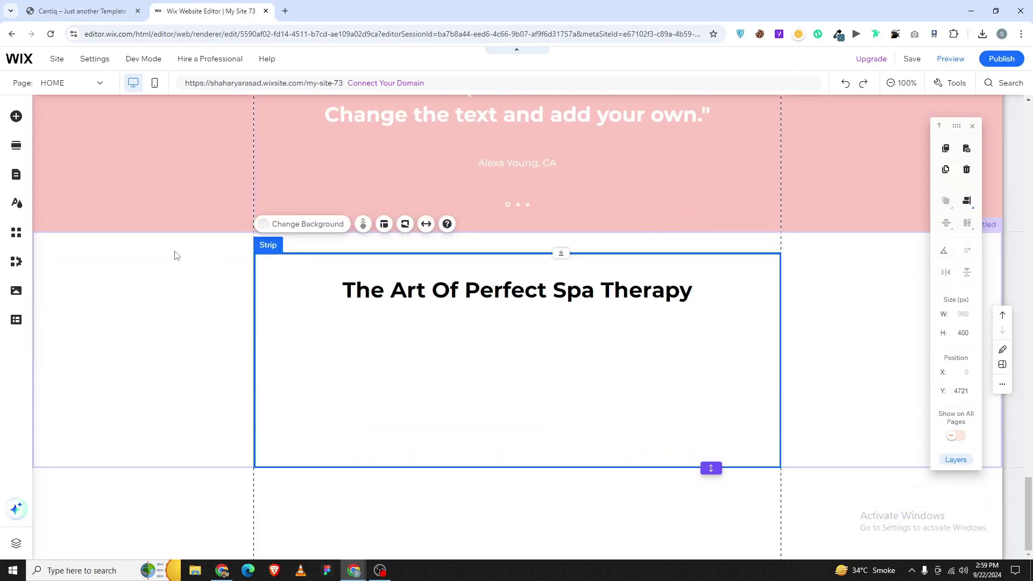
left_click_drag(432, 355, 451, 392)
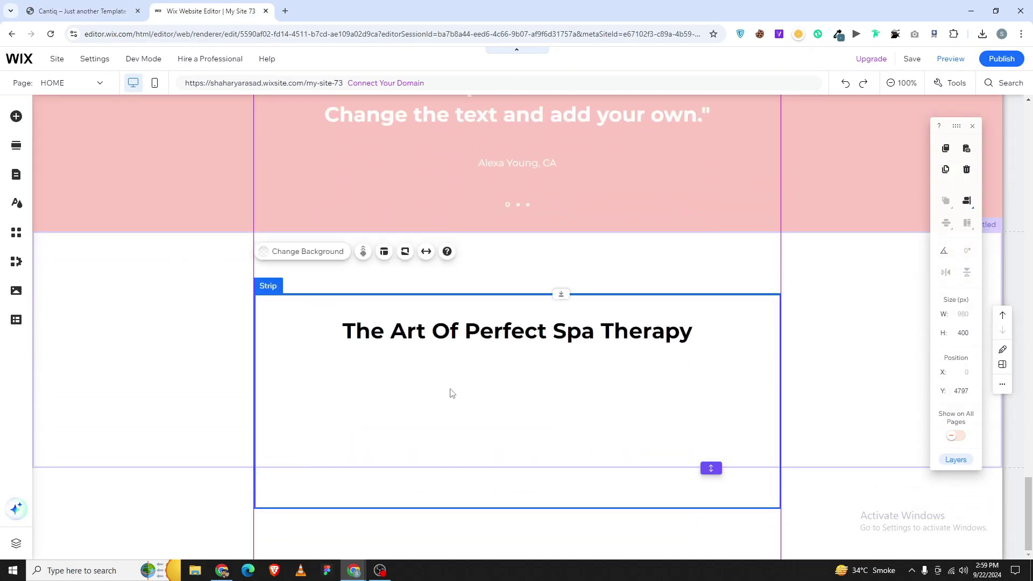
- Add a Paragraph 2 text below the spa therapy heading and widen it to about 575 px
left_click(10, 124)
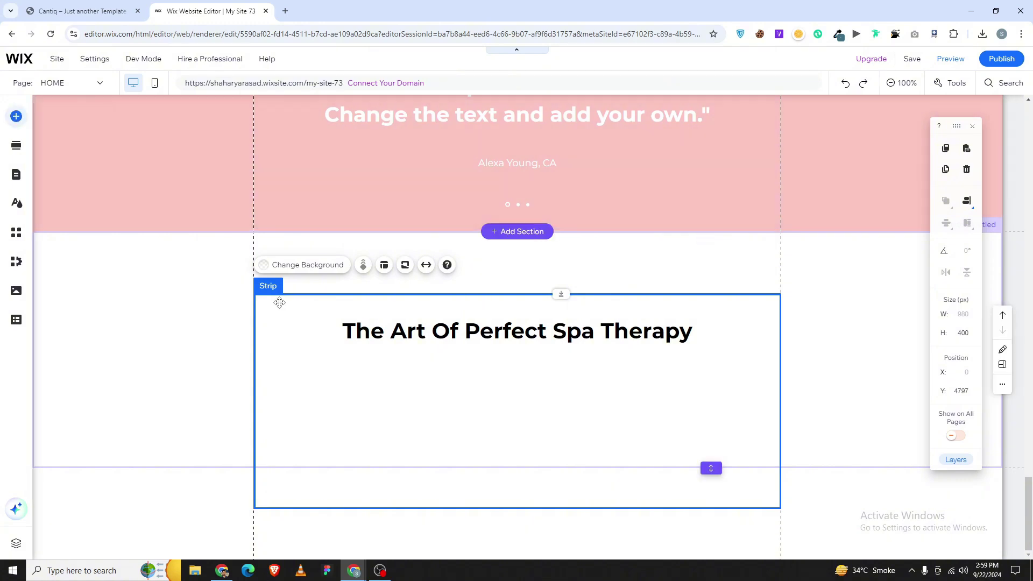
left_click_drag(278, 375, 417, 382)
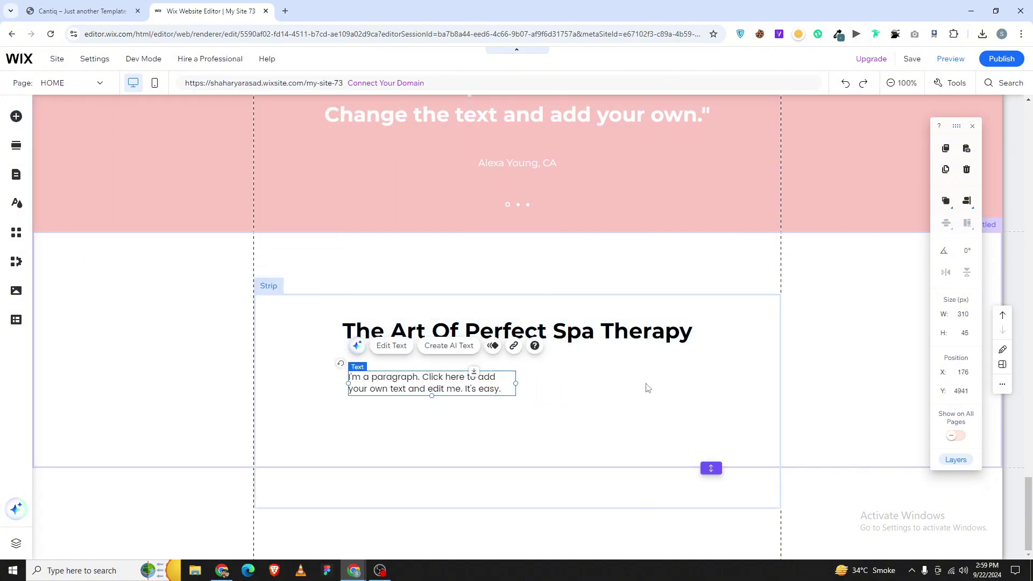
left_click_drag(648, 388, 658, 377)
- Replace the placeholder paragraph with the copied Lorem ipsum text and centre-align it
double_click(569, 373)
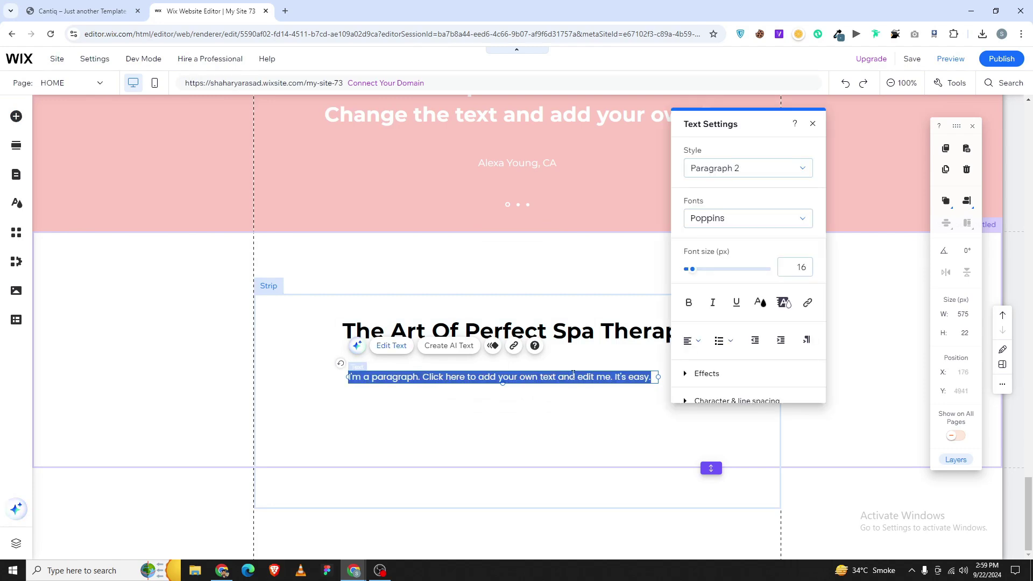
key("ctrl+v")
key("ctrl+a")
left_click(692, 340)
left_click(695, 359)
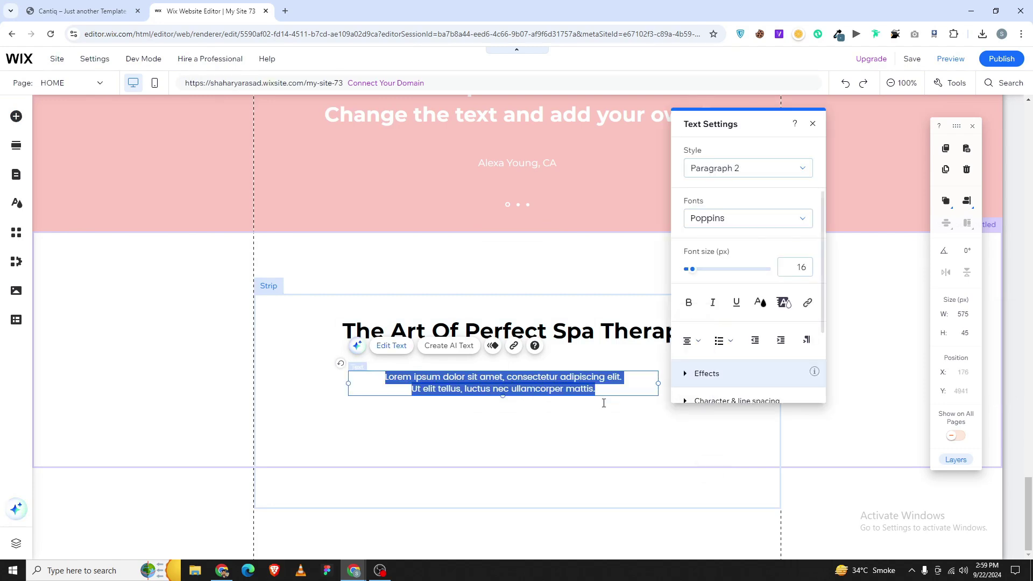
left_click(528, 404)
- Move the paragraph up to about Y 4909 px under the heading and centre it horizontally
left_click(502, 388)
left_click_drag(502, 388, 549, 371)
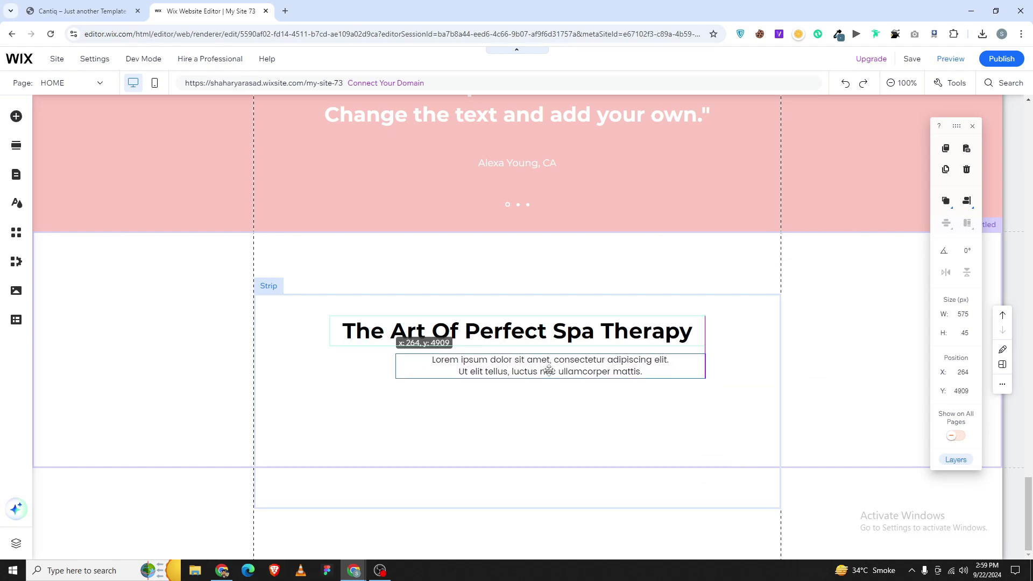
left_click(967, 200)
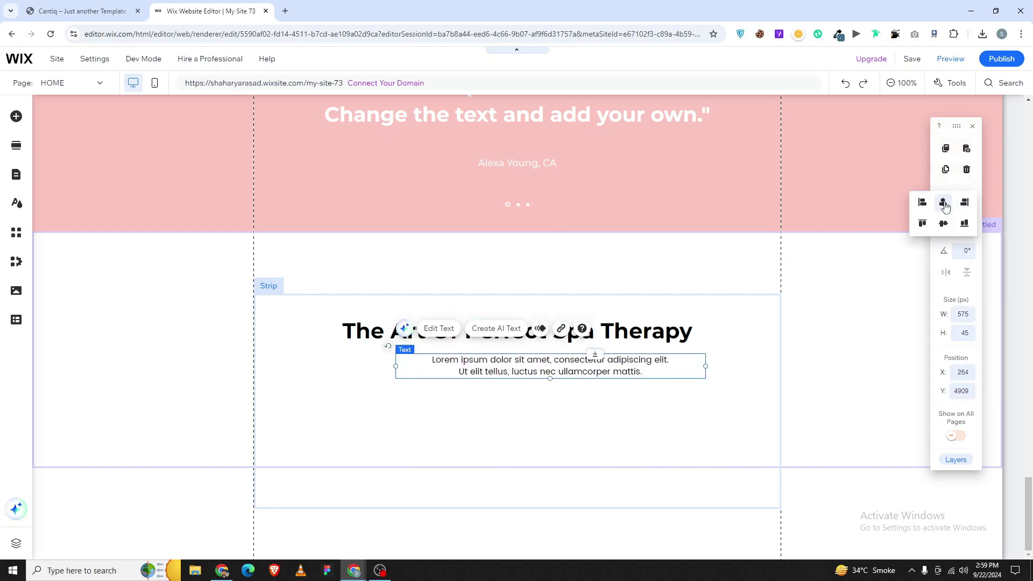
left_click(945, 204)
left_click(549, 422)
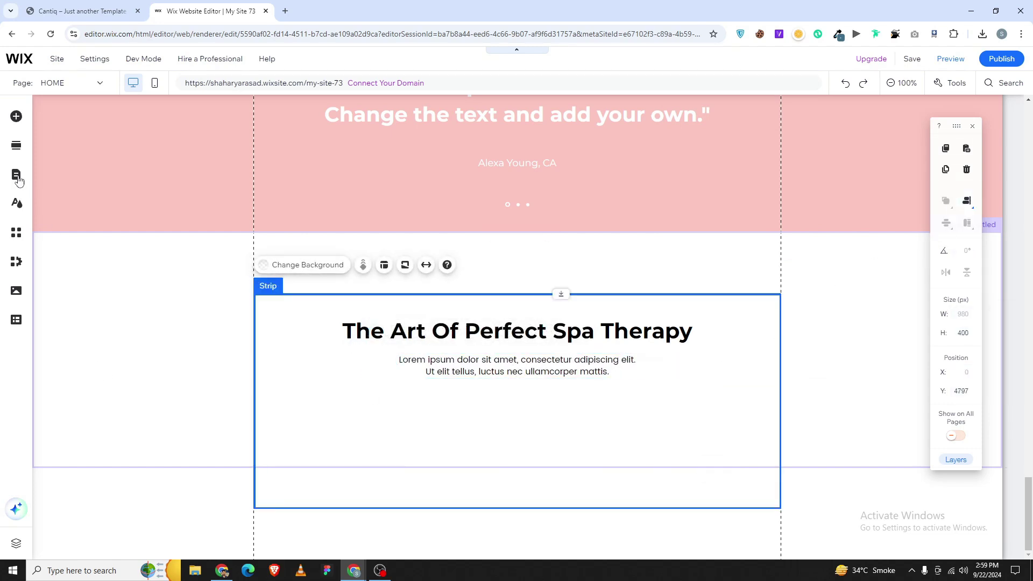
- Check the Book Now button on the reference page and copy the Learn More button from the Nails Treatment card
left_click(81, 11)
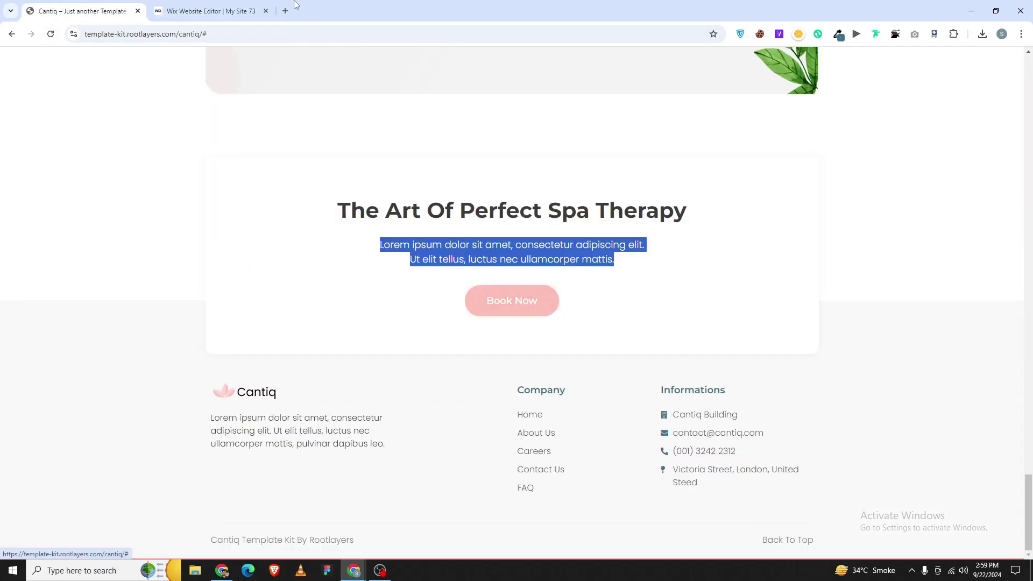
left_click(210, 10)
scroll(386, 320, "up", 10)
scroll(392, 337, "up", 12)
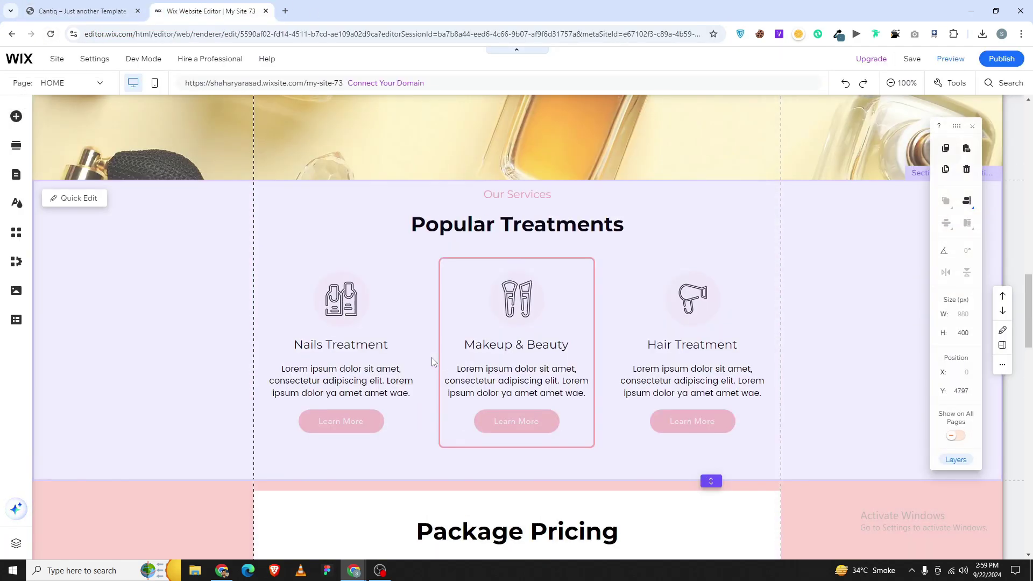
scroll(429, 376, "down", 5)
left_click(347, 370)
left_click(348, 370)
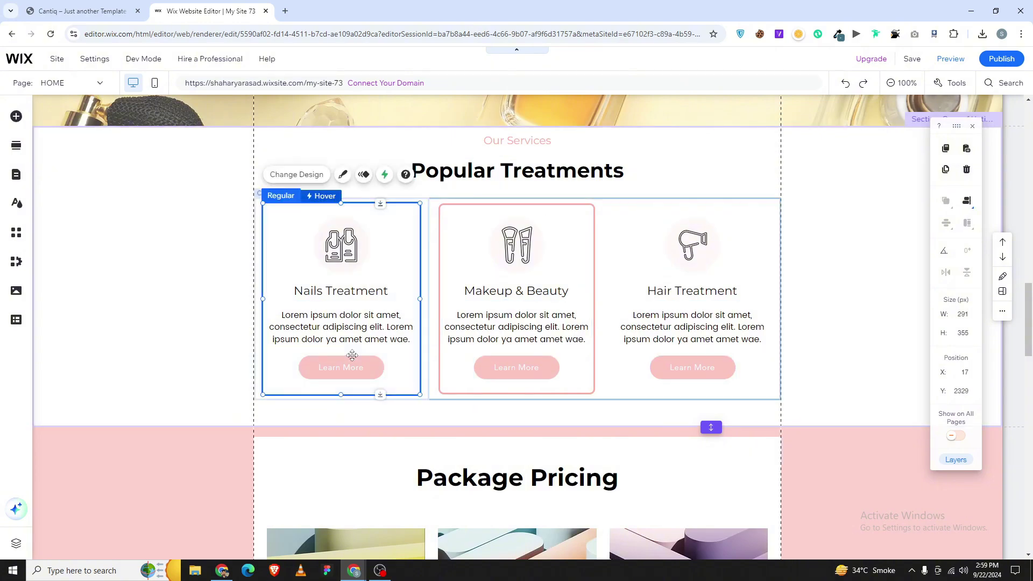
left_click(353, 369)
left_click(354, 368)
- Place the copied Learn More button below the spa therapy paragraph and reduce the strip's height to about 252 px
left_click_drag(354, 368, 570, 427)
left_click(571, 308)
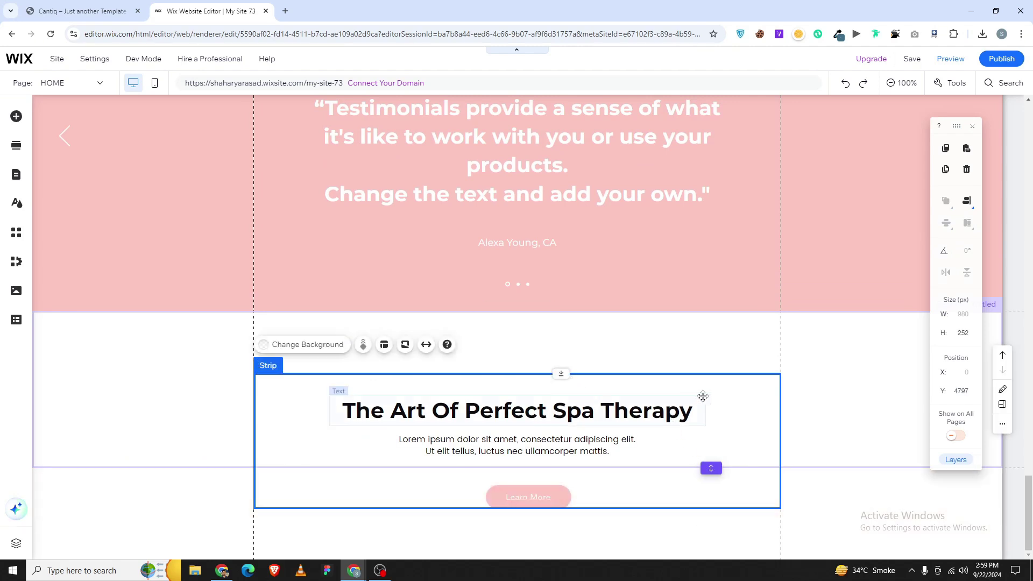
left_click(699, 401)
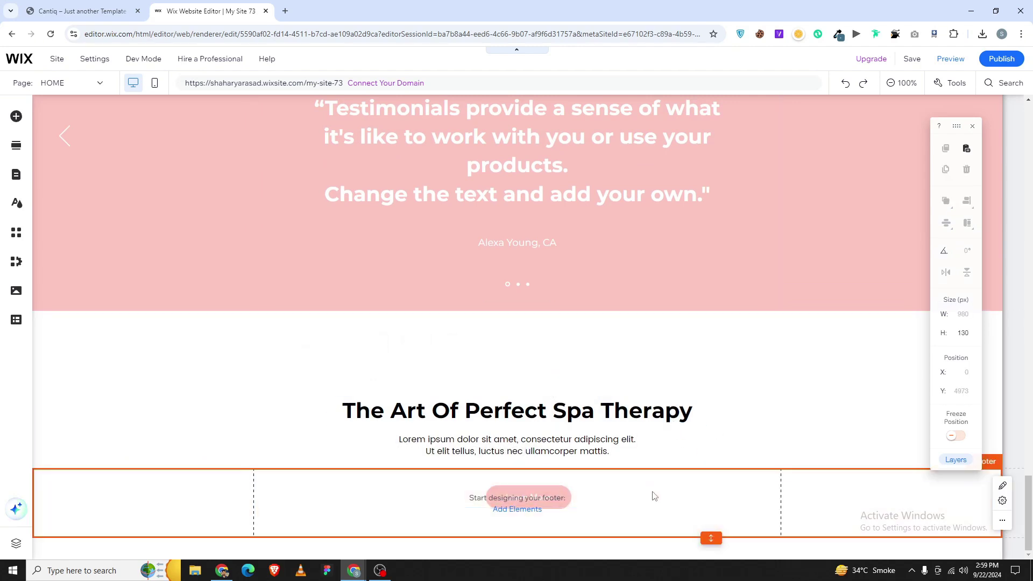
left_click(737, 429)
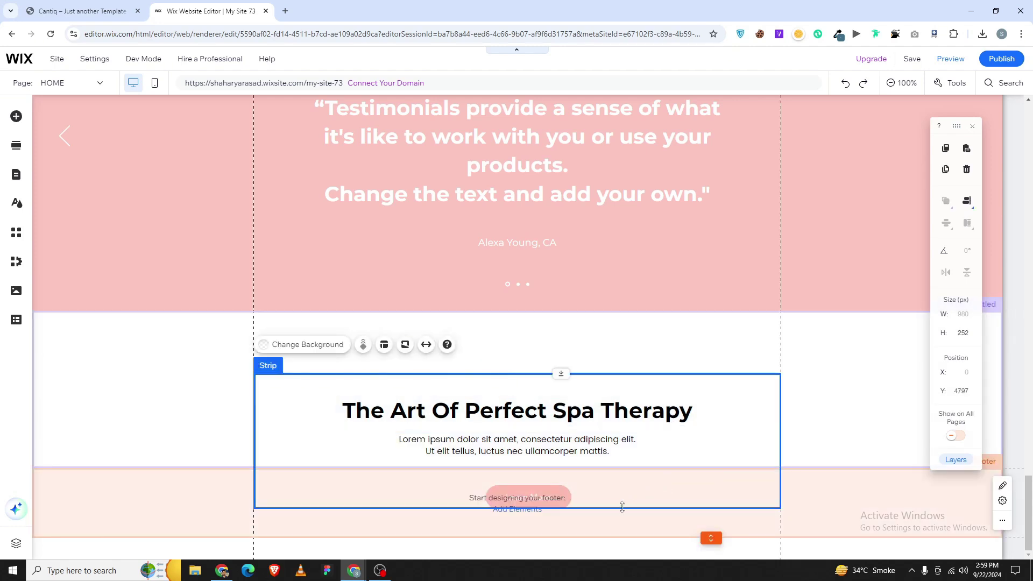